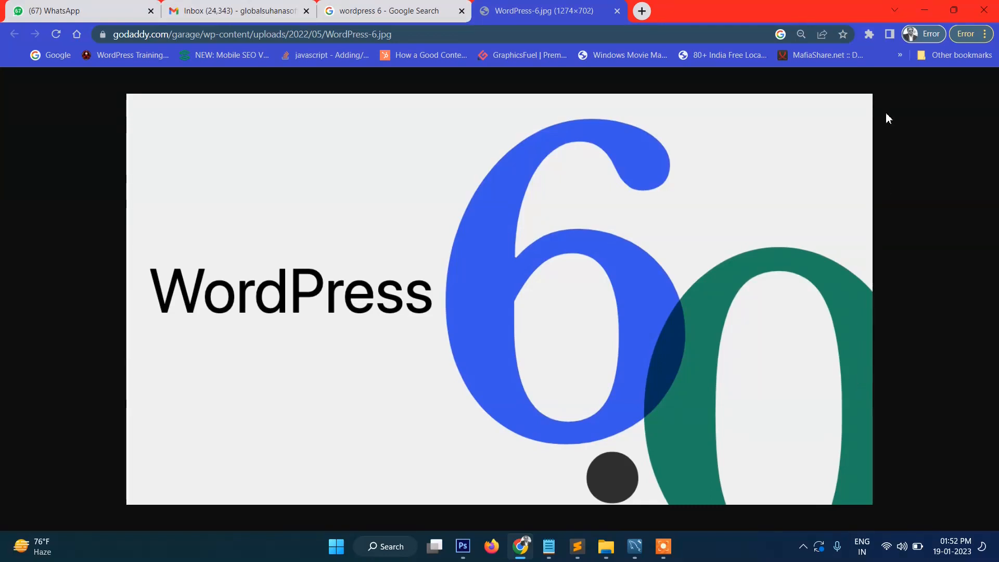
Step: Search Google for 'wordpress' in a new Chrome tab
left_click(641, 11)
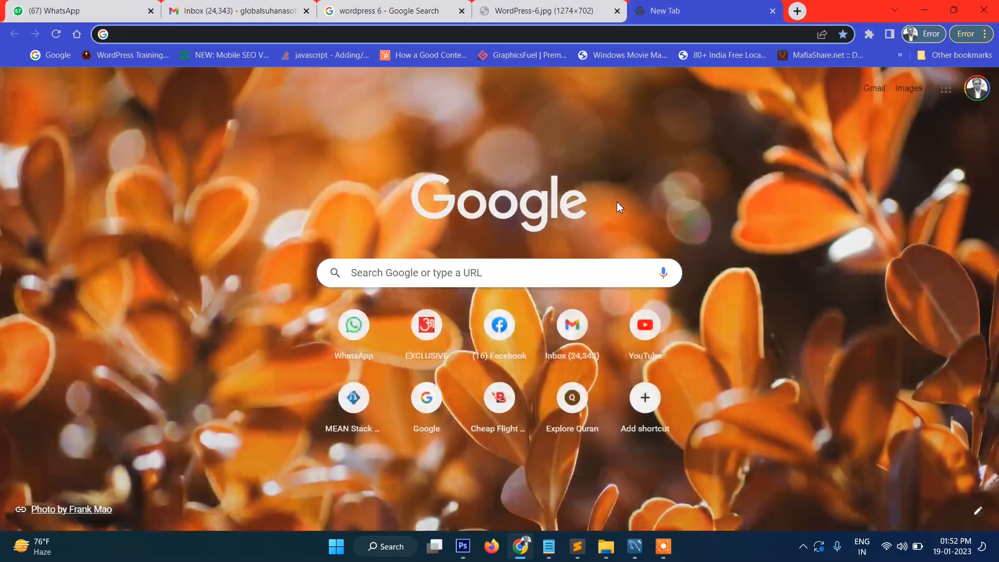
type("w")
key("BackSpace")
key("BackSpace")
type("wordpress 6")
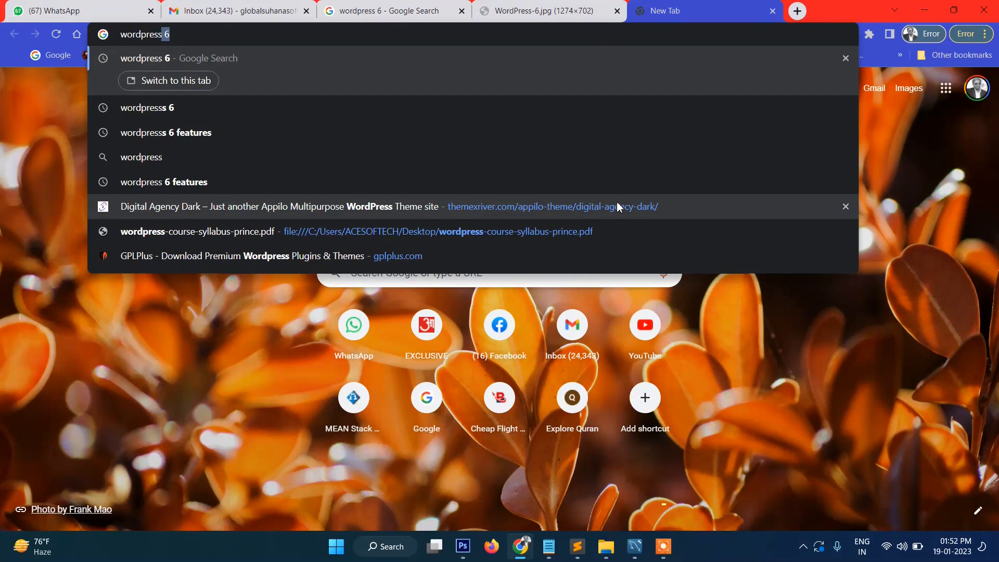
key("BackSpace")
key("Return")
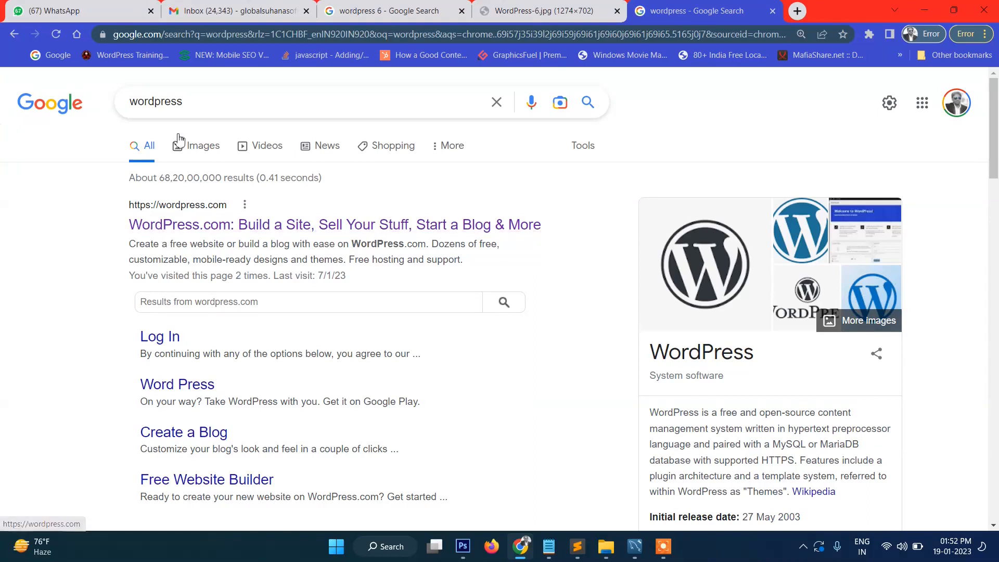
scroll(196, 107, "down", 5)
Step: Download WordPress 6.1.1 from the WordPress.org download page and dismiss the thanks message
left_click(196, 305)
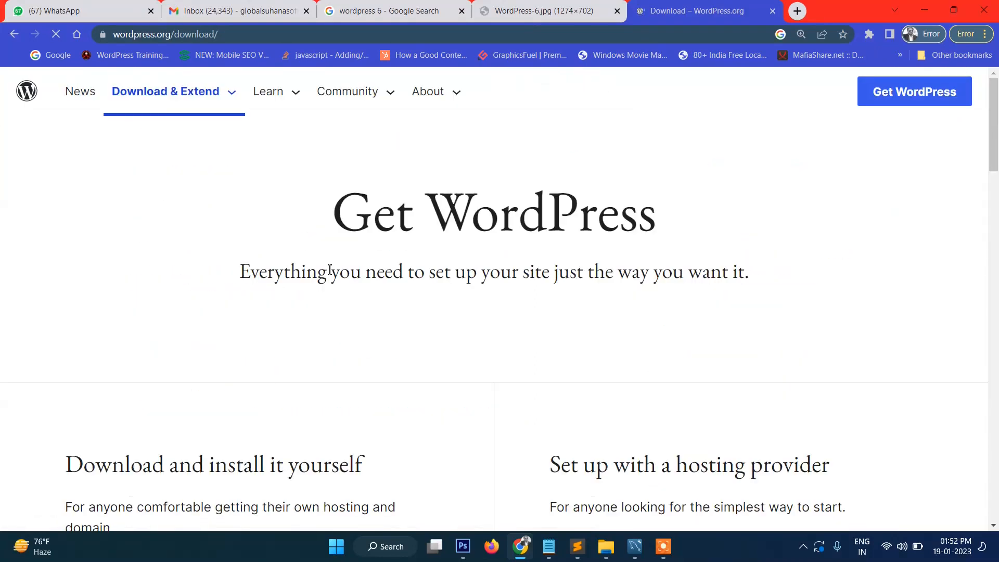
scroll(330, 270, "down", 5)
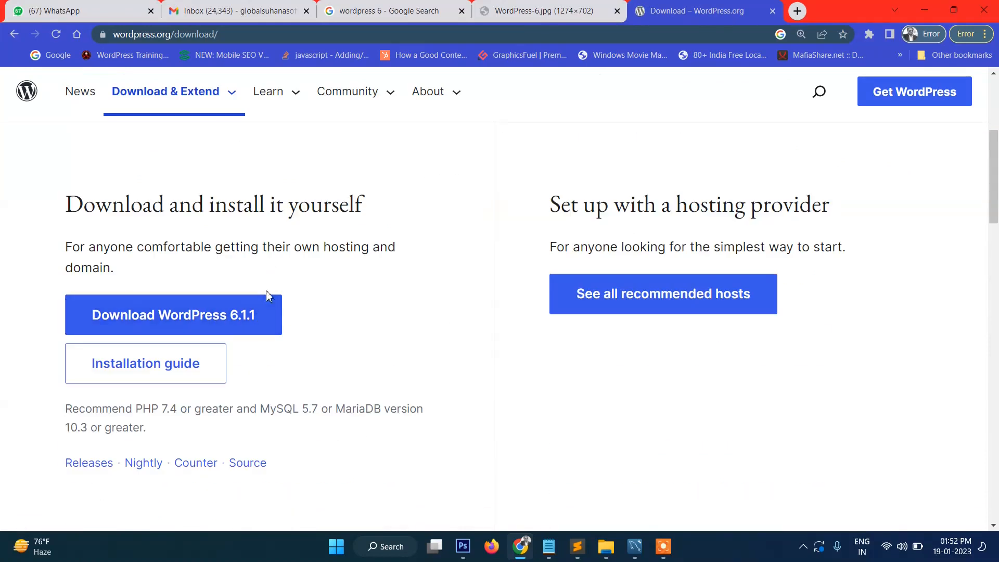
scroll(260, 290, "down", 1)
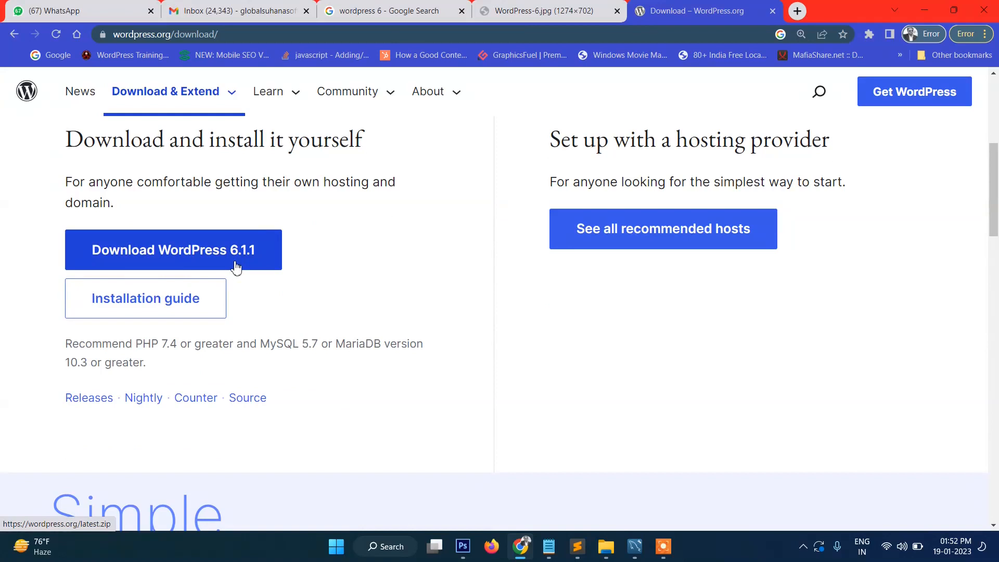
left_click(175, 263)
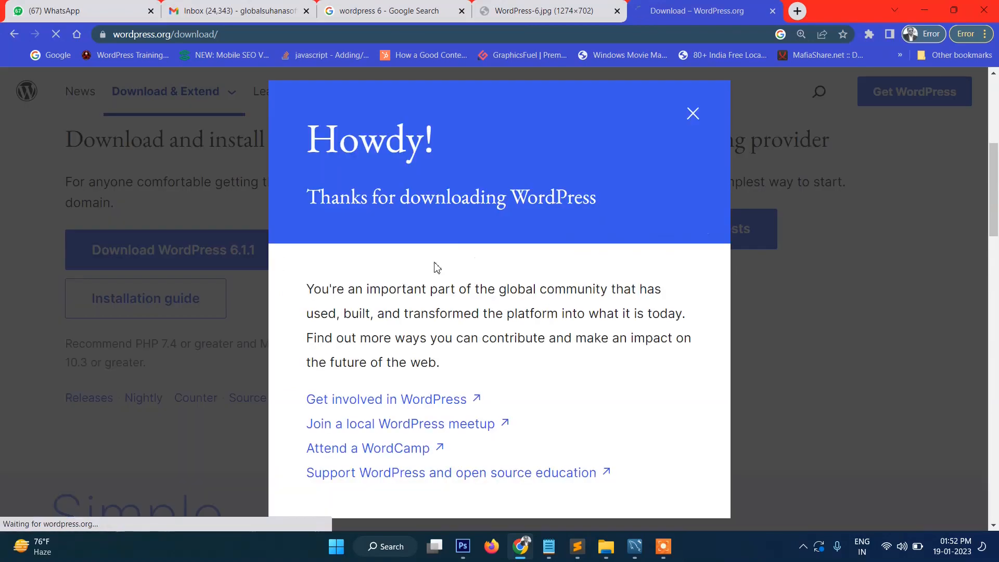
left_click(693, 115)
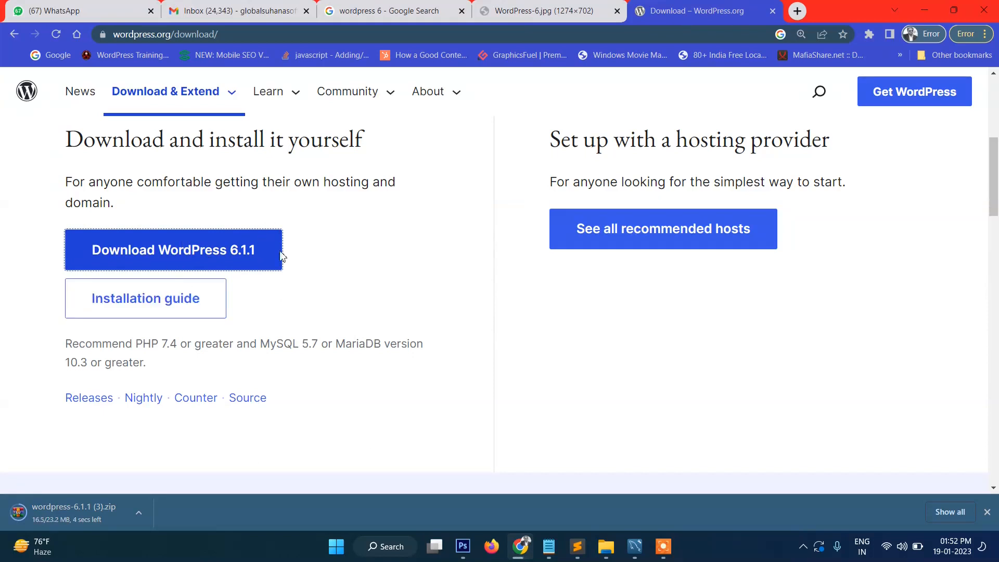
Step: Highlight, then deselect, the paragraph about own hosting and domain
mouse_move(67, 181)
left_mouse_down()
mouse_move(125, 197)
mouse_move(64, 191)
left_mouse_up()
left_click(125, 198)
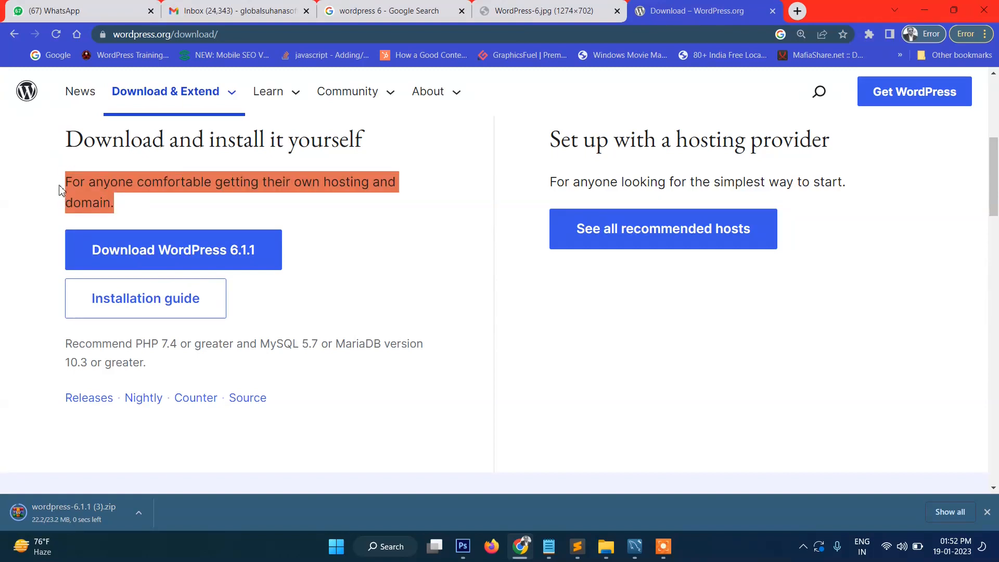
left_click(62, 189)
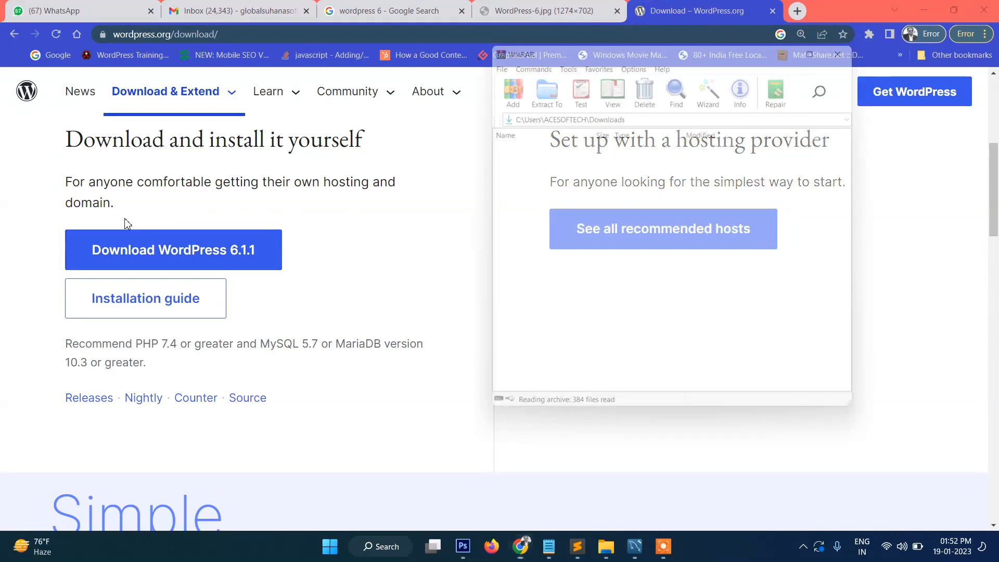
Step: Extract the wordpress folder from wordpress-6.1.1 (3).zip and bring up the htdocs folder
left_click(746, 63)
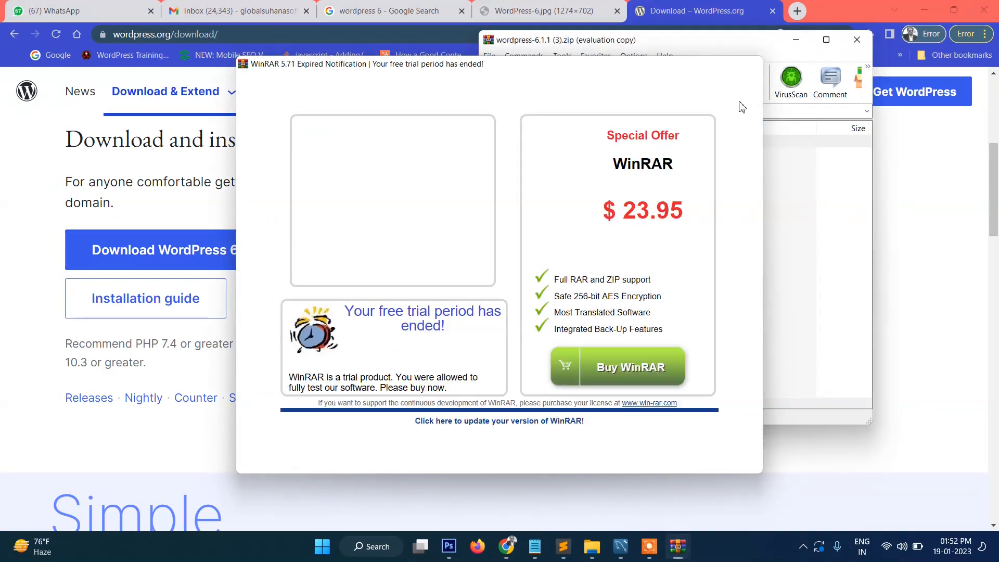
left_click(495, 157)
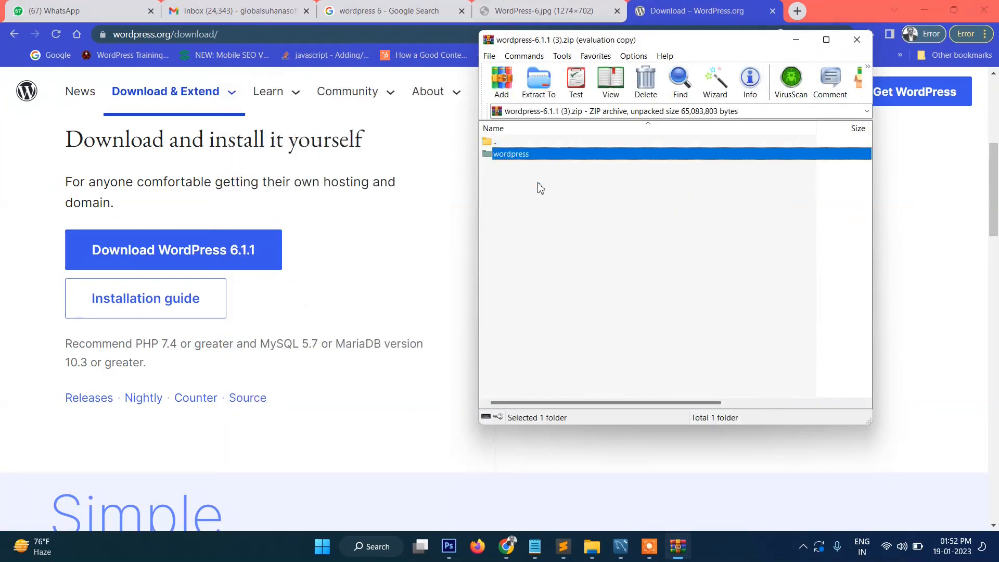
key("ctrl+c")
left_click(596, 552)
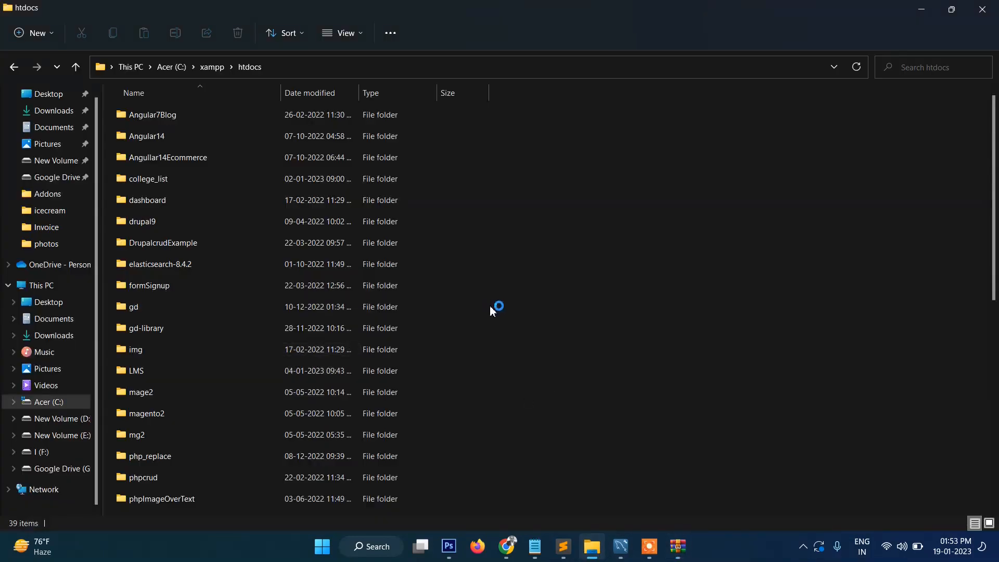
Step: Rename the wordpress folder in htdocs to wp6
scroll(489, 304, "down", 4)
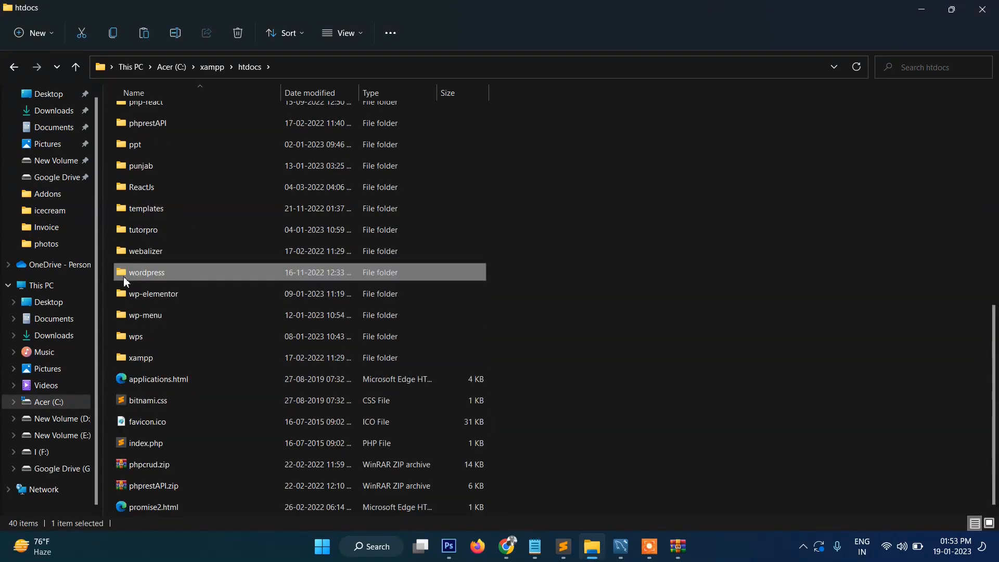
right_click(126, 282)
left_click(229, 497)
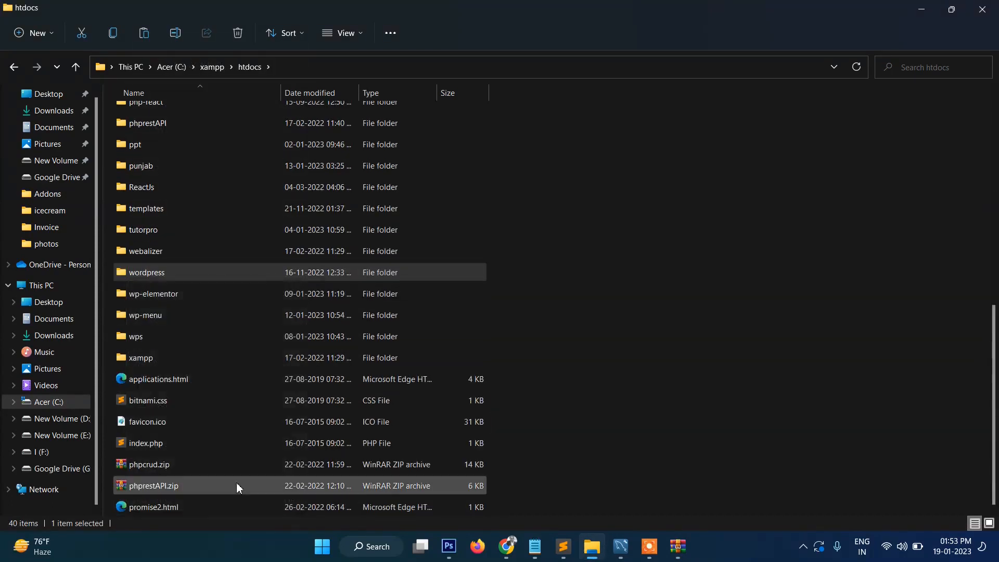
left_click(297, 471)
type("wp6")
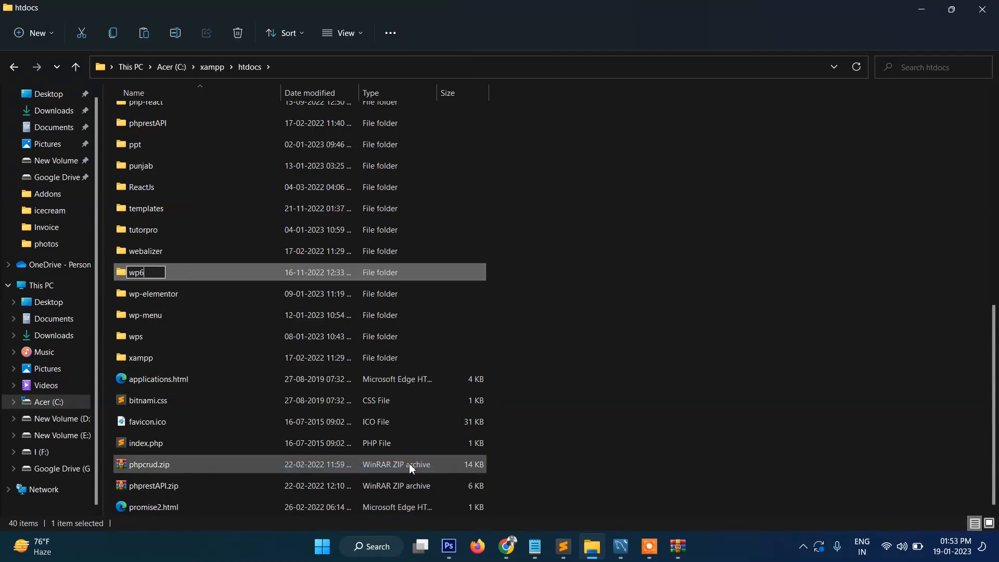
key("Return")
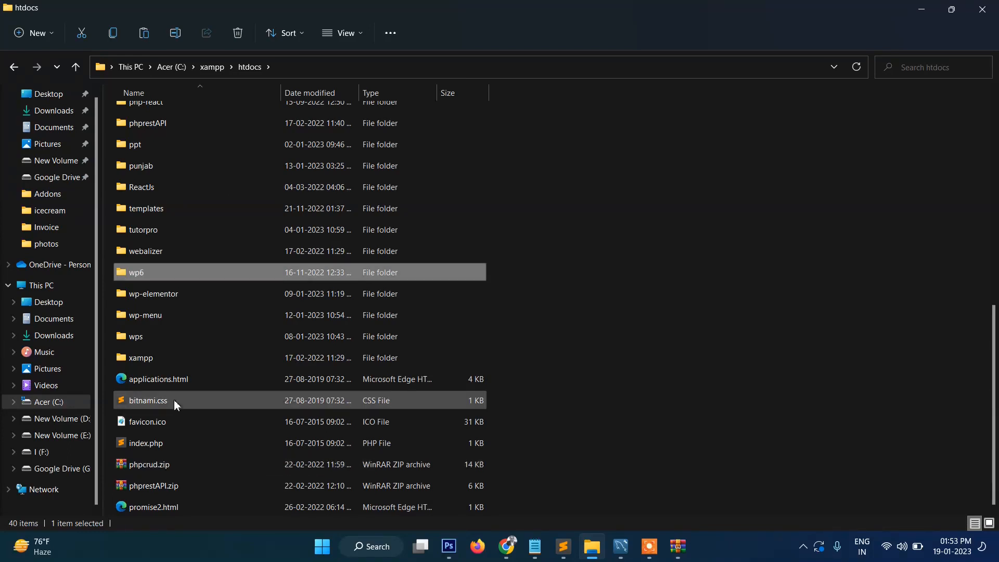
Step: Open the wp6 folder, view its full path, and go back to Chrome
double_click(197, 272)
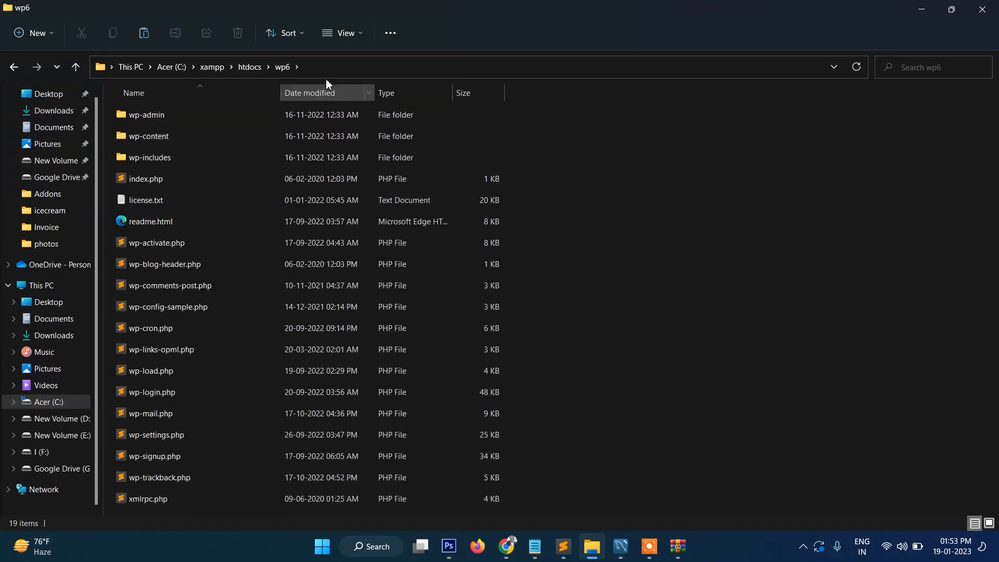
left_click(343, 68)
left_click(712, 320)
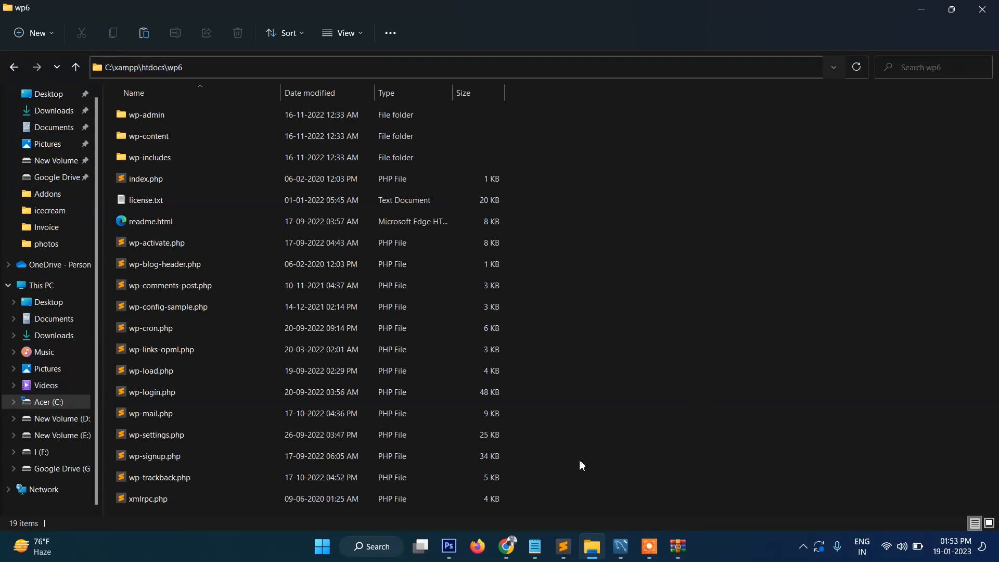
left_click(506, 546)
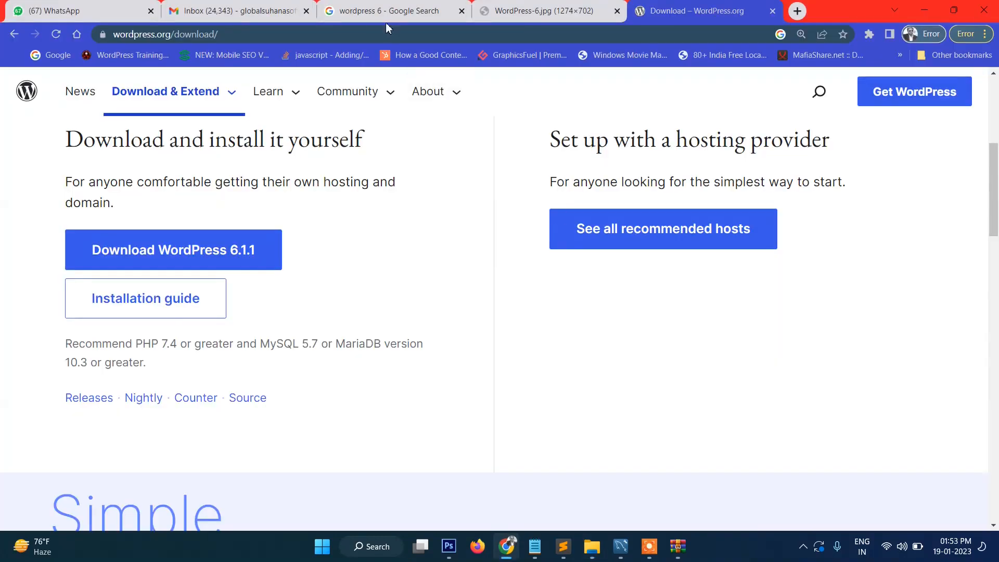
left_click(364, 34)
type("h")
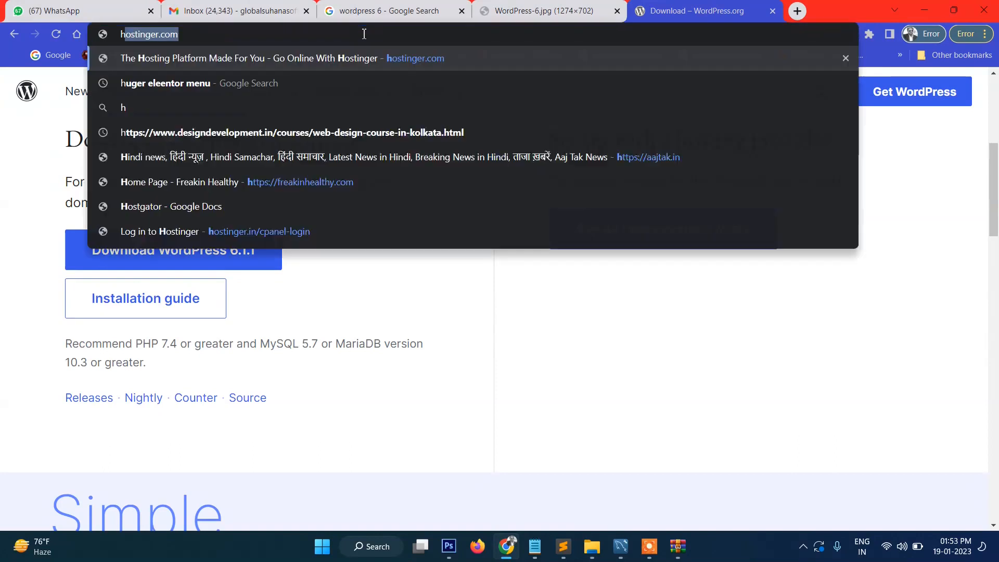
type("ttp://localhosg")
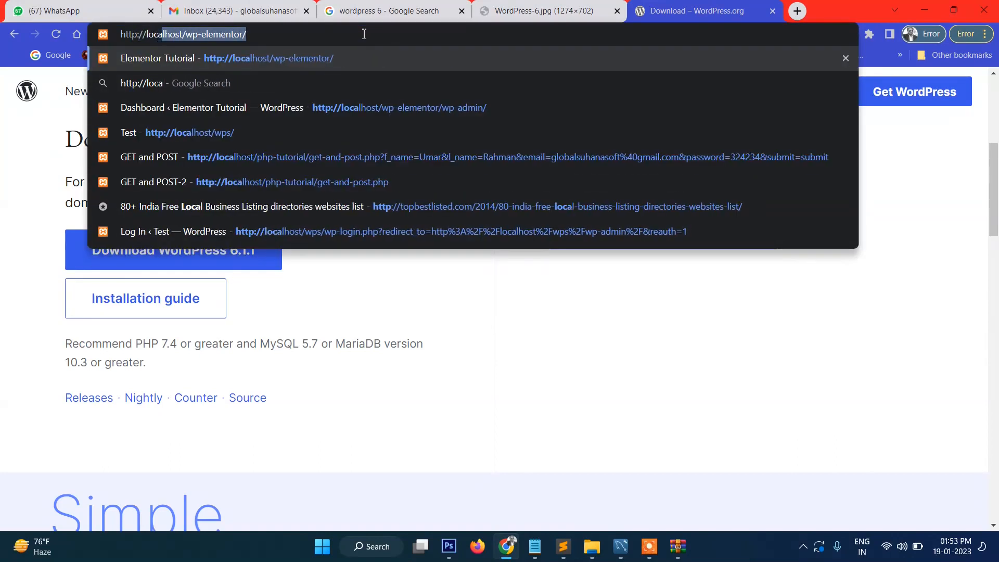
key("BackSpace")
type("t")
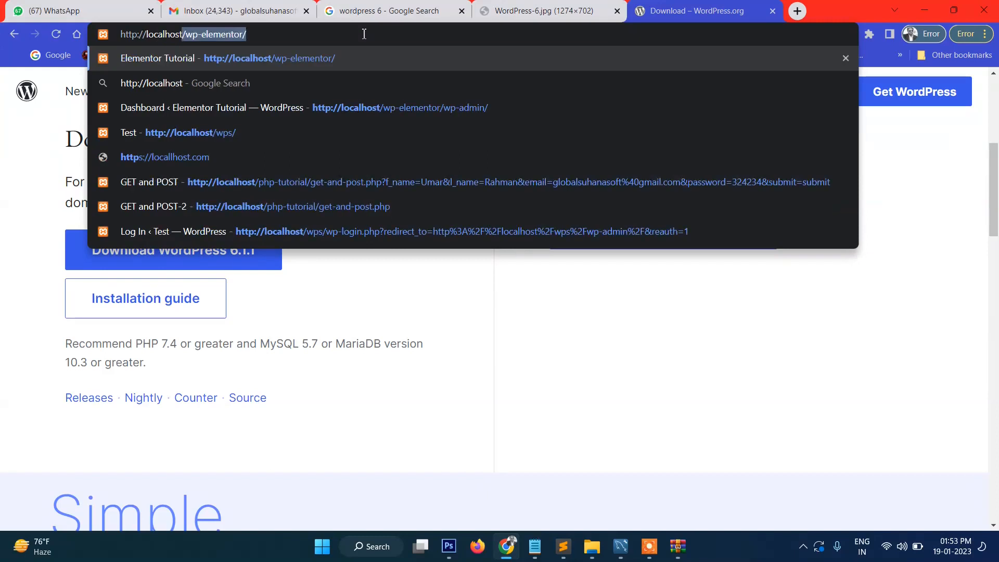
key("Right")
key("BackSpace")
key("BackSpace")
key("BackSpace")
key("BackSpace")
key("BackSpace")
key("BackSpace")
key("BackSpace")
key("BackSpace")
key("BackSpace")
key("BackSpace")
key("BackSpace")
key("BackSpace")
key("BackSpace")
type("wp6")
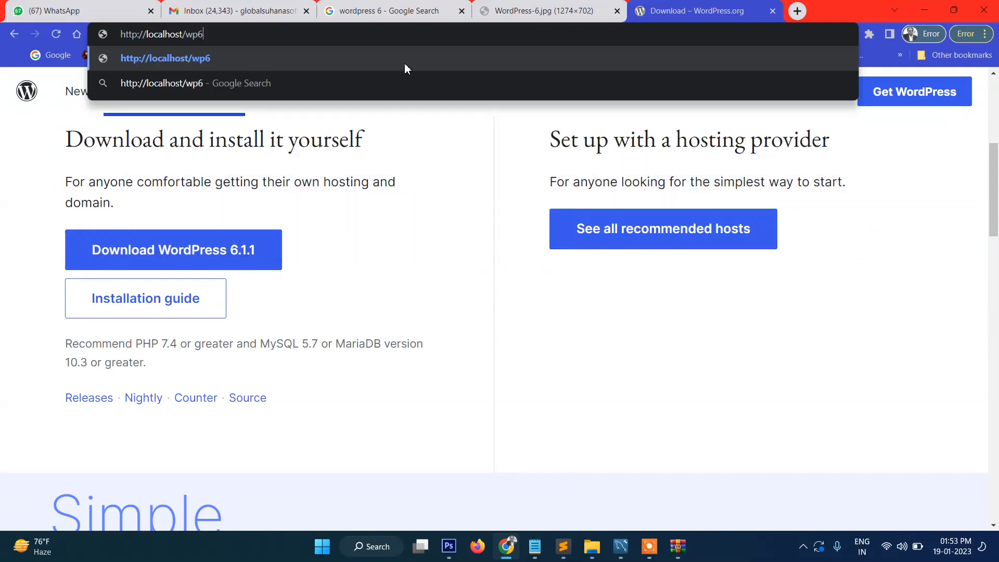
left_click(592, 546)
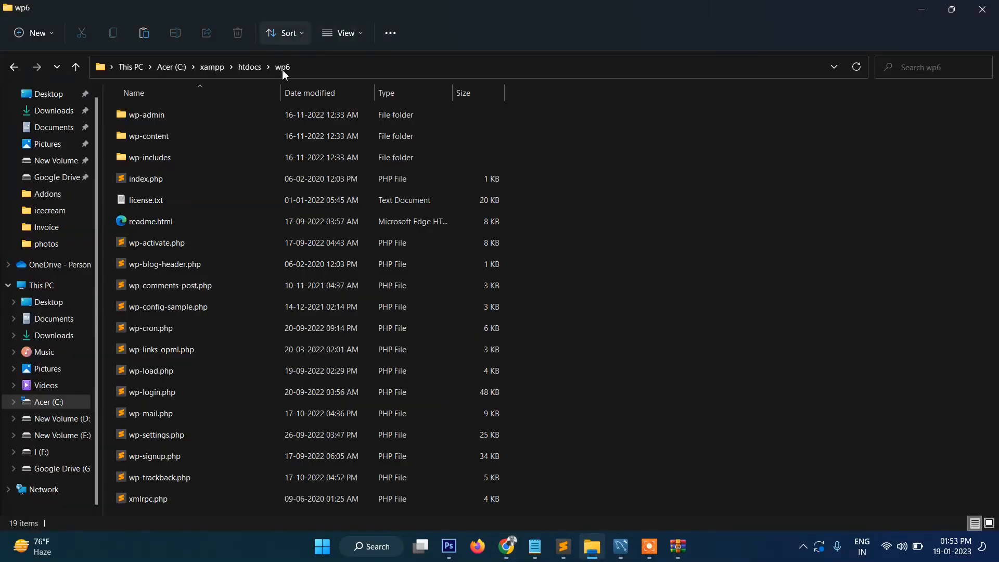
left_click(507, 547)
Step: Load localhost/wp6 and continue in English (United States) to the database details form
key("Return")
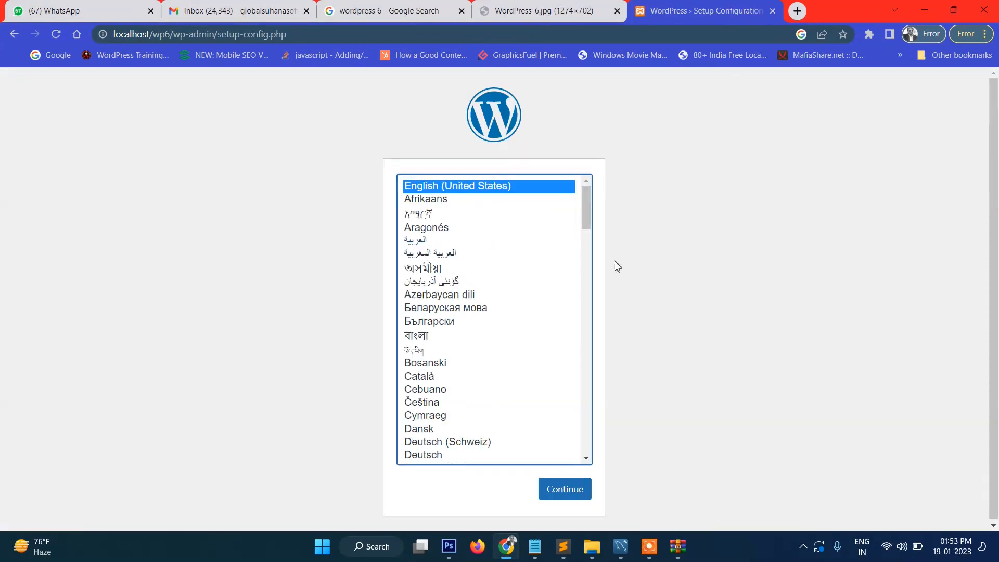
scroll(515, 255, "down", 5)
scroll(517, 257, "up", 5)
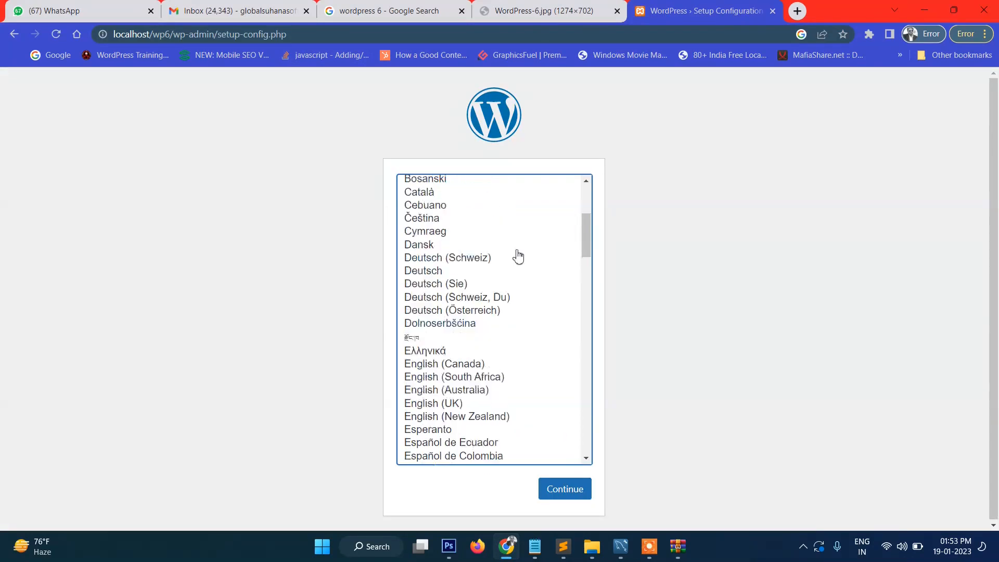
left_click(560, 494)
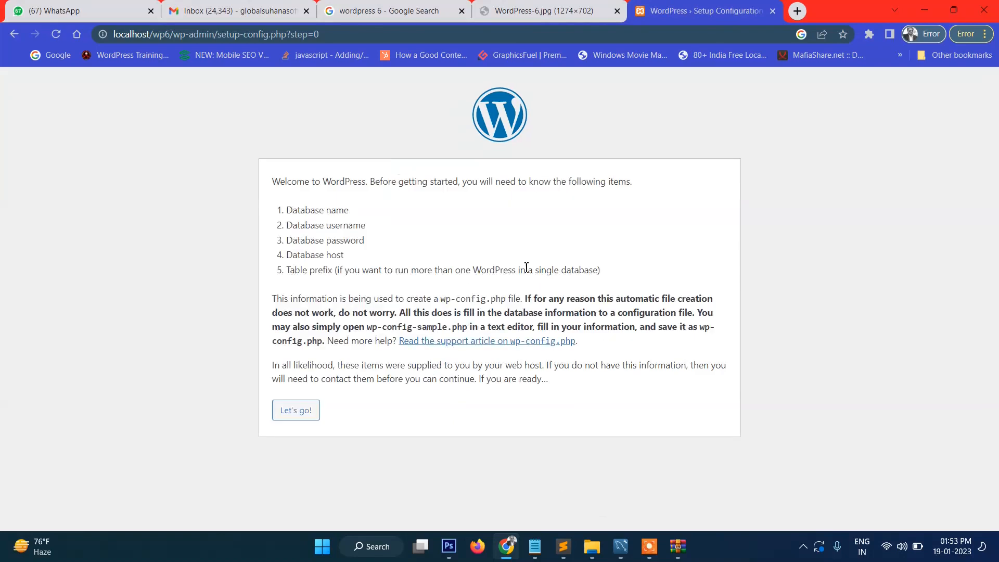
left_click(300, 415)
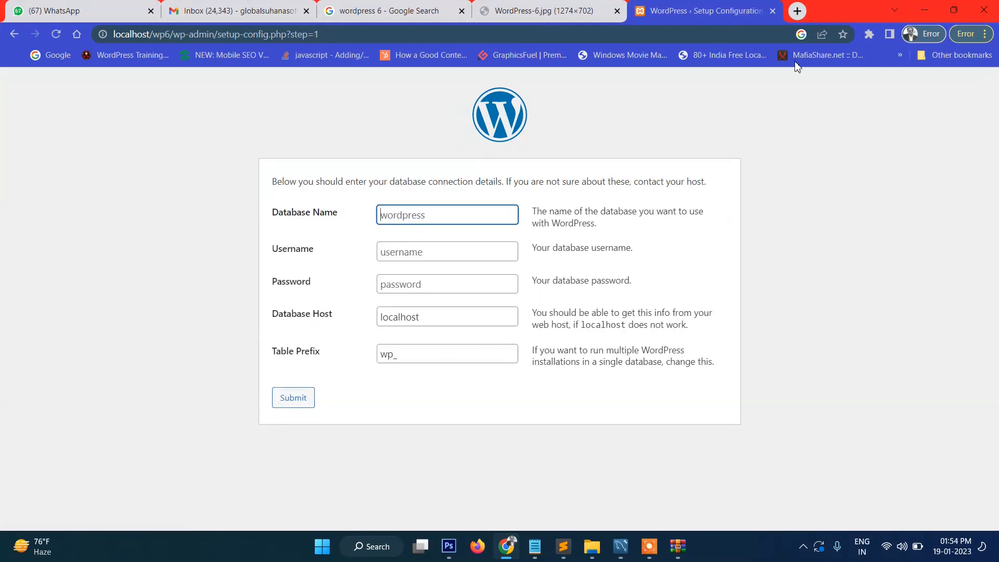
Step: Open localhost/phpmyadmin in a new browser tab
left_click(789, 15)
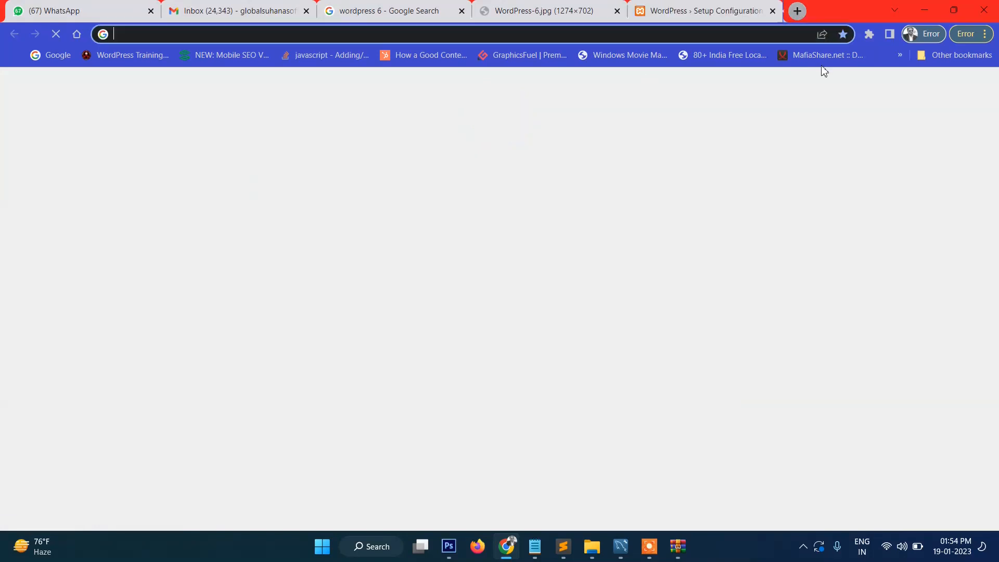
type("loca")
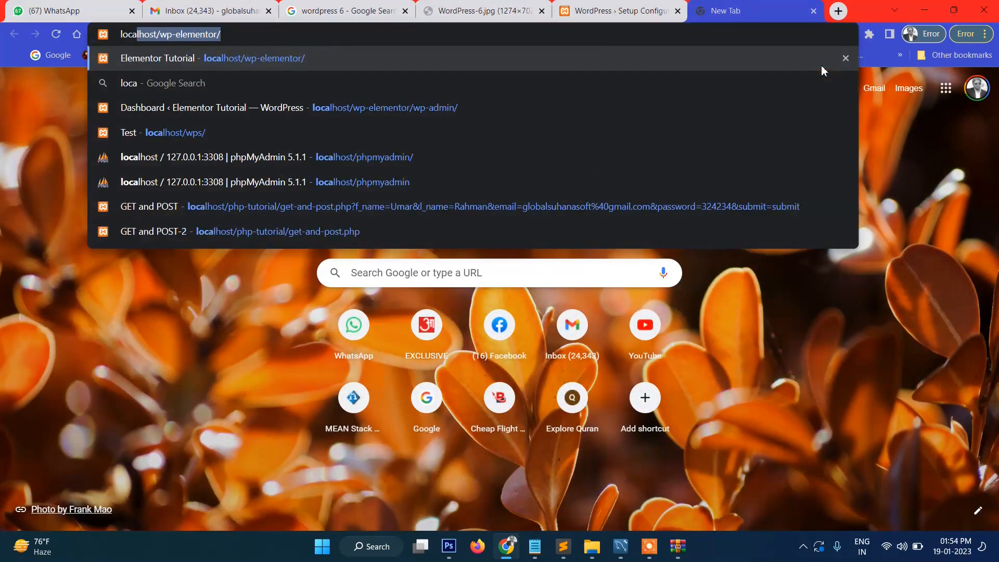
key("Right")
key("BackSpace")
key("BackSpace")
key("BackSpace")
key("BackSpace")
key("BackSpace")
key("BackSpace")
key("BackSpace")
key("BackSpace")
key("BackSpace")
key("BackSpace")
key("BackSpace")
key("BackSpace")
key("BackSpace")
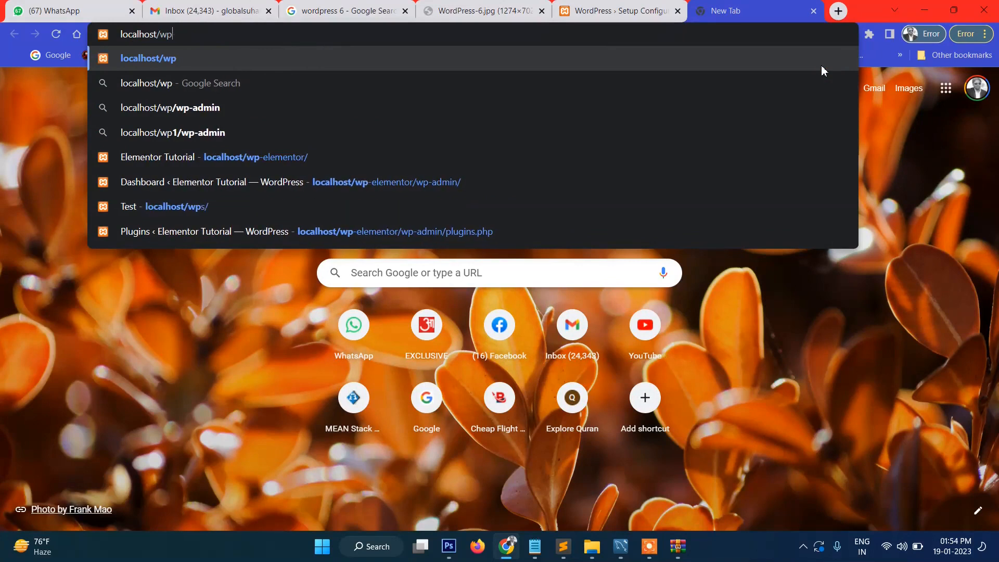
type("phpmyadmin")
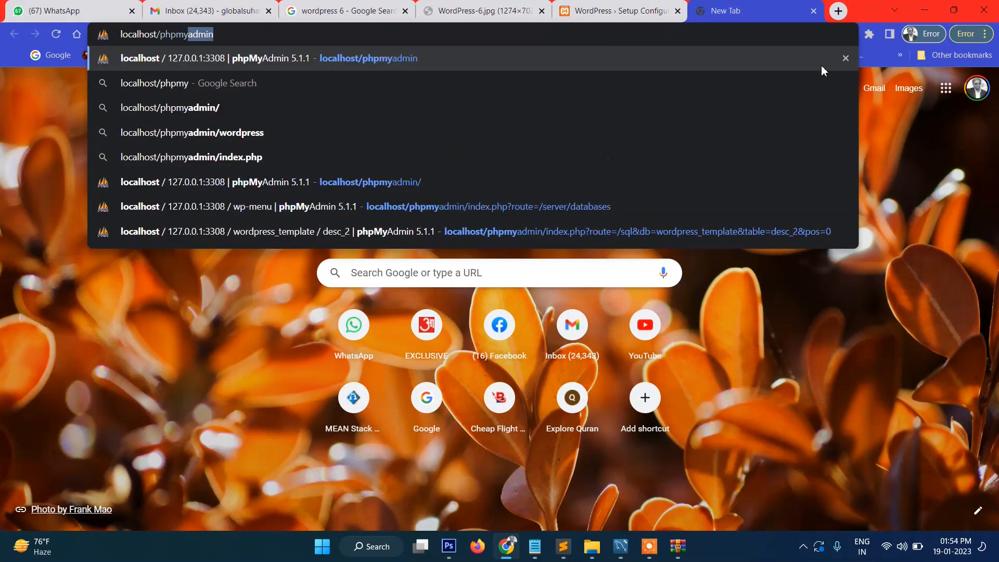
key("Return")
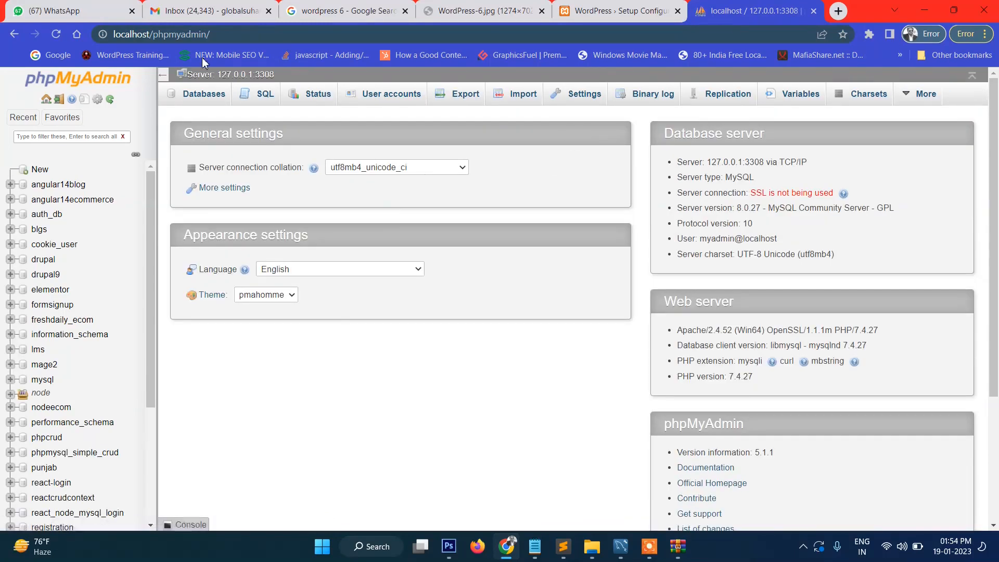
Step: Create an empty database named wp6, then return to the WordPress setup tab
left_click(196, 102)
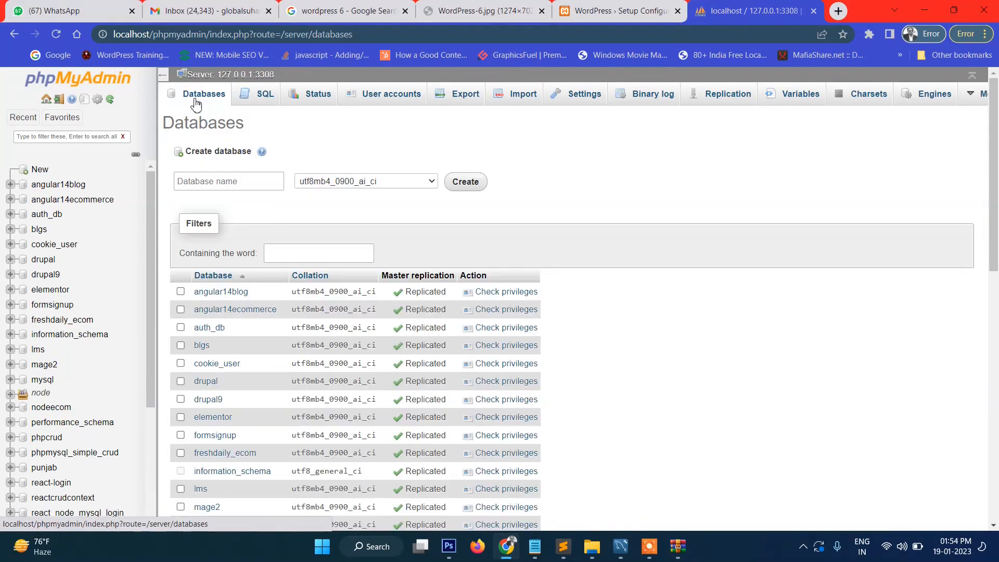
left_click(339, 253)
type("wp6")
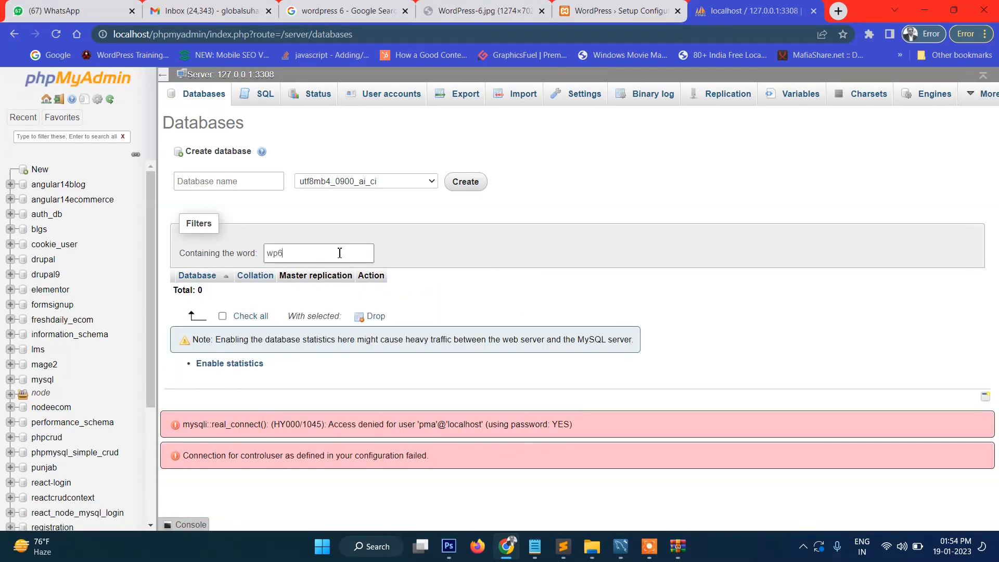
left_click(240, 180)
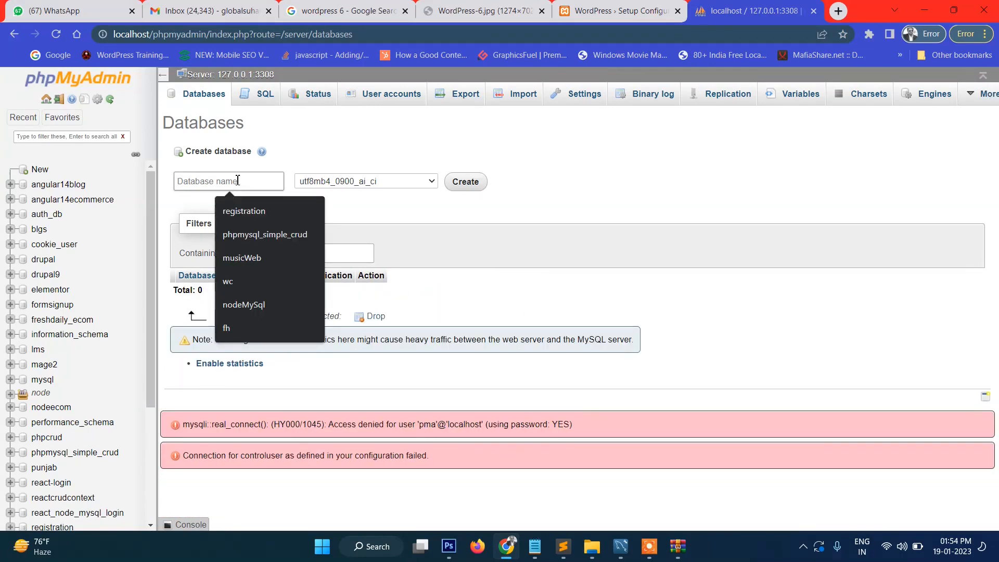
type("wp6")
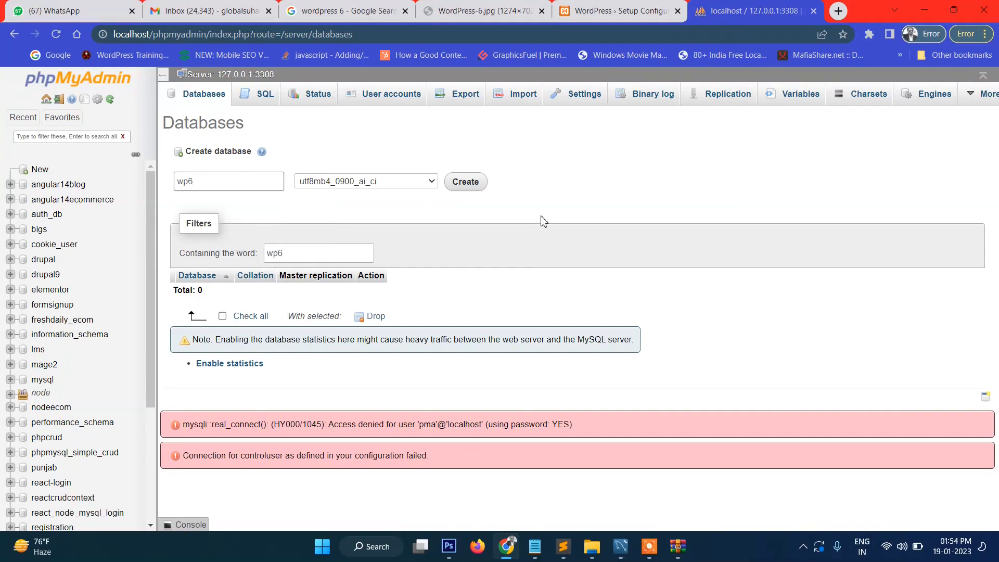
left_click(472, 192)
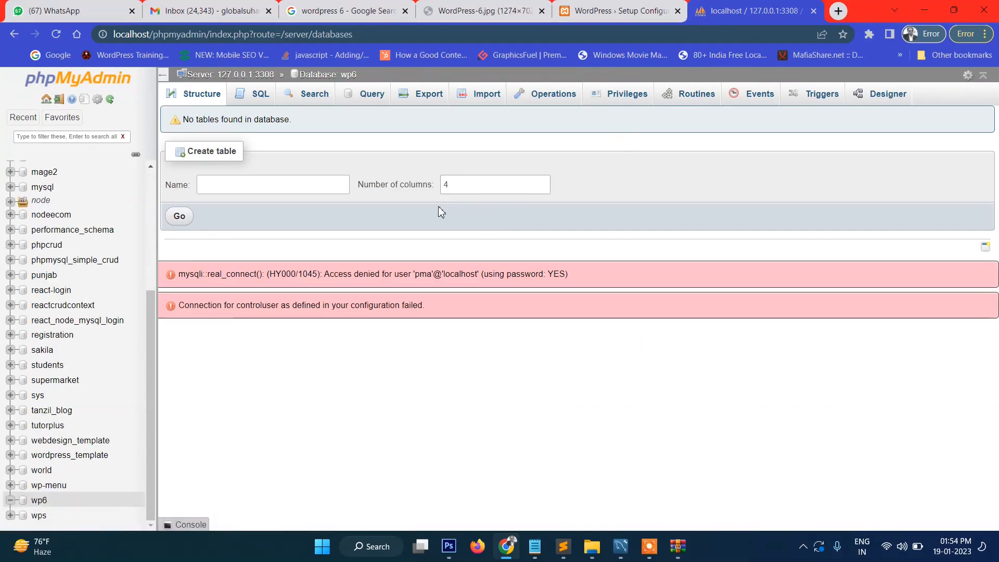
left_click(323, 74)
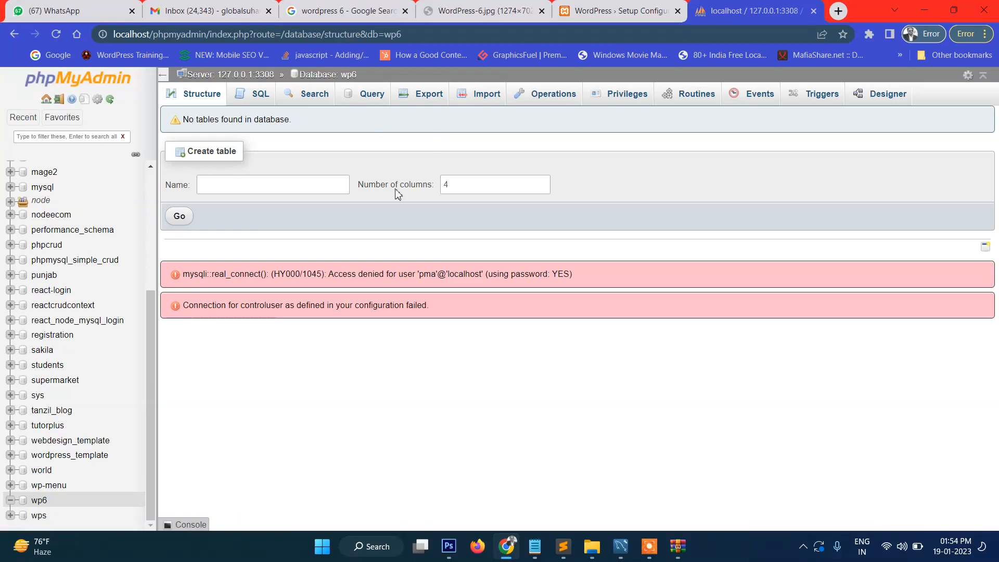
left_click(619, 11)
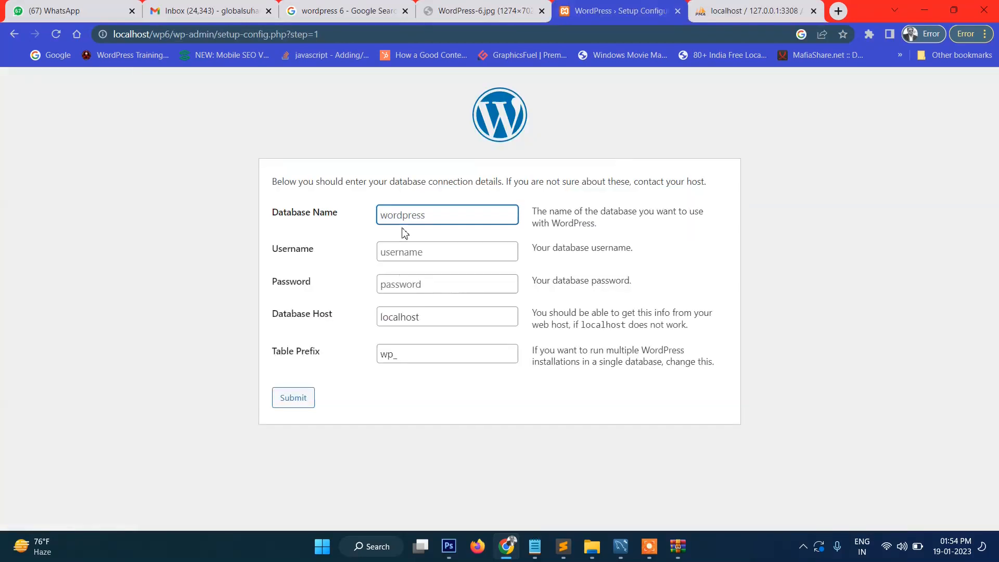
Step: Fill in wp6 as the database name and root as the username
type("wp")
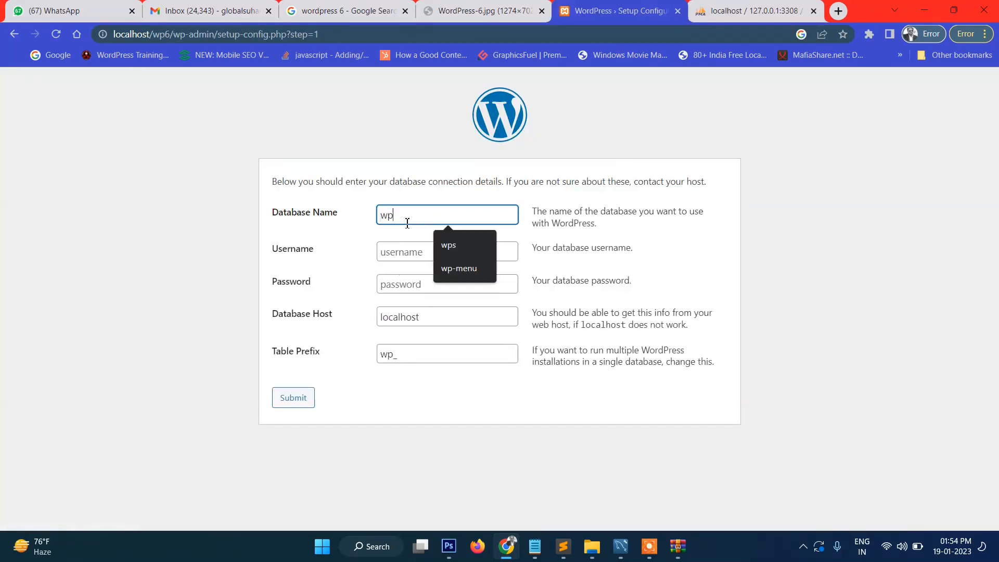
type("6")
key("Tab")
type("root")
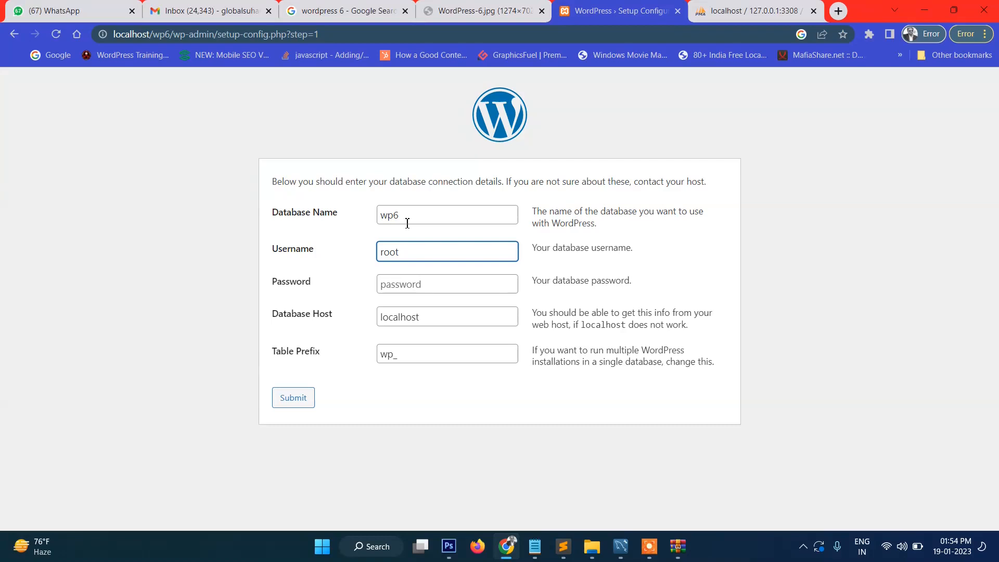
key("Tab")
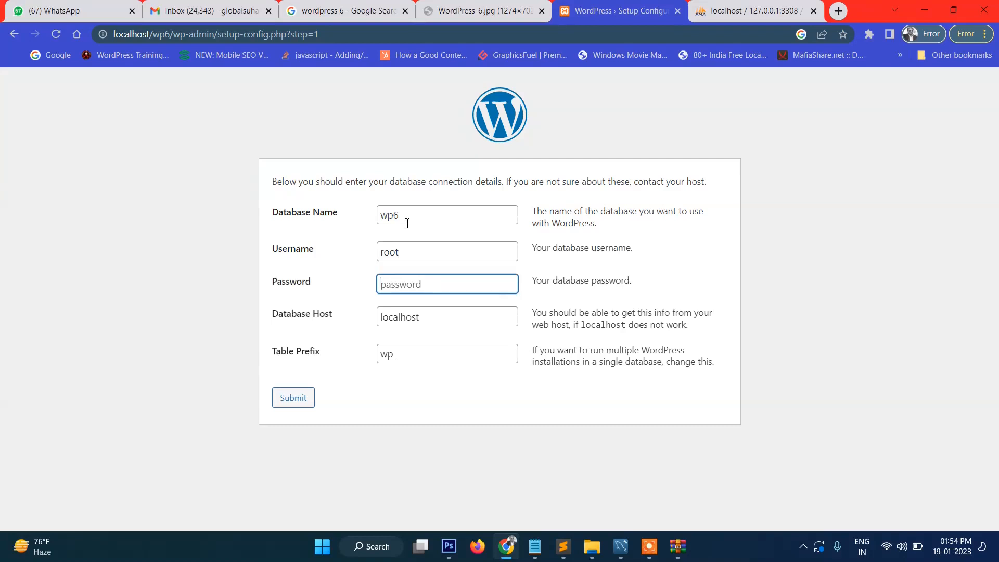
key("Tab")
key("Tab")
key("Tab")
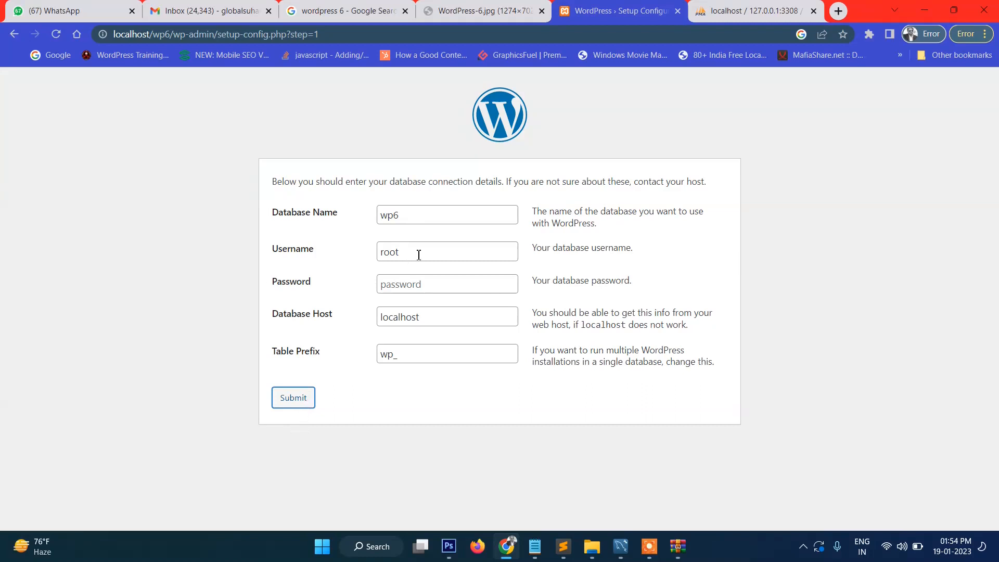
Step: Swap in the suggested database username, enter the password, and submit the form
left_click_drag(418, 255, 319, 255)
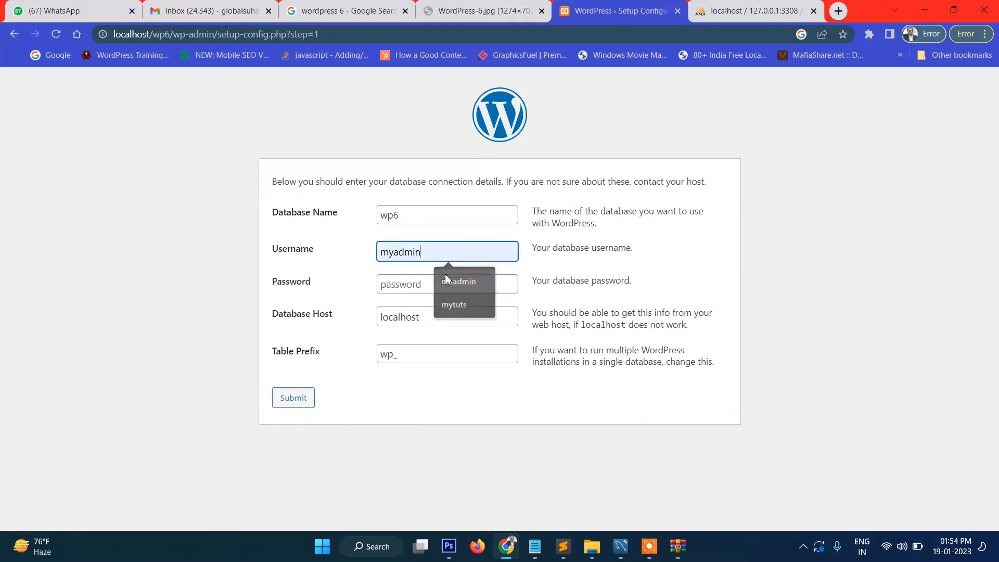
left_click(445, 280)
left_click(443, 290)
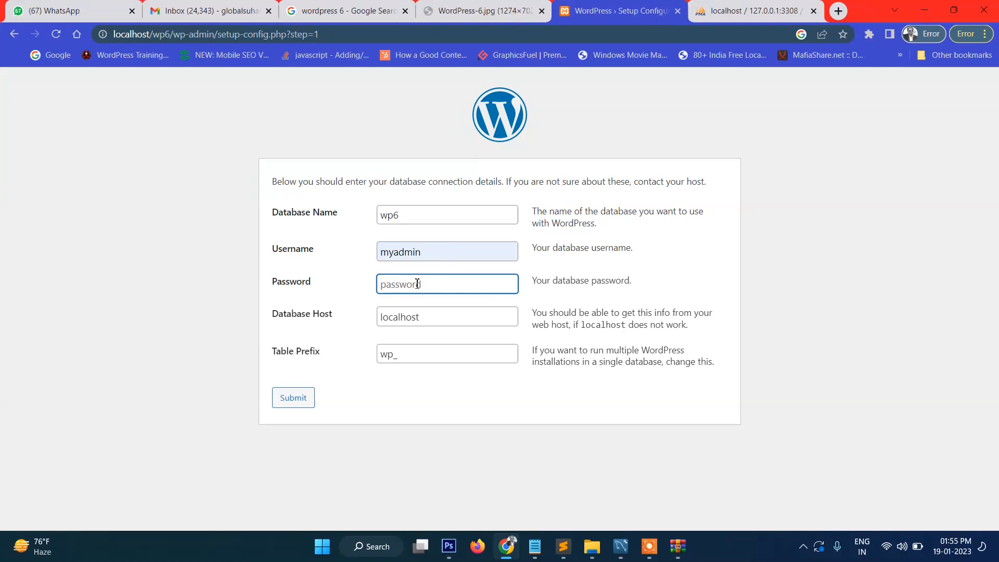
left_click(290, 406)
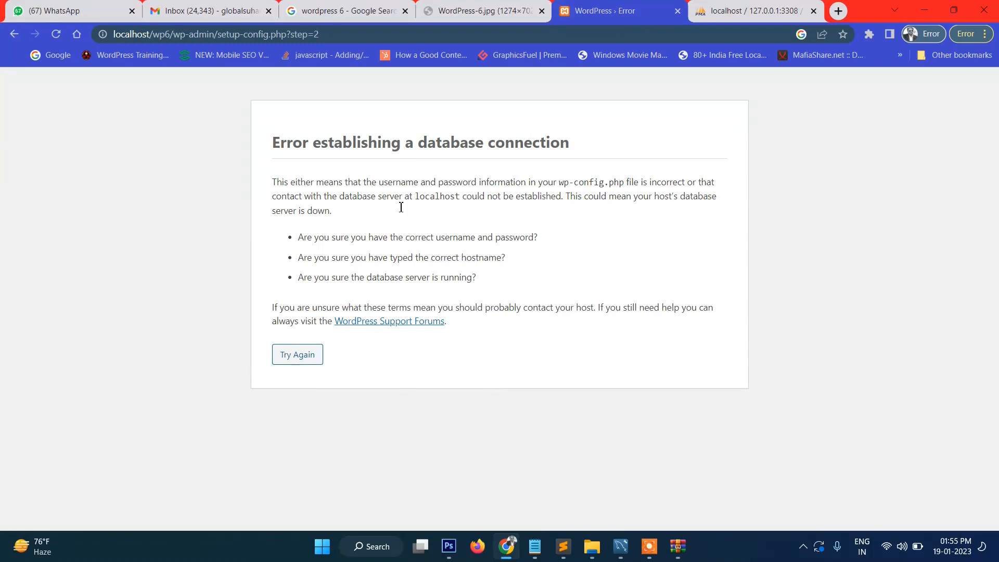
Step: Return to the database details form and re-enter the password
left_click(297, 359)
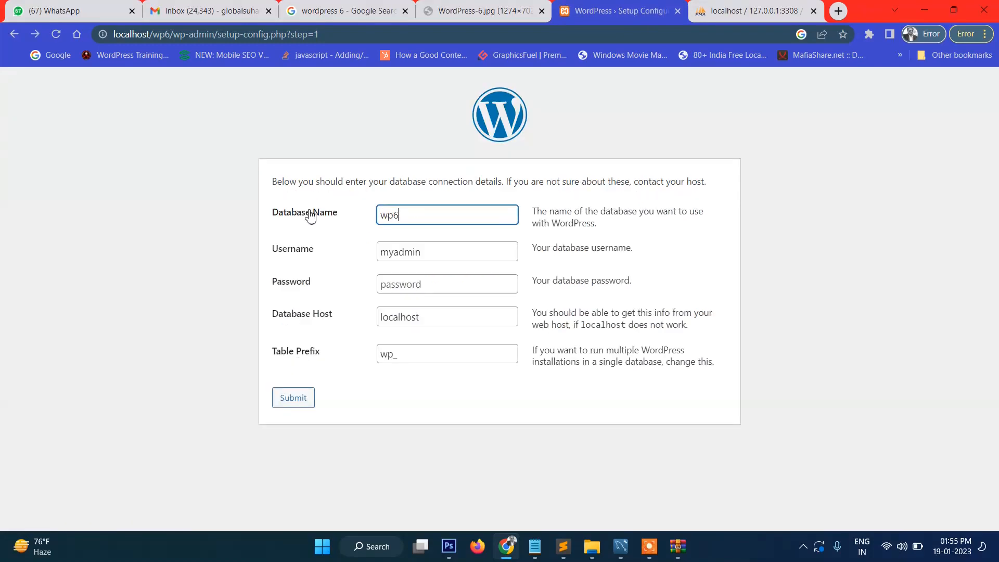
left_click(438, 255)
left_click(433, 288)
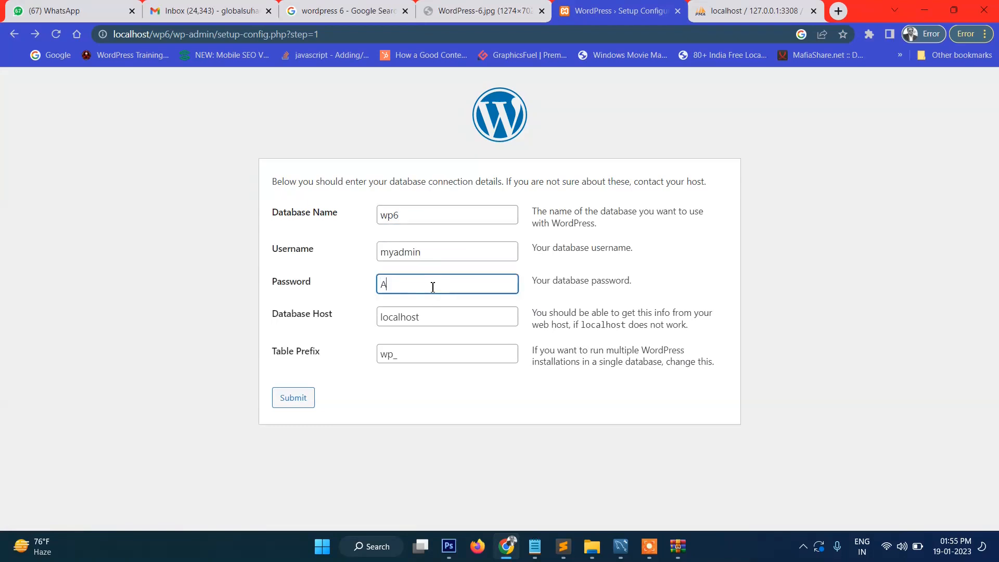
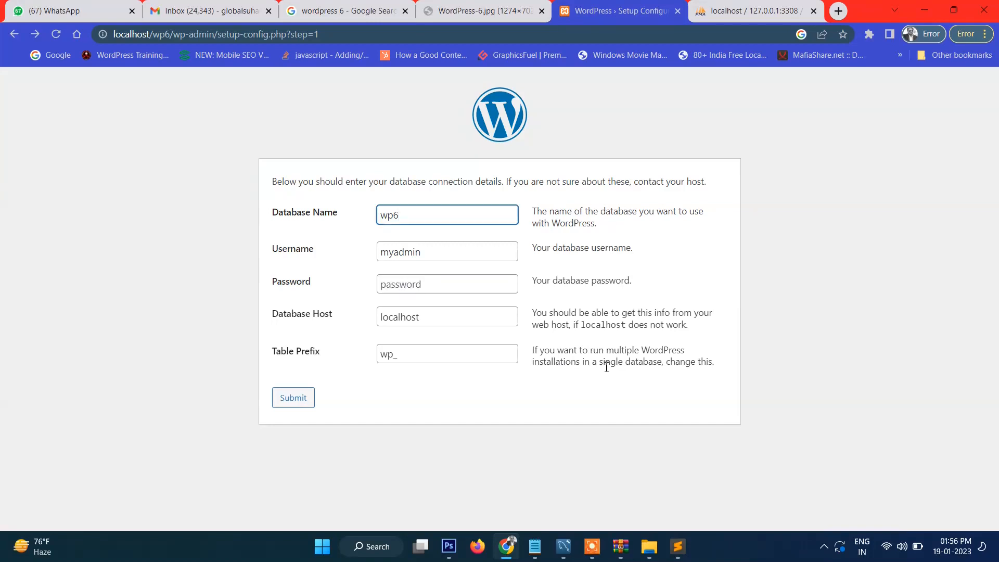
left_click(435, 285)
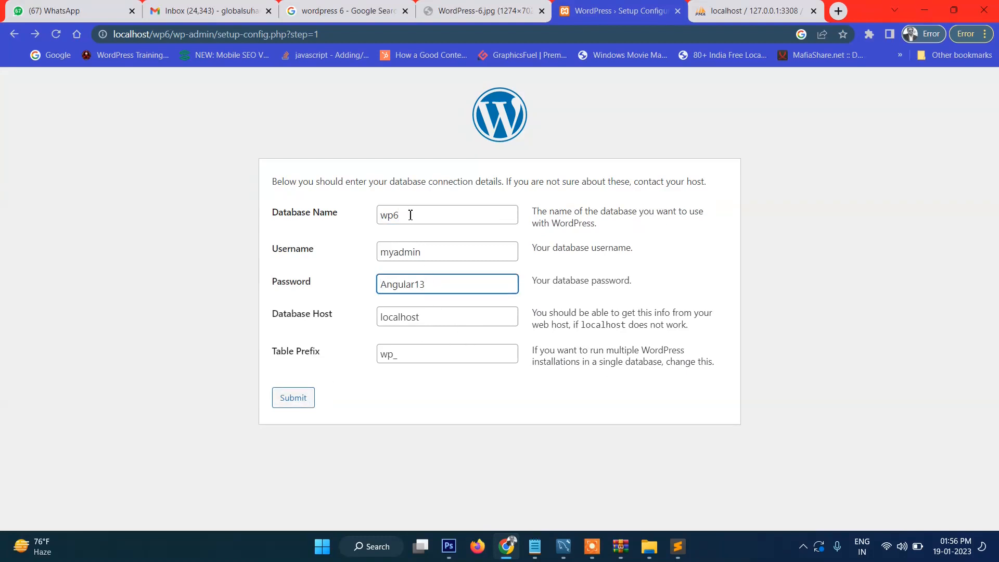
Step: Switch between the setup and phpMyAdmin tabs and reload phpMyAdmin's wp6 page
left_click(744, 10)
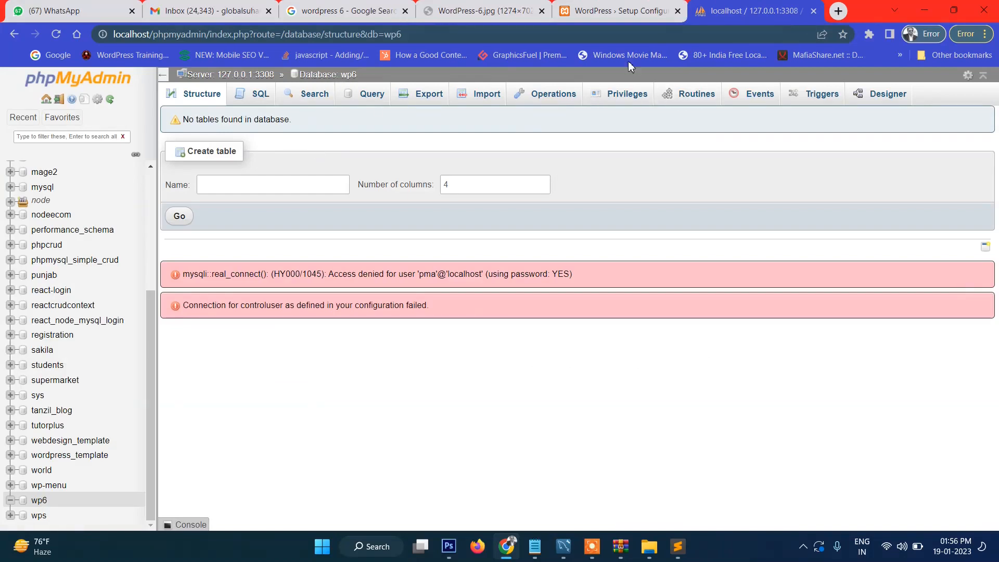
left_click(617, 8)
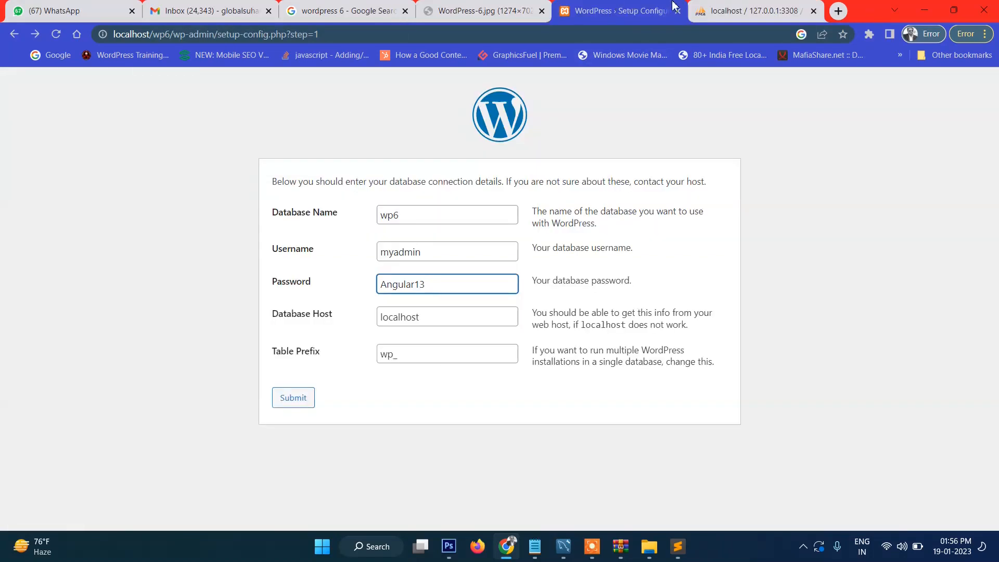
left_click(705, 7)
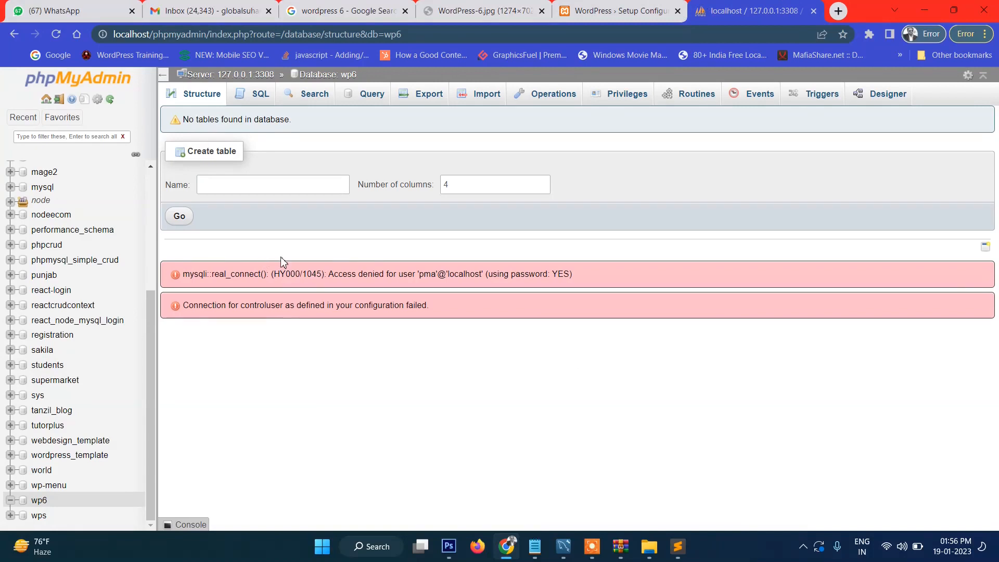
left_click(56, 34)
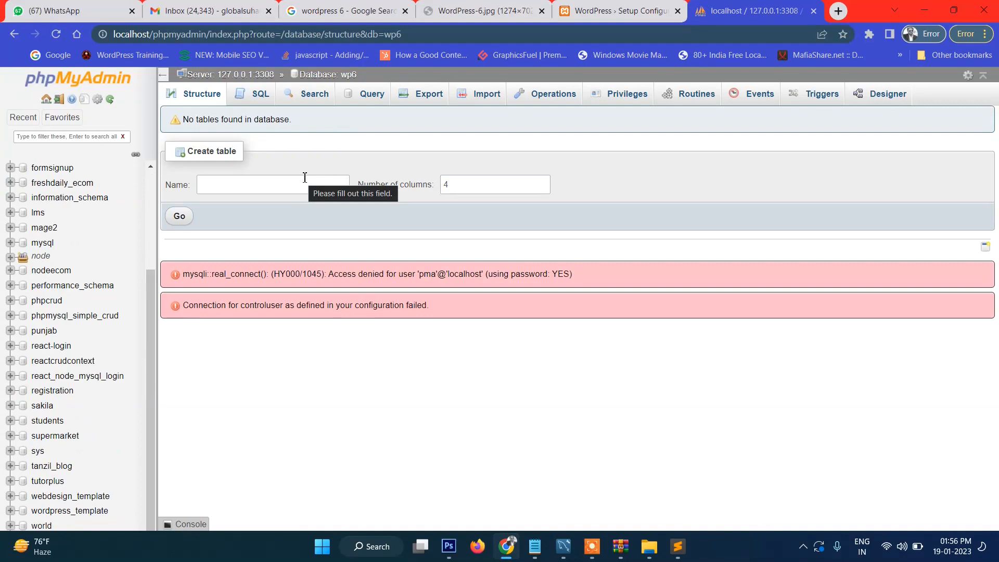
Step: Copy host 127.0.0.1:3308 from config.inc.php in Sublime Text, then return to the WordPress form
left_click(683, 549)
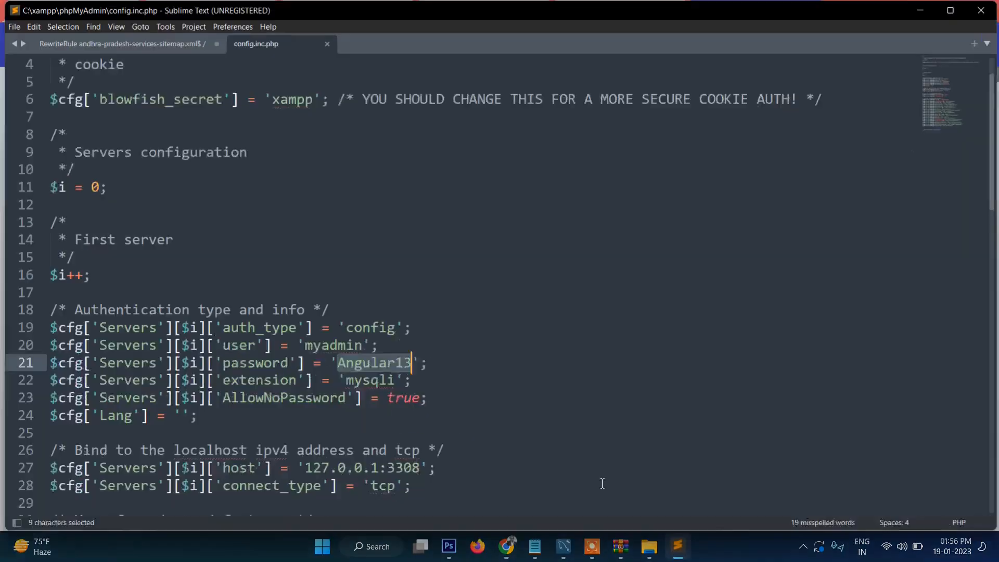
left_click(429, 411)
left_click_drag(305, 471, 420, 468)
key("ctrl+c")
left_click(678, 549)
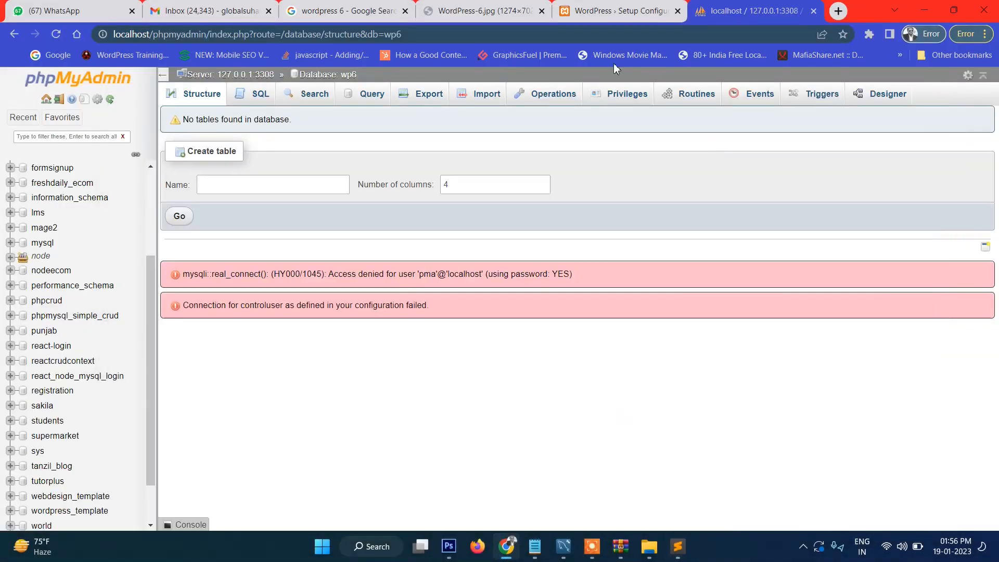
left_click(618, 10)
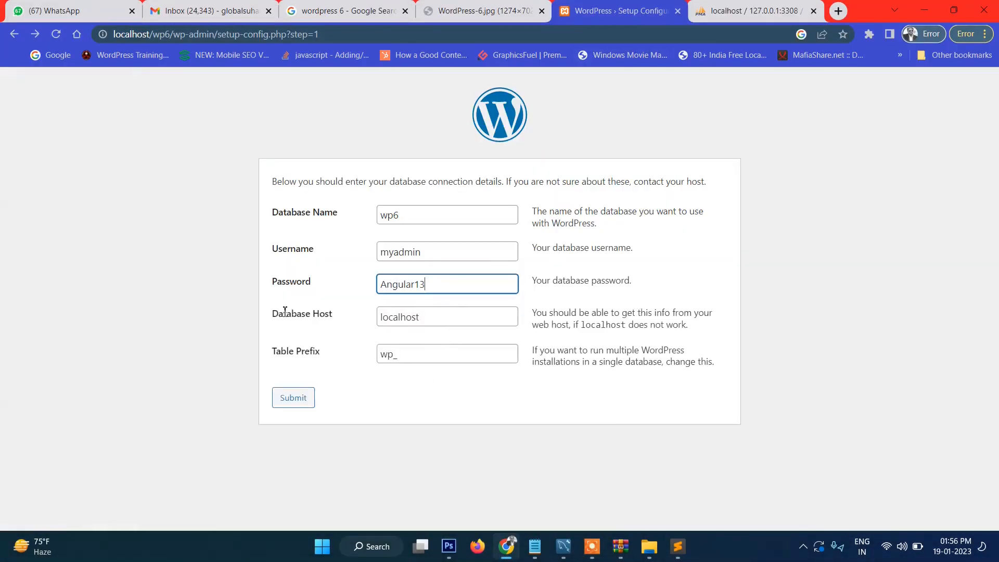
Step: Replace the database host with 127.0.0.1:3308, checking the server in MySQL Workbench and phpMyAdmin
double_click(466, 319)
key("ctrl+v")
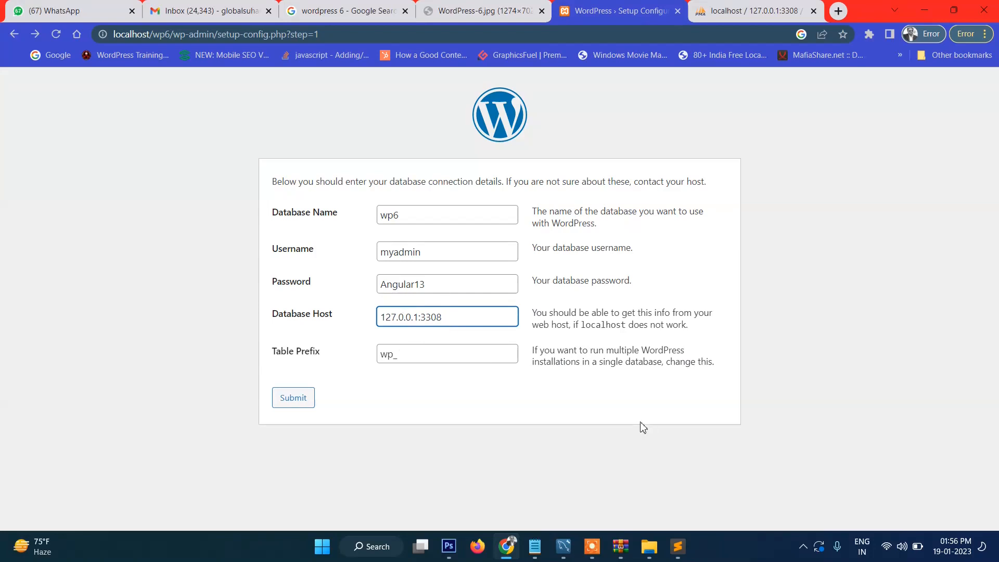
left_click(558, 552)
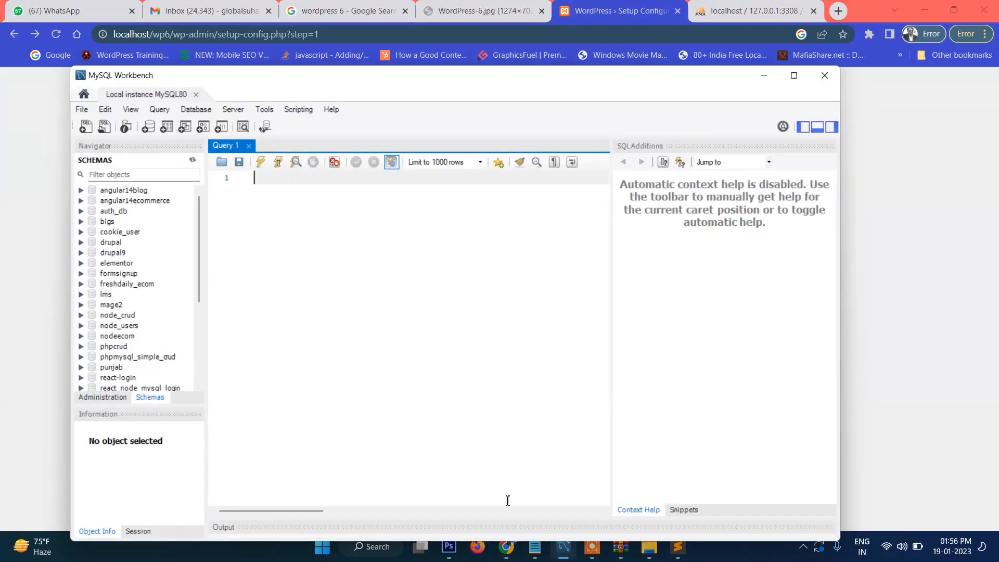
left_click(938, 205)
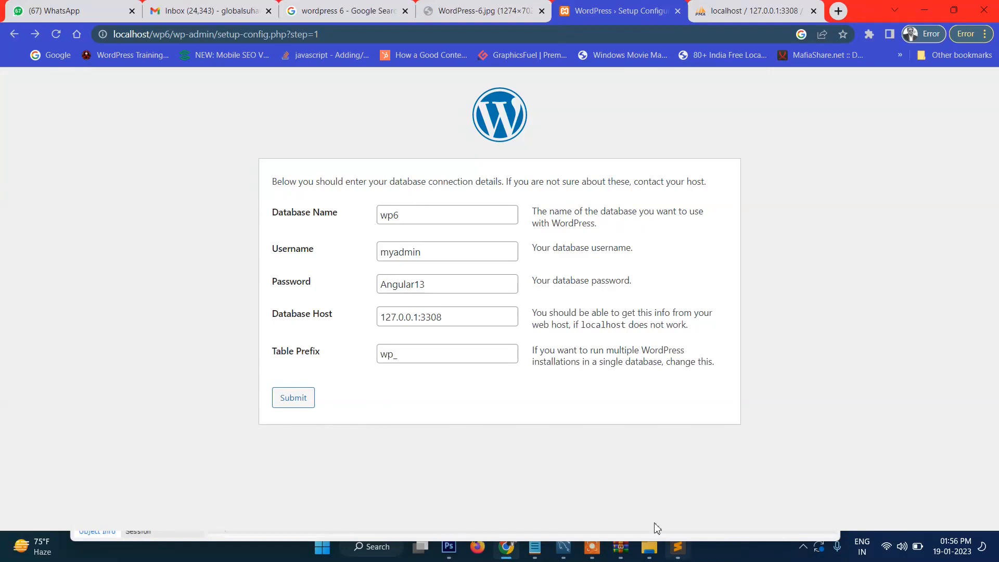
left_click(740, 5)
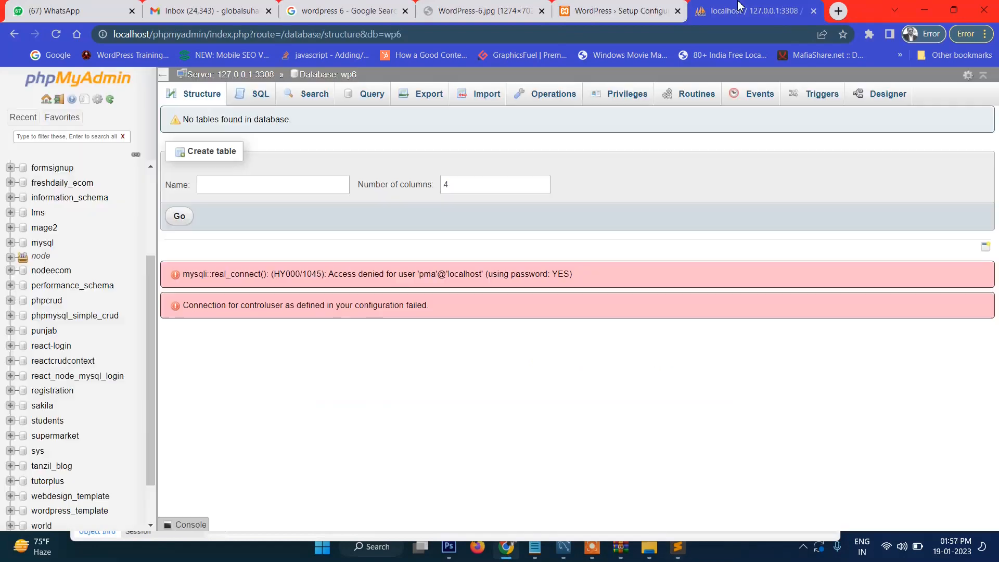
key("ctrl+shift+Tab")
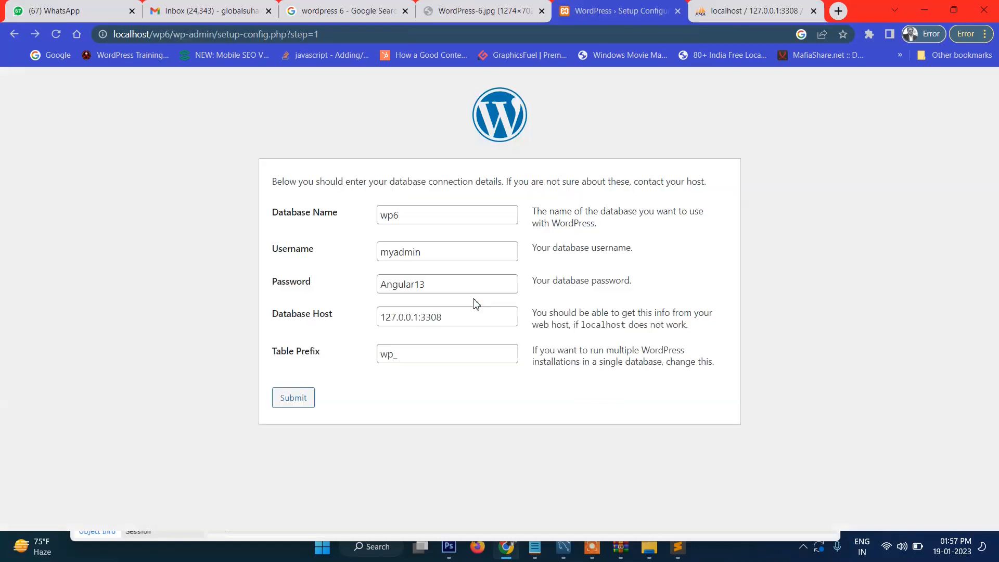
Step: Submit the database connection details and start the WordPress installation
triple_click(450, 315)
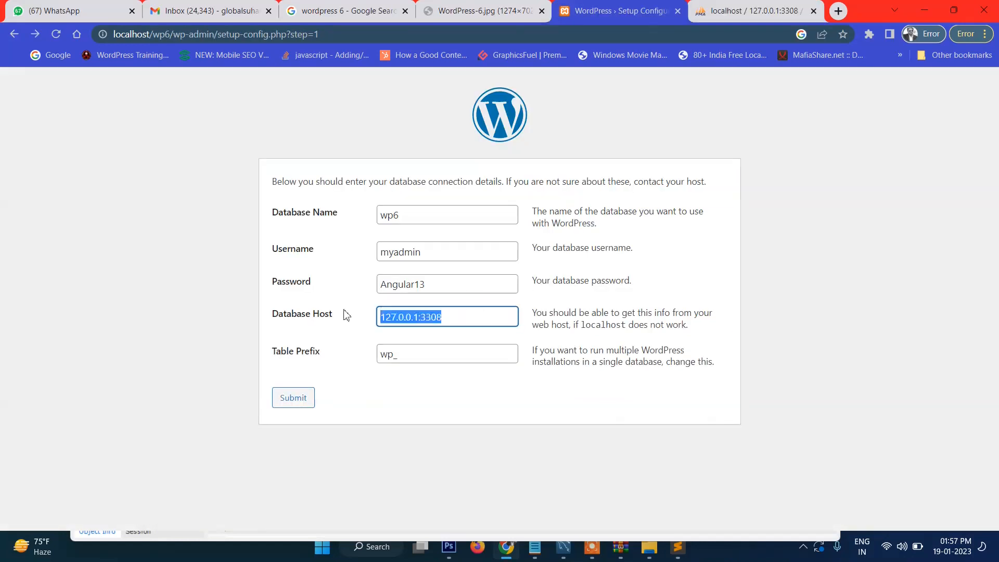
left_click(286, 399)
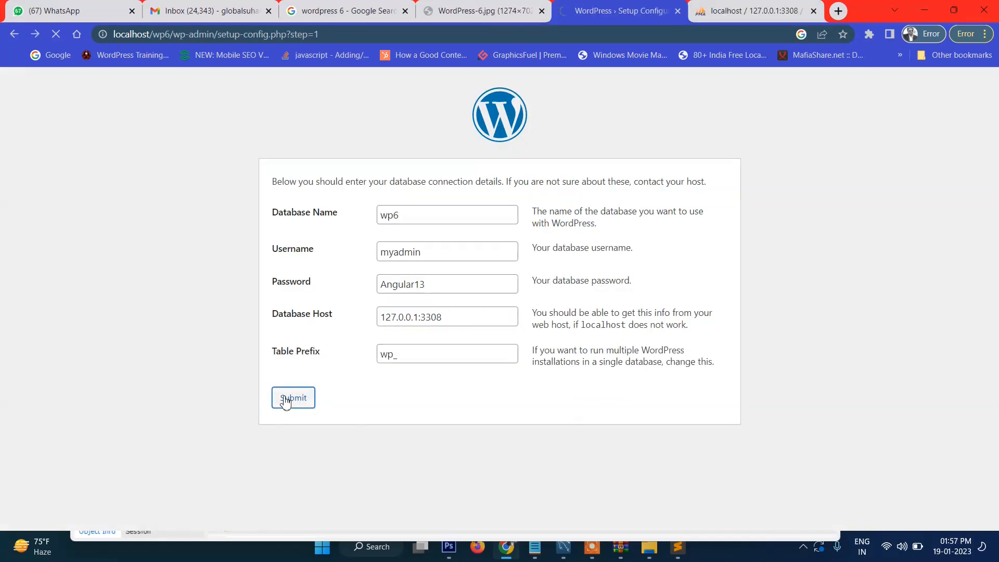
left_click(335, 229)
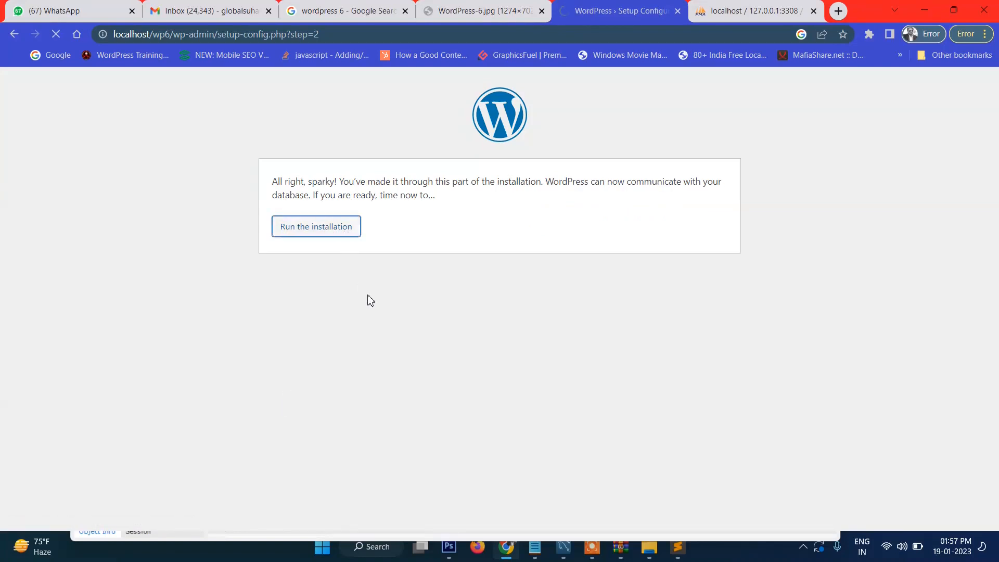
Step: Enter site title 'Learning WordPress', username admin, and a short password
scroll(407, 263, "down", 1)
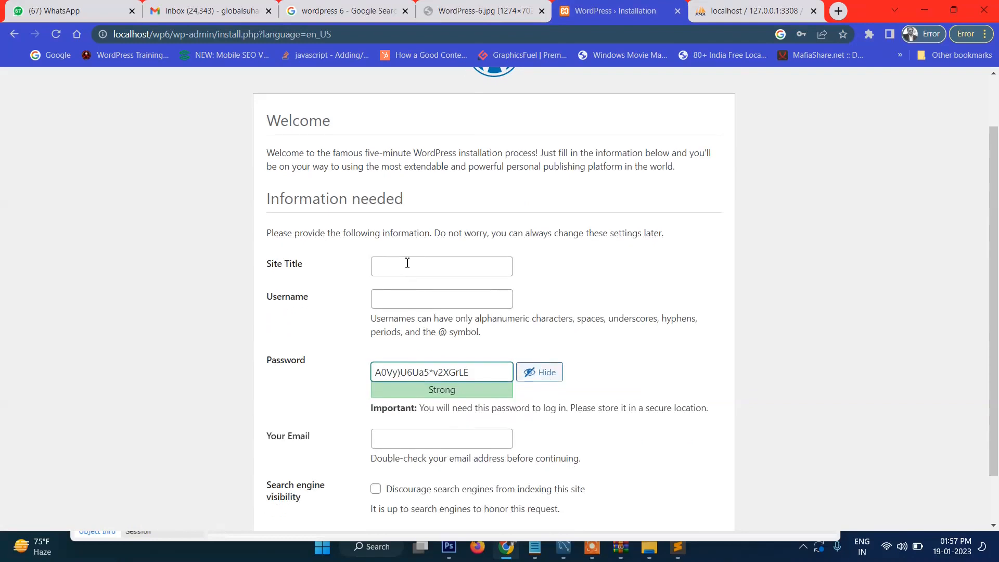
left_click(407, 262)
type("Learning ")
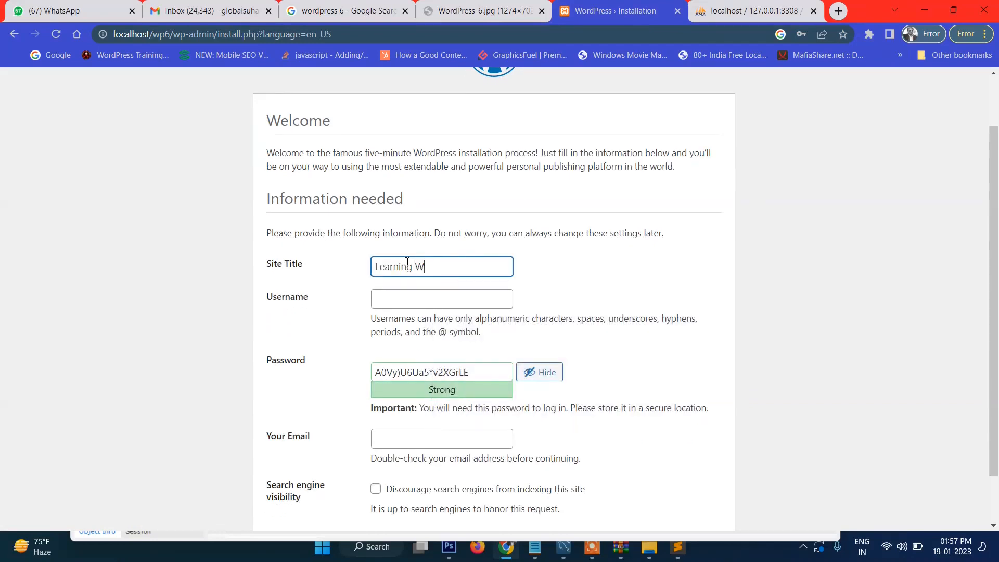
type("WordPress")
left_click(423, 302)
type("admin")
key("Tab")
type("a")
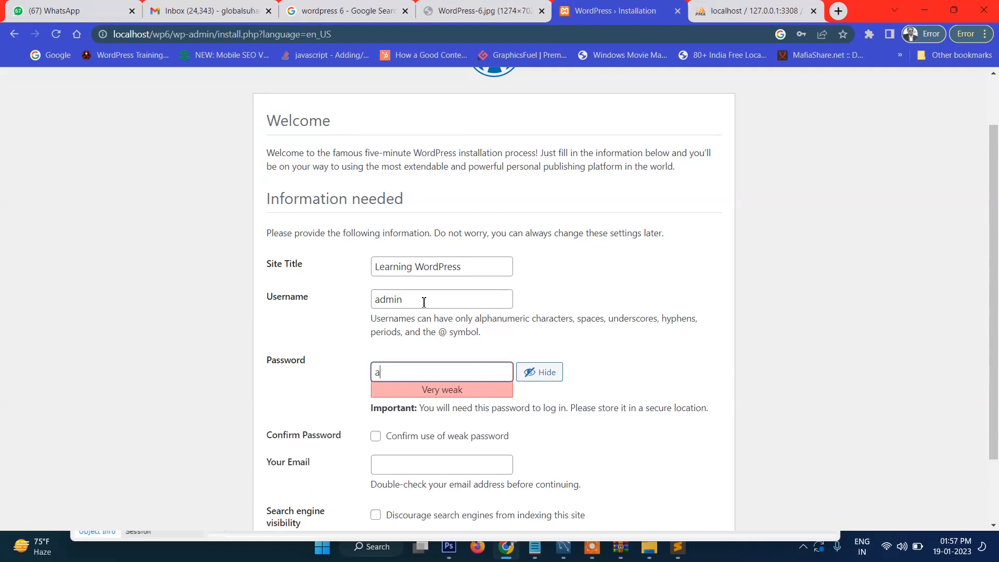
Step: Confirm the weak password, fill in the saved admin e-mail, and install WordPress
scroll(424, 302, "down", 2)
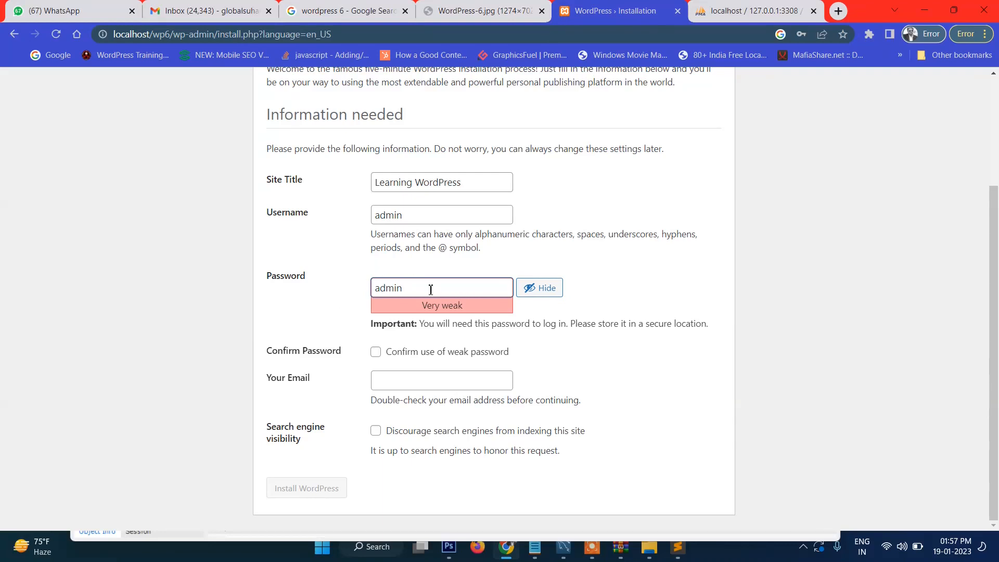
left_click(375, 352)
left_click(417, 380)
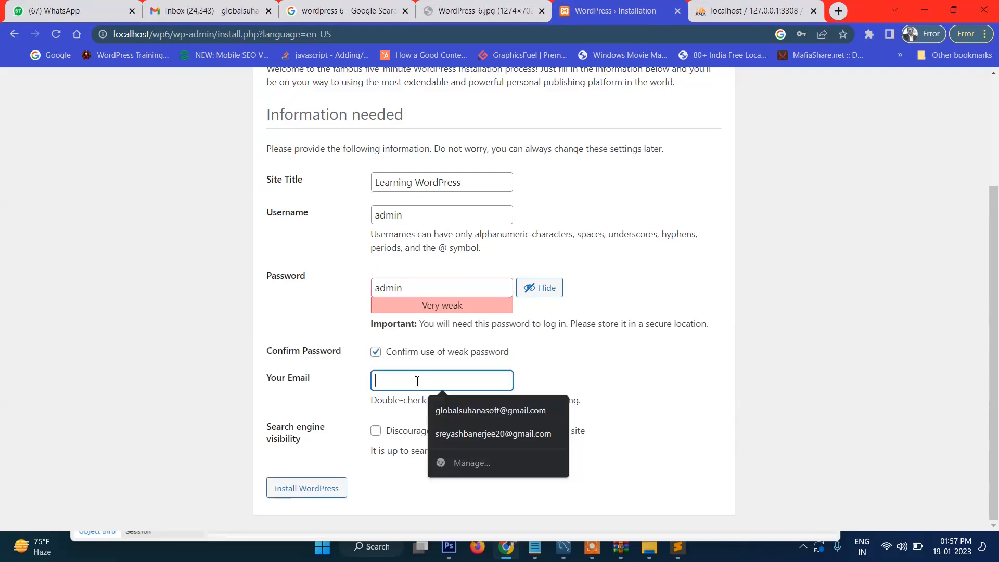
left_click(462, 409)
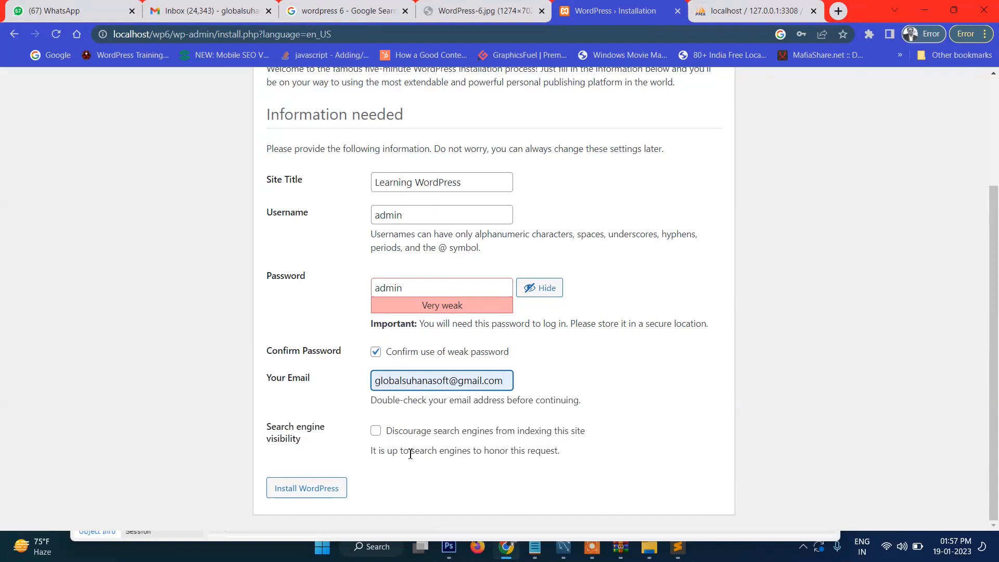
left_click(312, 489)
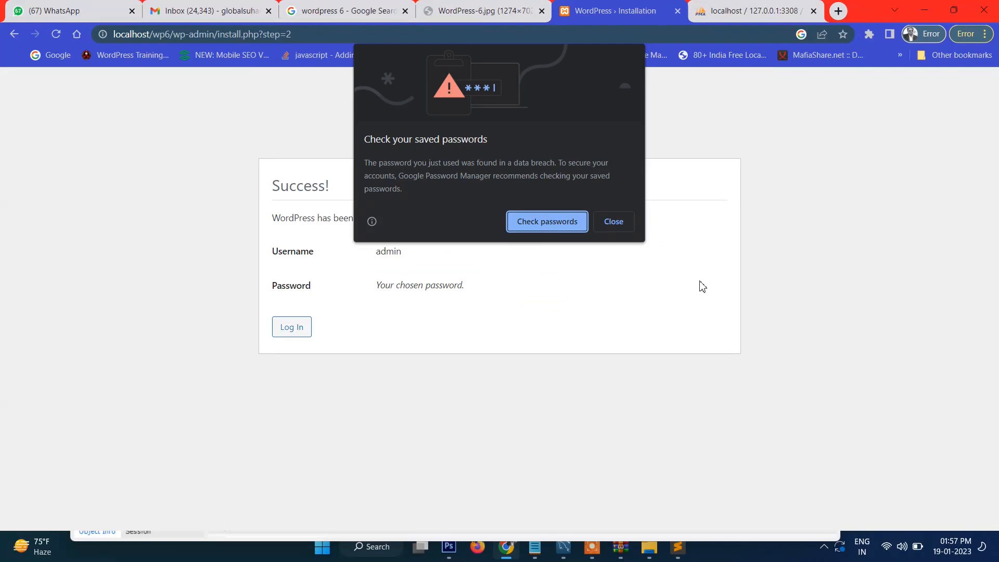
Step: Dismiss the browser warning and log in to the WordPress admin dashboard
left_click(614, 222)
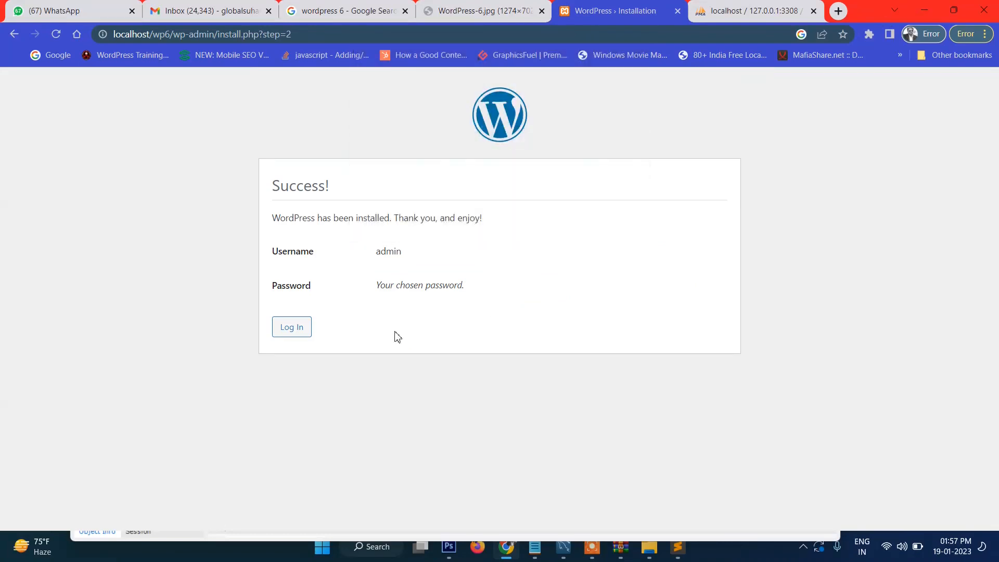
left_click(293, 334)
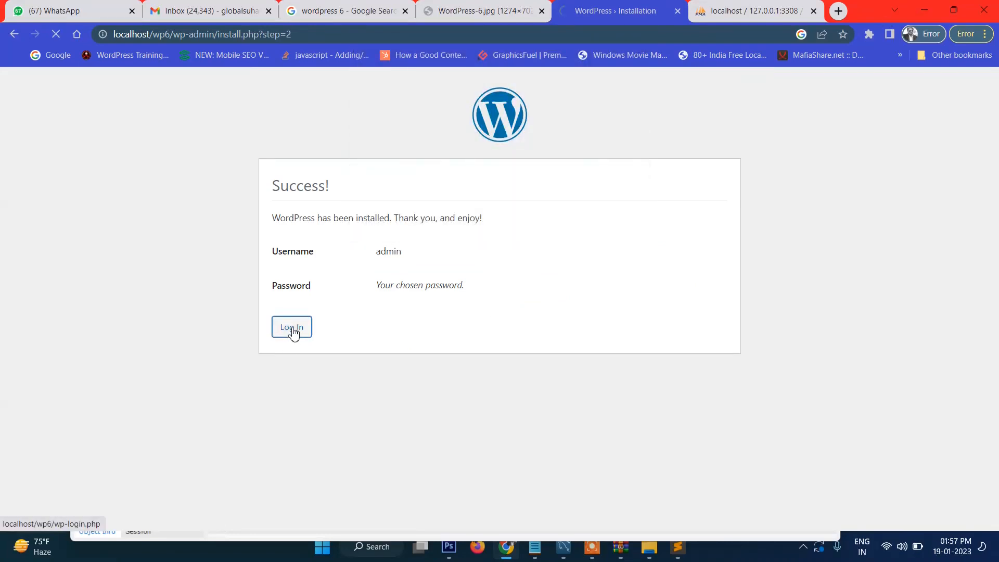
left_click(574, 287)
left_click(573, 287)
left_click(567, 324)
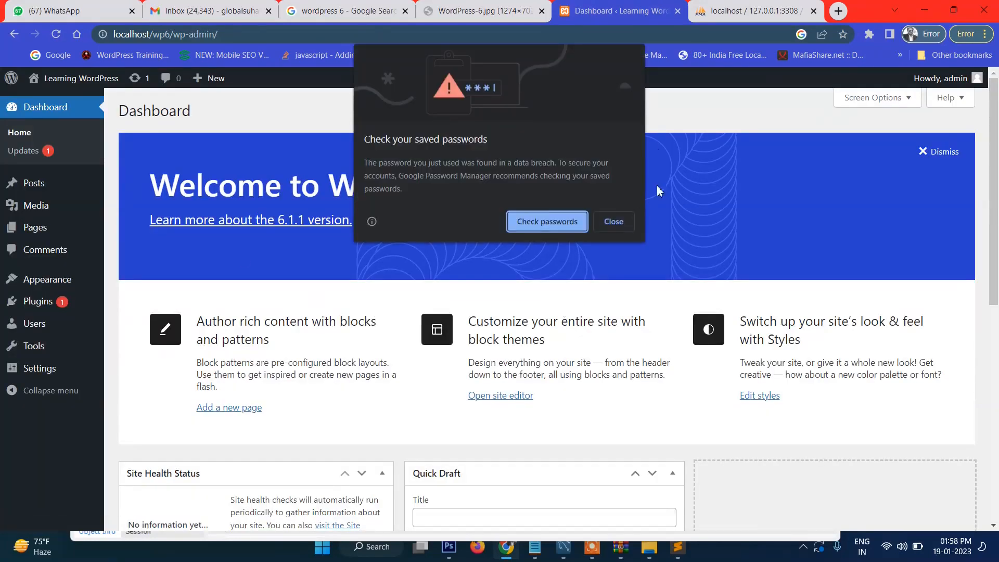
left_click(613, 222)
scroll(439, 245, "down", 8)
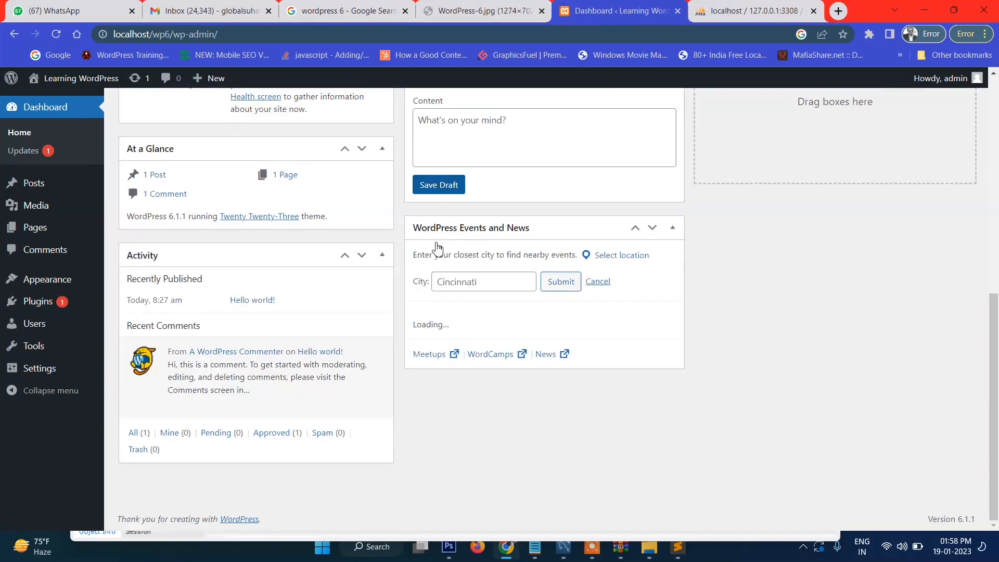
scroll(434, 245, "up", 8)
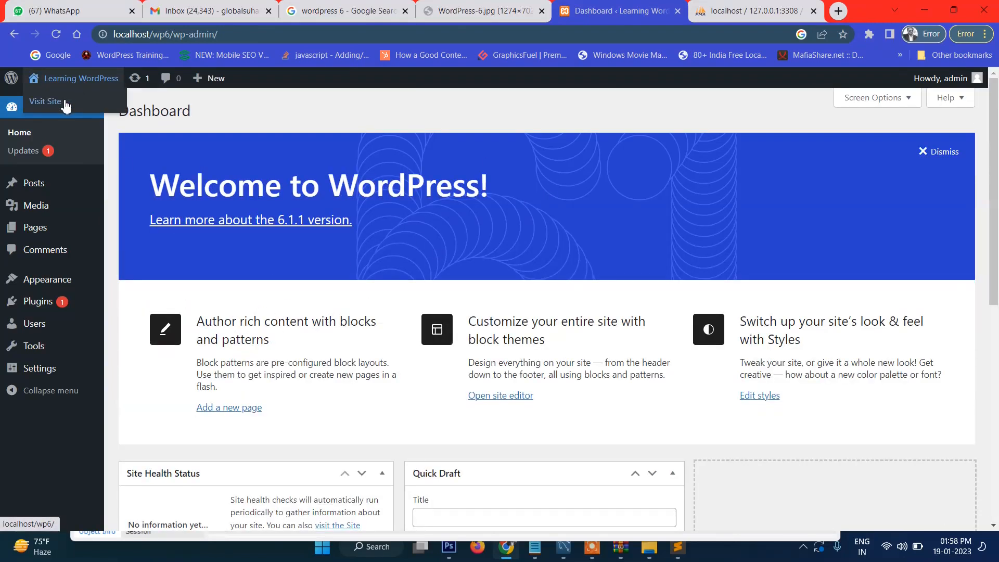
Step: Open the site's front page in a new tab, look it over, then return to the Dashboard
middle_click(63, 105)
left_click(694, 7)
scroll(446, 305, "down", 5)
scroll(448, 305, "up", 5)
left_click_drag(167, 242, 659, 326)
left_click(659, 327)
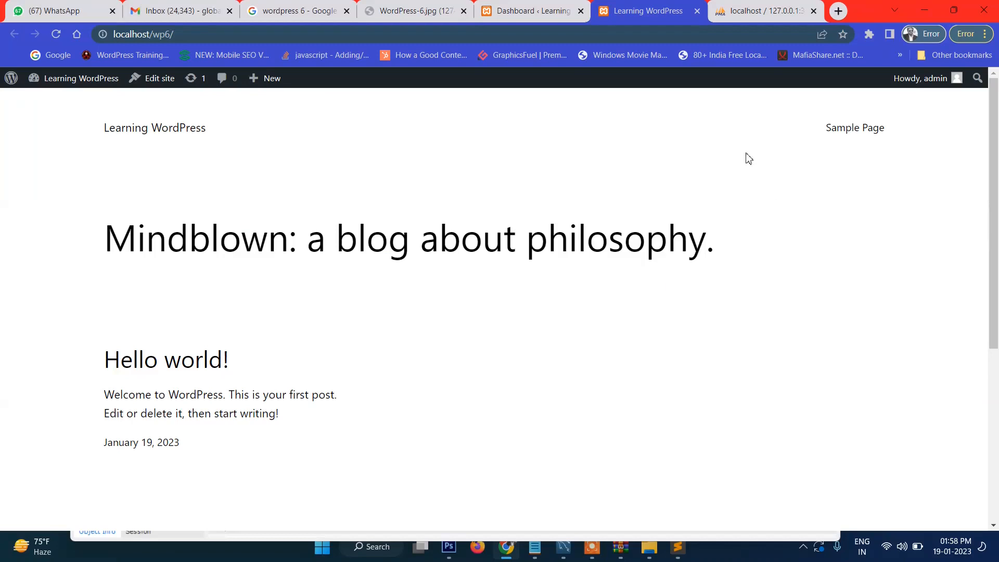
left_click(538, 6)
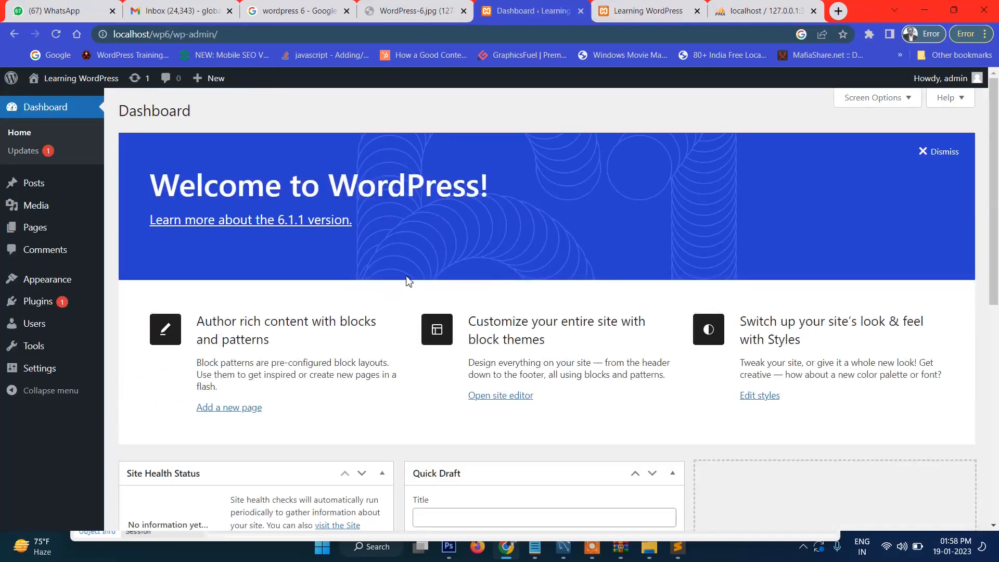
Step: Open Appearance > Themes and compare it with the site's front page
mouse_move(51, 282)
left_click(131, 287)
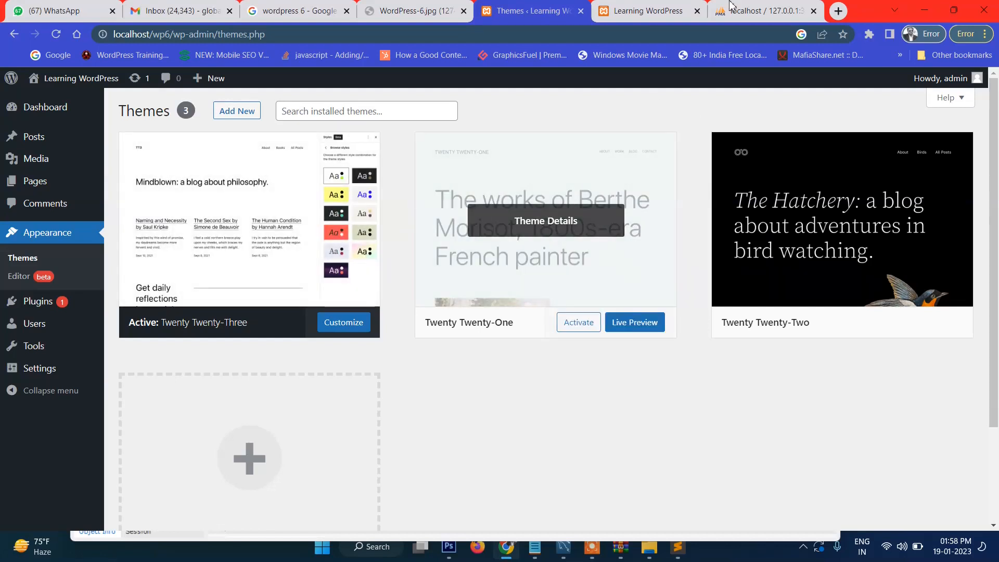
left_click(665, 6)
left_click(540, 6)
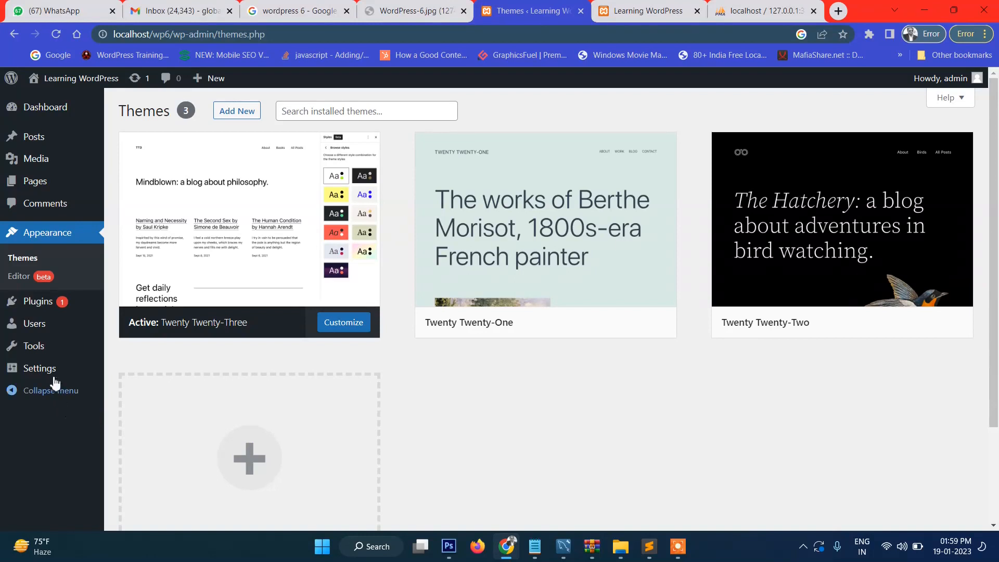
Step: Open Settings > General, then bring the front page back into view
mouse_move(52, 368)
left_click(145, 375)
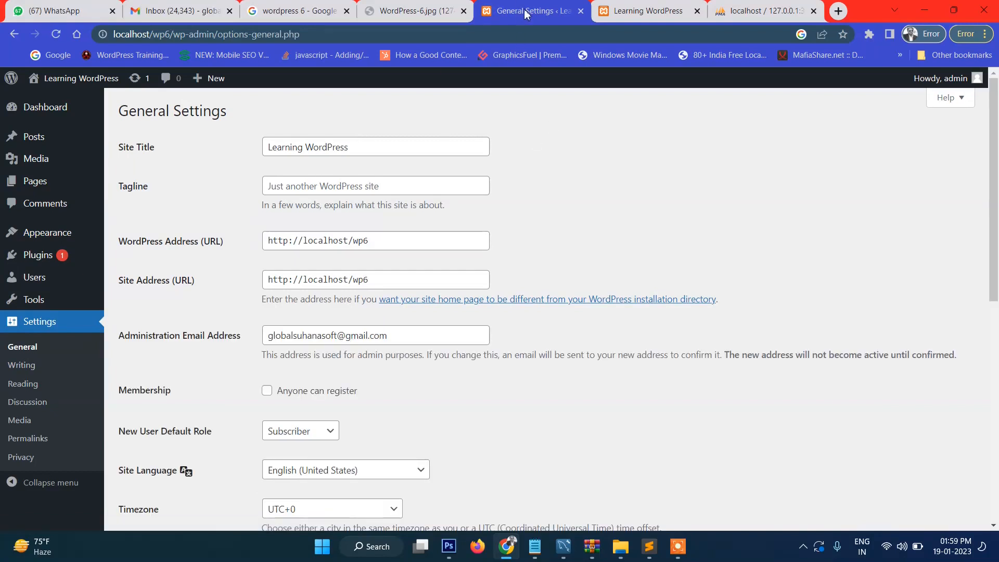
left_click(614, 12)
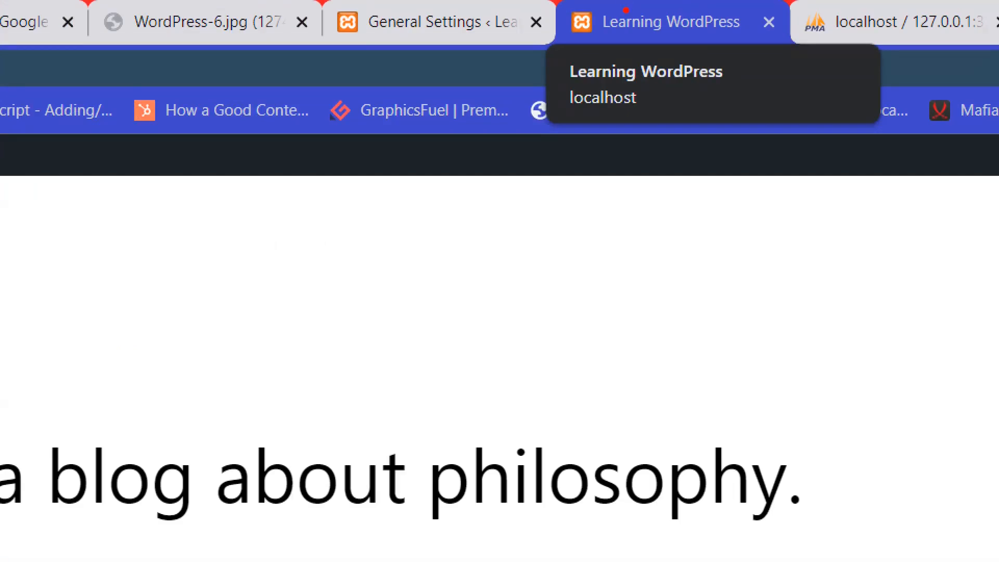
left_click_drag(609, 28, 656, 20)
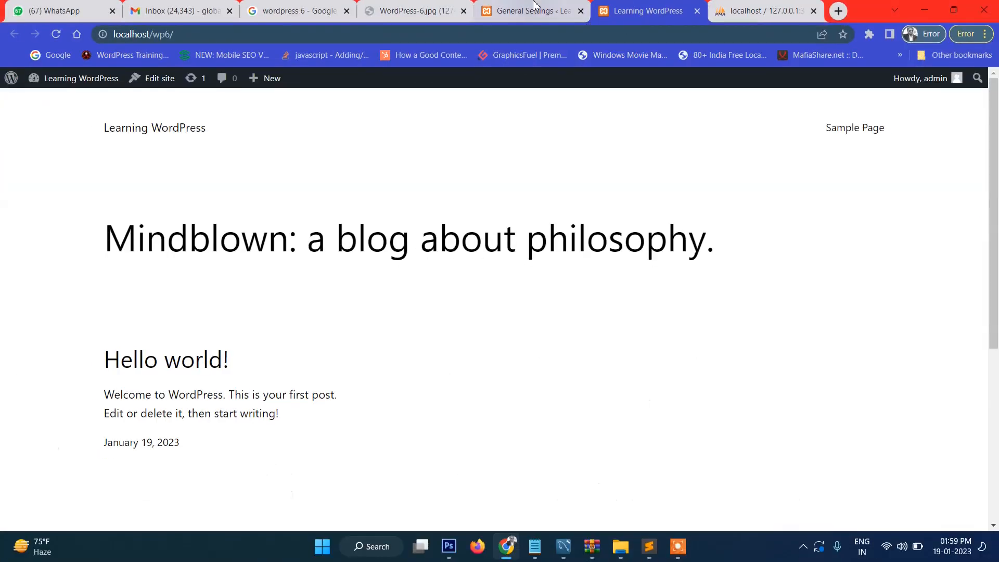
Step: Change the site title to 'Lets start learning wordpress' and the tagline to 'WordPress 6'
left_click(447, 18)
left_click_drag(385, 150, 200, 149)
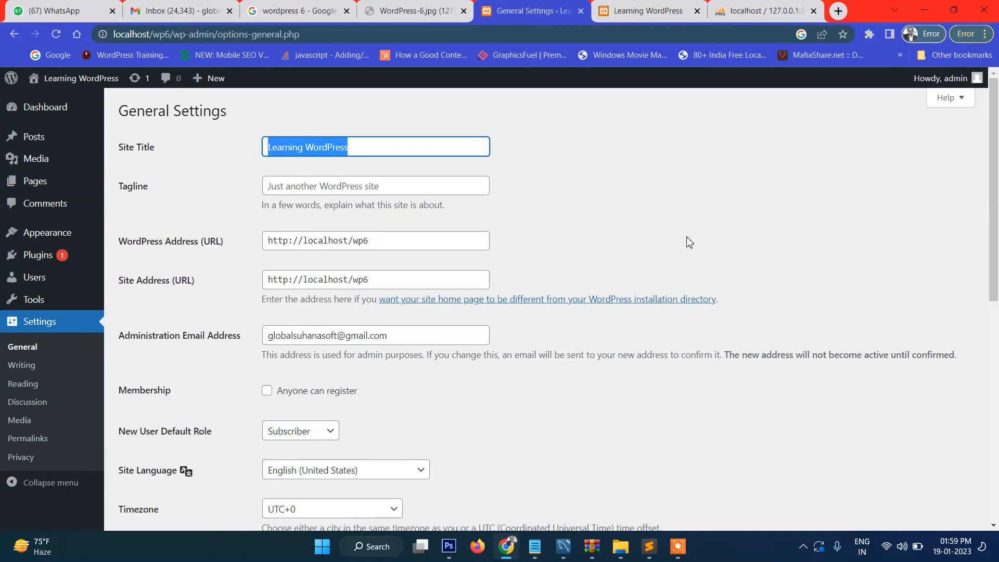
type("Lets start learning wordpress")
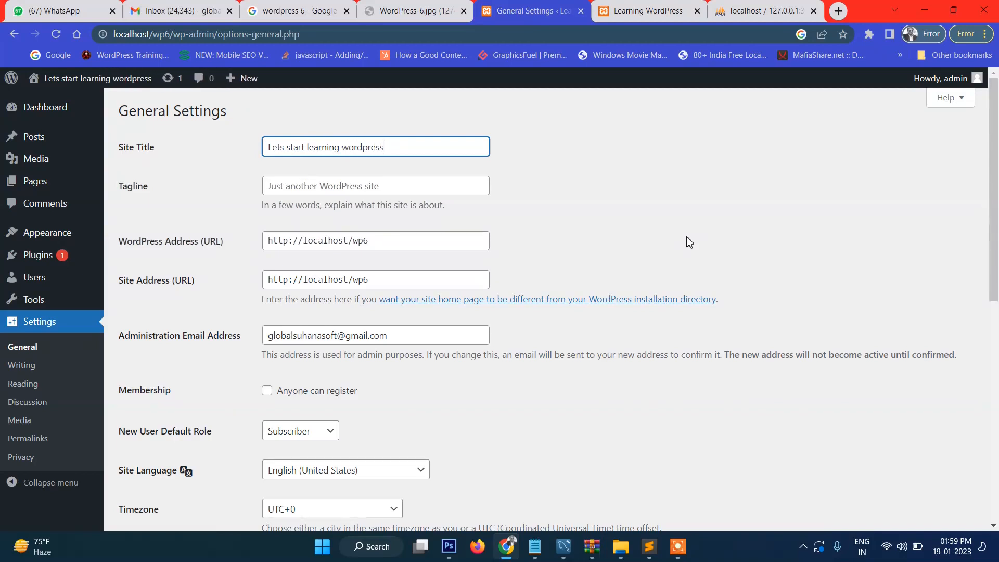
left_click(295, 186)
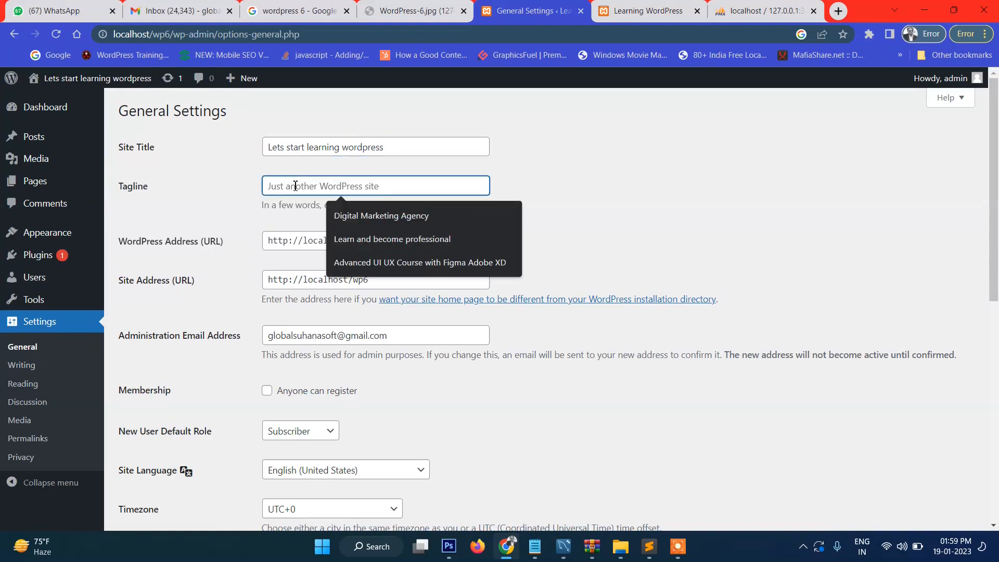
type("WordPre")
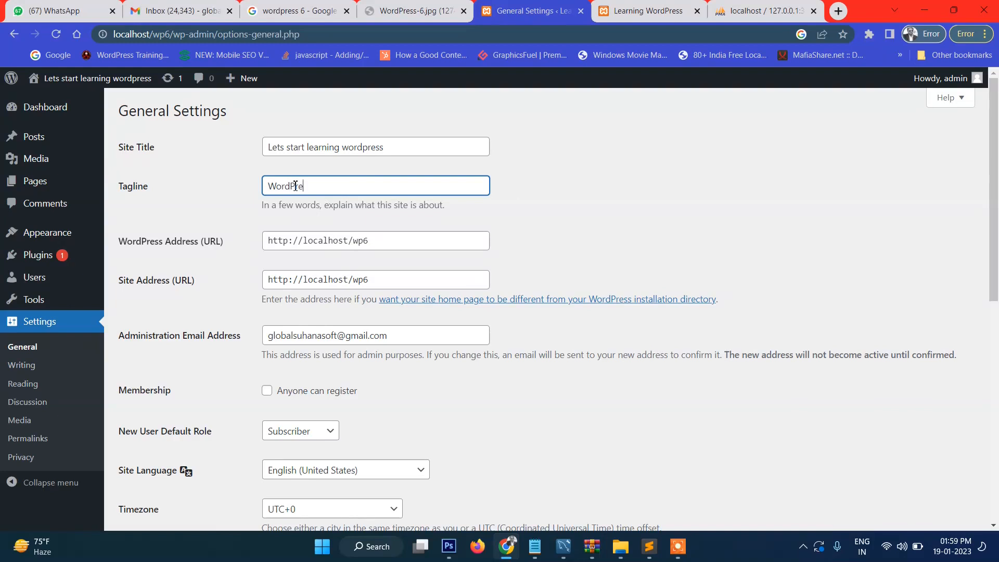
type("ss 6")
Step: Review the WordPress address, site address and administration email fields without changing them
scroll(358, 194, "down", 1)
left_click_drag(392, 179, 241, 182)
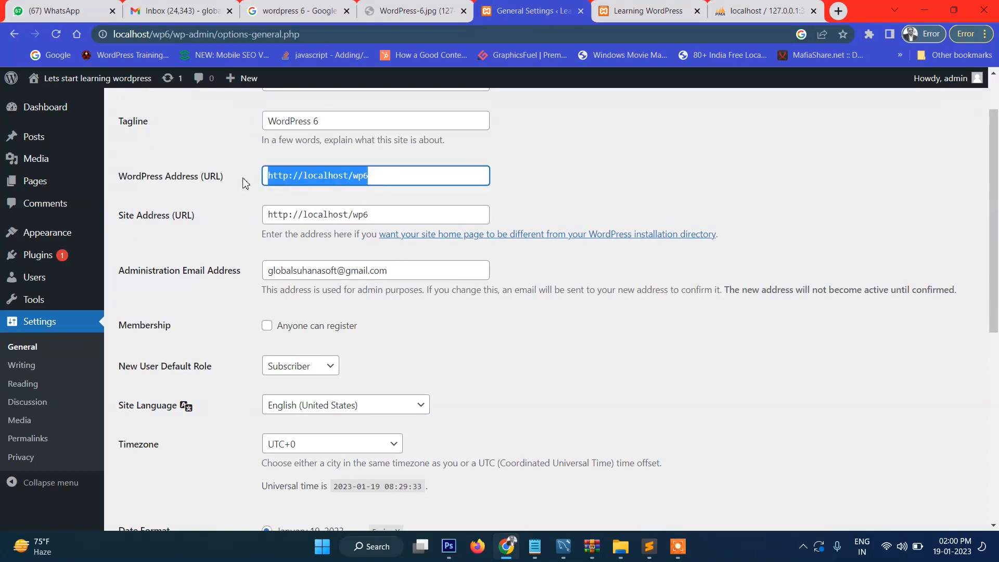
left_click(255, 188)
left_click_drag(422, 216, 190, 222)
left_click(238, 202)
left_click_drag(403, 181, 185, 182)
left_click(219, 184)
scroll(330, 204, "down", 1)
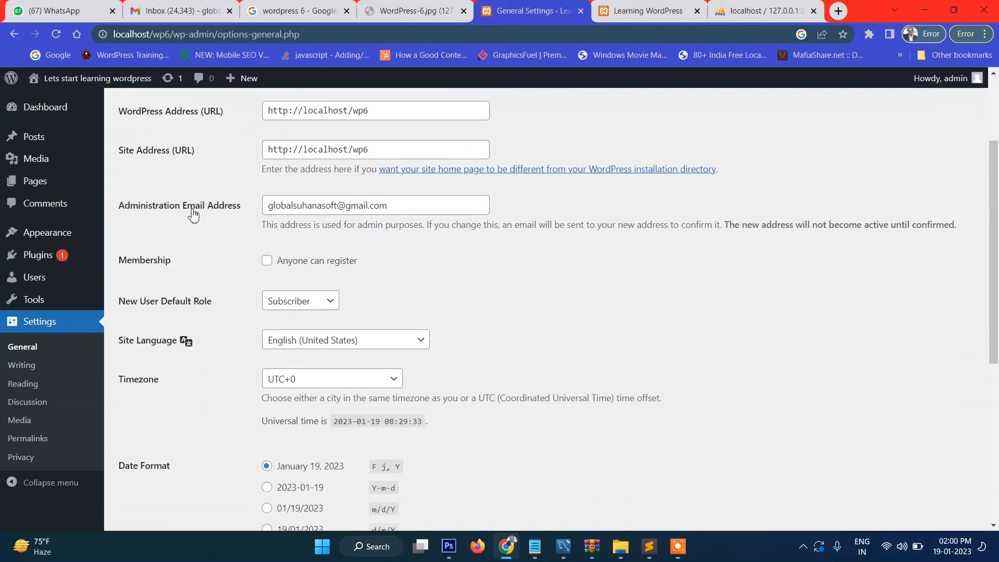
left_click(442, 209)
left_click_drag(442, 209, 226, 212)
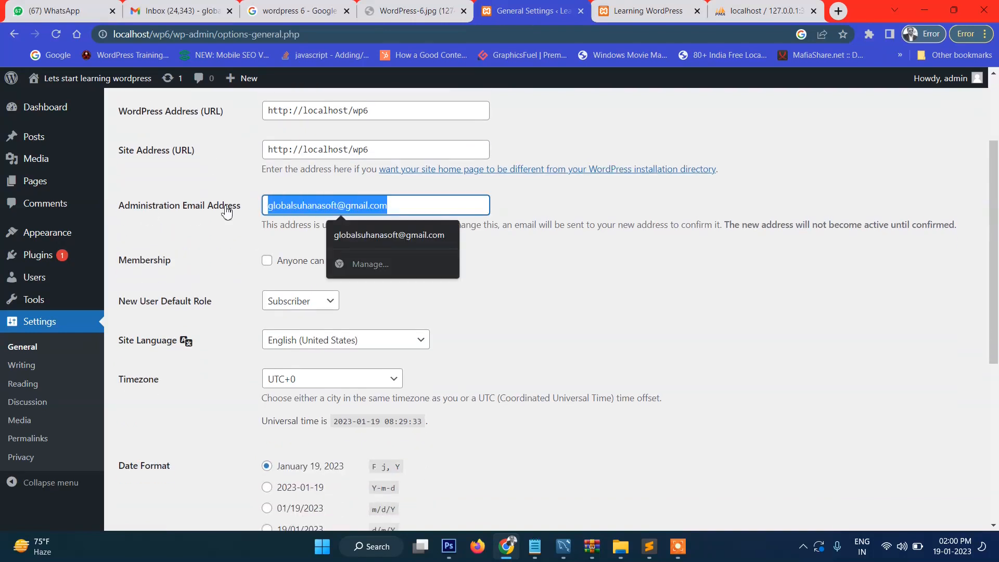
left_click(245, 248)
left_click_drag(441, 212, 213, 201)
left_click(483, 250)
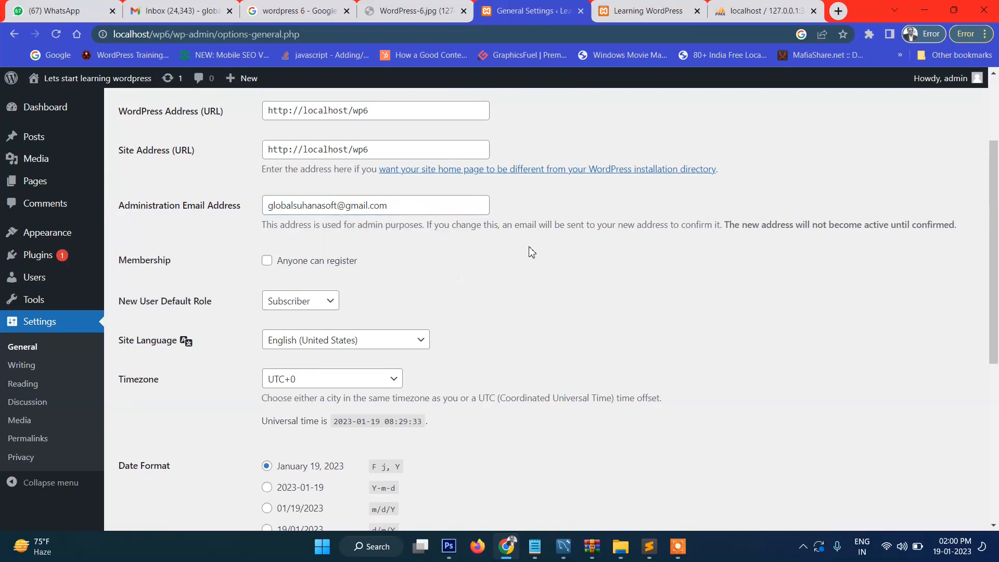
Step: Save the updated general settings
scroll(530, 252, "down", 3)
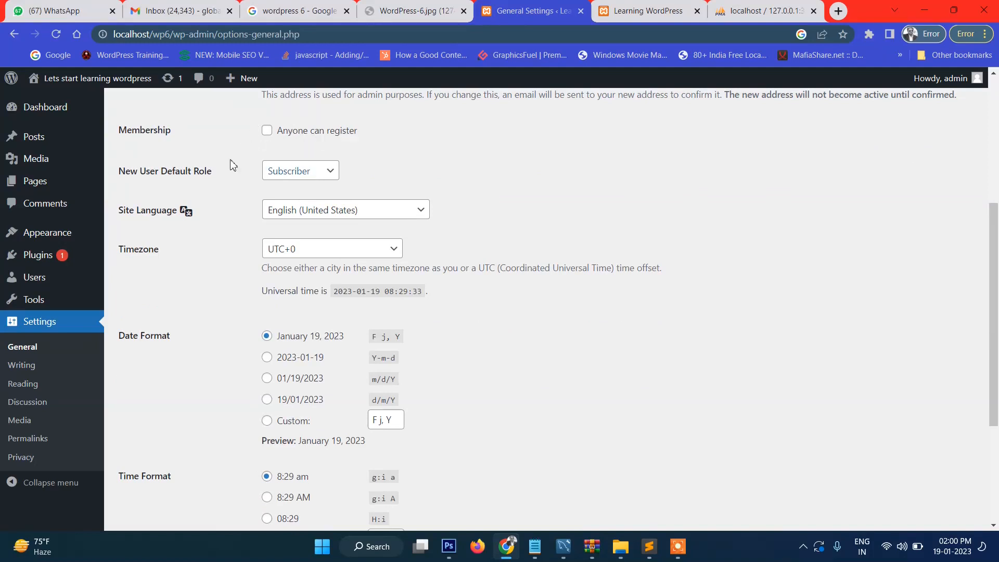
scroll(347, 230, "down", 4)
scroll(347, 231, "up", 7)
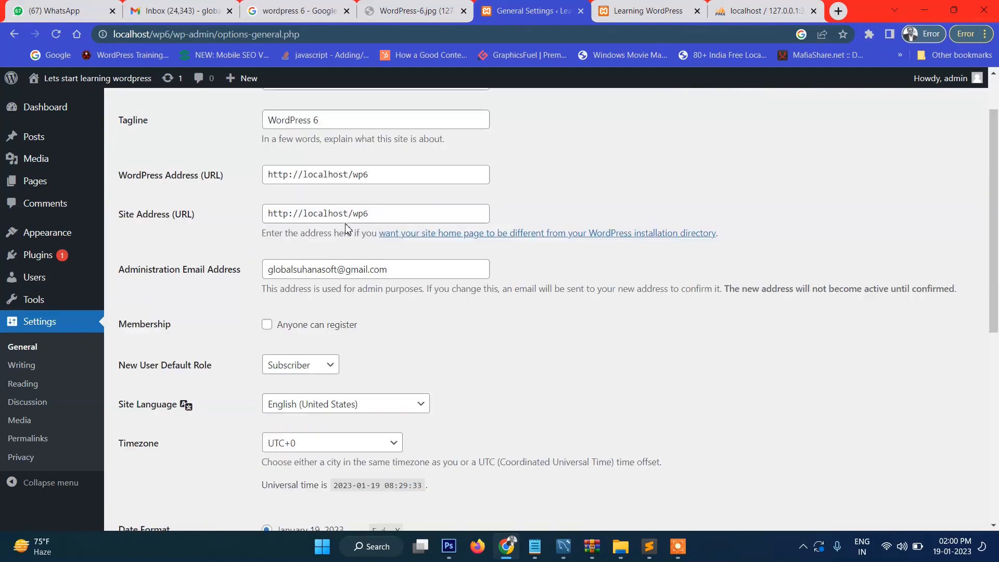
scroll(345, 223, "down", 7)
left_click(149, 476)
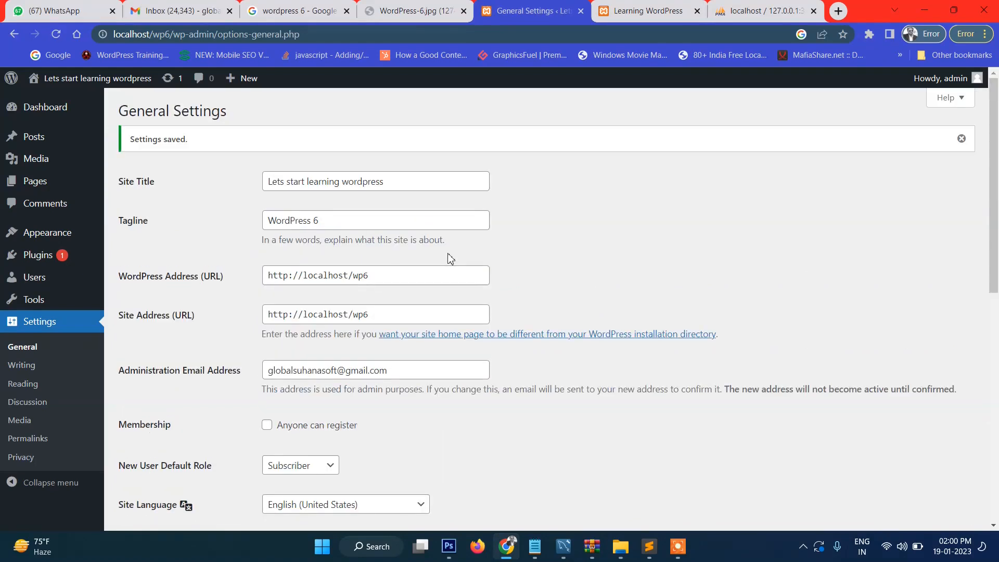
scroll(442, 259, "down", 5)
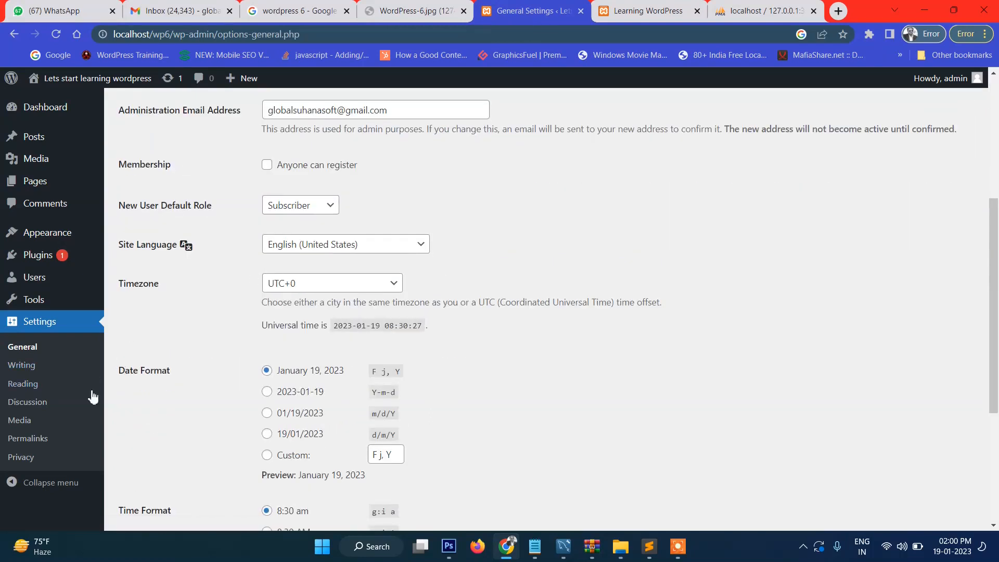
Step: Look through the Writing and then the Reading settings pages
left_click(23, 367)
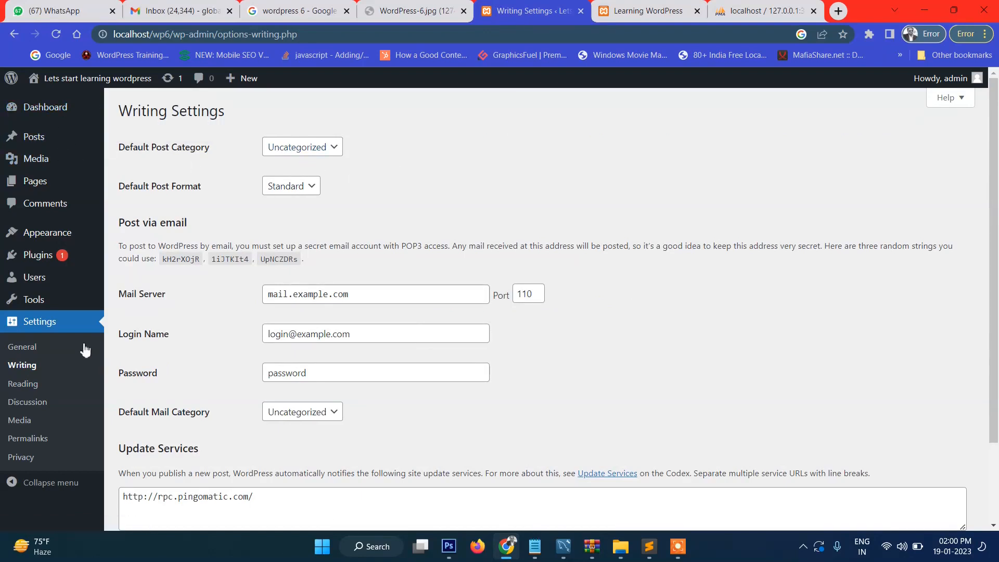
scroll(230, 291, "down", 2)
left_click(30, 391)
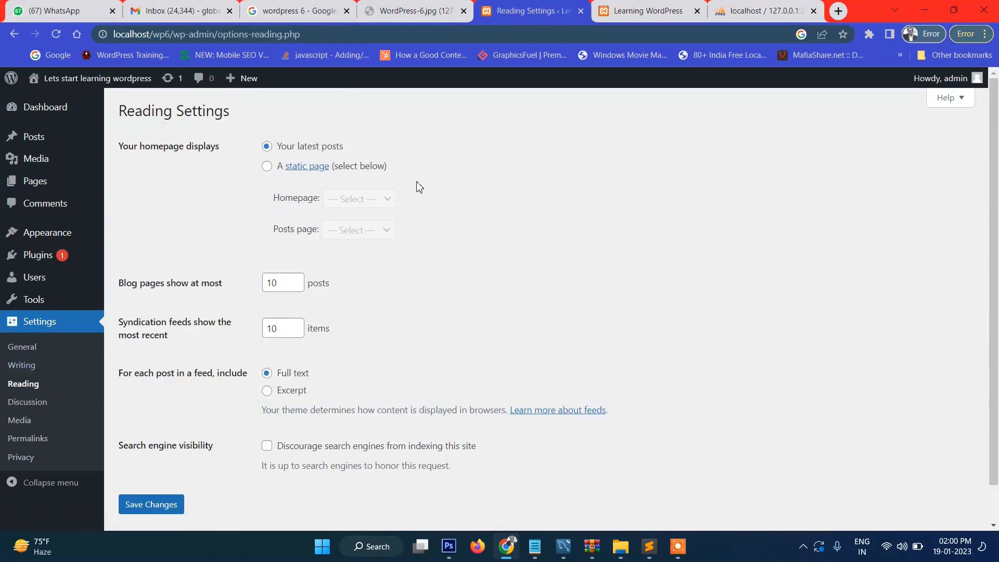
Step: Check the site's front page, then open Posts > All Posts listing Hello world!
left_click(636, 6)
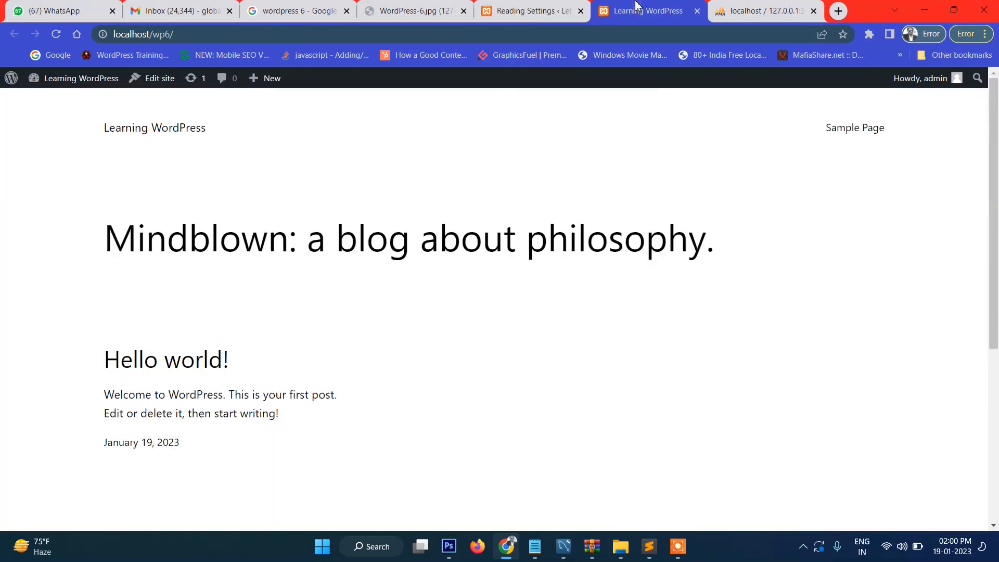
scroll(430, 280, "down", 5)
scroll(421, 281, "up", 5)
left_click(521, 10)
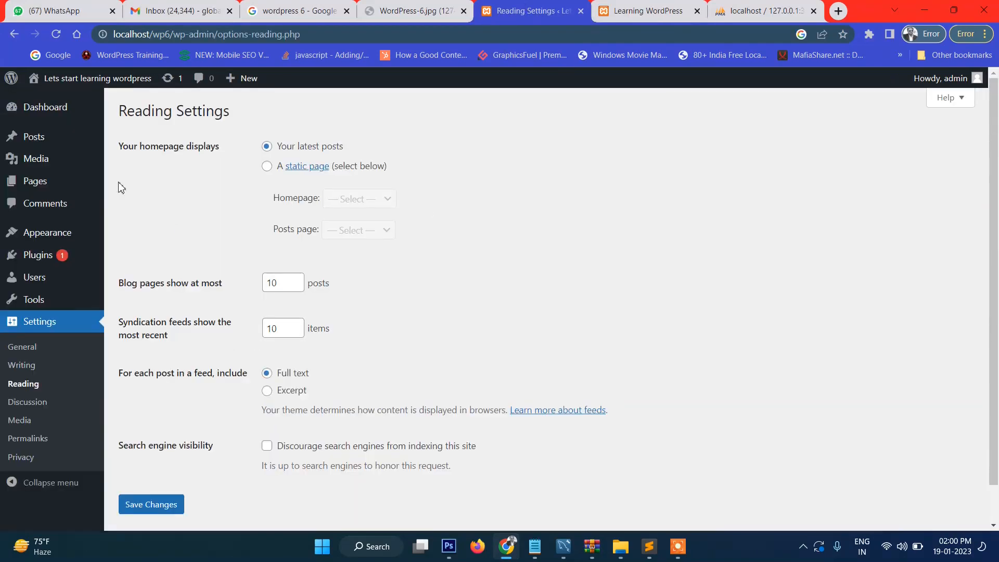
mouse_move(45, 143)
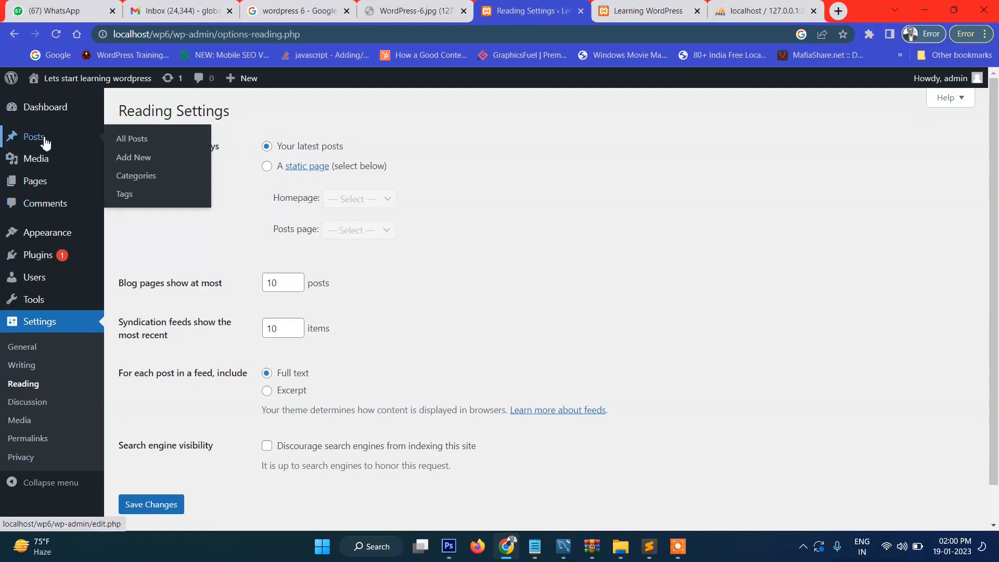
left_click(126, 140)
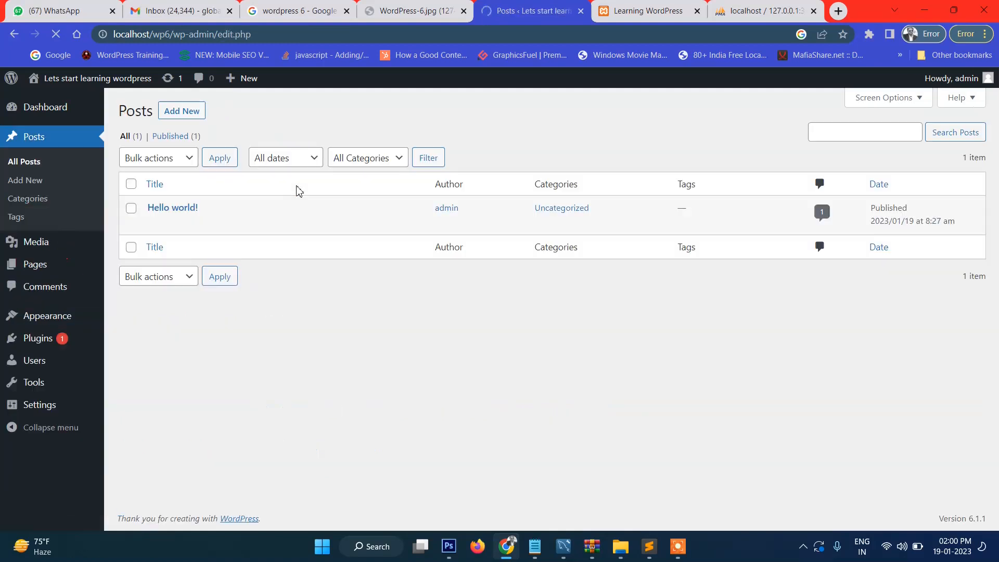
Step: On the Categories page, type 'News' as a new category name, then edit Uncategorized
left_click(33, 204)
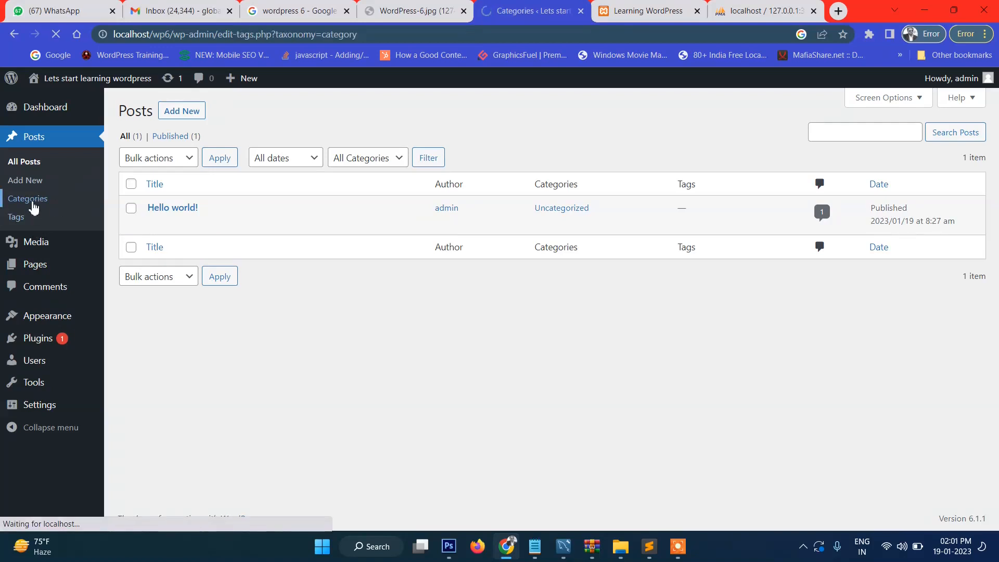
left_click(289, 198)
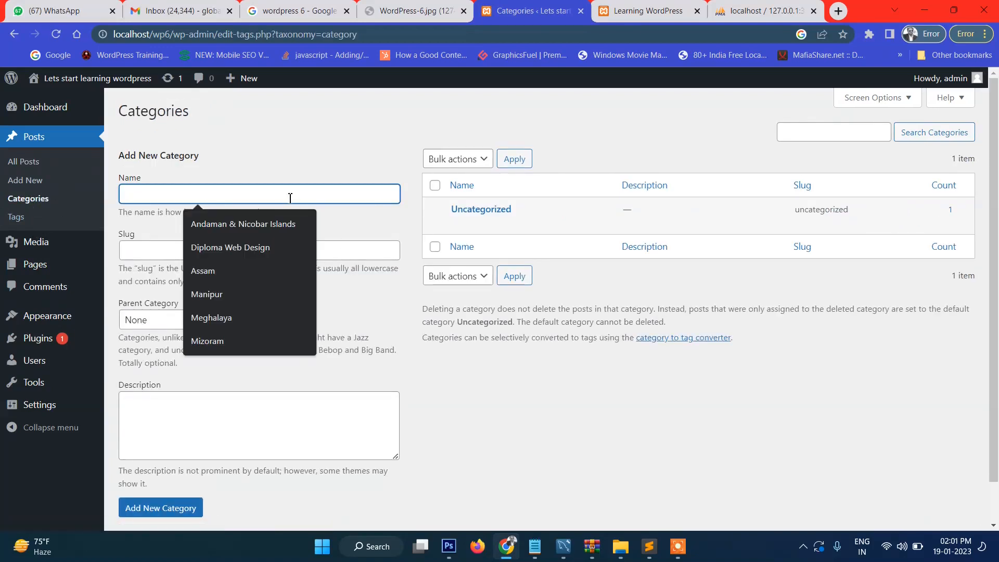
type("News")
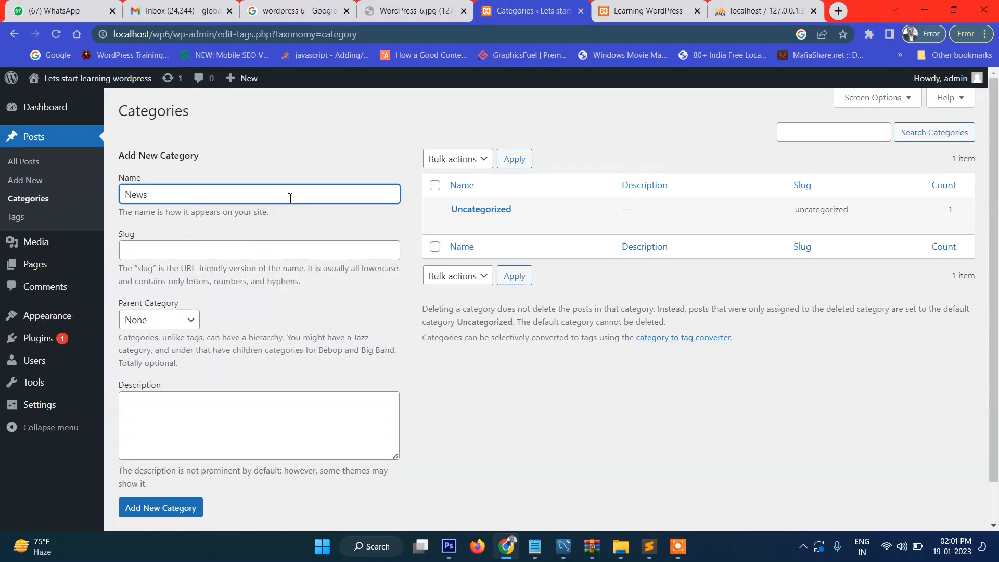
mouse_move(480, 222)
left_click(457, 228)
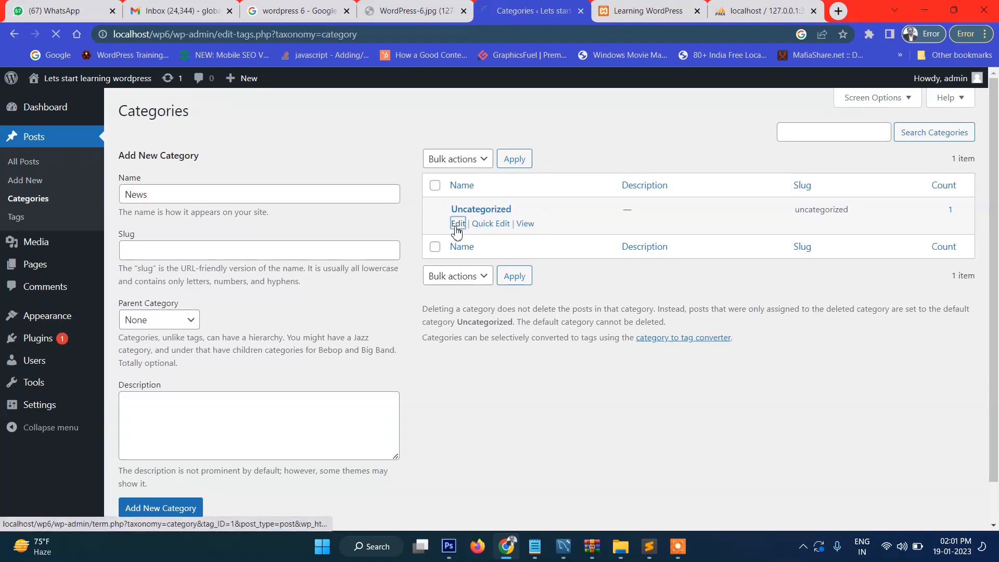
Step: Rename Uncategorized to News, clear its old slug, update, and return to the categories list
double_click(370, 157)
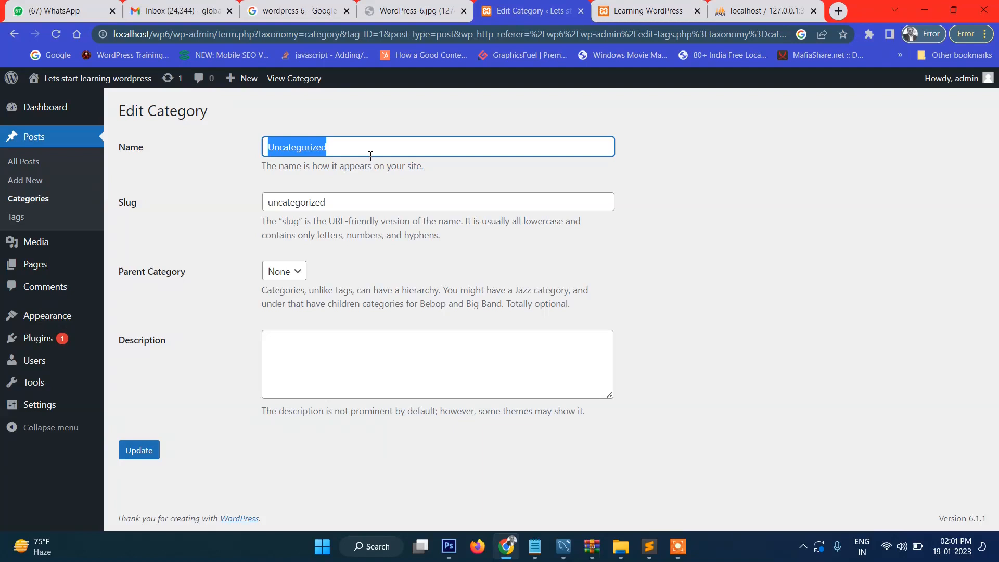
type("New")
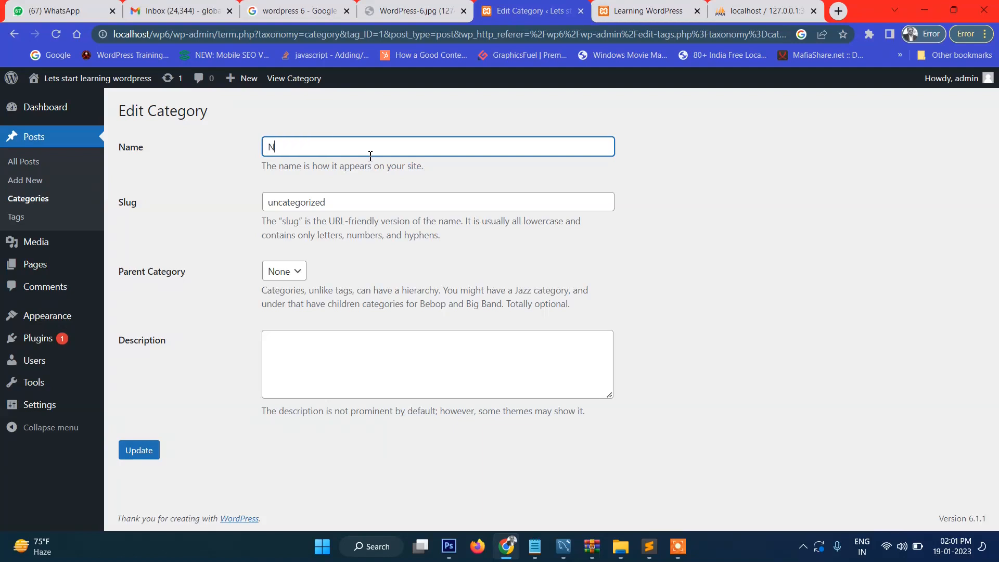
double_click(370, 156)
left_click_drag(364, 216, 148, 216)
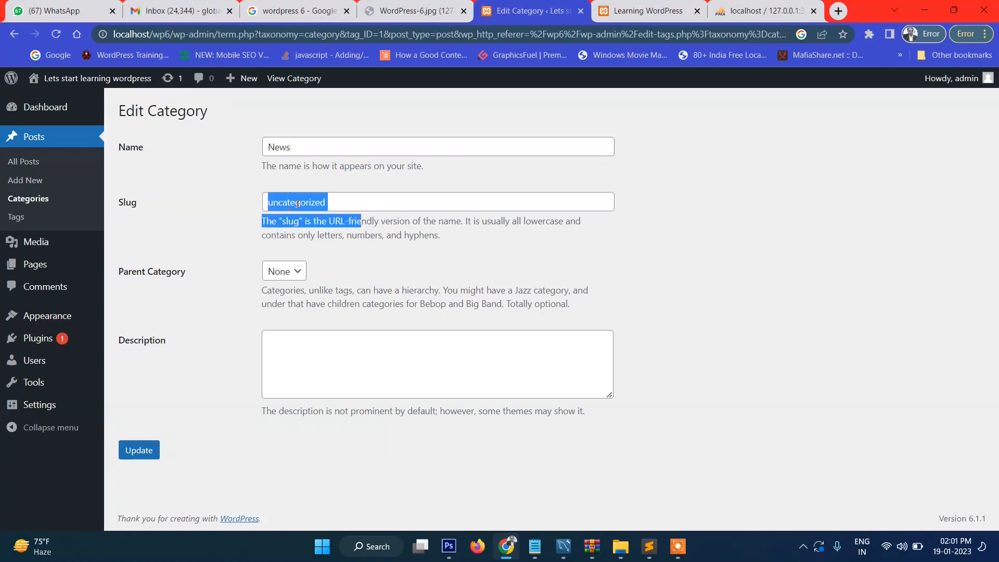
left_click(339, 203)
double_click(354, 203)
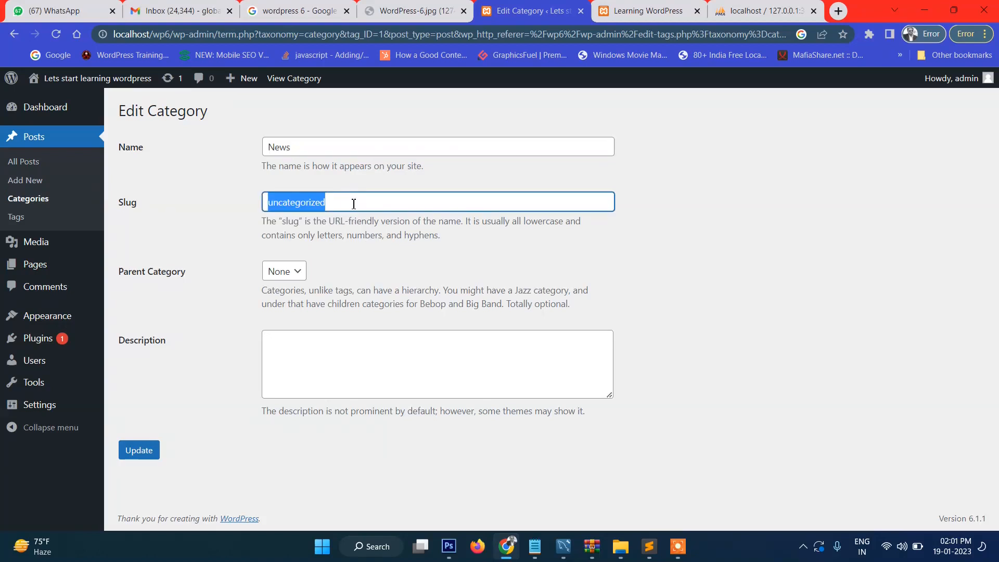
key("BackSpace")
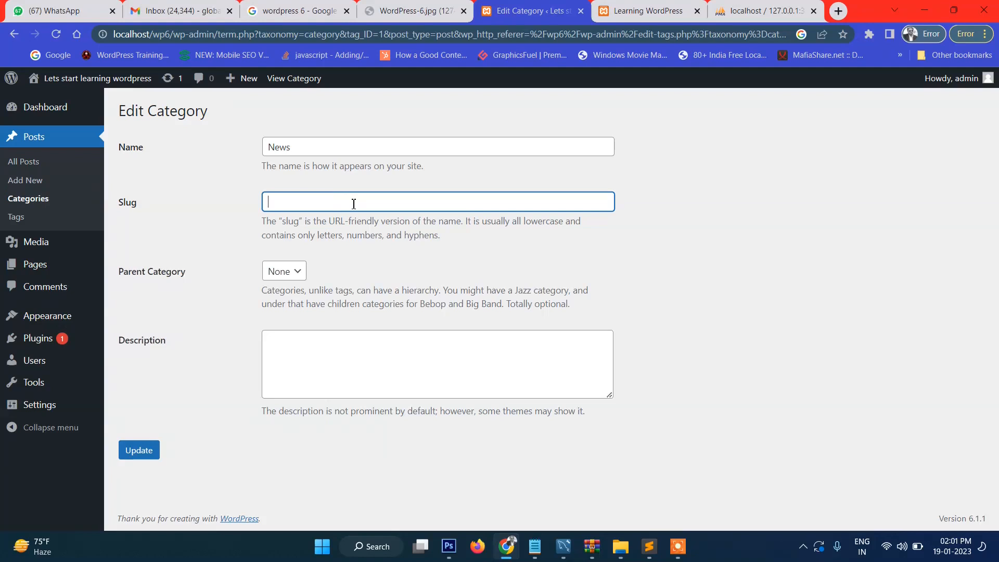
left_click(141, 458)
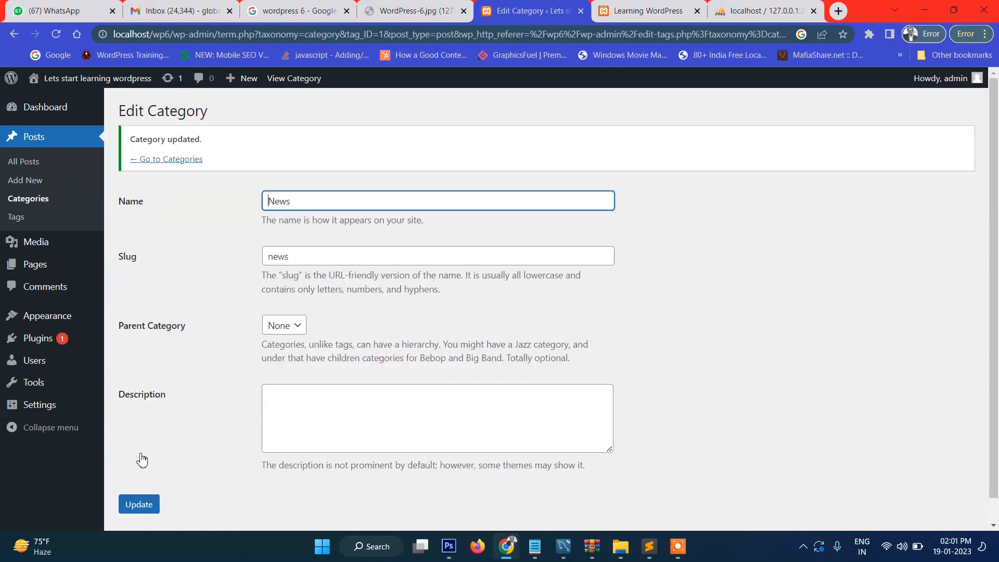
left_click(158, 162)
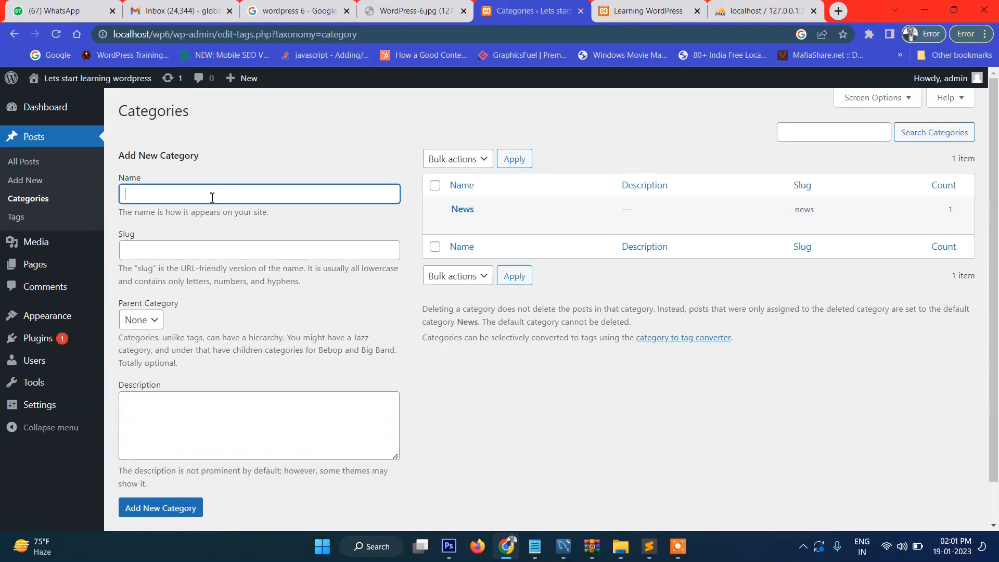
Step: Add three categories: Local News, National News and International news
type("News")
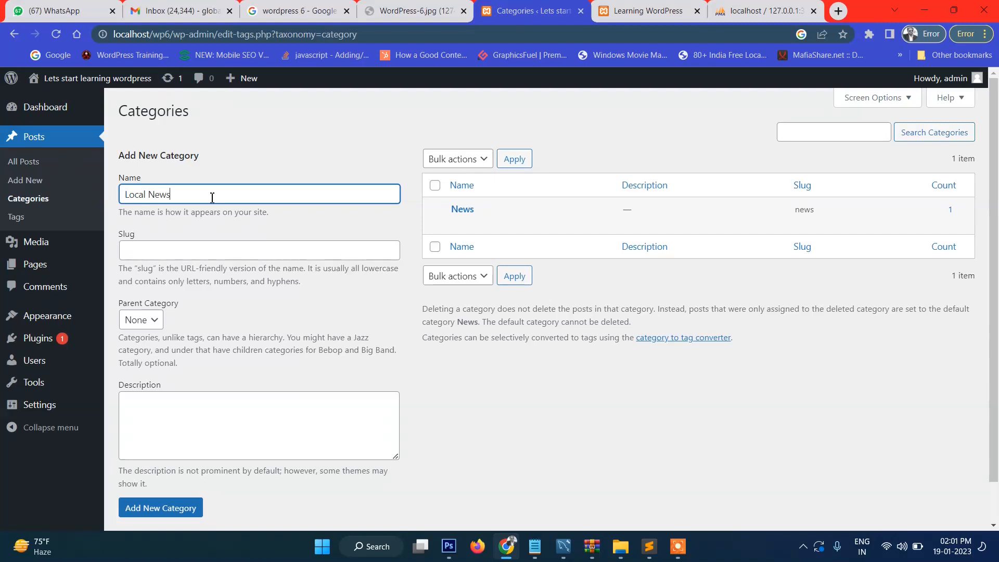
left_click(168, 513)
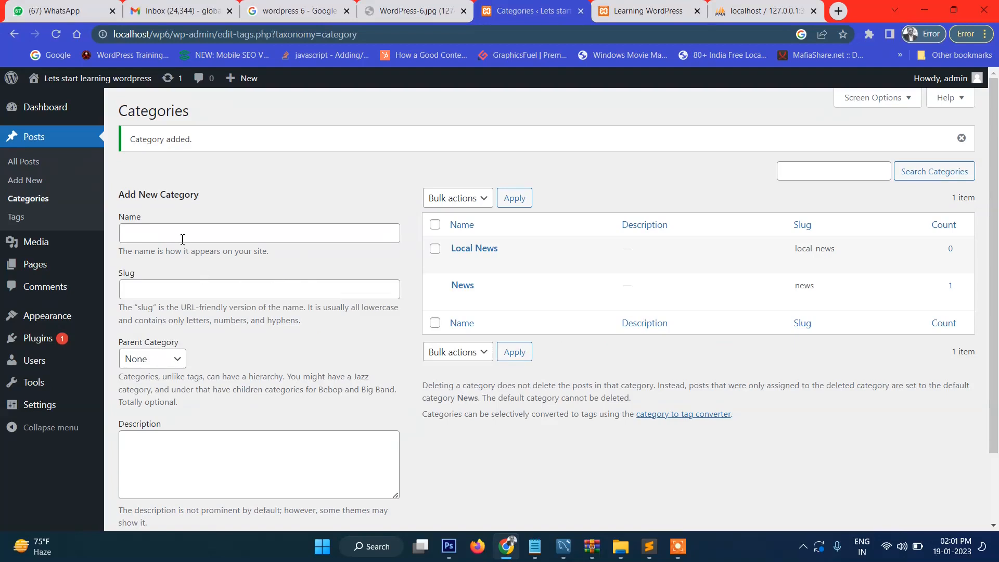
left_click(183, 238)
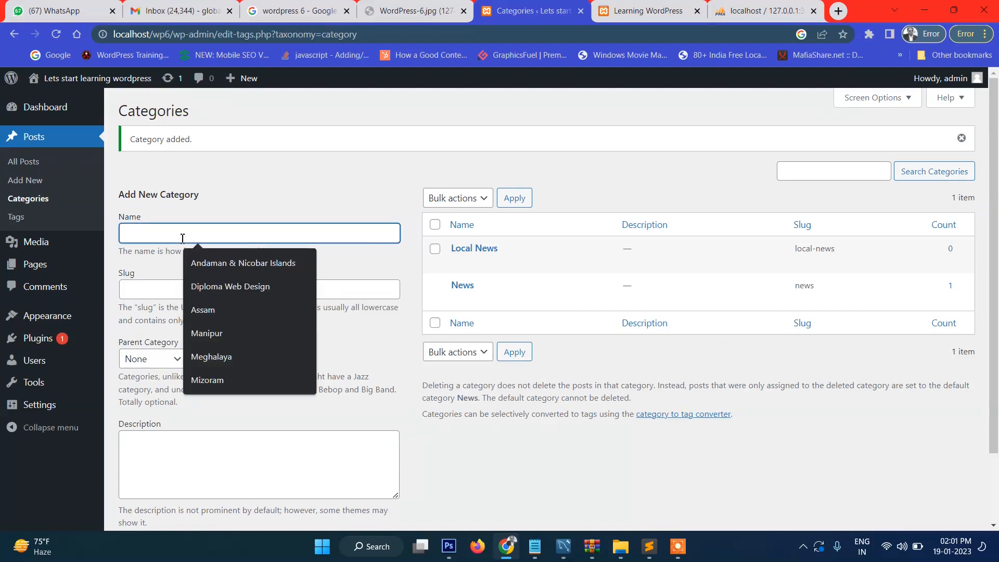
type("National News")
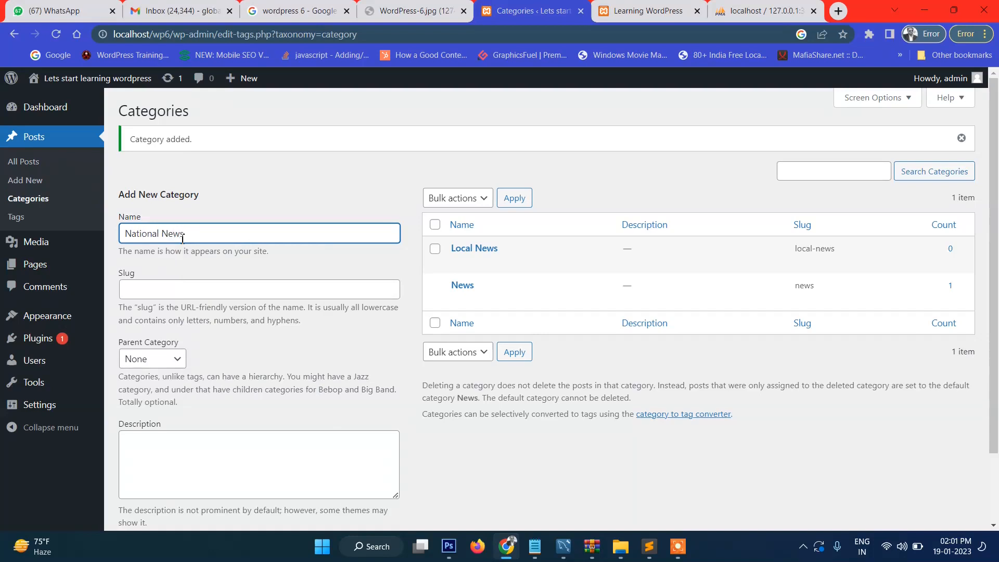
scroll(217, 368, "down", 2)
left_click(183, 465)
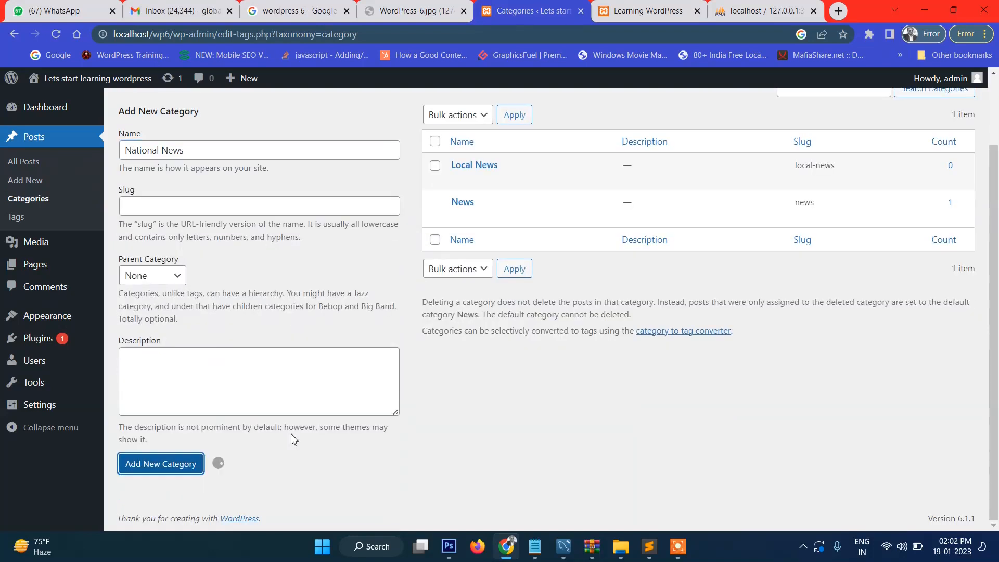
scroll(243, 174, "up", 2)
left_click(208, 234)
type("Intern")
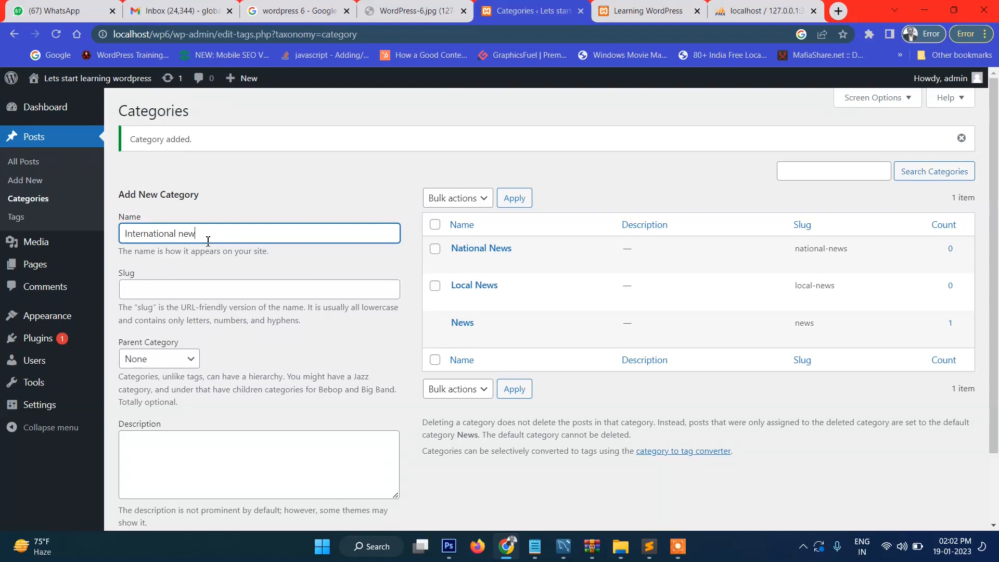
scroll(295, 467, "down", 2)
left_click(159, 463)
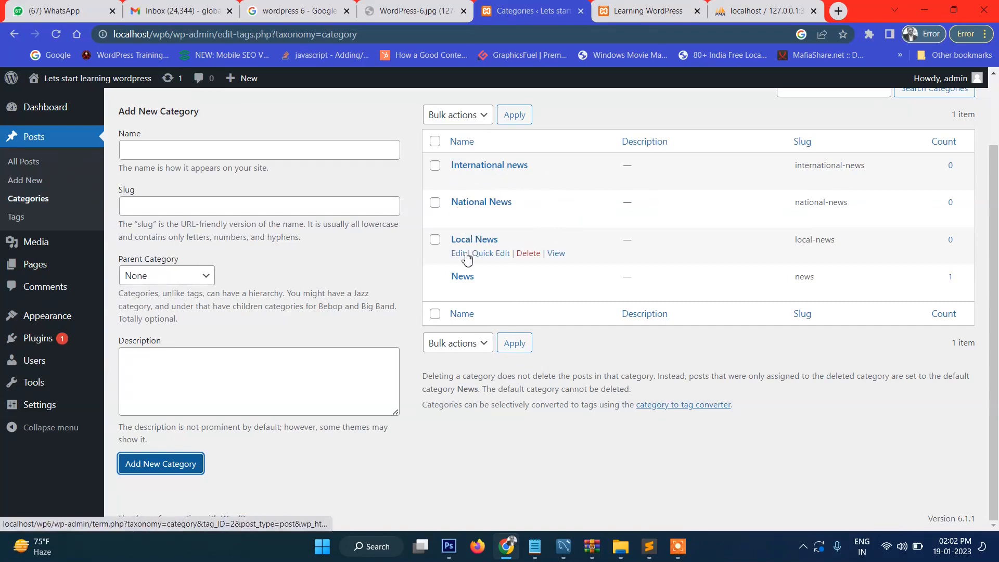
Step: Add Kolkata as a category with Local News as its parent
left_click(192, 152)
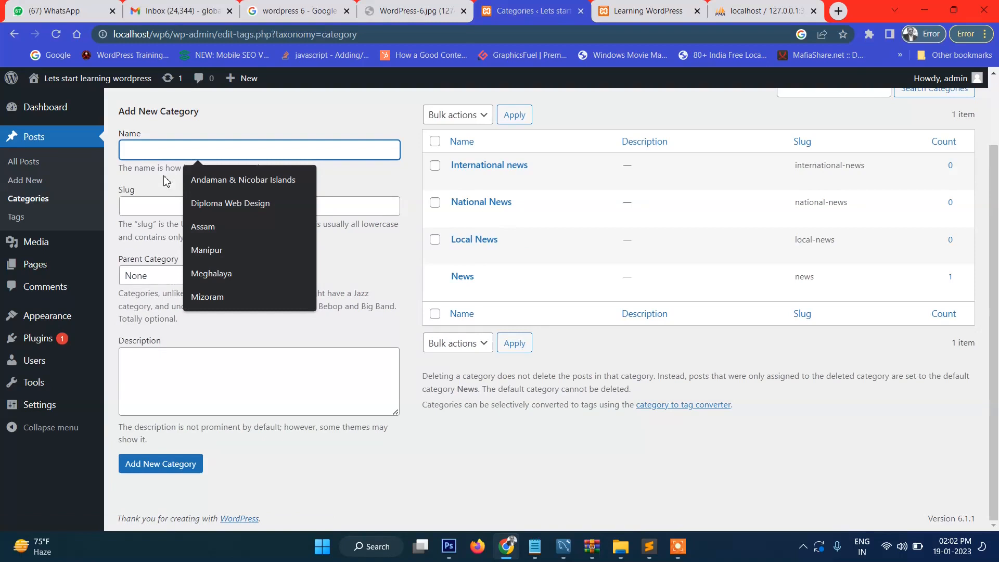
type("Kolkata")
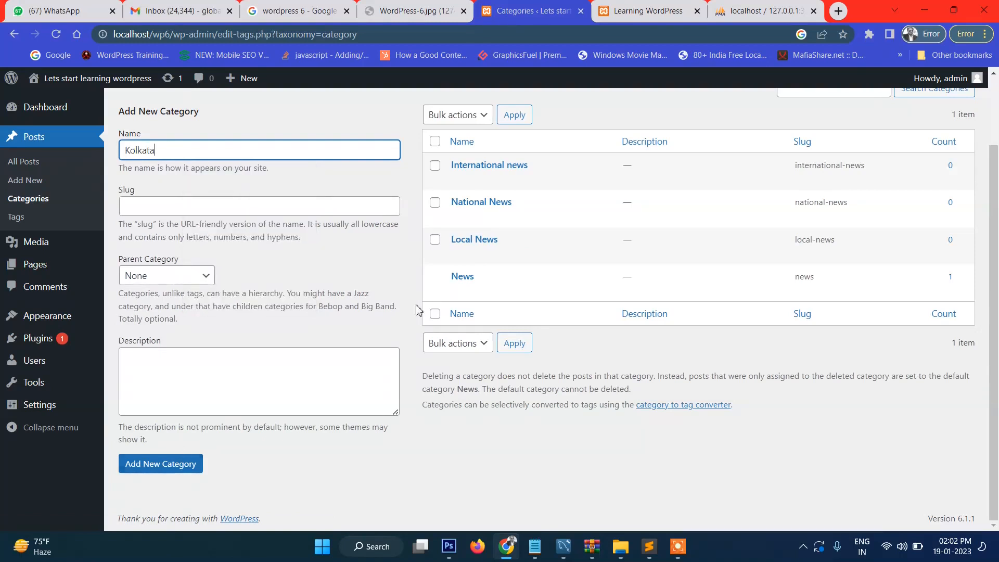
left_click(182, 279)
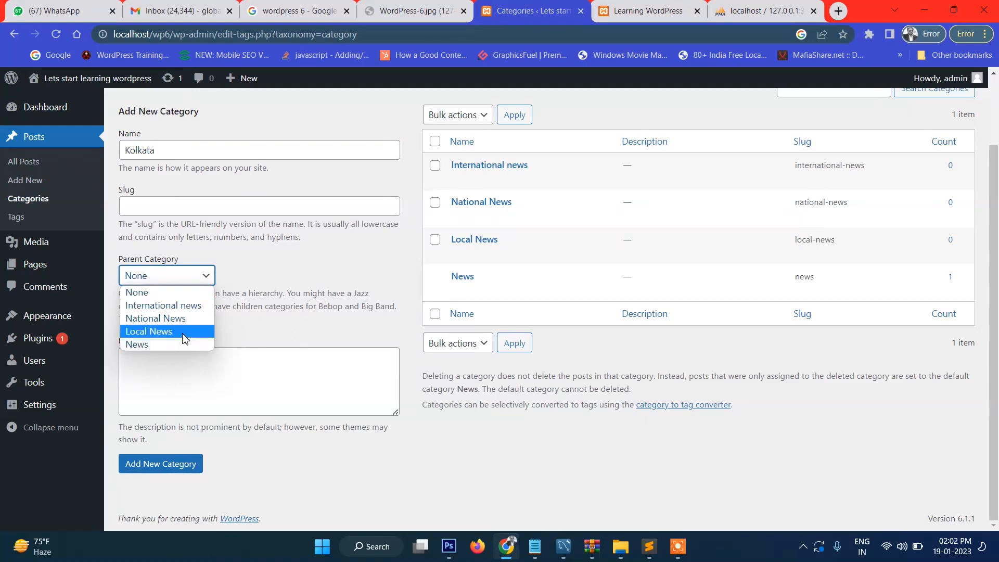
left_click(183, 333)
left_click(187, 464)
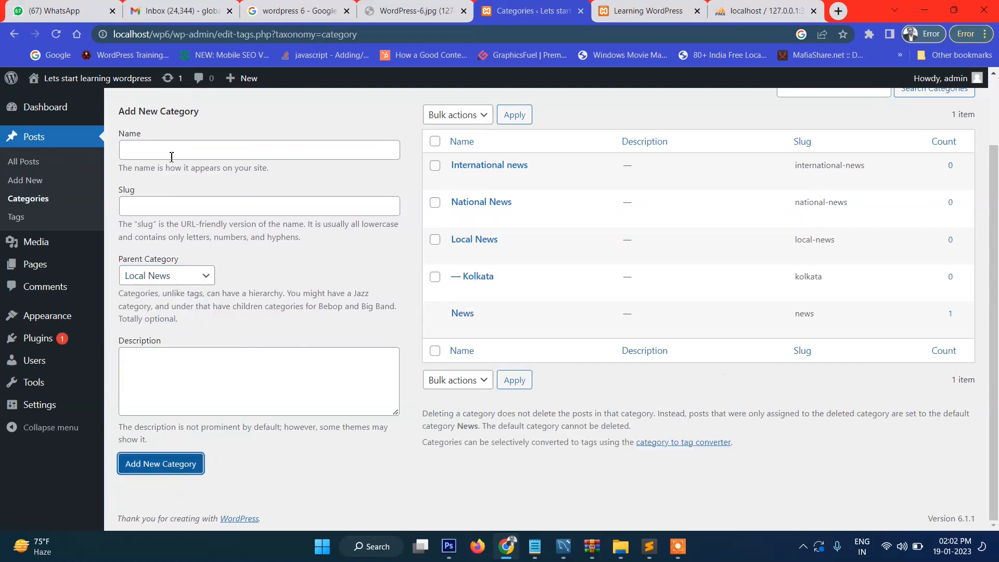
Step: Add Mumbai under Local News, then open the empty Add New Post editor
left_click(155, 155)
type("Mumbai")
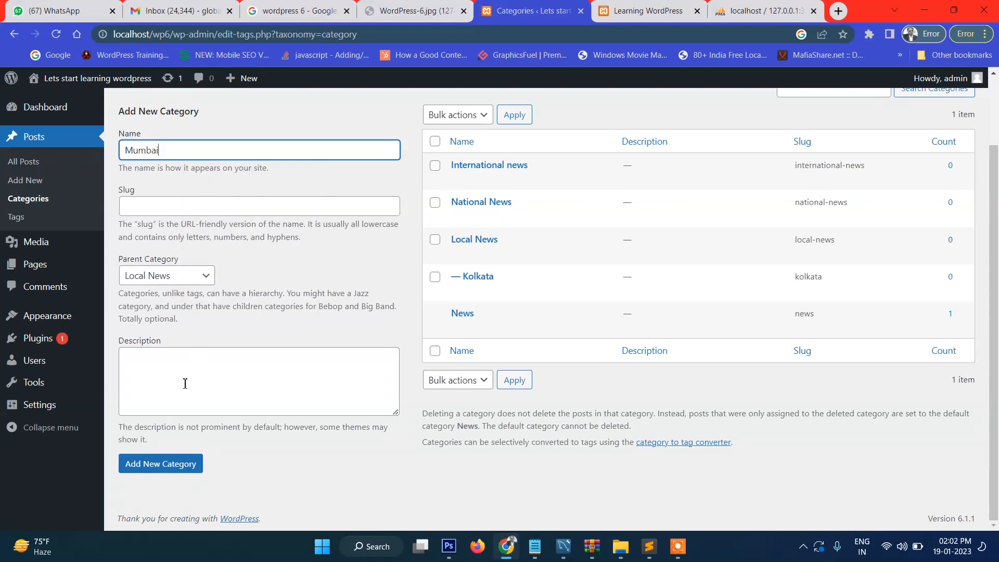
left_click(183, 280)
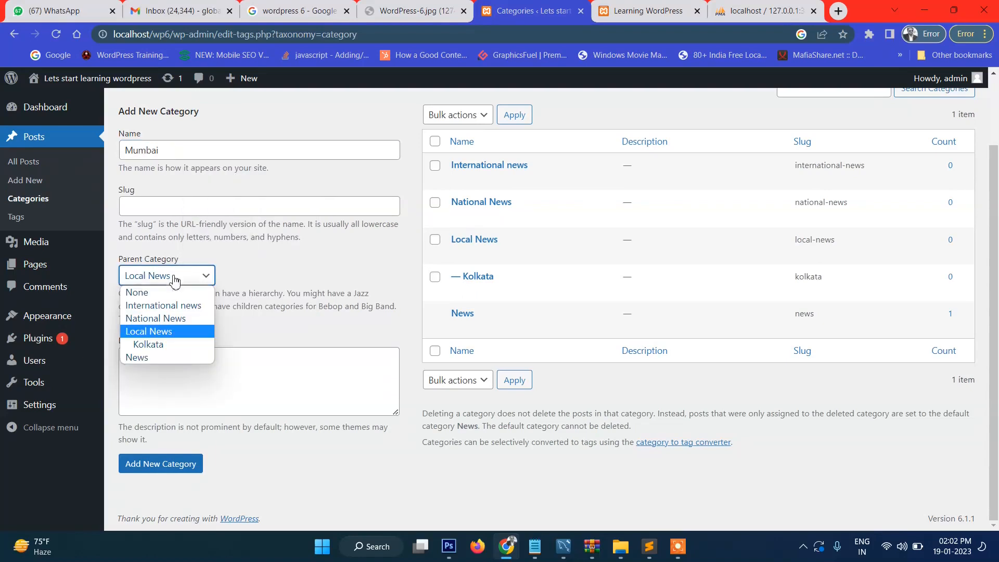
left_click(178, 332)
left_click(166, 471)
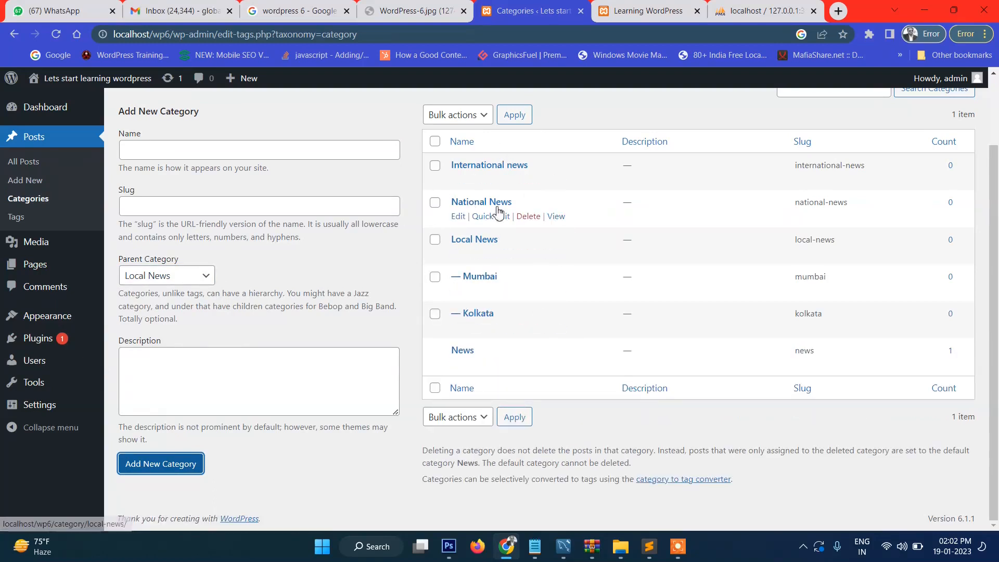
left_click(298, 394)
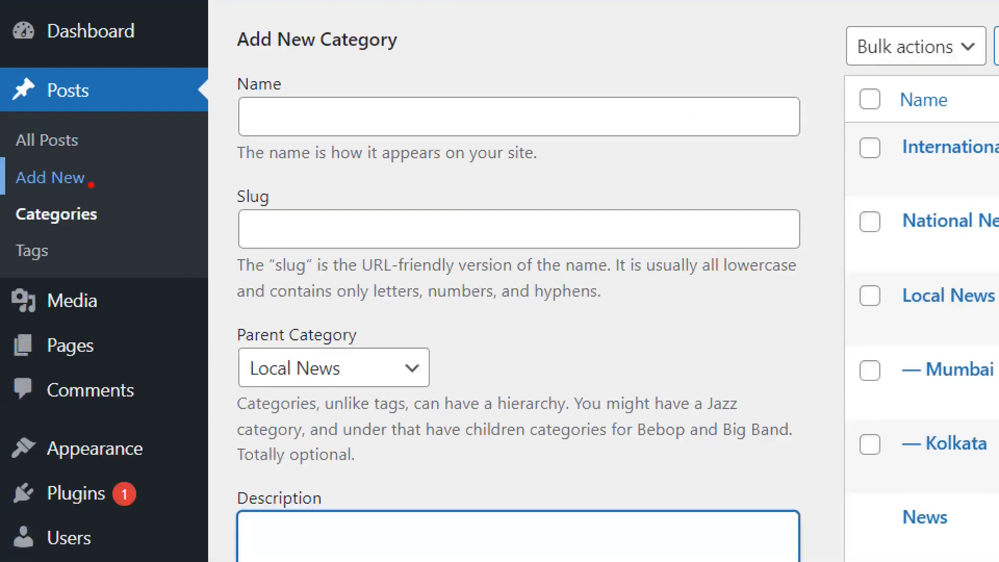
mouse_move(91, 182)
left_mouse_down()
mouse_move(113, 187)
mouse_move(143, 173)
left_mouse_up()
key("Escape")
Step: Install the Classic Editor plugin from Plugins > Add New and activate it
left_click(30, 183)
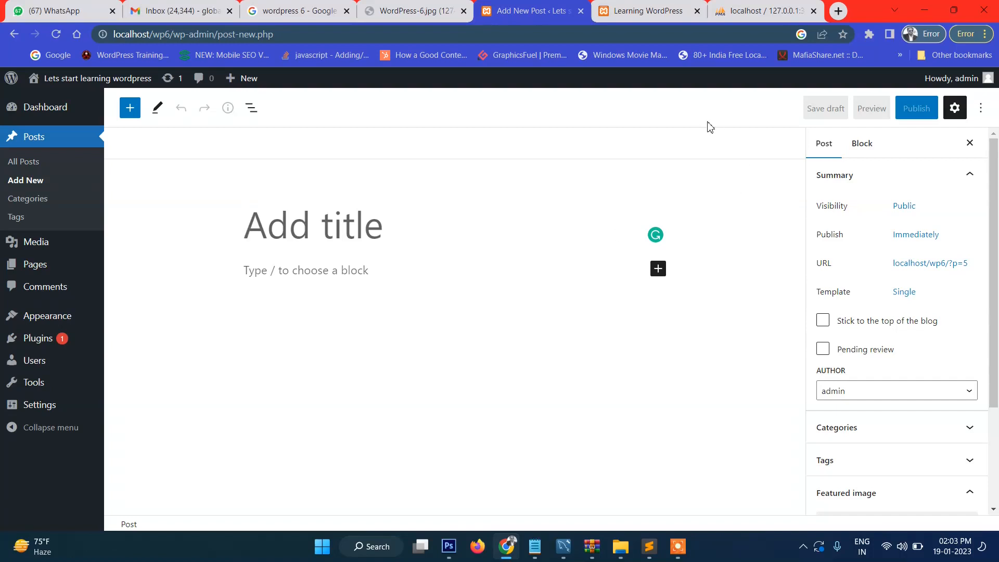
mouse_move(52, 348)
left_click(128, 344)
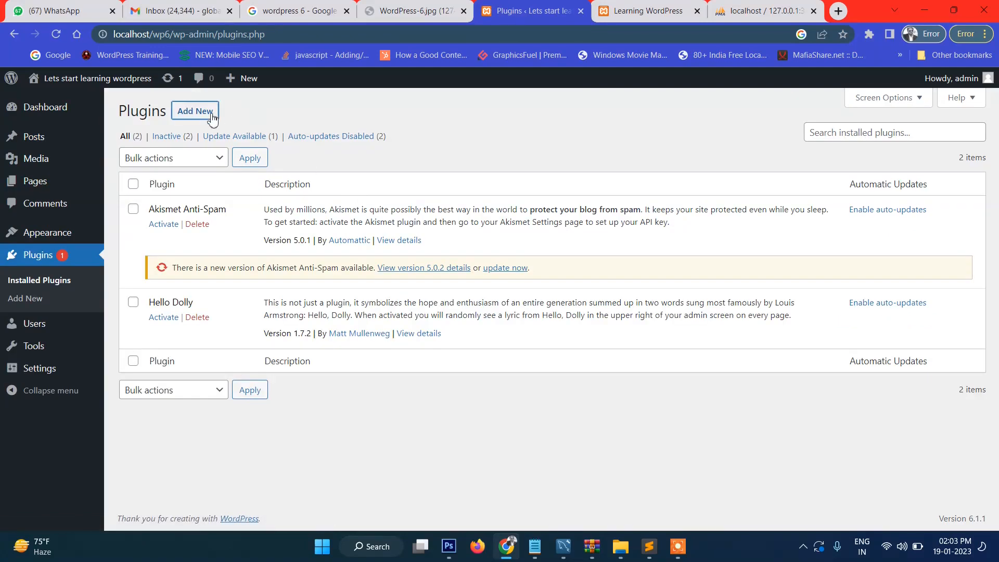
left_click(212, 116)
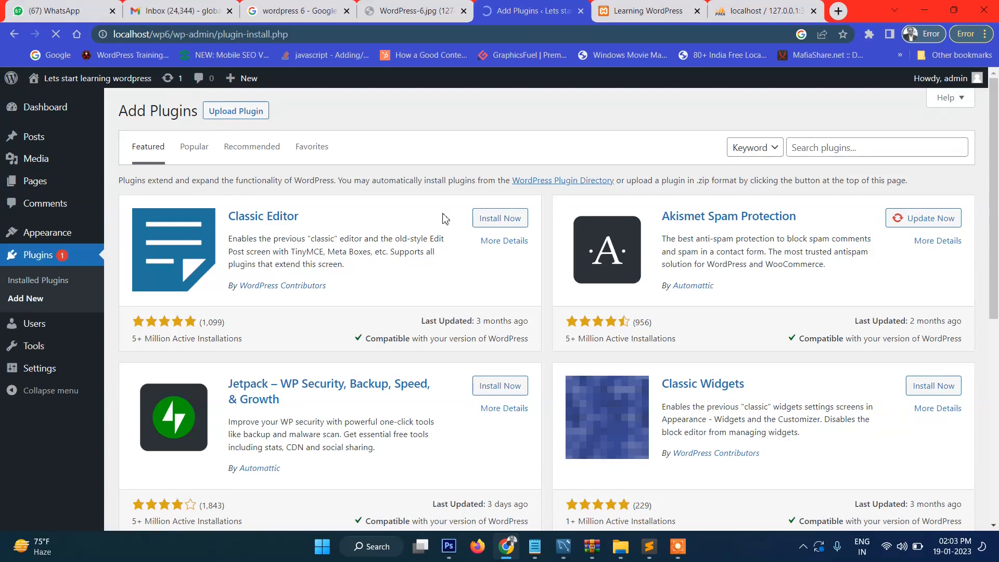
left_click(500, 222)
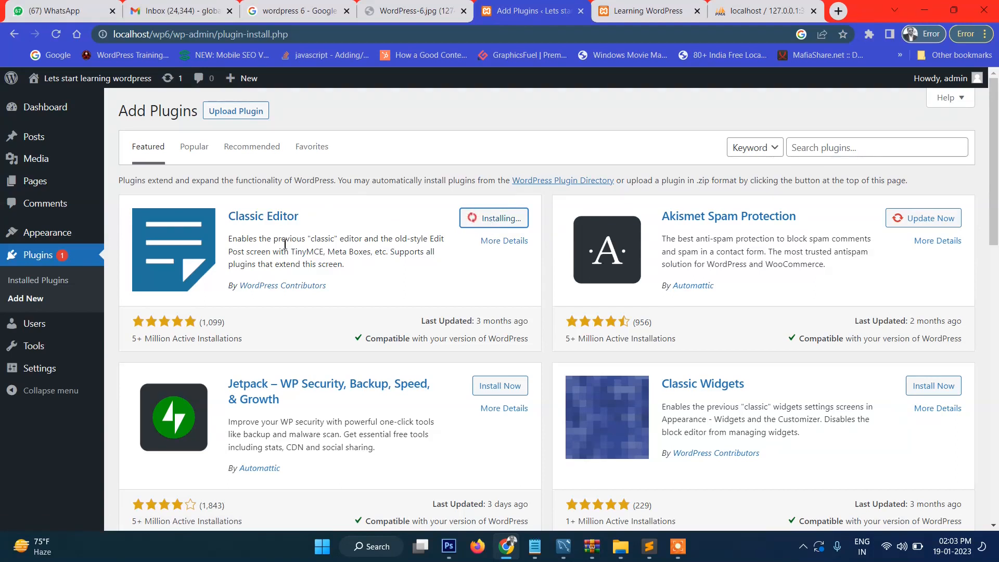
left_click(513, 223)
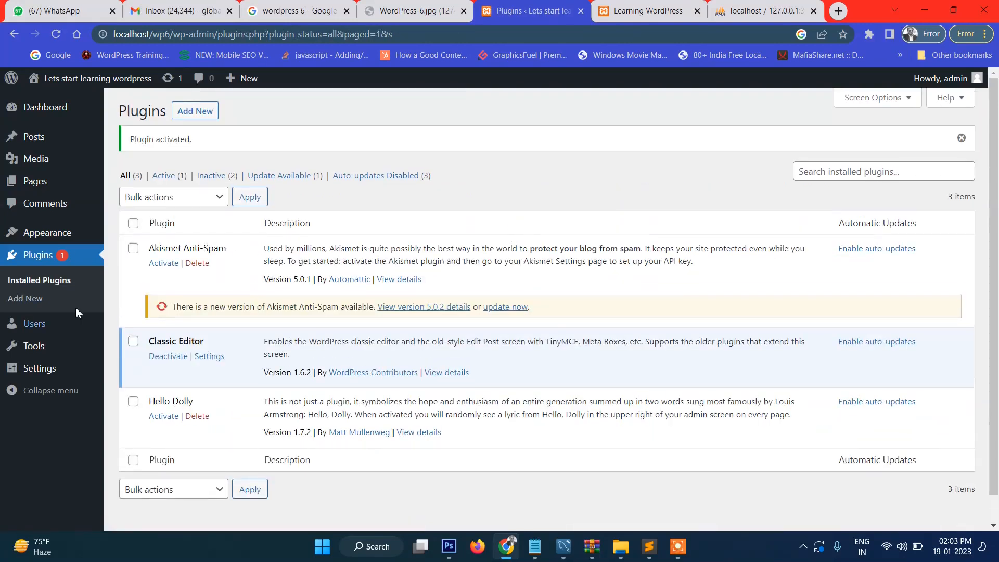
Step: Look over the classic editor's new-post screen with its category list
mouse_move(55, 139)
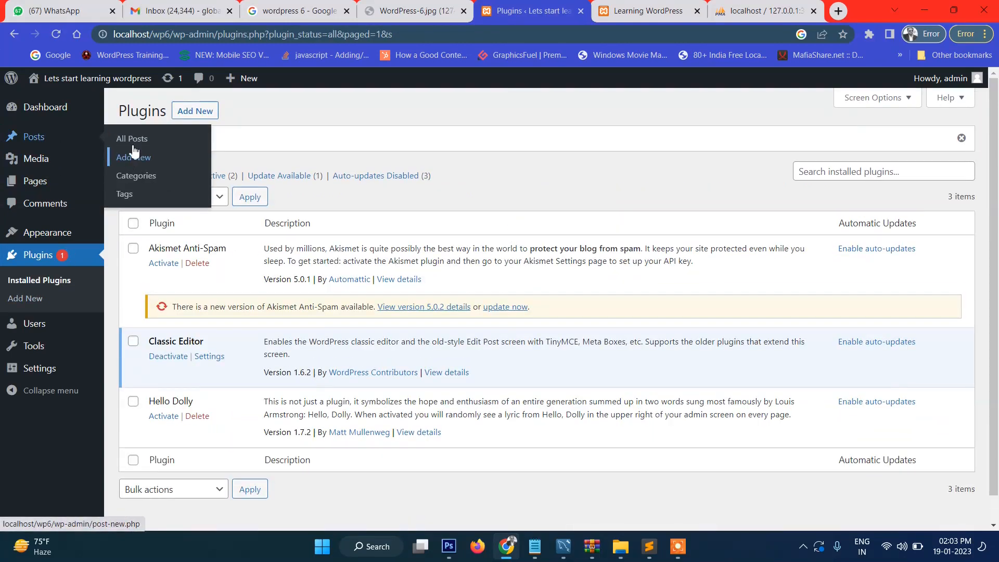
left_click(134, 161)
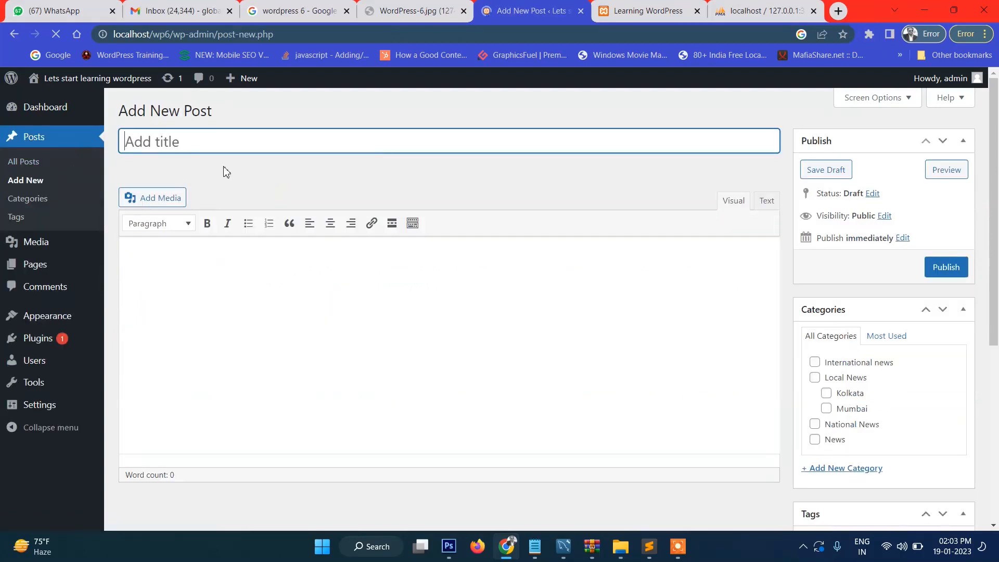
scroll(481, 269, "down", 5)
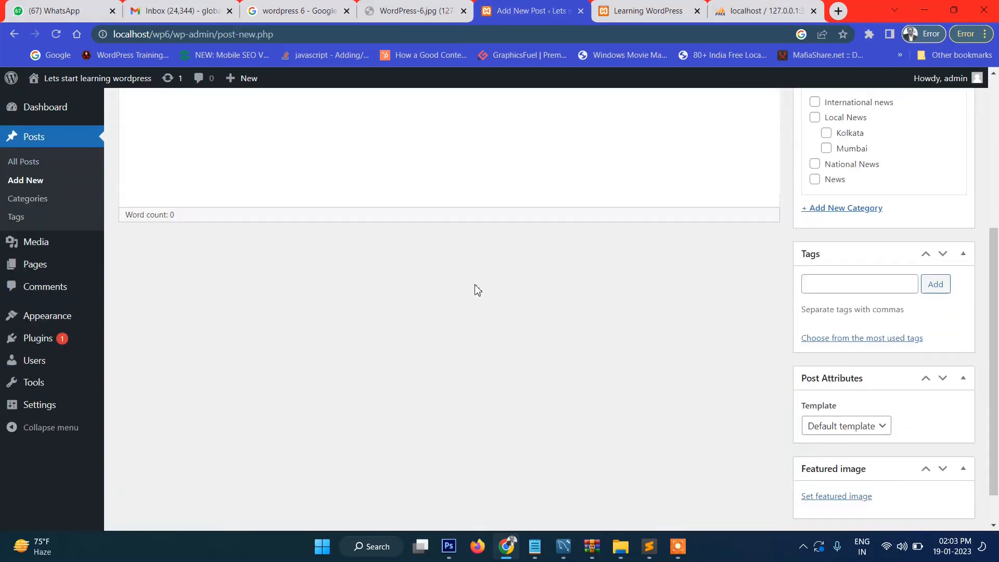
scroll(478, 289, "up", 5)
left_click(417, 281)
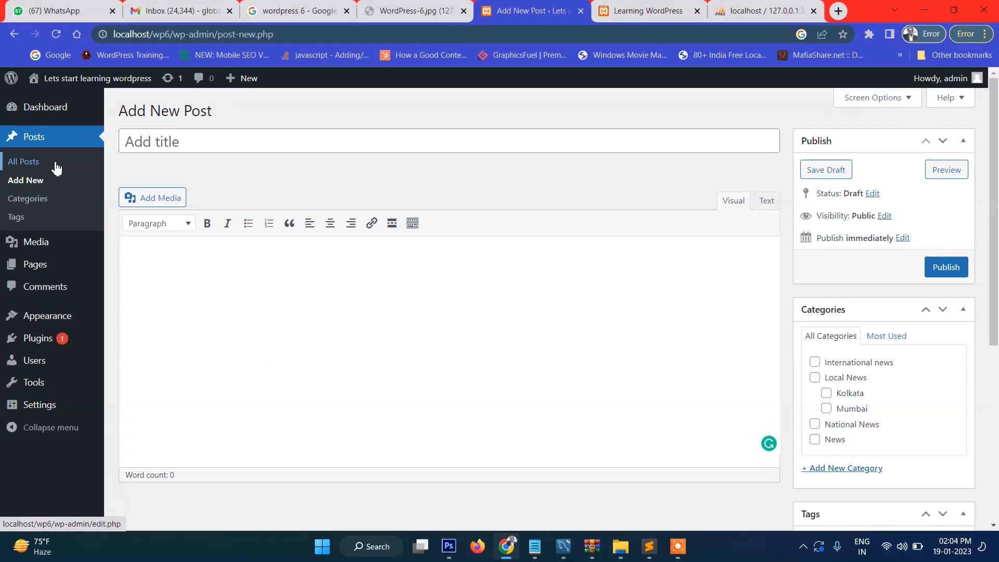
Step: Deactivate the Classic Editor plugin in the installed plugins list
mouse_move(38, 338)
left_click(144, 347)
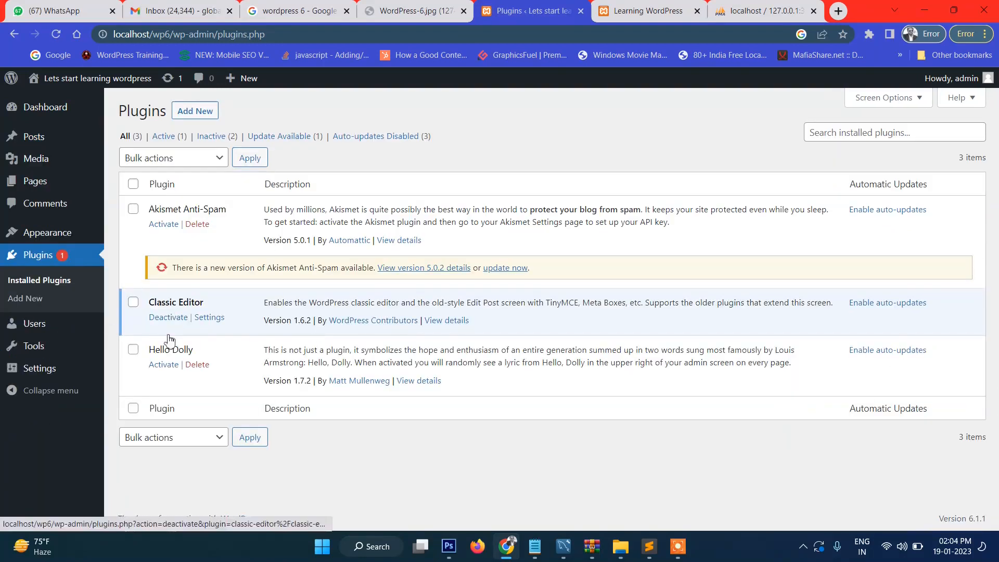
left_click(168, 318)
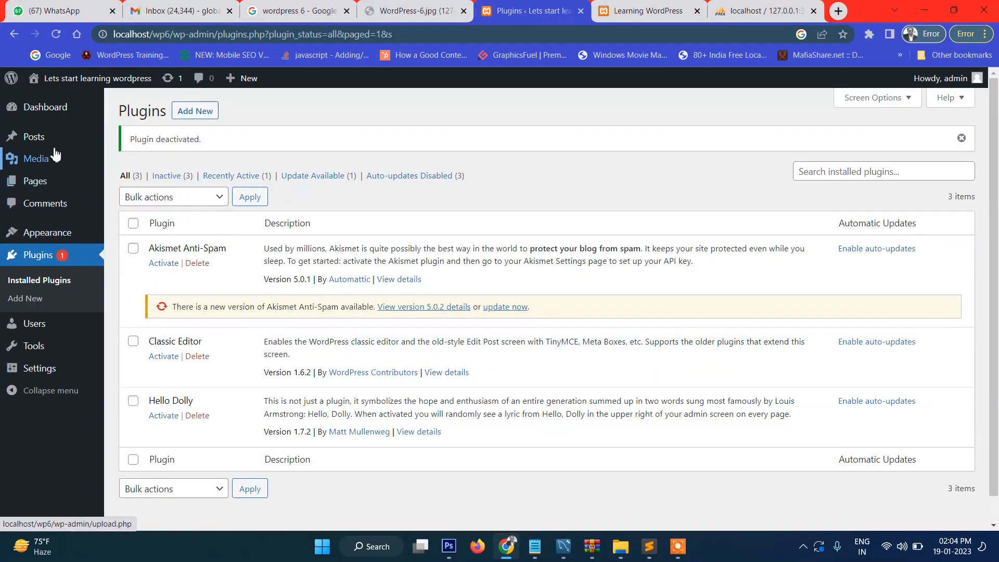
mouse_move(99, 138)
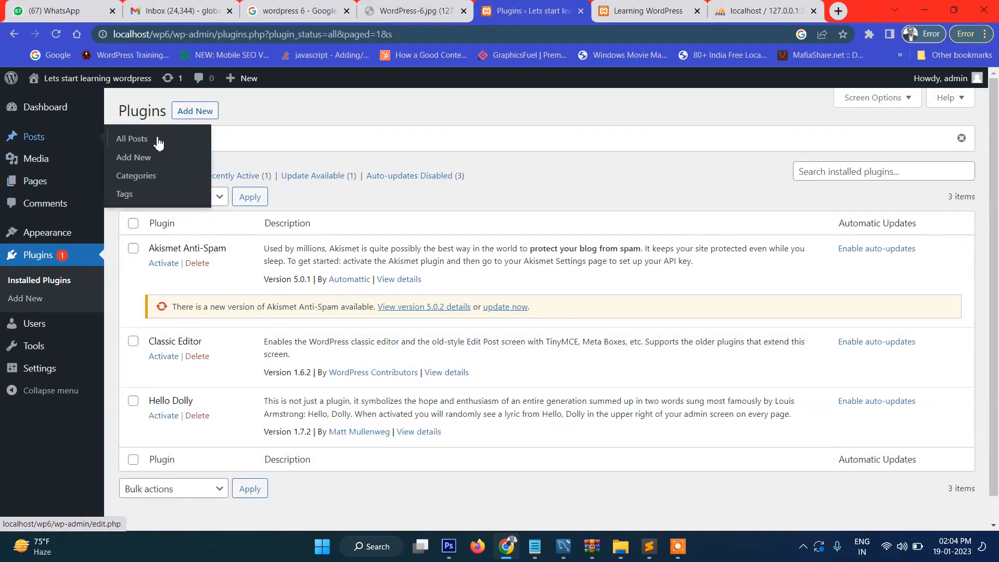
left_click(133, 157)
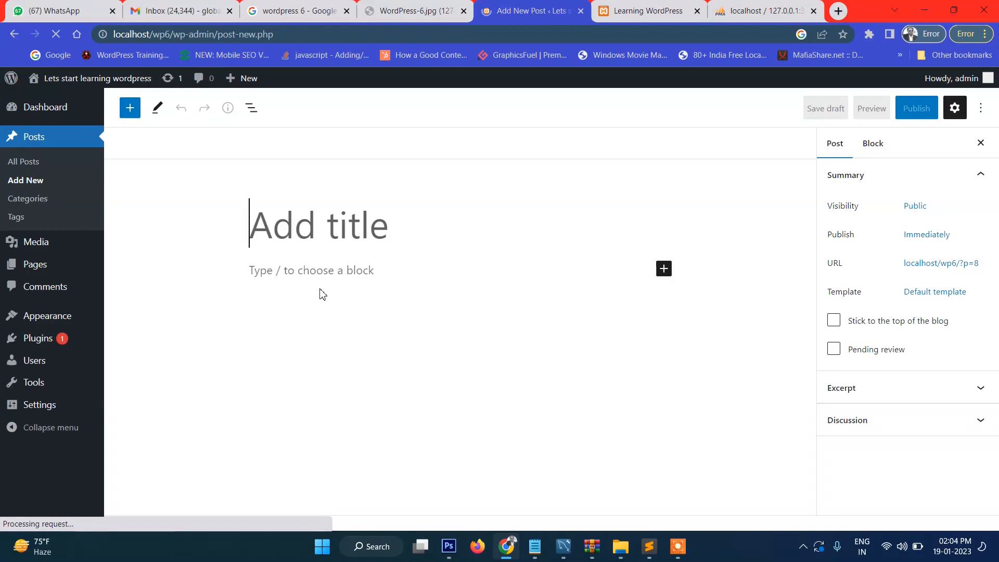
Step: Publish a post titled 'Kolkata is one of the largest cities in India' with a city-of-joy paragraph
type("Ko")
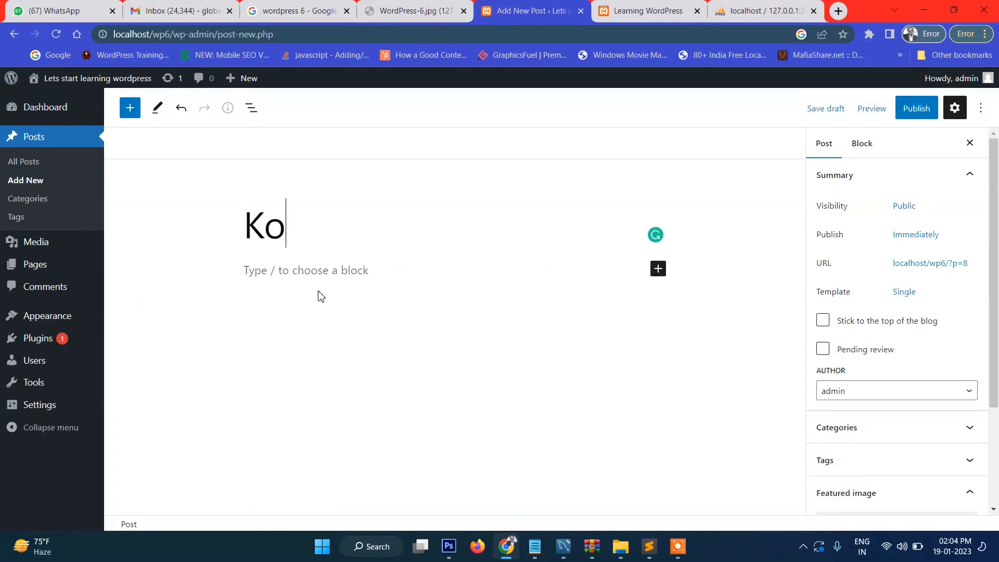
type("lkata is one of the largest cities in India")
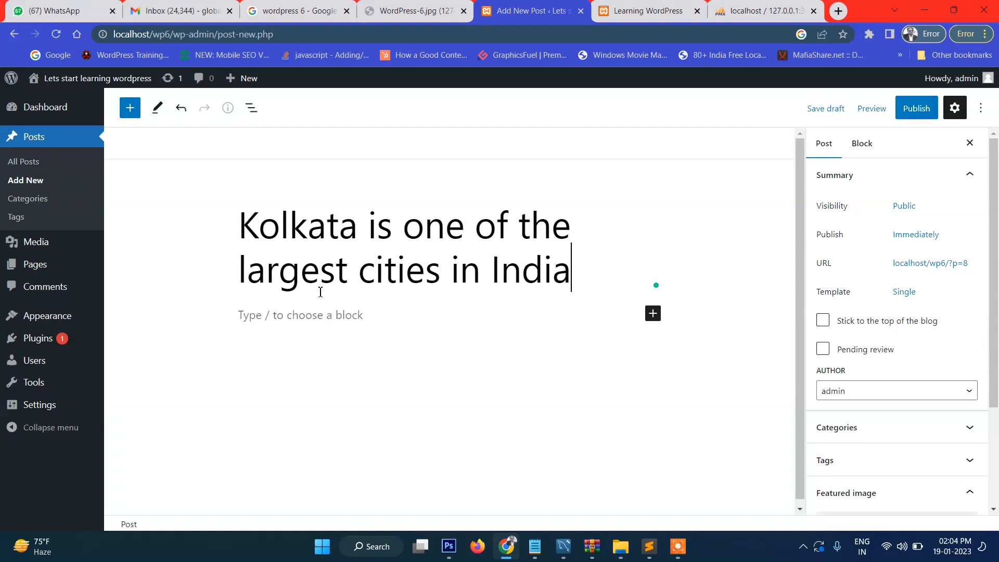
left_click(286, 316)
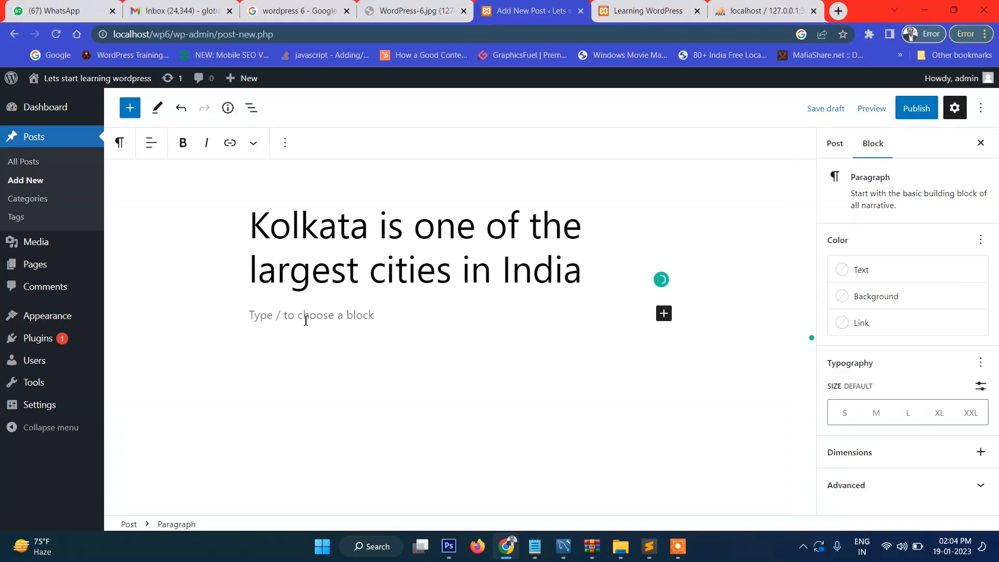
type("Kolkata is called ")
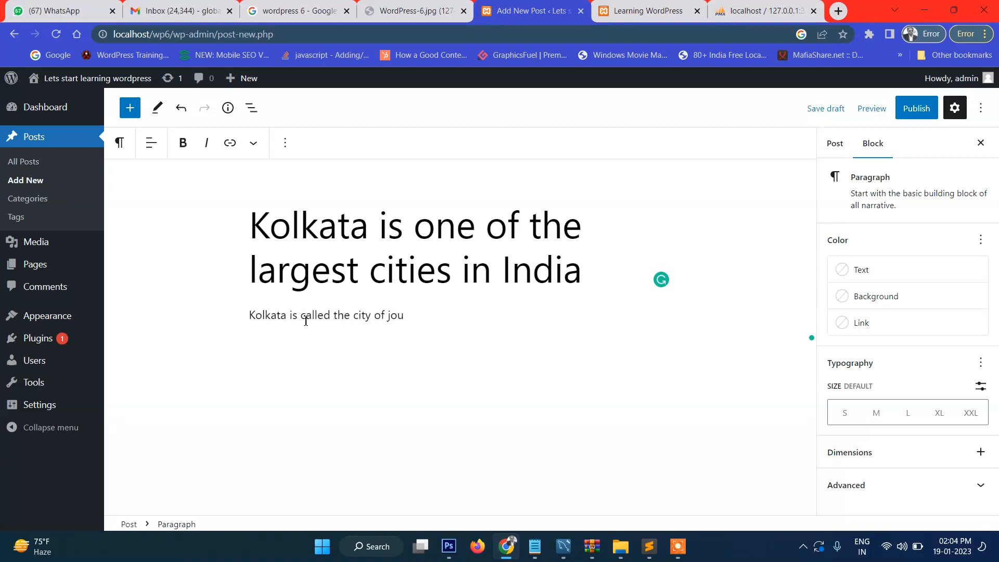
type("the city of joy. You will find good")
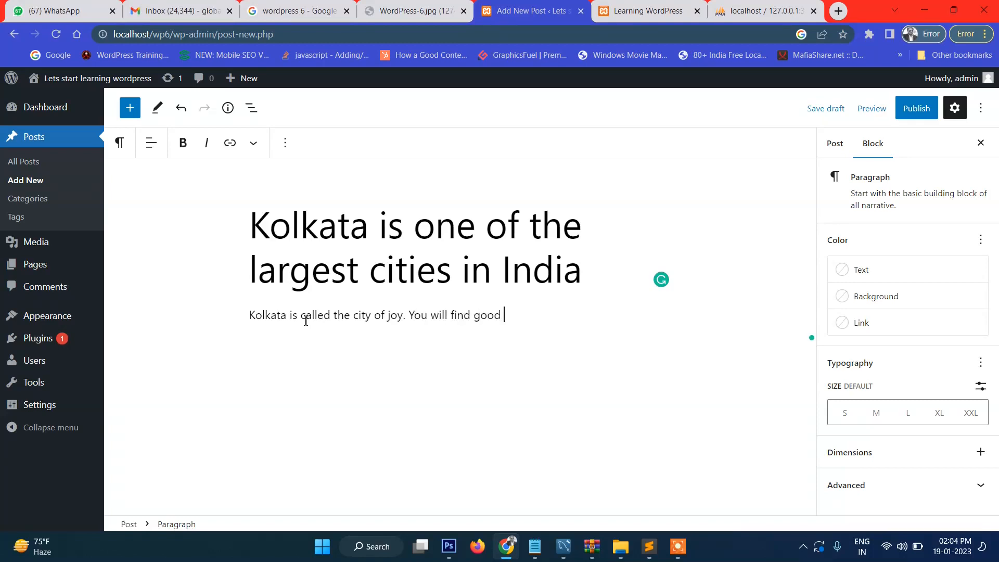
type("peol")
type("ople")
type("here")
left_click(916, 108)
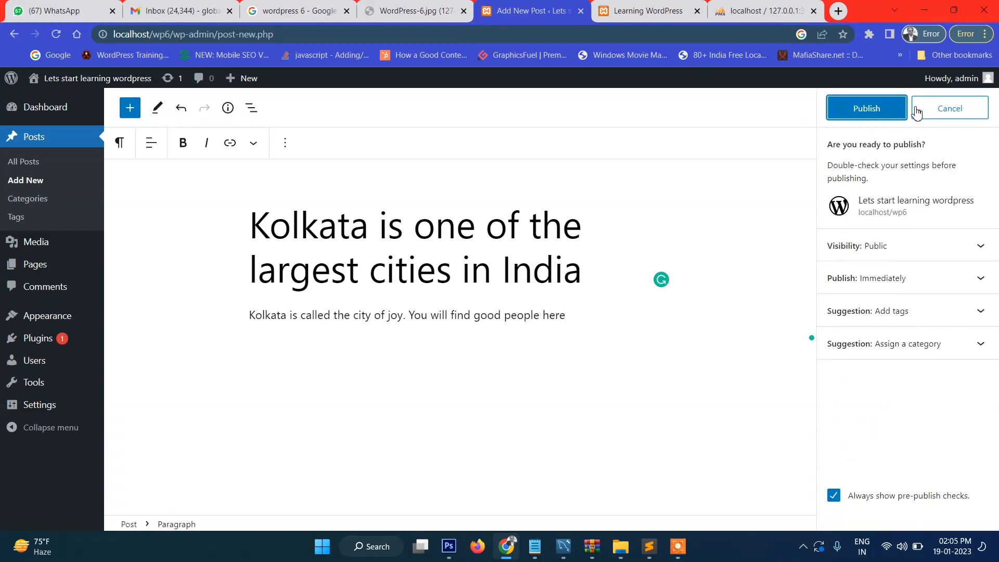
left_click(866, 116)
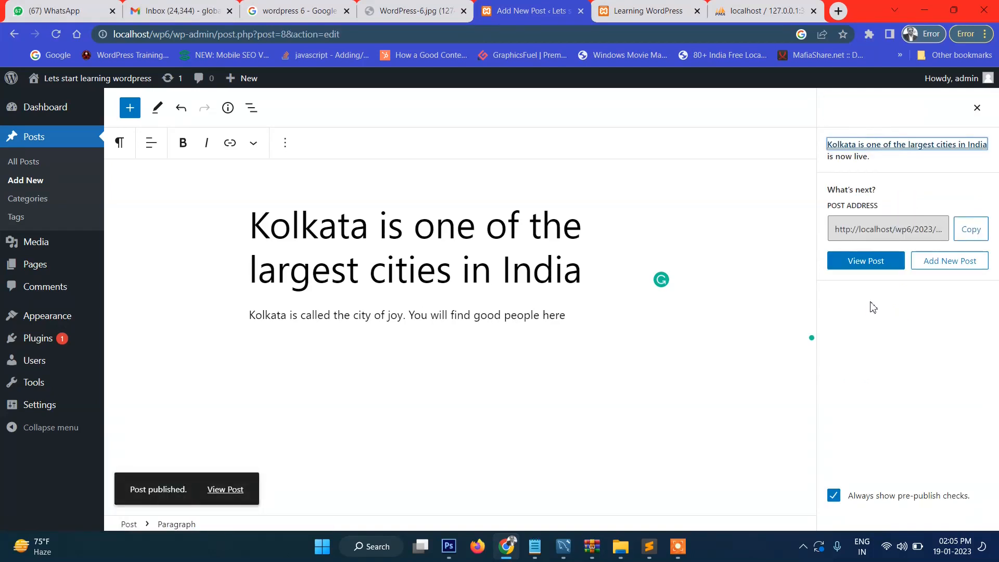
Step: Reload the site's front page to see the Kolkata post beside Hello world
left_click(651, 7)
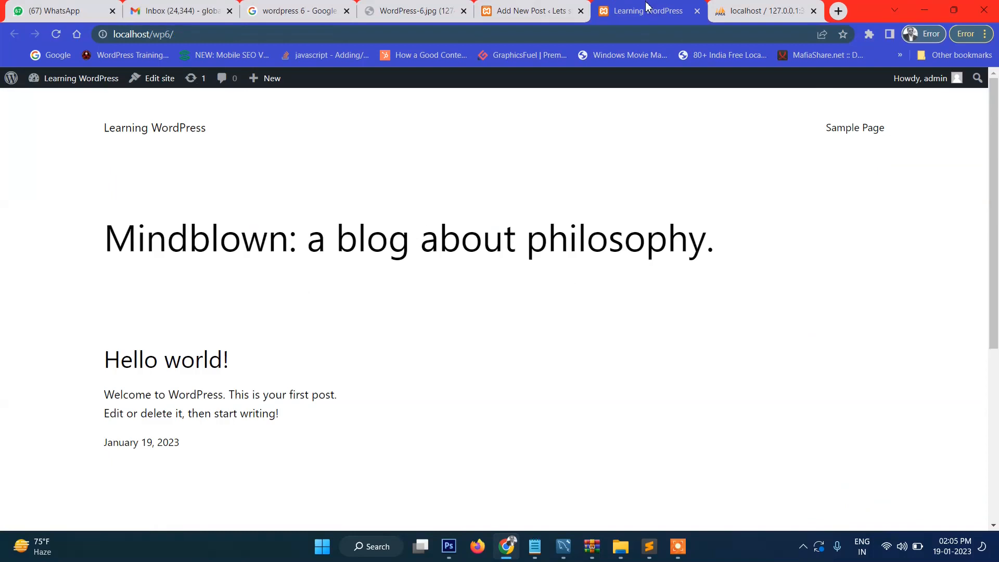
left_click(56, 34)
scroll(321, 349, "down", 2)
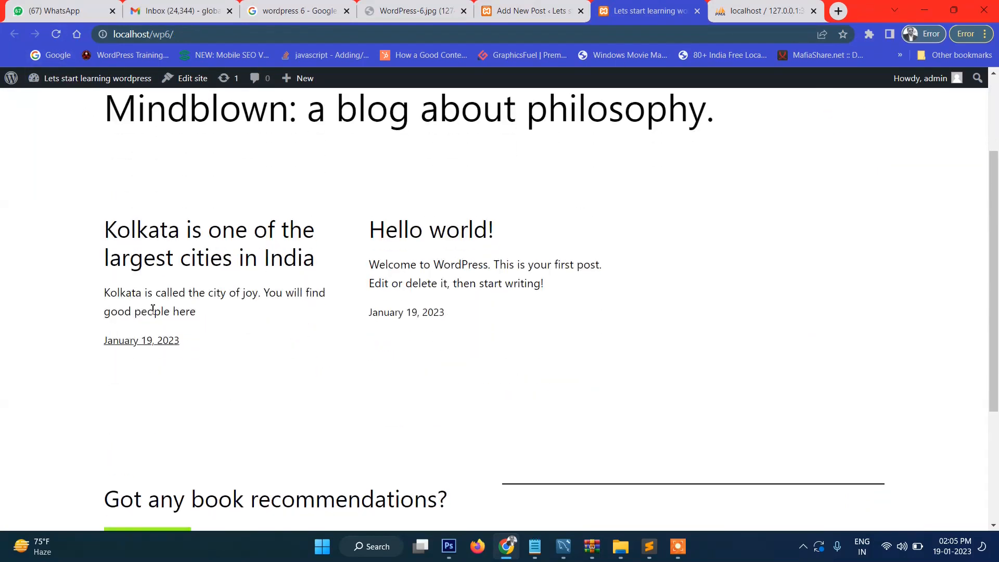
scroll(245, 259, "up", 2)
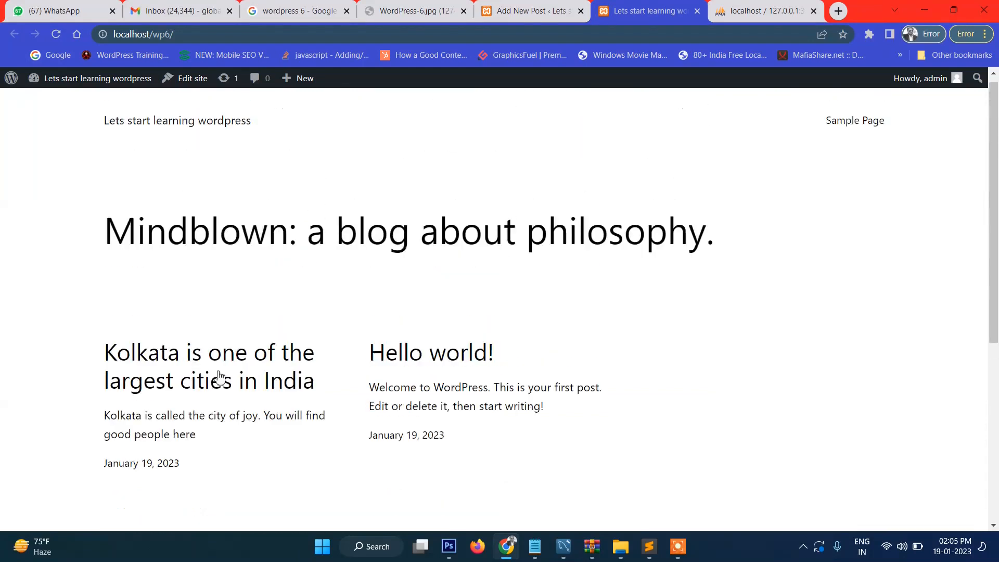
Step: View the Kolkata post on the live site, return home, then go back to its editor
left_click(202, 367)
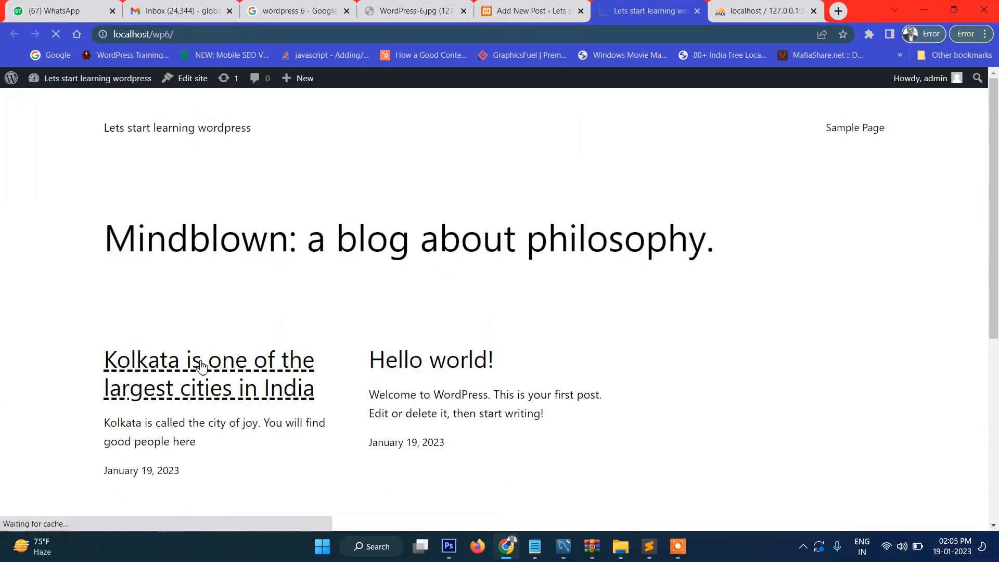
scroll(533, 342, "down", 5)
scroll(426, 257, "up", 5)
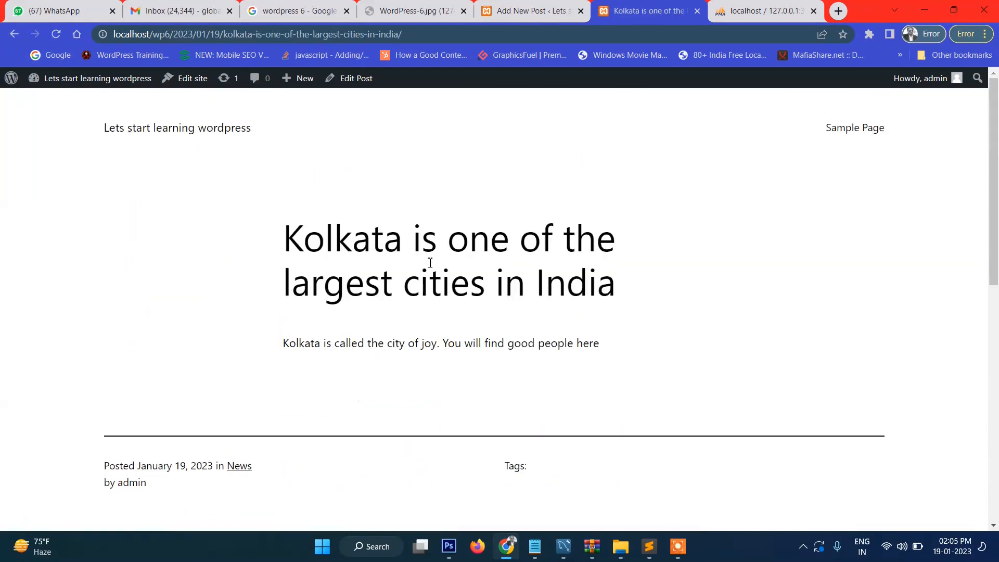
left_click_drag(287, 354, 607, 354)
left_click(607, 354)
left_click(142, 133)
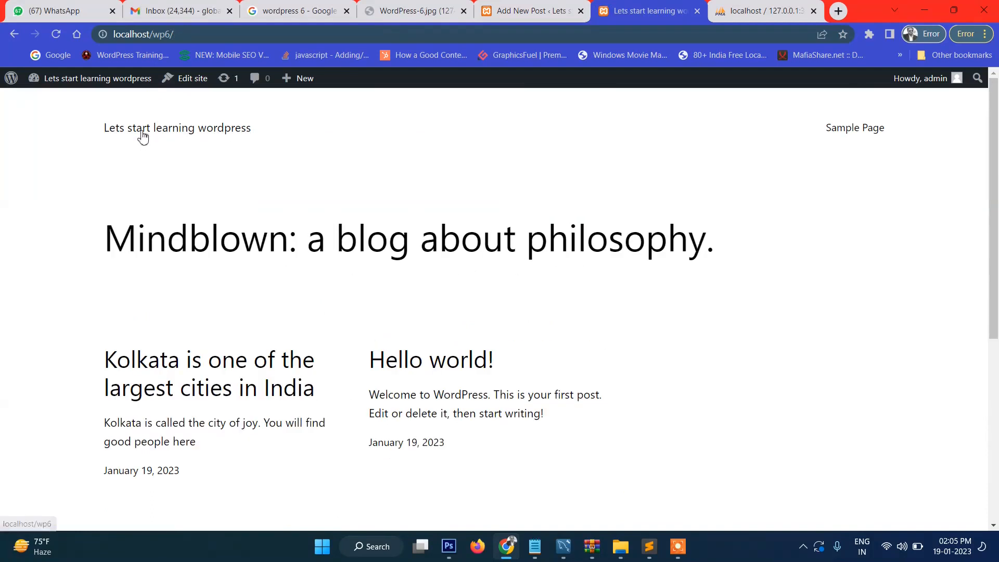
left_click(525, 10)
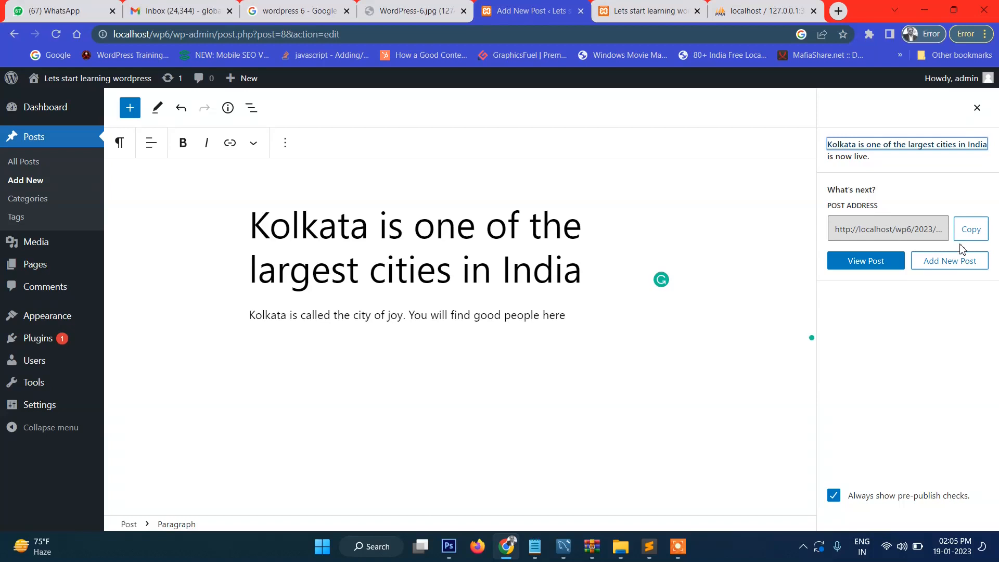
left_click(976, 107)
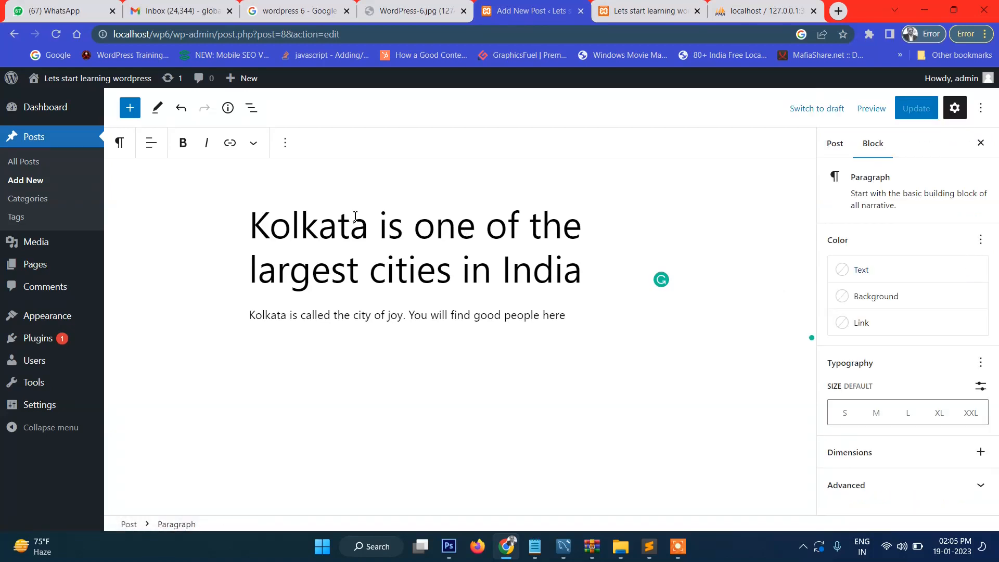
Step: Add the Kolkata category to the post alongside News and update it
left_click(341, 225)
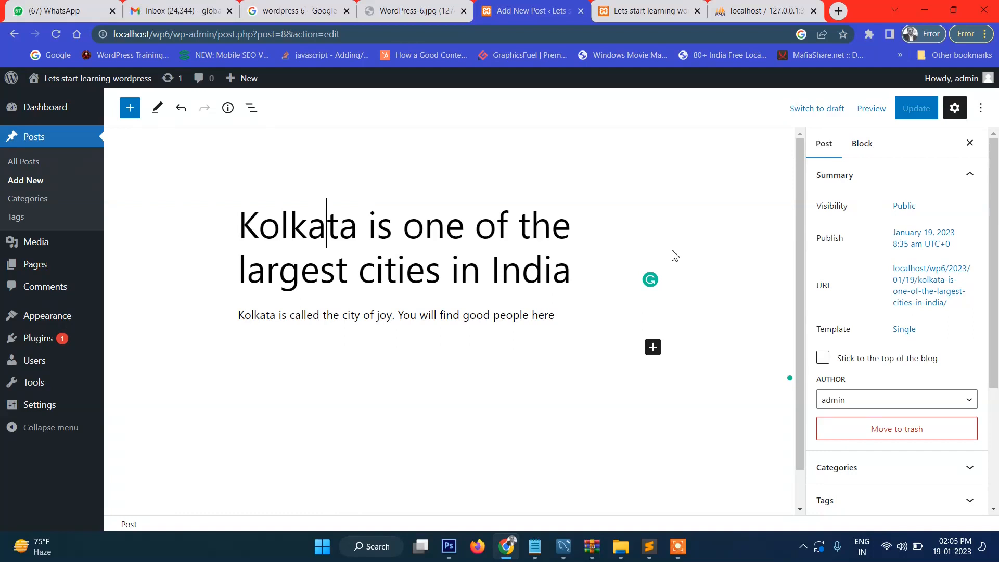
scroll(901, 364, "down", 1)
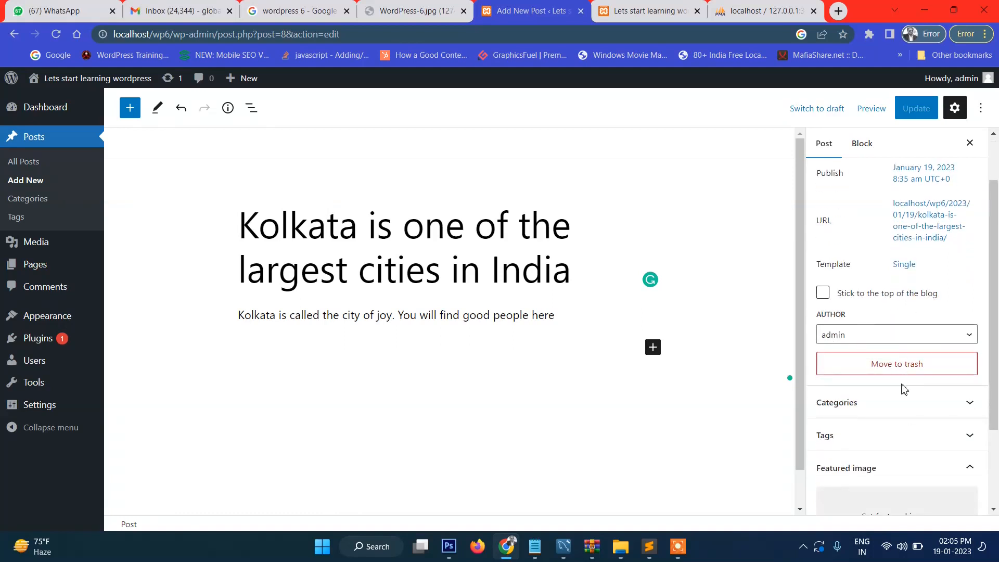
left_click(944, 402)
left_click(834, 361)
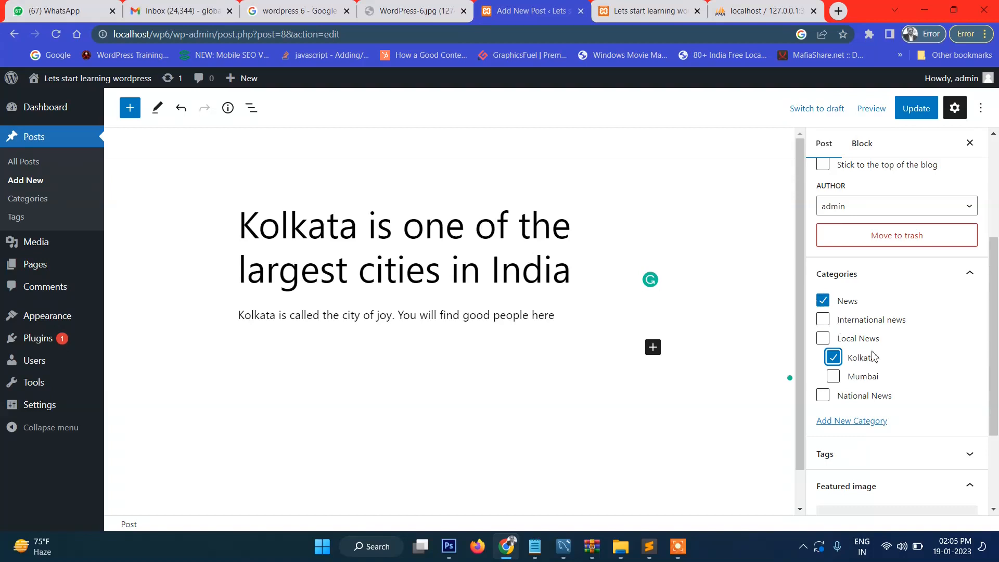
scroll(872, 351, "down", 3)
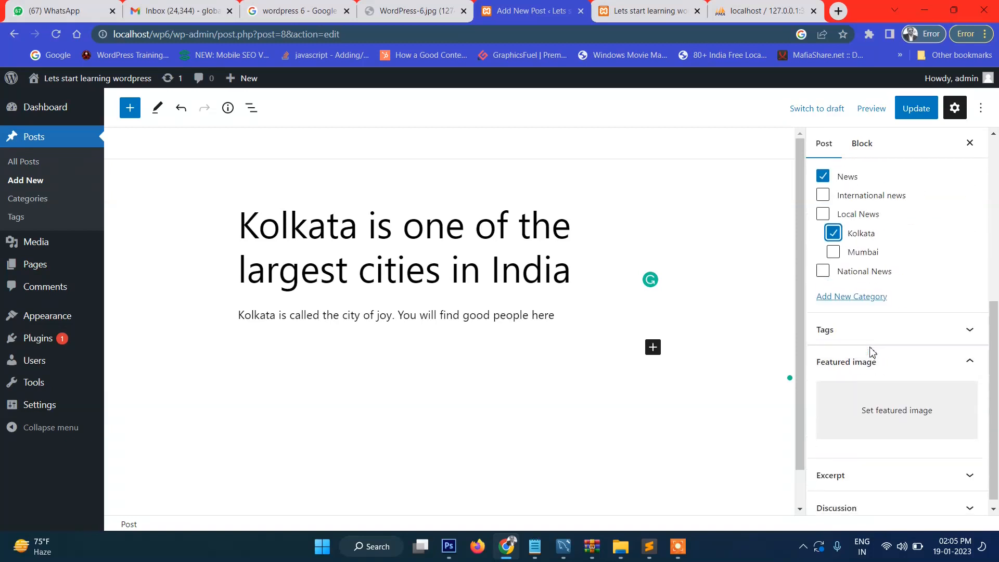
scroll(881, 348, "up", 3)
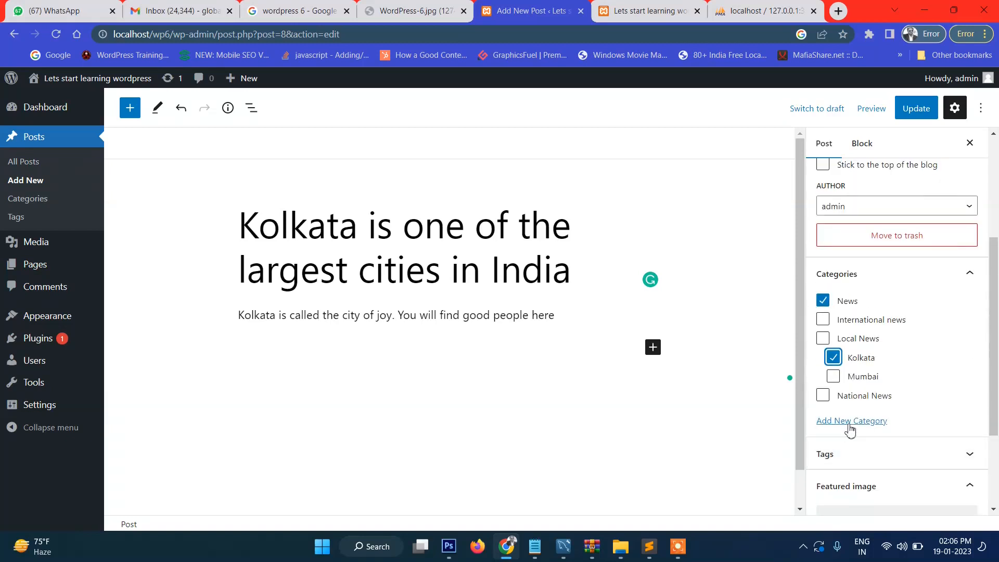
left_click(916, 113)
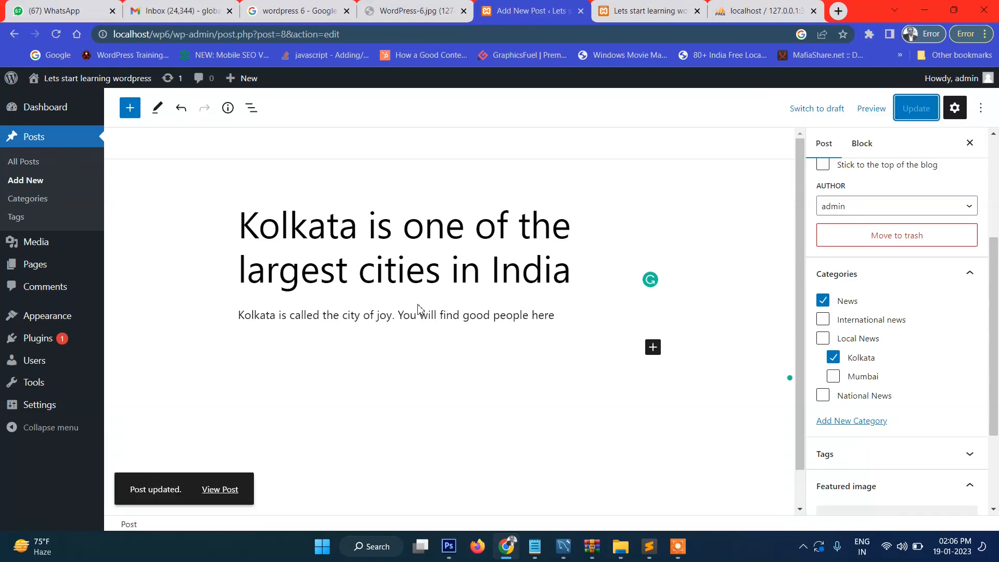
Step: Reload the front page to check the updated Kolkata post, then return to the editor
left_click(630, 12)
left_click(56, 34)
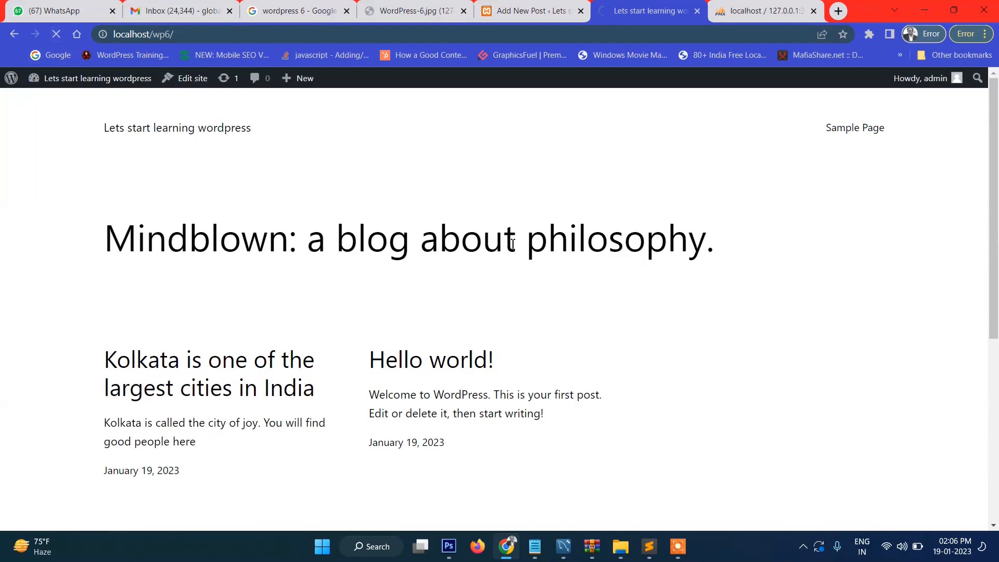
scroll(509, 269, "down", 6)
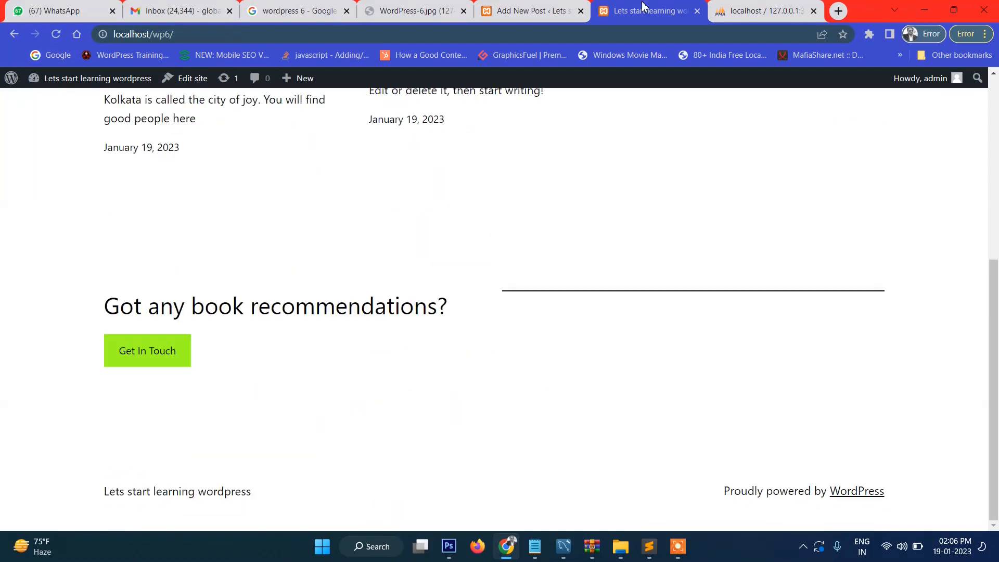
left_click(530, 10)
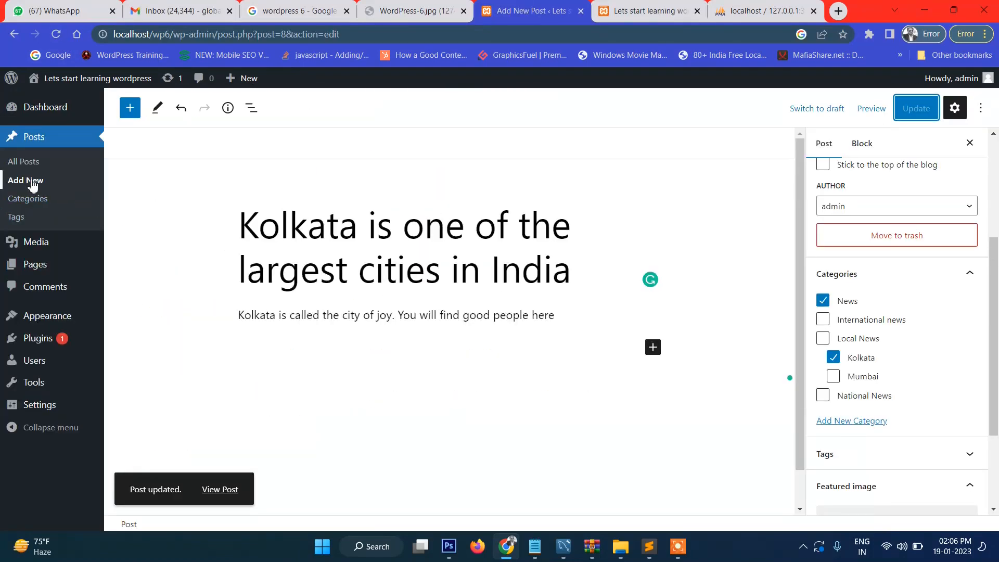
Step: Start a new post titled 'Mumbai' with the paragraph 'Mumbai is called the dream city'
left_click(34, 185)
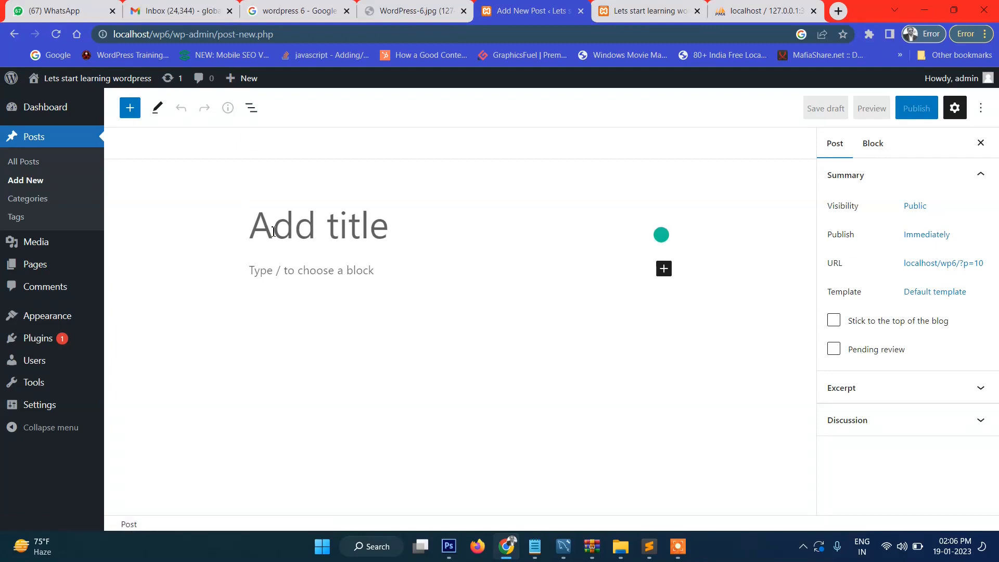
type("Mumbai")
key("Return")
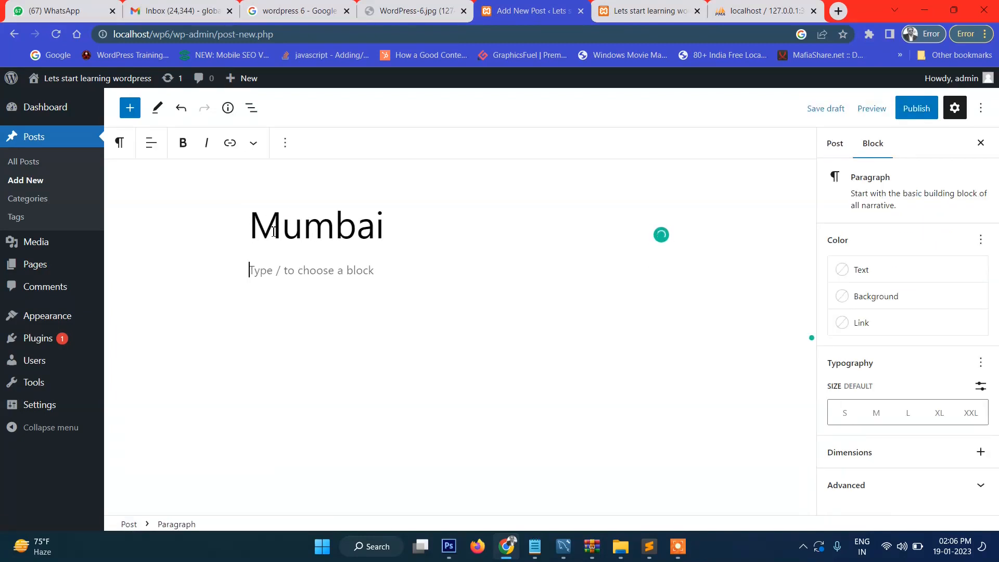
type("Mum")
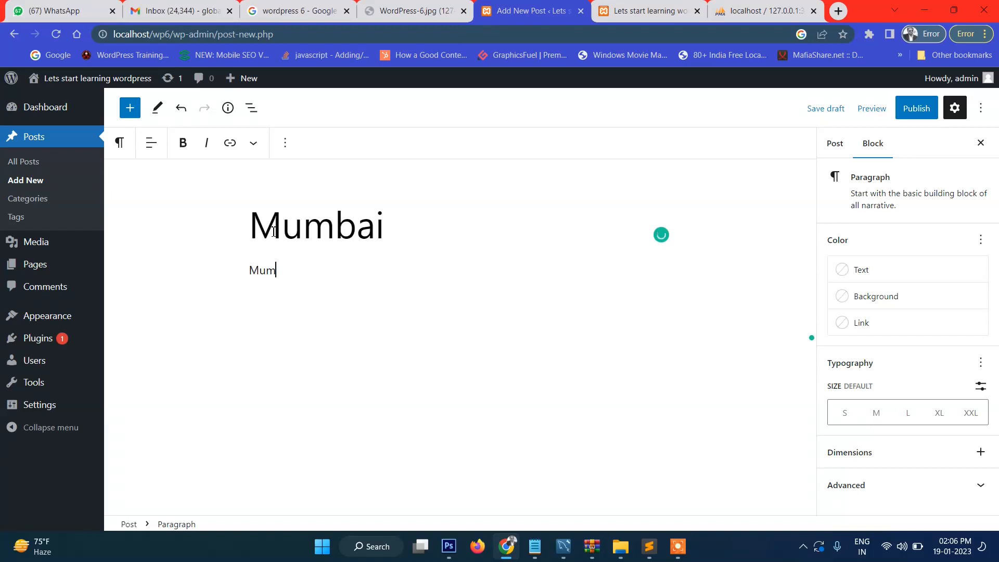
type("bai is called the dream city")
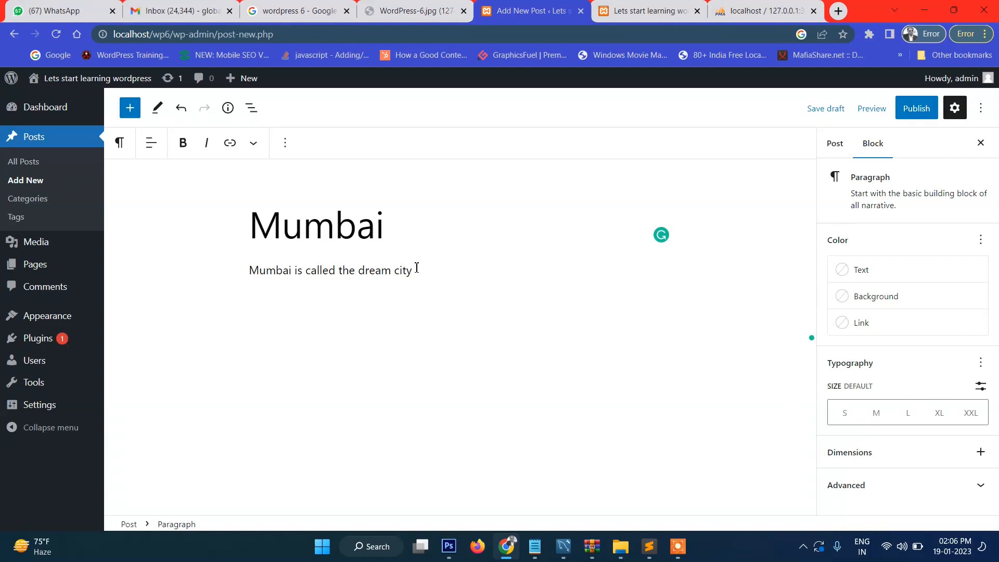
left_click_drag(412, 271, 250, 283)
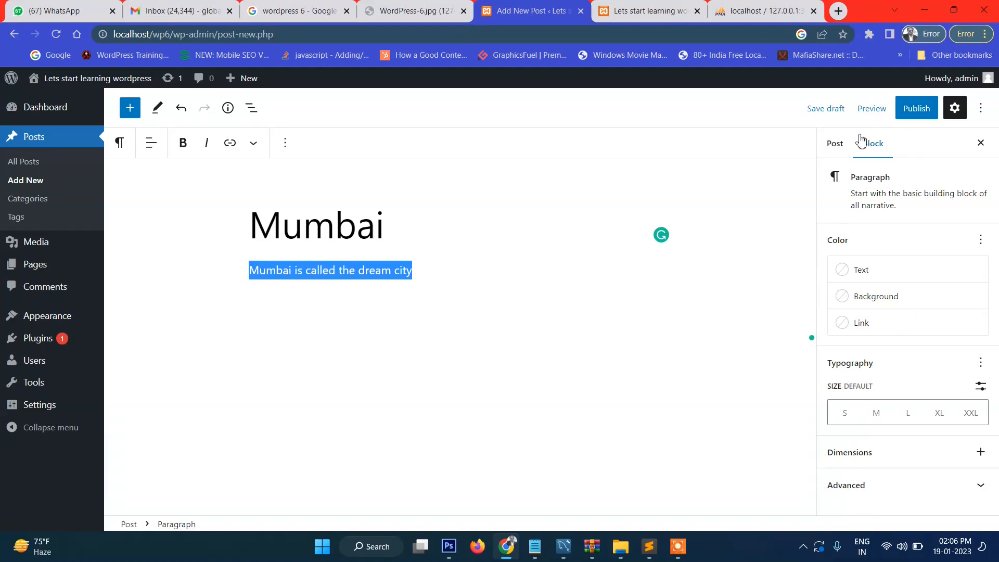
Step: Publish the Mumbai post and close the post-published panel
left_click(897, 110)
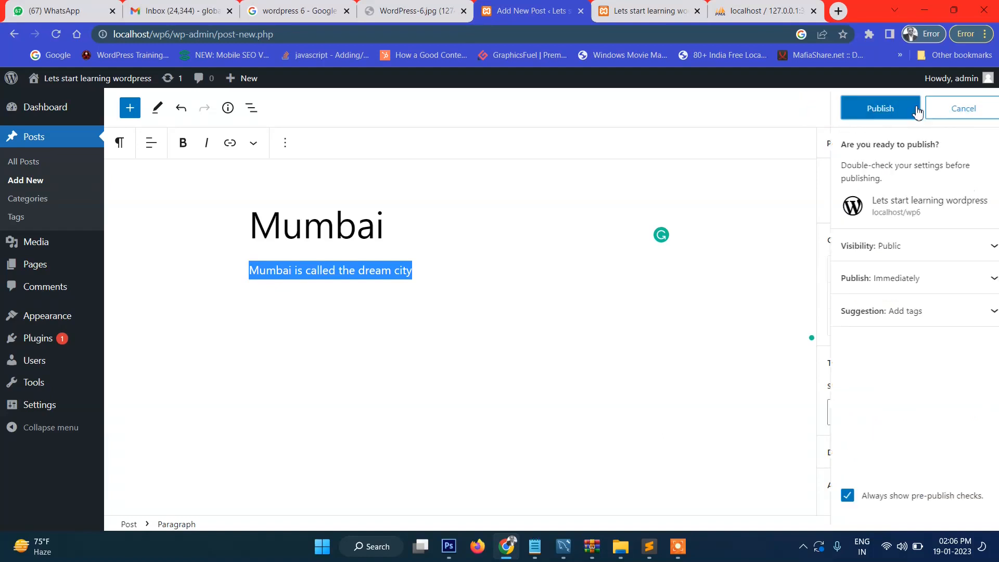
left_click(874, 108)
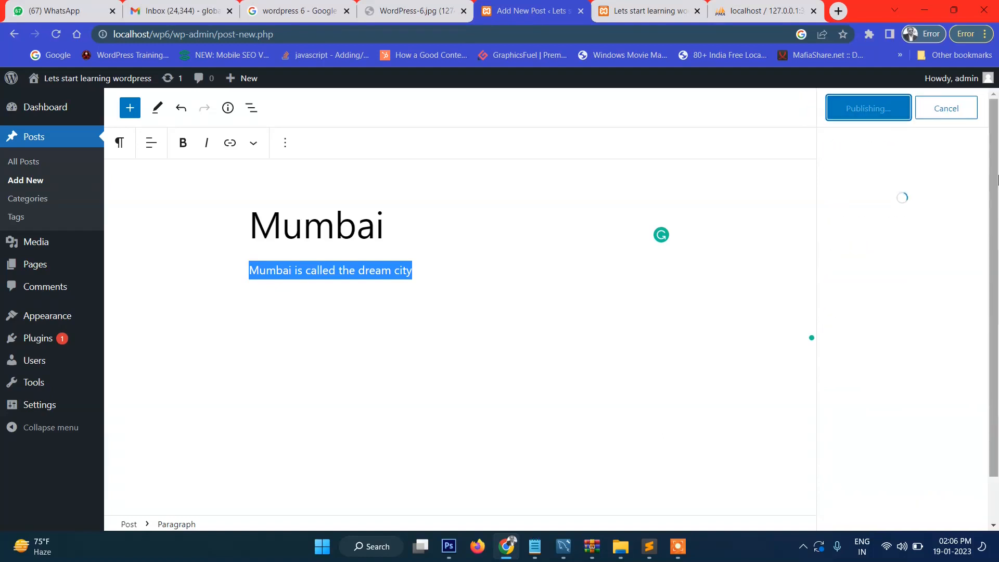
left_click(977, 107)
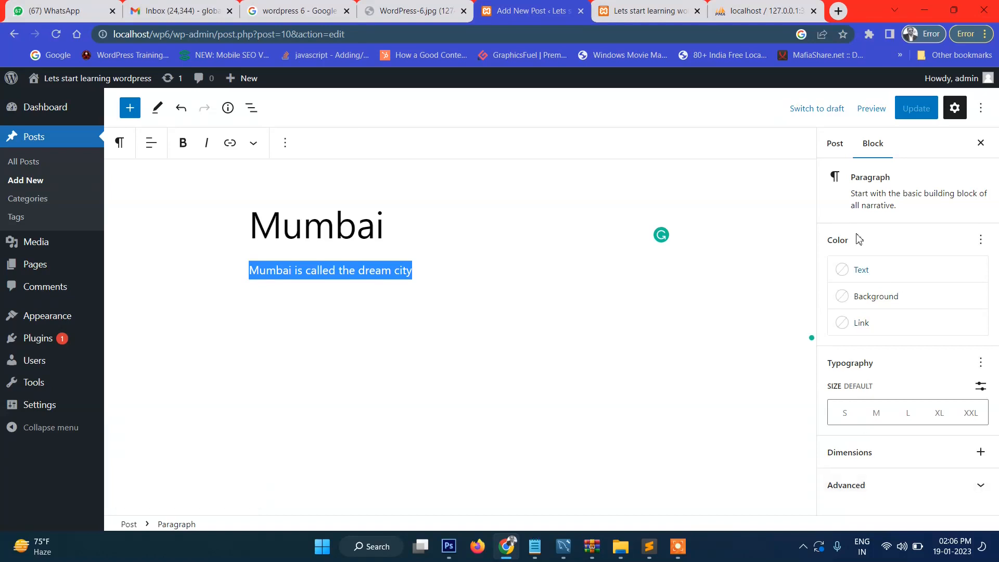
Step: File the Mumbai post under News and the Mumbai subcategory of Local News, then update it
left_click(842, 154)
scroll(949, 354, "down", 5)
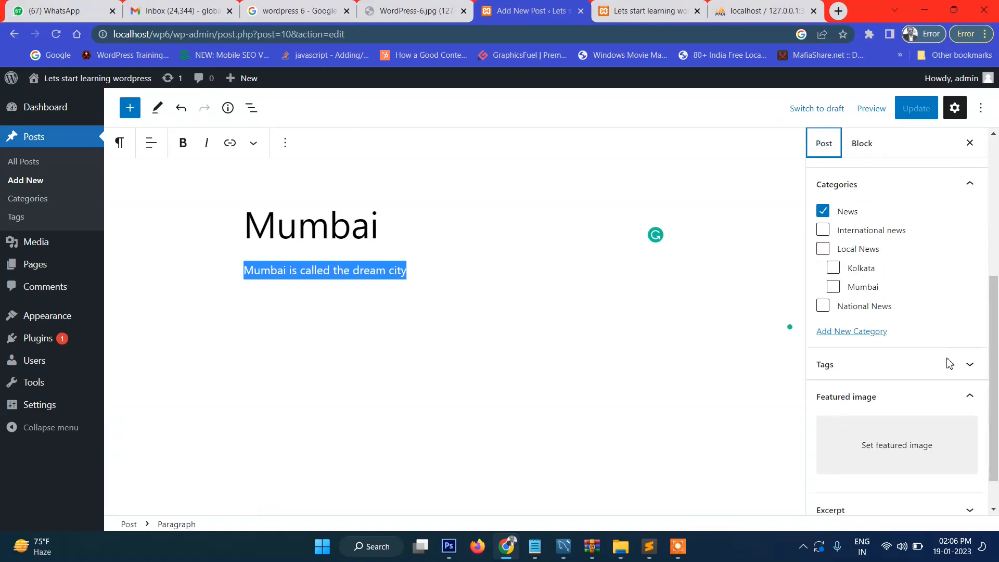
scroll(937, 395, "down", 1)
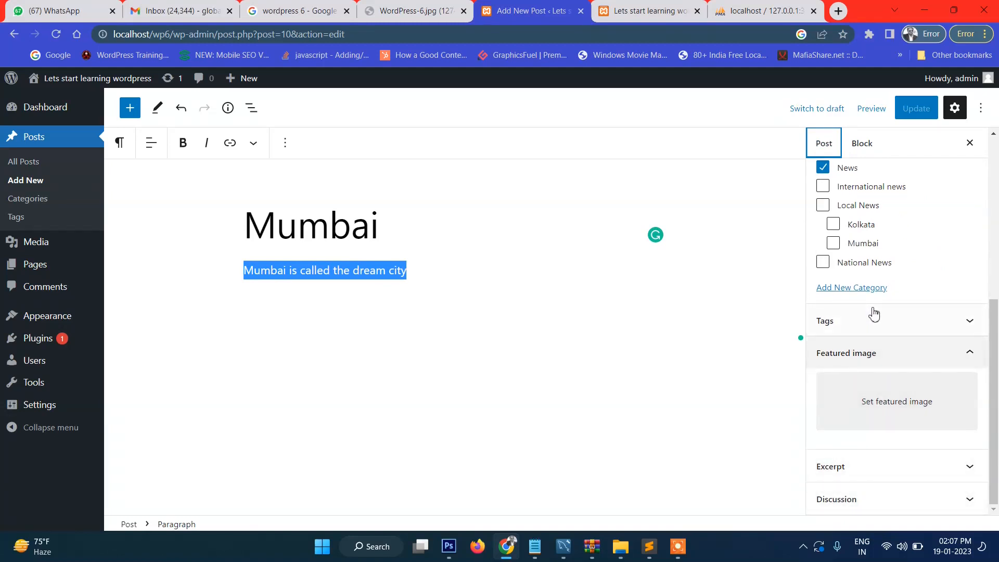
scroll(879, 315, "up", 3)
left_click(822, 297)
left_click(833, 376)
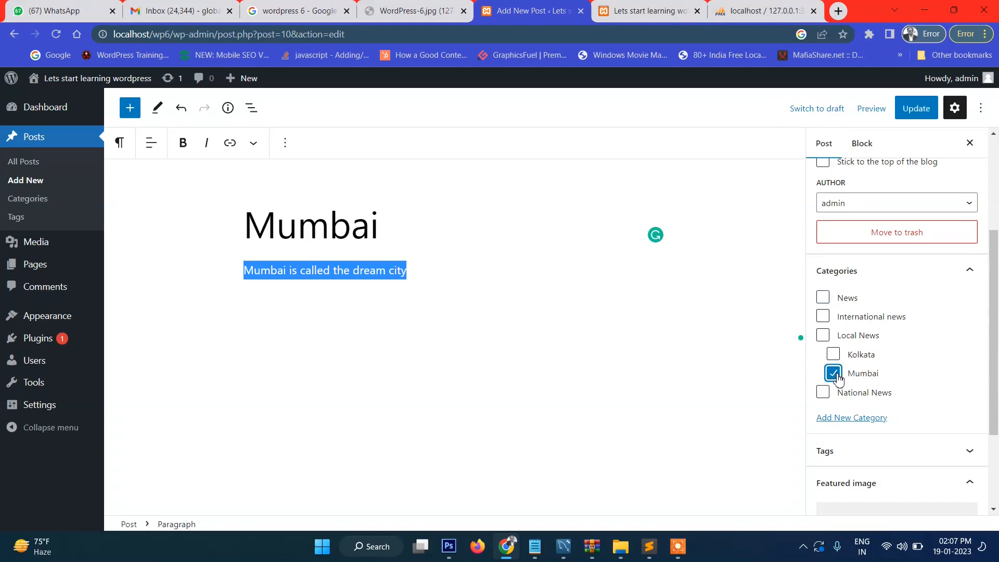
left_click(822, 296)
scroll(892, 366, "down", 2)
left_click(916, 110)
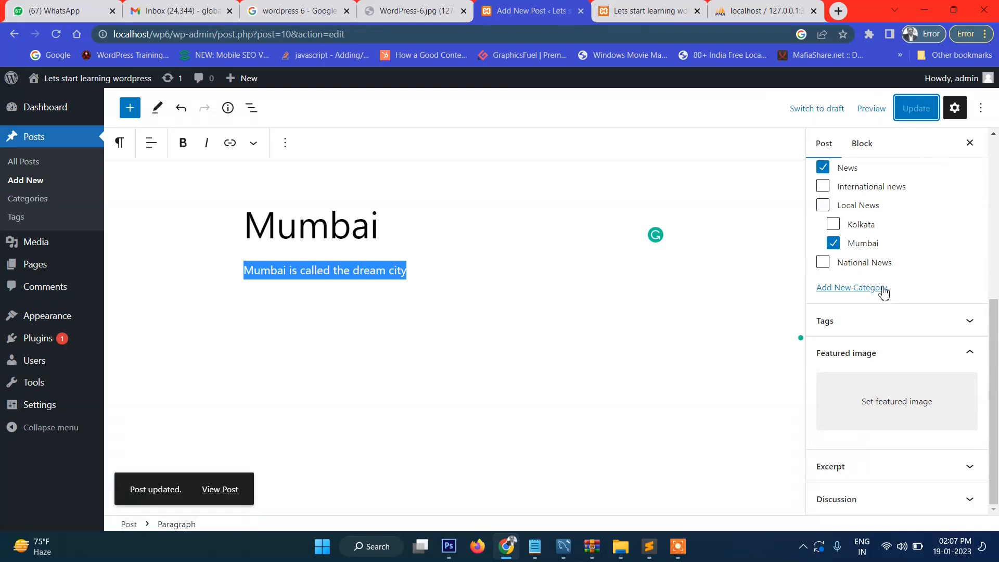
scroll(884, 302, "up", 6)
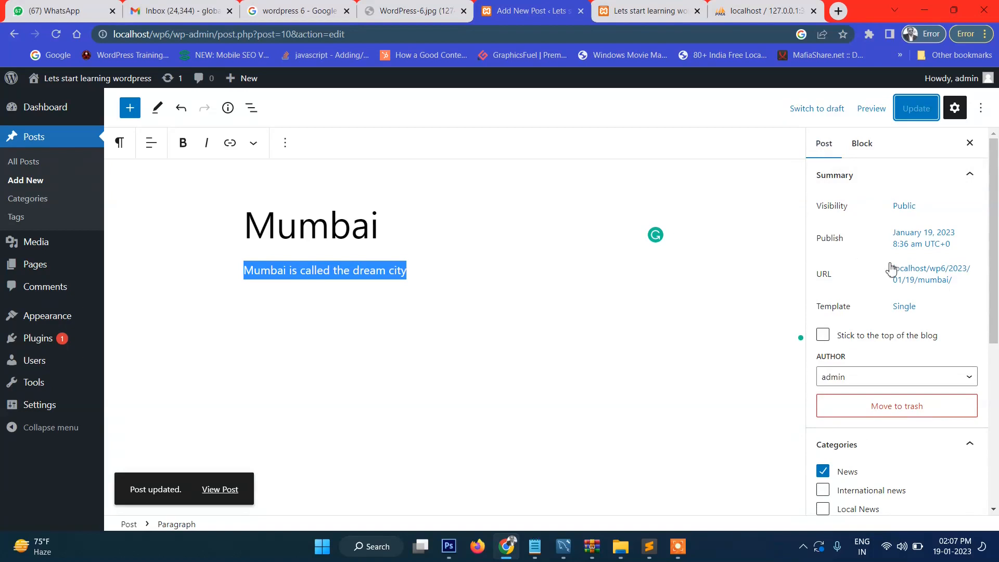
left_click(645, 10)
Step: Reload the front page to confirm Mumbai is listed first, ahead of Kolkata and Hello world!
left_click(55, 36)
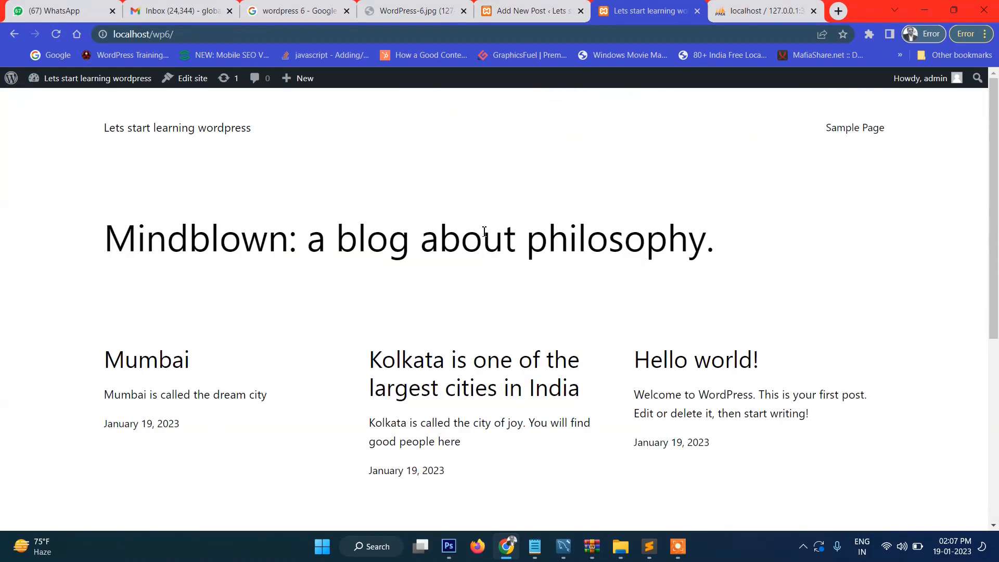
scroll(514, 269, "down", 5)
scroll(503, 272, "up", 5)
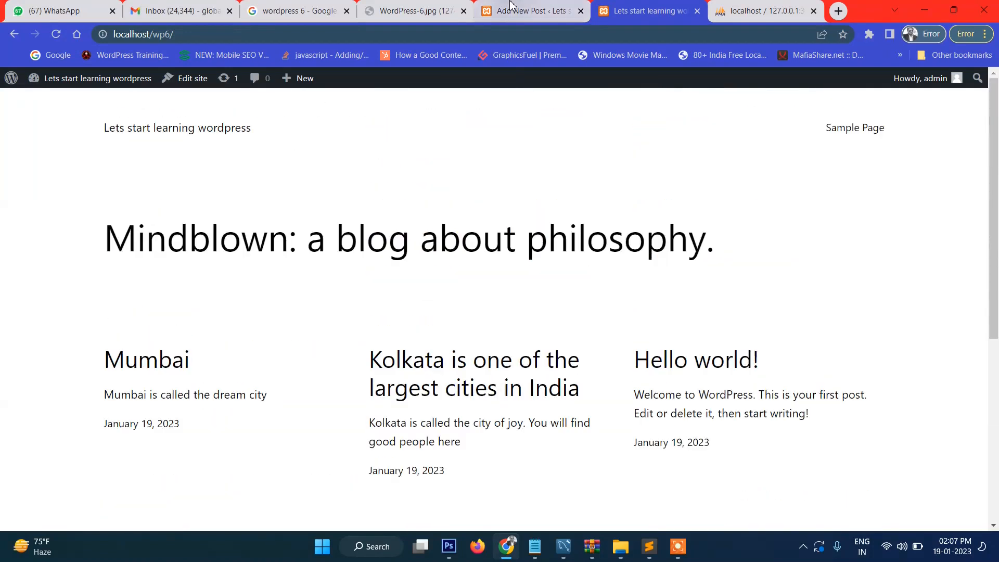
left_click(525, 10)
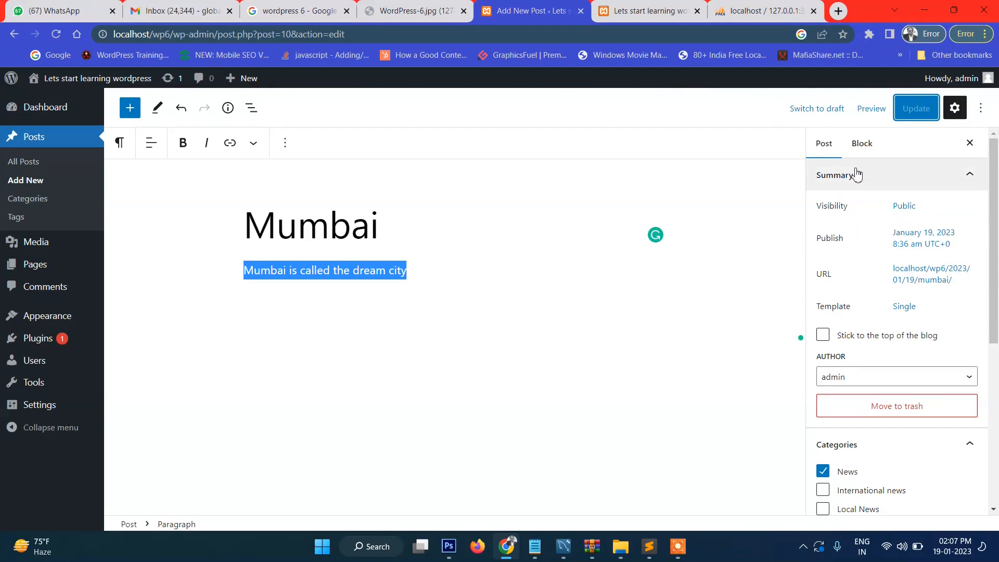
left_click(827, 148)
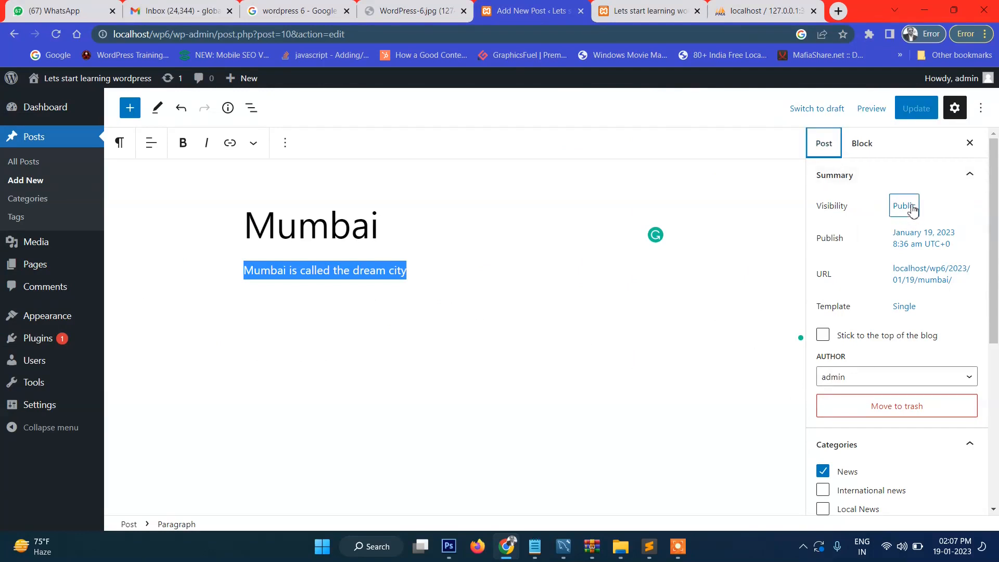
left_click(614, 12)
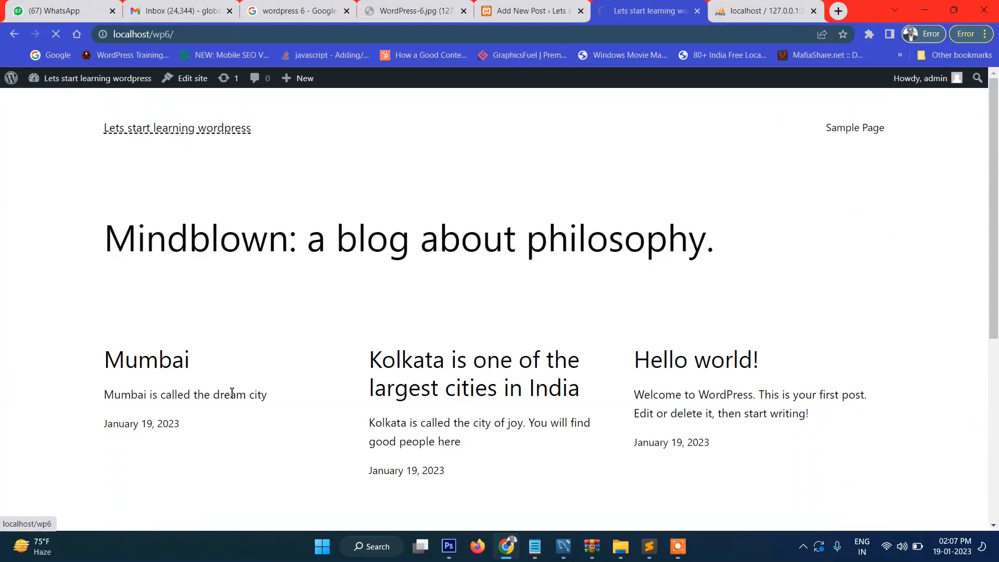
left_click(561, 16)
Step: Set the Mumbai post's visibility to Private and confirm publishing it privately
left_click(905, 207)
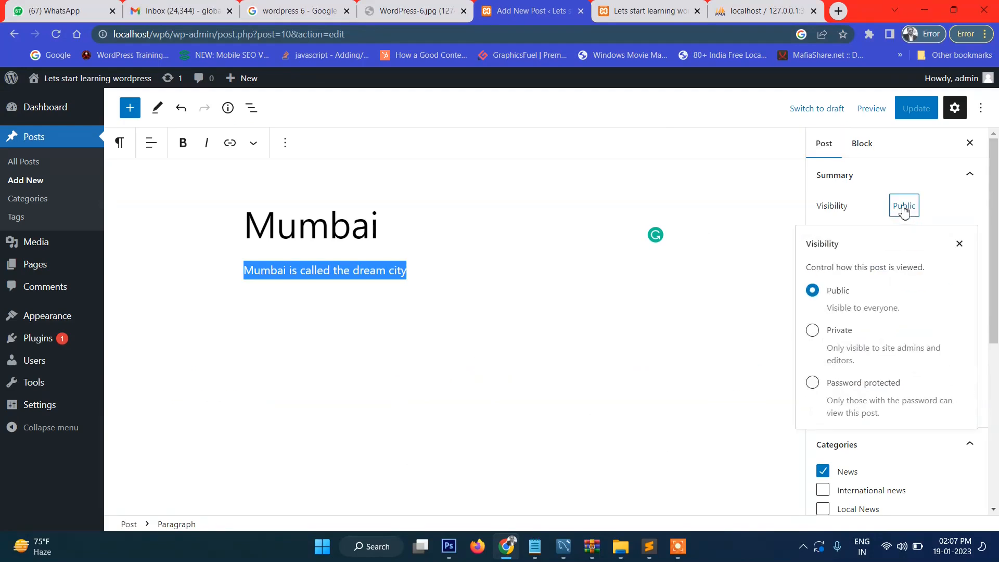
left_click(813, 330)
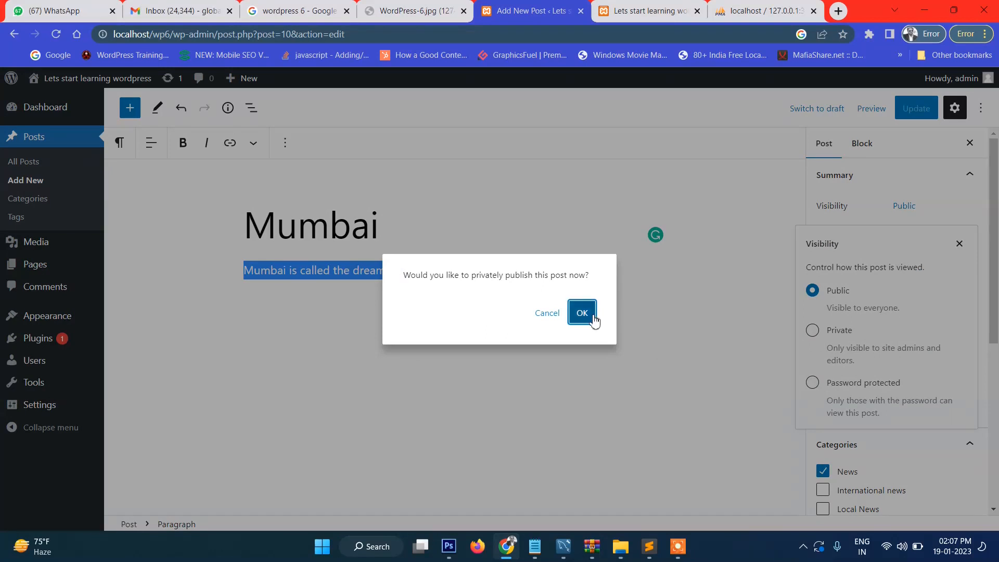
left_click(586, 313)
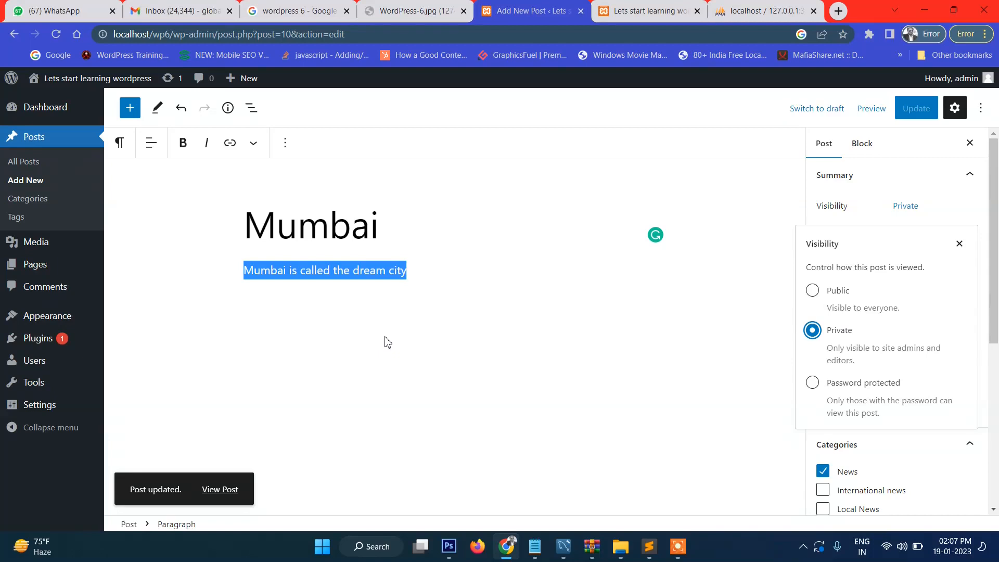
left_click(645, 11)
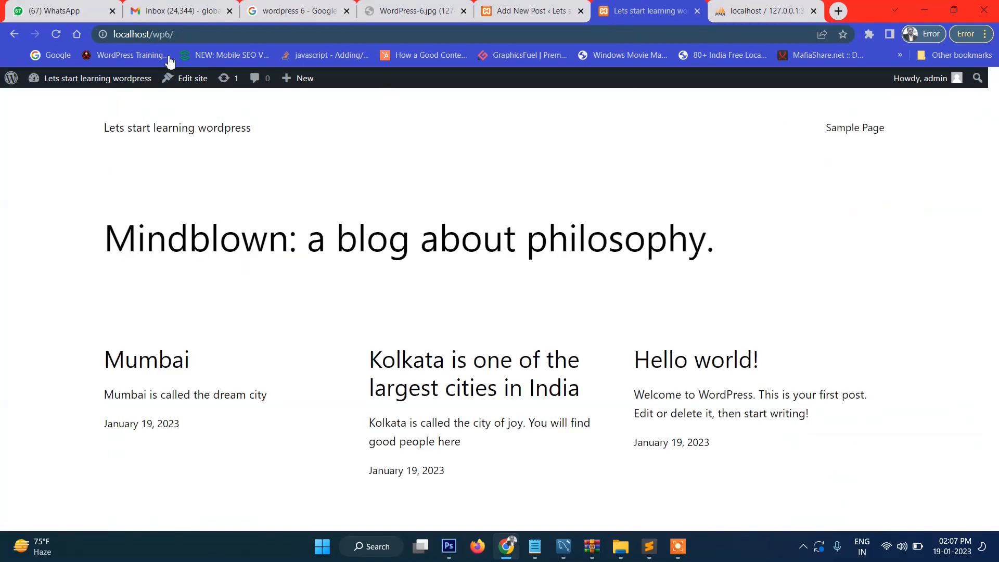
left_click(56, 35)
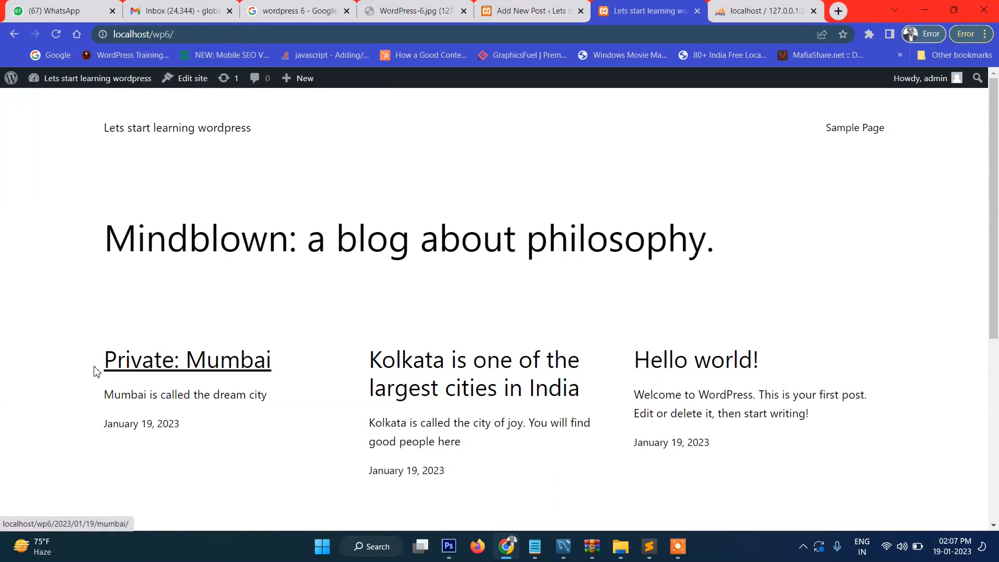
left_click(227, 41)
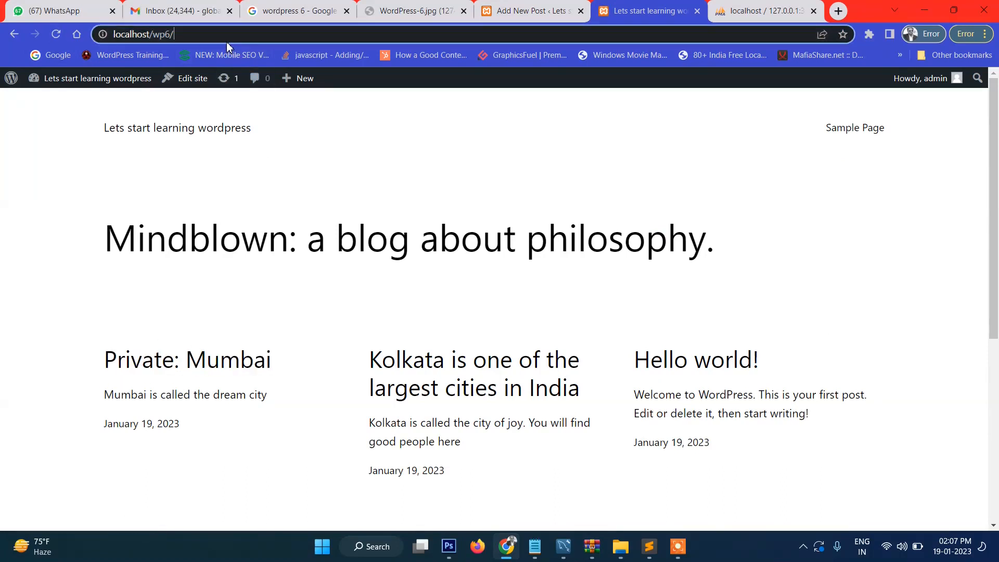
left_click(985, 33)
left_click(854, 110)
type("http://localhost/wp6/")
key("Return")
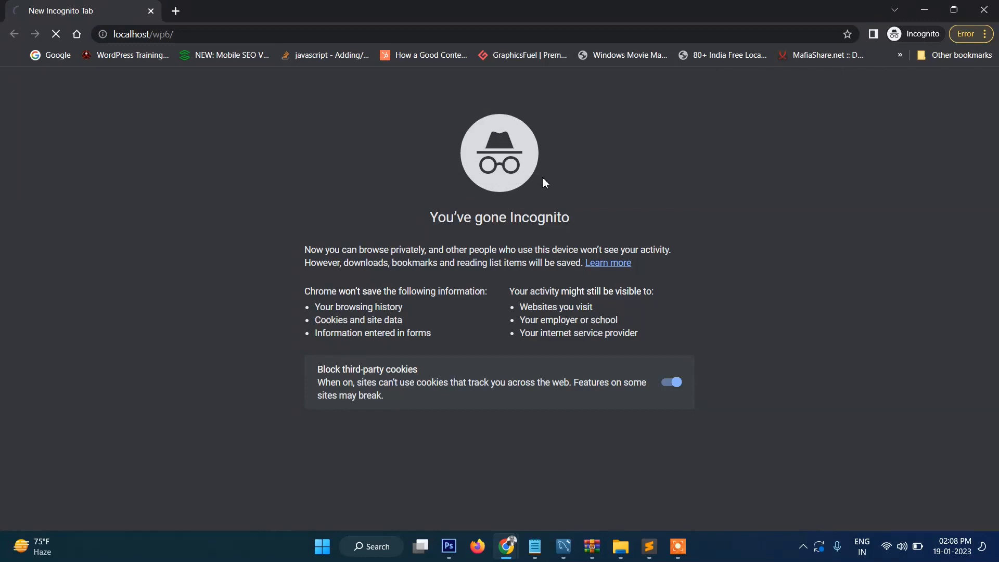
scroll(405, 264, "down", 5)
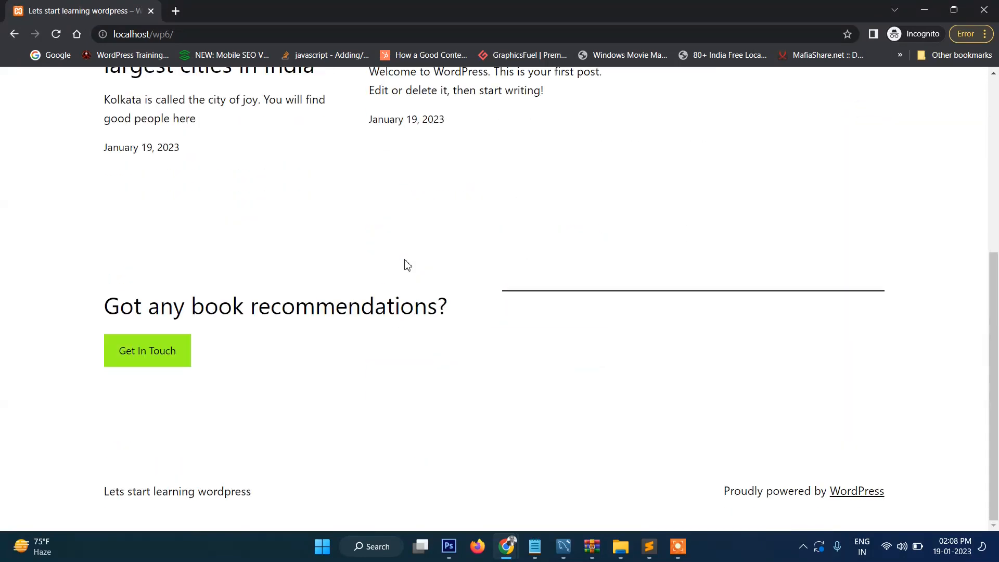
scroll(407, 265, "up", 5)
scroll(187, 285, "down", 2)
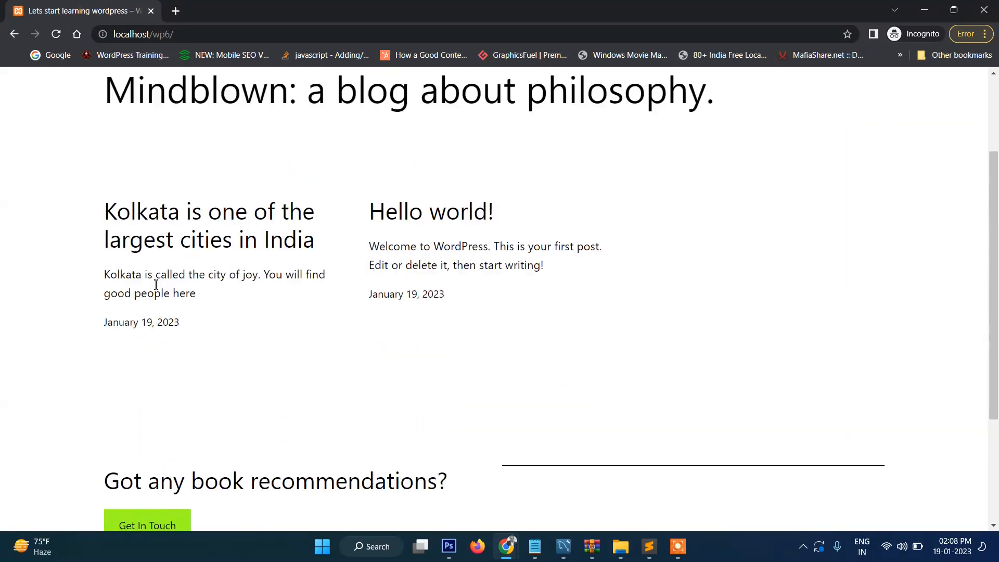
left_click_drag(82, 174, 462, 305)
left_click(490, 307)
scroll(491, 307, "up", 3)
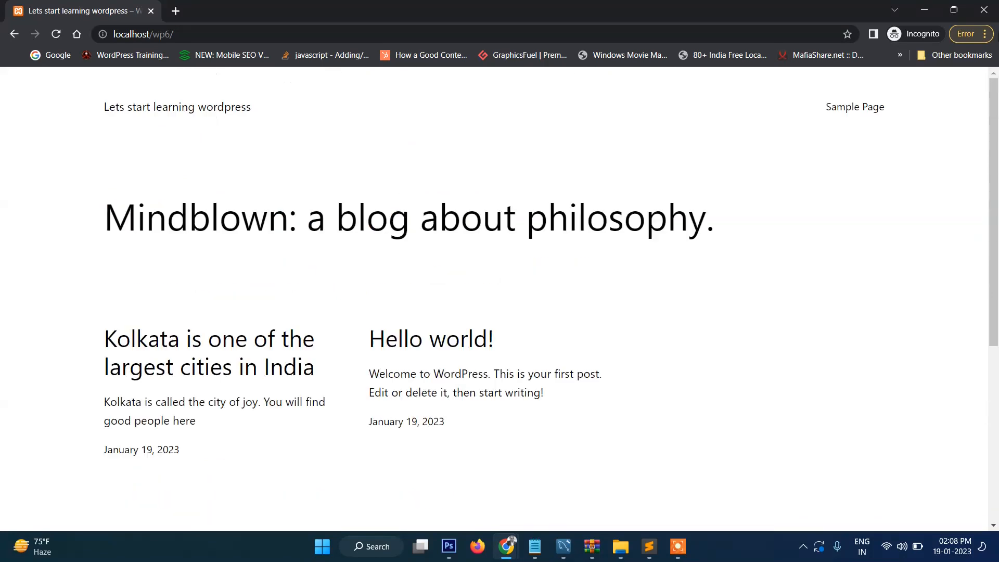
left_click(983, 10)
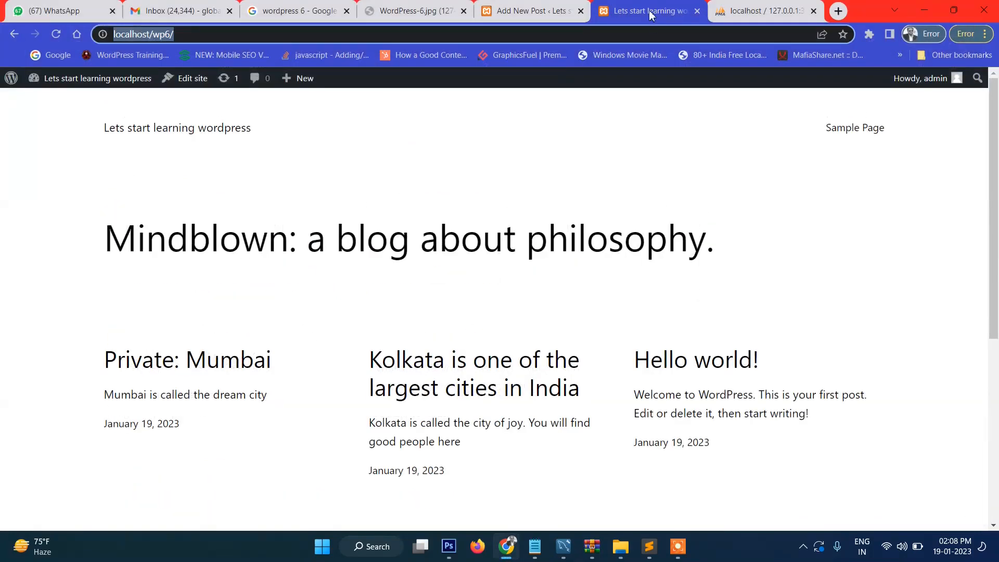
left_click(536, 9)
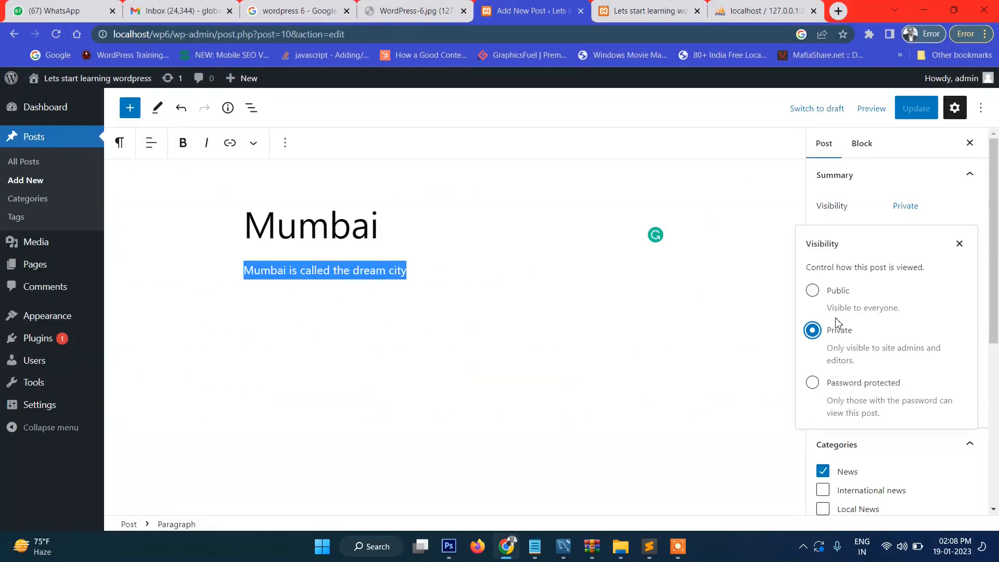
Step: Make the Mumbai post Password protected with a password and save the update
left_click(812, 383)
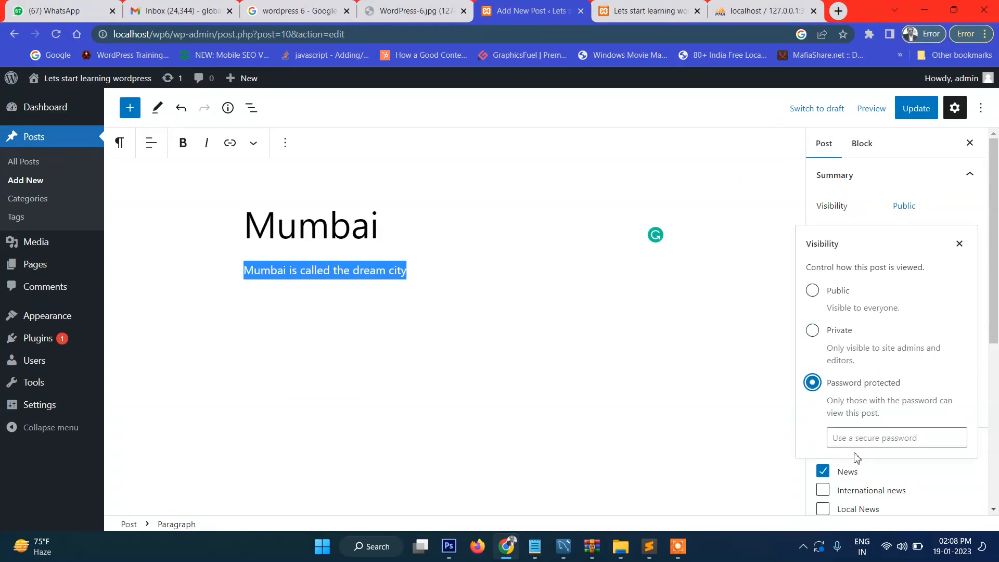
left_click(859, 439)
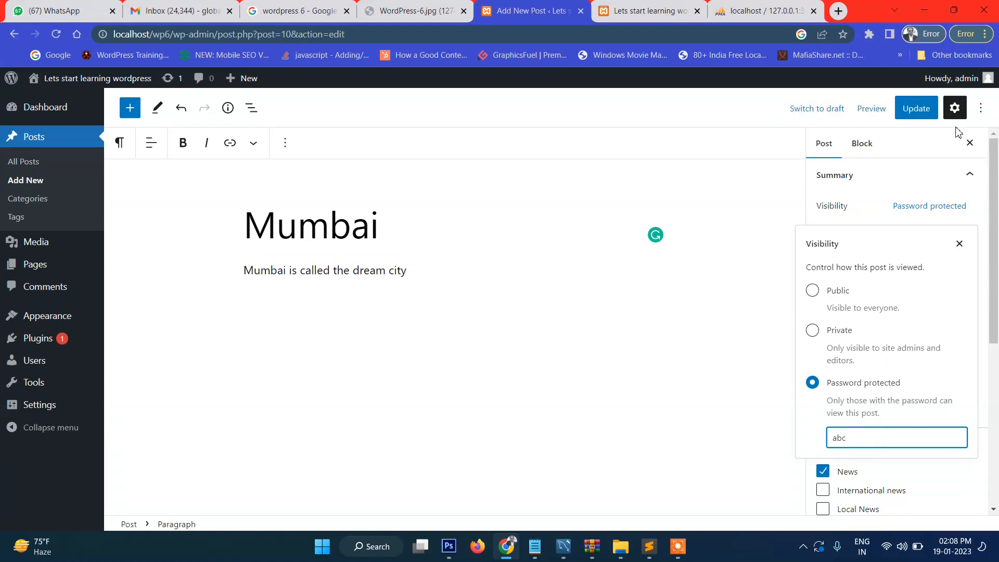
left_click(916, 107)
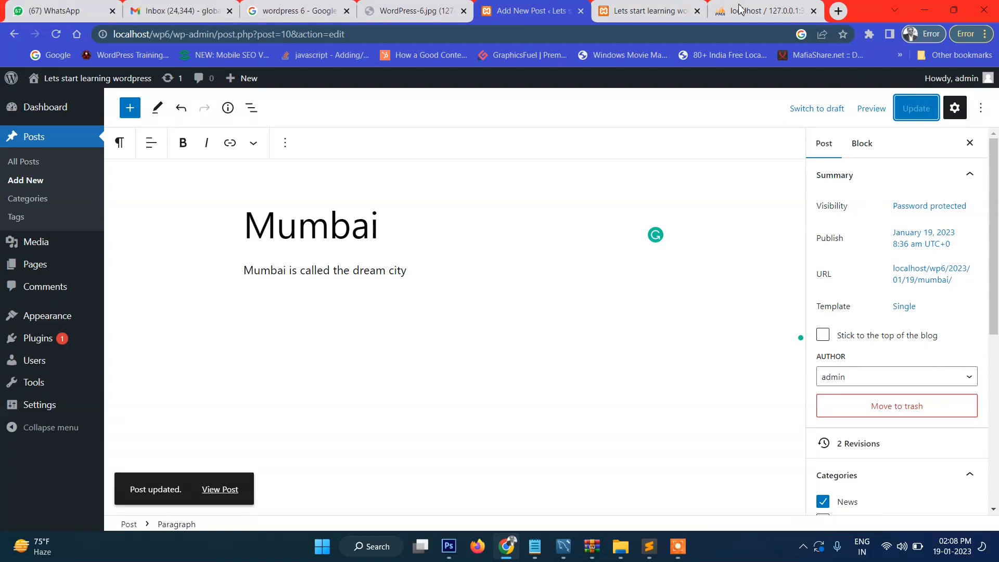
left_click(626, 8)
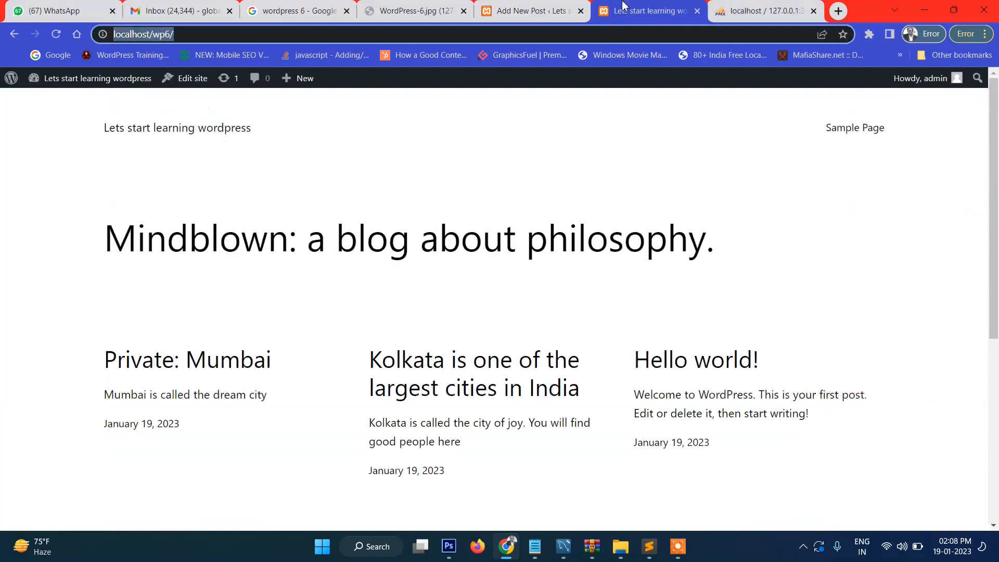
Step: Reload the site's front page and open the Protected: Mumbai post
left_click(57, 36)
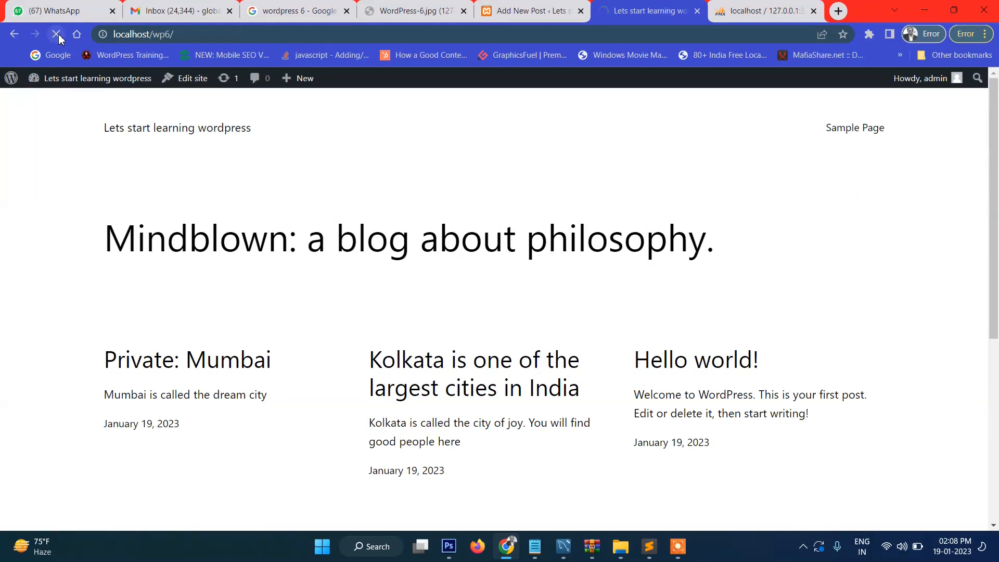
scroll(200, 317, "down", 2)
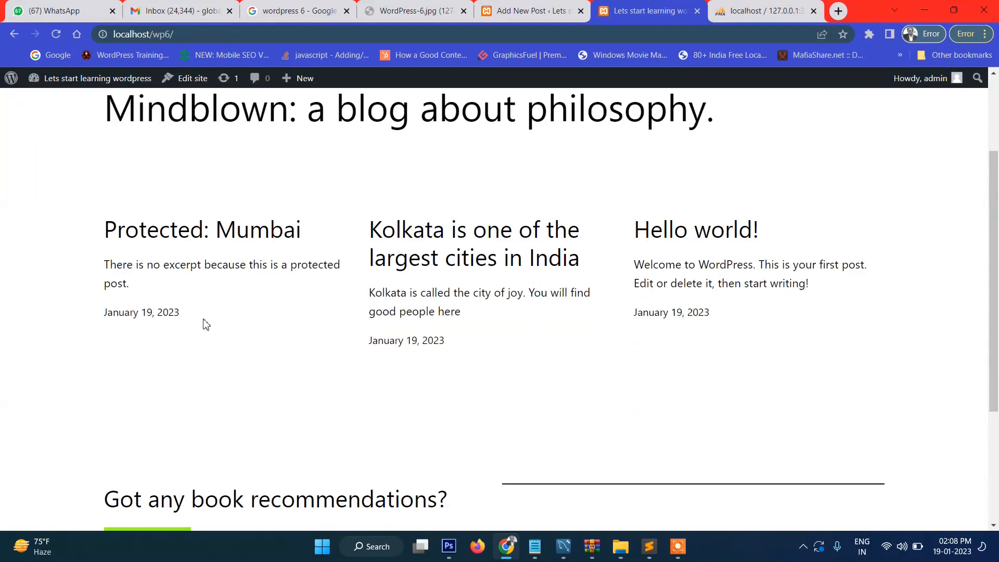
scroll(234, 227, "down", 2)
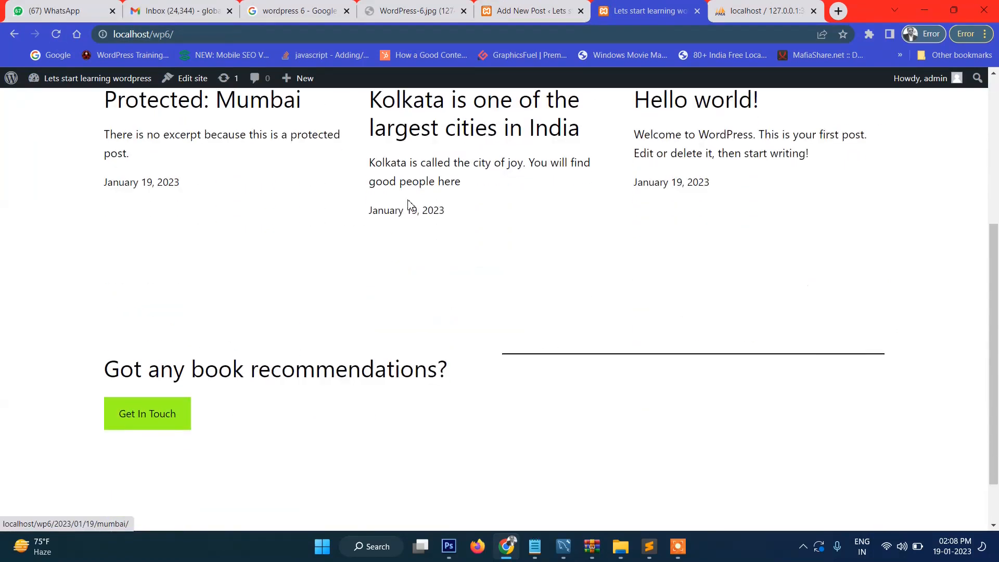
scroll(408, 205, "up", 3)
left_click(207, 297)
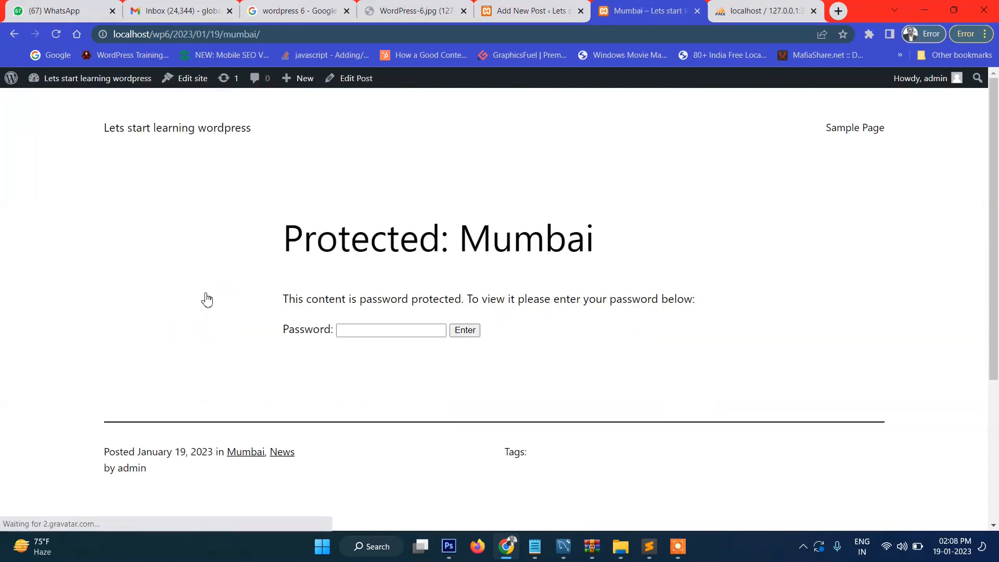
Step: Unlock the post with its password to reveal 'Mumbai is called the dream city'
left_click(359, 329)
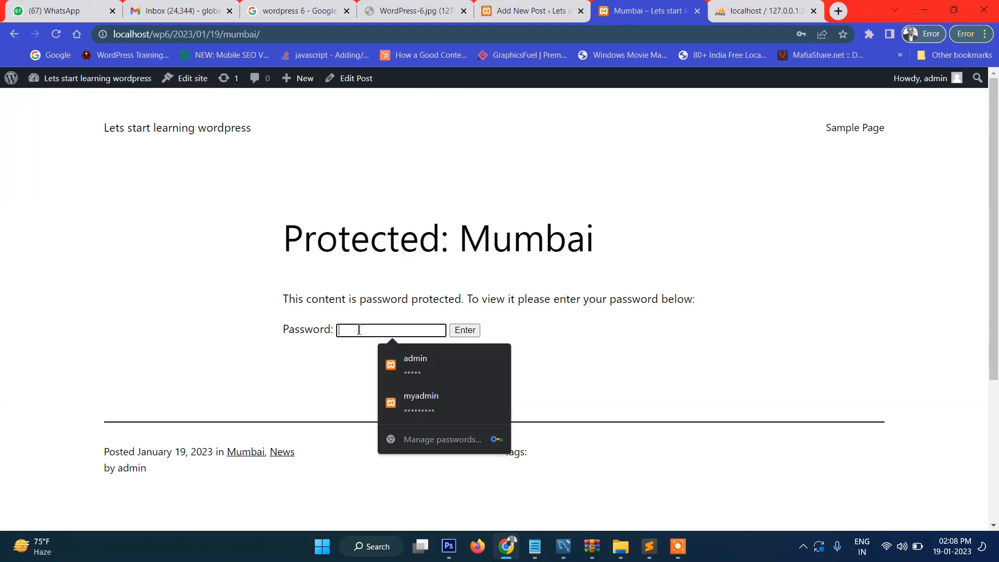
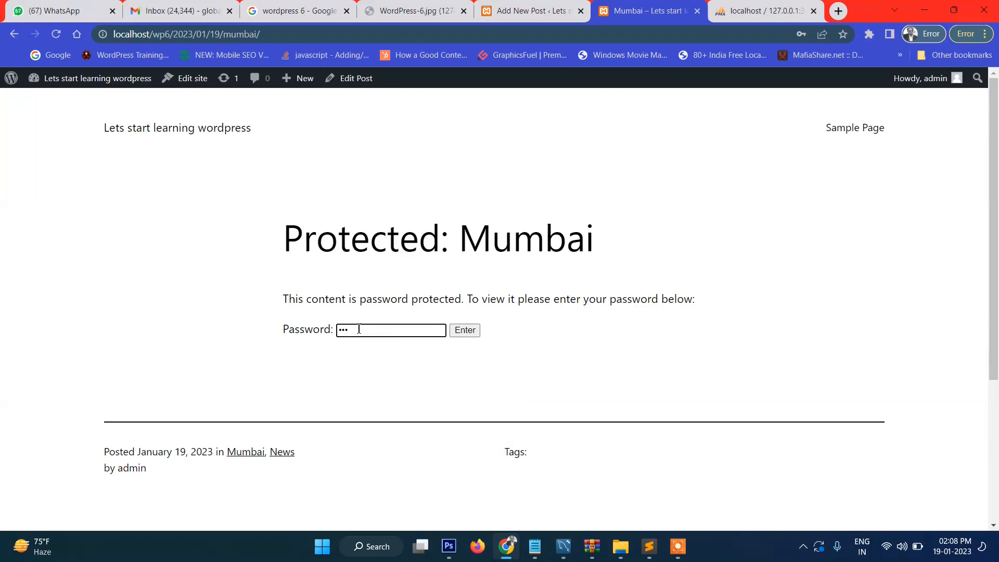
left_click(465, 329)
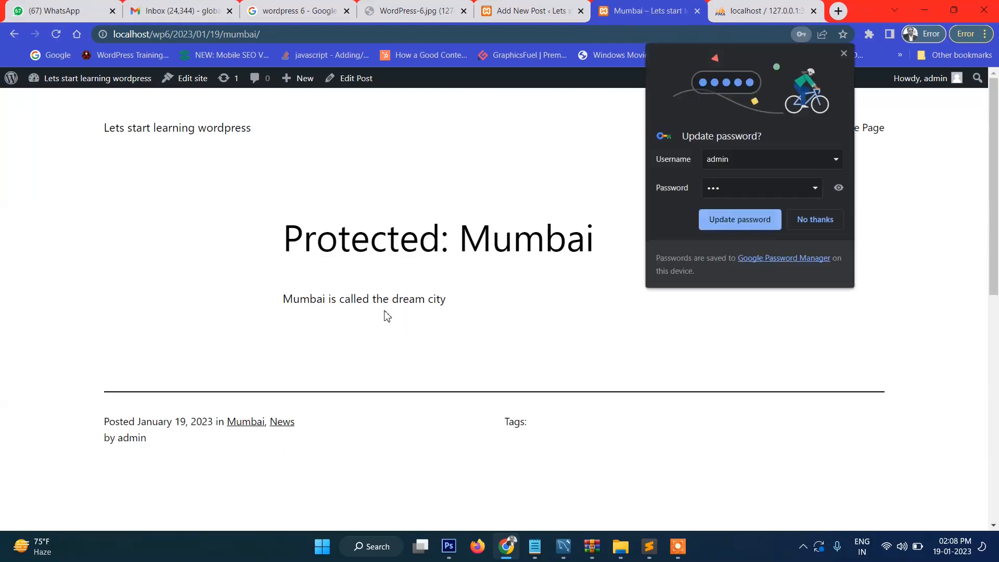
left_click_drag(284, 299, 467, 296)
left_click(468, 296)
left_click(842, 55)
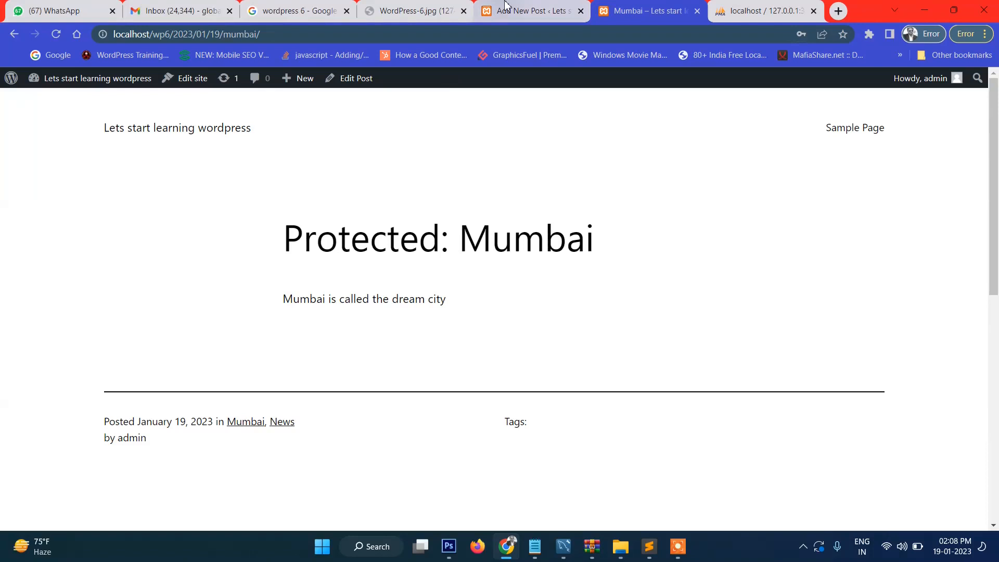
left_click(502, 10)
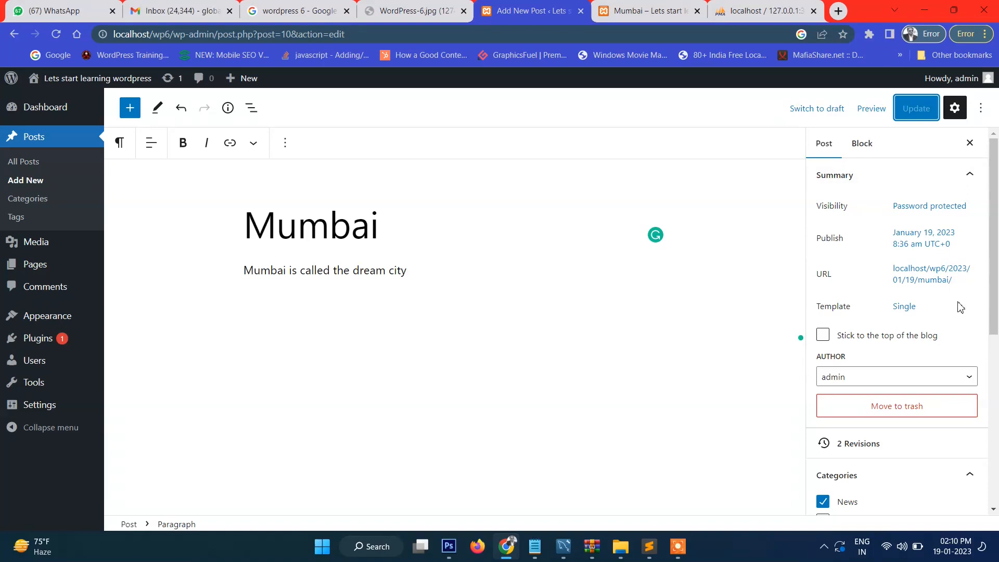
Step: Set the Mumbai post's visibility back to Public and save the update
left_click_drag(825, 206, 845, 207)
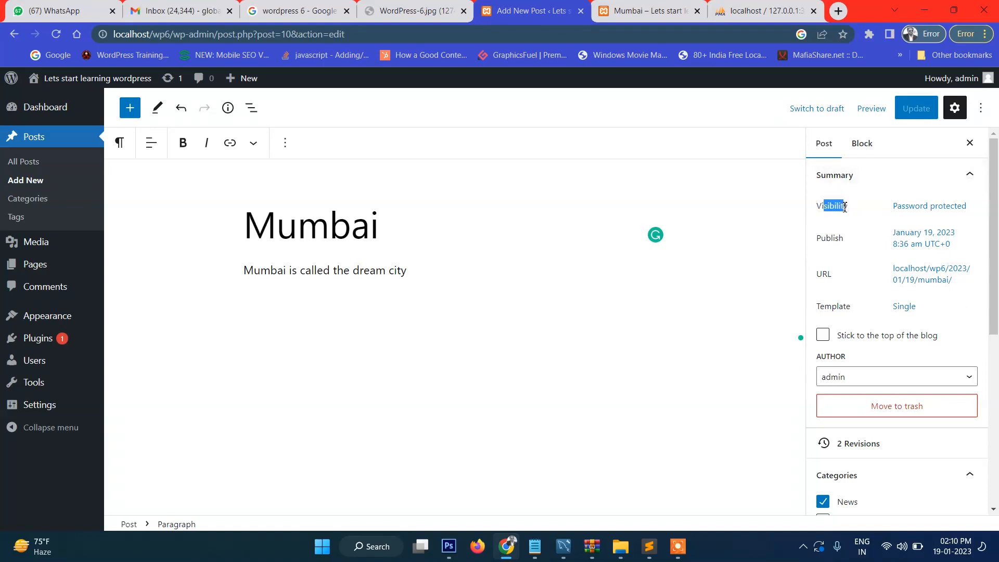
left_click(939, 206)
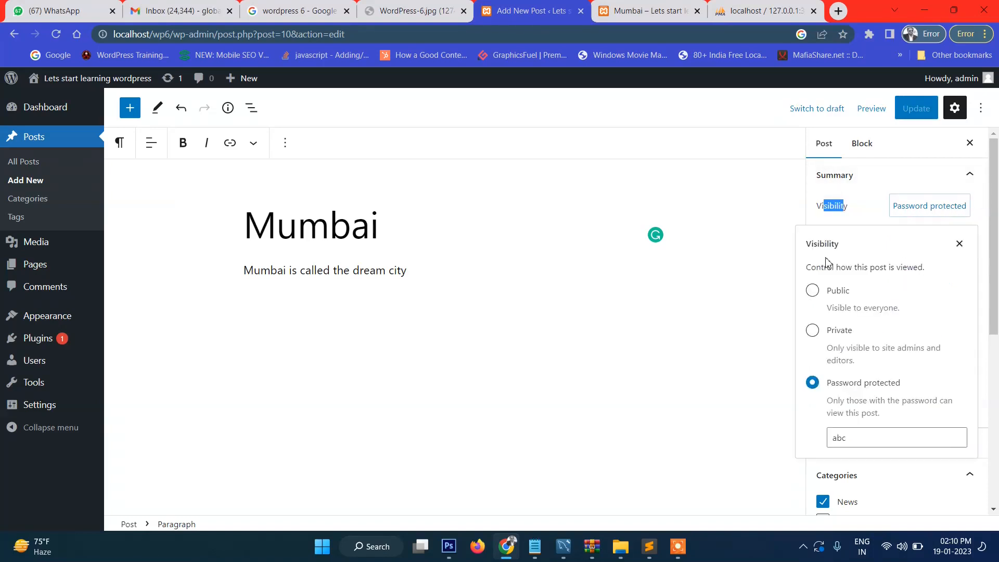
left_click(812, 290)
left_click(916, 108)
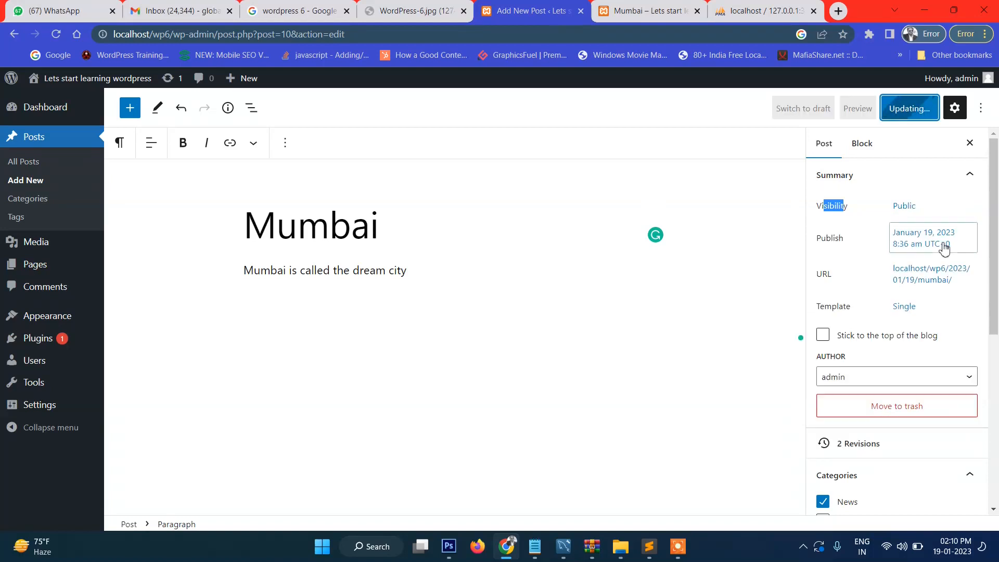
left_click(831, 152)
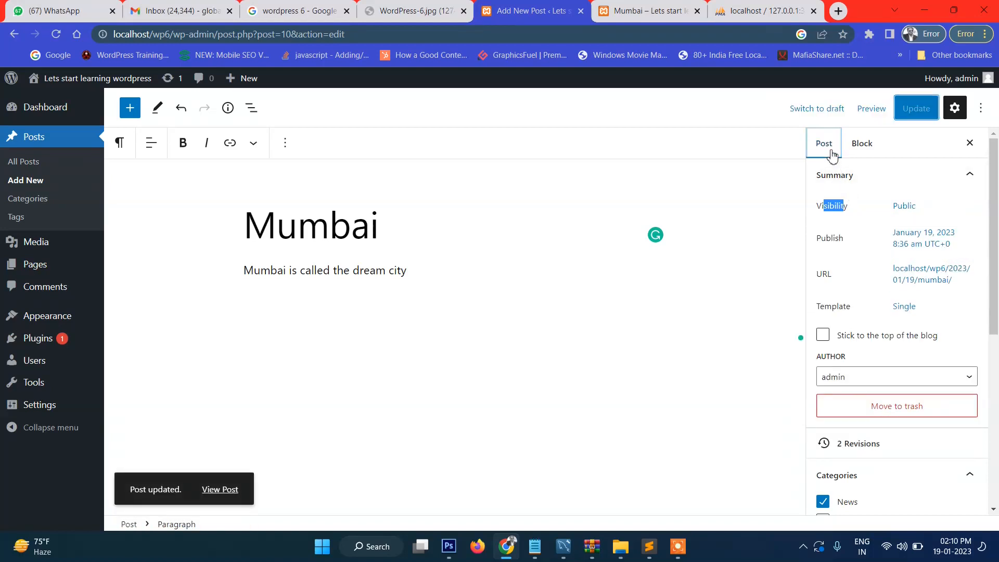
left_click(920, 239)
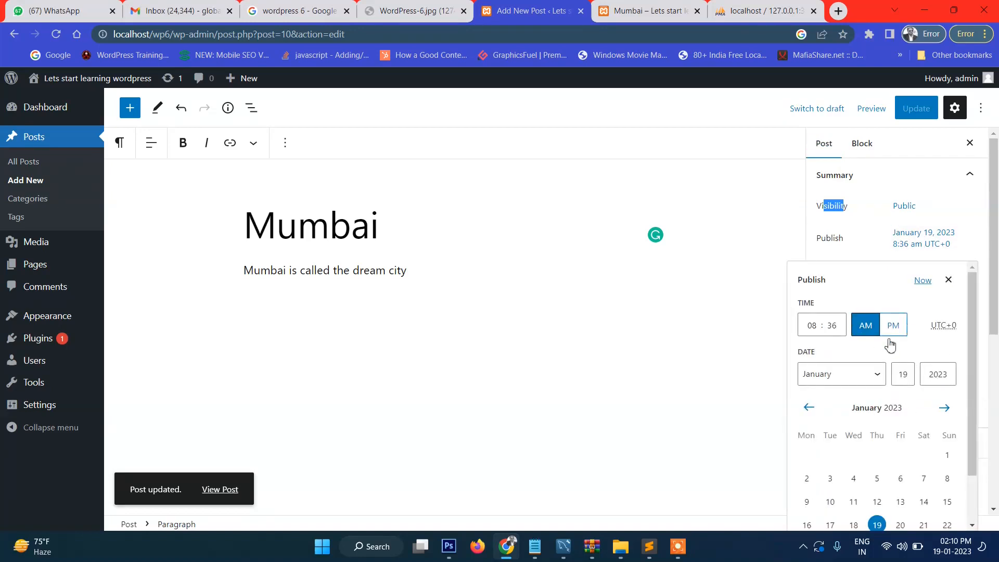
Step: Change the Mumbai post's publish date to January 12, 2023 and update it
scroll(885, 357, "down", 2)
scroll(847, 350, "up", 2)
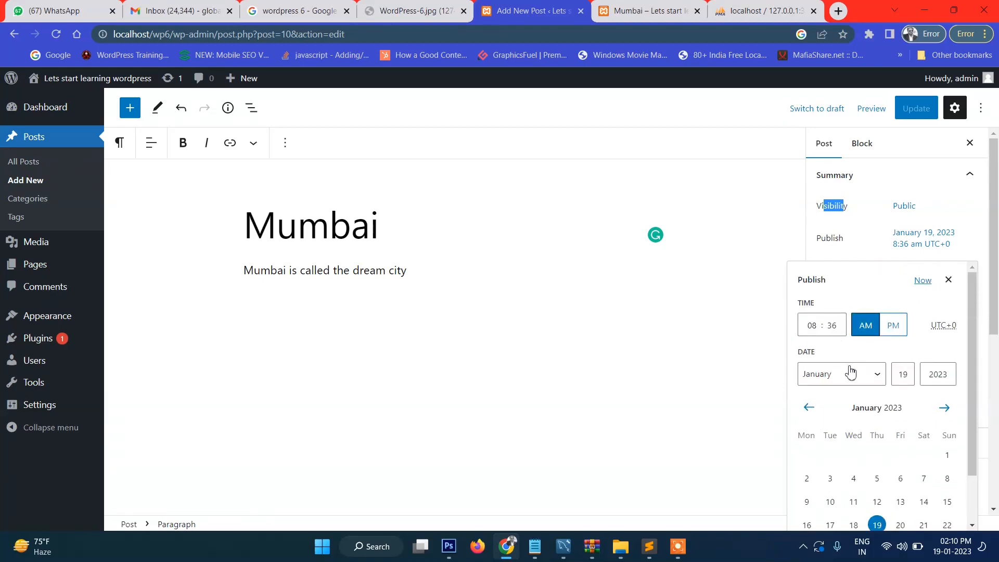
scroll(887, 442, "down", 2)
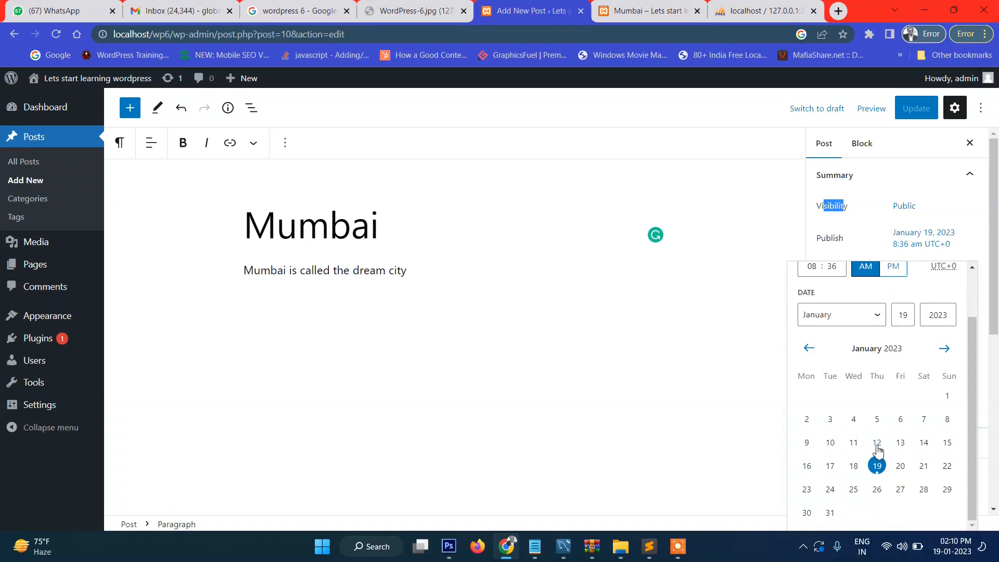
left_click(877, 443)
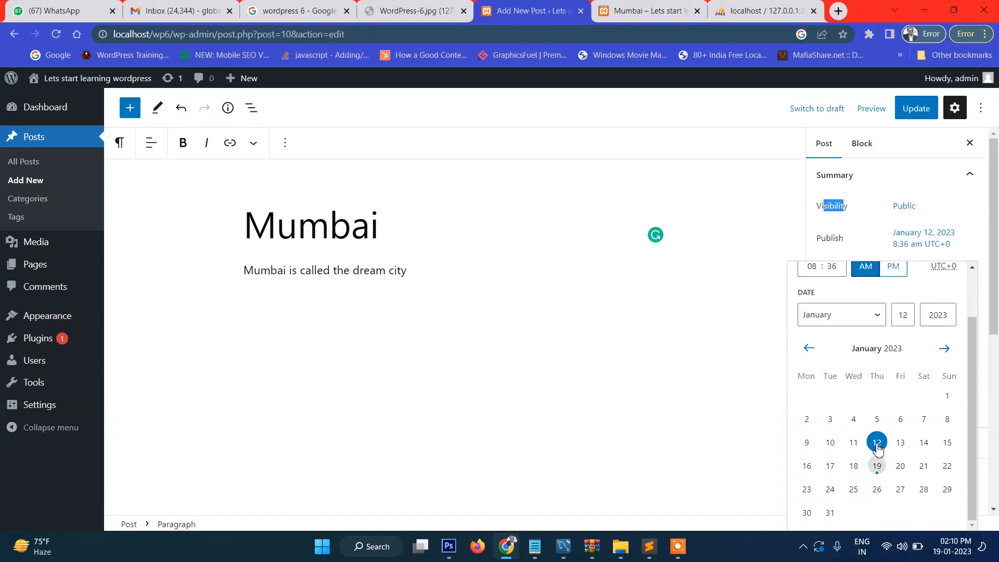
left_click(914, 109)
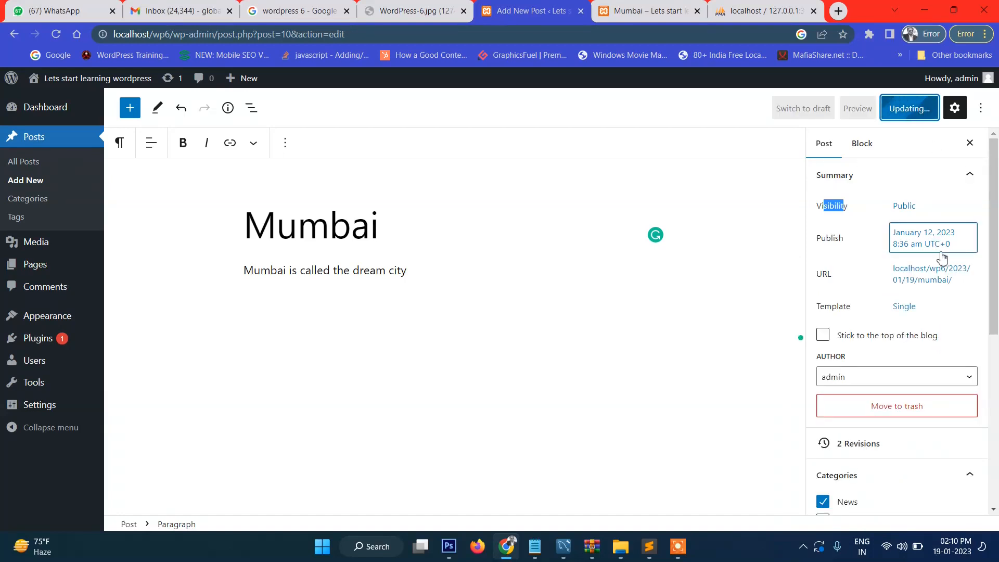
Step: Check on the home page that Mumbai is listed last, dated January 12, 2023
left_click(632, 8)
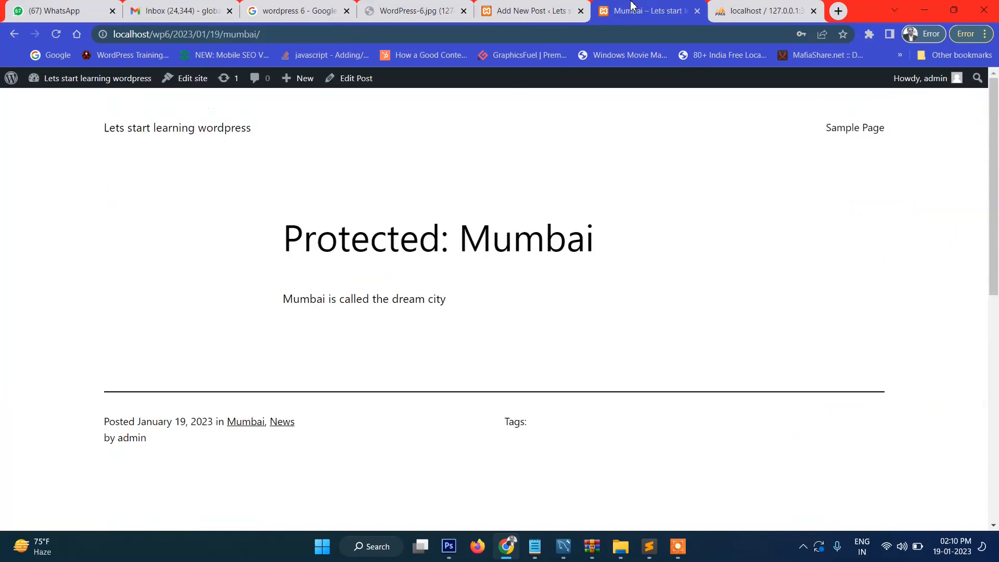
left_click(151, 130)
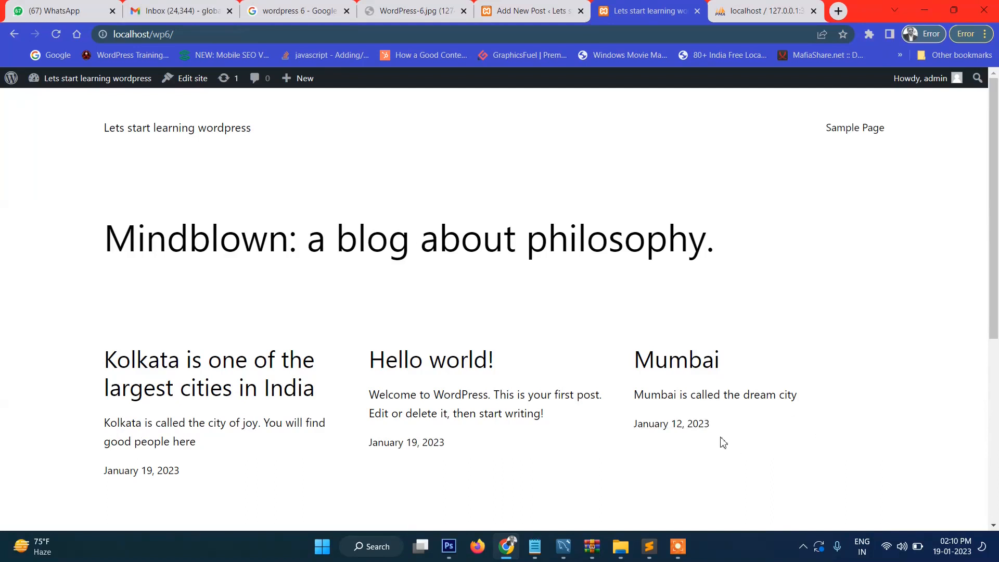
scroll(61, 357, "down", 2)
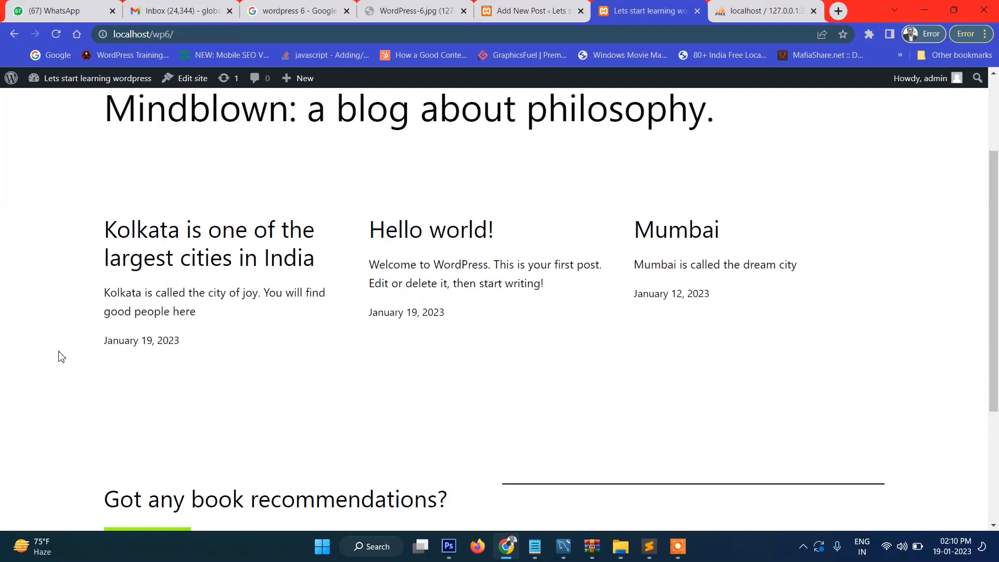
left_click_drag(86, 238, 684, 332)
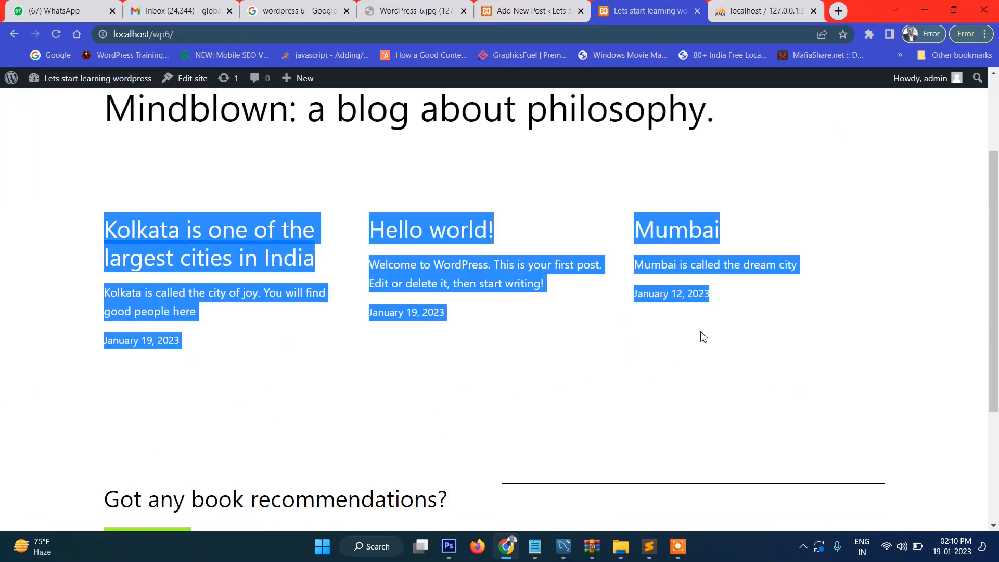
left_click(703, 337)
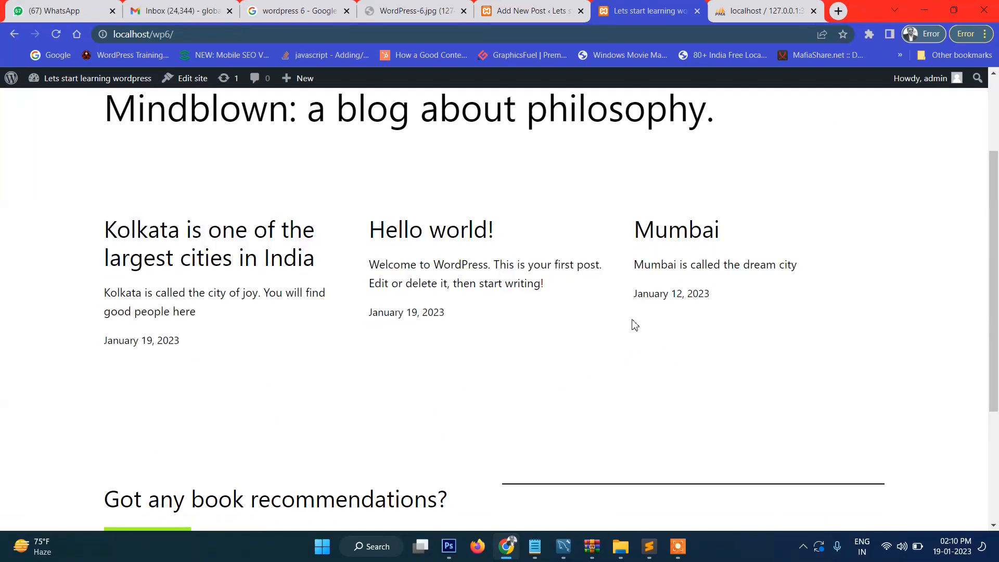
left_click_drag(628, 308, 760, 299)
left_click(688, 360)
left_click(496, 13)
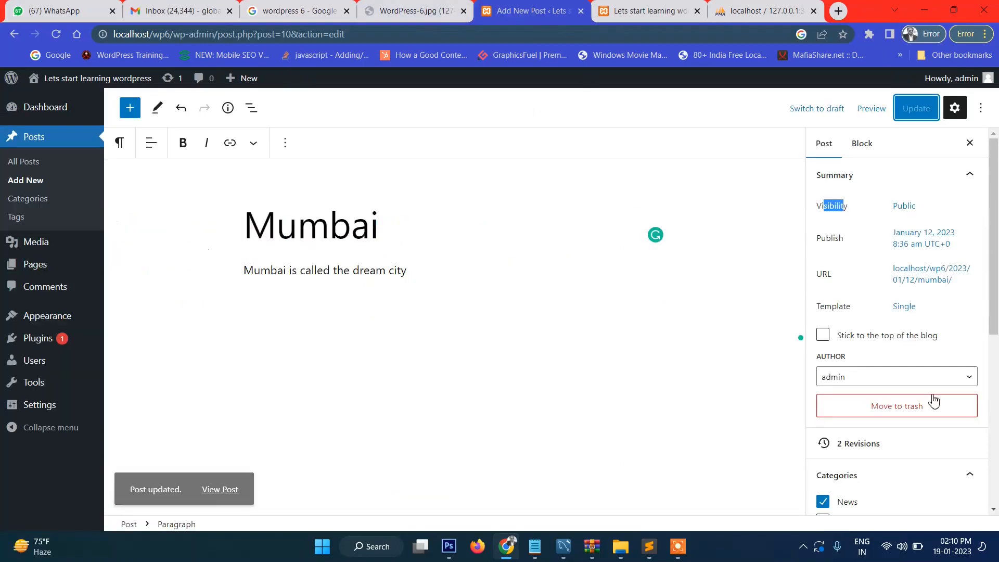
Step: Reschedule the Mumbai post to the future date January 20, 2023 and save it
left_click(932, 265)
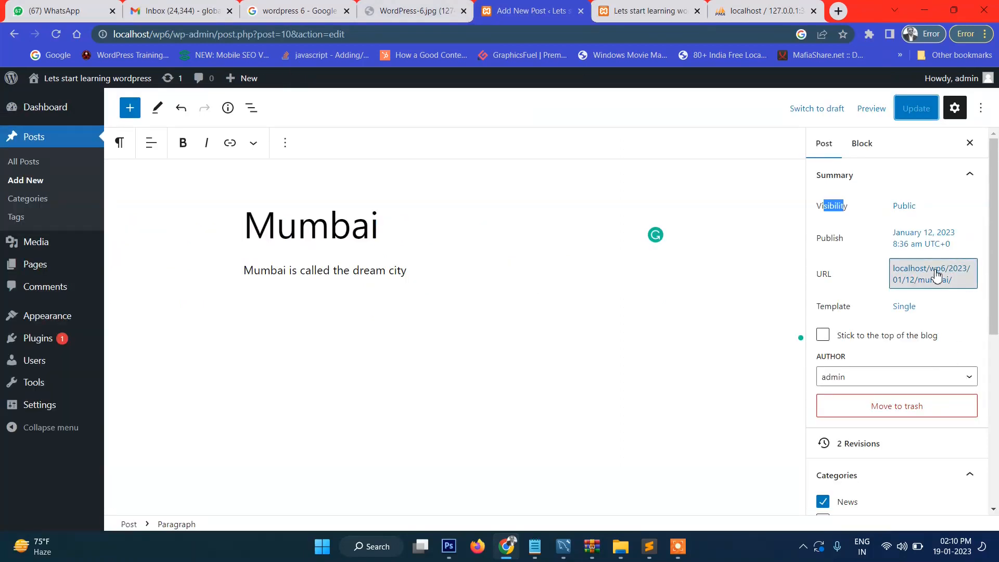
left_click(935, 267)
left_click(931, 239)
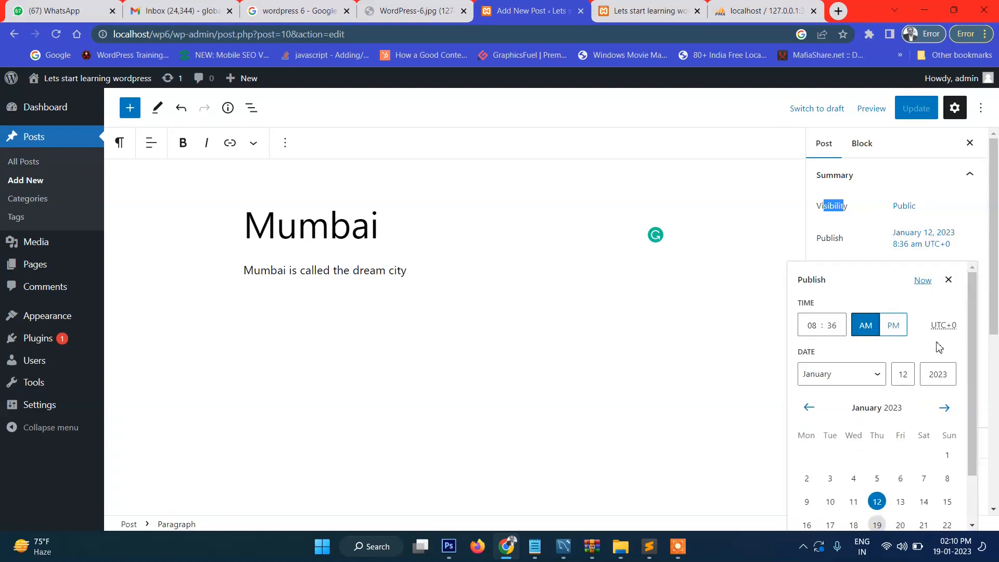
scroll(954, 472, "down", 1)
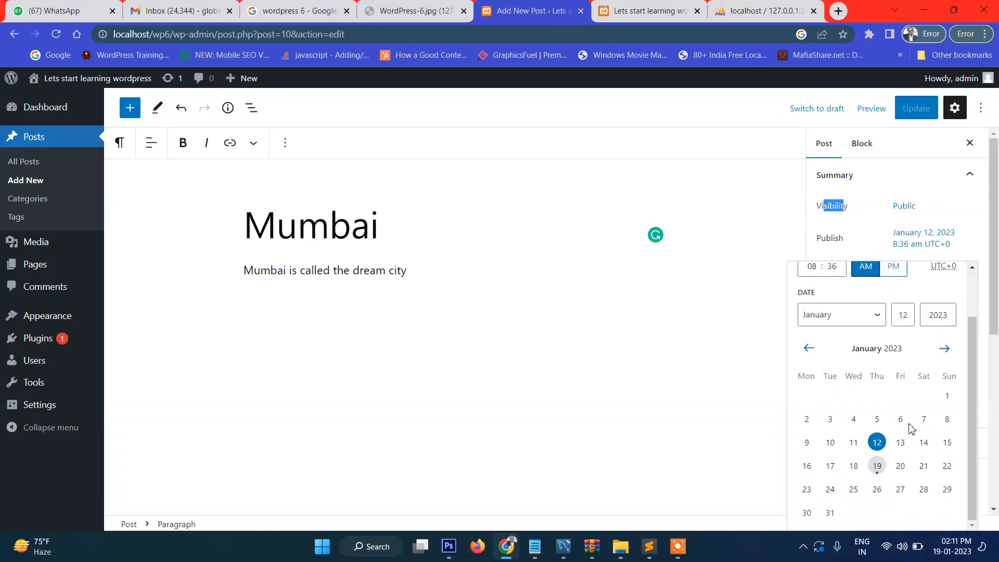
left_click(901, 467)
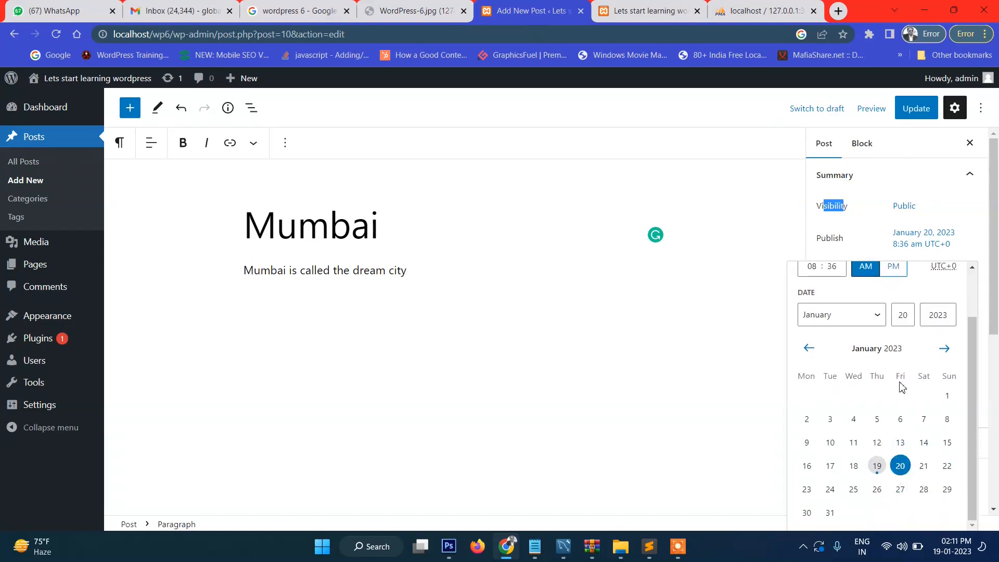
scroll(903, 364, "up", 1)
scroll(887, 408, "down", 1)
scroll(898, 471, "up", 2)
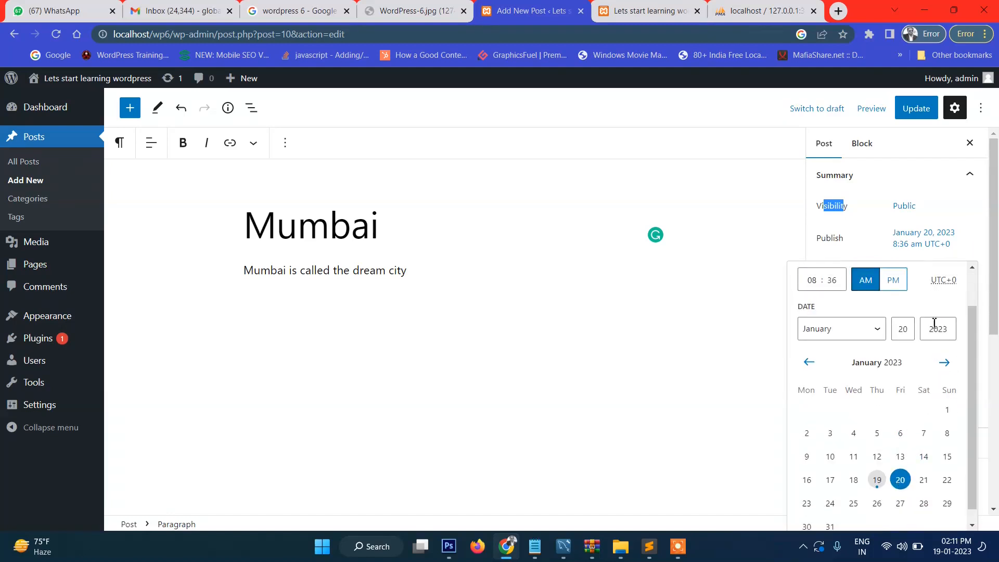
left_click(925, 110)
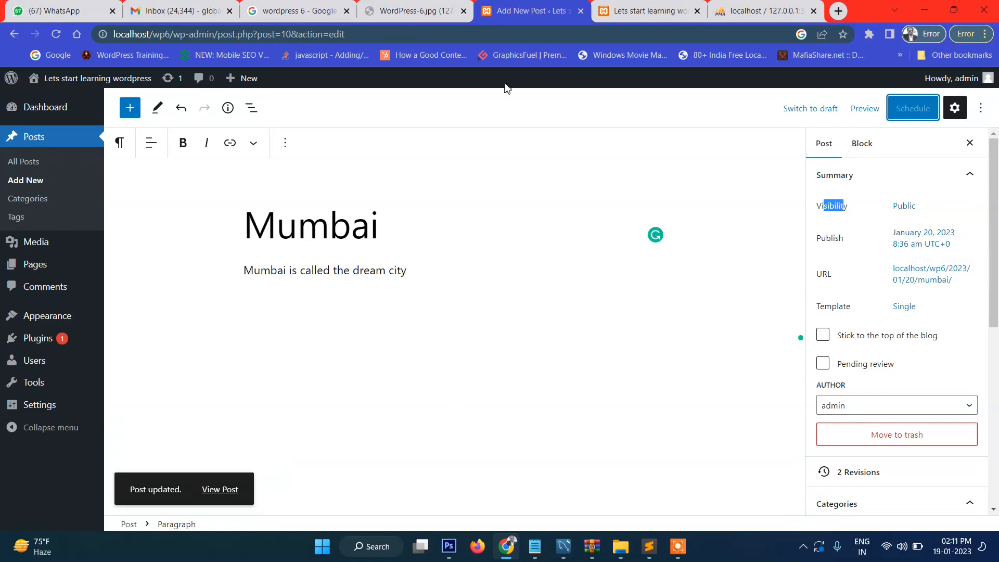
left_click(647, 10)
Step: Confirm the reloaded home page no longer lists the scheduled Mumbai post
scroll(146, 131, "up", 3)
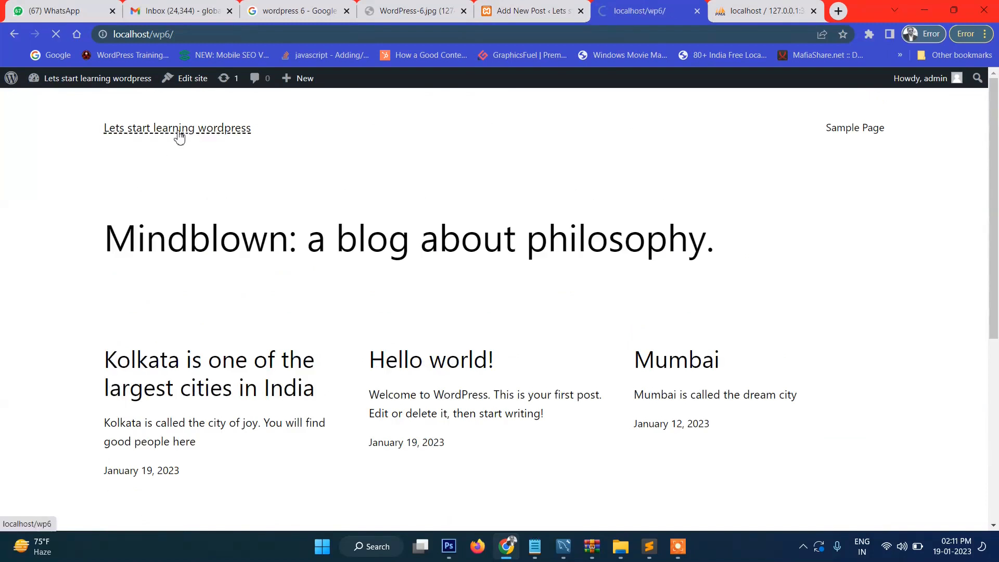
scroll(668, 383, "down", 1)
left_click(711, 295)
left_click_drag(706, 331, 723, 343)
left_click(723, 343)
left_click_drag(671, 295, 731, 357)
left_click(734, 359)
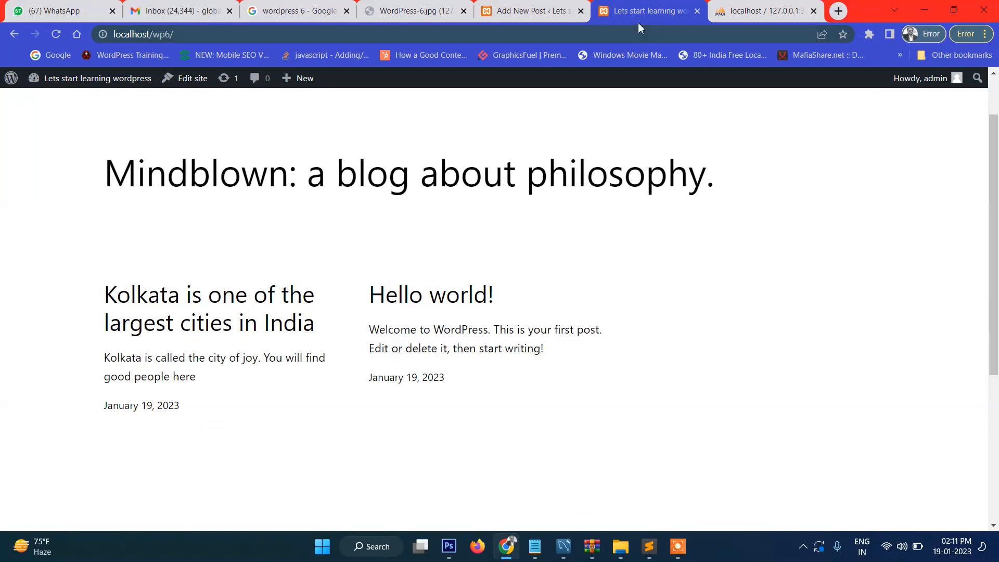
left_click(551, 11)
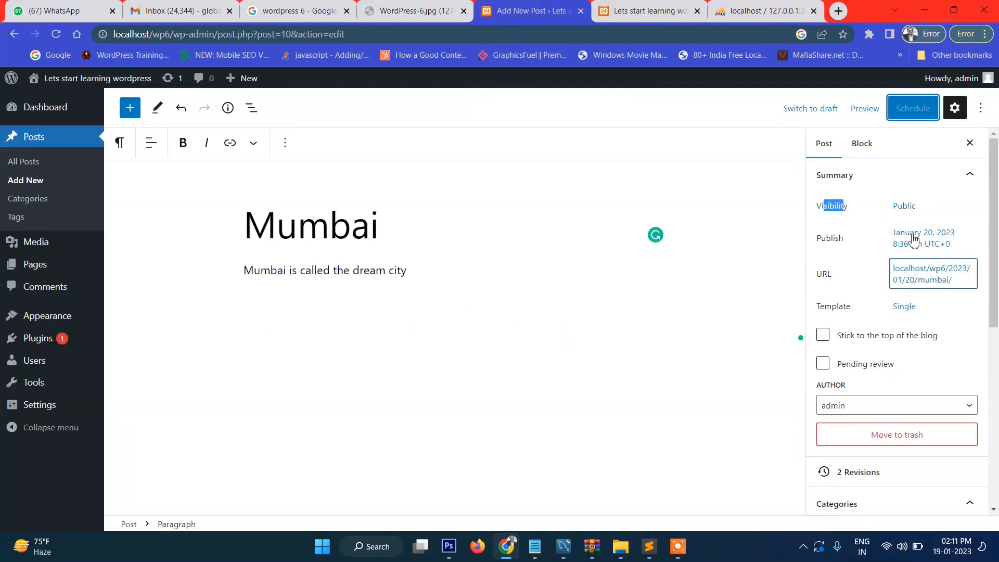
Step: Move the publish date back to January 19, 2023 and publish the Mumbai post
left_click(921, 247)
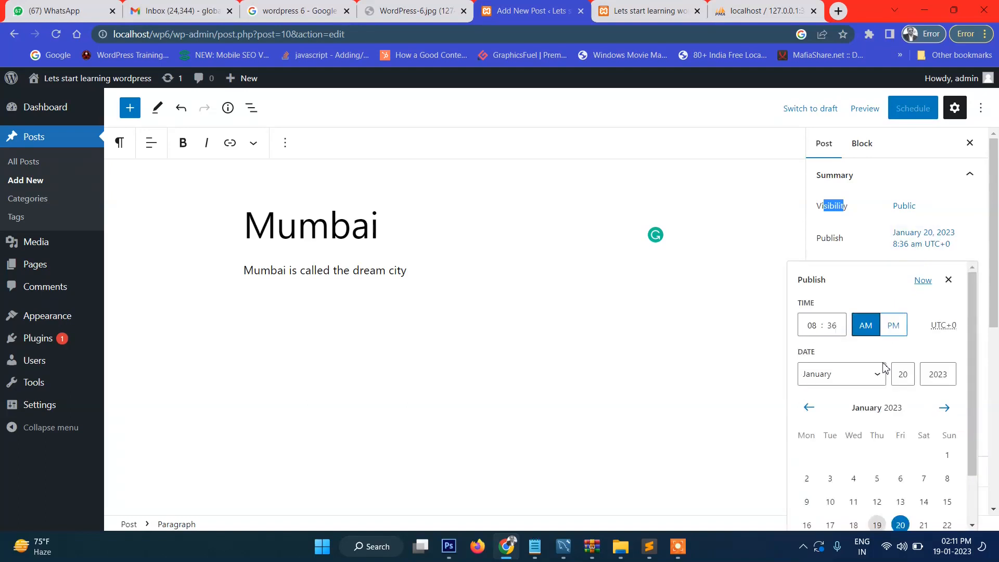
scroll(924, 400, "down", 1)
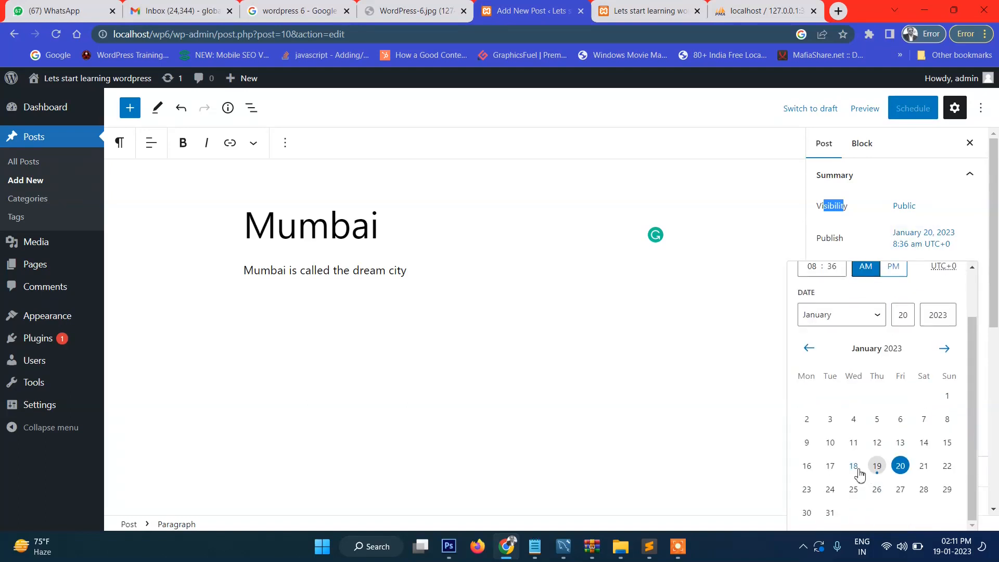
left_click(876, 467)
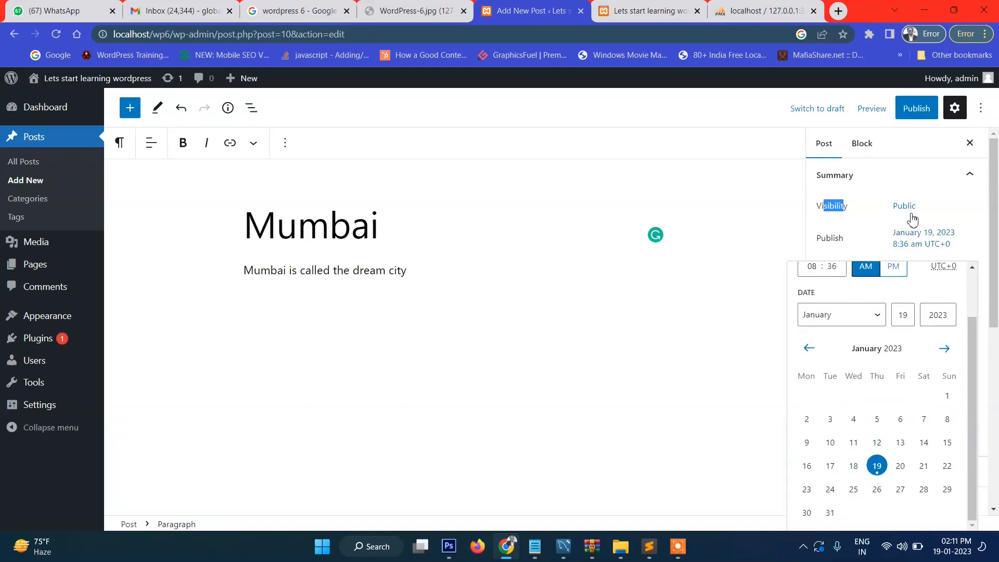
left_click(914, 107)
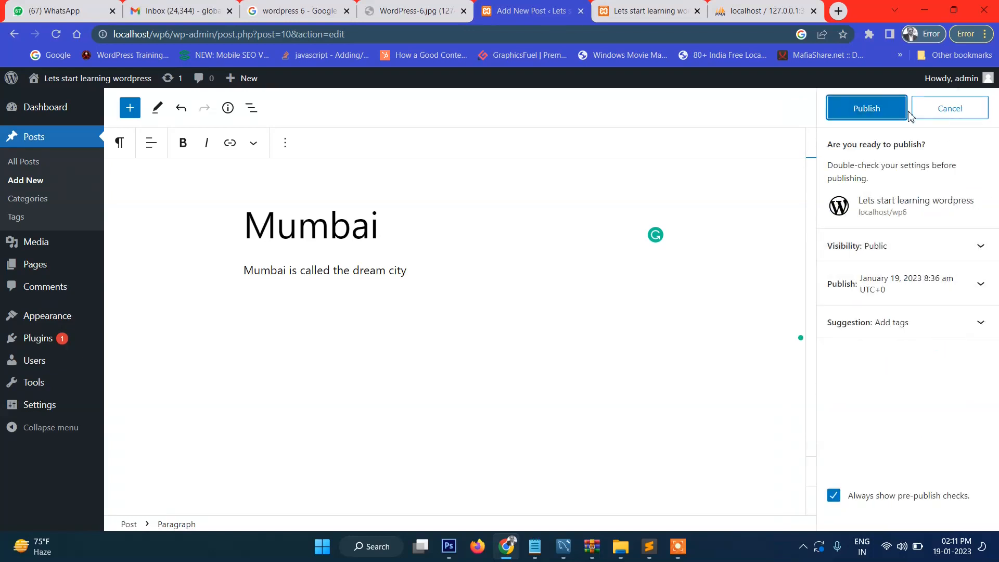
left_click(862, 107)
left_click(976, 110)
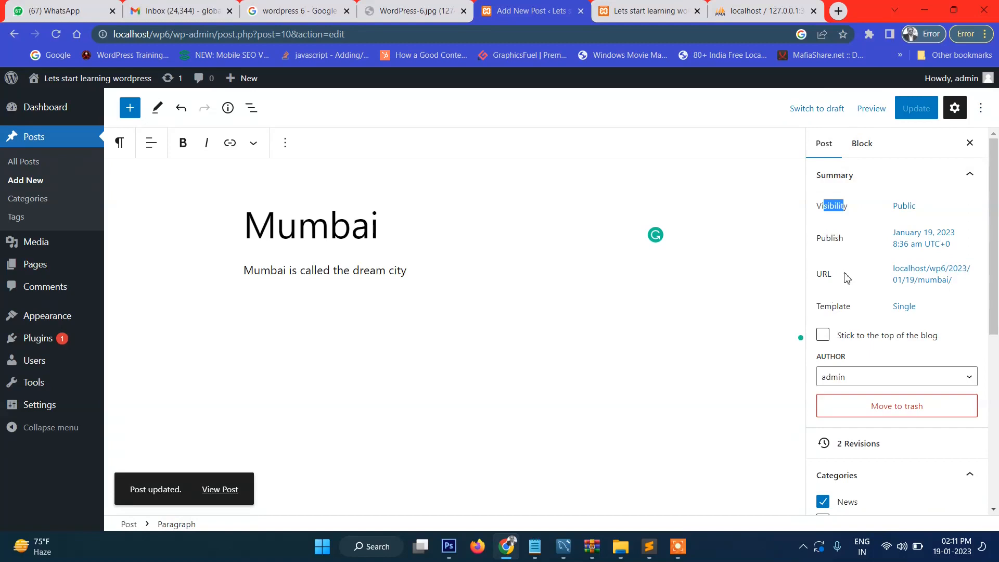
Step: Show the post's permalink settings, then reload the blog home page
left_click(935, 285)
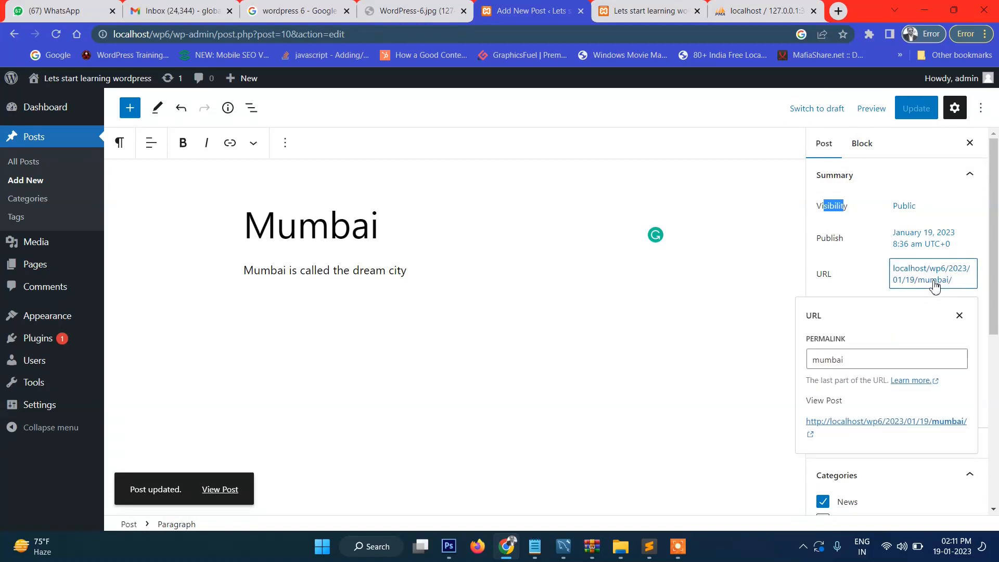
left_click(854, 361)
left_click(650, 11)
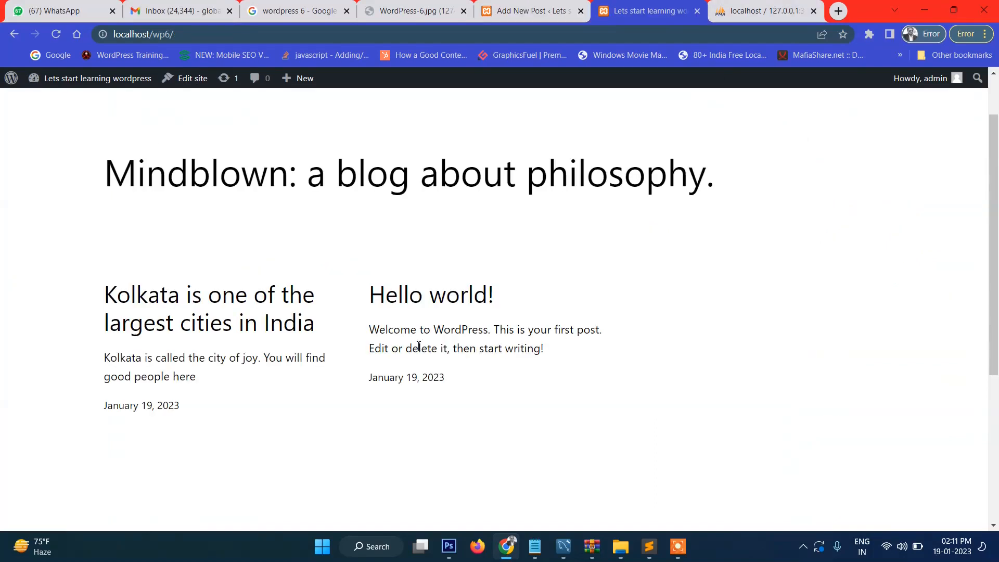
left_click(55, 34)
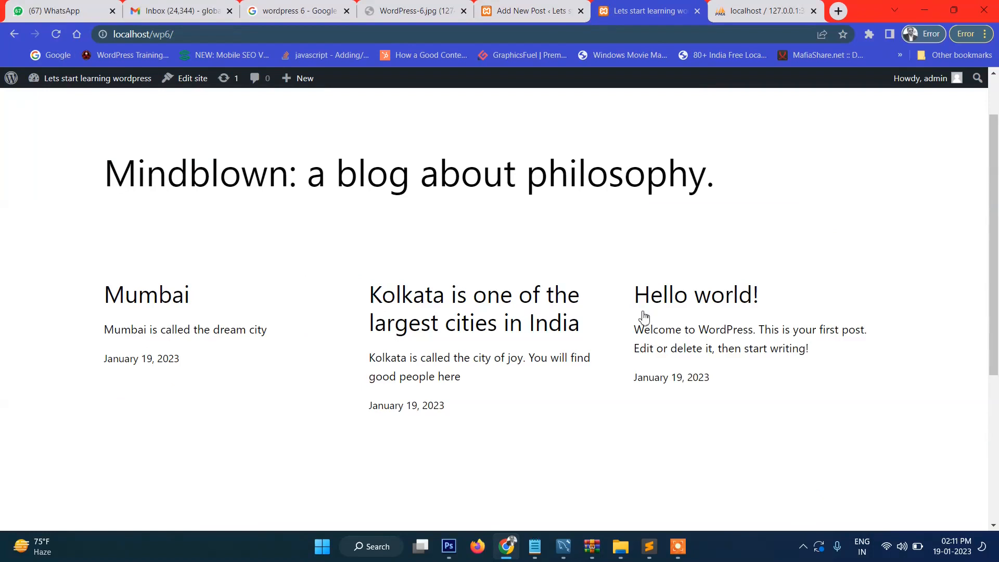
Step: Open the Hello world! and Mumbai posts and inspect the mumbai slug in the address
left_click(683, 301)
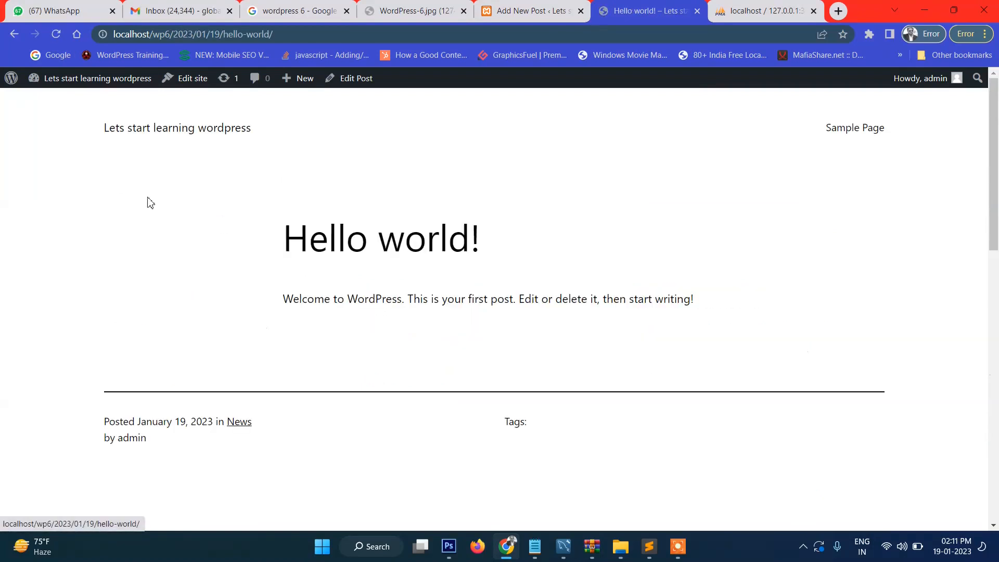
left_click(16, 41)
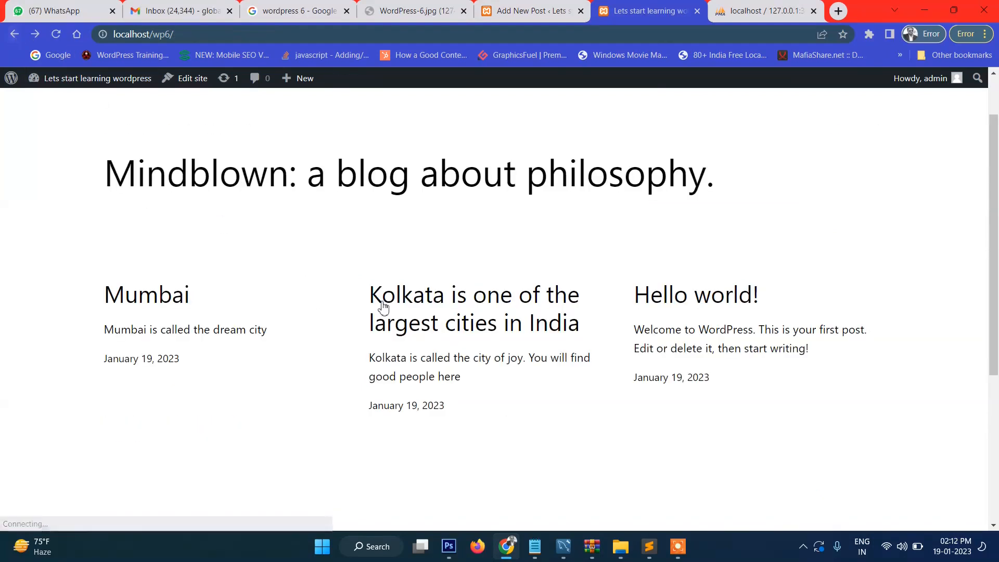
left_click(153, 297)
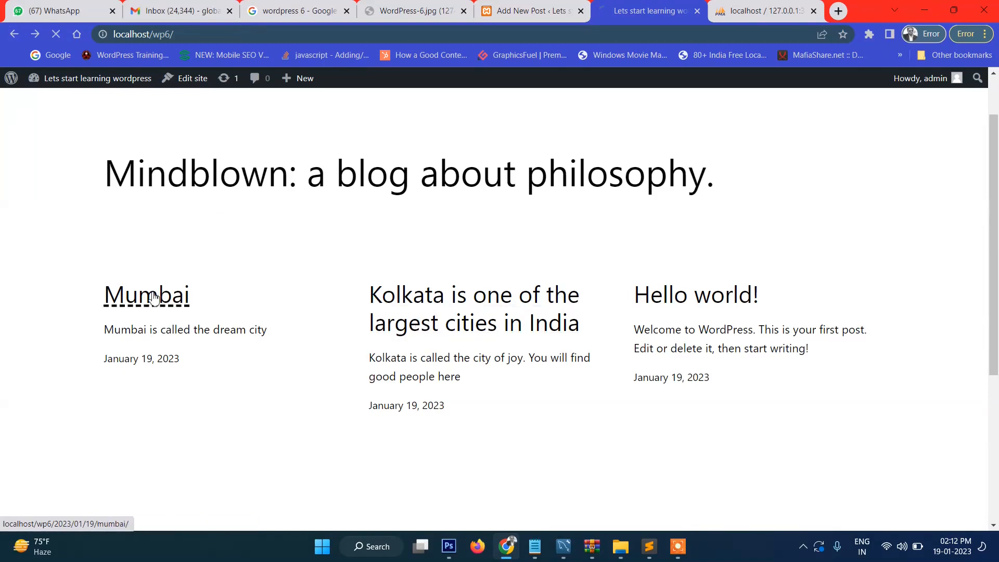
double_click(235, 39)
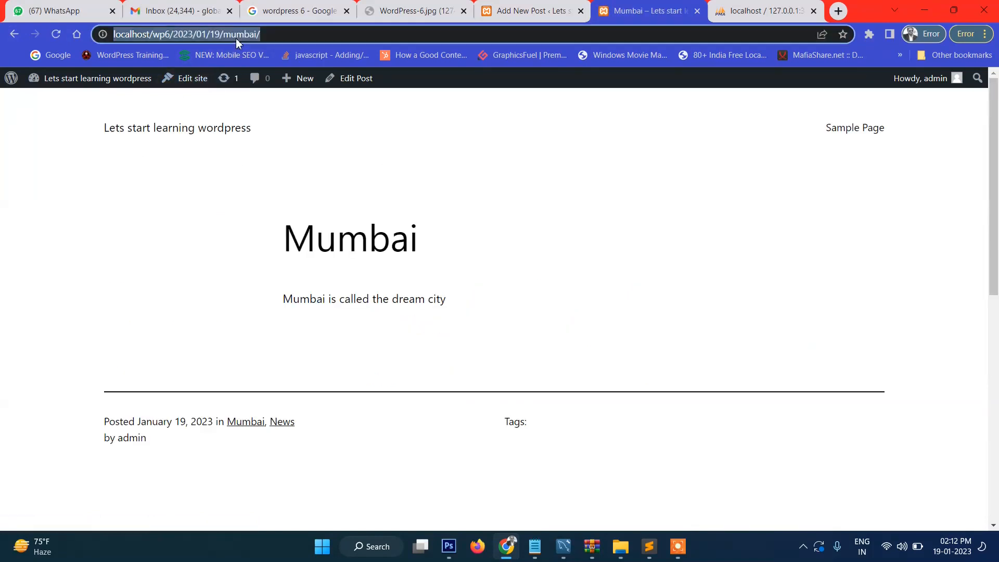
double_click(243, 39)
double_click(241, 38)
left_click(247, 39)
double_click(237, 35)
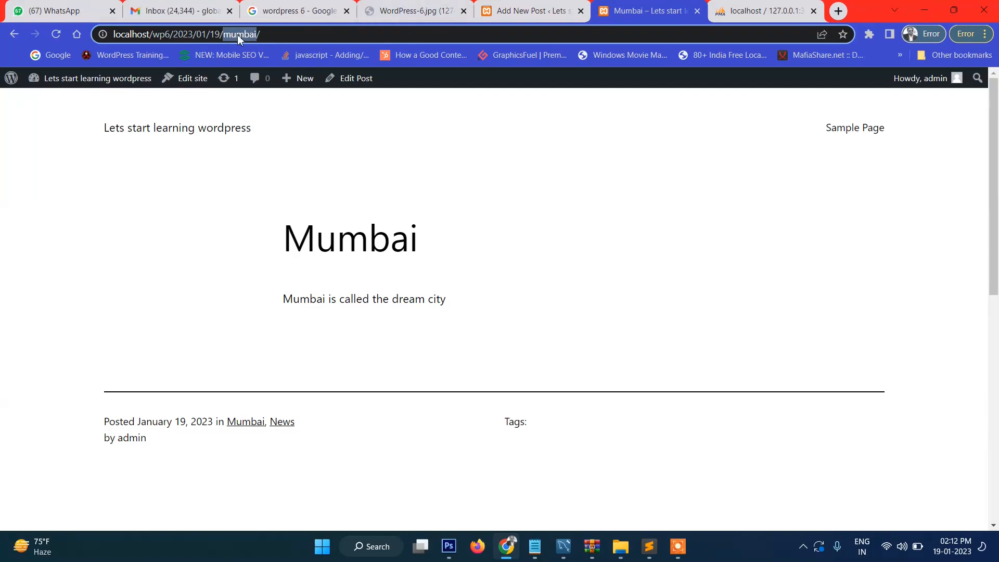
left_click(531, 10)
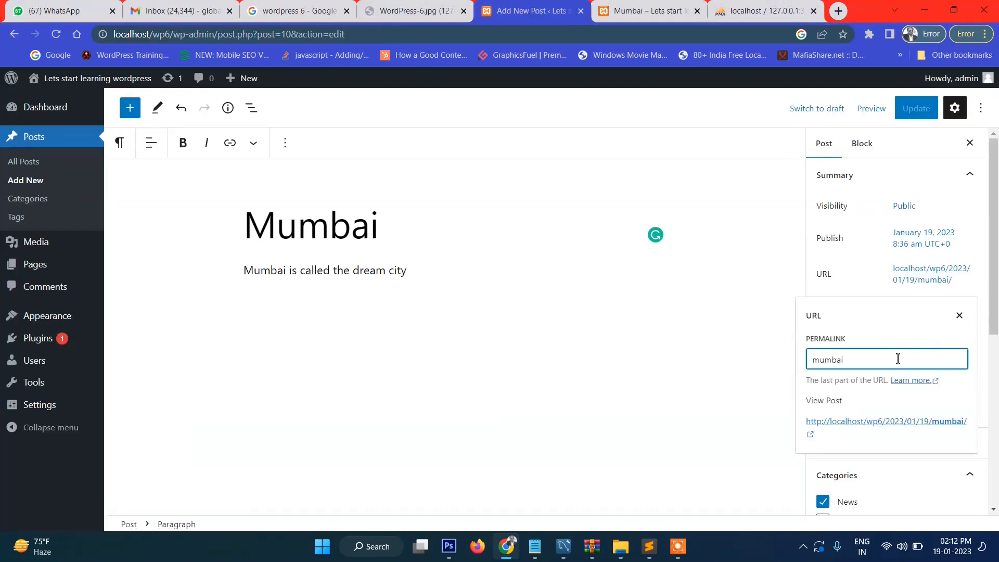
Step: Change the Mumbai post's permalink slug to mumbai-city and update the post
left_click_drag(857, 362, 809, 360)
left_click(865, 360)
type("-city")
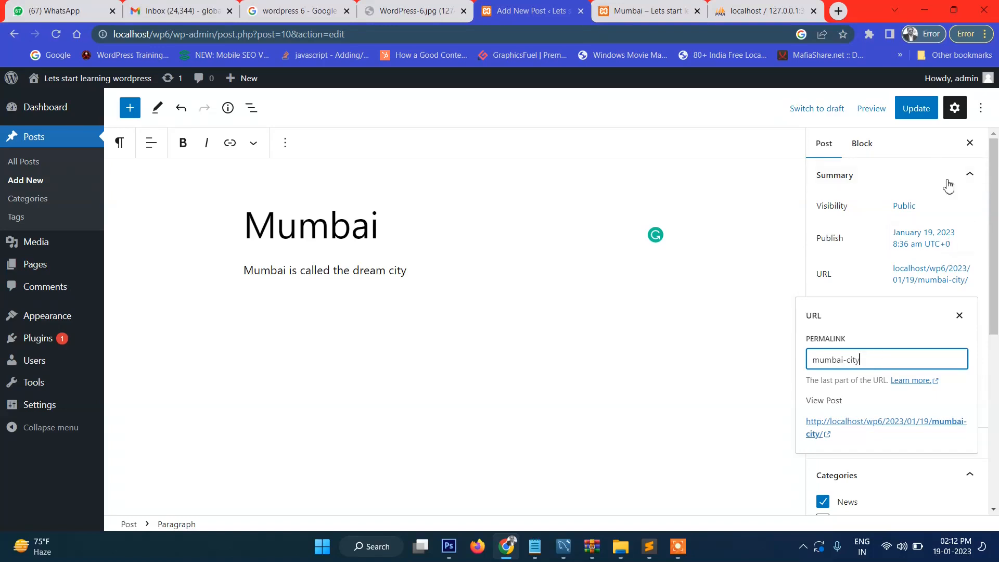
left_click(916, 108)
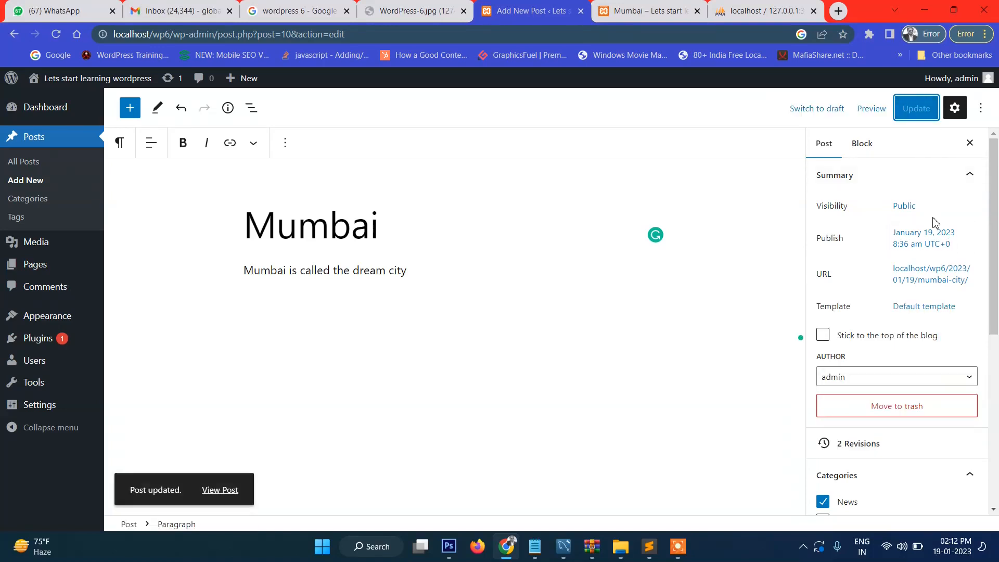
left_click(647, 10)
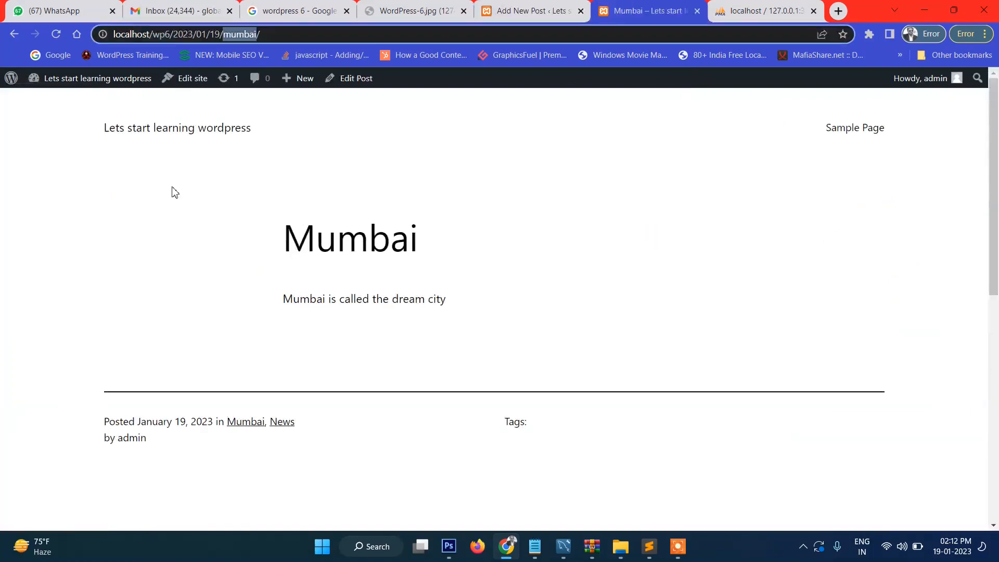
Step: View the Mumbai post at localhost/wp6/2023/01/19/mumbai-city/, then return to its editor
left_click(168, 134)
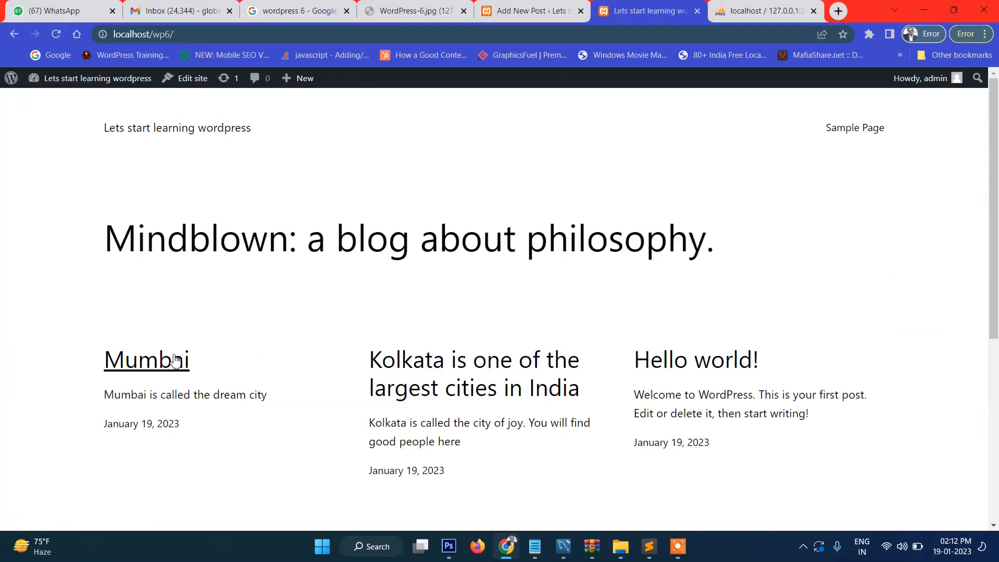
left_click(175, 363)
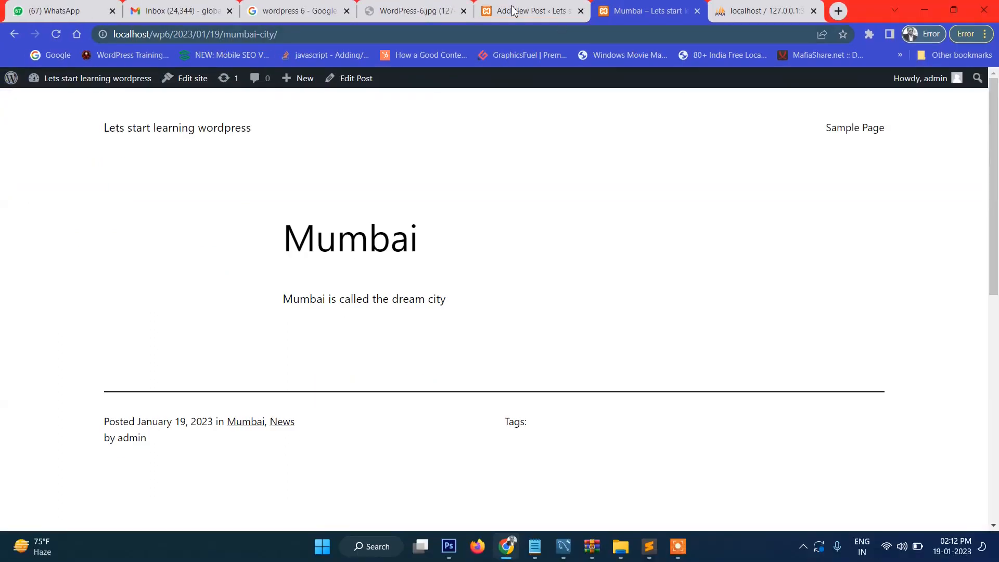
key("ctrl+shift+Tab")
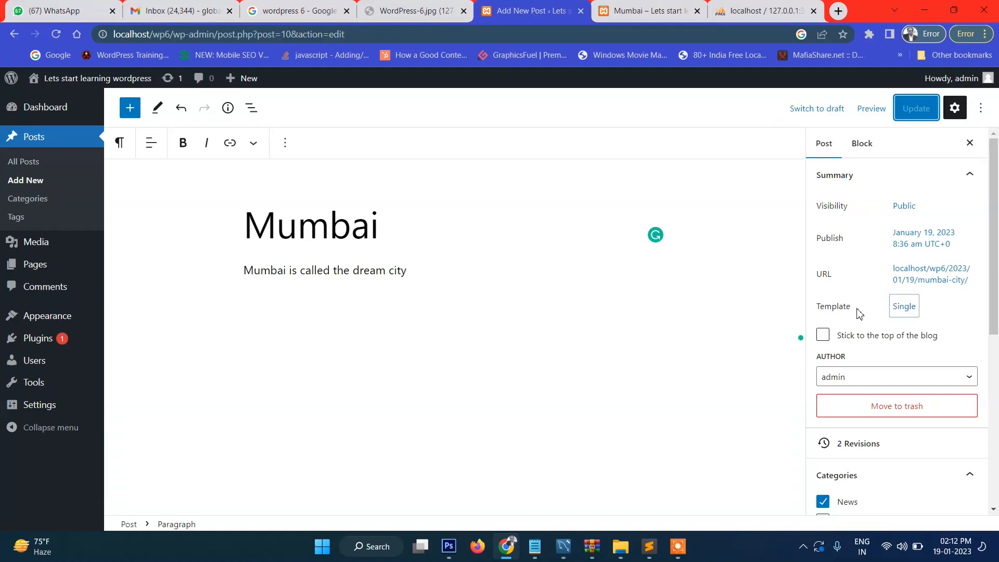
Step: Show the Mumbai post's template choices, Default template and Blank
left_click(902, 307)
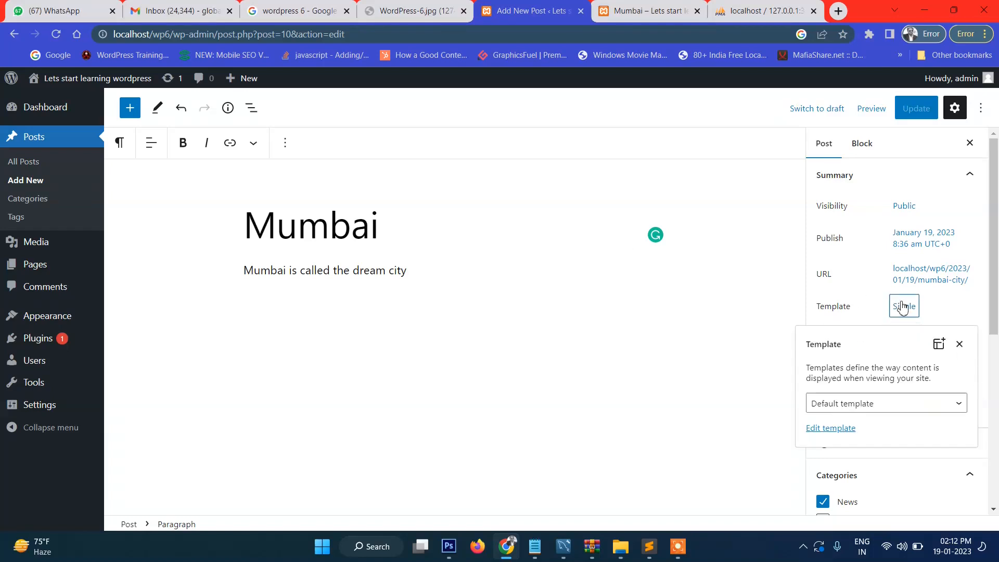
left_click(883, 405)
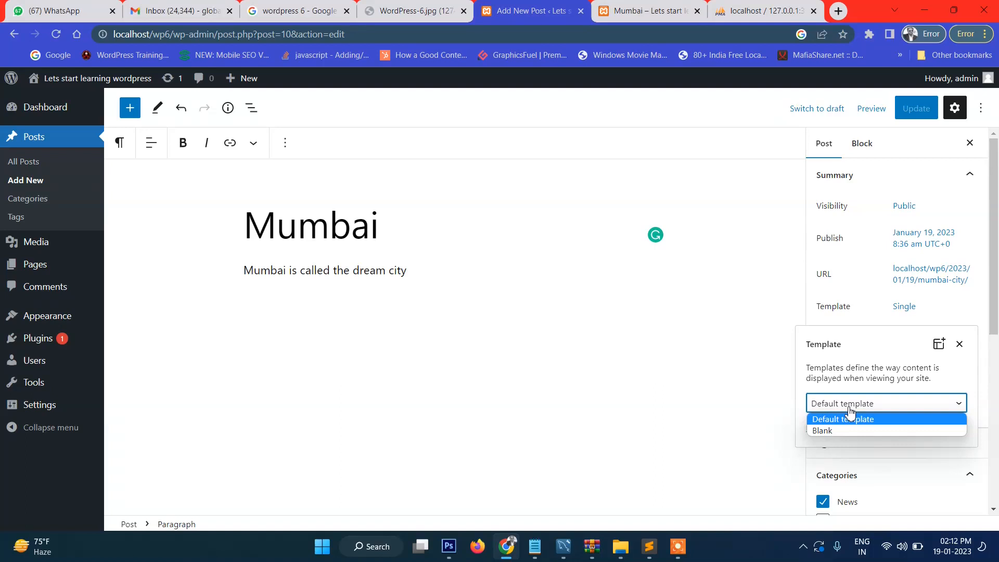
Step: Close the template chooser and expand the Mumbai post's Tags panel
left_click(959, 343)
scroll(965, 364, "down", 3)
scroll(963, 359, "down", 3)
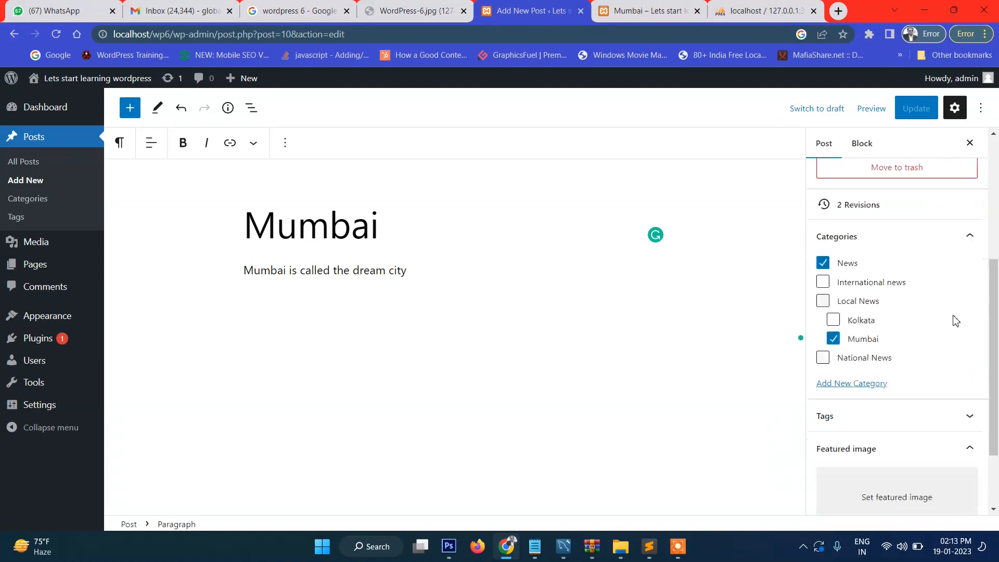
scroll(932, 306, "up", 1)
scroll(853, 343, "down", 1)
left_click(848, 326)
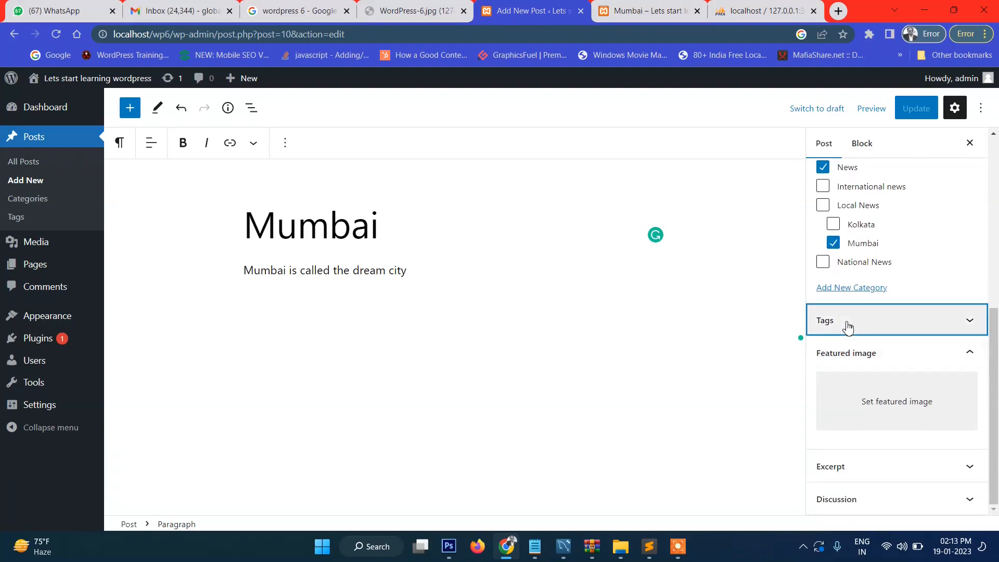
Step: Add the tags Warli, Juhu and Thane to the Mumbai post
left_click(840, 367)
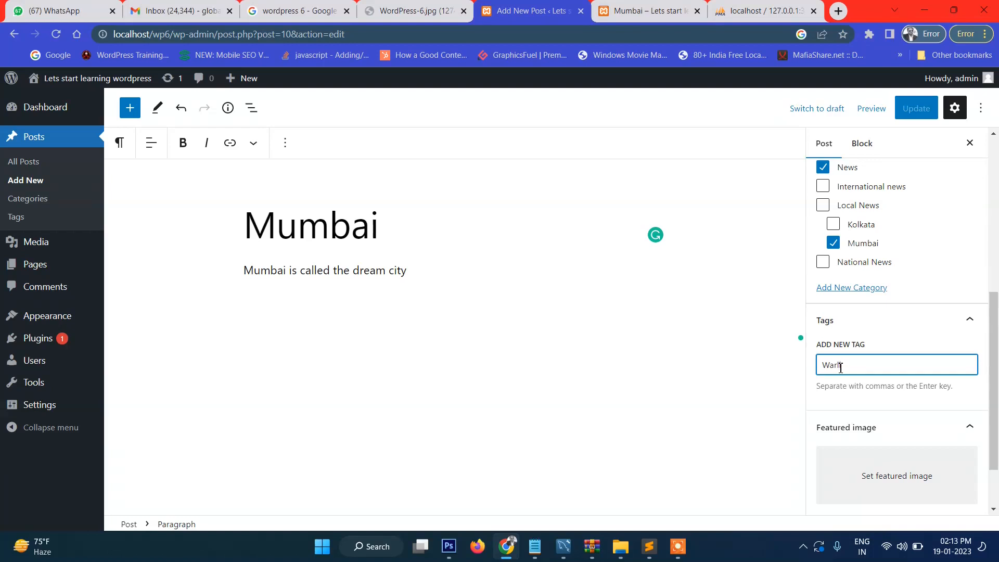
type("Warli")
key("Return")
type("Juhu")
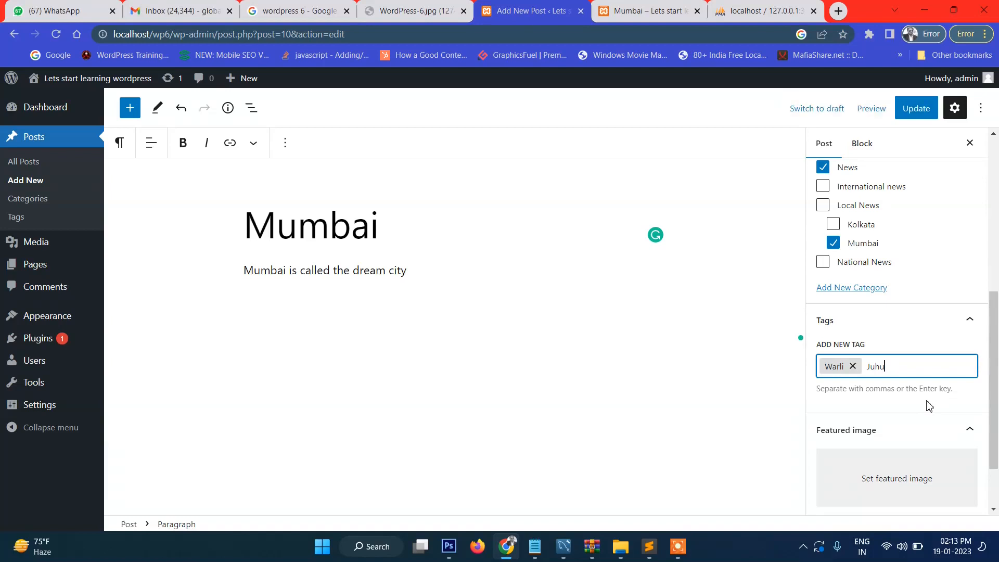
key("Return")
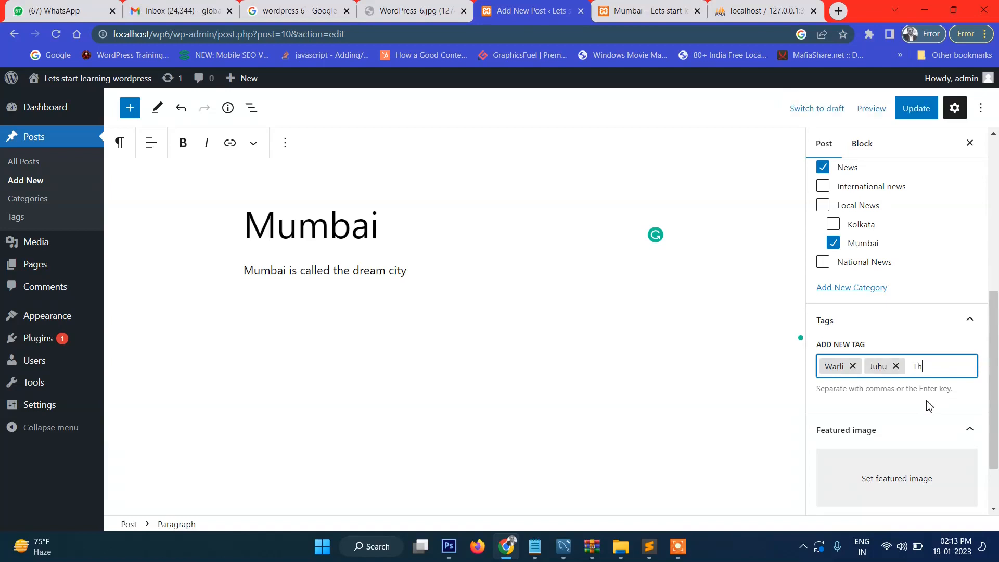
left_click(929, 405)
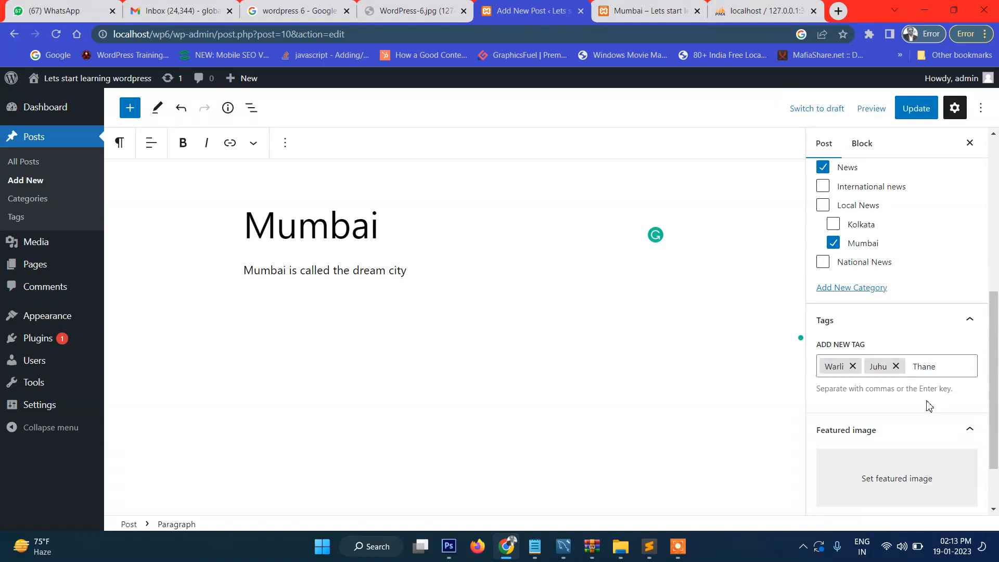
left_click(936, 366)
scroll(929, 338, "down", 2)
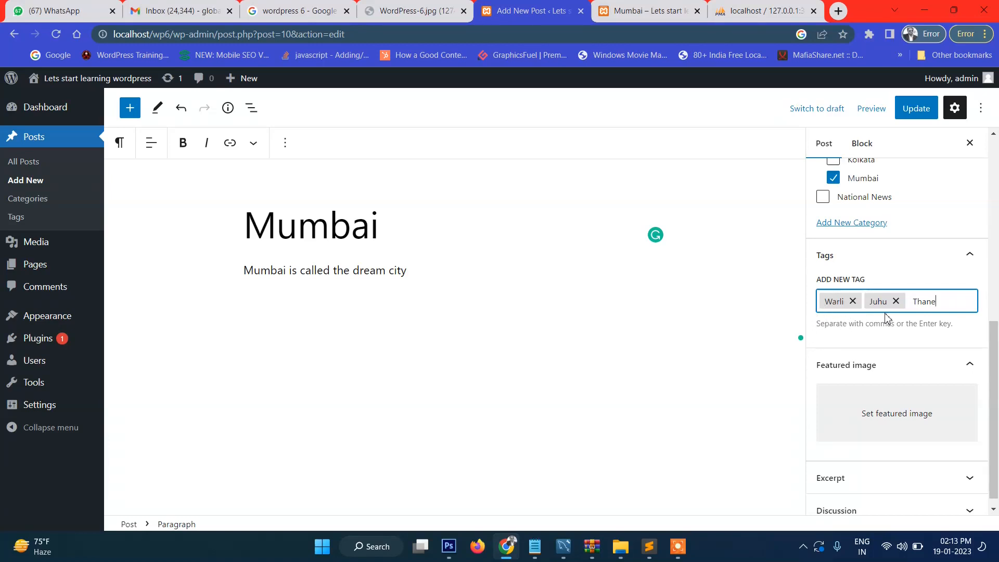
key("Return")
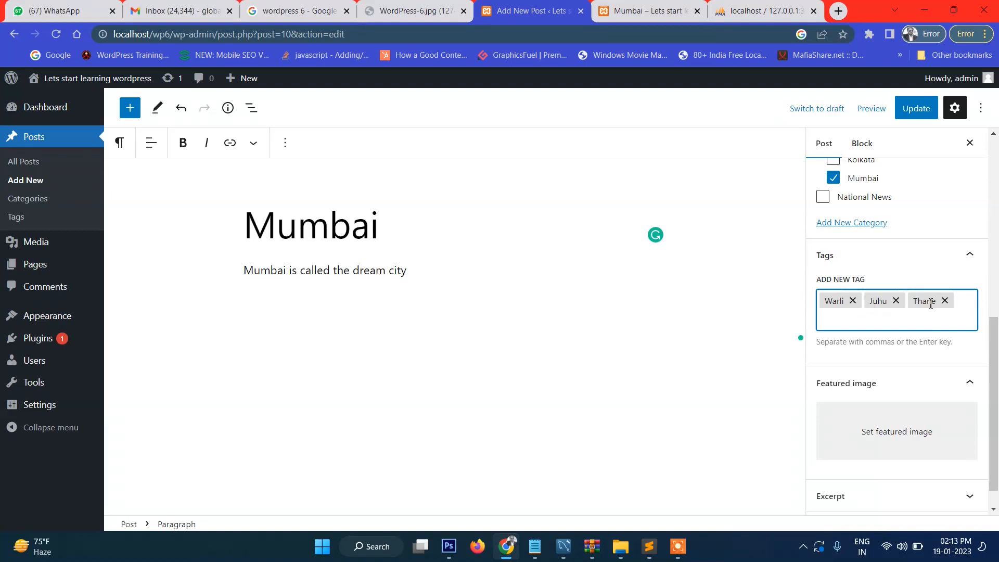
scroll(930, 304, "down", 1)
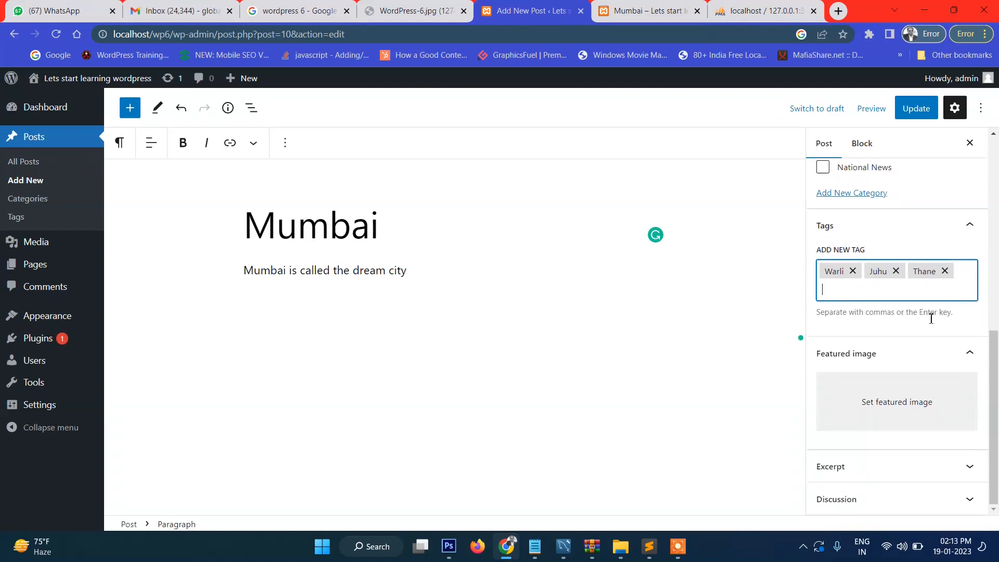
Step: Open the featured image uploader and browse the computer to the C: drive
left_click(891, 400)
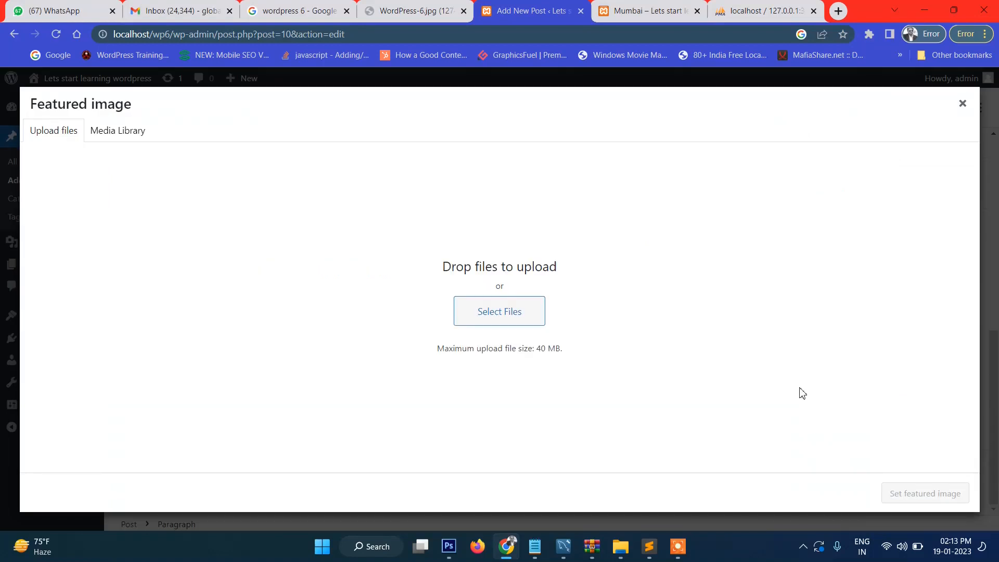
left_click(523, 312)
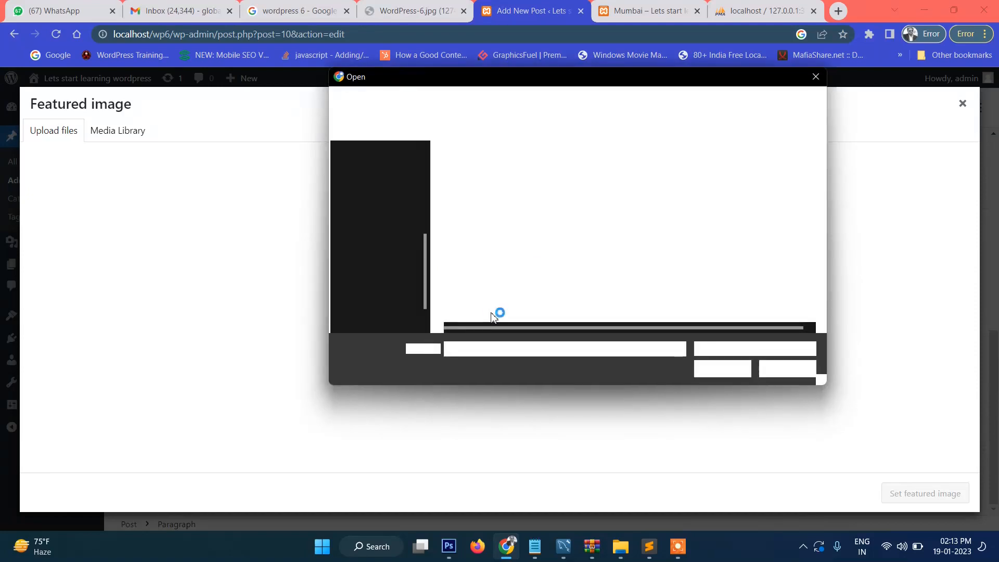
scroll(397, 218, "down", 3)
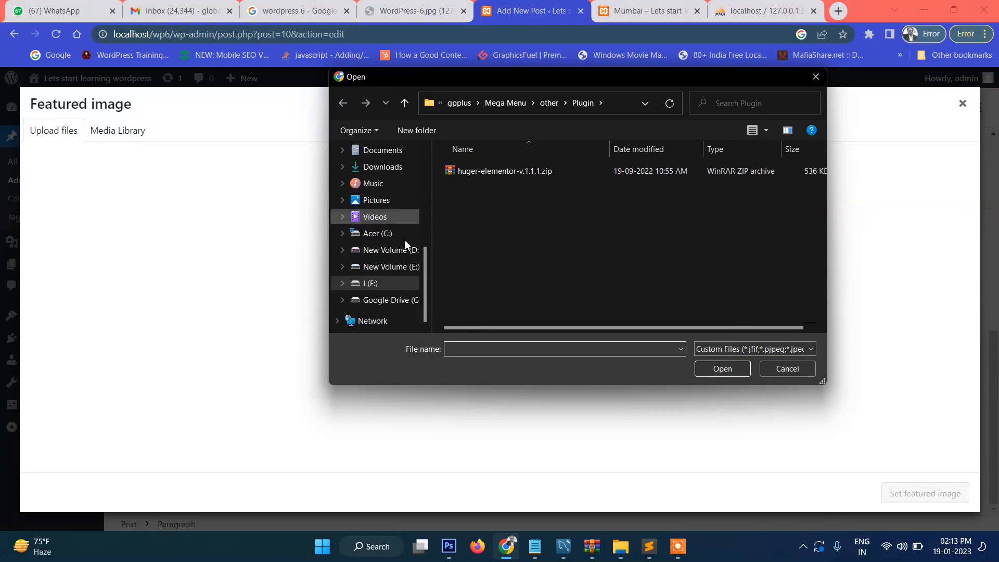
scroll(408, 271, "up", 1)
scroll(405, 270, "down", 1)
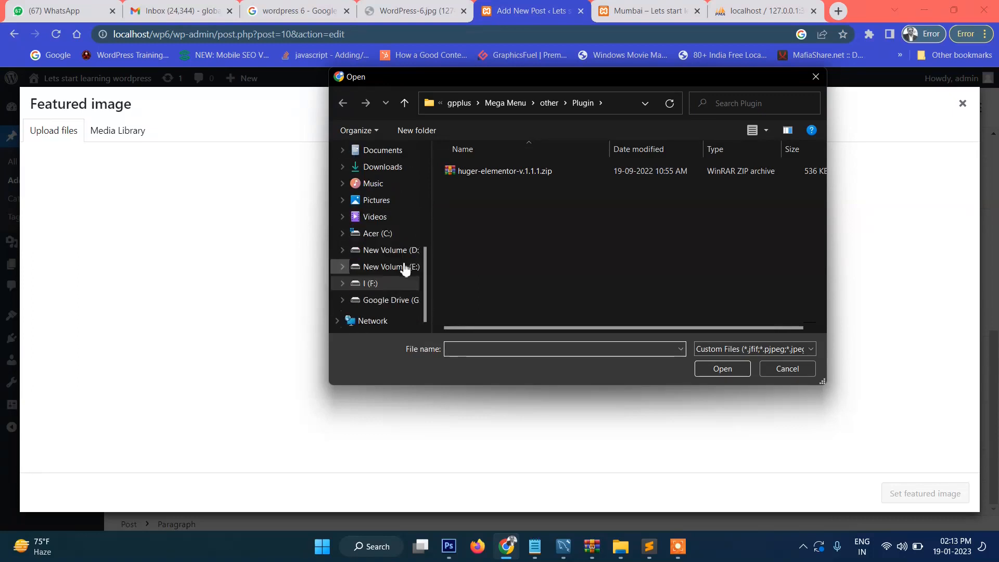
left_click(382, 234)
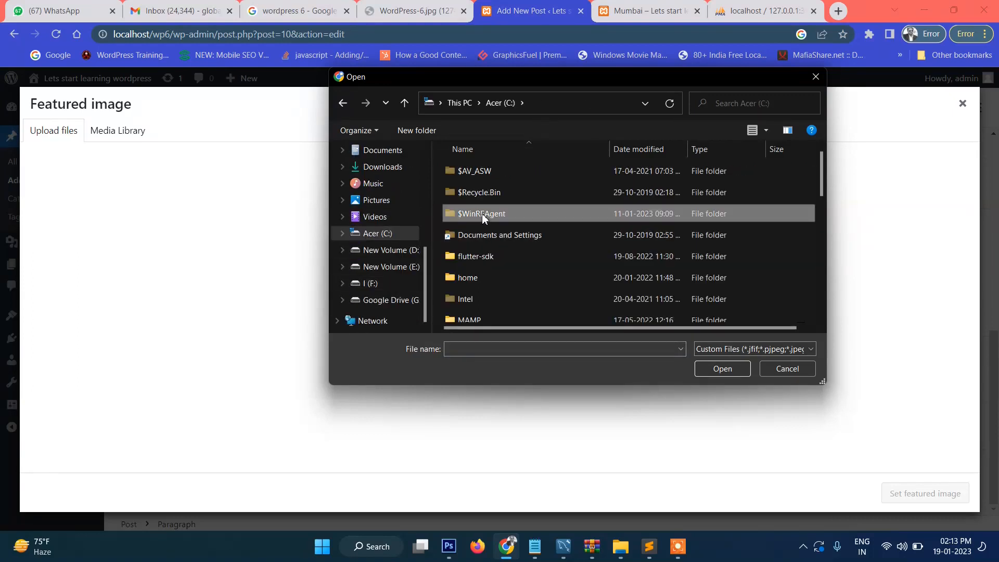
Step: Upload img100.jpg from C:\Windows\Web\Screen and set it as the featured image
scroll(525, 226, "down", 5)
double_click(454, 229)
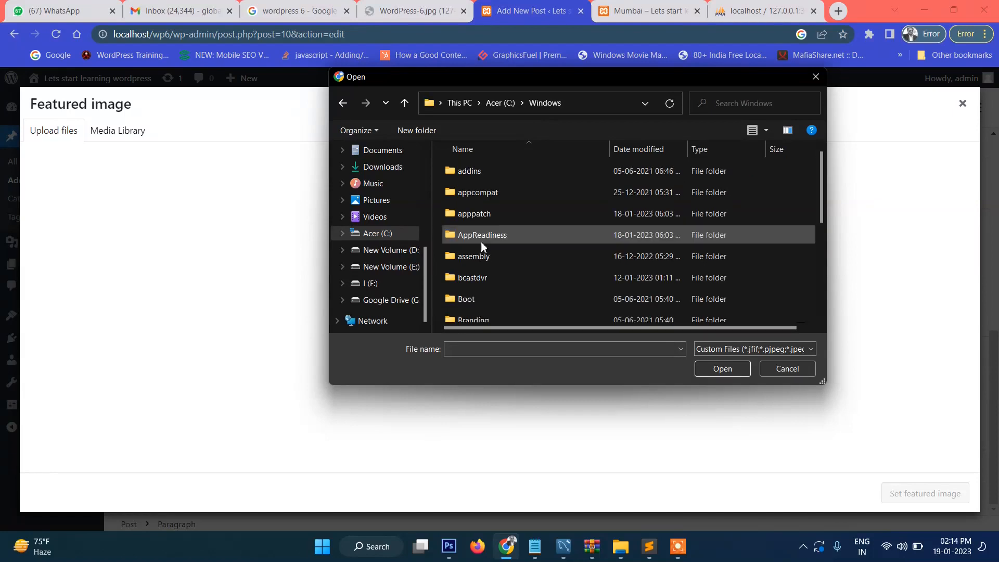
scroll(484, 224, "down", 20)
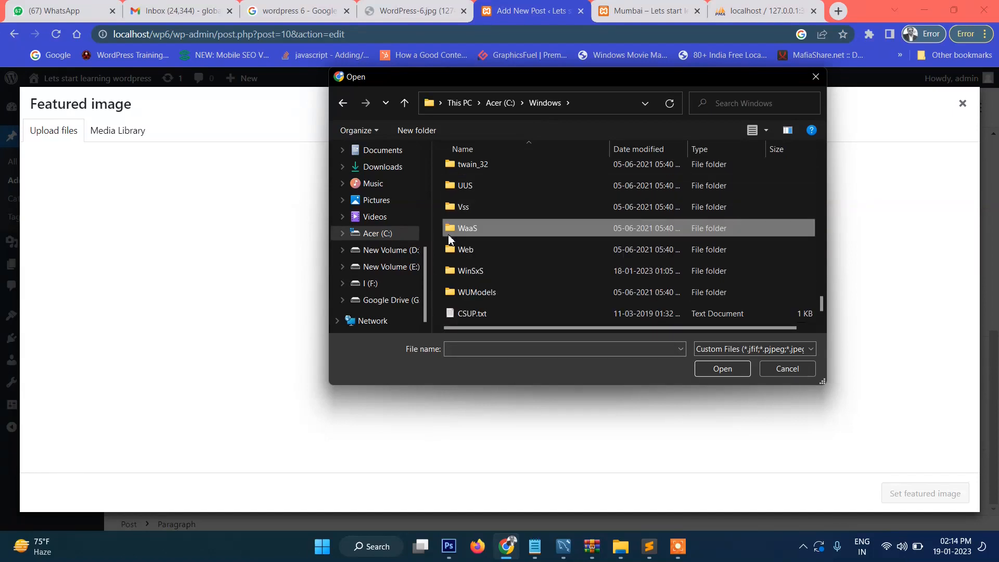
double_click(451, 249)
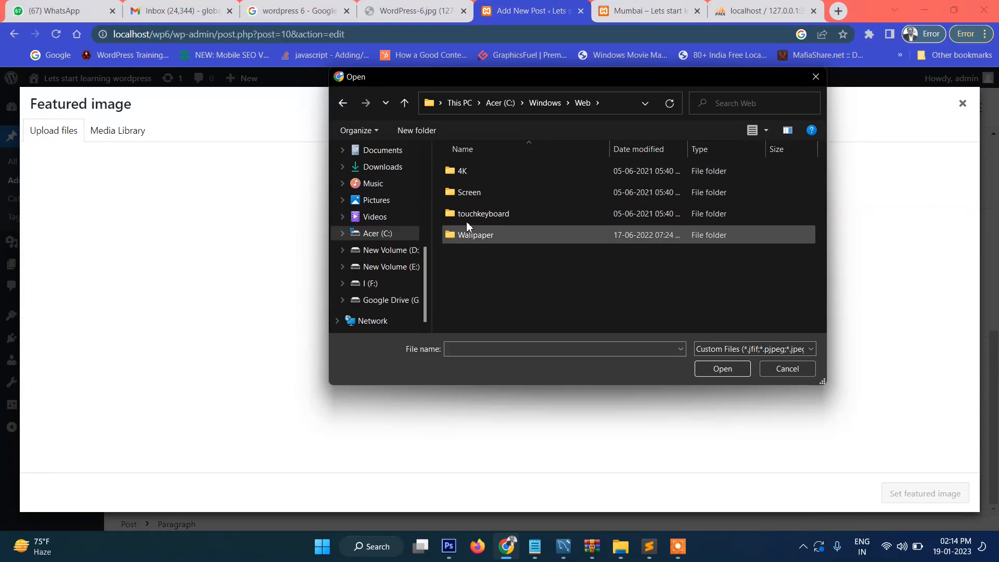
double_click(459, 193)
left_click(476, 198)
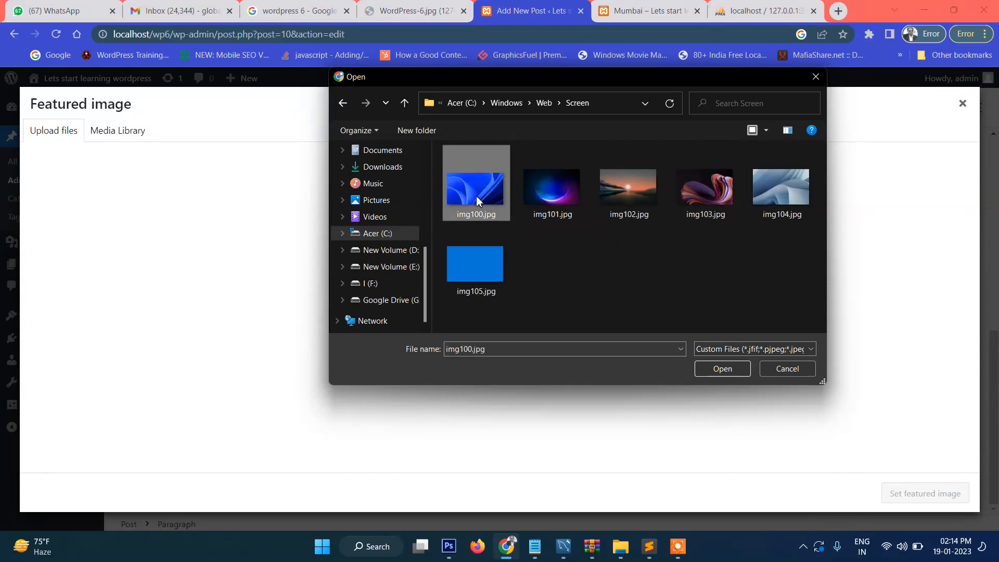
left_click(699, 370)
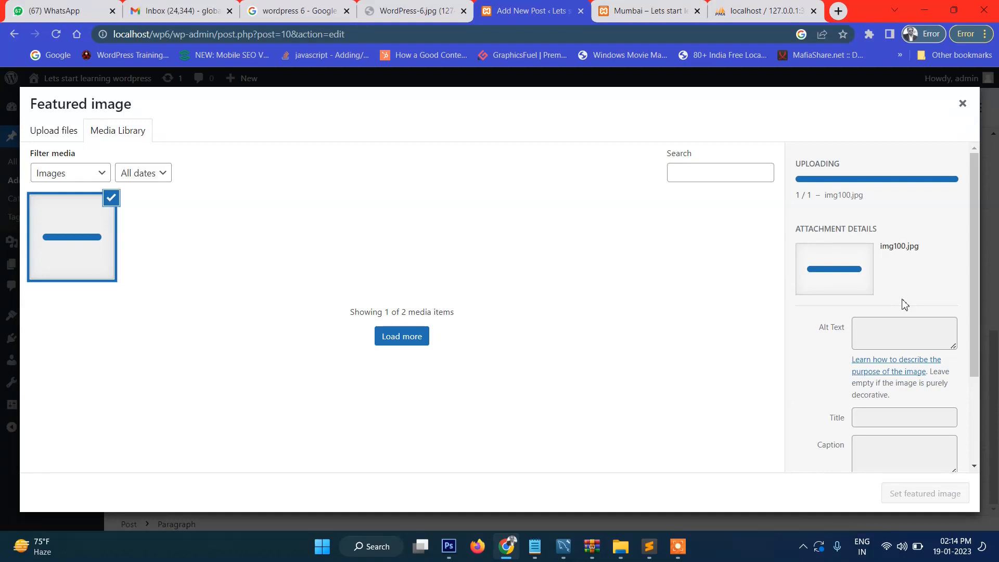
scroll(904, 312, "down", 2)
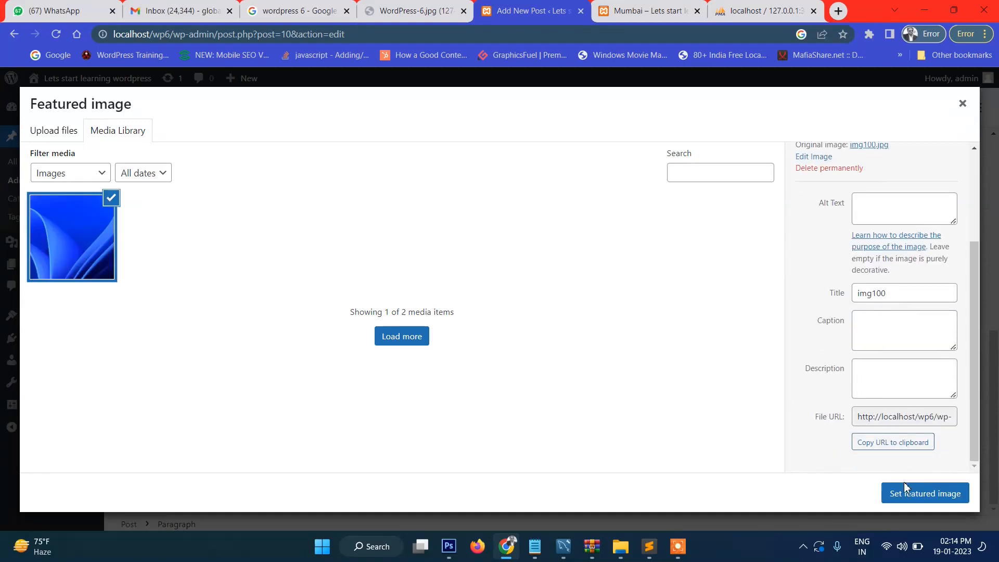
left_click(906, 498)
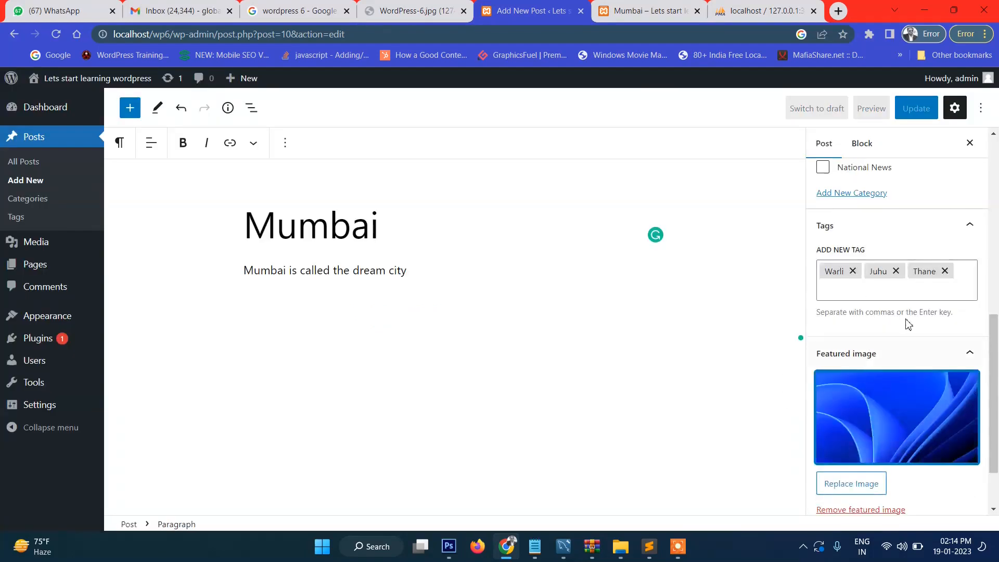
Step: Update the Mumbai post and check its blue featured image on the home page
left_click(920, 111)
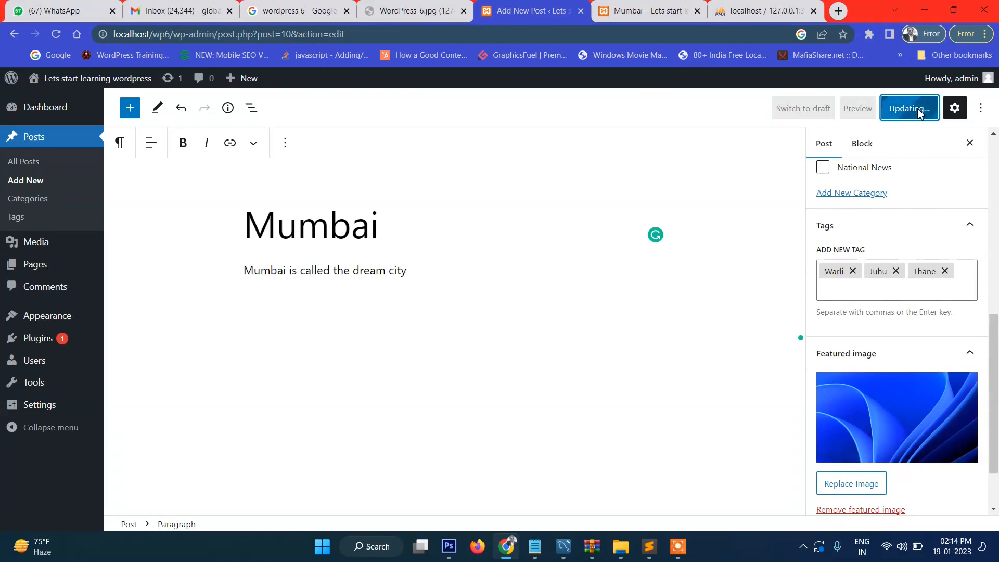
left_click(645, 11)
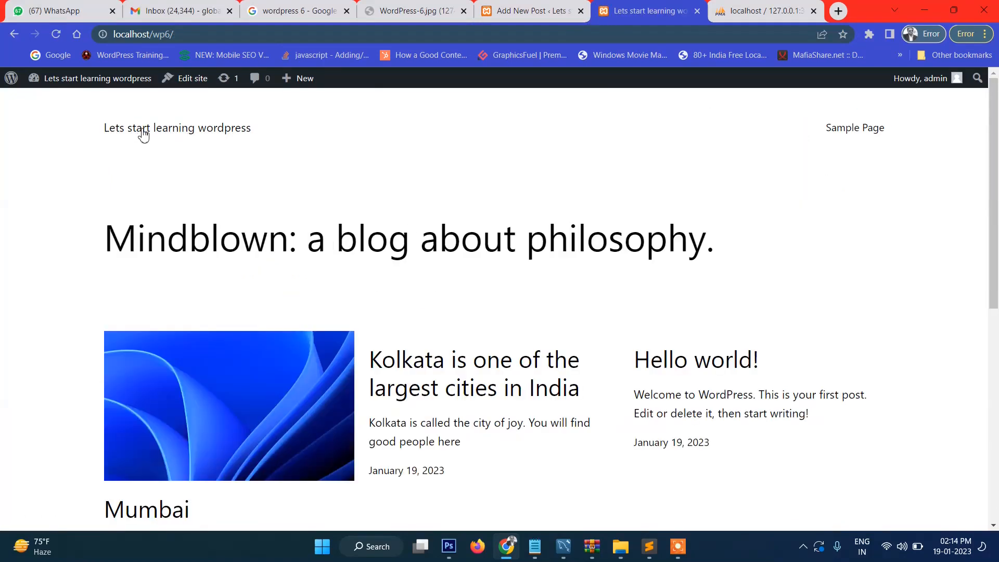
scroll(328, 326, "down", 3)
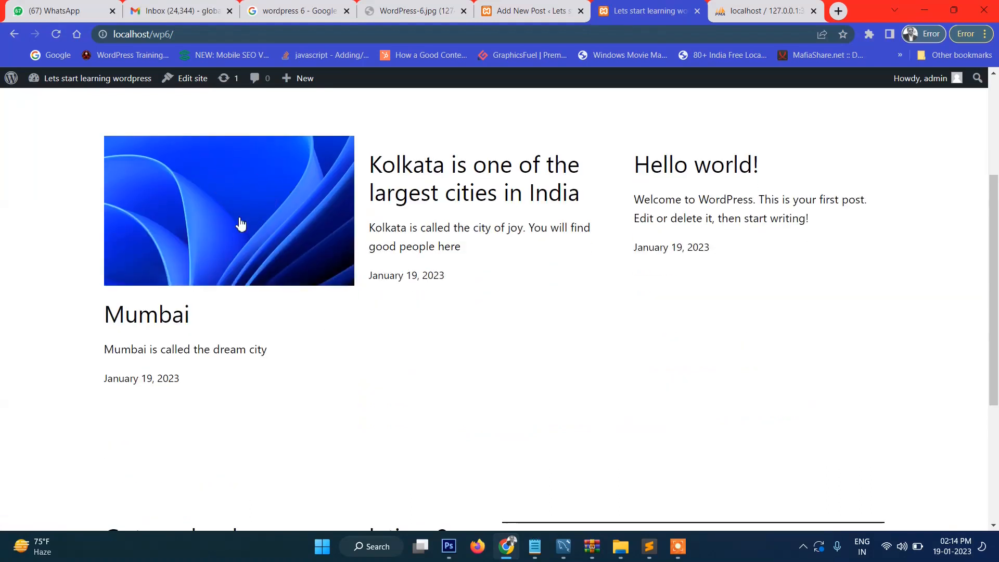
scroll(290, 225, "up", 3)
scroll(286, 229, "down", 3)
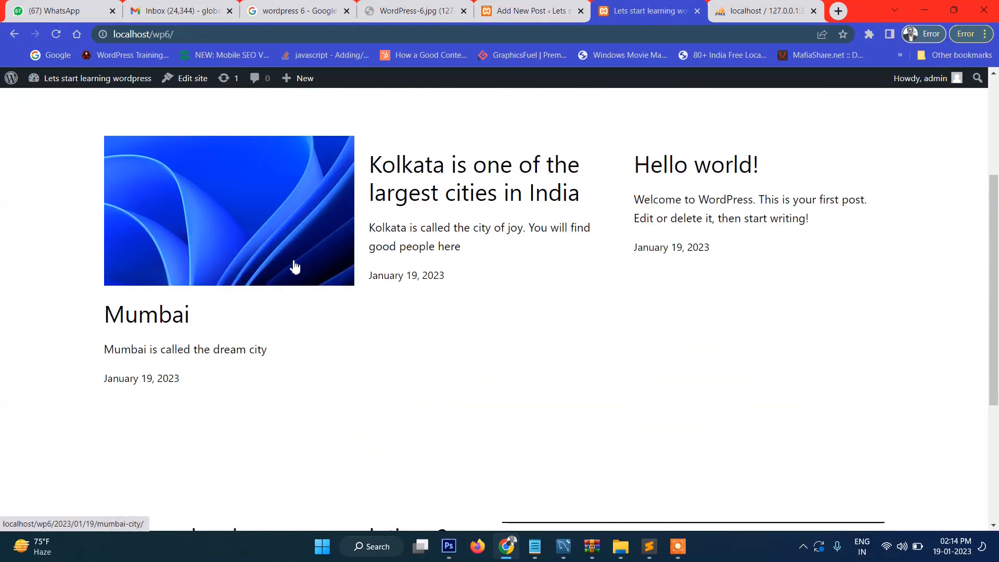
Step: Back in the post editor, expand the Excerpt panel and start an excerpt
left_click(530, 13)
scroll(905, 292, "down", 2)
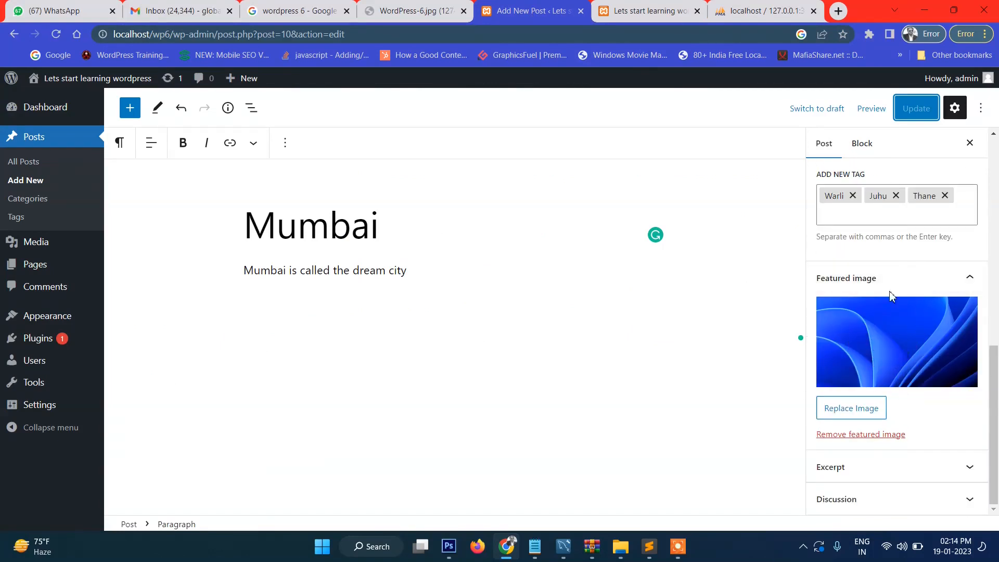
left_click(885, 471)
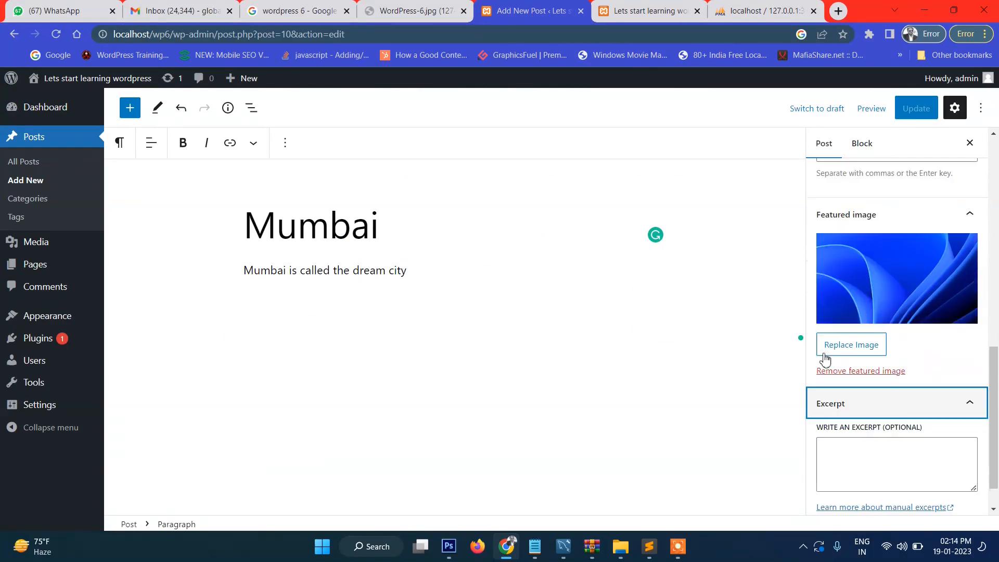
left_click(933, 478)
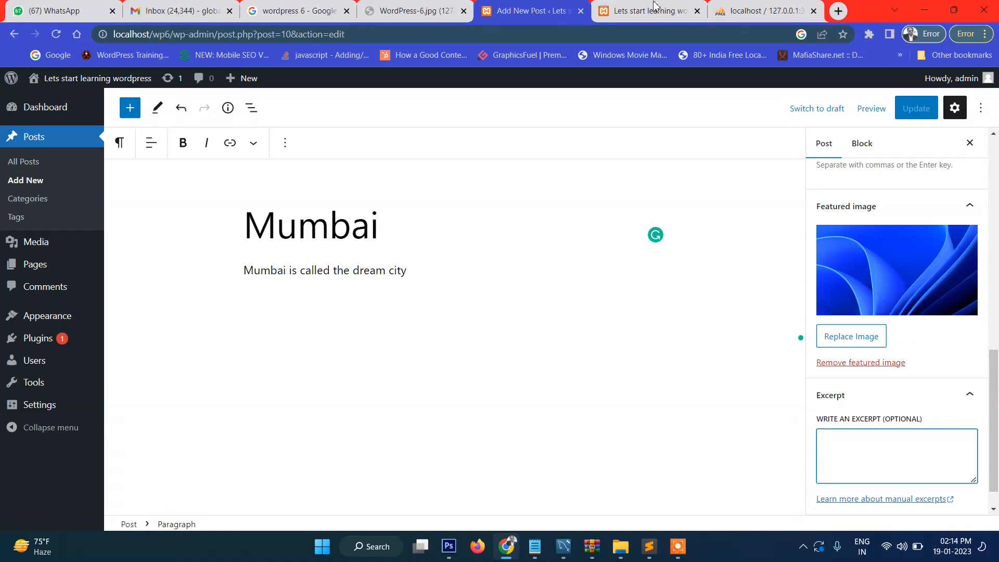
Step: Search mumbai, select the Wikipedia article's opening paragraphs, and return to the post editor
left_click(835, 12)
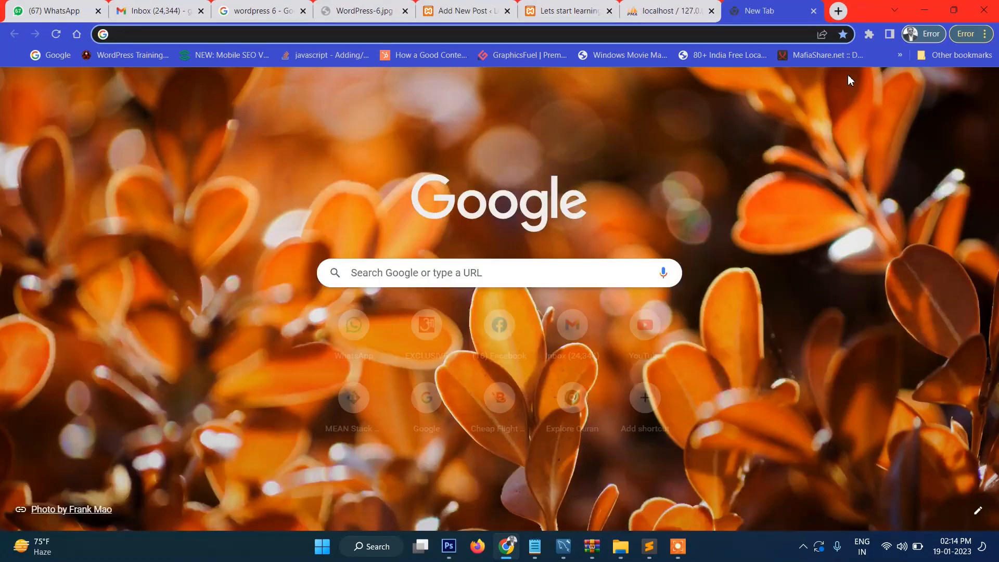
type("mumbai")
key("Return")
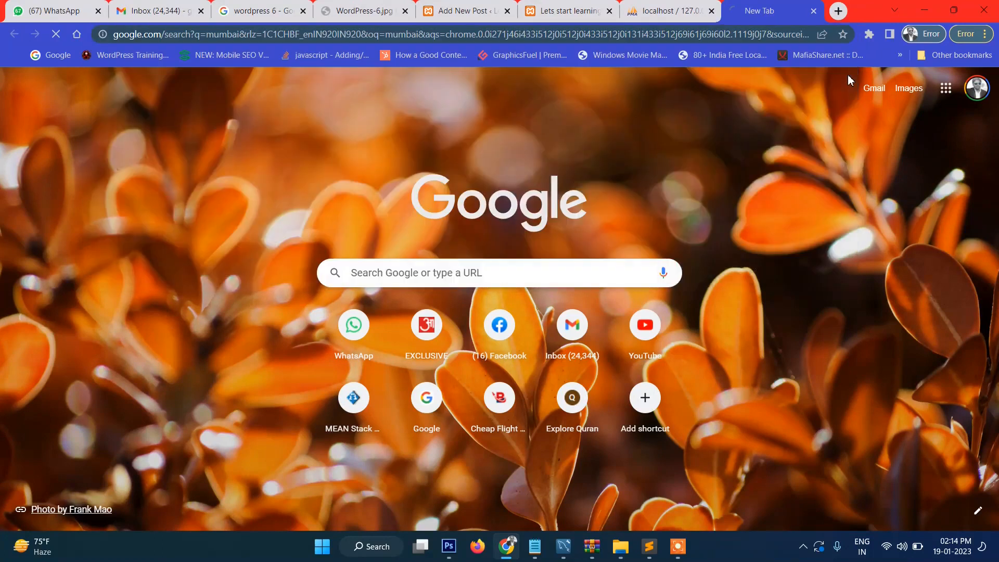
left_click(167, 225)
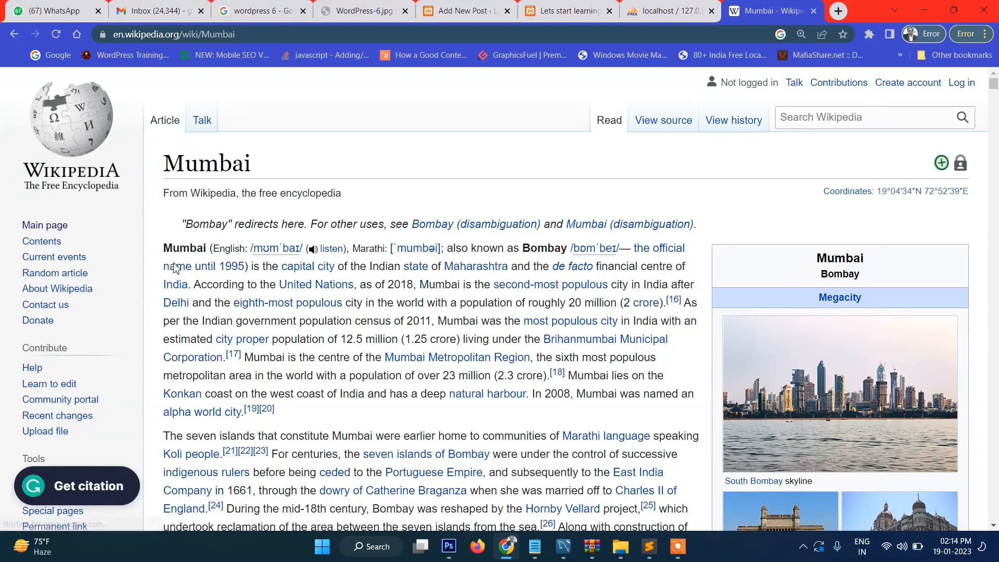
left_click_drag(164, 248, 317, 436)
left_click(671, 11)
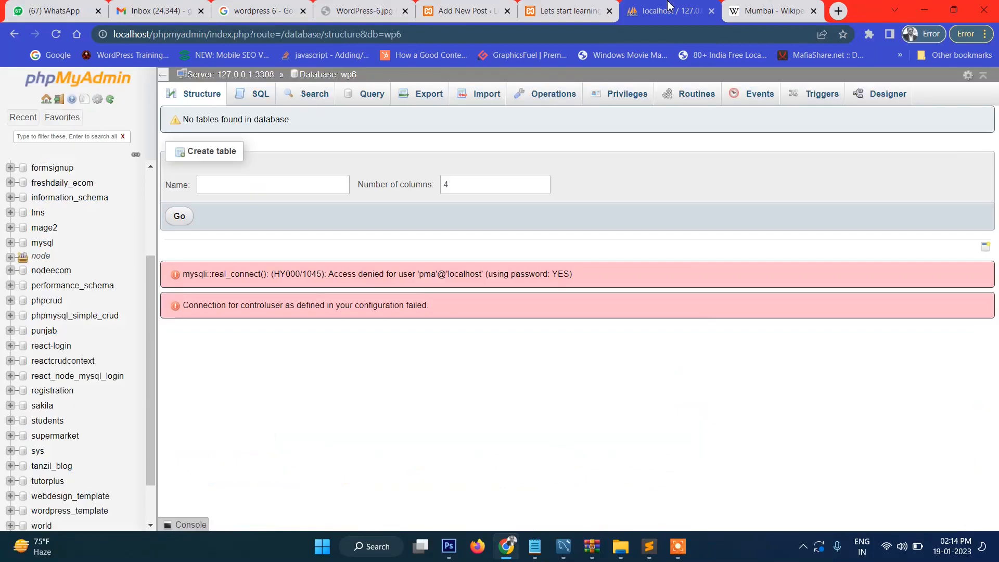
left_click(578, 10)
left_click(463, 11)
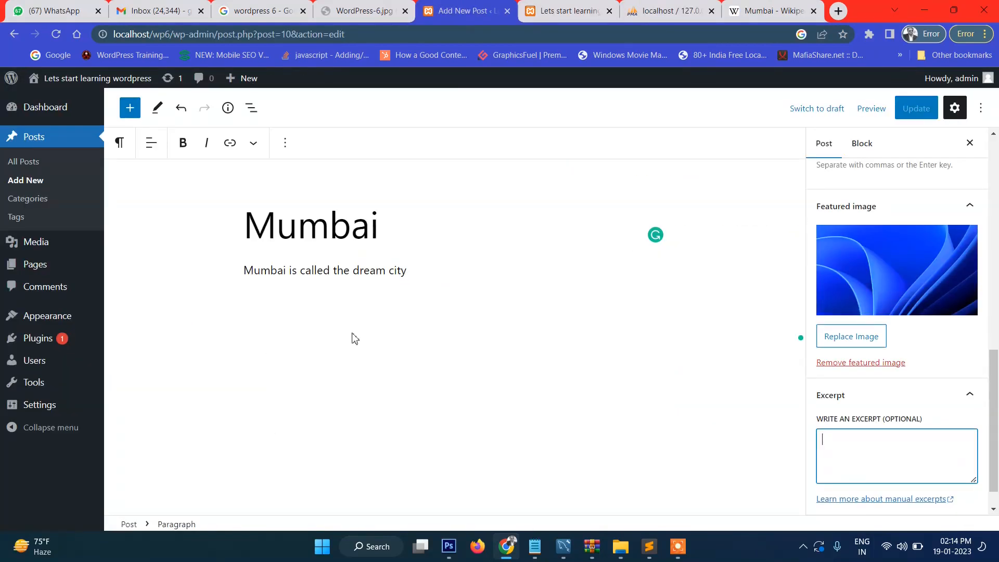
Step: Replace the post's short paragraph with the pasted Wikipedia passage
triple_click(352, 271)
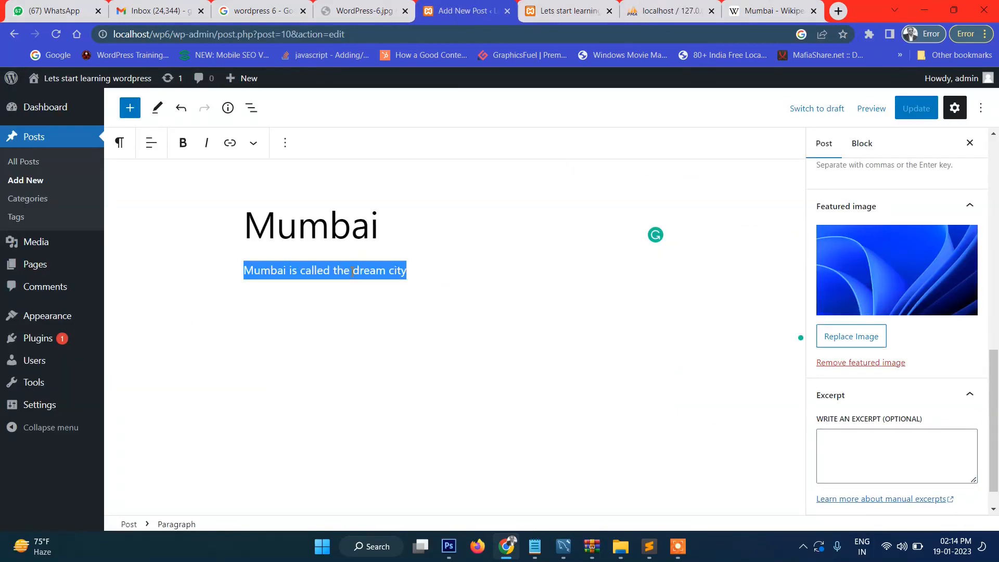
key("ctrl+v")
scroll(467, 308, "down", 3)
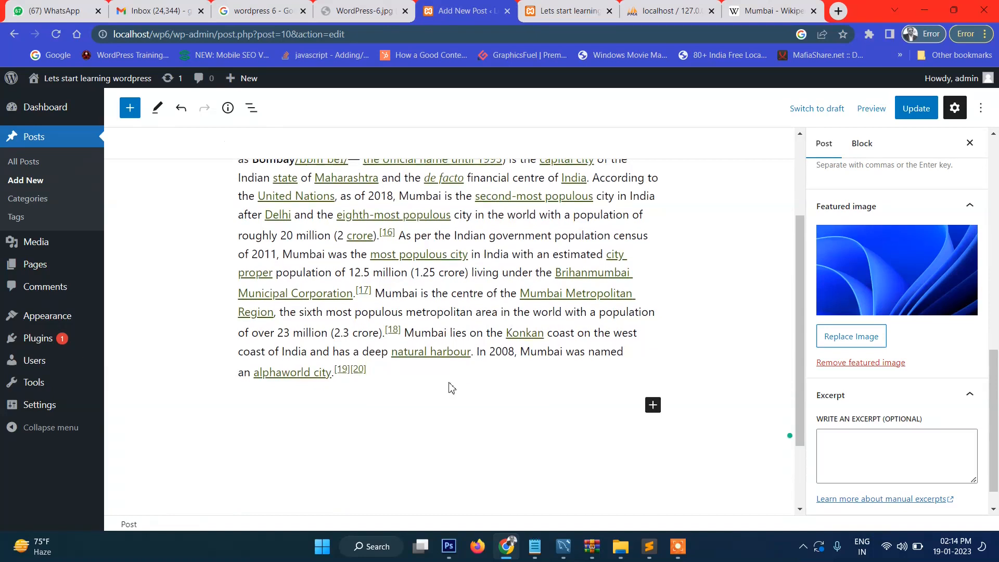
scroll(461, 314, "up", 3)
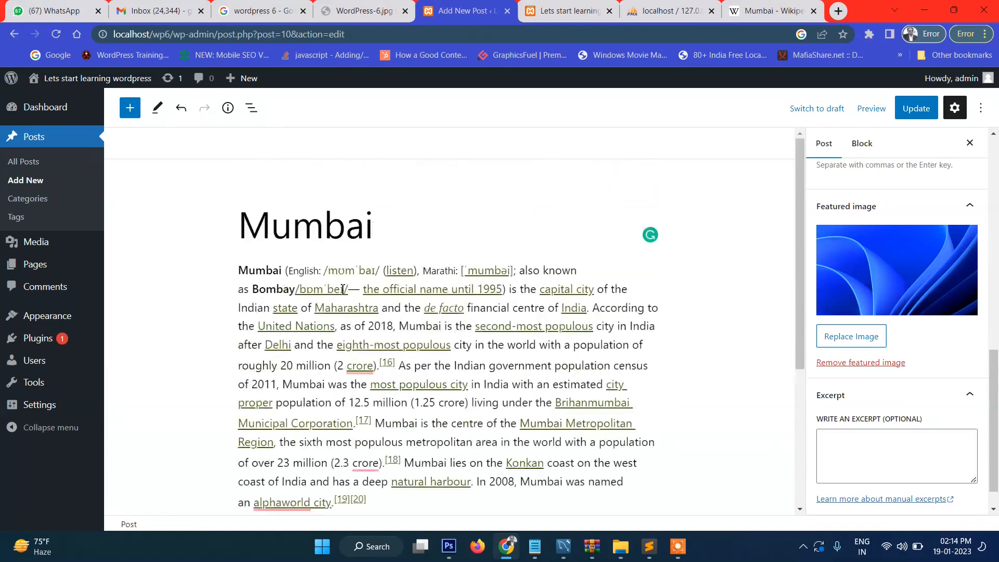
left_click_drag(281, 285, 596, 308)
key("ctrl+c")
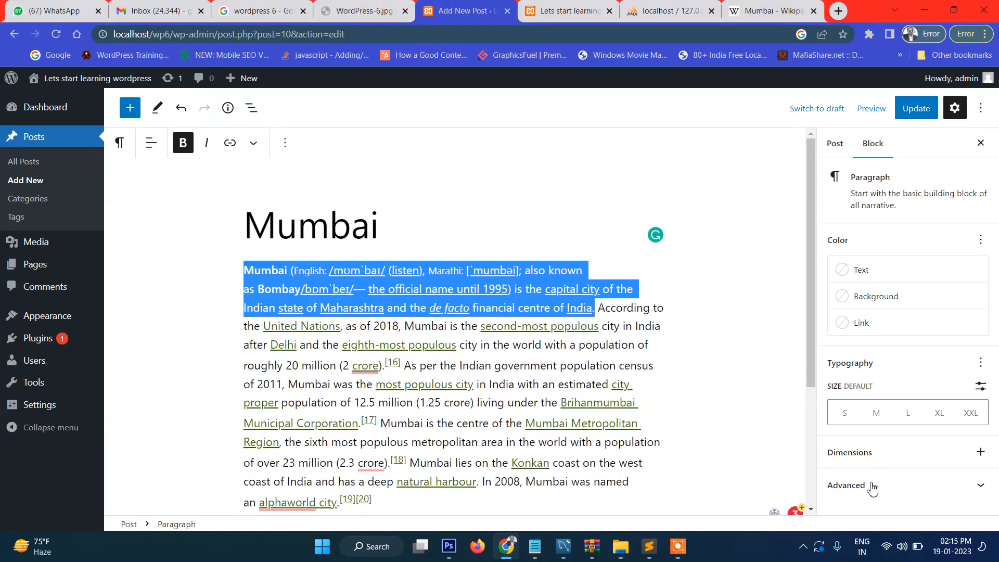
Step: Paste the intro into the Excerpt, trim its extra lines, and update the post
left_click(837, 146)
scroll(916, 378, "down", 8)
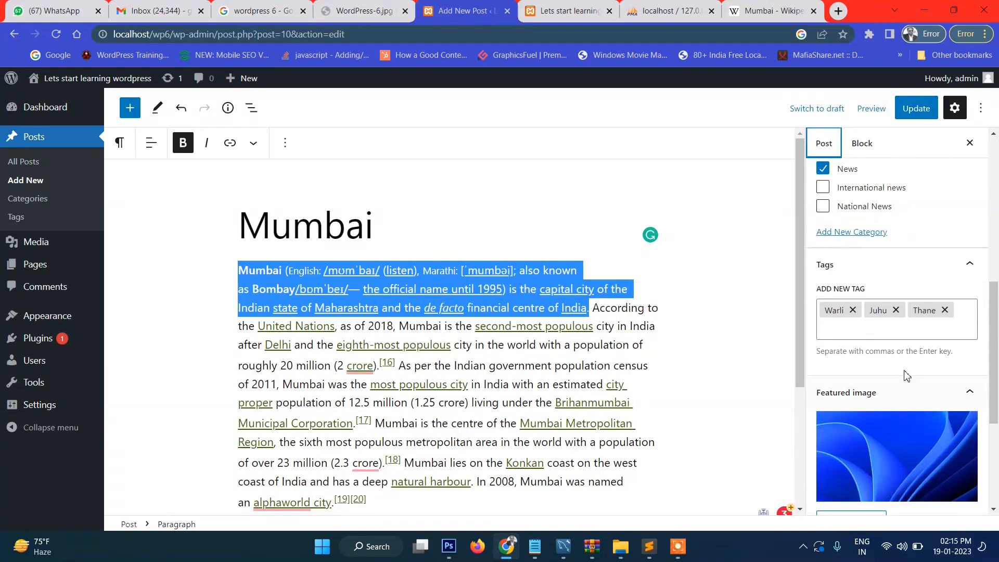
scroll(906, 375, "down", 4)
left_click(877, 441)
key("ctrl+v")
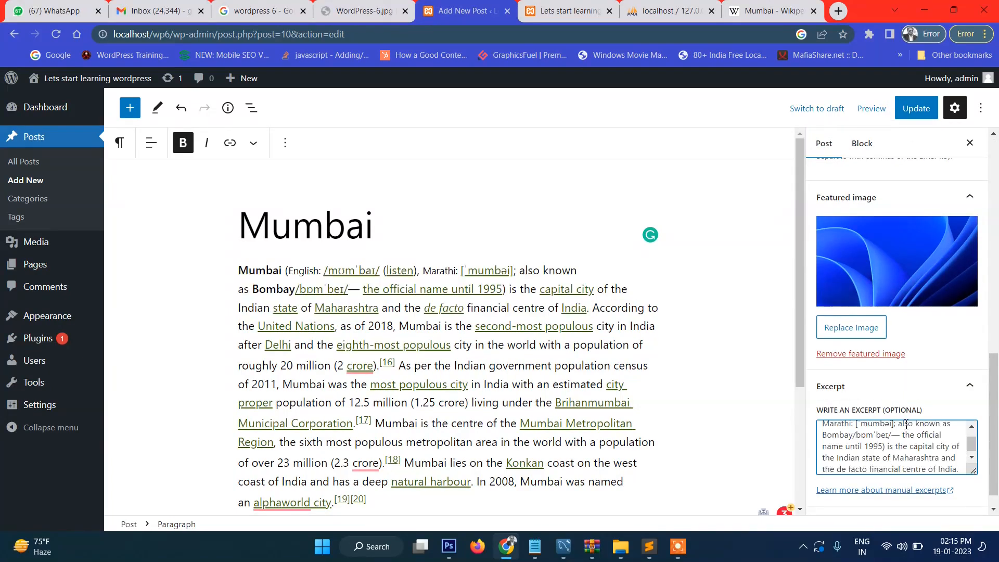
scroll(906, 424, "down", 1)
left_click_drag(959, 465, 815, 461)
key("BackSpace")
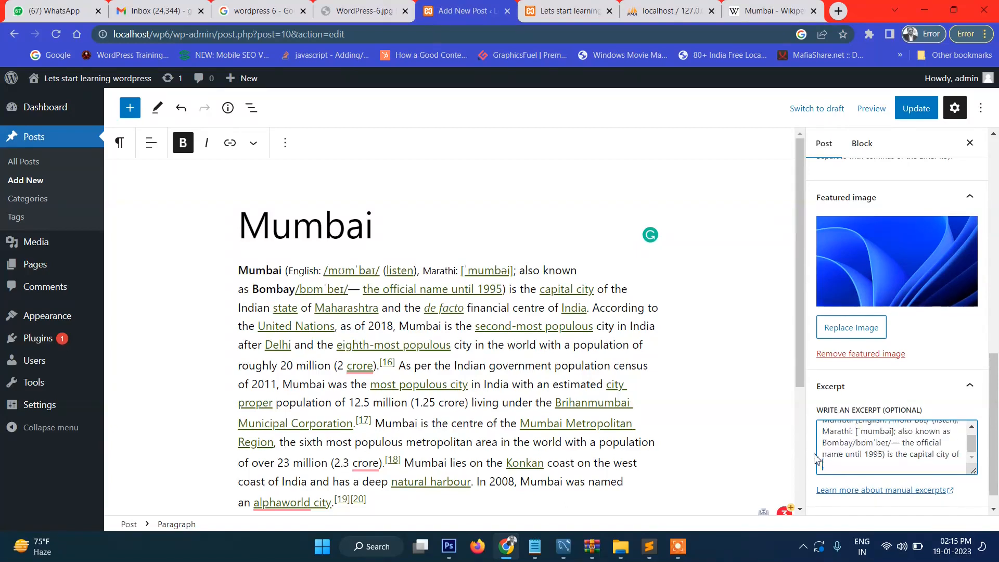
left_click(926, 112)
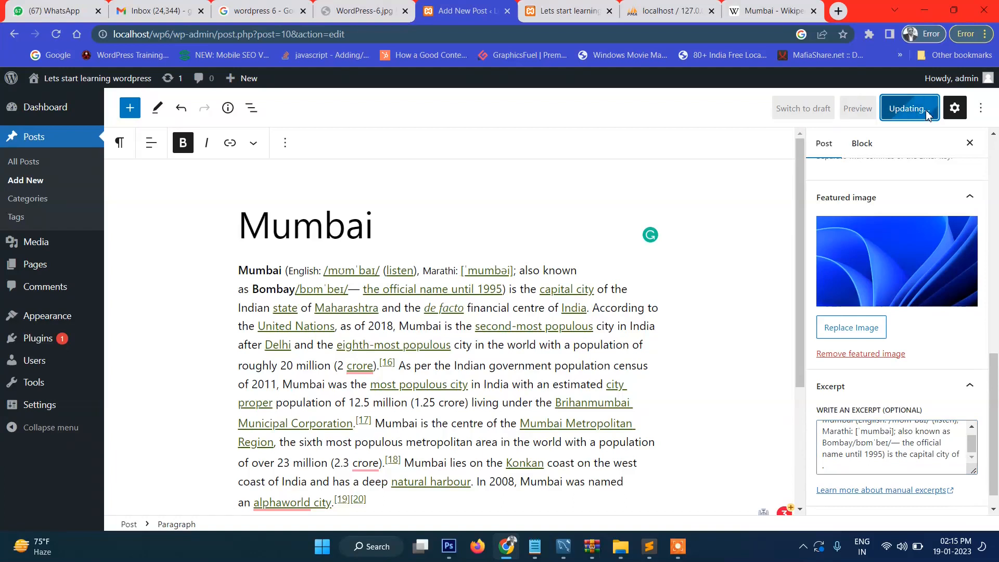
Step: Reload the home page and open the Mumbai post to review the changes
left_click(572, 10)
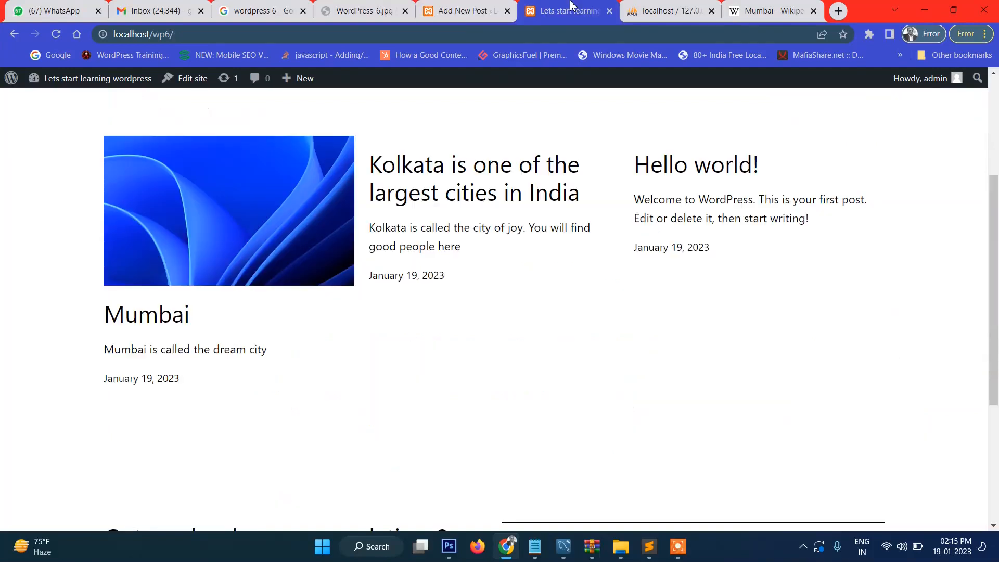
left_click(63, 37)
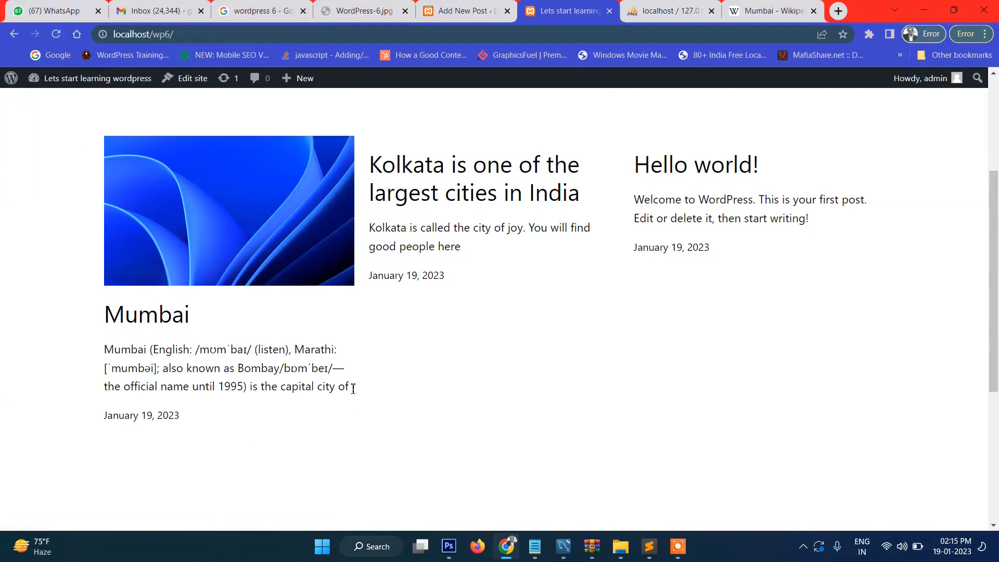
left_click_drag(131, 387, 292, 388)
left_click(243, 206)
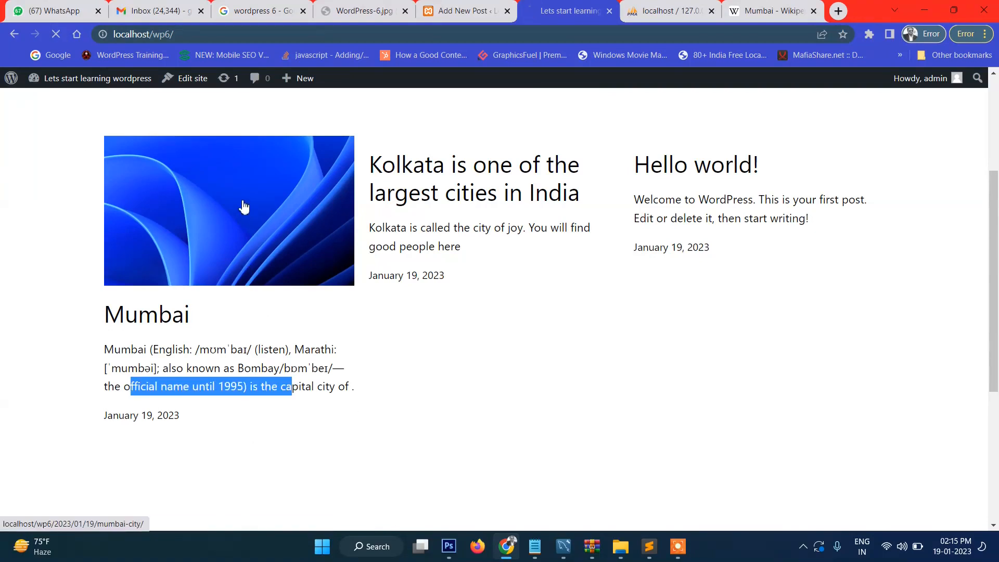
scroll(660, 265, "down", 10)
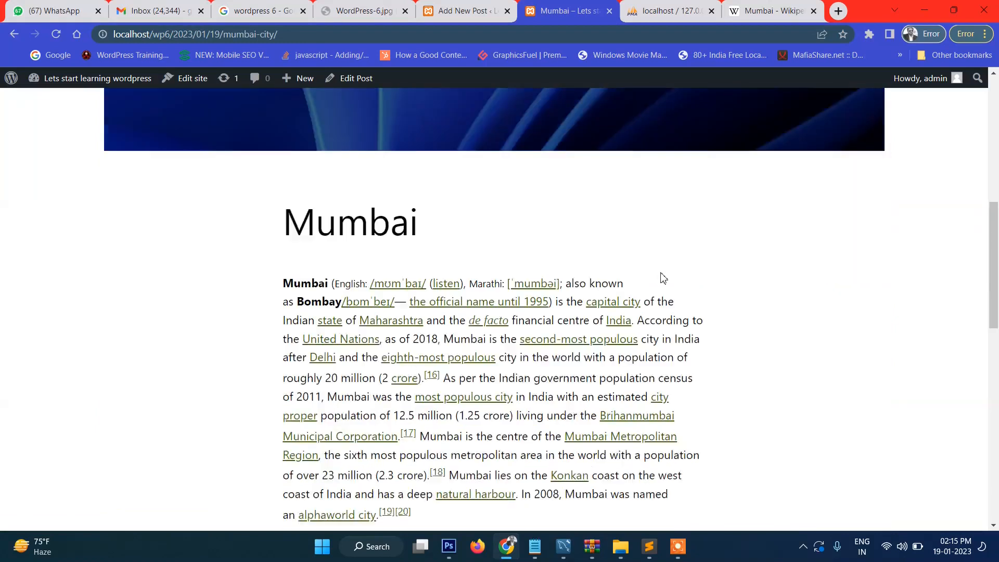
scroll(452, 340, "up", 3)
left_click(14, 34)
Step: Expand the Discussion panel in the Mumbai post editor
left_click(463, 10)
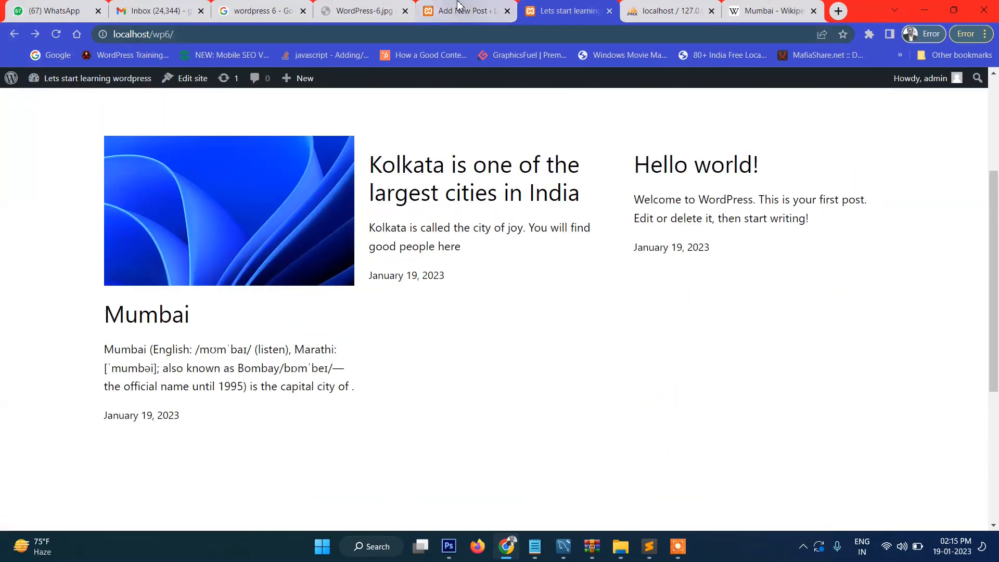
scroll(931, 405, "down", 1)
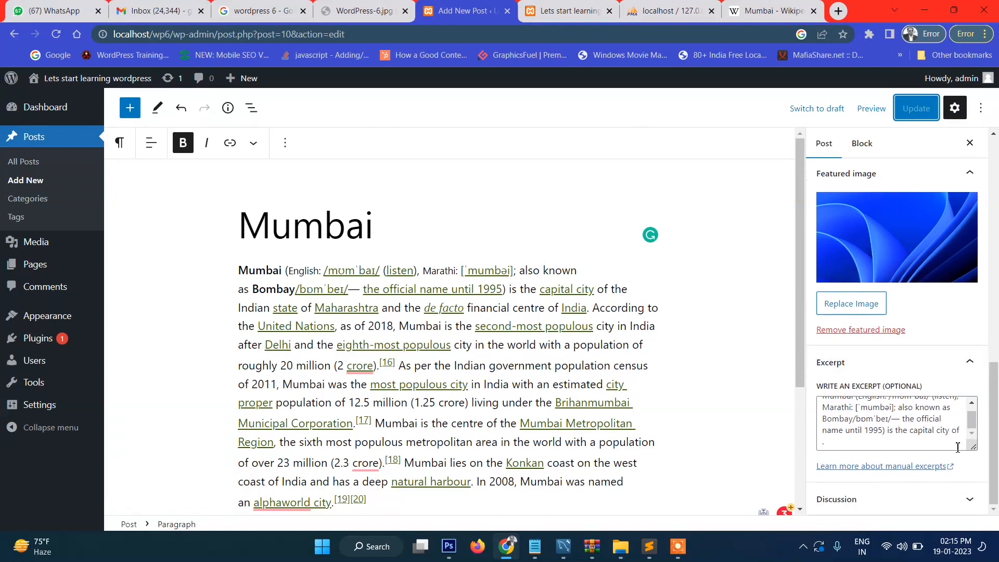
left_click(969, 501)
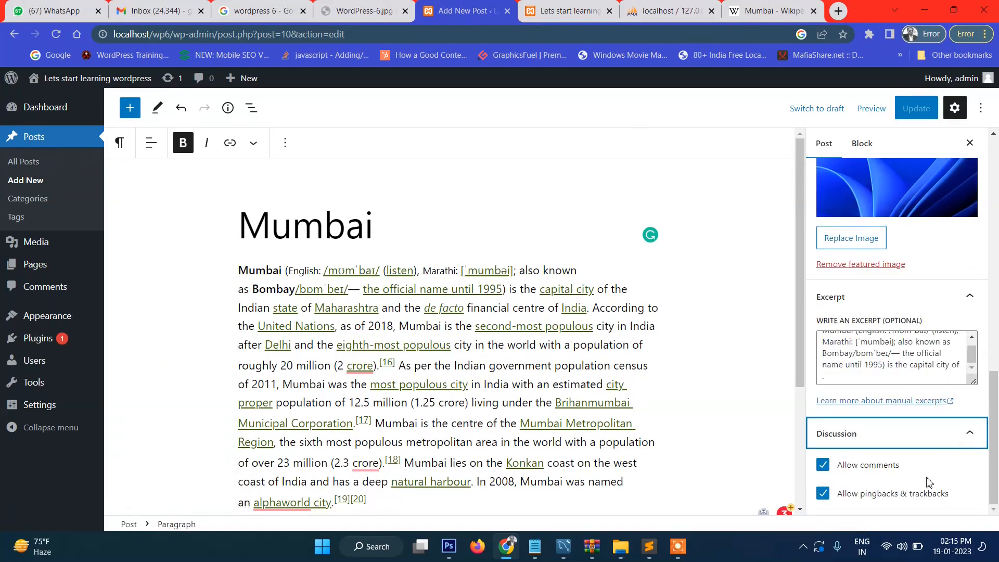
Step: Open the live Mumbai post page and check its comment form
left_click(572, 10)
scroll(557, 292, "down", 5)
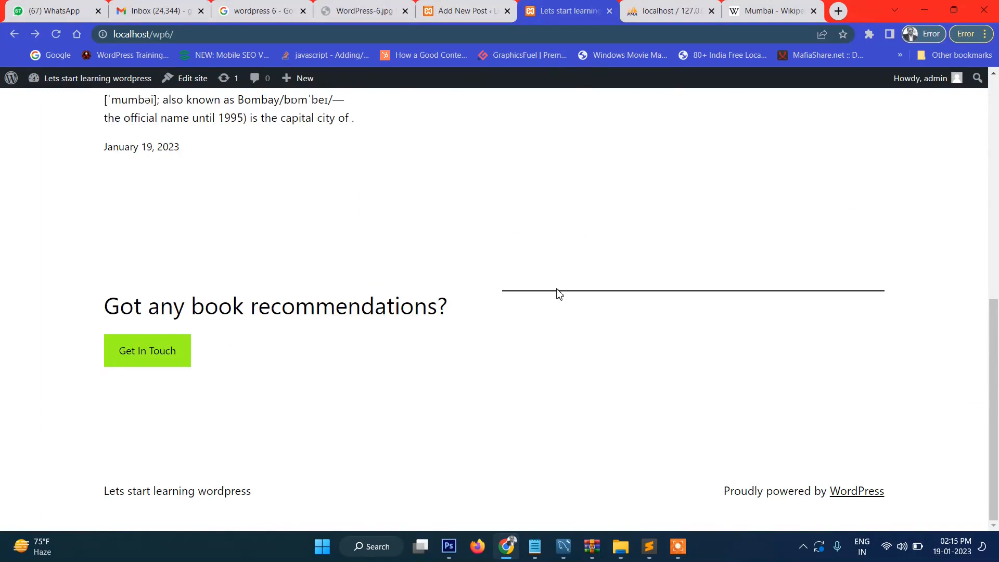
scroll(558, 294, "up", 5)
left_click(210, 241)
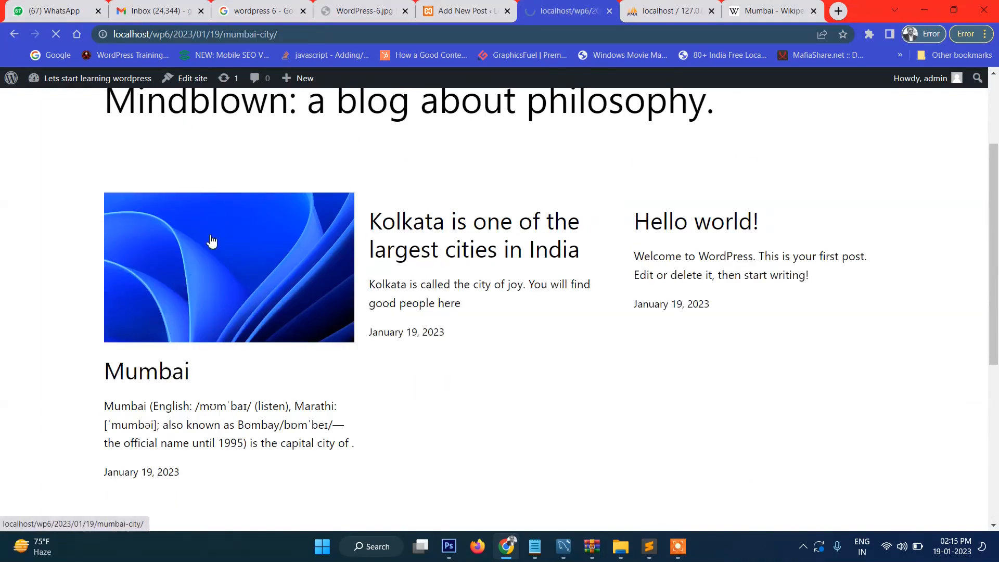
scroll(602, 285, "down", 15)
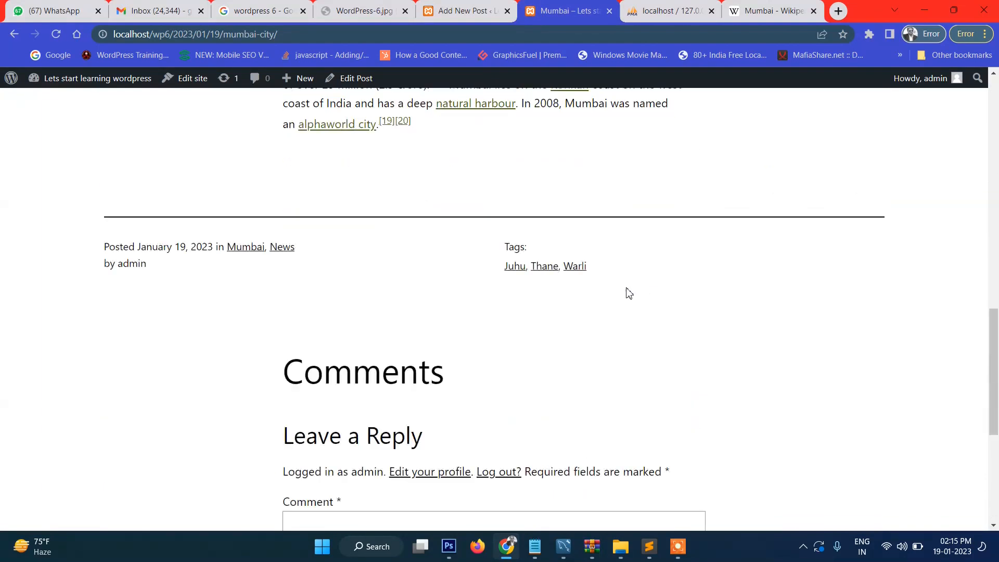
scroll(629, 293, "down", 6)
left_click(380, 228)
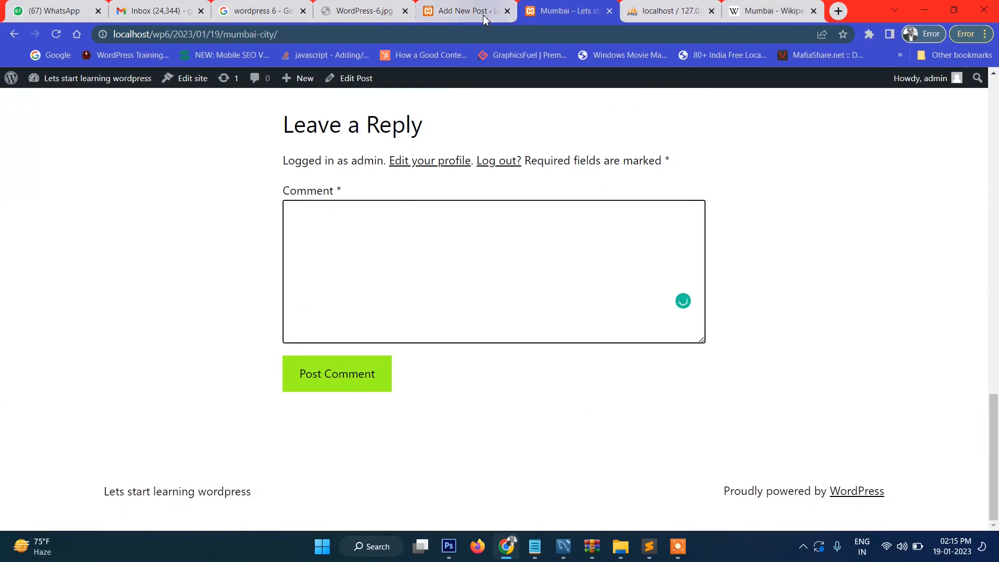
left_click(482, 14)
Step: Disable comments and pingbacks on the Mumbai post and update it
left_click(823, 467)
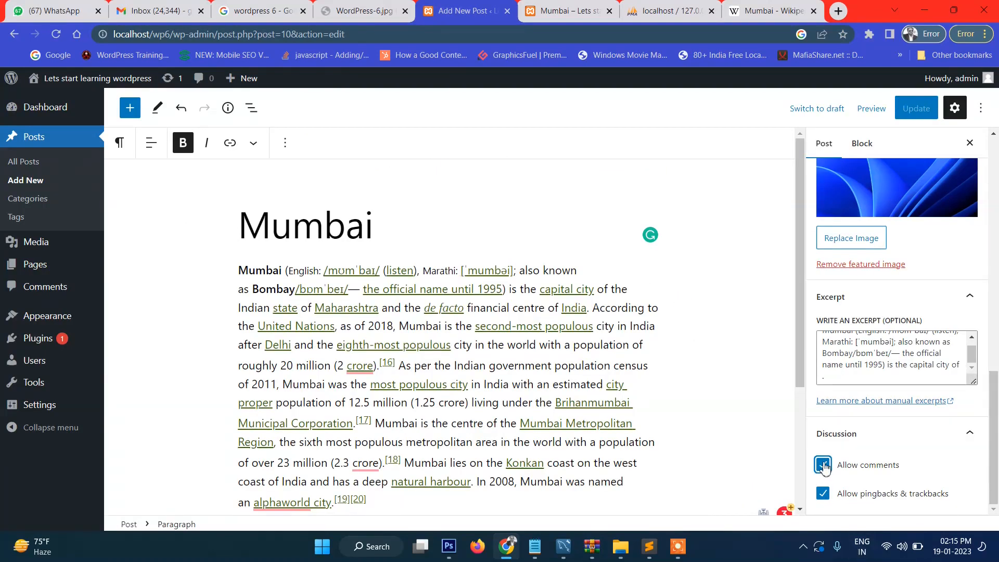
left_click(823, 494)
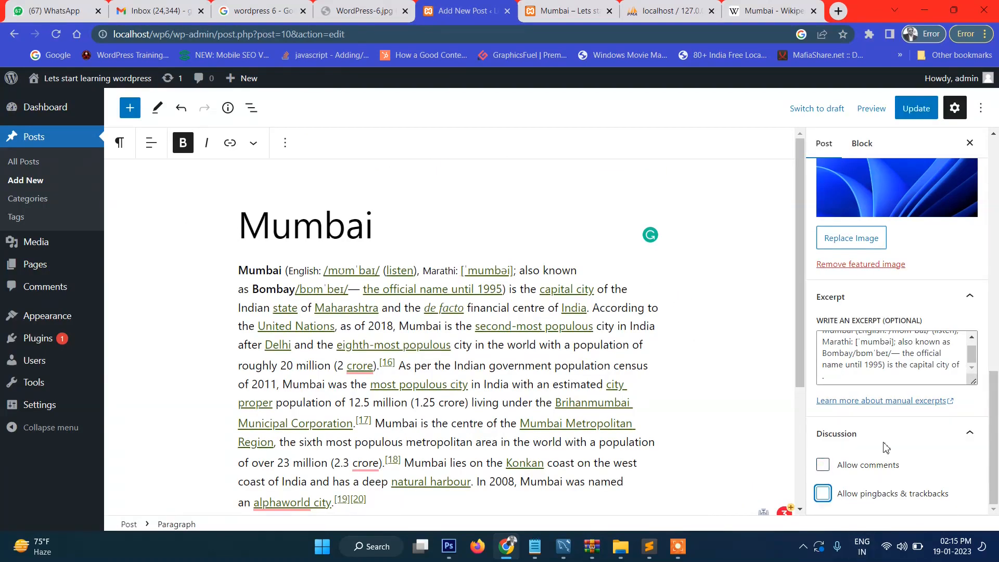
left_click(896, 108)
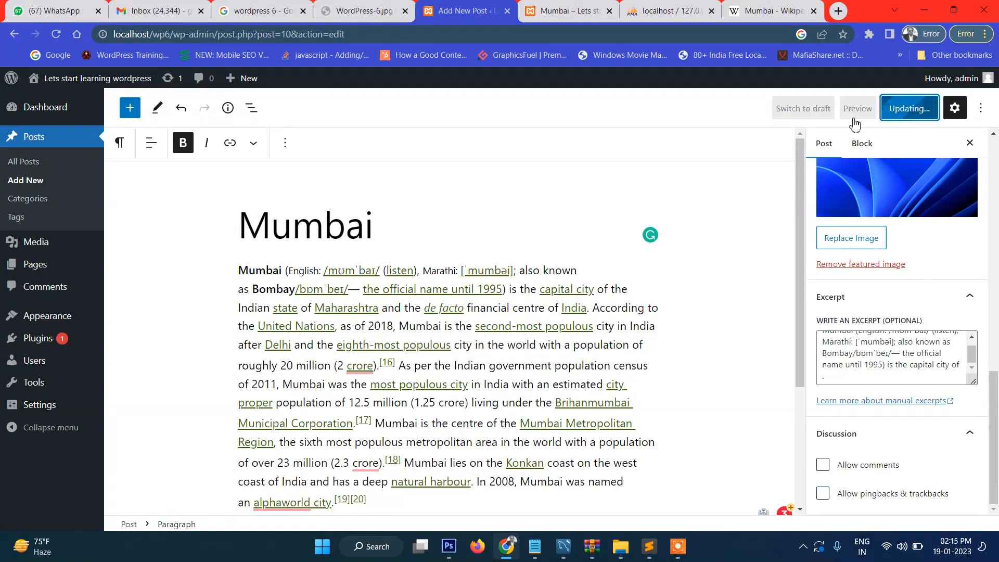
Step: Reload the live post to confirm comments are gone, then re-enable comments
left_click(567, 11)
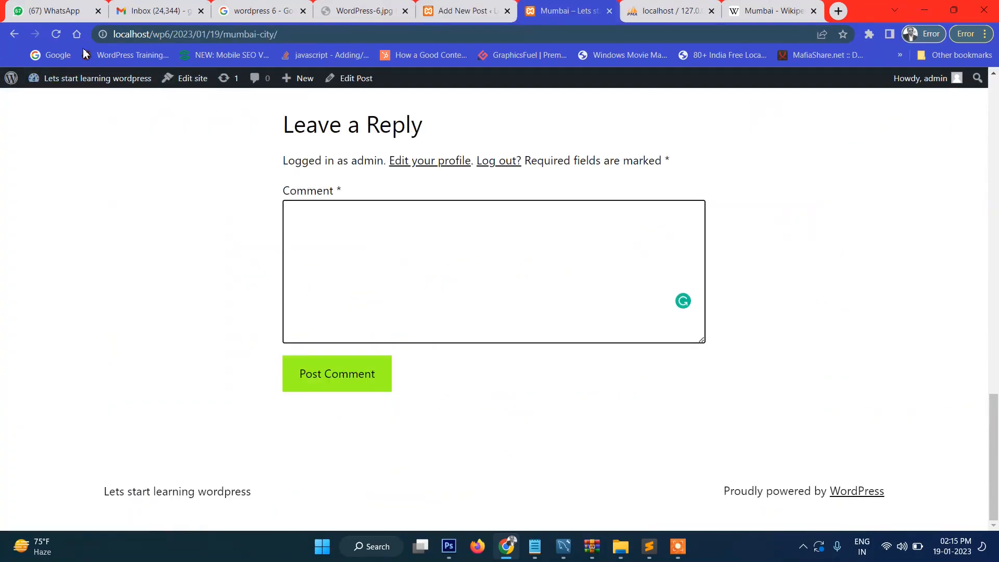
left_click(56, 34)
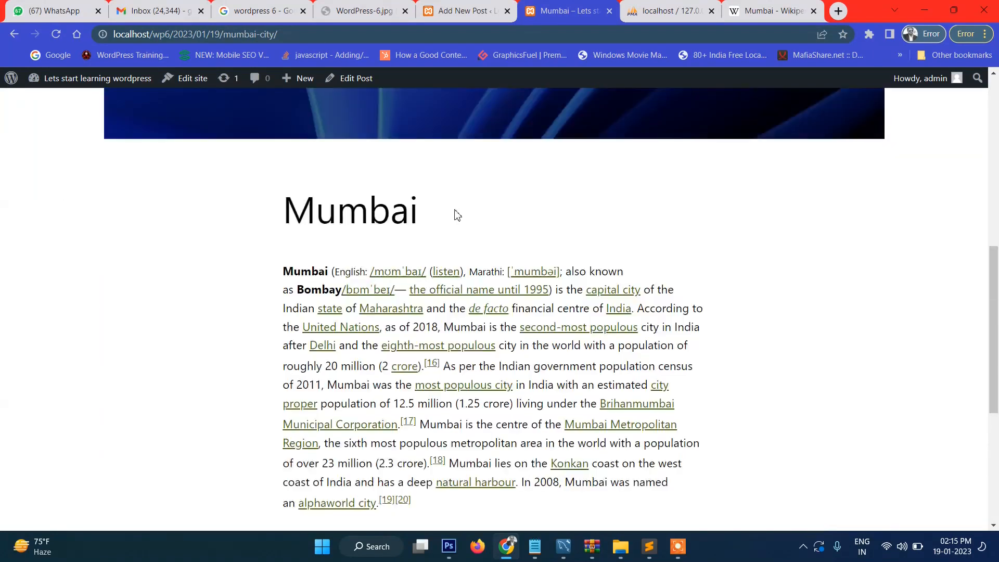
scroll(457, 281, "up", 15)
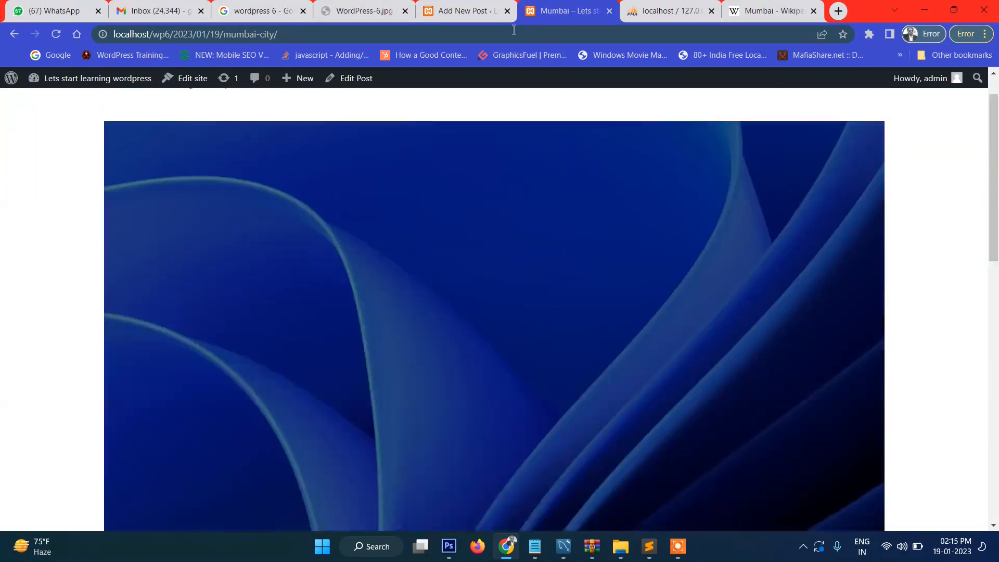
left_click(460, 10)
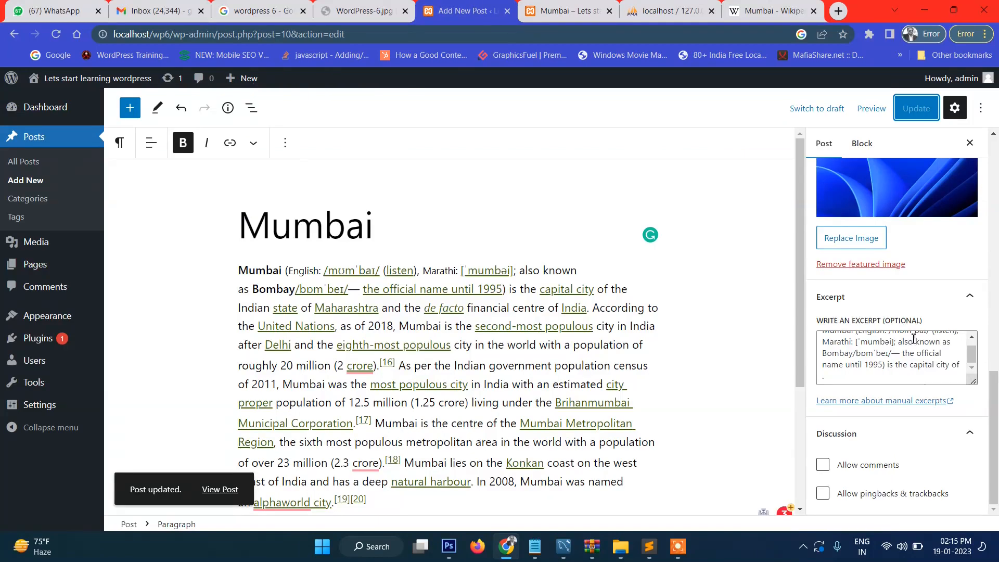
left_click(827, 469)
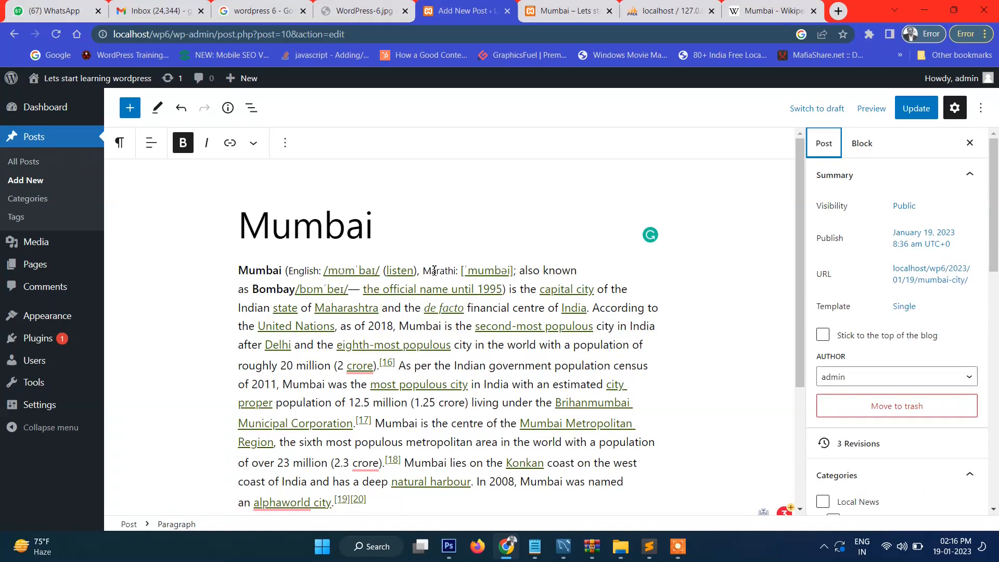
Step: Leave the editor, visit the post Categories and Tags pages, then open All Posts
left_click(41, 202)
key("Return")
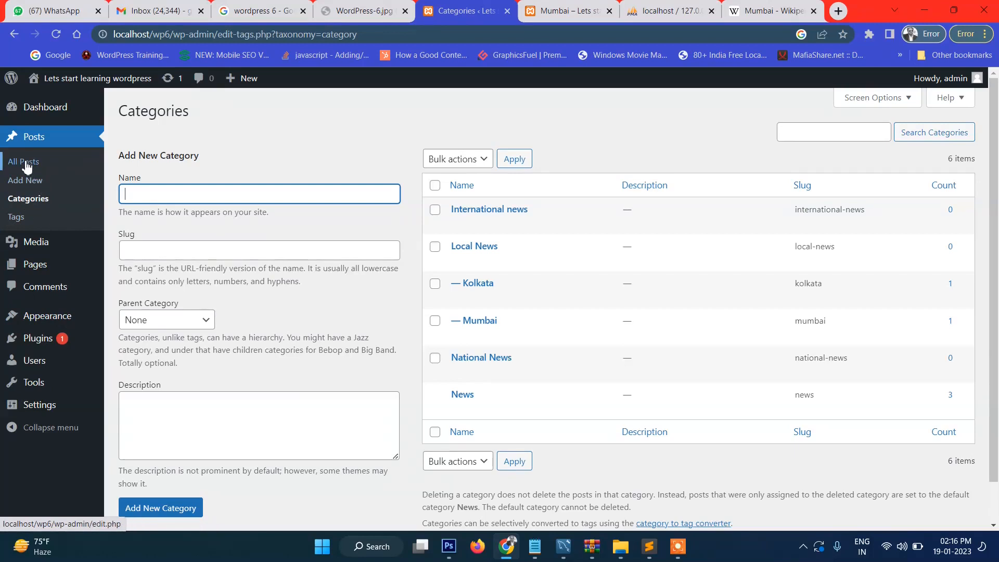
left_click(26, 187)
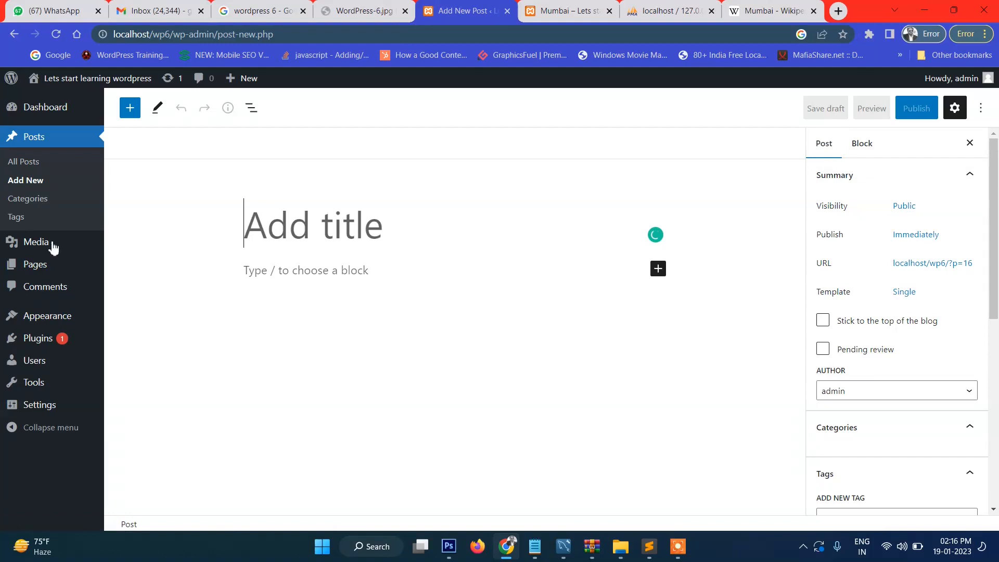
left_click(23, 227)
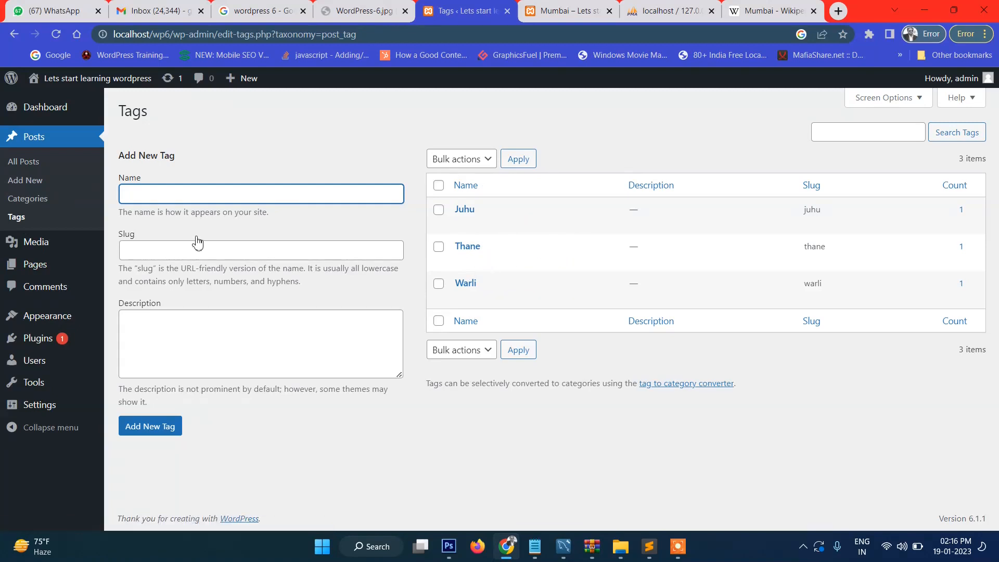
left_click(28, 165)
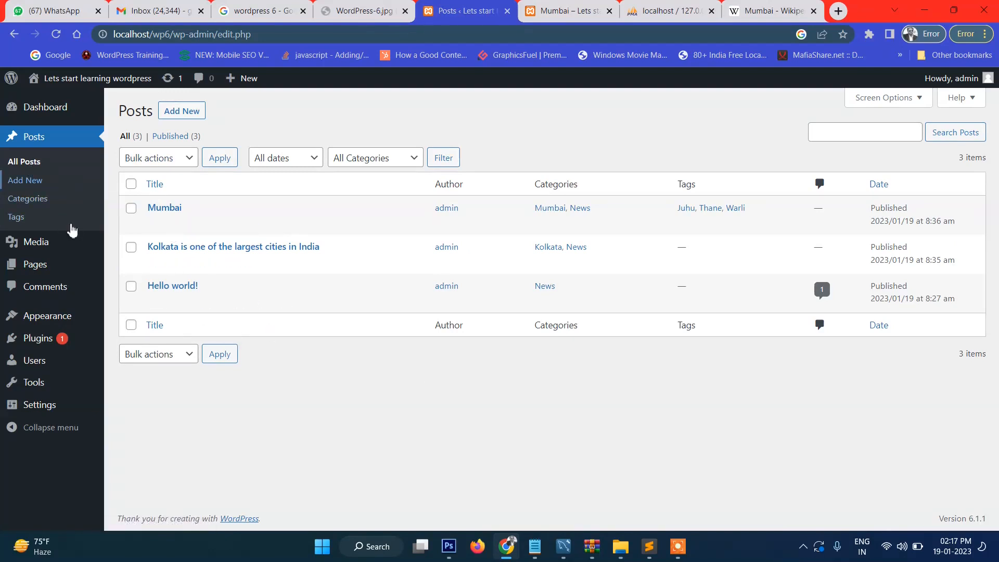
mouse_move(54, 271)
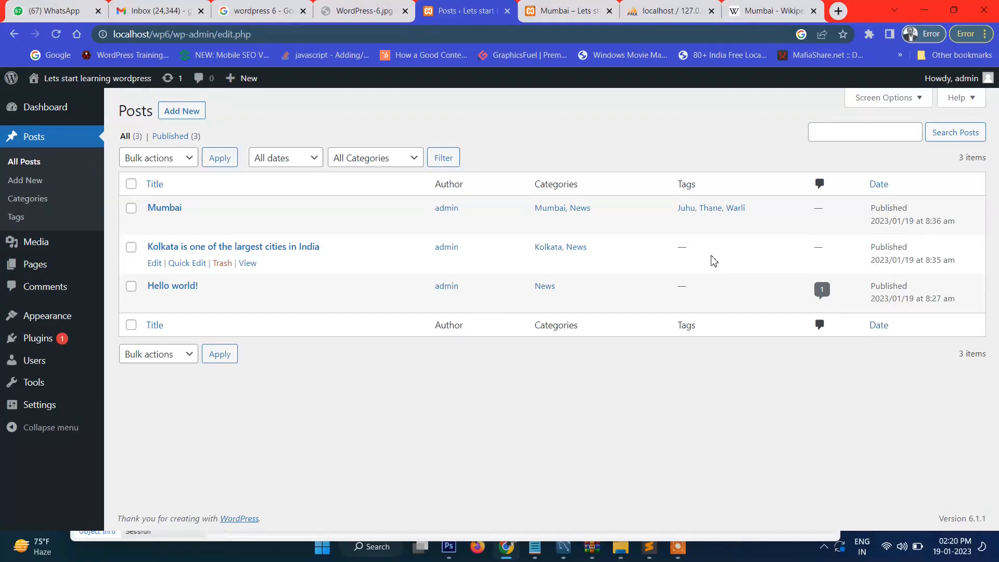
mouse_move(29, 277)
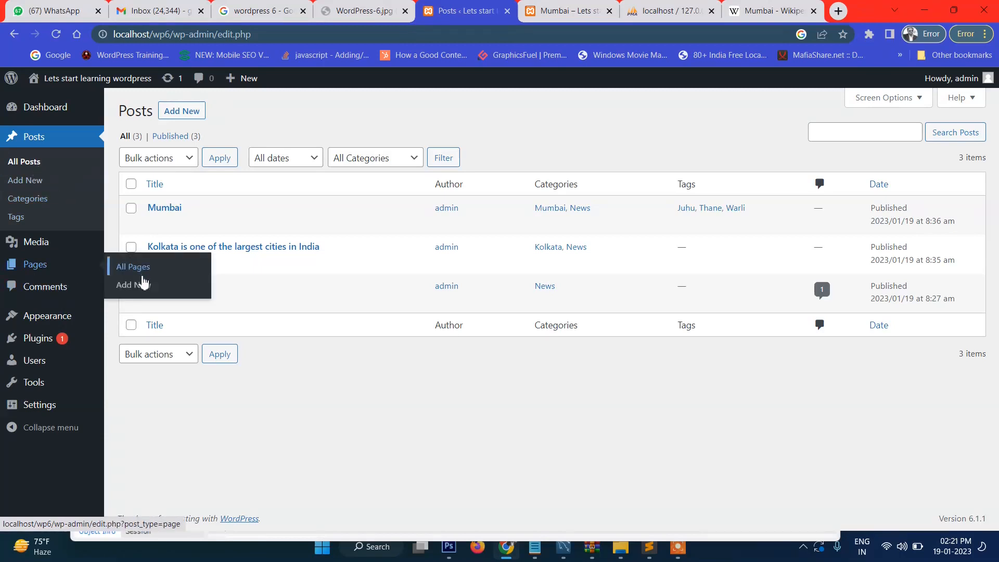
Step: View the Pages list (Privacy Policy, Sample Page) and start a new page
left_click(140, 292)
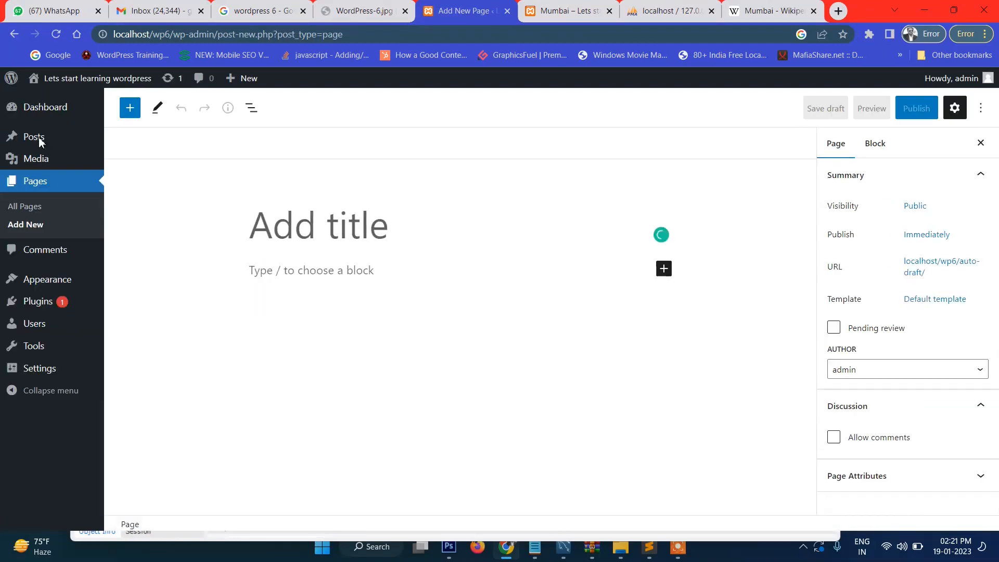
mouse_move(39, 140)
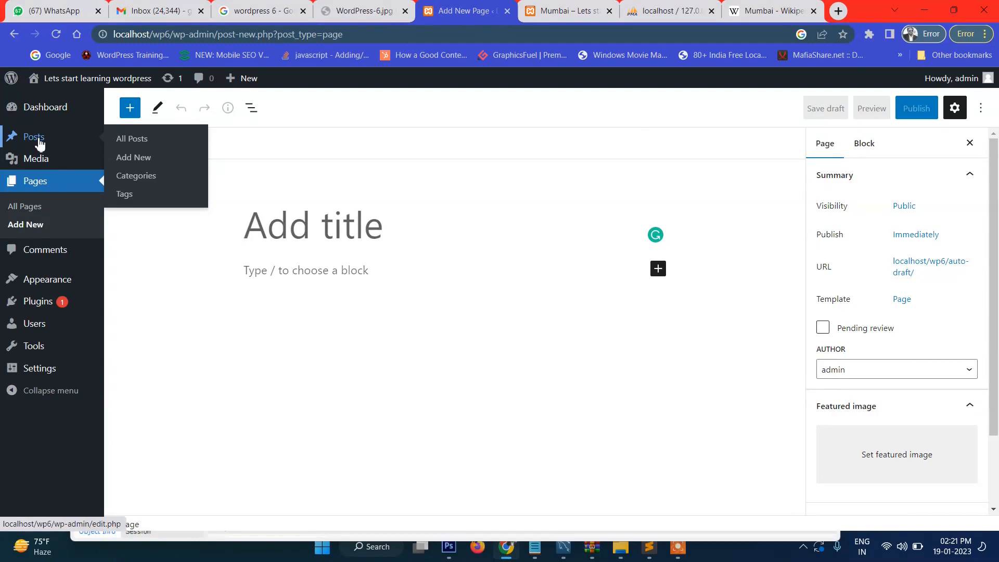
left_click(47, 191)
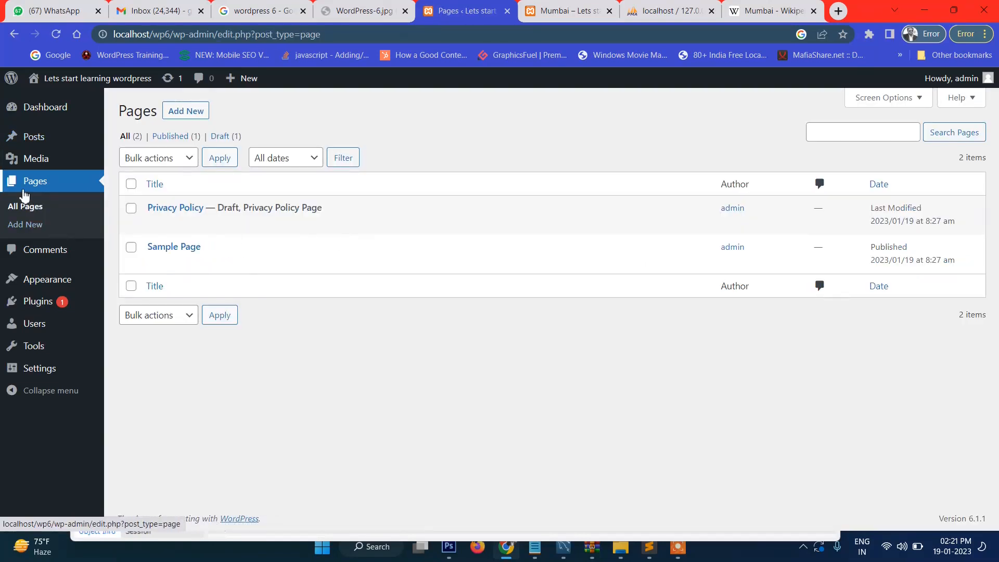
left_click(98, 184)
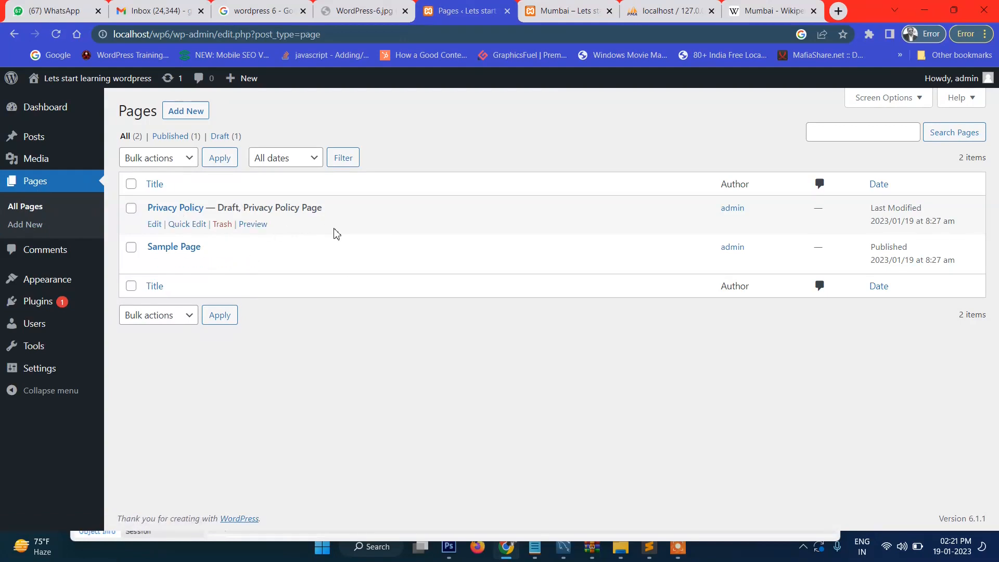
left_click(187, 116)
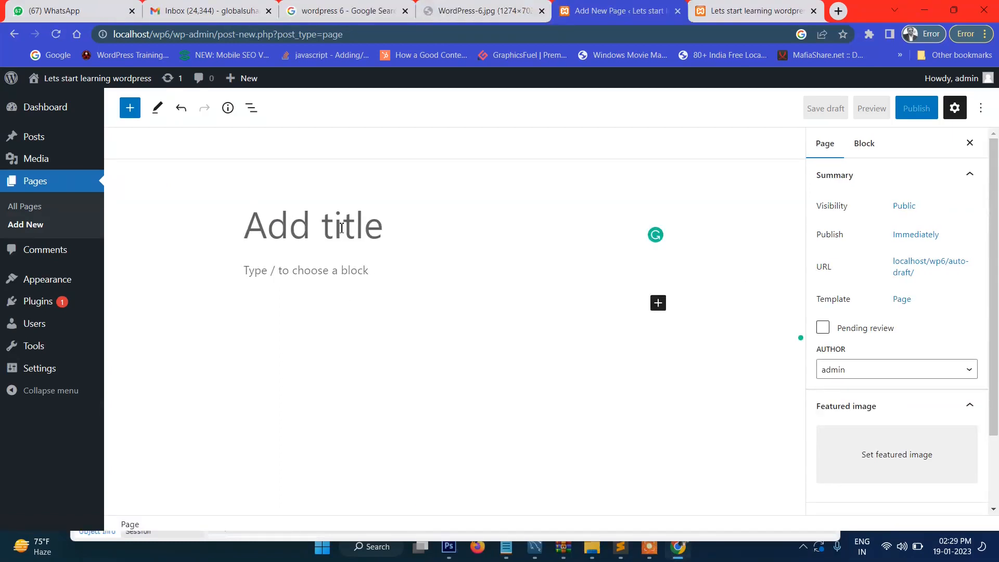
Step: Title the new page 'About' and write the sentence 'This is about is content.' in the body
type("About")
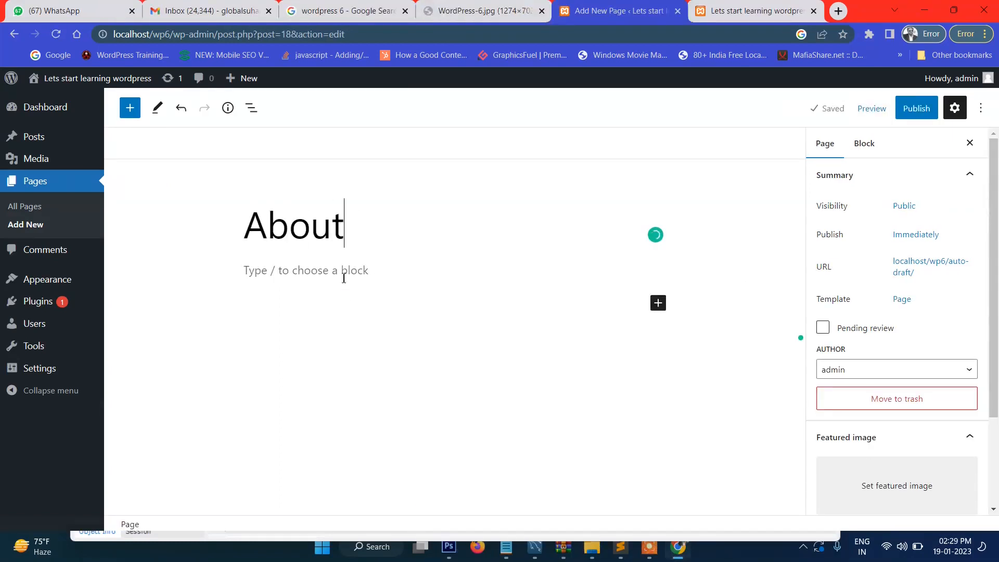
left_click(343, 279)
type("This is anout is content.")
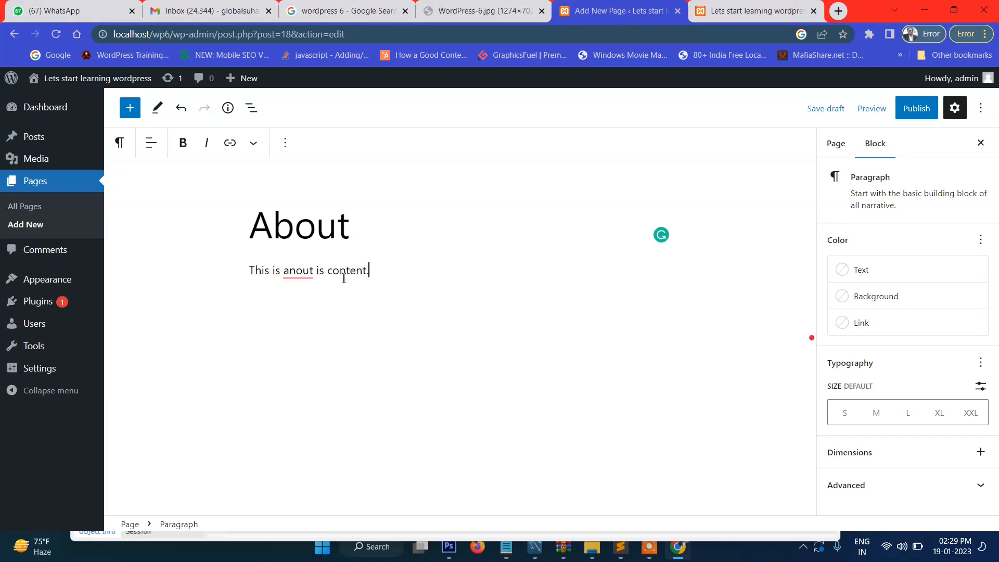
mouse_move(312, 275)
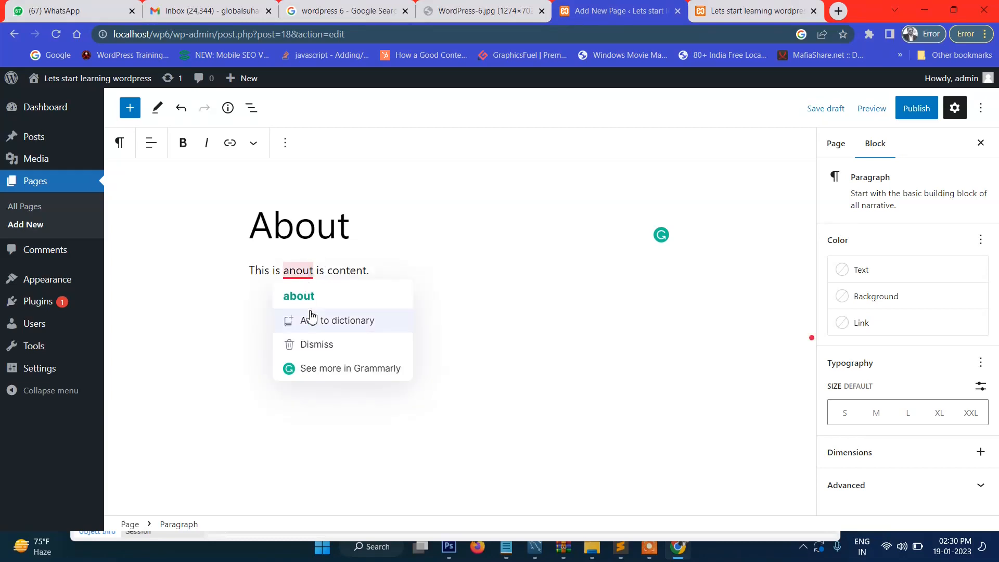
left_click(310, 295)
Step: Paste the sentence repeatedly, thirteen copies in all, to fill the paragraph
triple_click(377, 277)
key("ctrl+c")
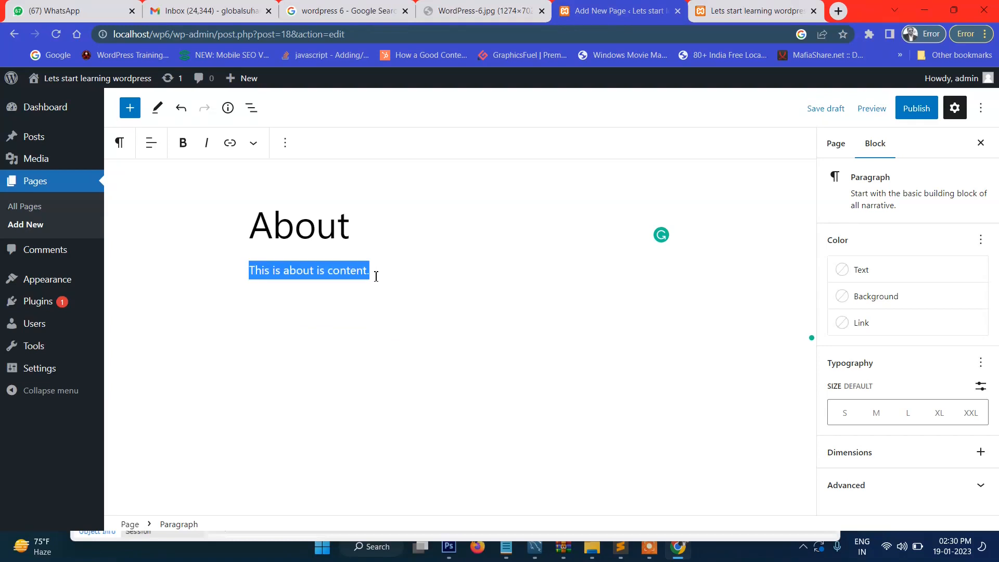
left_click(387, 276)
key("ctrl+v")
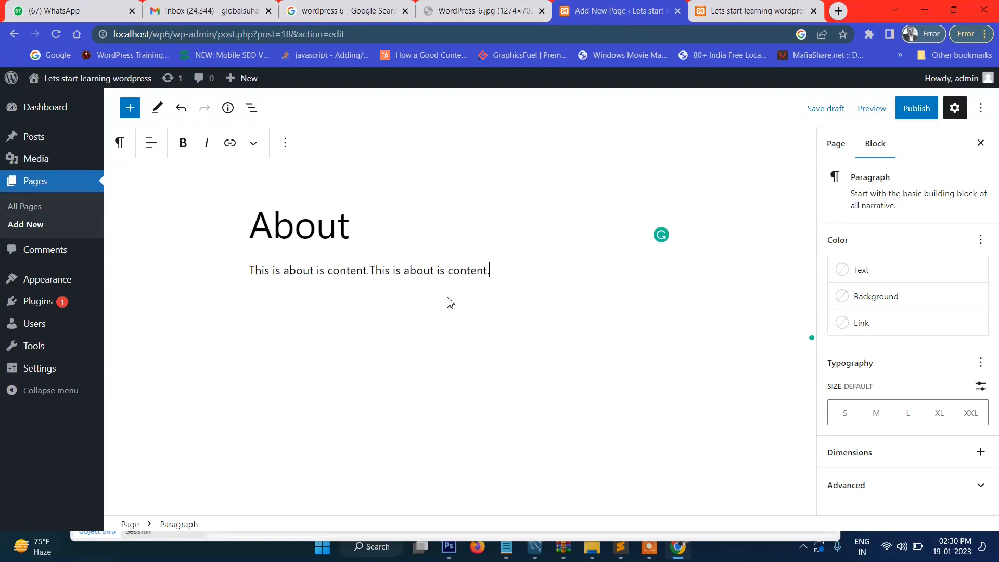
key("ctrl+v")
key("ctrl+v")
key("ctrl+v")
key("ctrl+v")
key("ctrl+v")
key("ctrl+v")
key("ctrl+v")
key("ctrl+v")
key("ctrl+v")
key("ctrl+v")
key("ctrl+v")
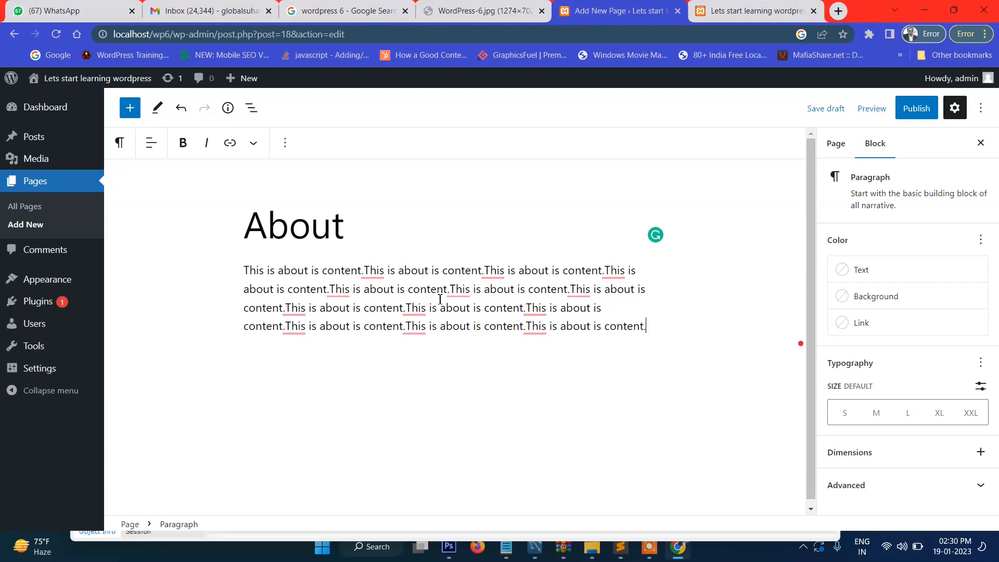
left_click(838, 148)
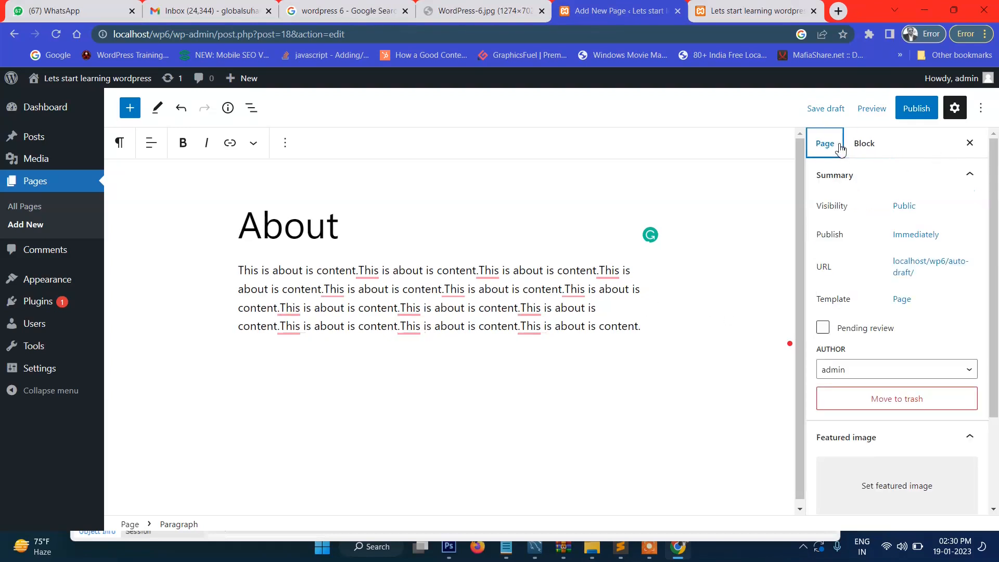
Step: Check the page's Visibility (Public), Publish (immediately) and permalink slug 'about' settings
left_click(904, 204)
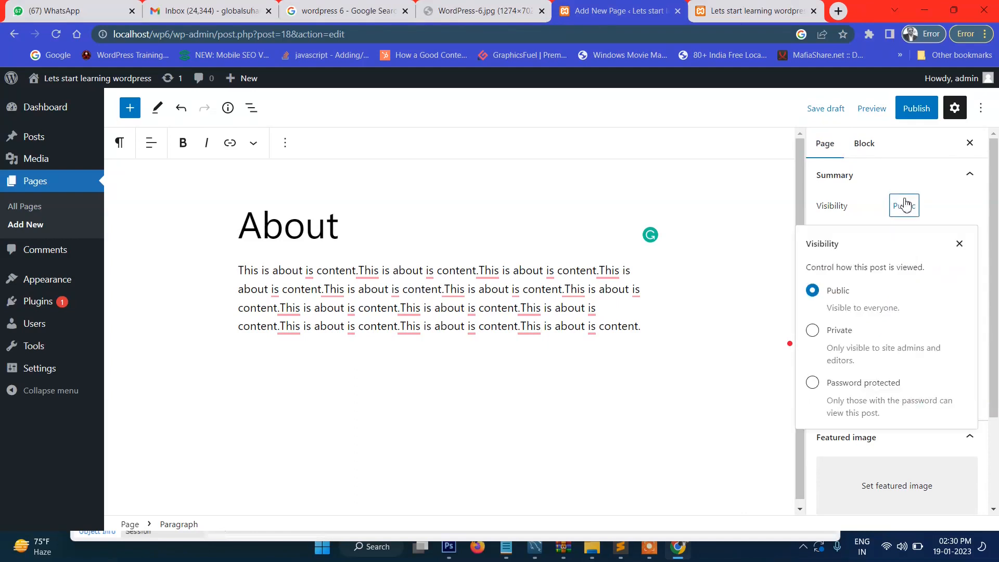
left_click(905, 204)
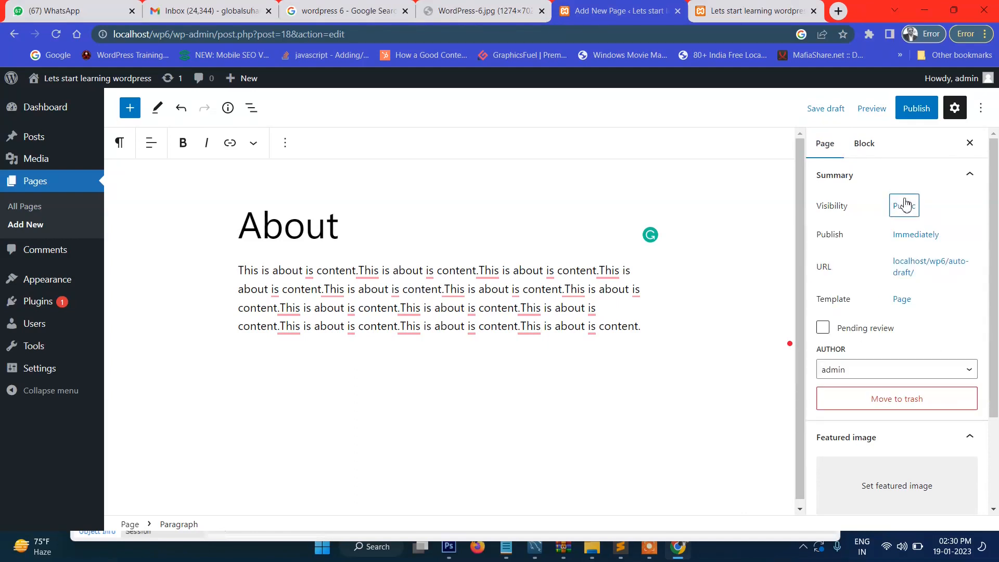
left_click(911, 236)
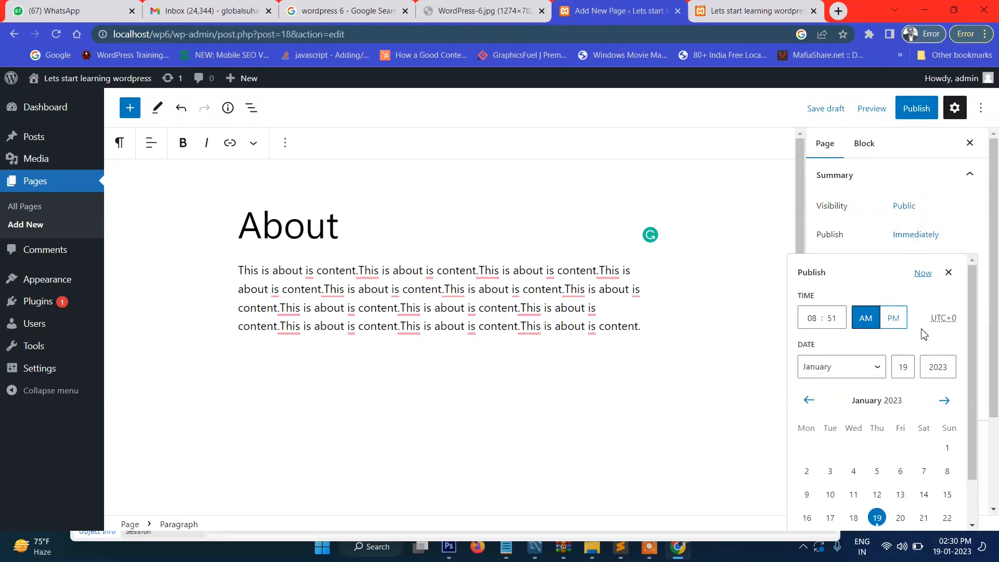
left_click(914, 236)
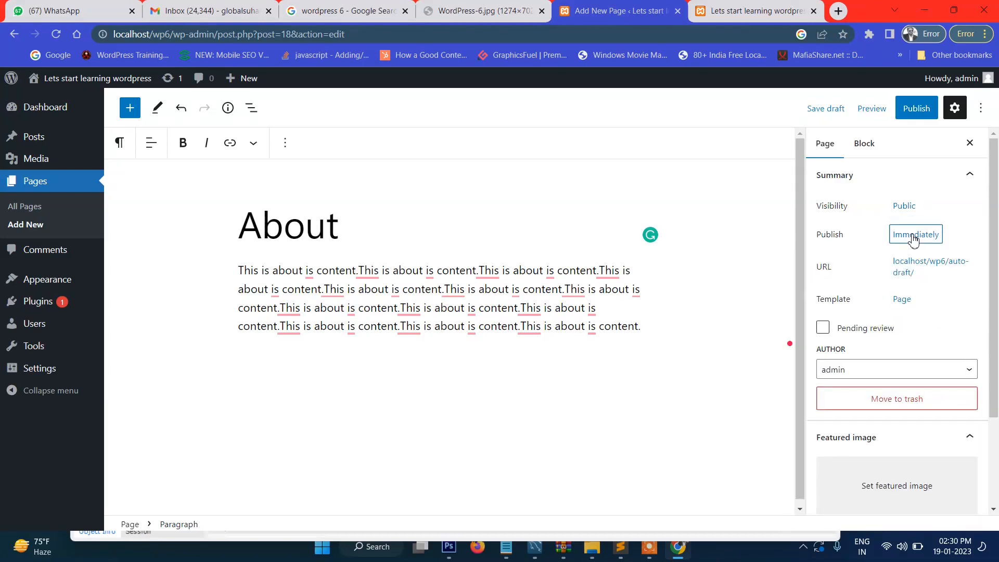
left_click(937, 274)
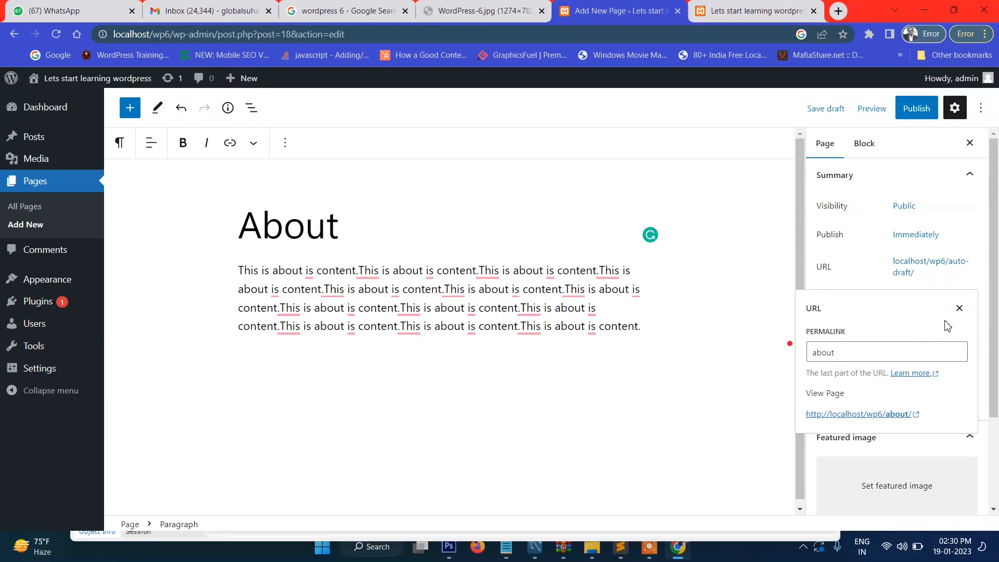
left_click(860, 352)
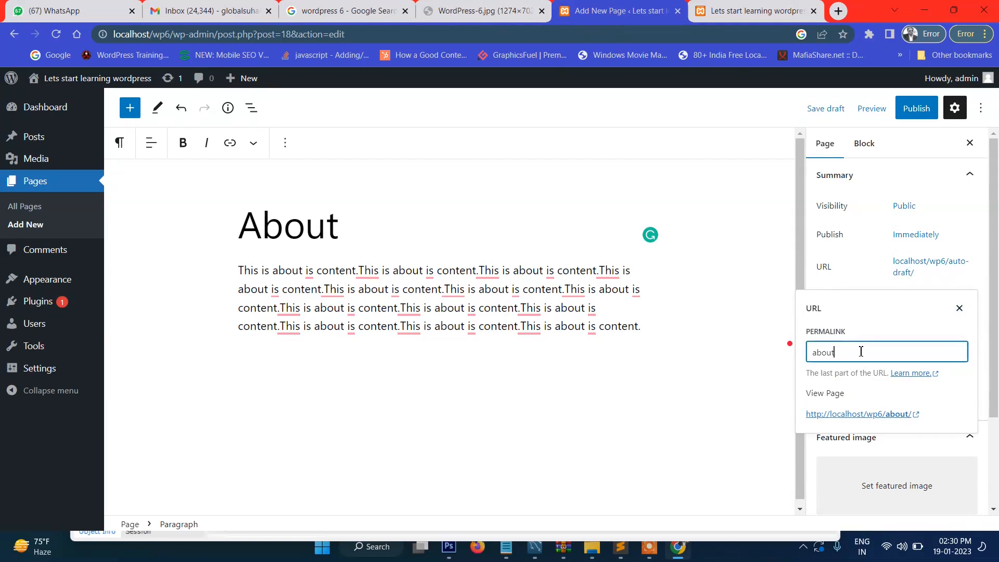
left_click(359, 224)
Step: Extend the title to 'About Us' and confirm the permalink stays localhost/wp6/about/
type("Us")
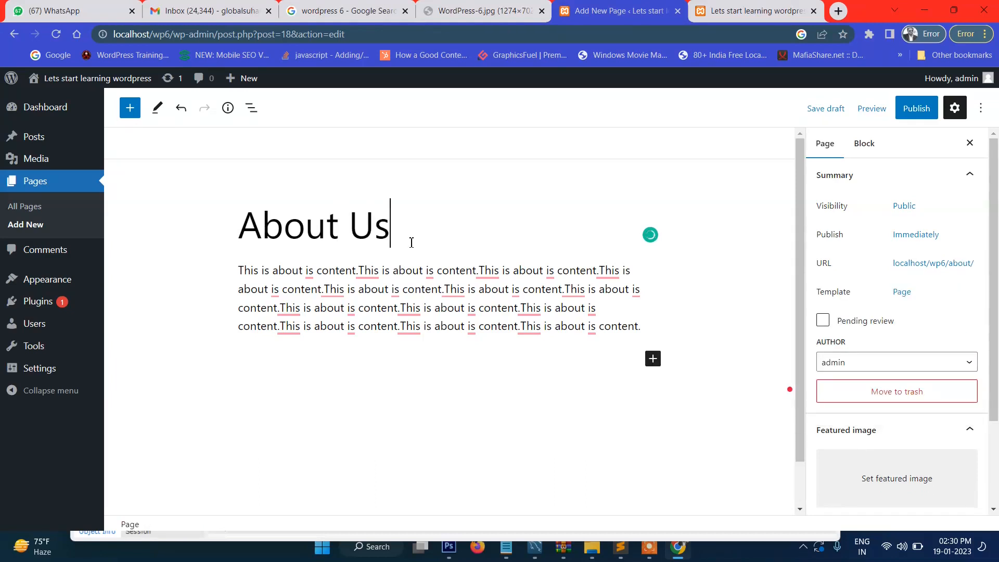
left_click(446, 299)
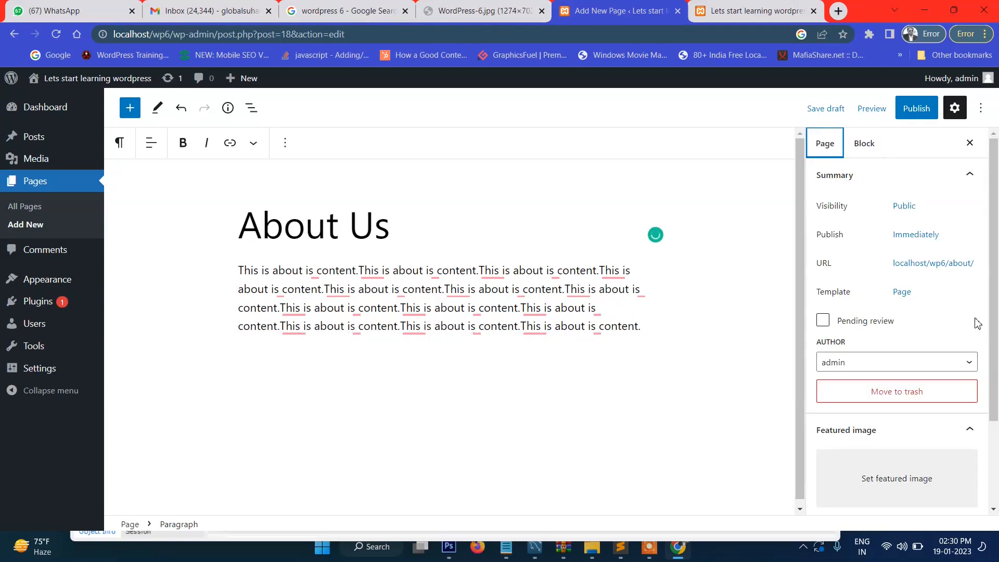
left_click(946, 265)
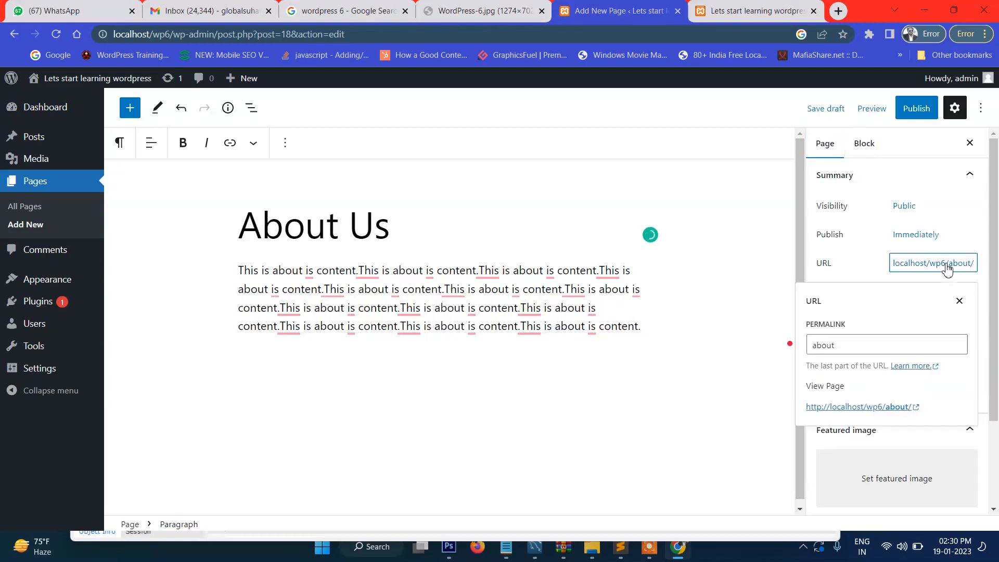
left_click(842, 343)
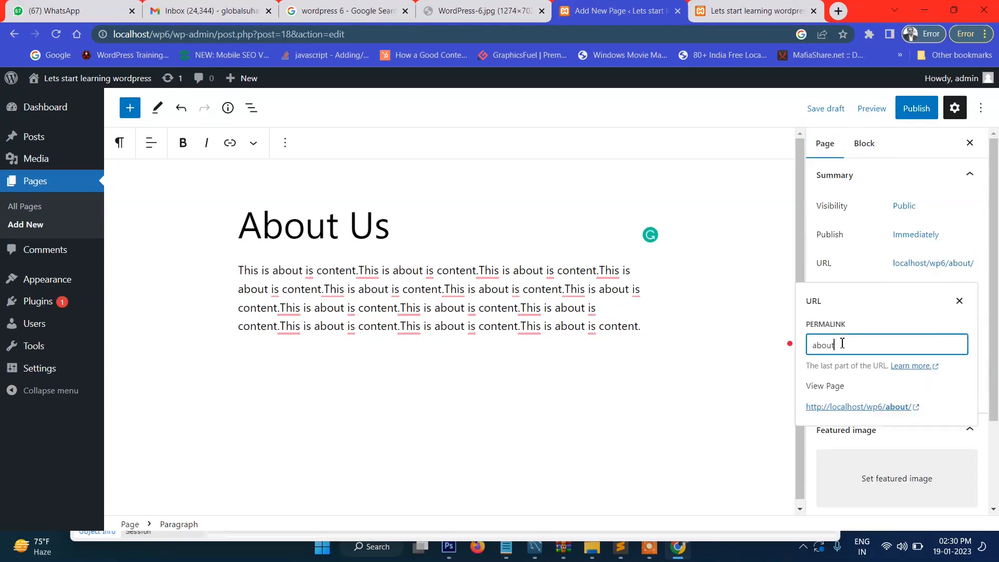
left_click(958, 301)
scroll(960, 339, "down", 2)
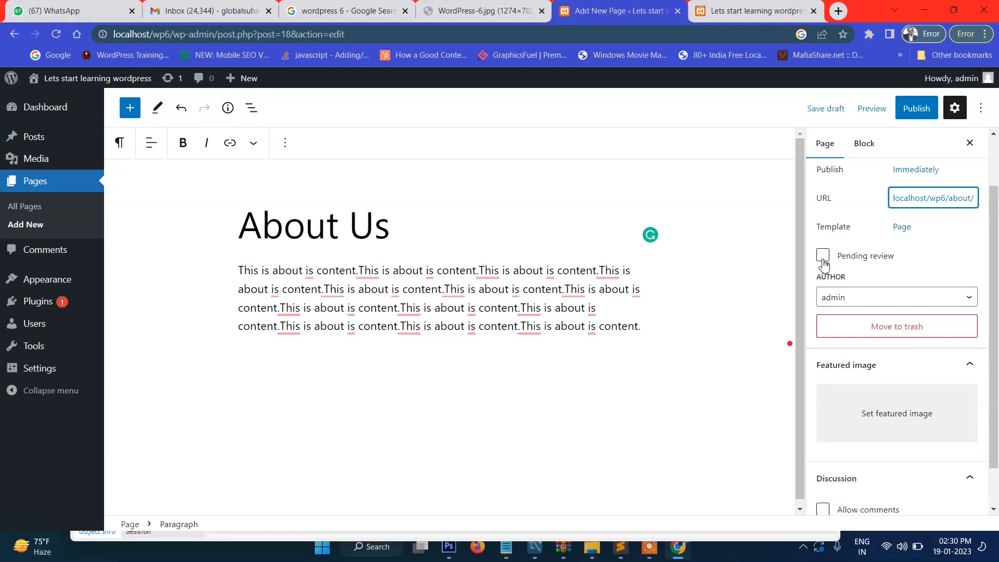
scroll(824, 265, "up", 1)
scroll(823, 260, "down", 1)
scroll(898, 411, "down", 1)
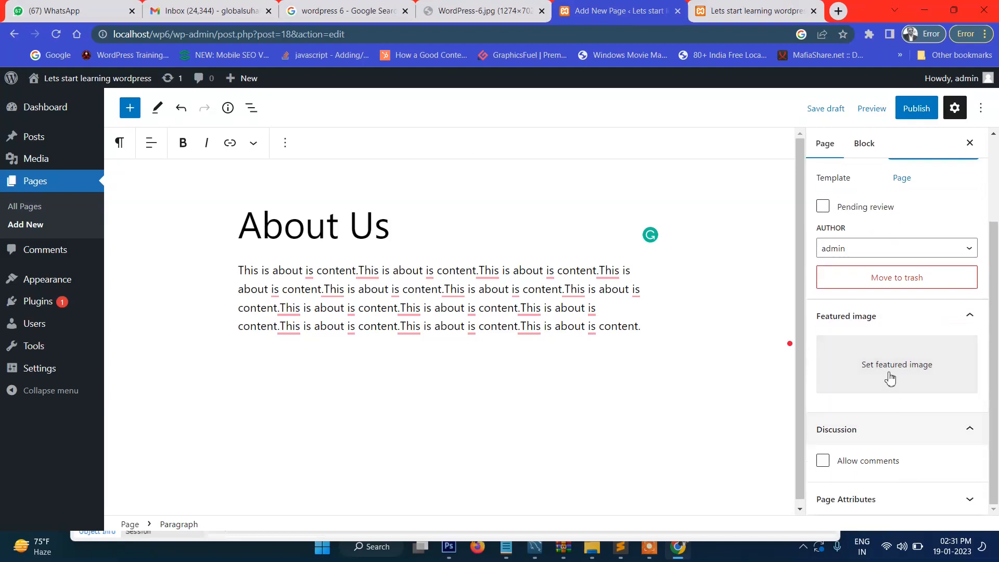
Step: Set the blue abstract image img100 from the Media Library as the page's featured image
left_click(885, 370)
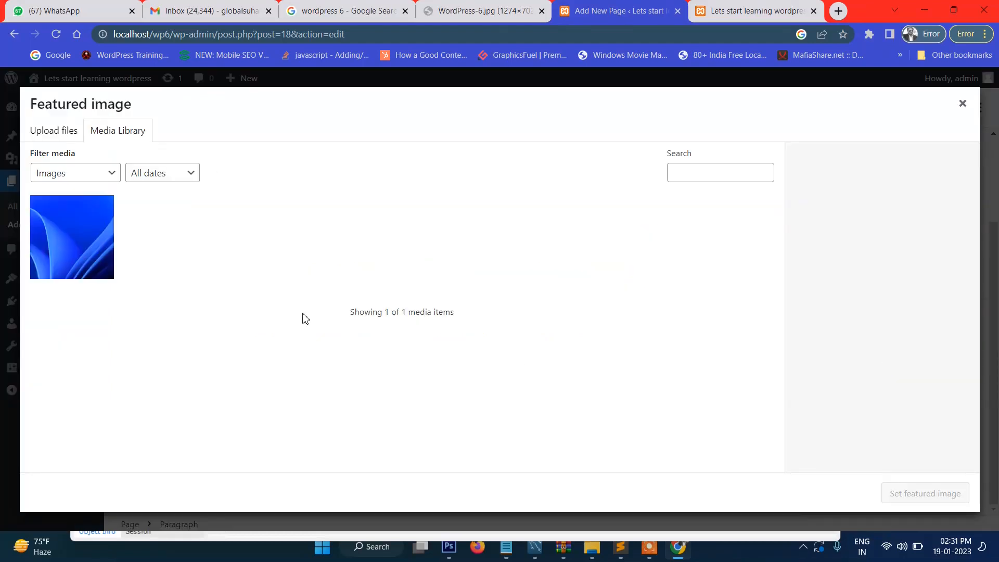
left_click(73, 240)
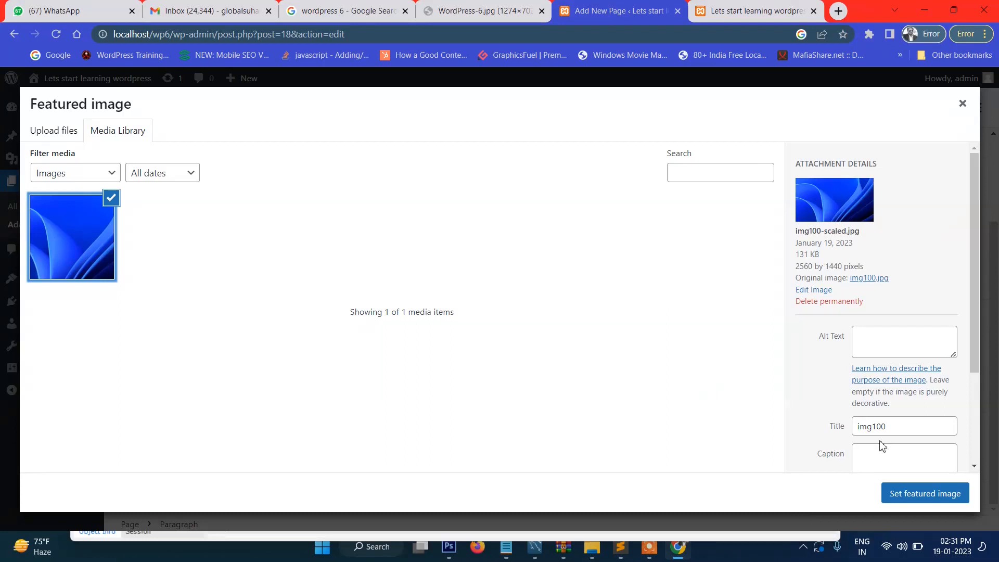
left_click(918, 494)
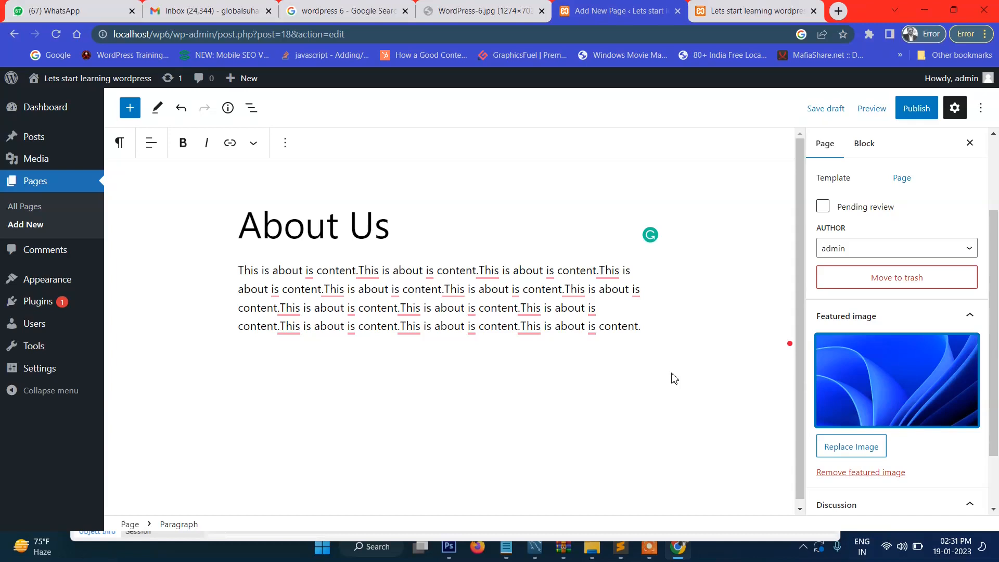
Step: Publish the About Us page and start a new blank page from Pages > Add New
left_click(924, 114)
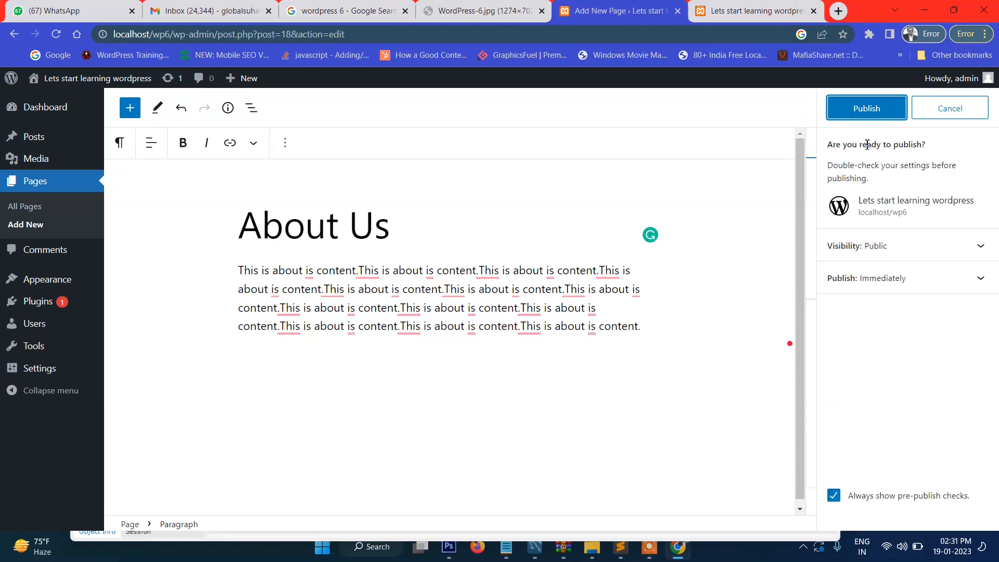
left_click(865, 111)
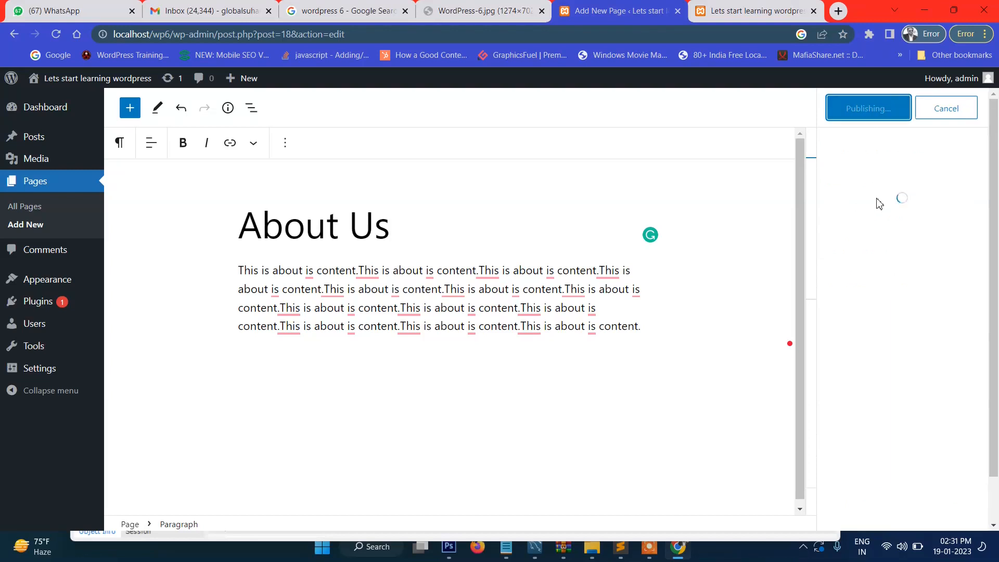
mouse_move(346, 298)
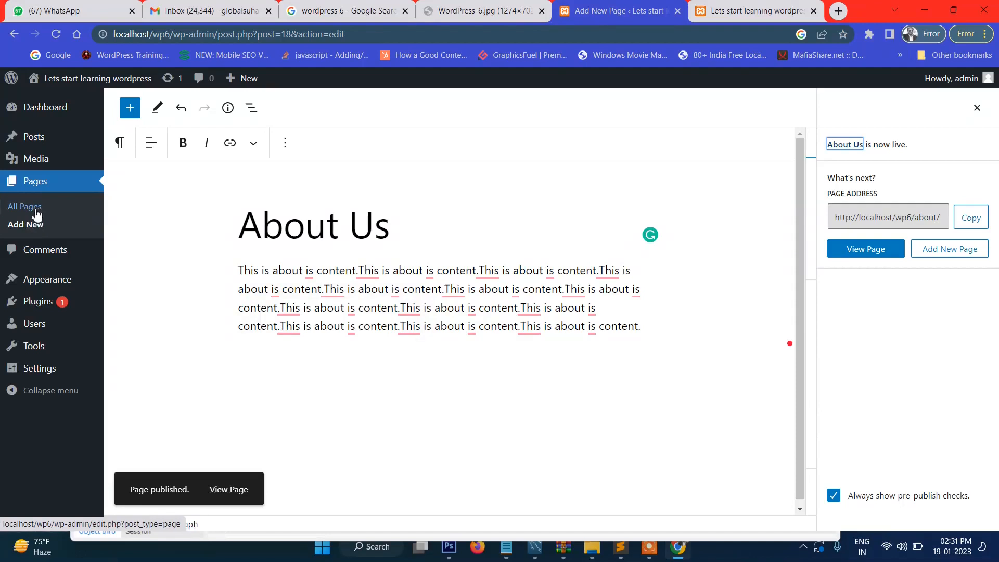
left_click(29, 230)
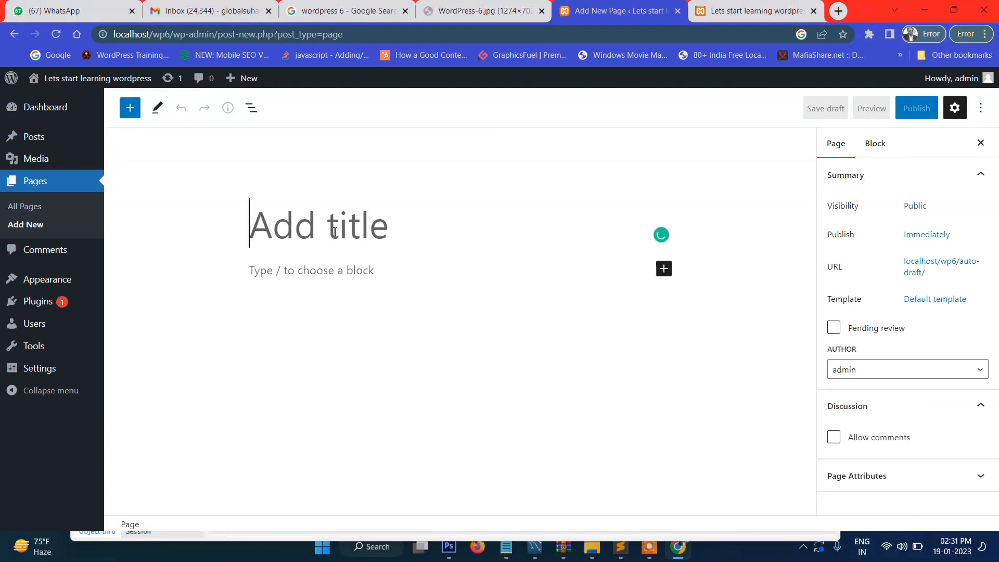
Step: Title the page 'Why Us' with the paragraph 'We are one of the best WordPress trainers'
type("Why uU")
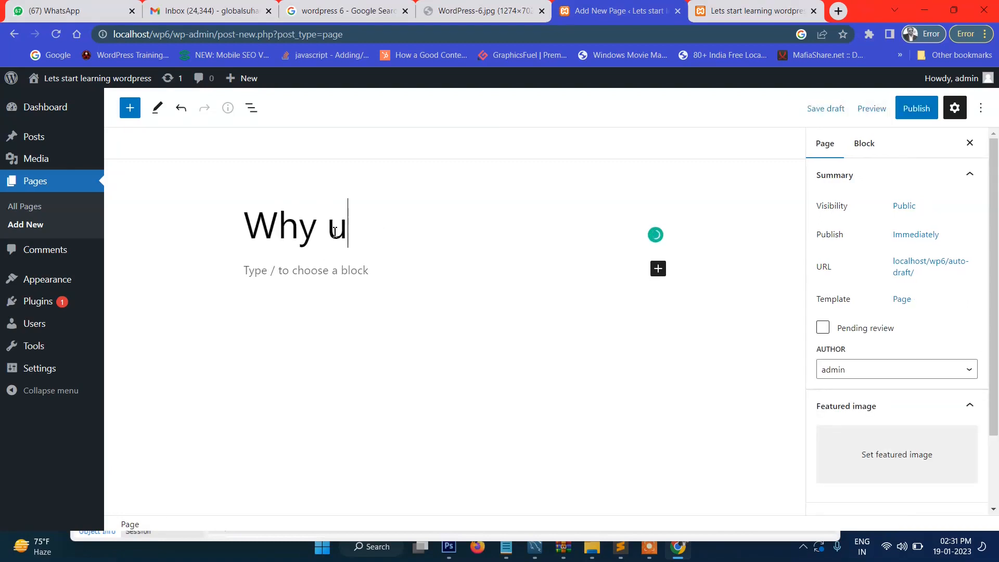
key("BackSpace")
key("BackSpace")
type("Us")
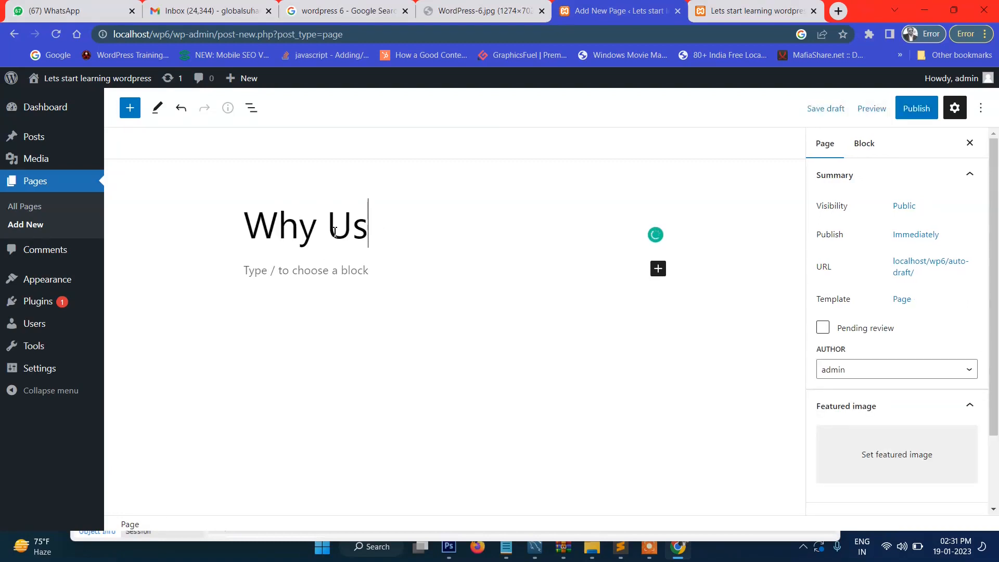
left_click(310, 278)
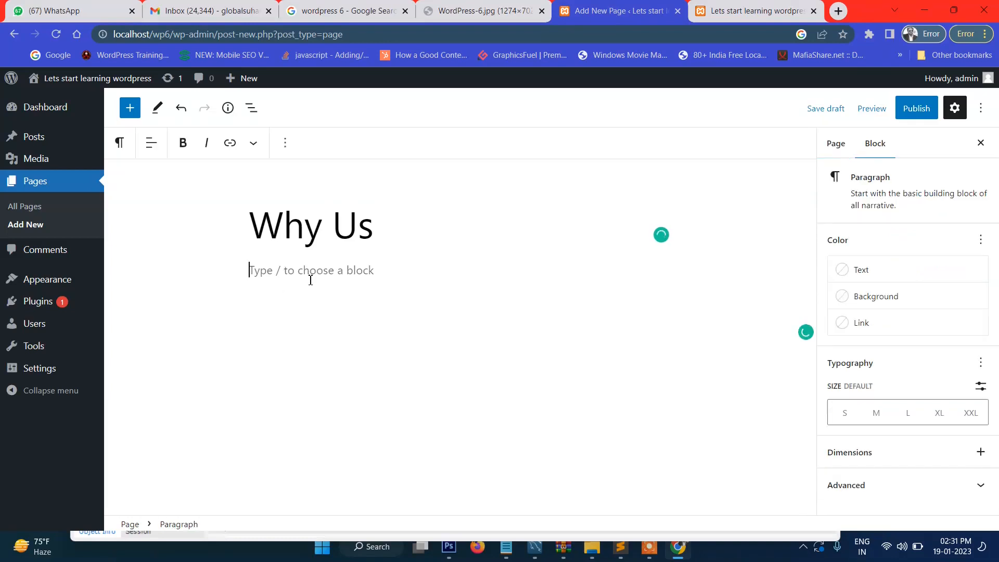
type("We are one of the best")
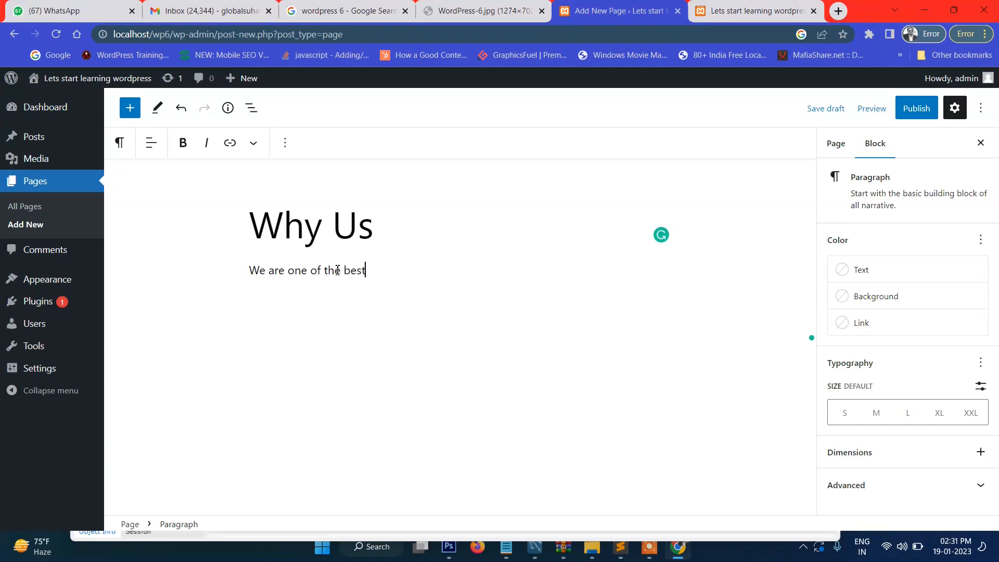
type(" wordpress trainers")
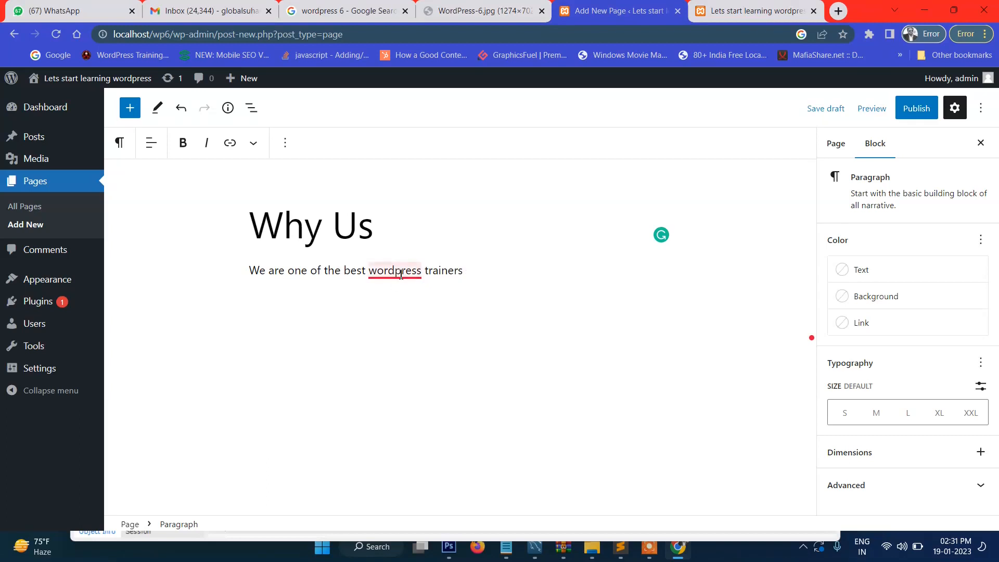
mouse_move(401, 270)
left_click(403, 293)
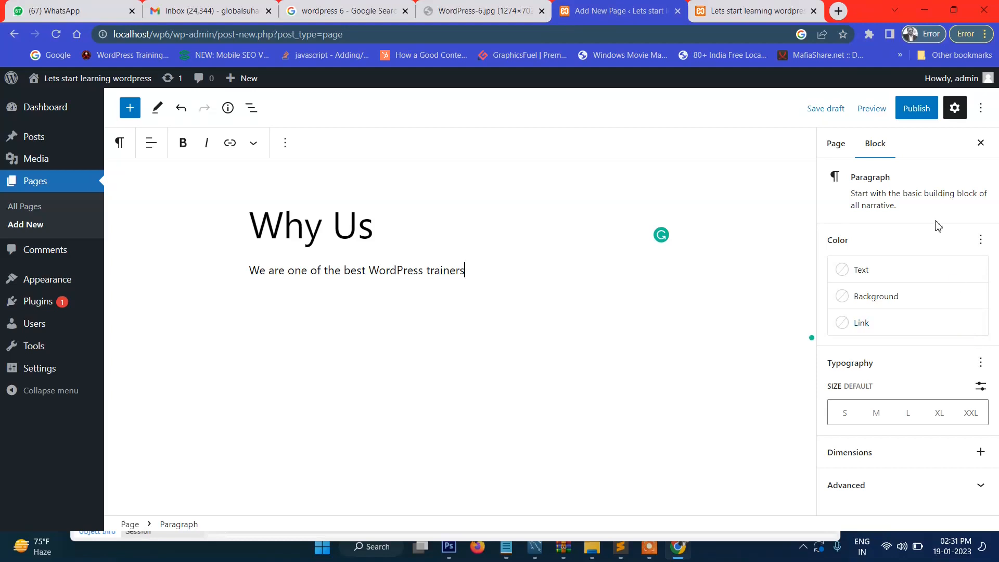
Step: Set About Us as the Why Us page's parent and publish it
left_click(836, 143)
scroll(942, 307, "down", 2)
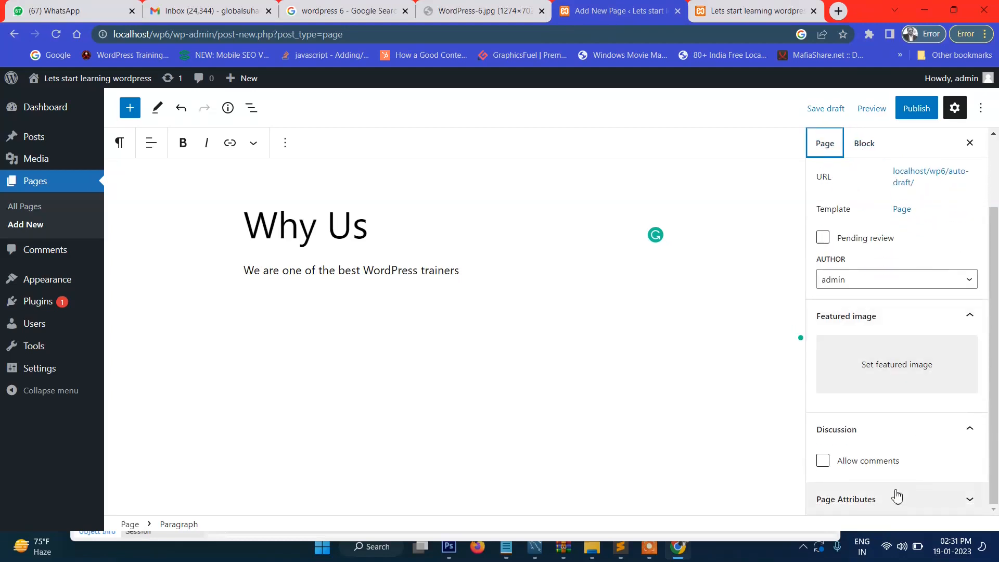
left_click(861, 503)
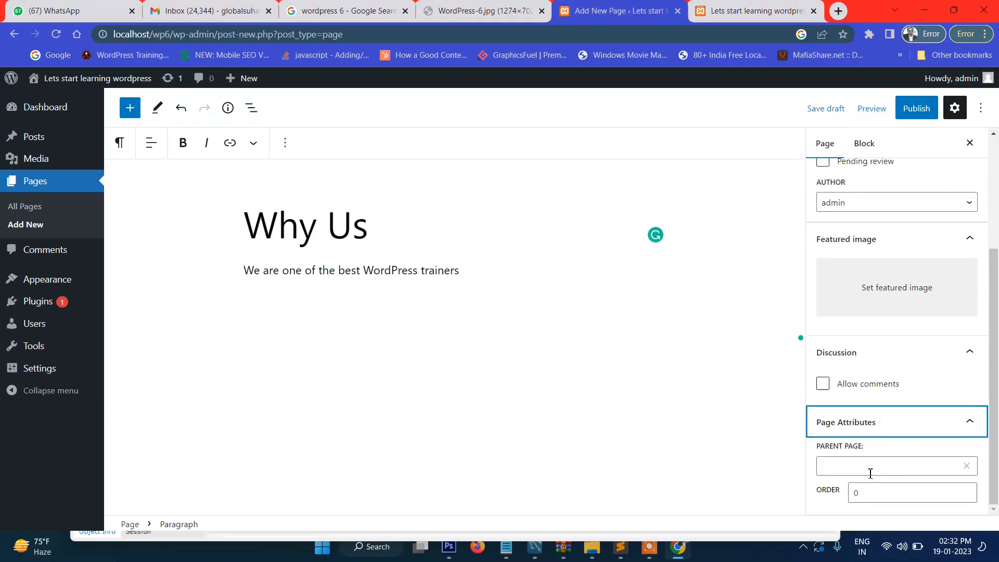
left_click(870, 473)
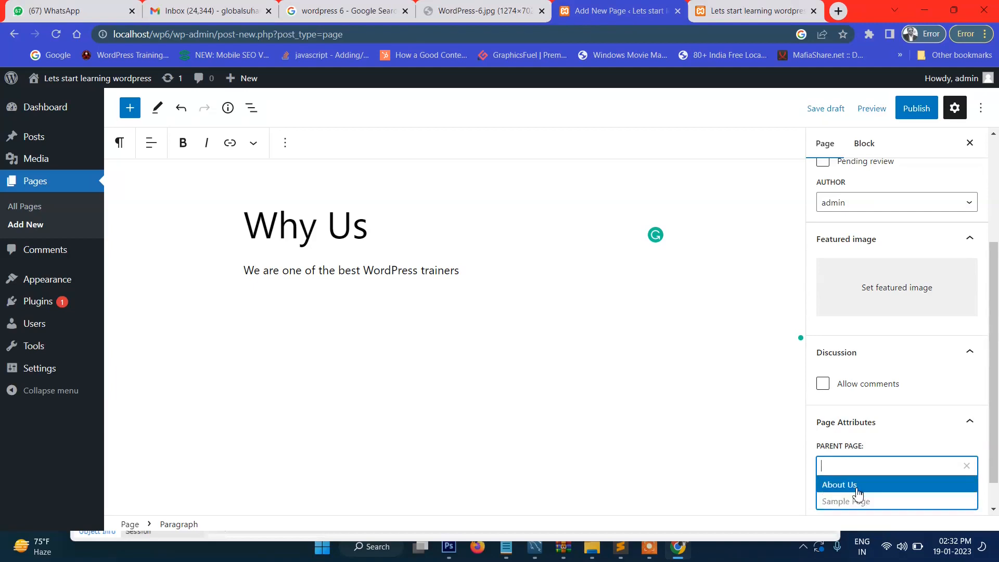
left_click(858, 490)
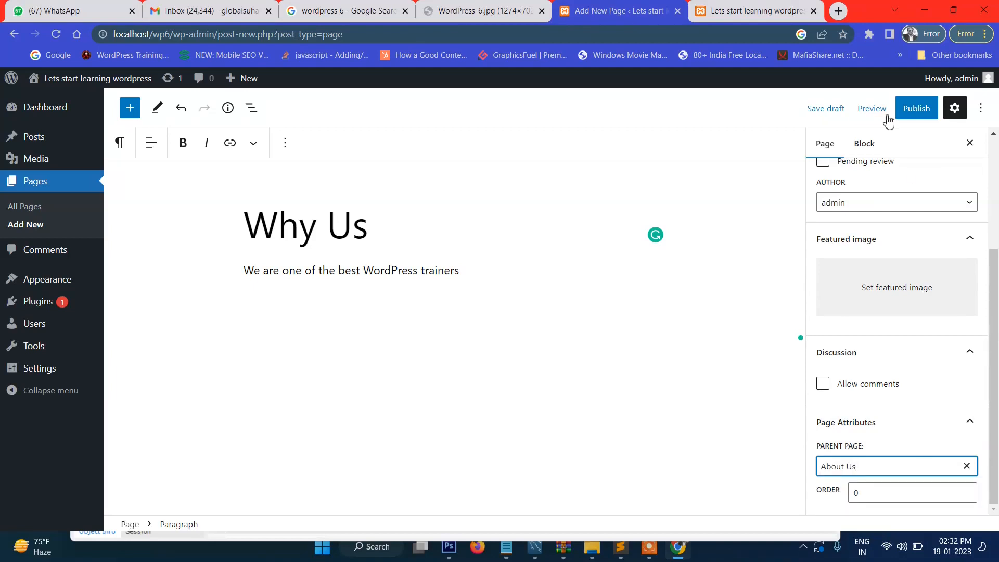
left_click(916, 107)
left_click(869, 108)
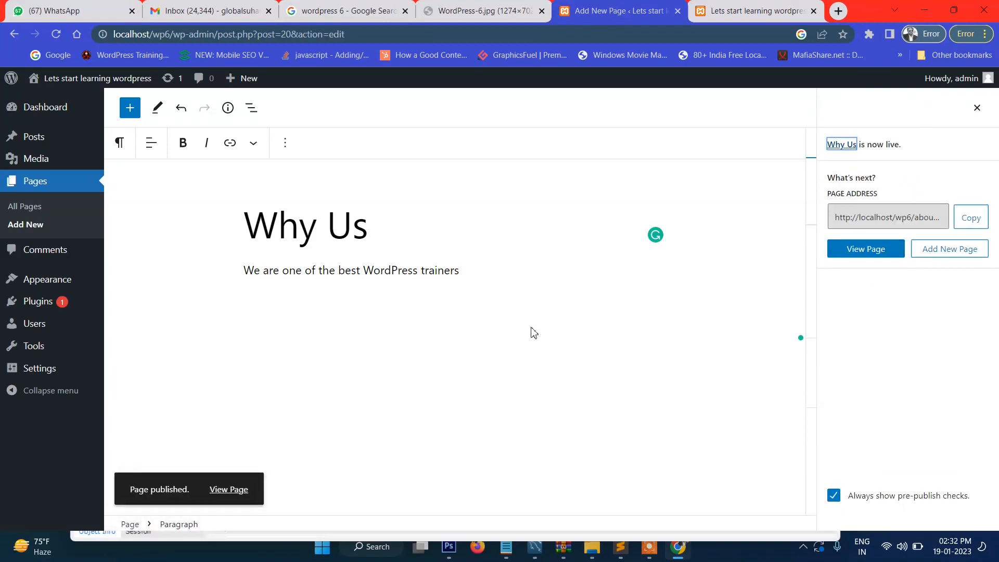
left_click(707, 23)
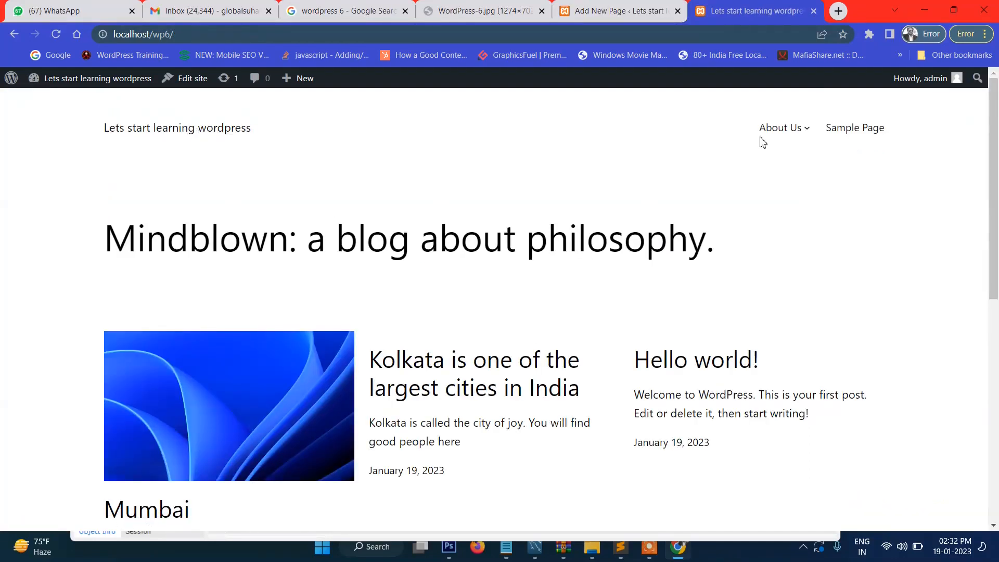
mouse_move(783, 132)
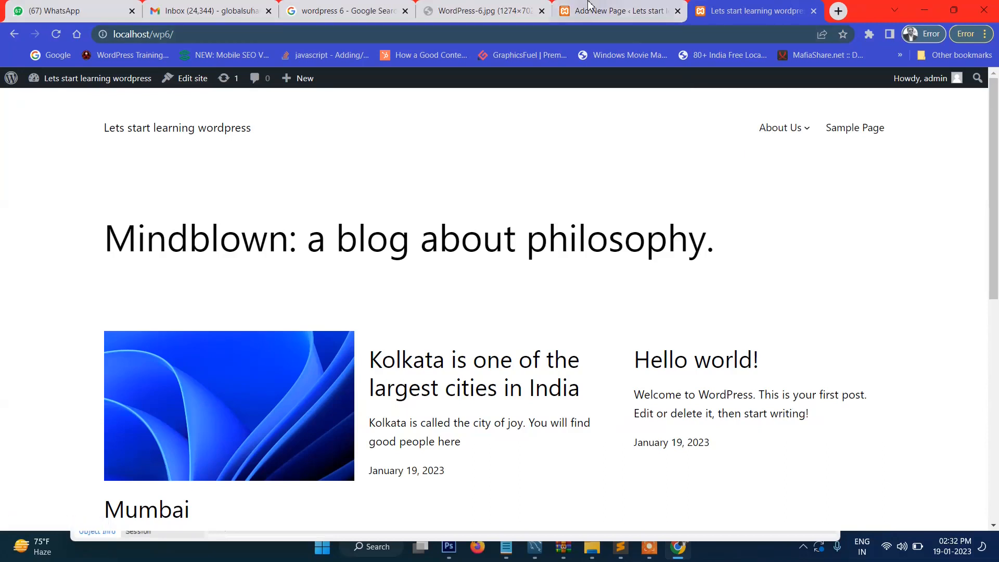
left_click(619, 11)
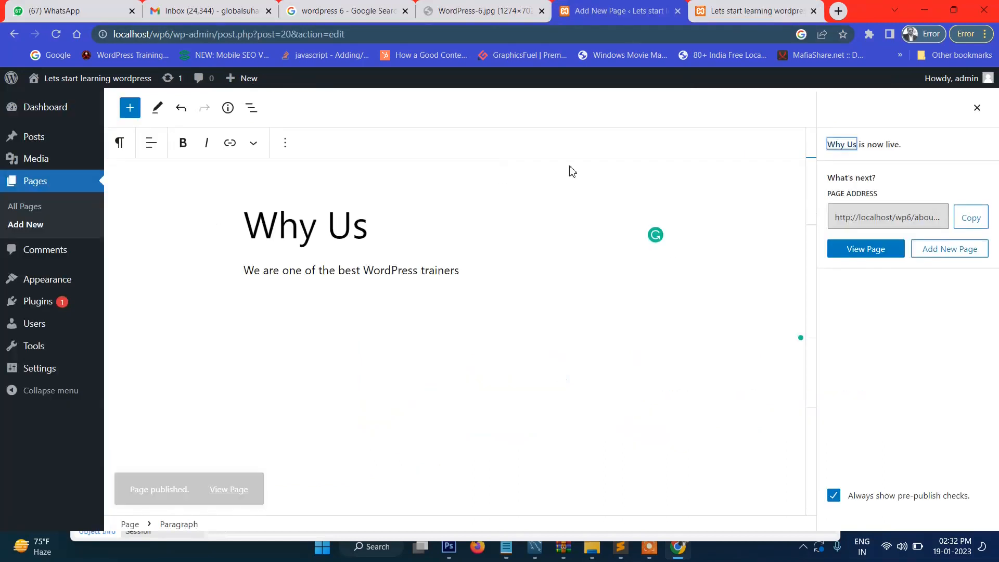
Step: Create a new page 'Our Mission' reading 'Our mission is to make you wordpresss developer'
left_click(29, 232)
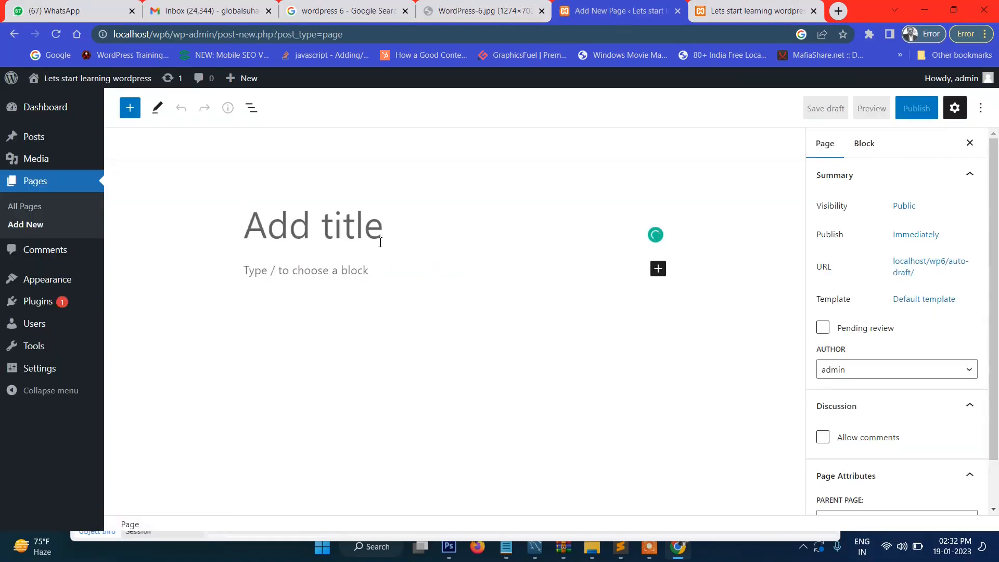
type("Our Mission")
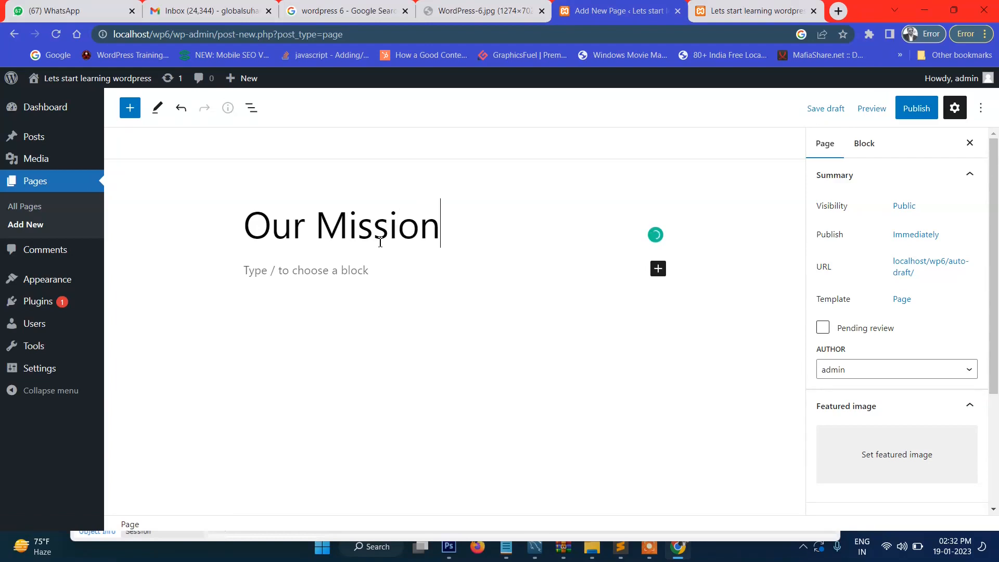
left_click(360, 276)
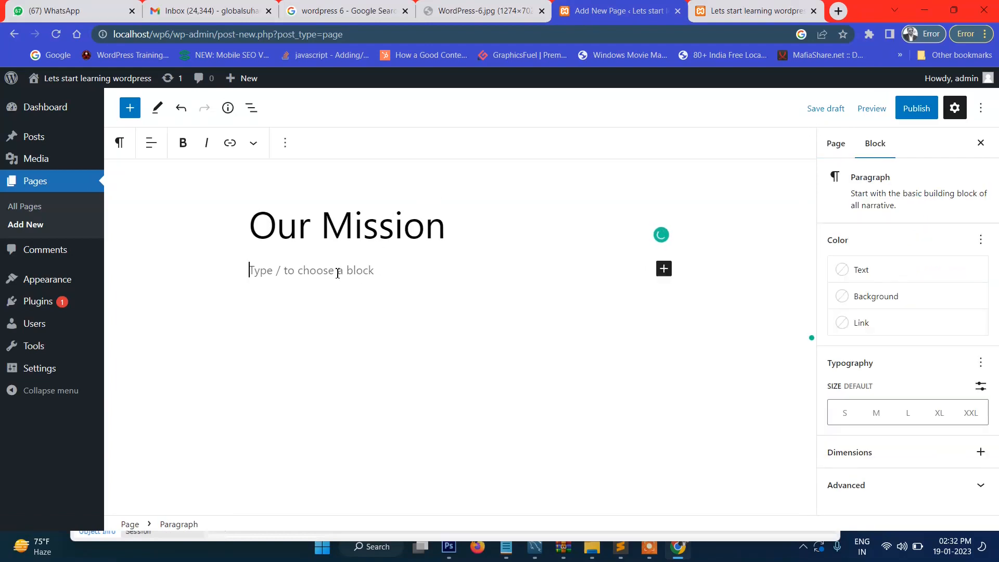
type("Our m")
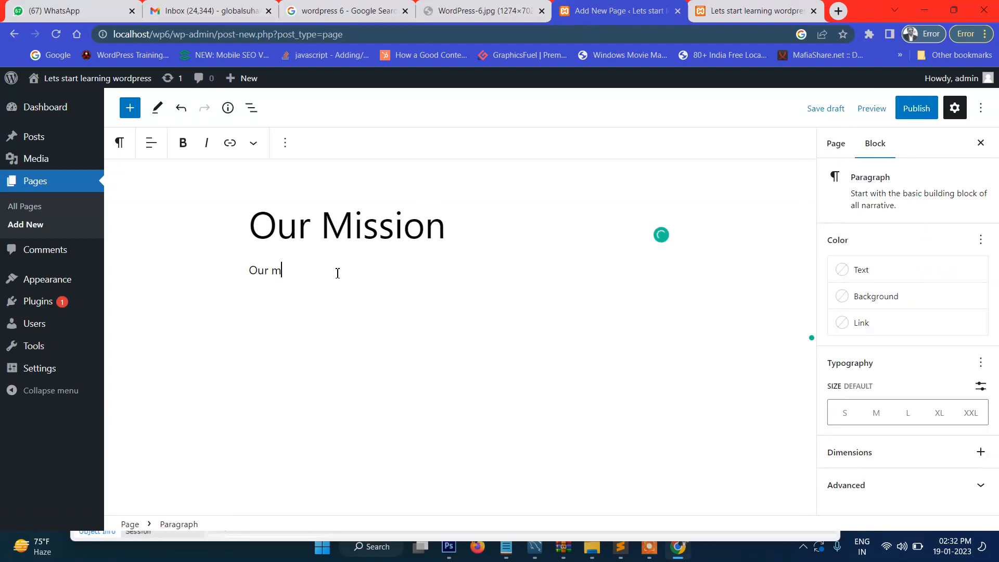
type("isson os to")
key("BackSpace")
key("BackSpace")
type("to make you wordpresss develop")
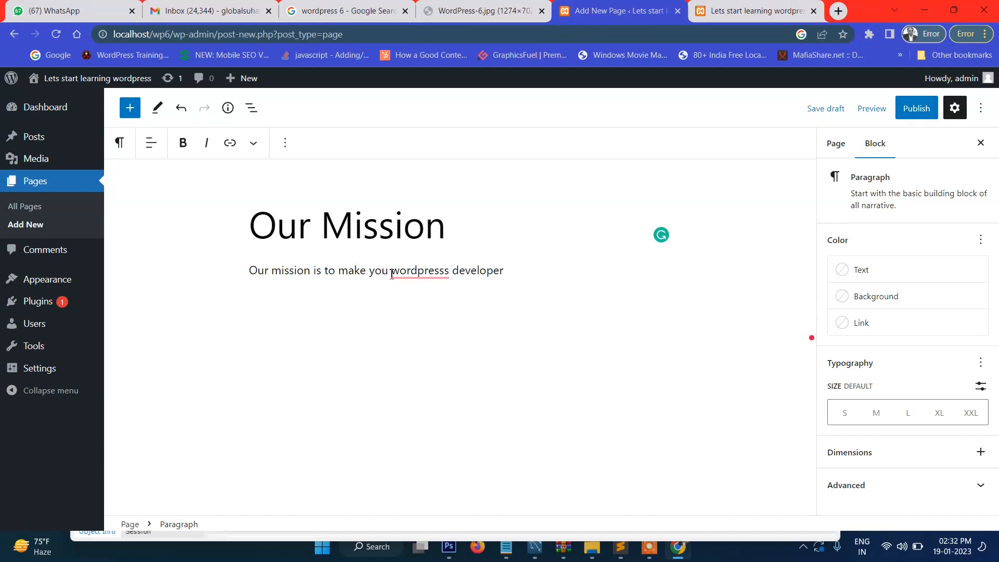
type("er")
Step: Make About Us the parent page of Our Mission and publish it
left_click(837, 143)
scroll(926, 416, "down", 3)
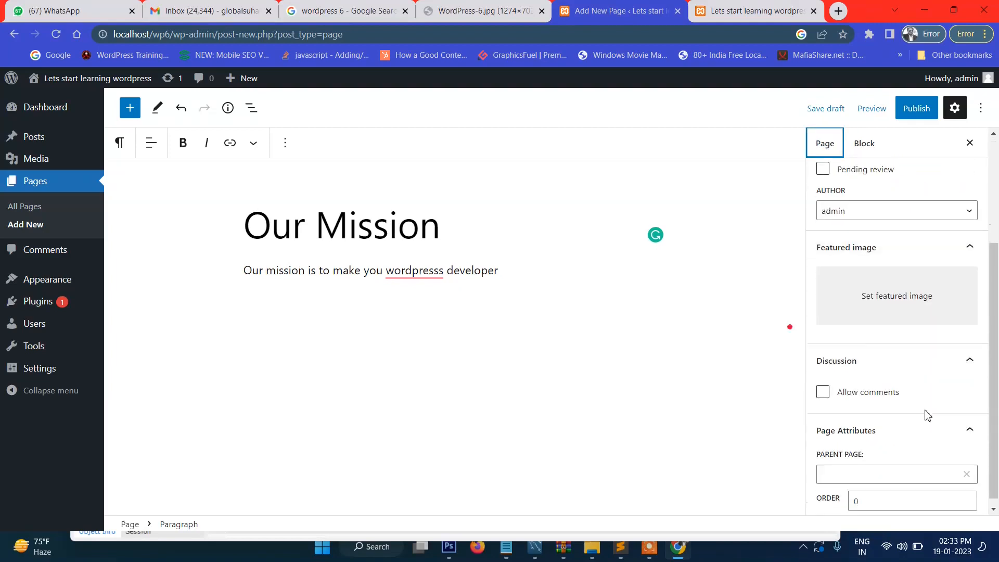
left_click(870, 462)
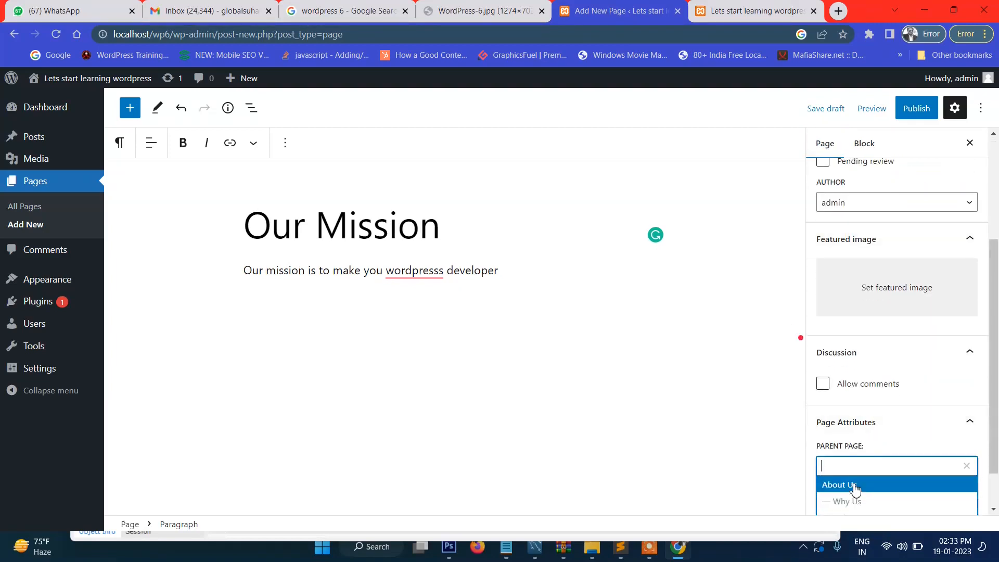
left_click(859, 483)
left_click(921, 109)
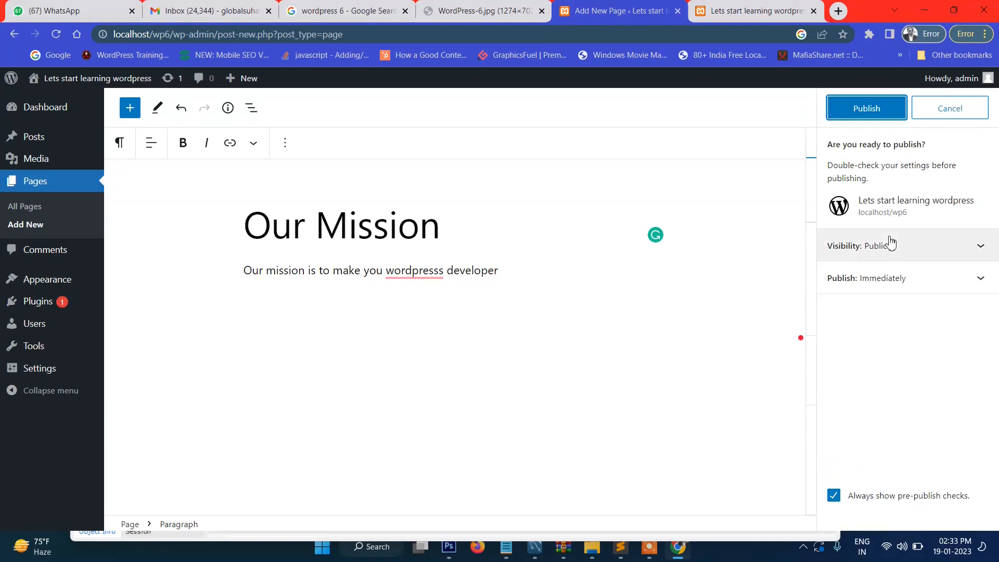
left_click(866, 108)
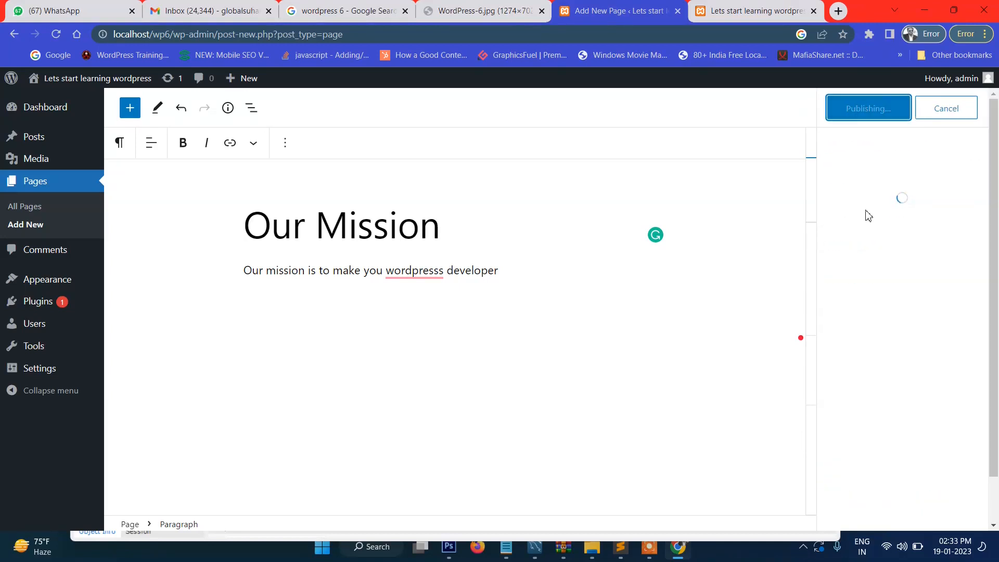
left_click(749, 11)
Step: Reload the site's front page to confirm the new Our Mission page, then return to the editor
left_click(55, 34)
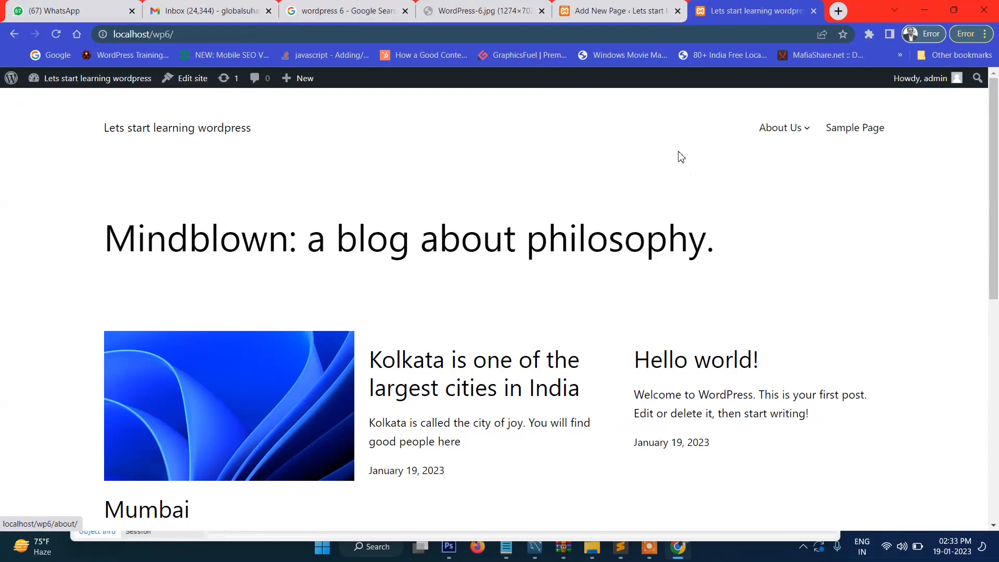
scroll(827, 174, "down", 6)
scroll(827, 173, "up", 6)
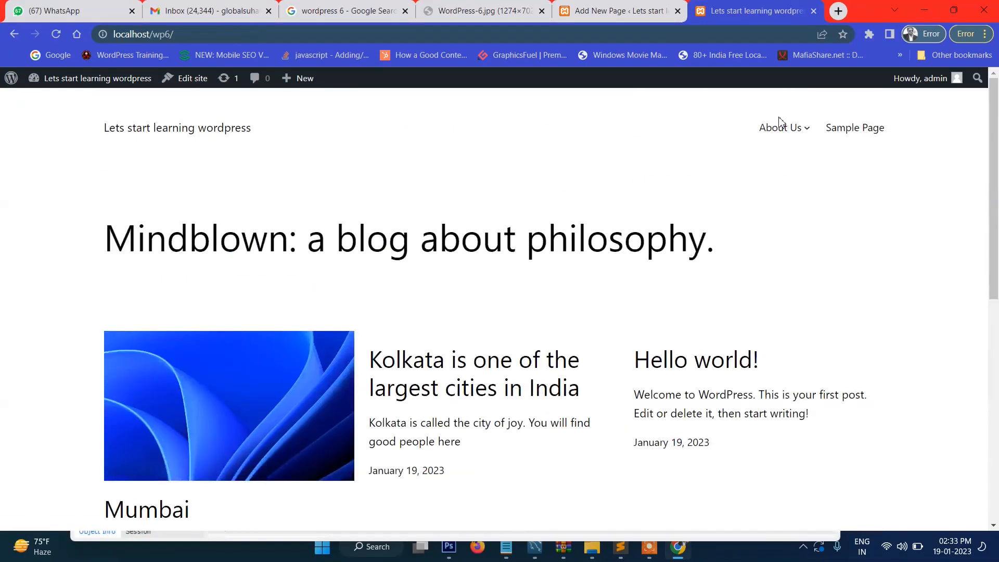
left_click(619, 17)
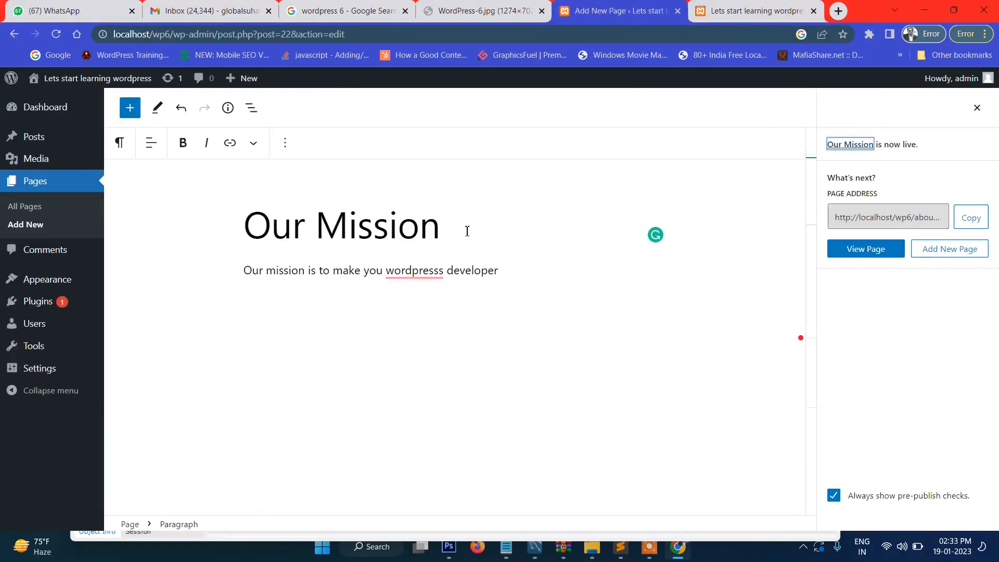
Step: Correct 'wordpresss' to 'WordPress' in the mission paragraph and update the page
left_click(419, 277)
left_click(431, 302)
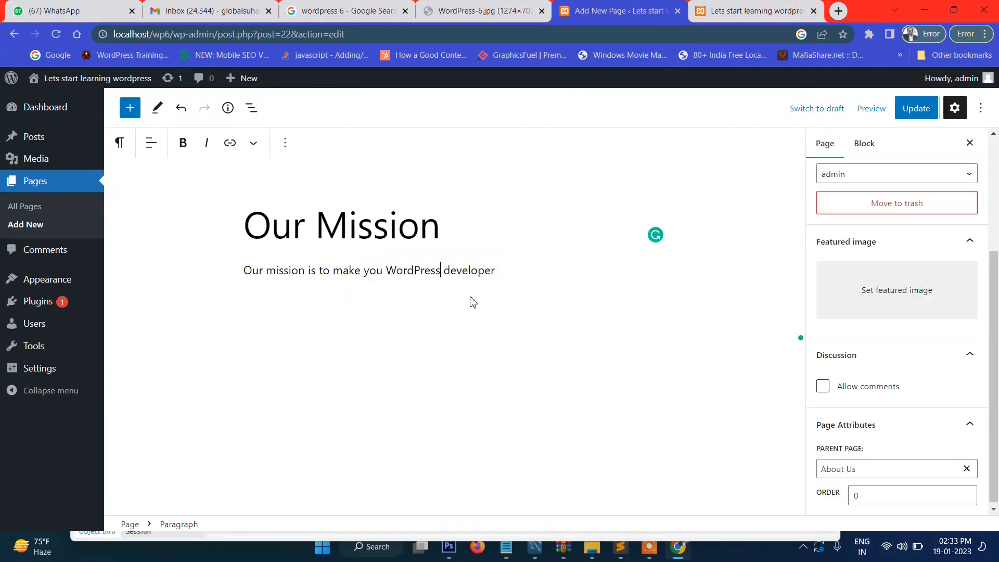
left_click(919, 107)
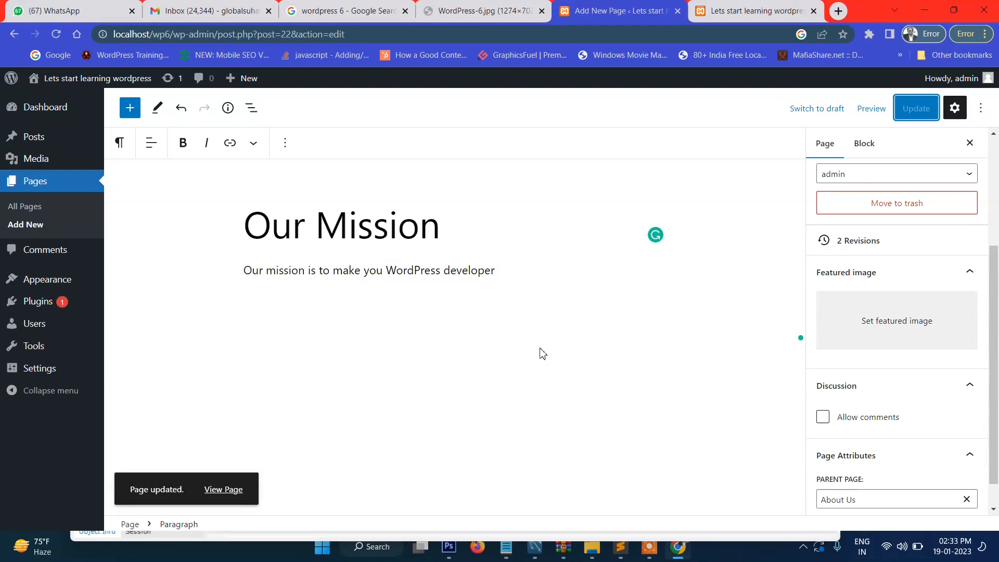
mouse_move(49, 146)
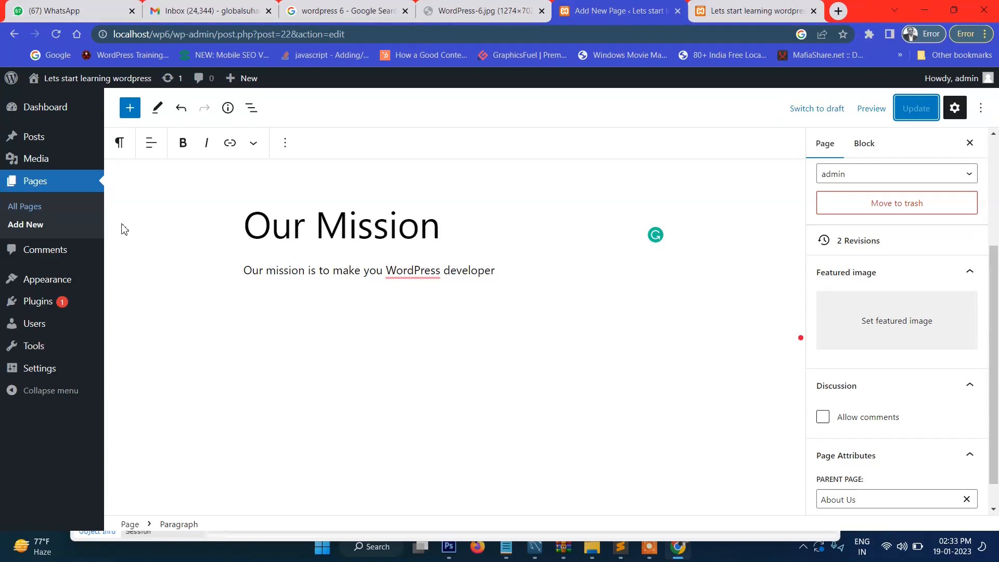
Step: Accept the fix adding 'a' before WordPress and save the page with Ctrl+S
mouse_move(62, 139)
left_click(593, 326)
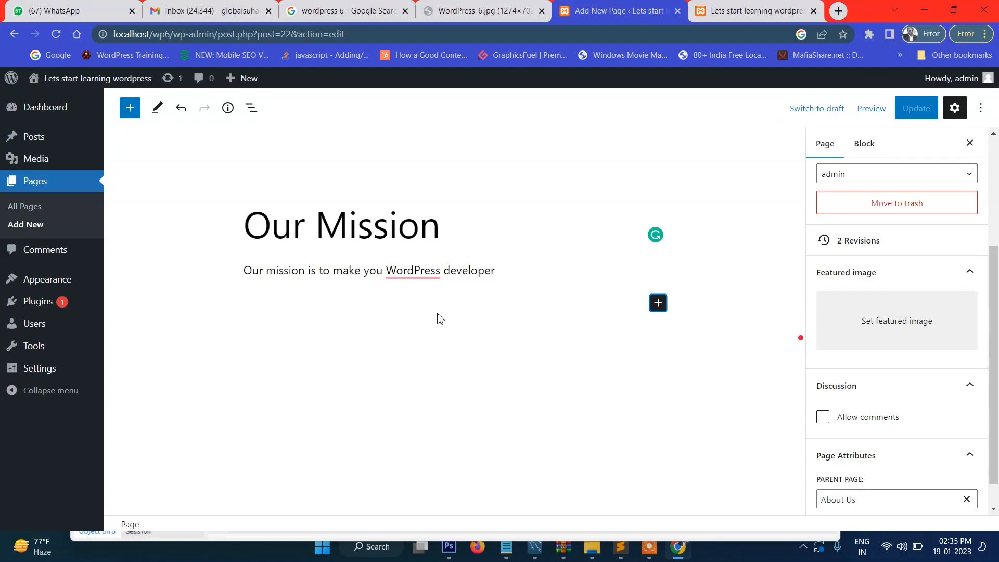
mouse_move(423, 274)
left_click(421, 305)
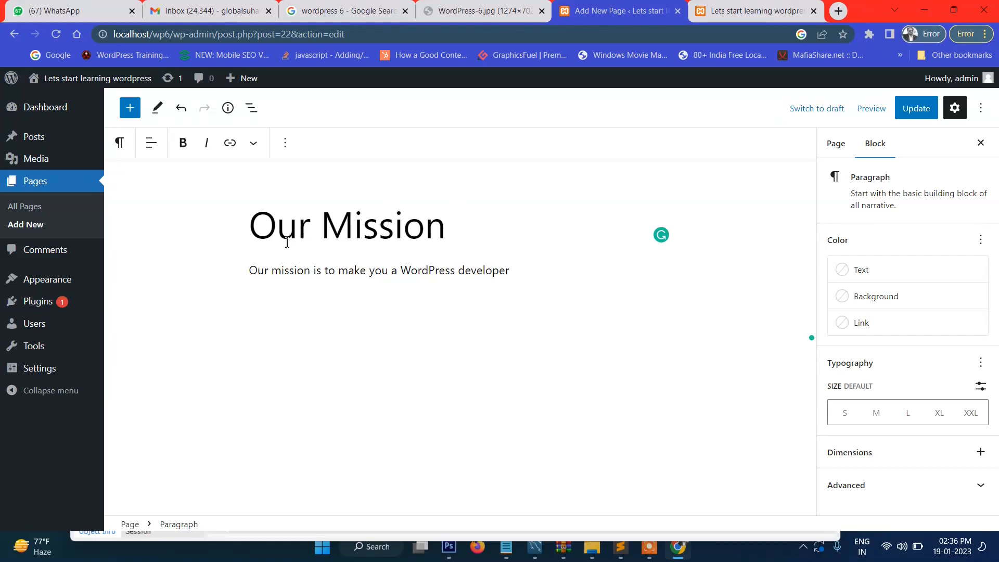
key("ctrl+s")
mouse_move(64, 303)
left_click(281, 232)
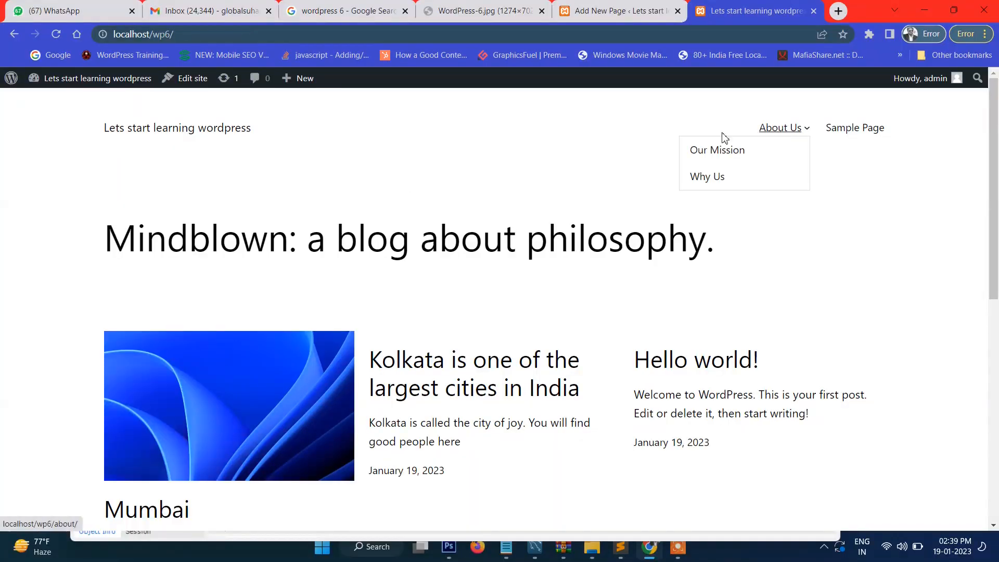
Step: Check the site's About Us dropdown, visit the Dashboard, then go back to the Our Mission editor
mouse_move(759, 143)
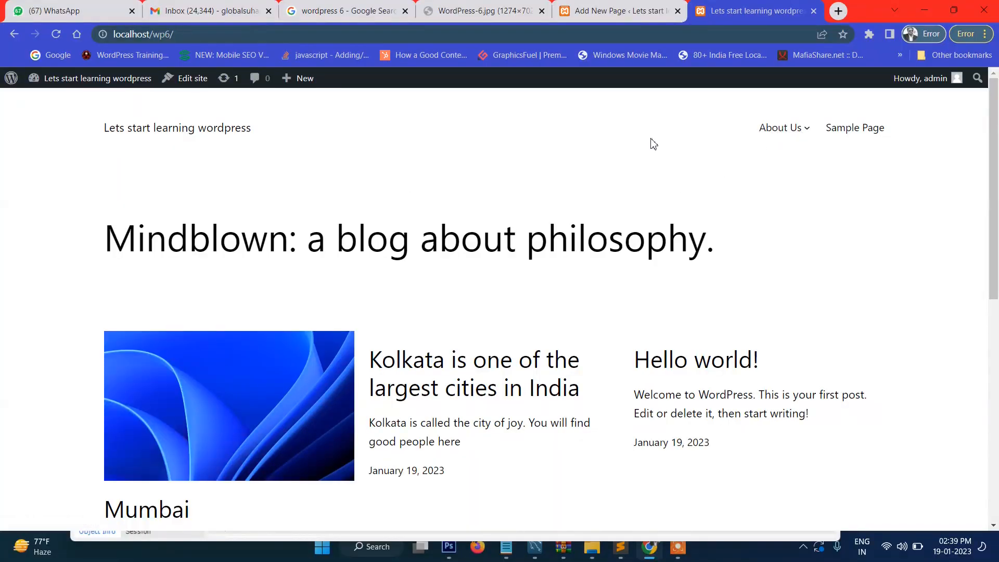
scroll(590, 257, "down", 3)
scroll(595, 259, "up", 3)
mouse_move(67, 80)
left_click(40, 104)
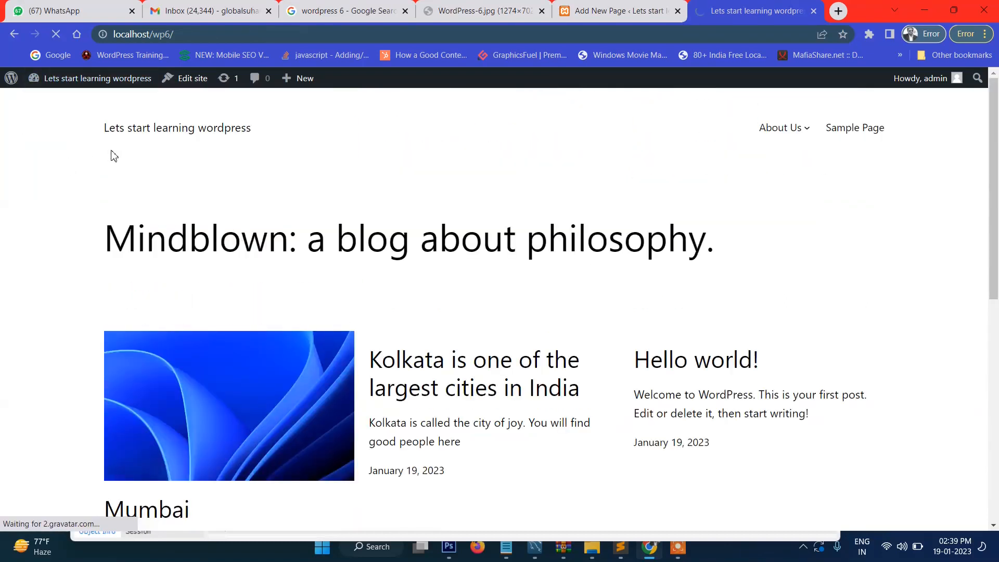
left_click(15, 39)
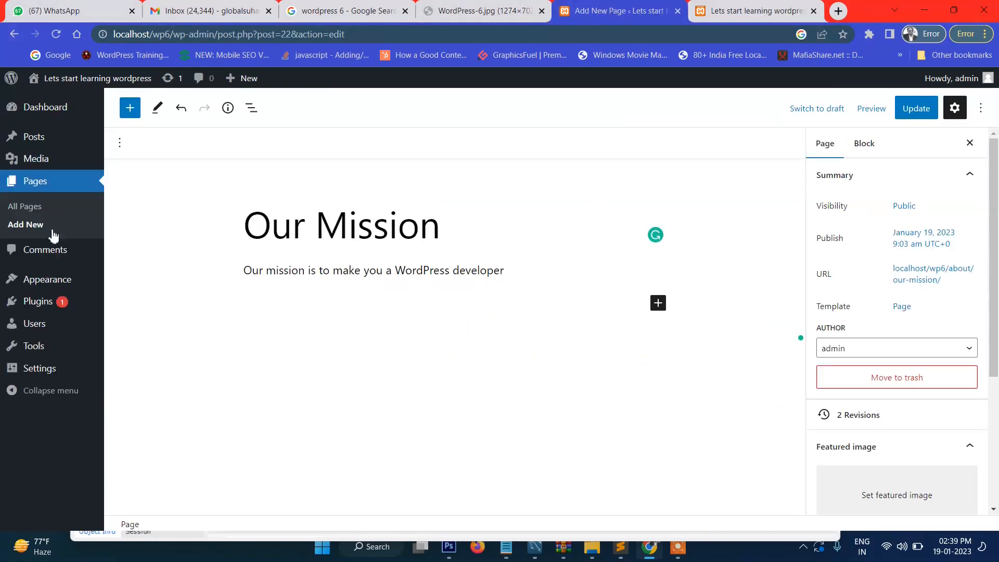
Step: Leave the editor despite unsaved changes and go to the Installed Plugins list
mouse_move(53, 297)
left_click(132, 313)
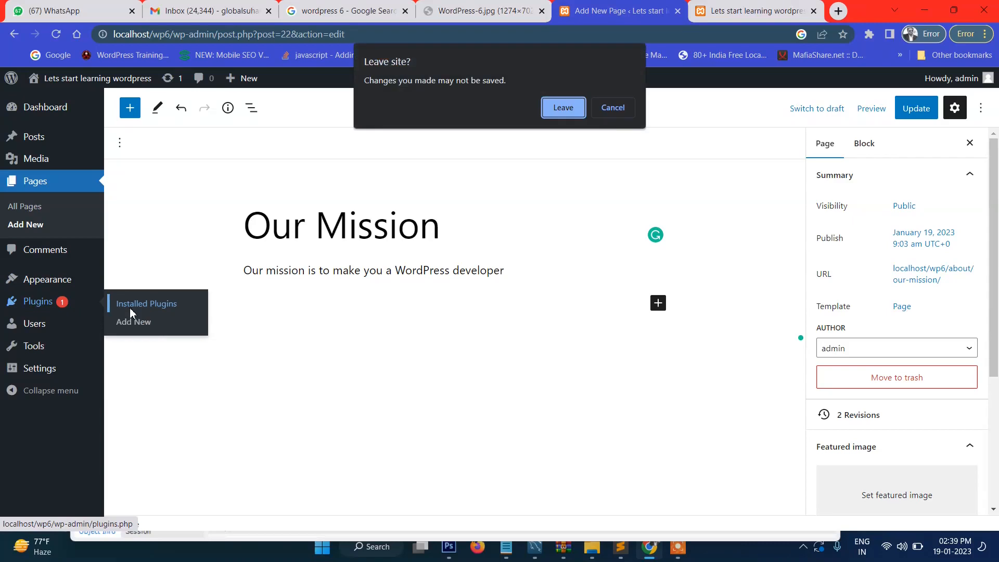
left_click(575, 111)
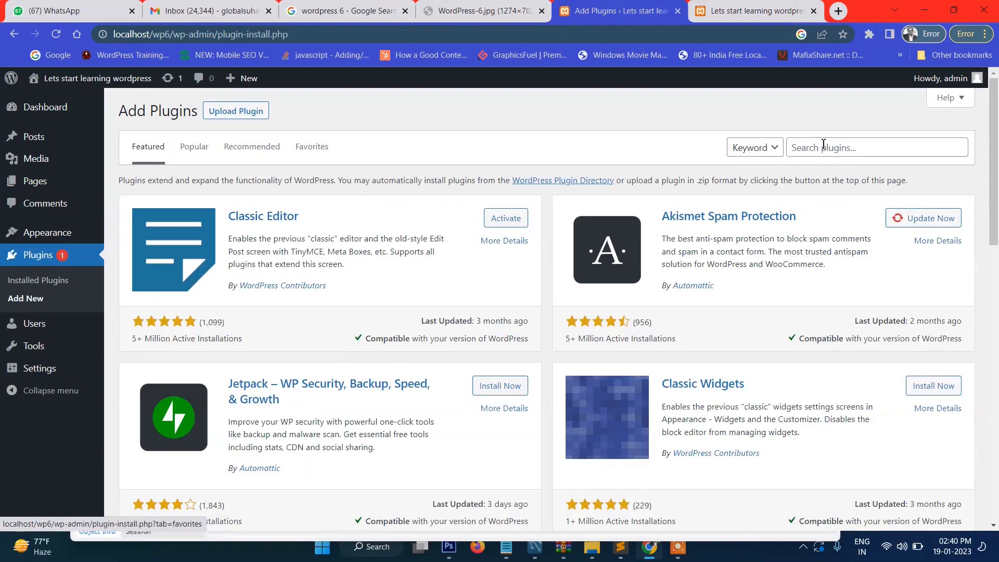
Step: Search plugins for 'contact fo', then install and activate Contact Form 7
left_click(823, 143)
type("contact form 7")
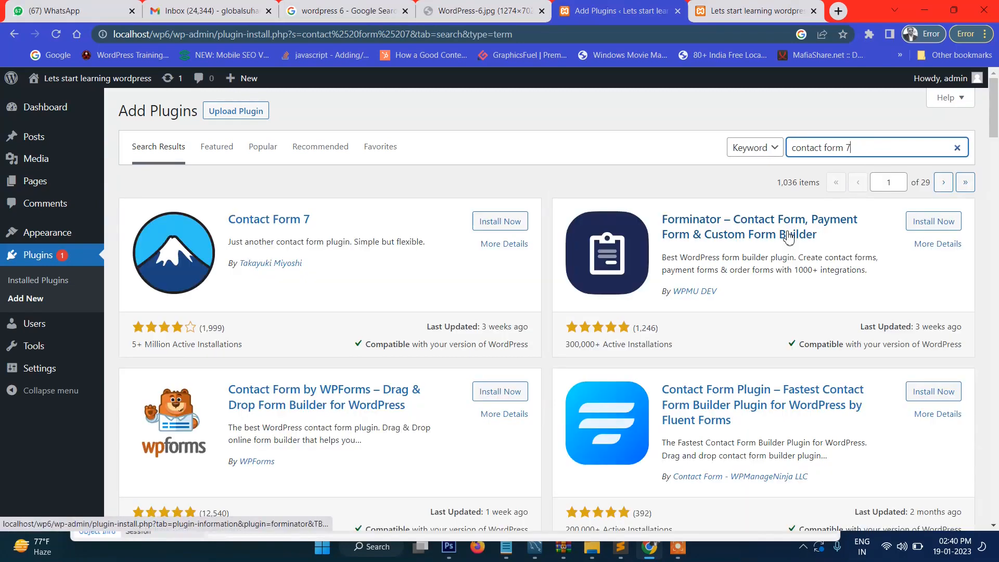
left_click(500, 222)
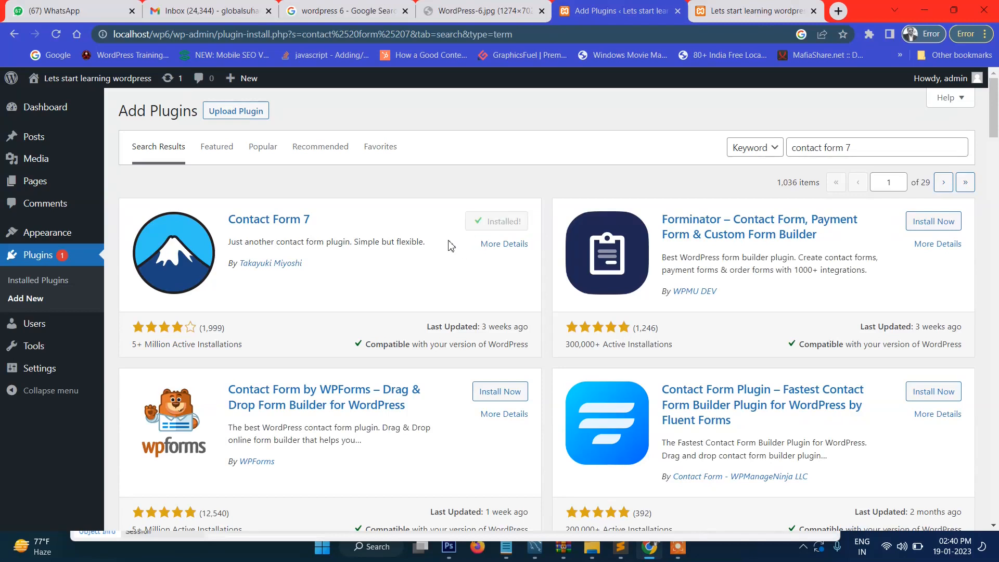
left_click(496, 224)
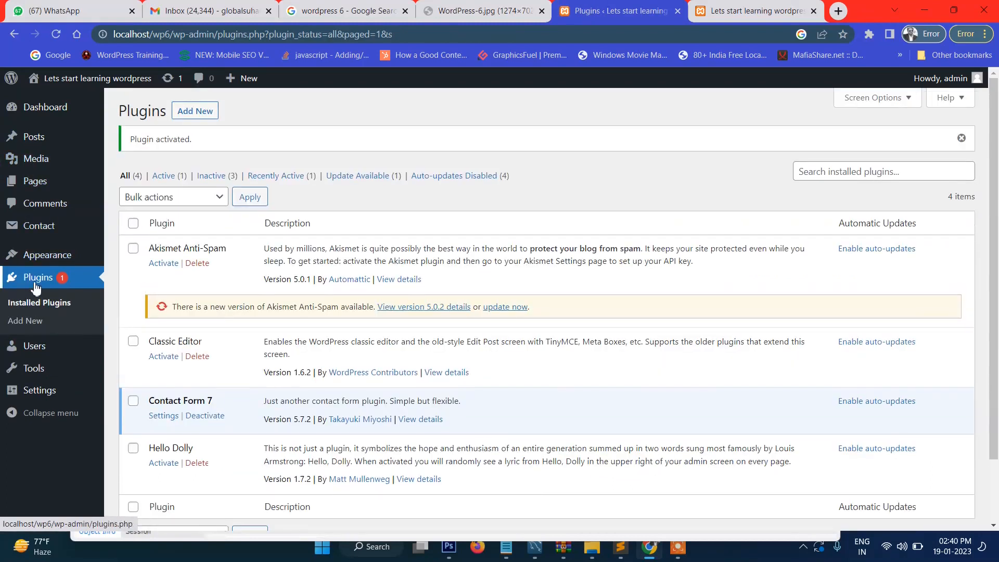
Step: Copy Contact form 1's shortcode from the Contact Forms list and start a new page
mouse_move(62, 238)
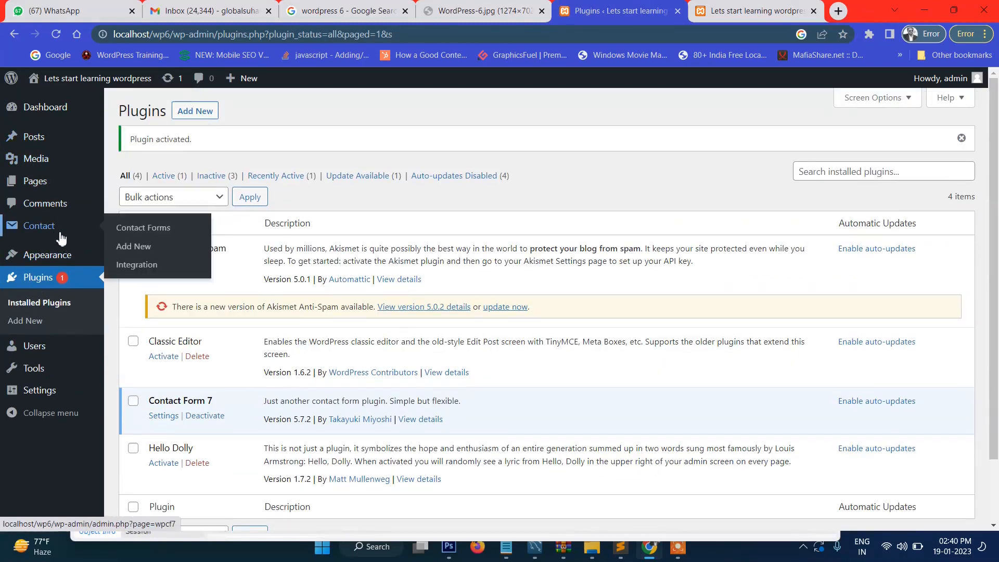
left_click(150, 237)
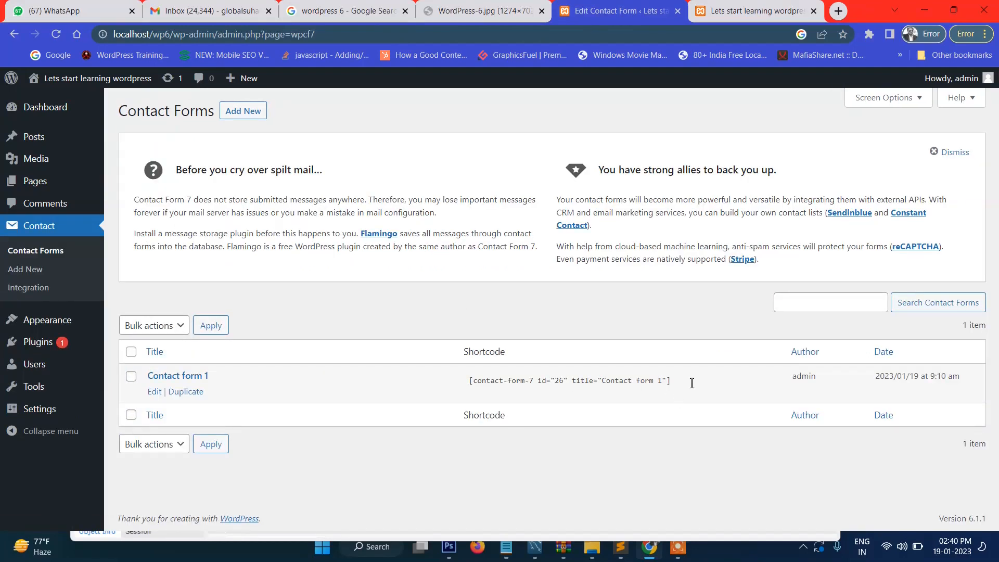
left_click(691, 383)
left_click(602, 387)
left_click(688, 384)
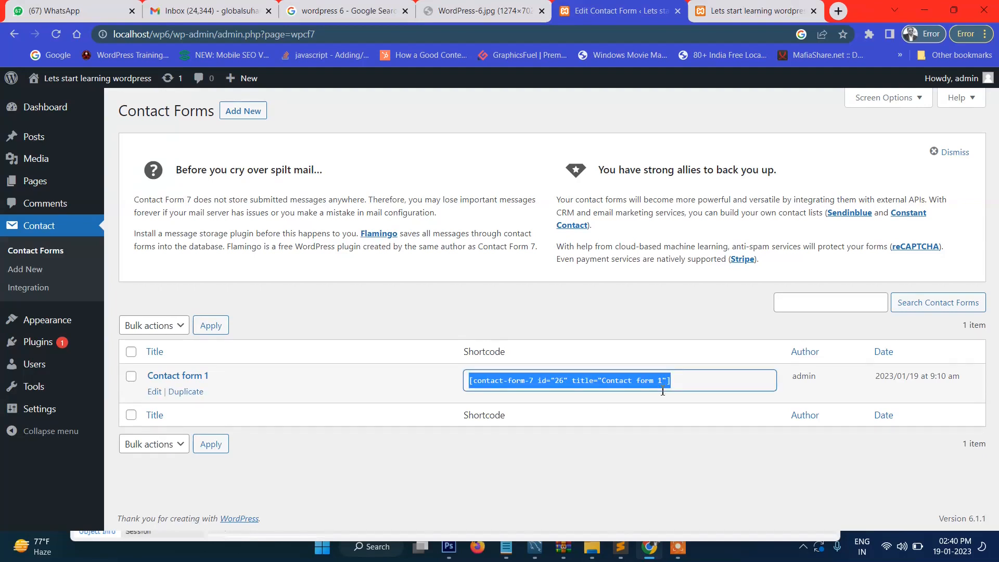
right_click(554, 384)
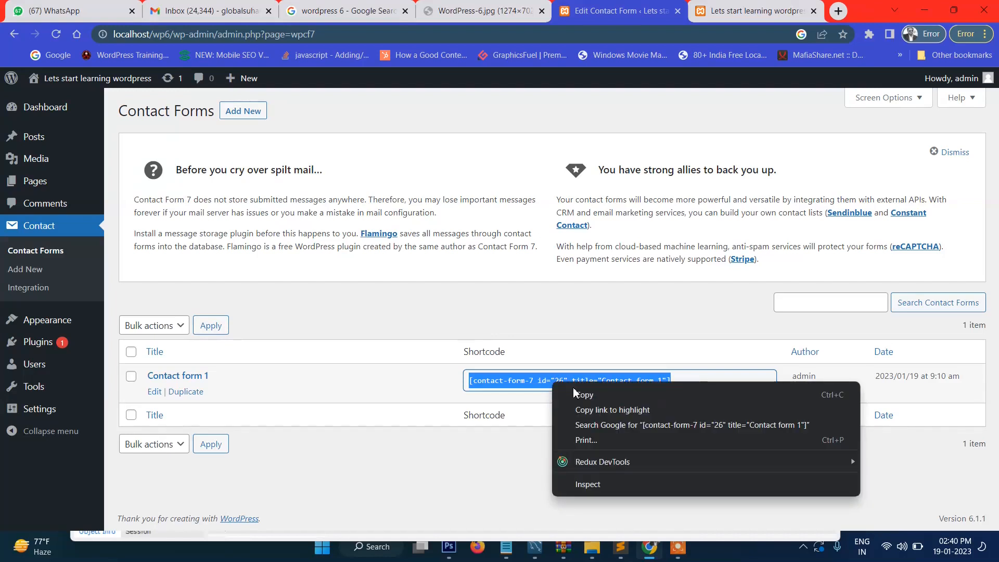
left_click(587, 396)
right_click(623, 385)
left_click(641, 395)
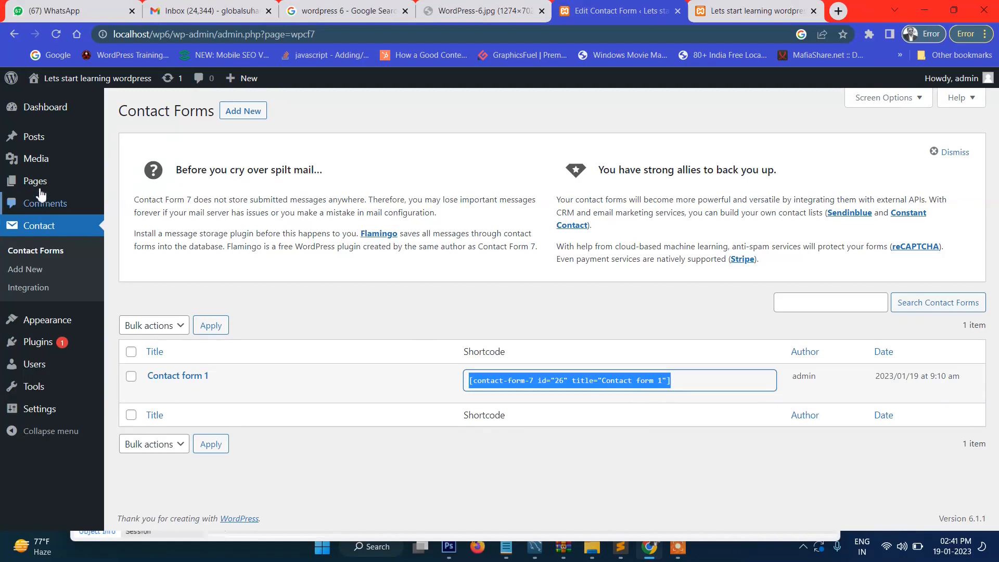
mouse_move(63, 182)
left_click(123, 202)
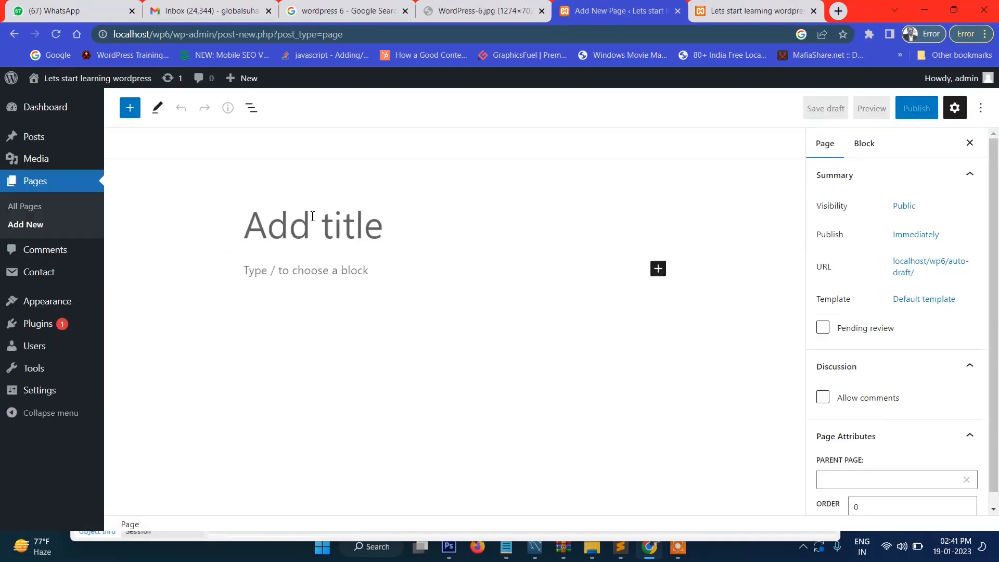
Step: Title the page 'Contact us' and add a Shortcode block holding the pasted form shortcode
type("Cont")
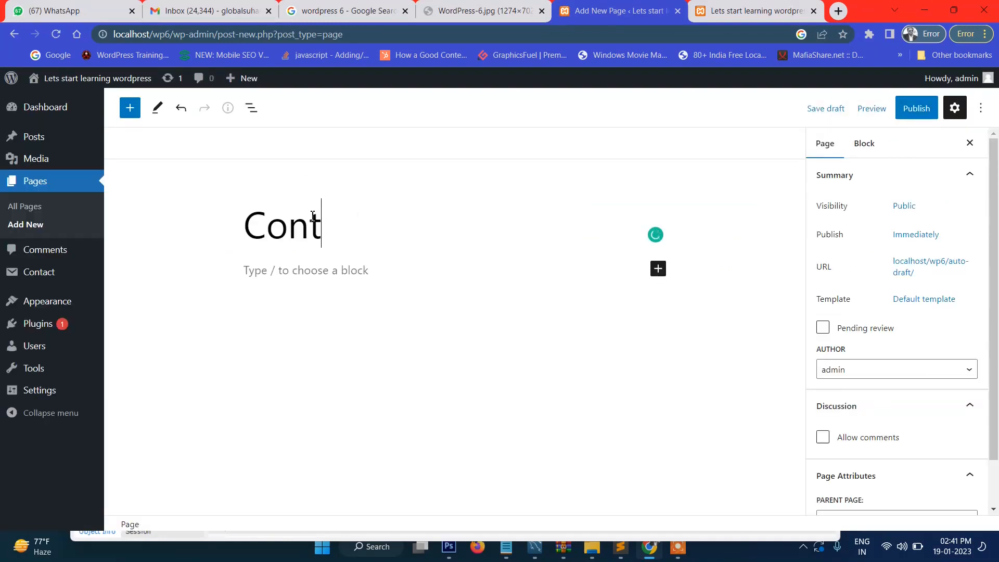
type("act us")
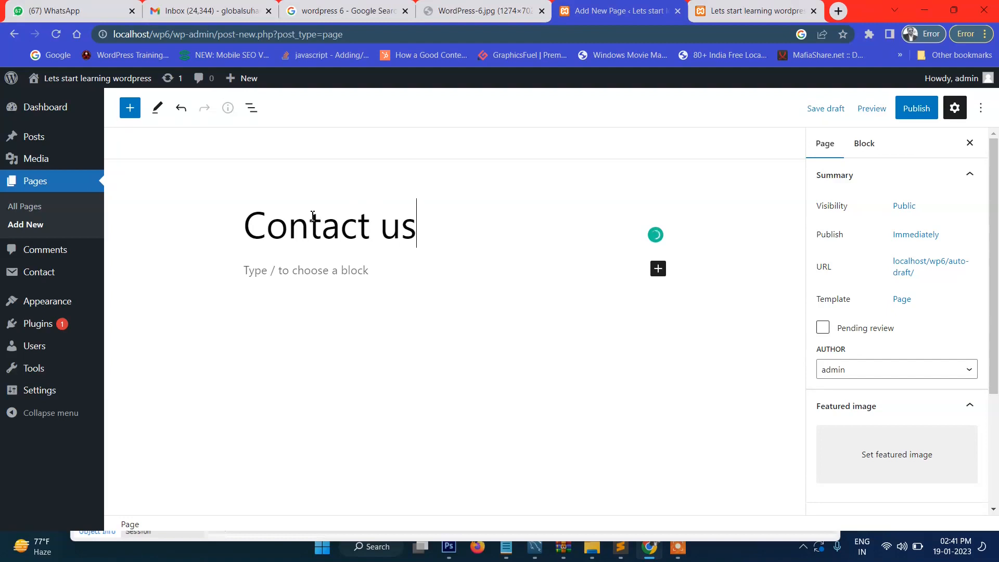
left_click(332, 270)
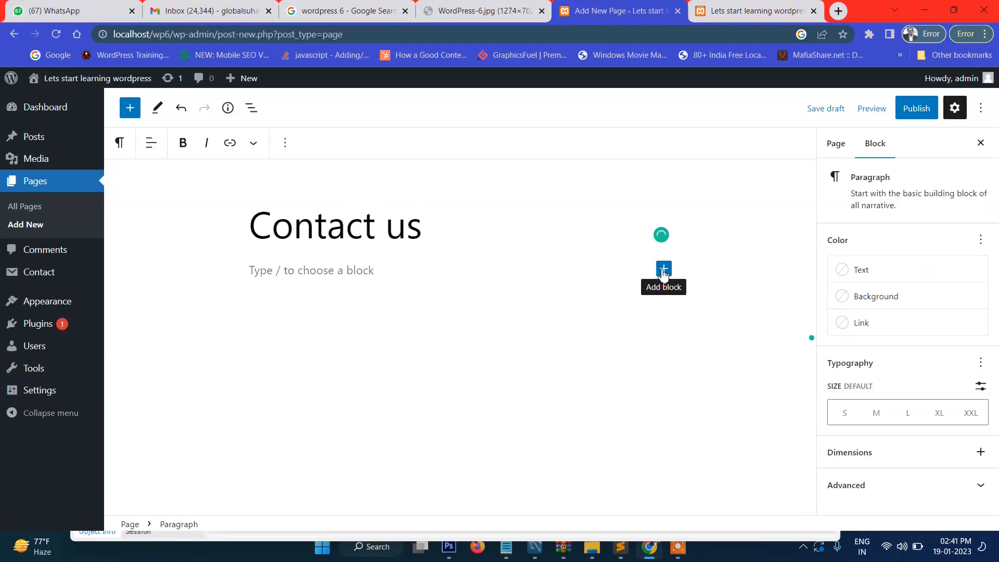
left_click(664, 270)
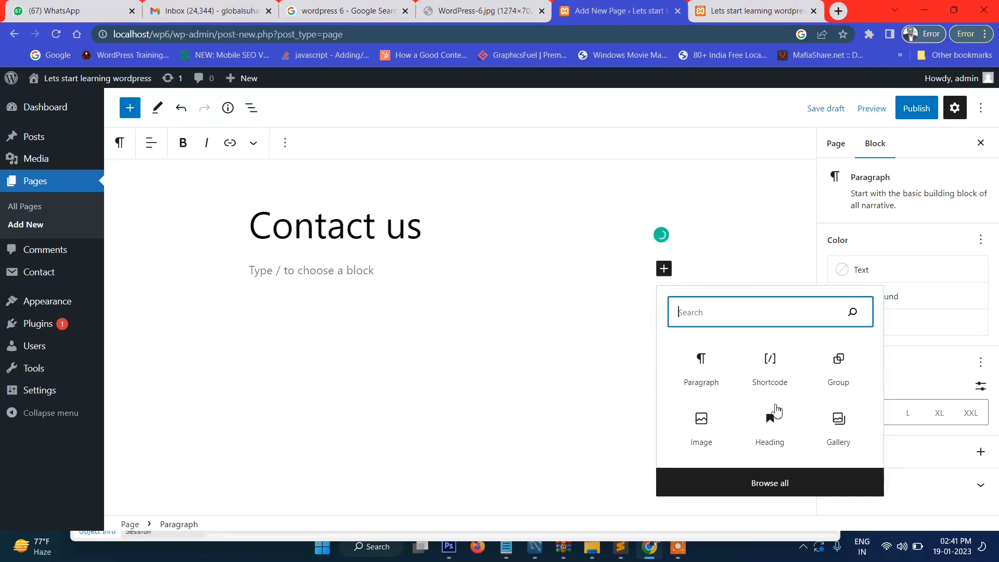
left_click(769, 372)
left_click(770, 373)
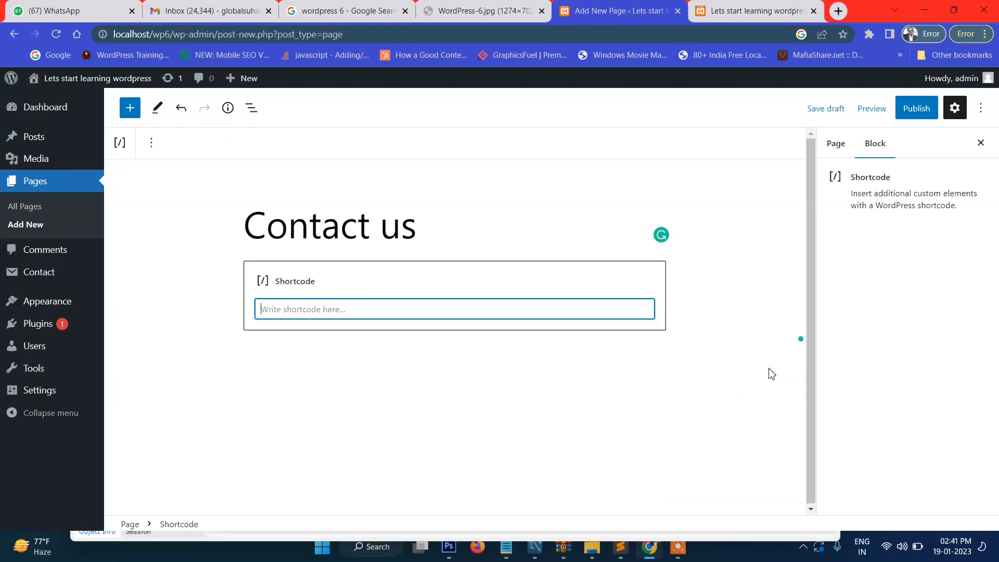
key("ctrl+v")
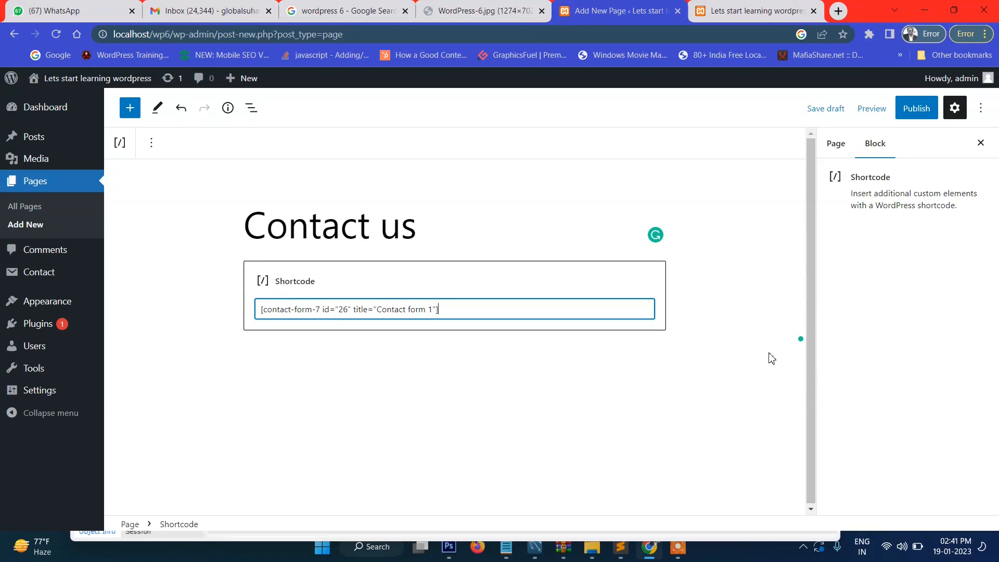
key("Return")
key("BackSpace")
Step: Publish the Contact us page
left_click(755, 344)
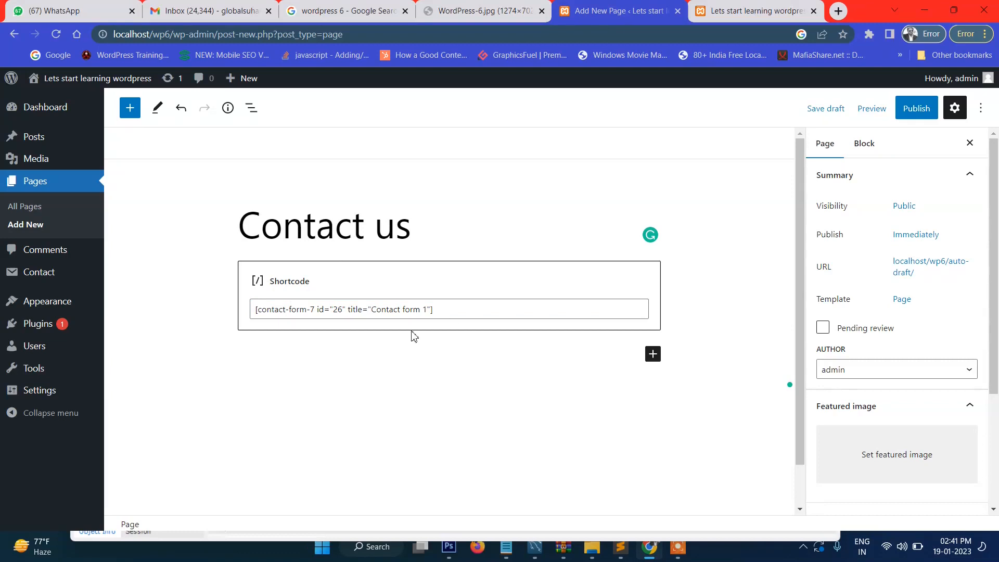
left_click(919, 104)
left_click(883, 124)
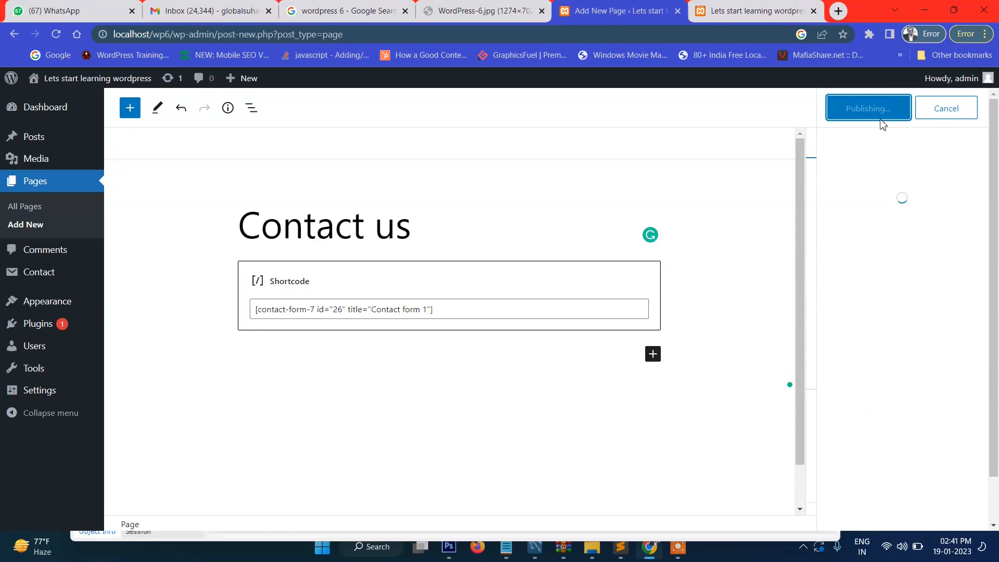
Step: Reload the site homepage and open the live Contact us page to check its form
left_click(752, 10)
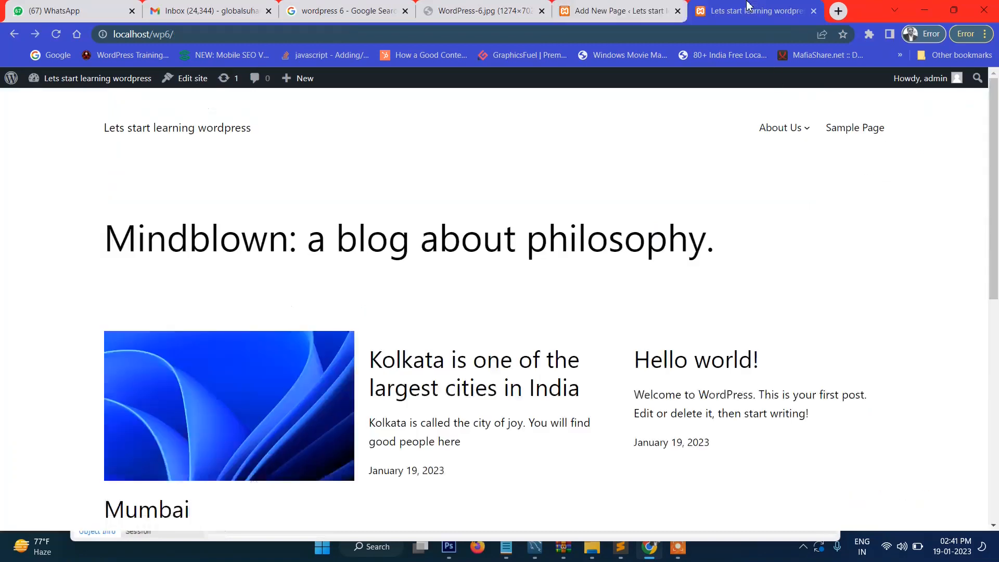
left_click(139, 136)
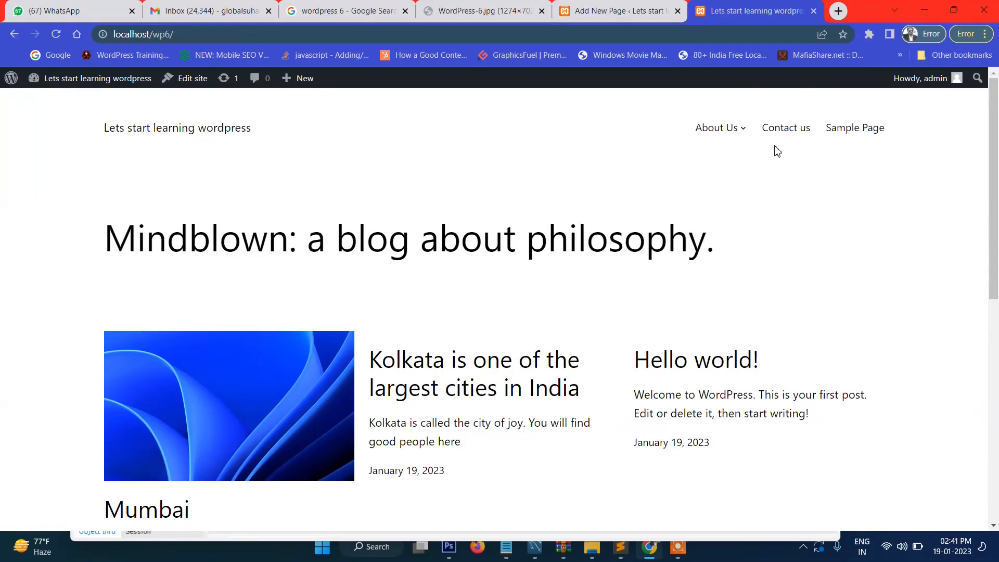
left_click(780, 134)
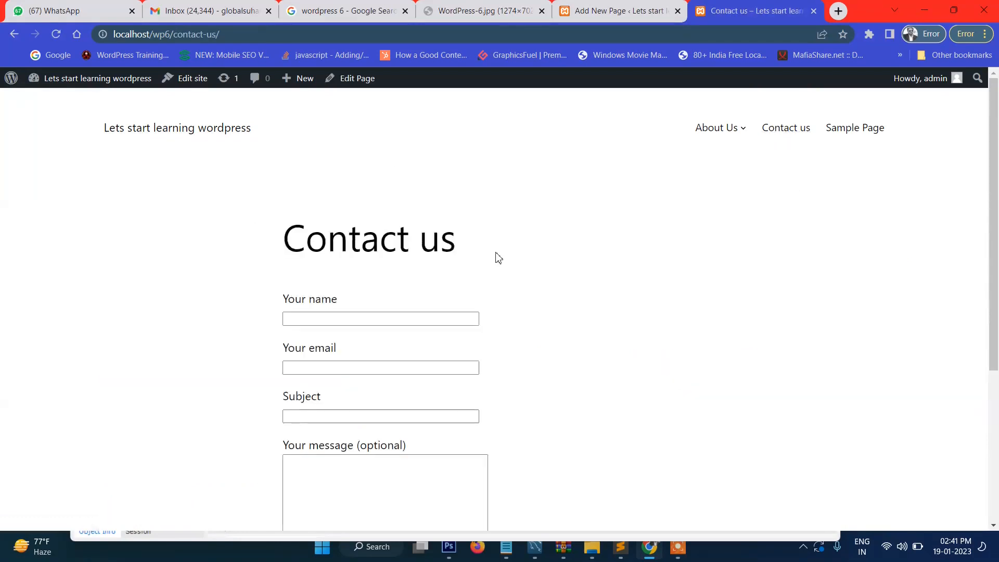
scroll(496, 257, "down", 5)
scroll(449, 292, "up", 4)
scroll(352, 310, "down", 4)
scroll(357, 167, "up", 4)
scroll(514, 260, "up", 1)
Step: Open the Contact Forms list in the admin, recheck the live page, then return to the list
left_click(352, 83)
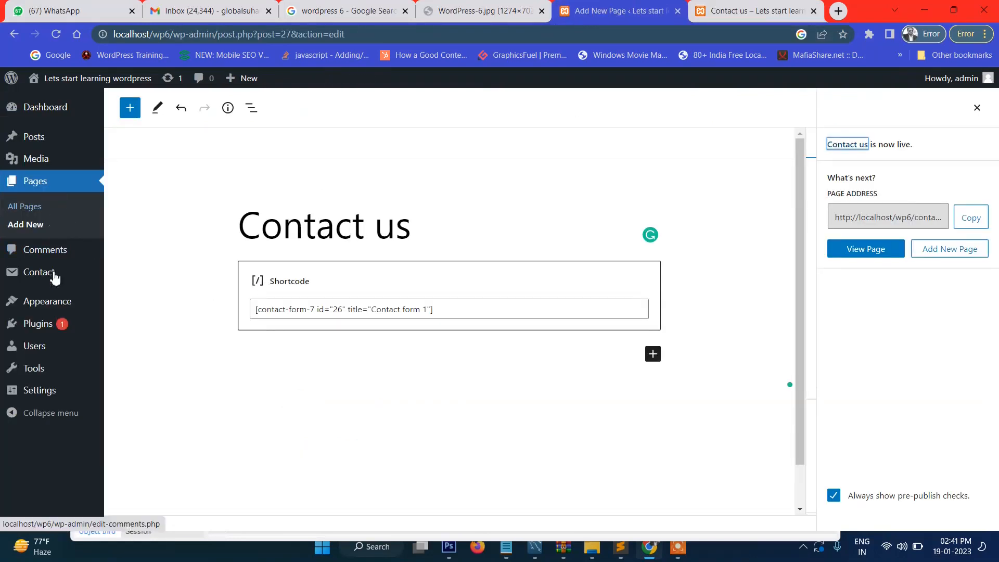
mouse_move(56, 273)
left_click(130, 283)
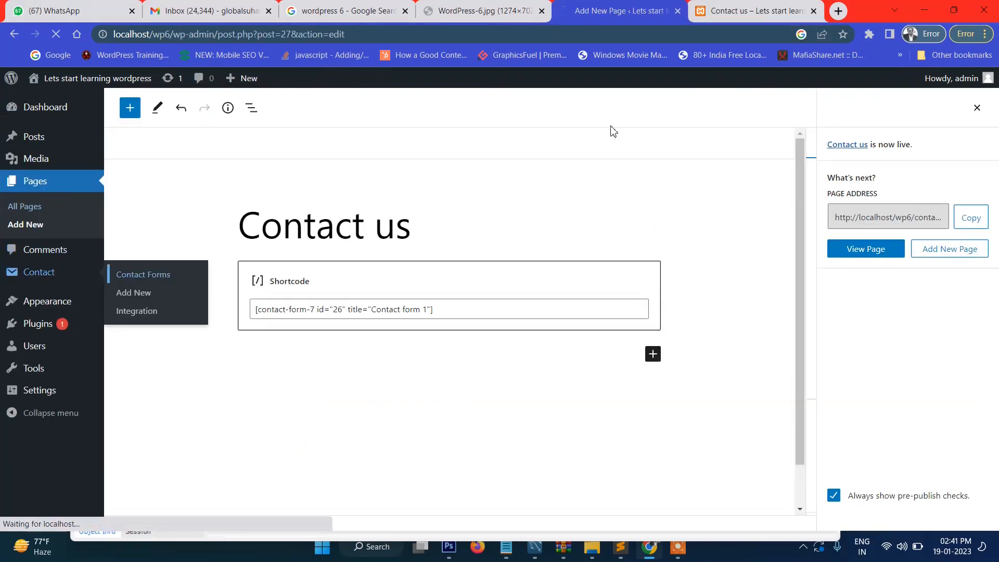
left_click(755, 10)
scroll(421, 323, "down", 4)
scroll(406, 319, "up", 1)
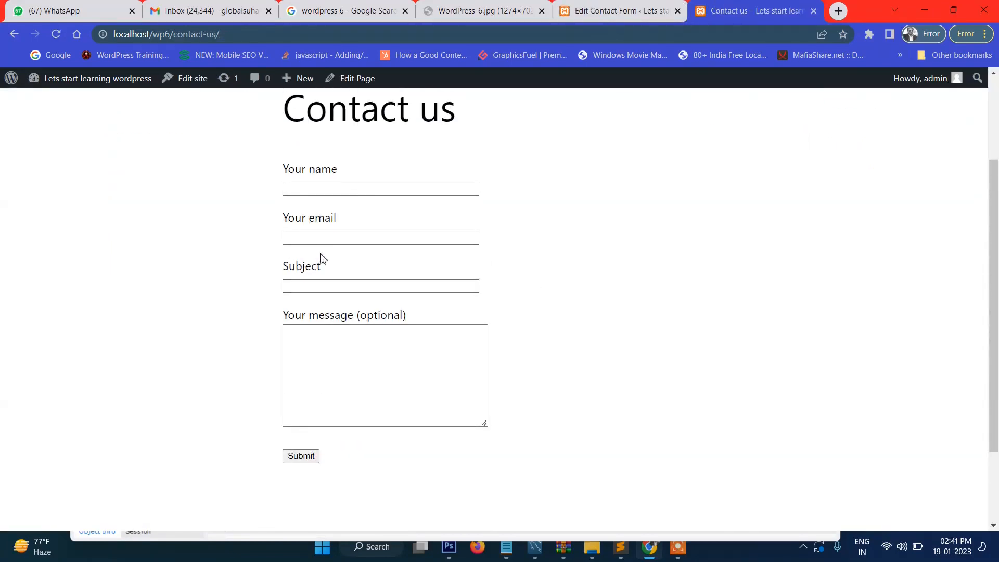
left_click(628, 4)
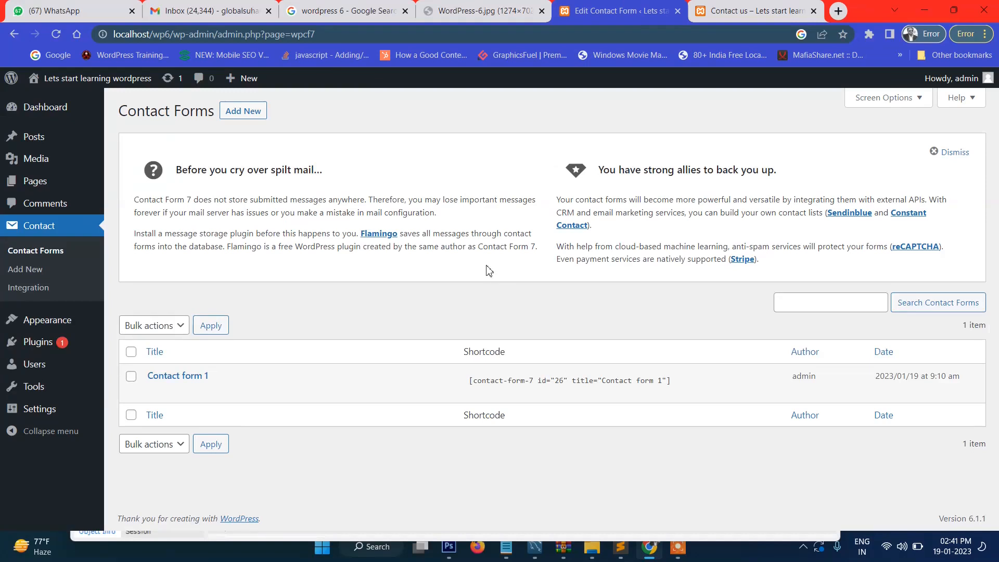
Step: Open Contact form 1 and paste a copy of the Your email label block below it
left_click(155, 393)
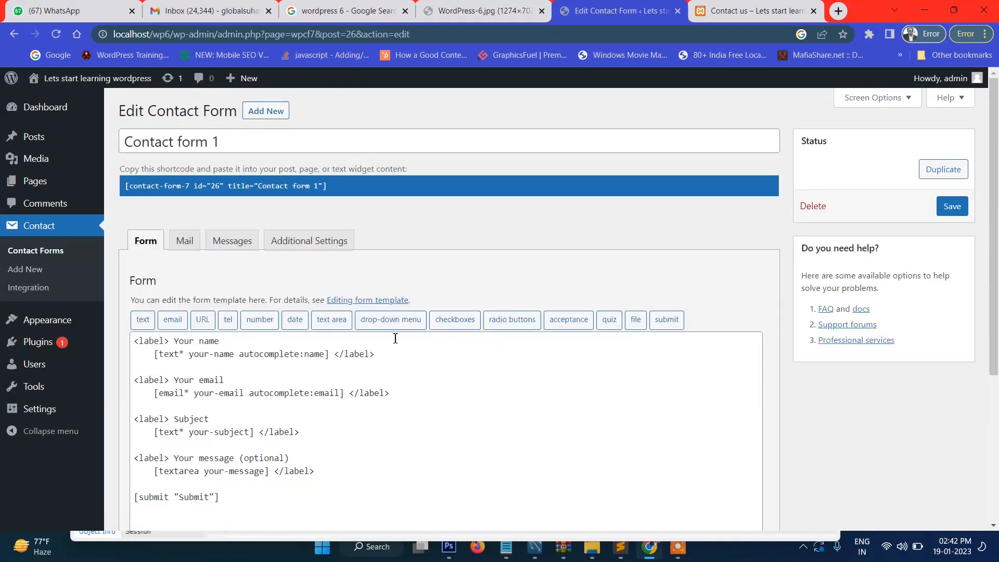
scroll(396, 339, "down", 3)
left_click(178, 268)
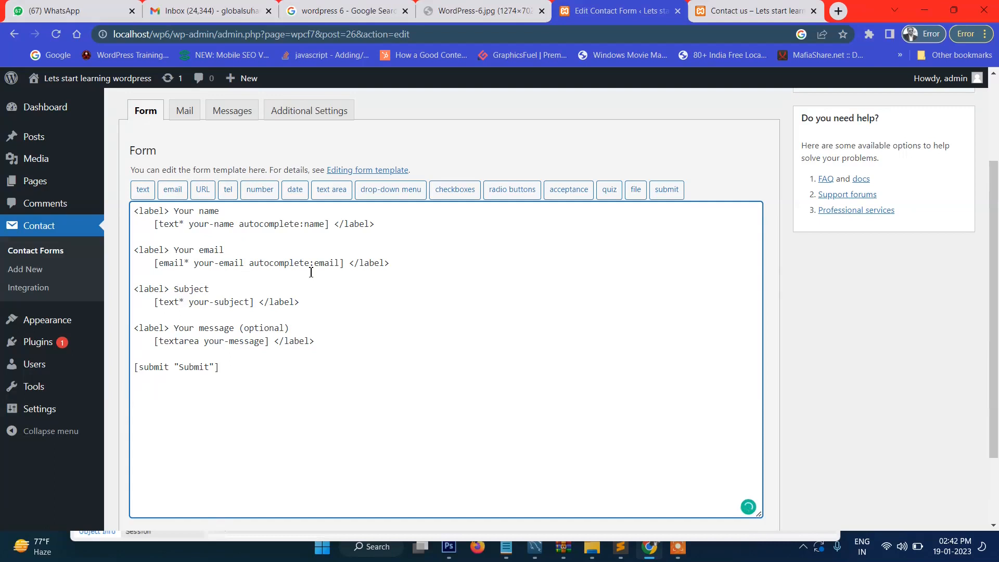
left_click_drag(414, 269, 125, 259)
key("ctrl+c")
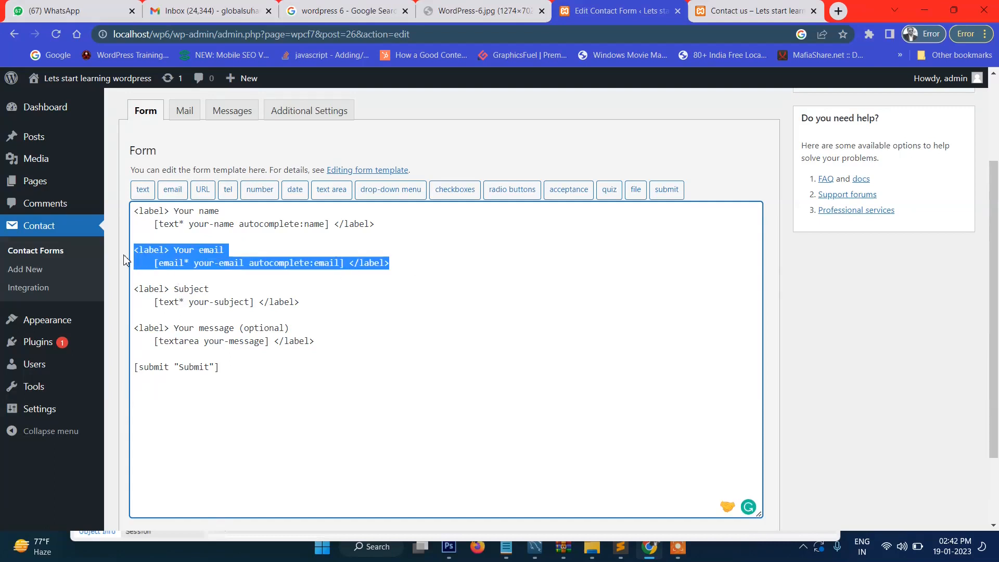
left_click(151, 278)
key("Return")
key("Return")
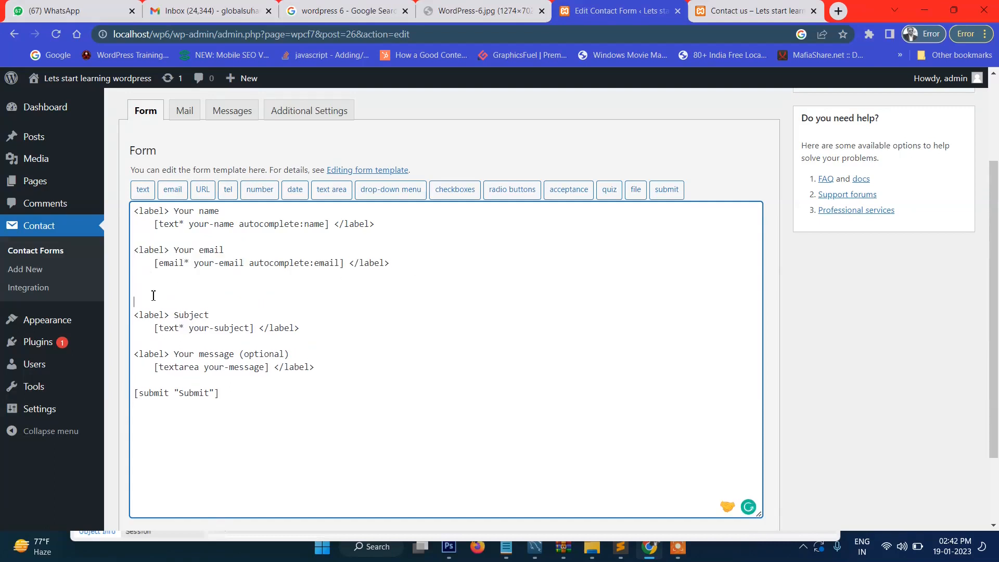
key("ctrl+v")
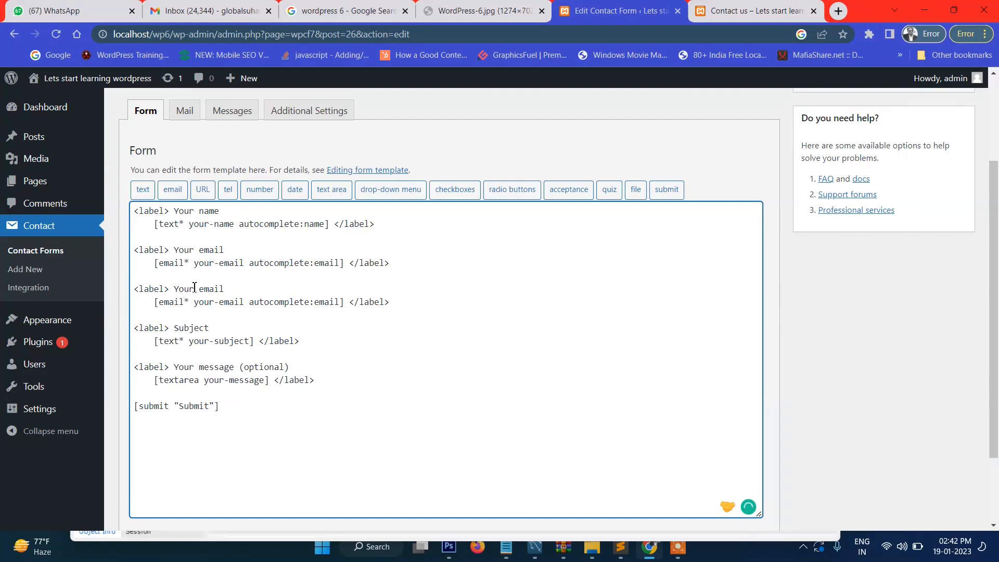
Step: Rename the copied label to Your Mobile and delete its email field tag
left_click(227, 290, "shift")
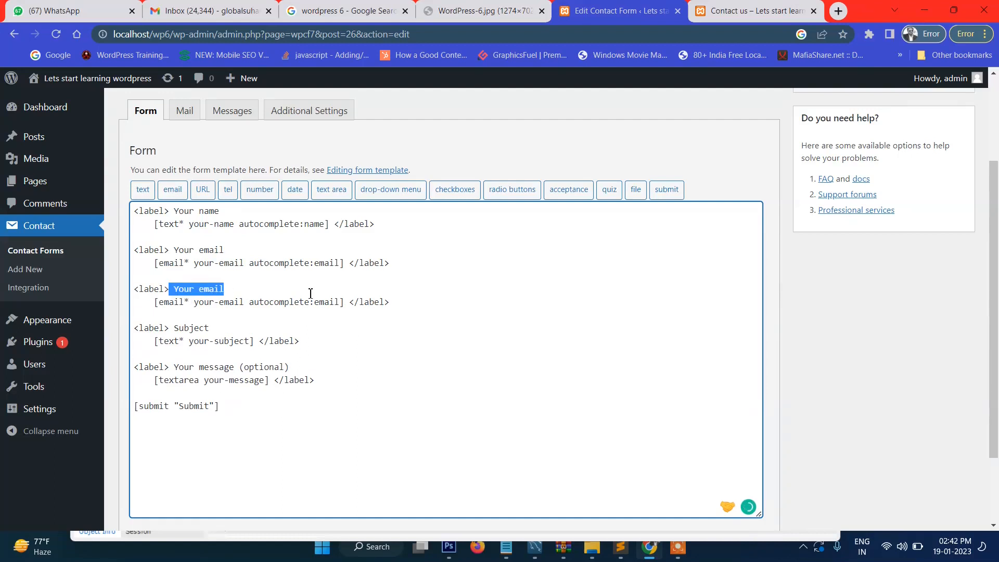
left_click(223, 294)
double_click(215, 294)
type("Mobile")
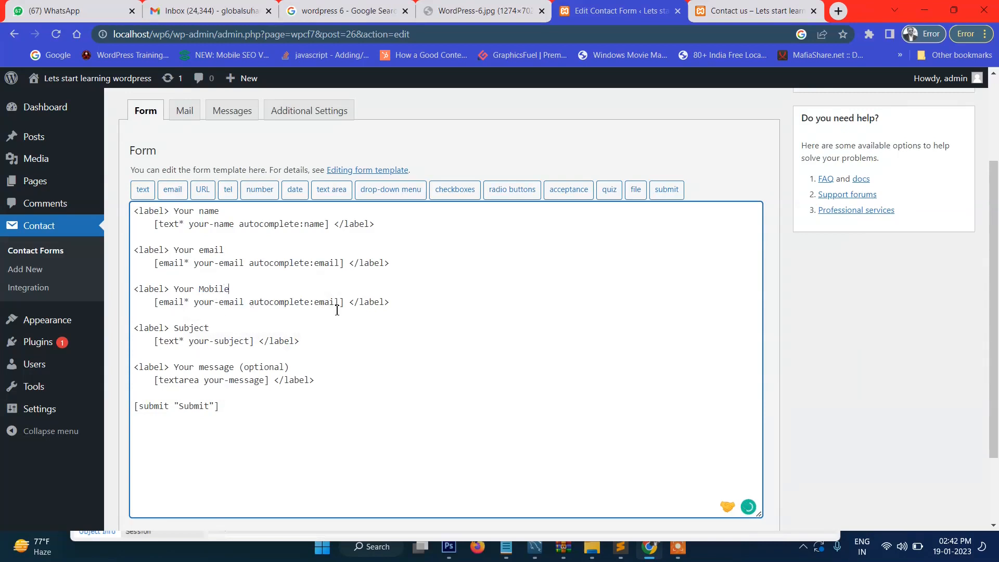
left_click_drag(270, 307, 161, 308)
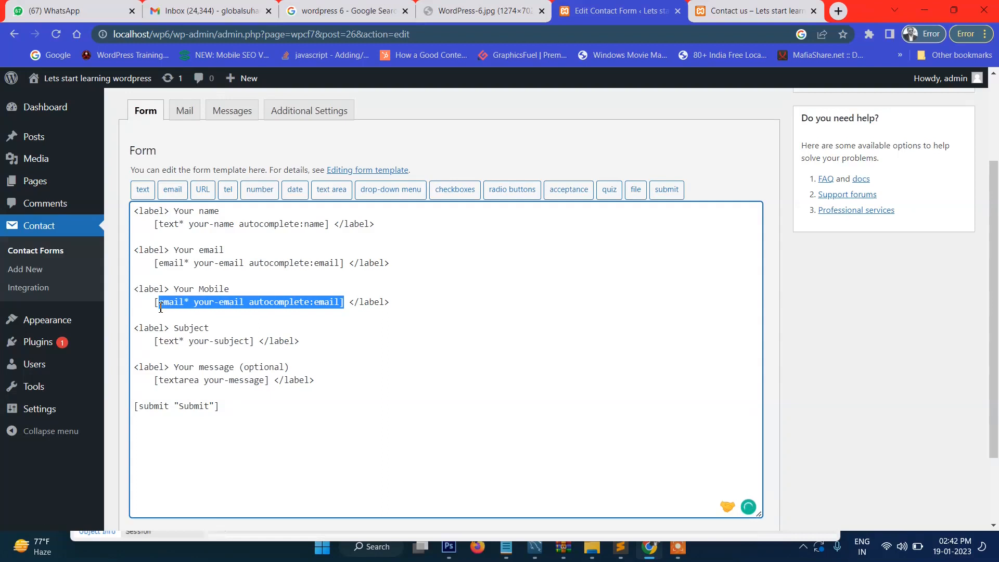
key("BackSpace")
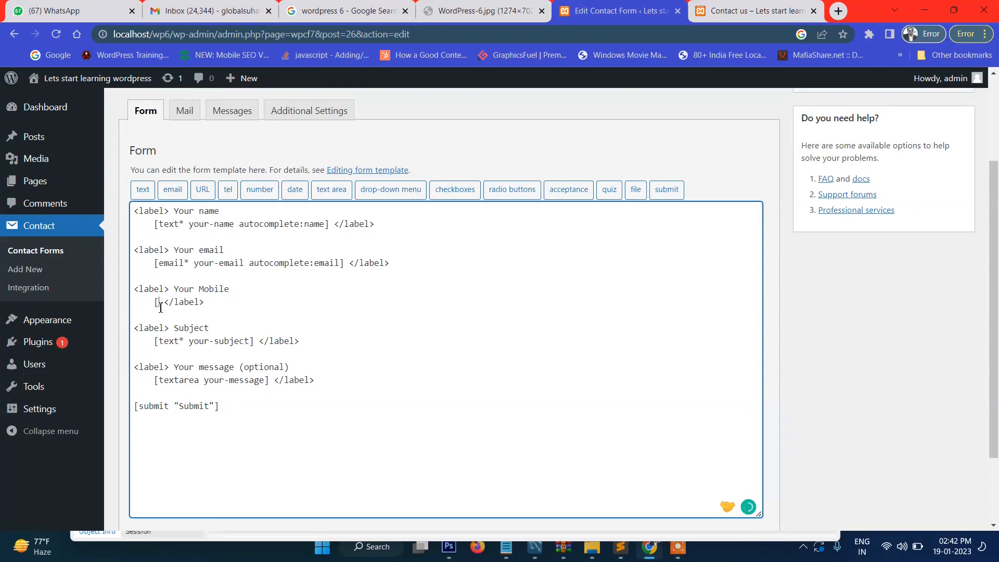
key("BackSpace")
Step: Insert a [tel tel-703] telephone field under Your Mobile and save Contact form 1
left_click(228, 189)
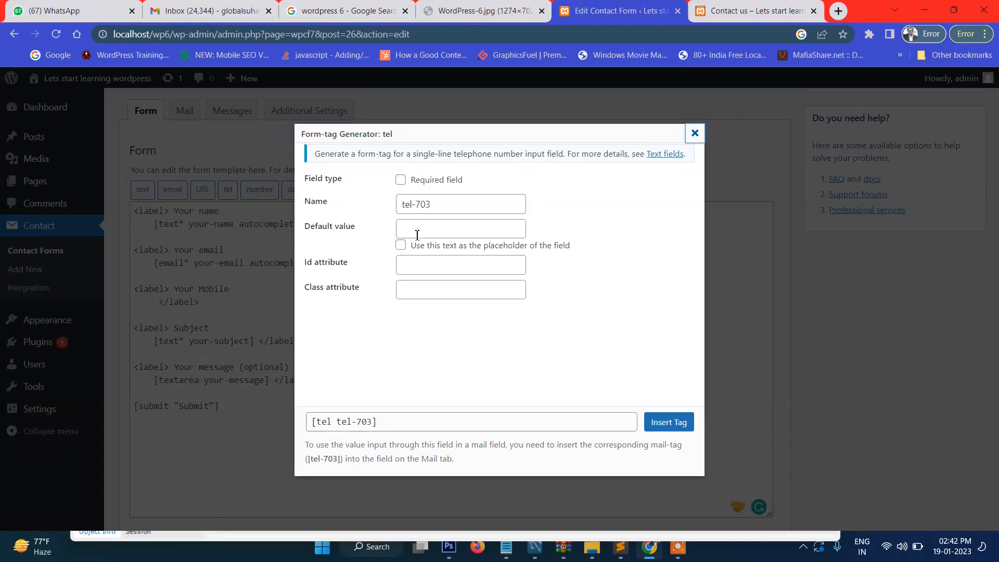
left_click(449, 206)
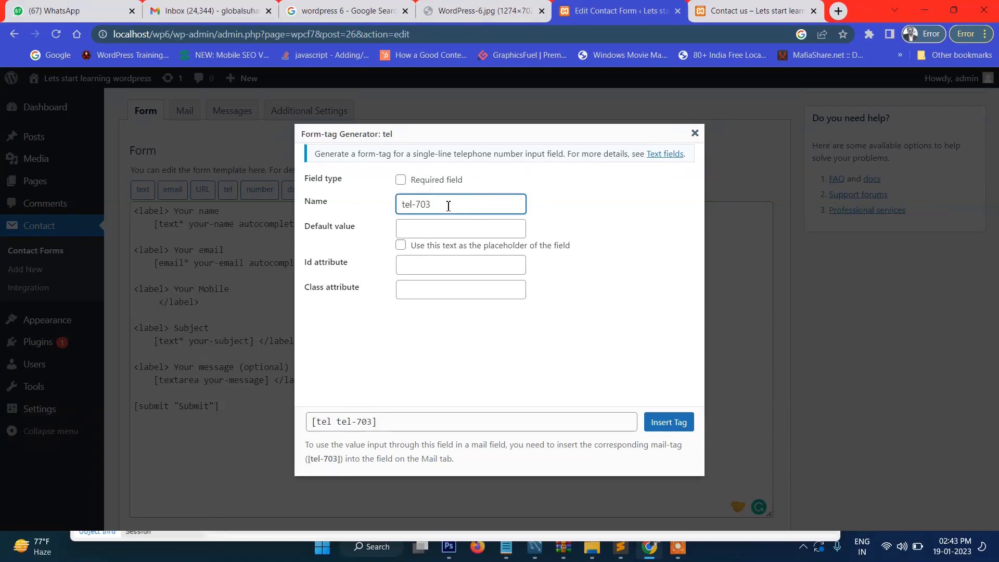
left_click(668, 422)
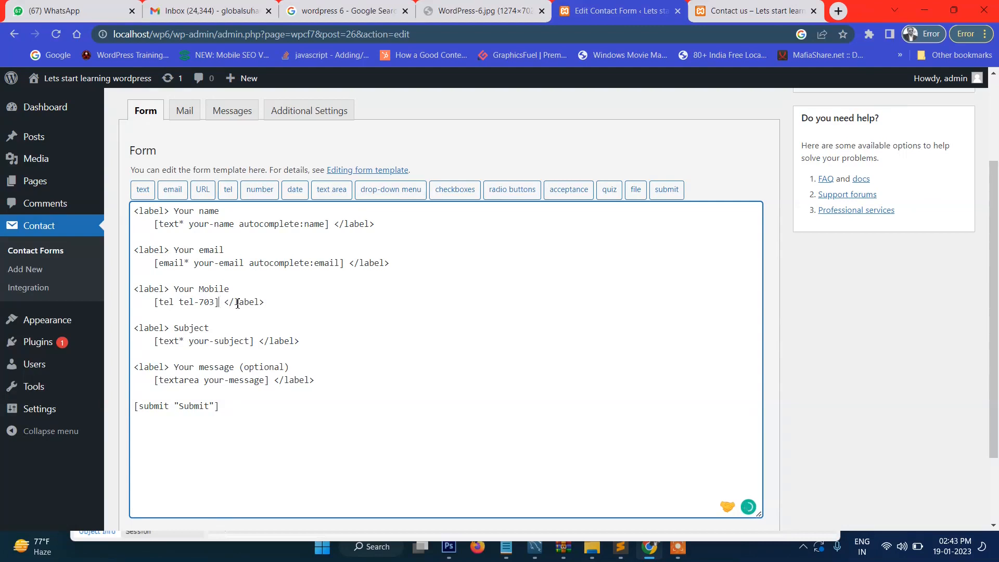
scroll(842, 336, "down", 2)
left_click(138, 468)
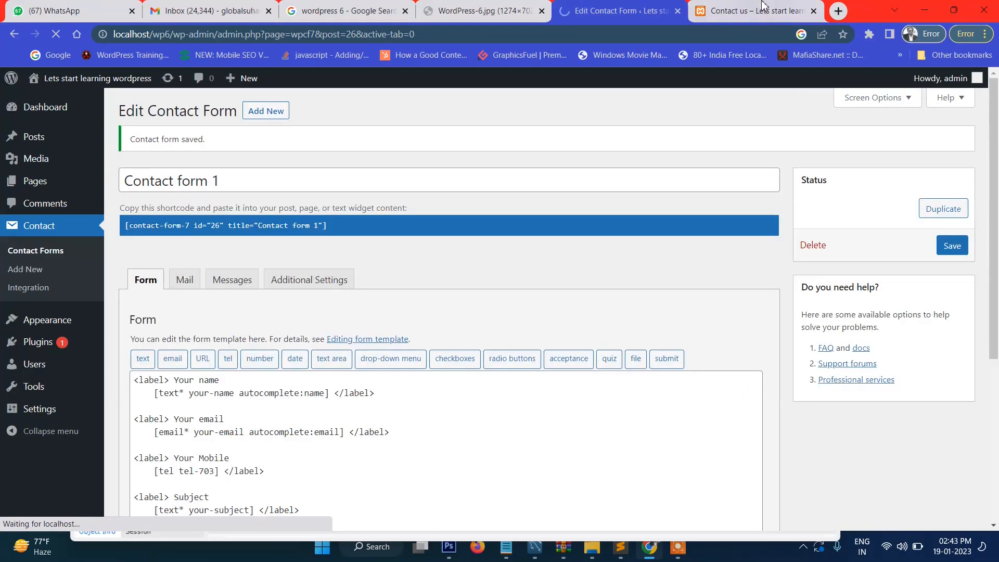
key("ctrl+Tab")
left_click(56, 34)
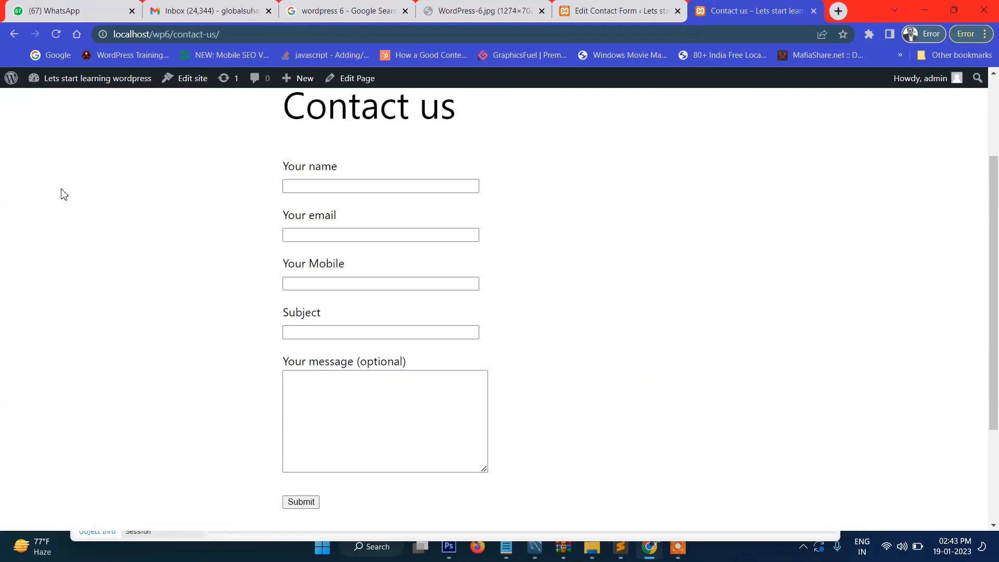
left_click(322, 285)
type("435435436436464366")
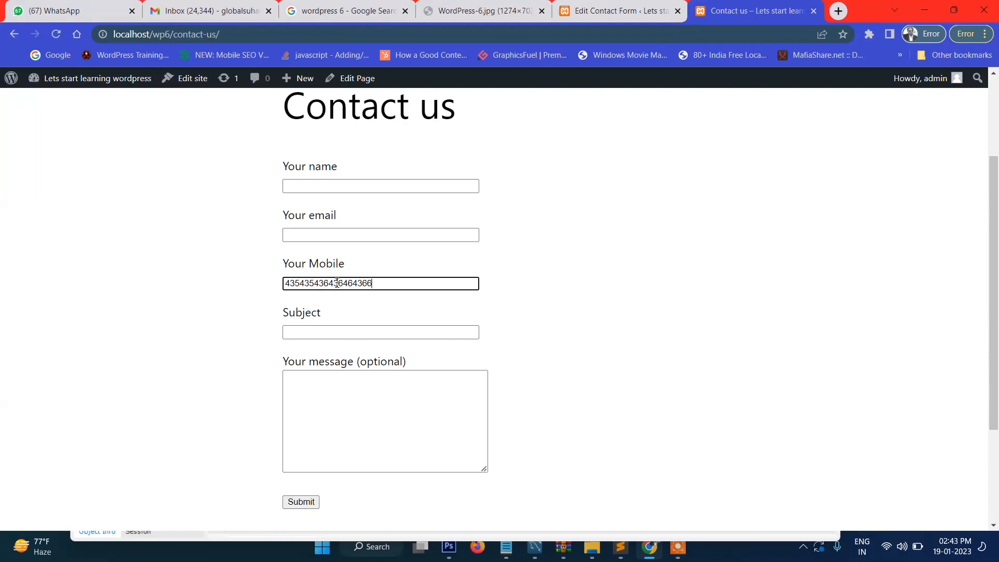
key("BackSpace")
key("BackSpace")
key("BackSpace")
key("BackSpace")
key("BackSpace")
key("BackSpace")
key("BackSpace")
key("BackSpace")
key("BackSpace")
key("BackSpace")
key("BackSpace")
key("BackSpace")
key("BackSpace")
key("BackSpace")
key("BackSpace")
key("BackSpace")
key("BackSpace")
key("BackSpace")
key("BackSpace")
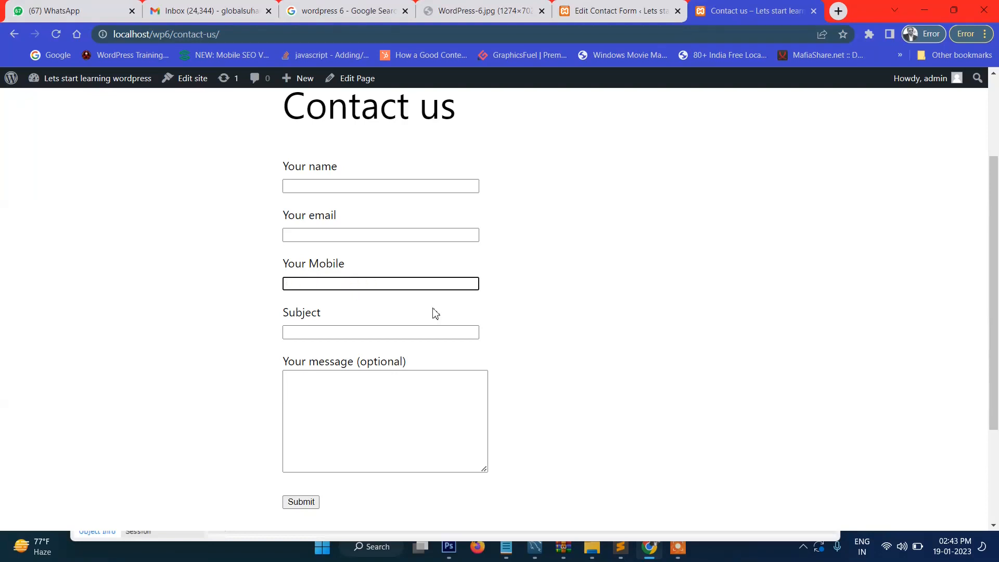
left_click(220, 258)
scroll(381, 234, "down", 3)
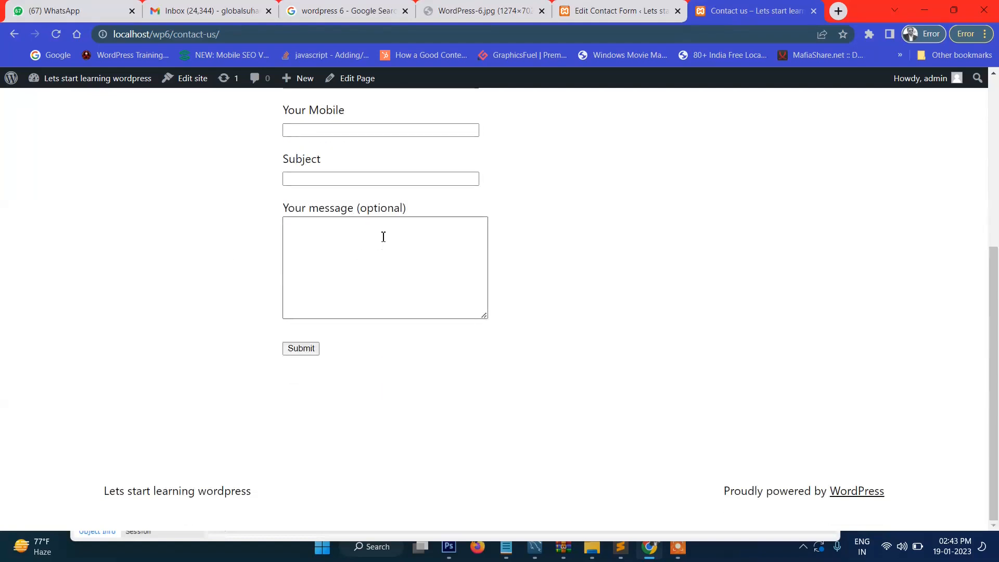
scroll(381, 234, "up", 6)
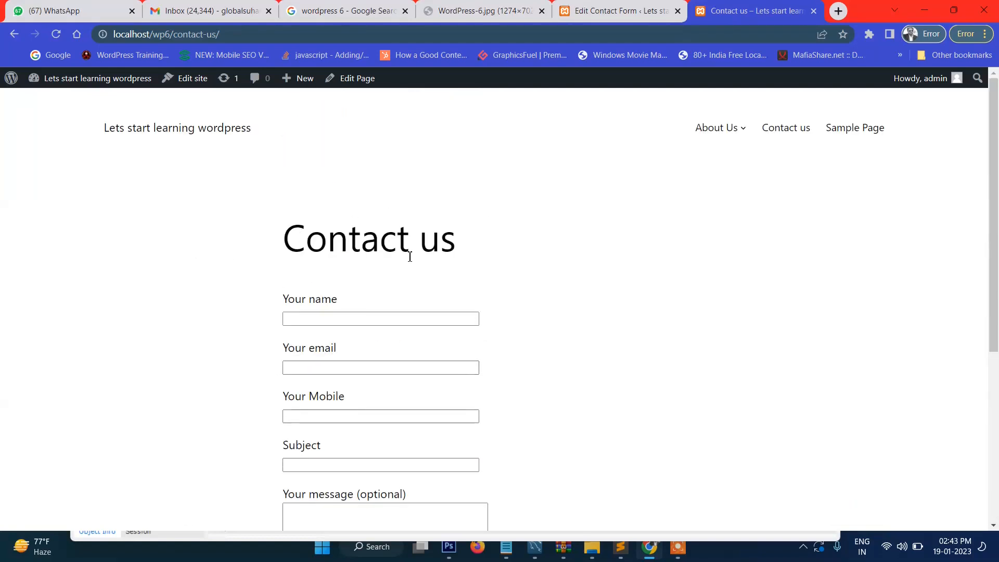
scroll(443, 250, "down", 5)
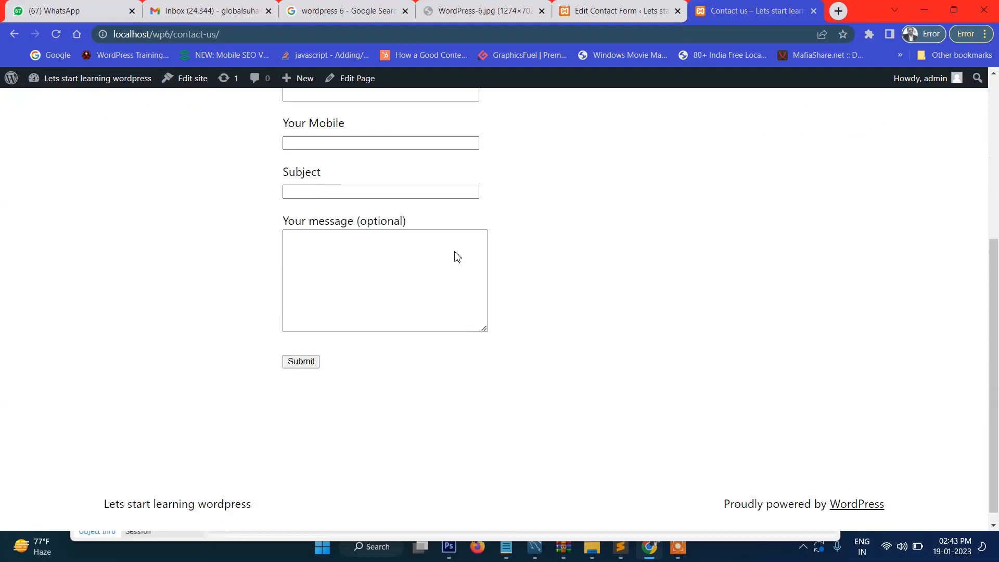
scroll(484, 276, "up", 5)
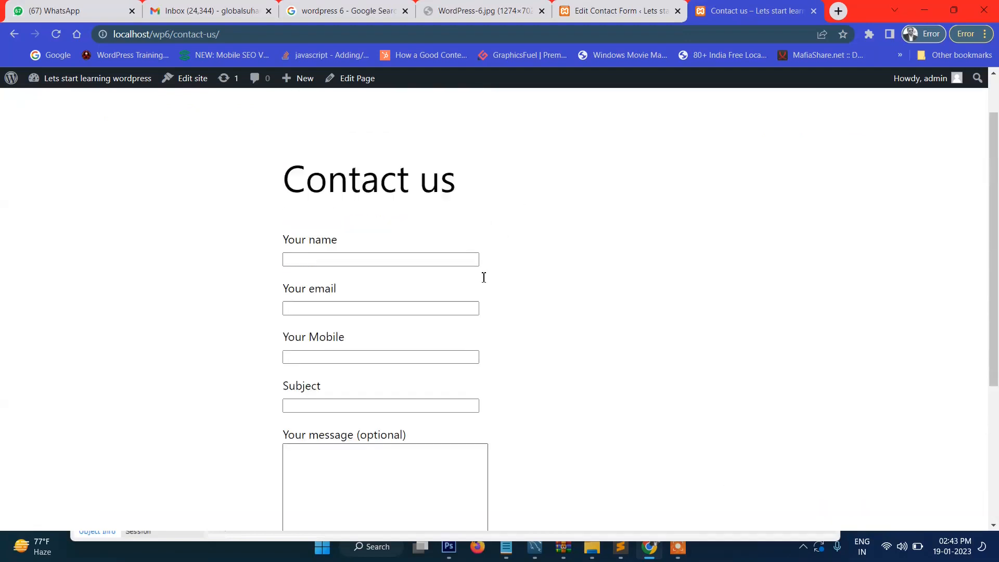
scroll(484, 277, "down", 1)
scroll(484, 277, "down", 1)
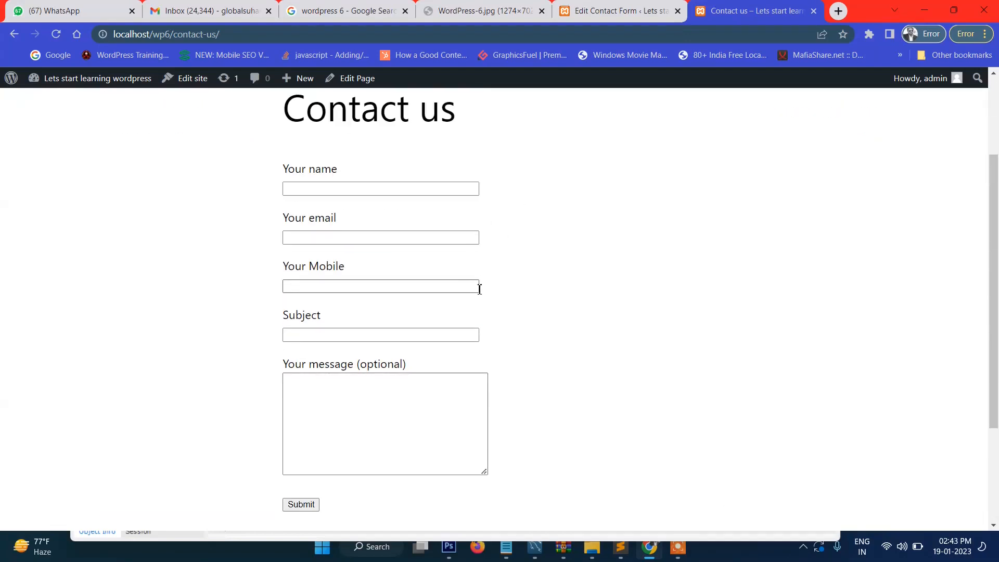
scroll(539, 241, "up", 2)
left_click_drag(199, 239, 555, 266)
left_click(555, 266)
triple_click(320, 248)
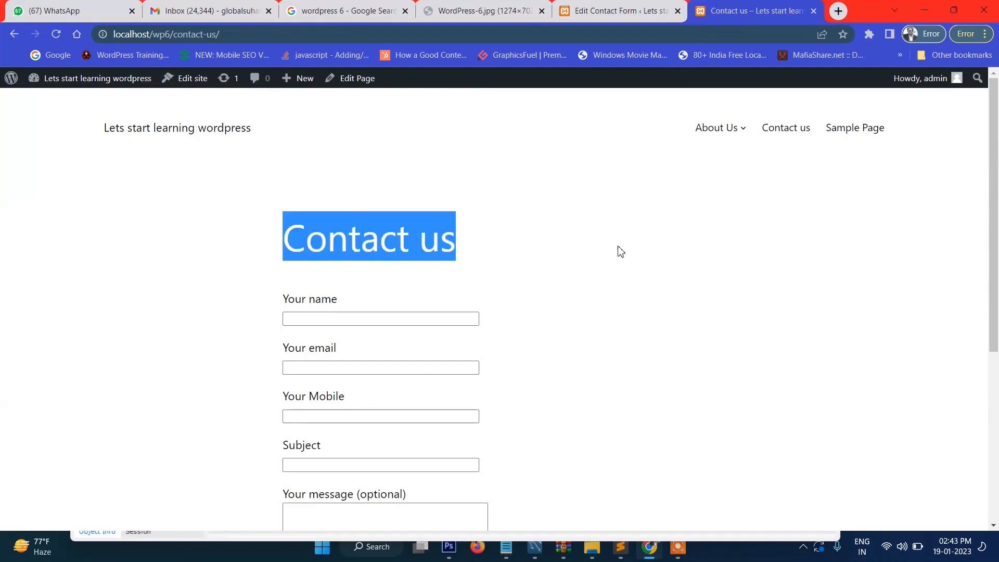
left_click(619, 249)
scroll(619, 255, "down", 5)
scroll(631, 285, "up", 5)
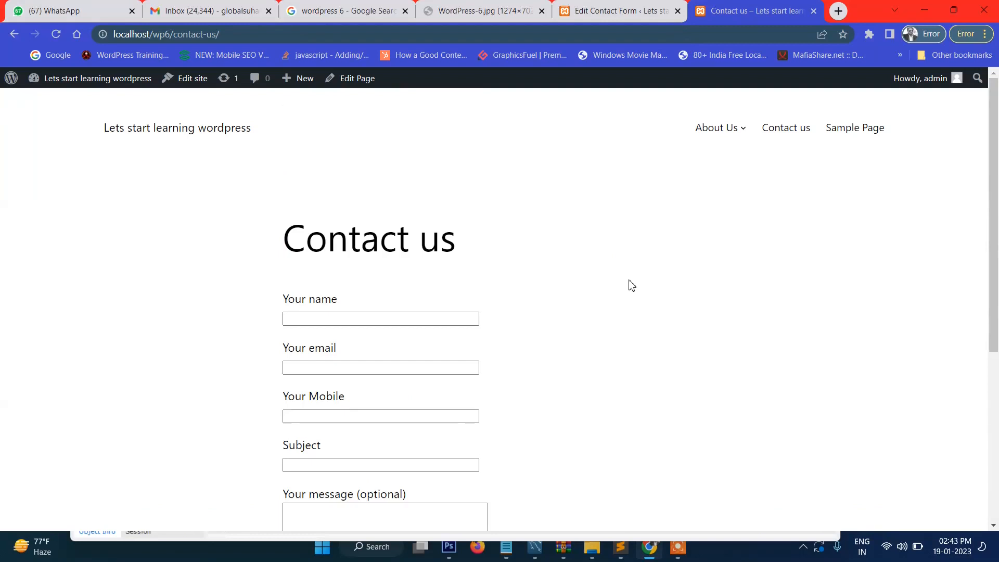
left_click_drag(237, 254, 559, 254)
left_click(559, 254)
scroll(649, 318, "down", 5)
scroll(647, 315, "up", 5)
left_click(184, 136)
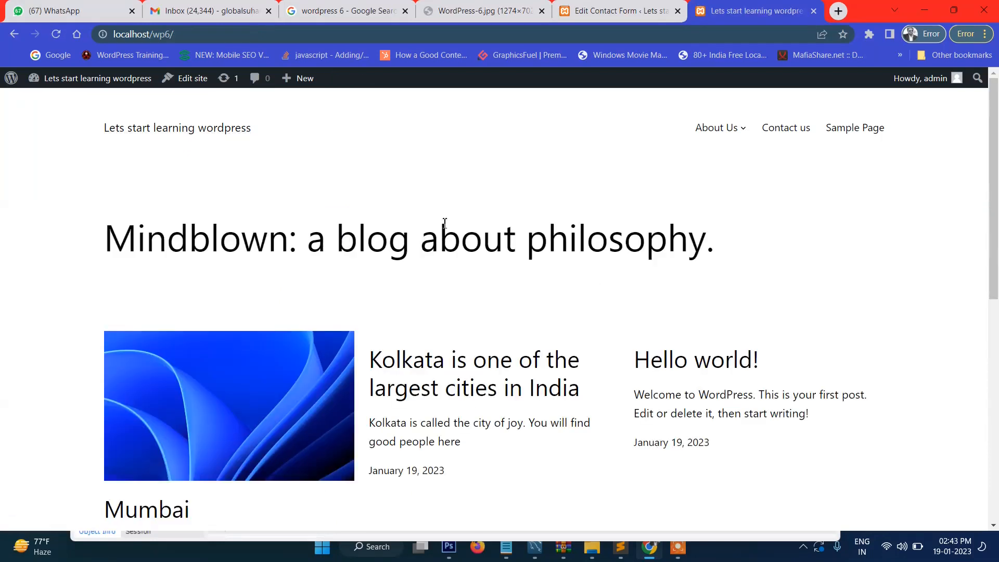
scroll(448, 225, "down", 5)
scroll(449, 223, "up", 5)
Step: Check the tel-703 tag in the editor, then submit the live Contact us form empty
left_click(619, 11)
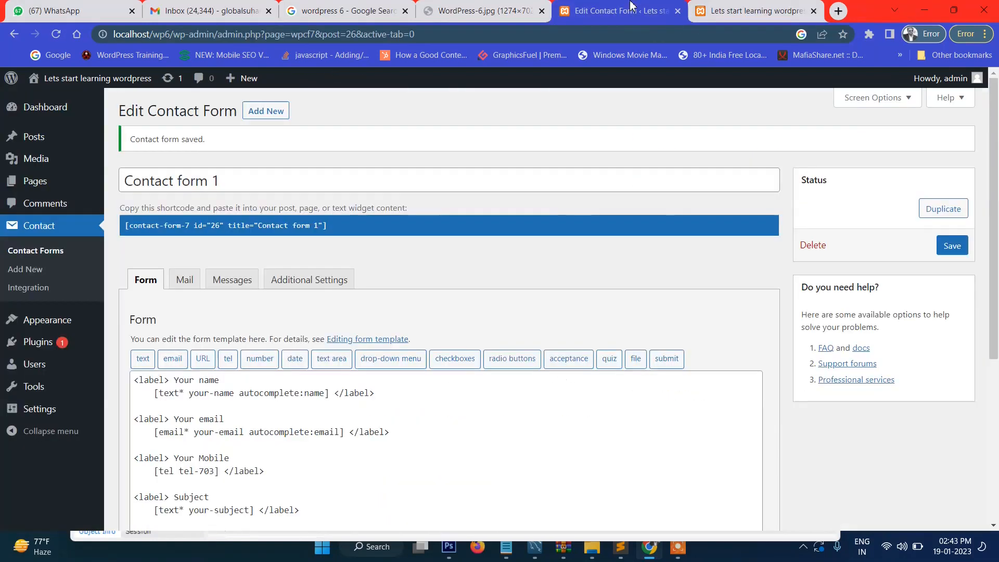
scroll(473, 270, "down", 2)
scroll(471, 273, "down", 1)
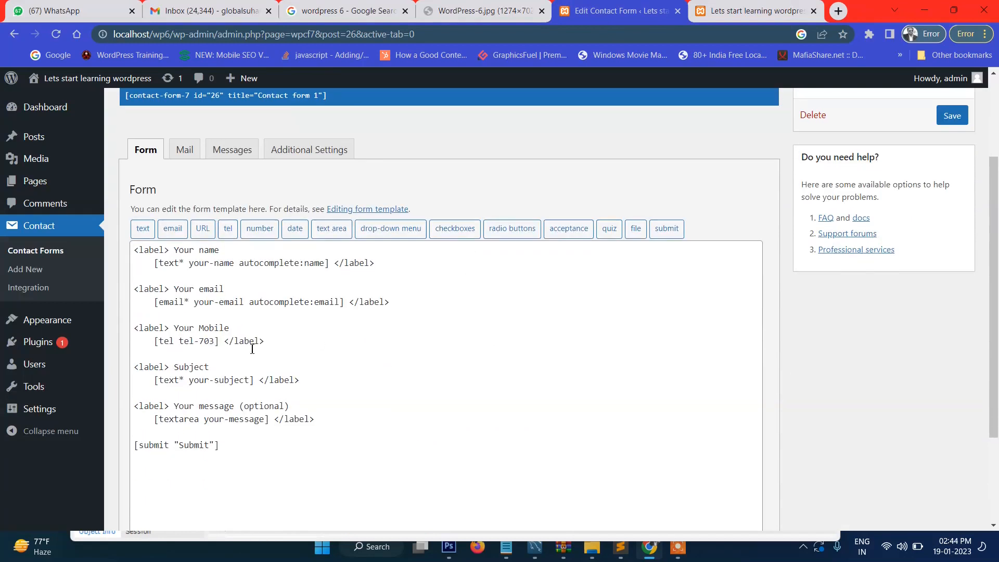
left_click(213, 341)
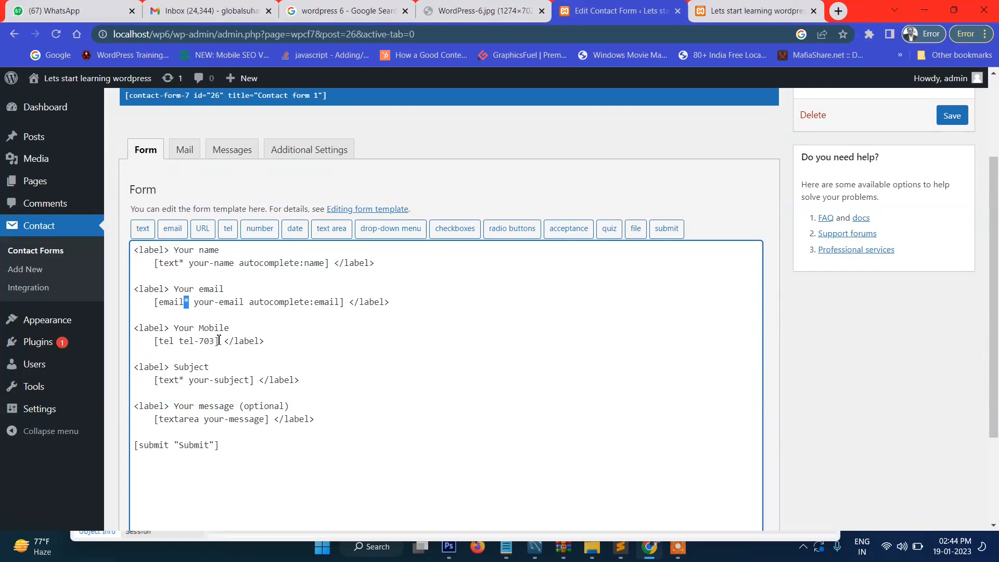
left_click(754, 12)
scroll(573, 345, "down", 6)
scroll(673, 183, "up", 5)
scroll(738, 172, "up", 1)
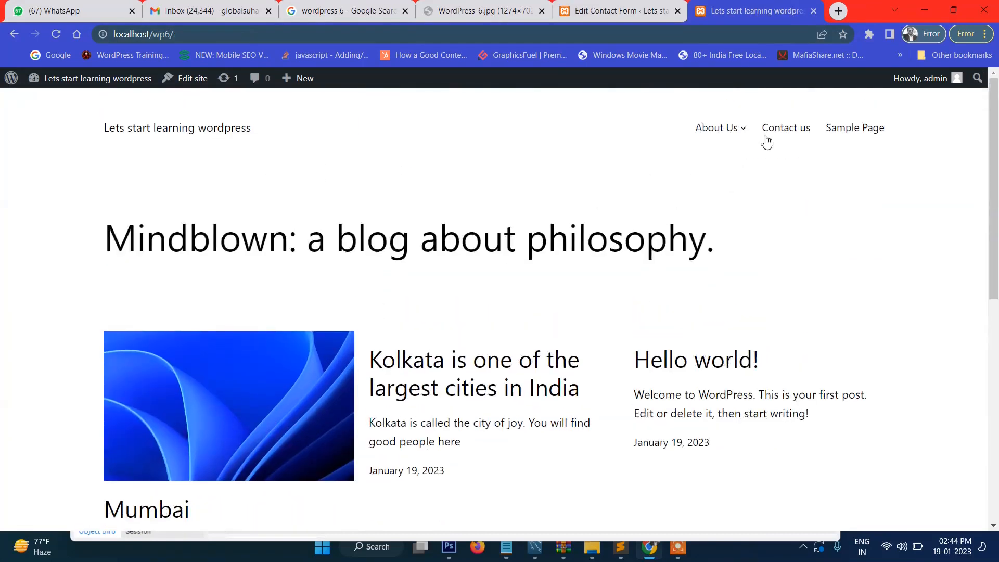
left_click(792, 133)
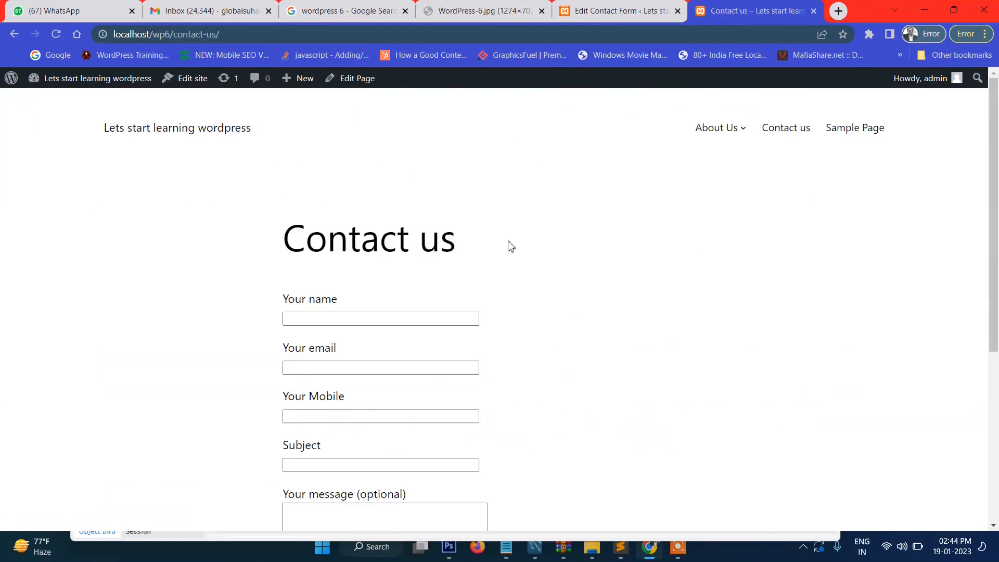
scroll(508, 245, "down", 4)
left_click(301, 440)
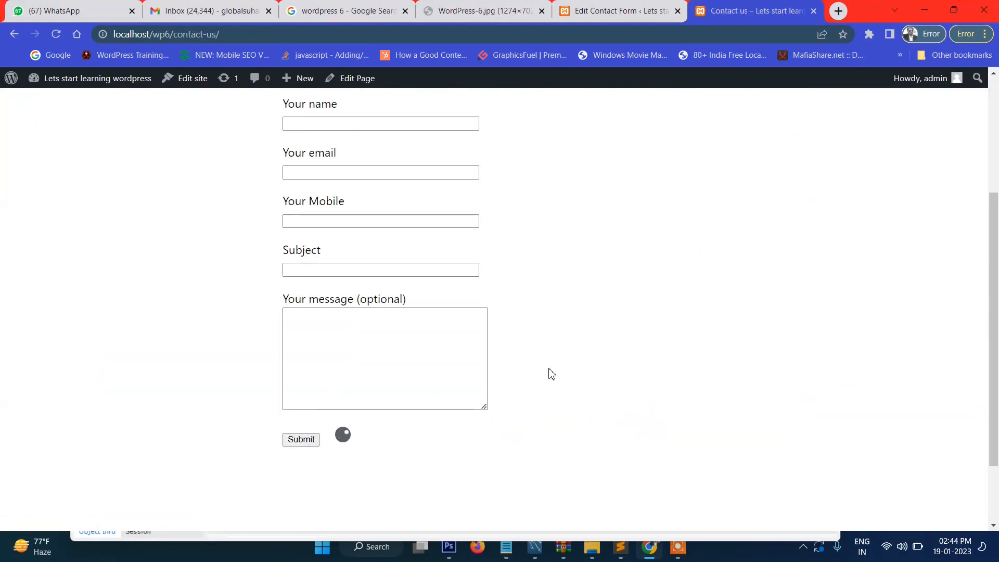
Step: Review the 'Please fill out this field.' errors under name, email and Subject, but not Your Mobile
scroll(547, 371, "up", 2)
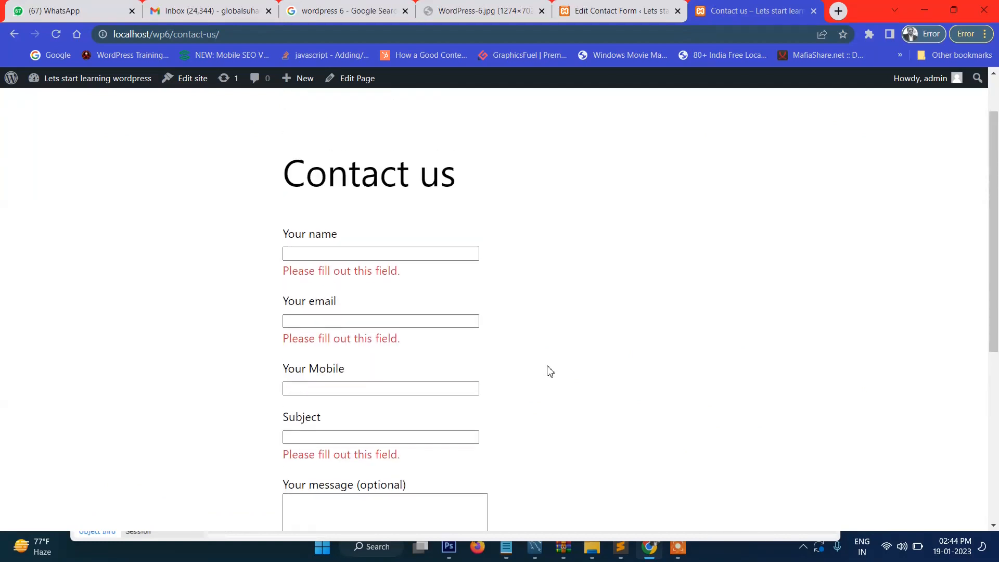
mouse_move(275, 274)
left_mouse_down()
mouse_move(395, 270)
mouse_move(280, 276)
left_mouse_up()
left_click(409, 268)
left_click(278, 276)
scroll(296, 326, "down", 1)
left_click_drag(275, 312, 381, 310)
left_click(383, 309)
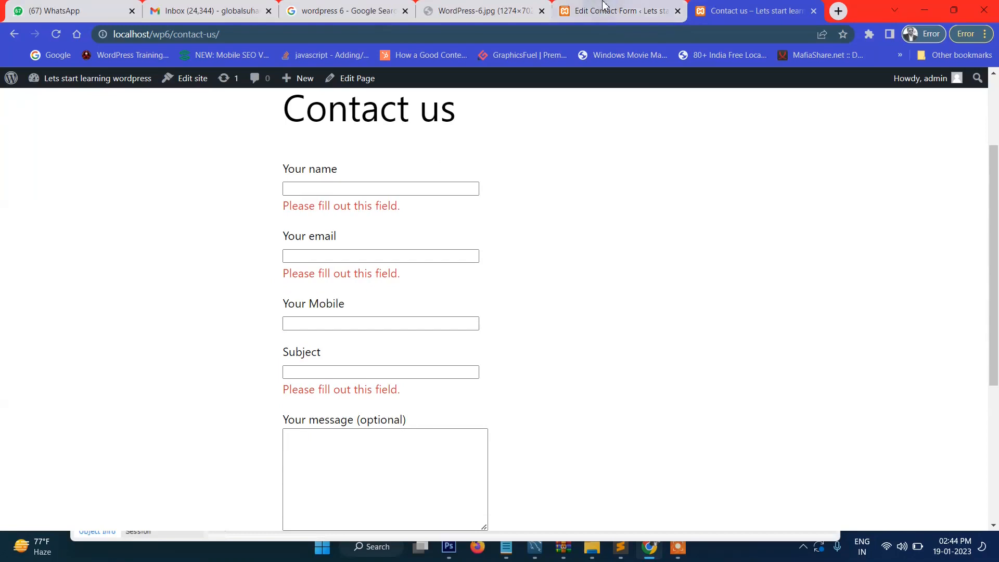
left_click(619, 11)
Step: Make the mobile field required by changing it to [tel* tel-703] and save the form
left_click(213, 328)
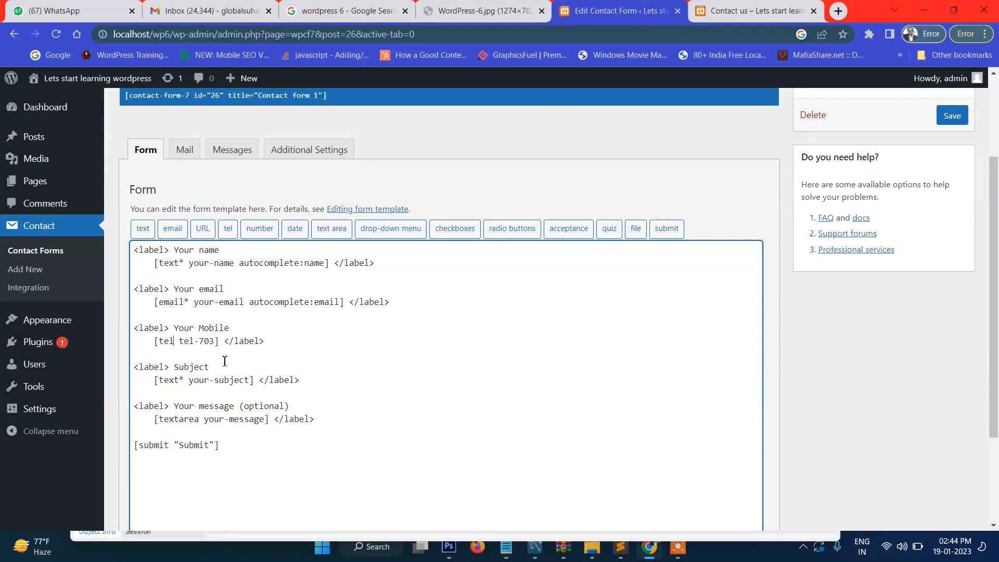
type("*")
left_click(952, 116)
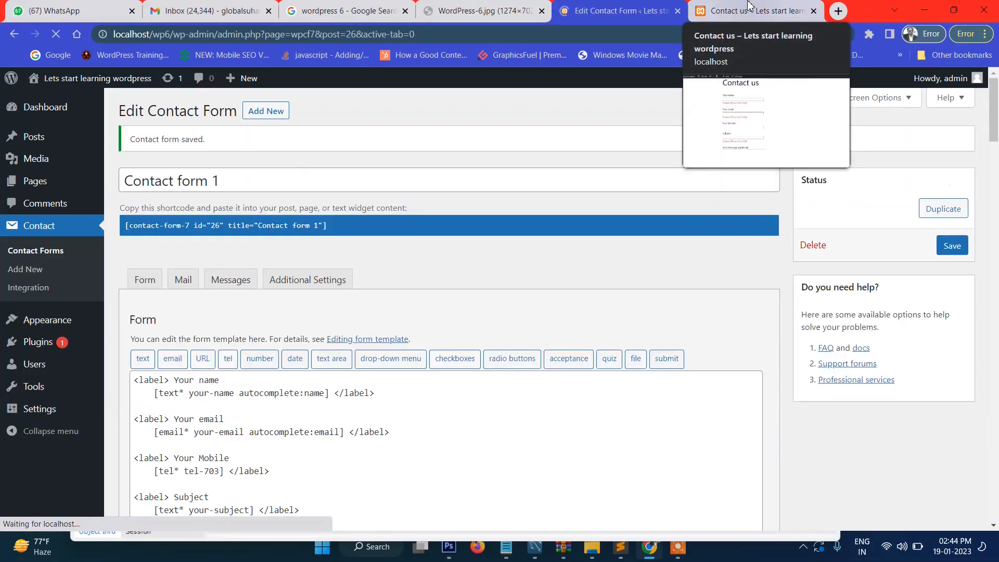
Step: Reload the Contact us page and submit it empty to confirm Your Mobile is flagged
left_click(749, 8)
left_click(253, 35)
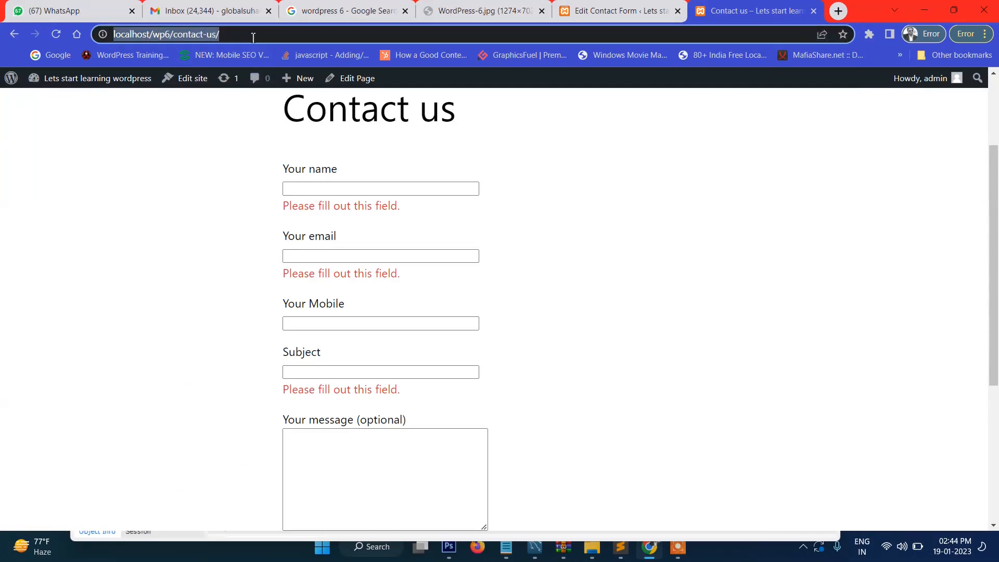
key("Return")
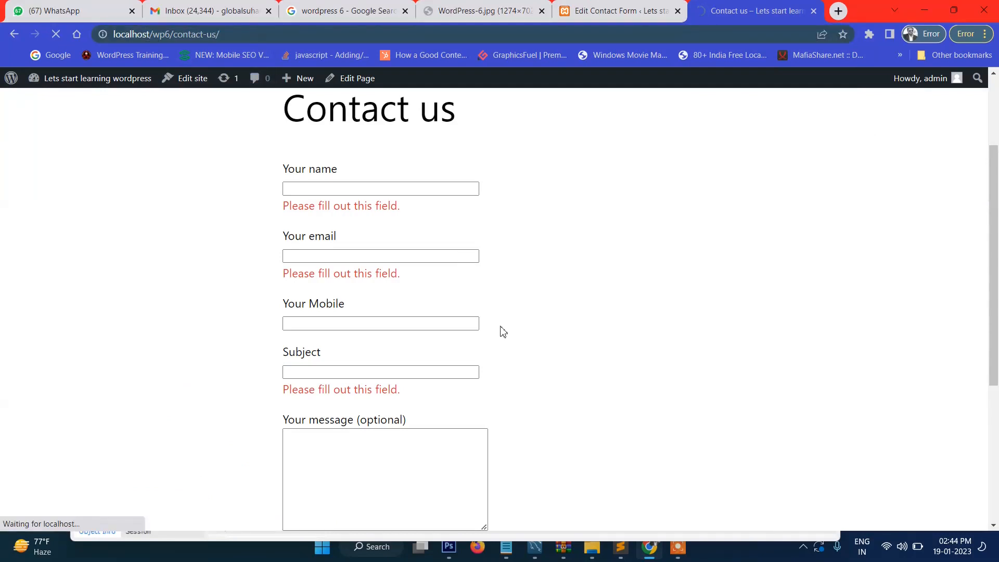
scroll(499, 330, "down", 4)
left_click(299, 349)
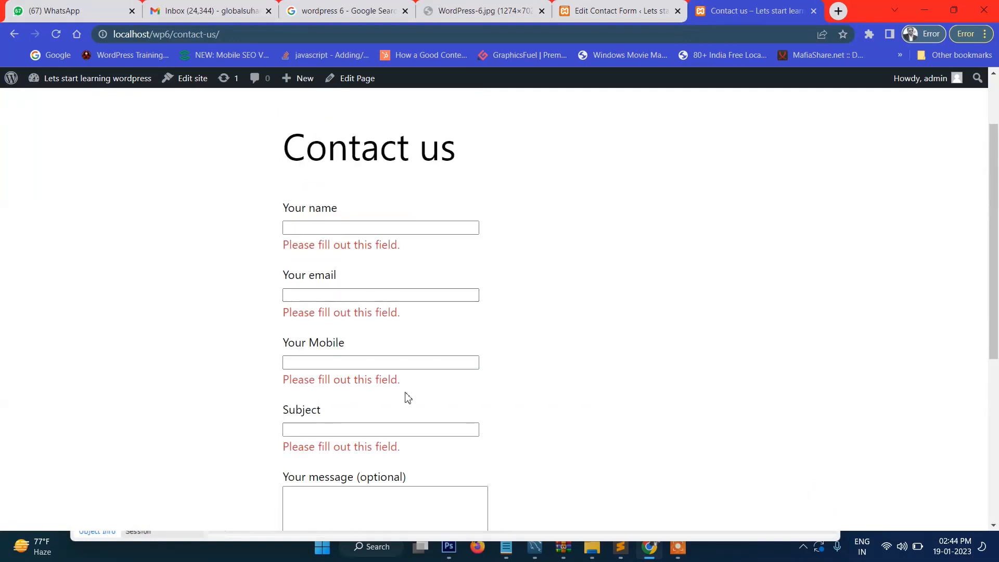
scroll(328, 245, "down", 3)
scroll(385, 276, "up", 4)
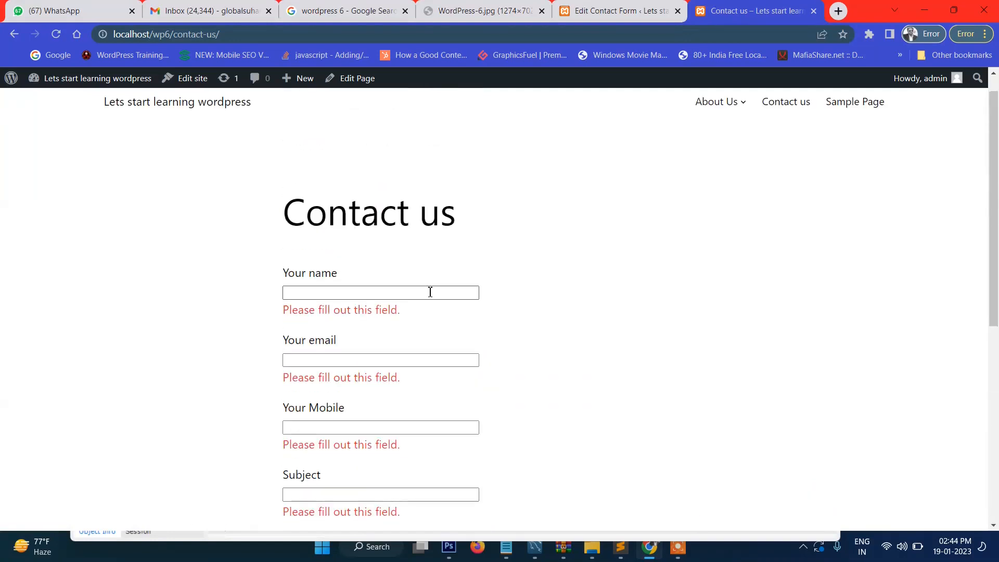
Step: View the site home page, then inspect the live Contact us heading and form fields
left_click(167, 132)
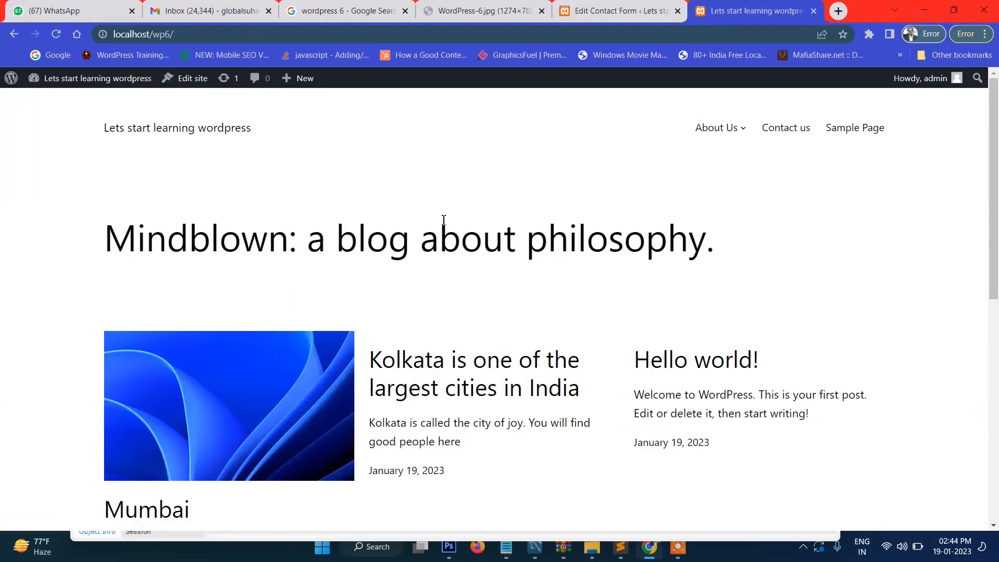
left_click(784, 131)
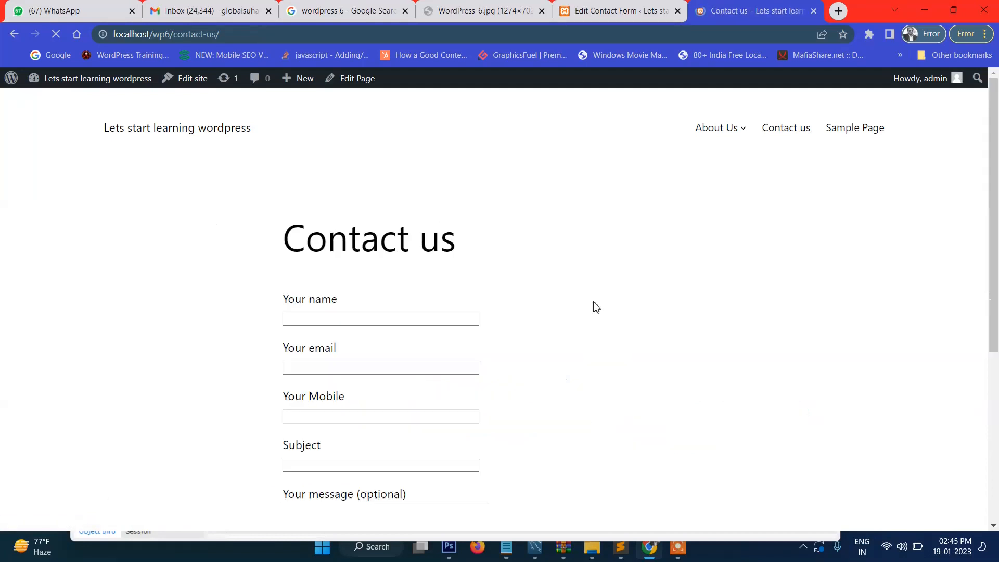
scroll(395, 359, "down", 5)
scroll(401, 350, "up", 5)
left_click_drag(218, 250, 520, 275)
left_click(439, 256)
left_click_drag(263, 257, 494, 257)
left_click(494, 257)
scroll(493, 256, "down", 5)
scroll(492, 256, "up", 5)
scroll(551, 302, "down", 5)
scroll(554, 305, "up", 5)
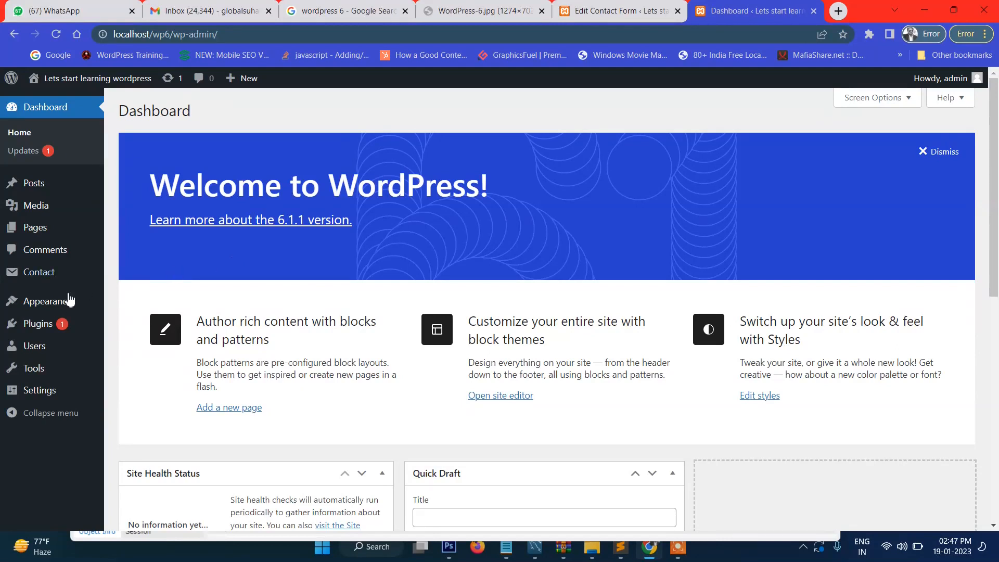
Step: Show the installed themes under Appearance > Themes
mouse_move(57, 302)
left_click(138, 309)
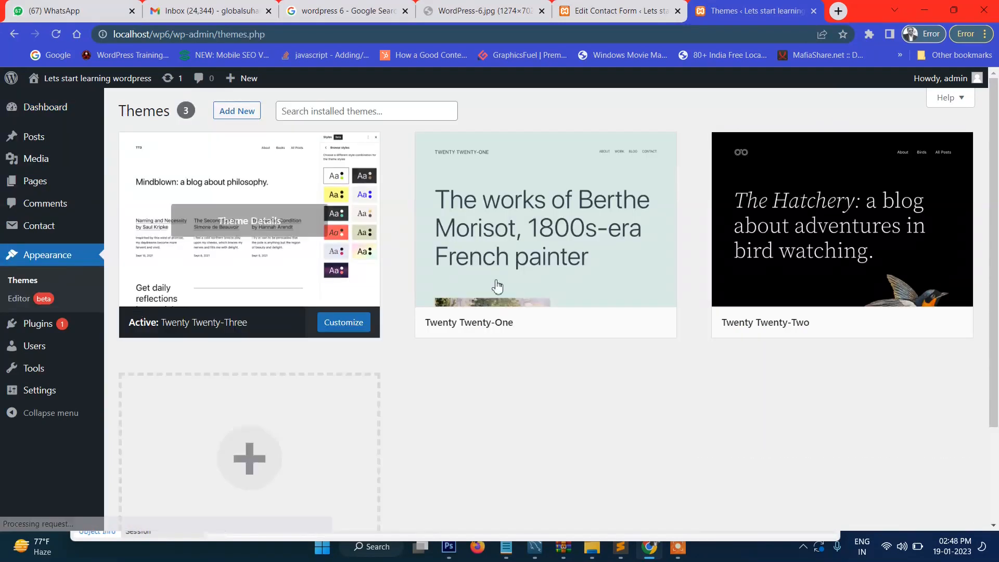
scroll(477, 293, "down", 3)
scroll(477, 293, "up", 3)
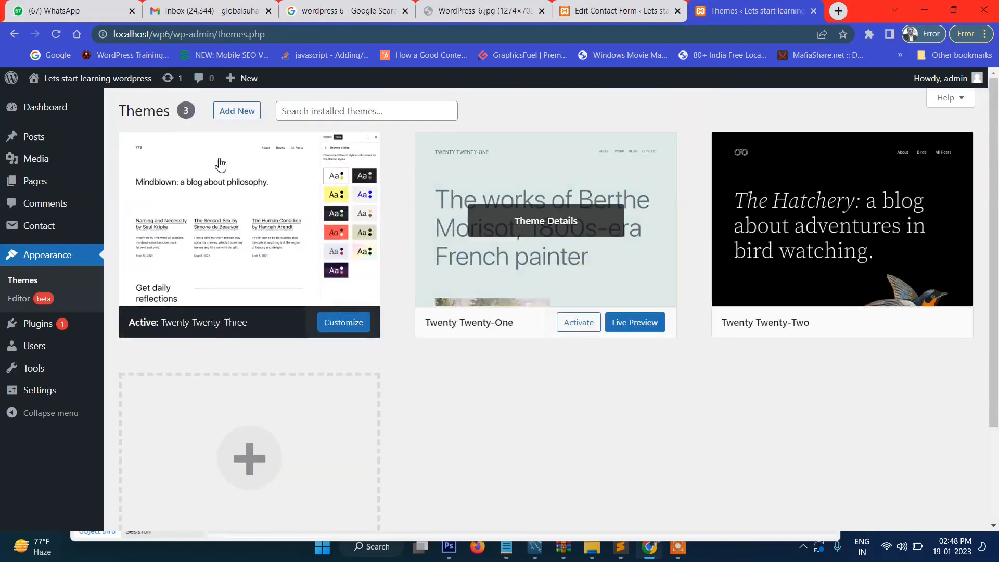
Step: Browse the Popular themes in Add New down to the News Center theme
left_click(234, 117)
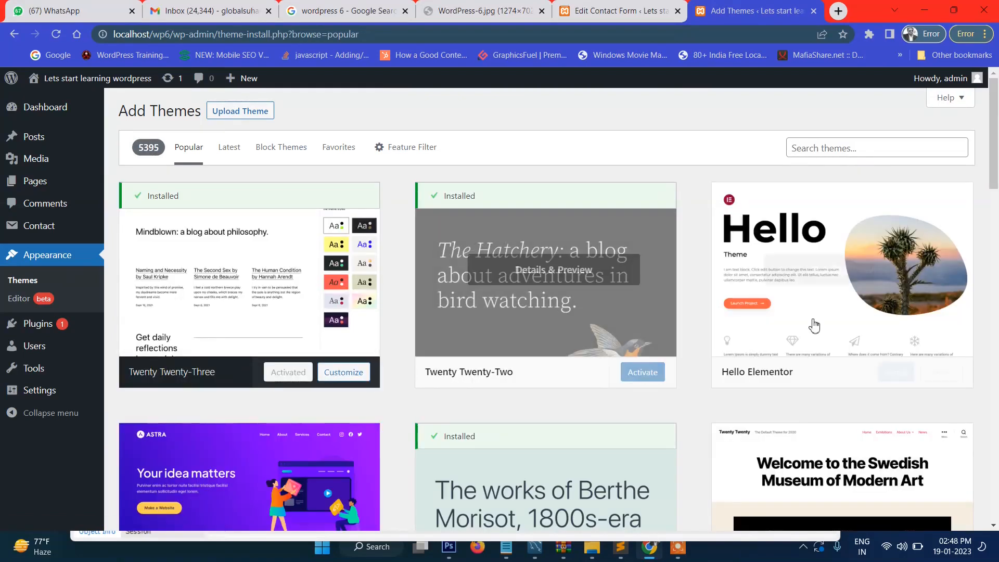
scroll(814, 325, "down", 7)
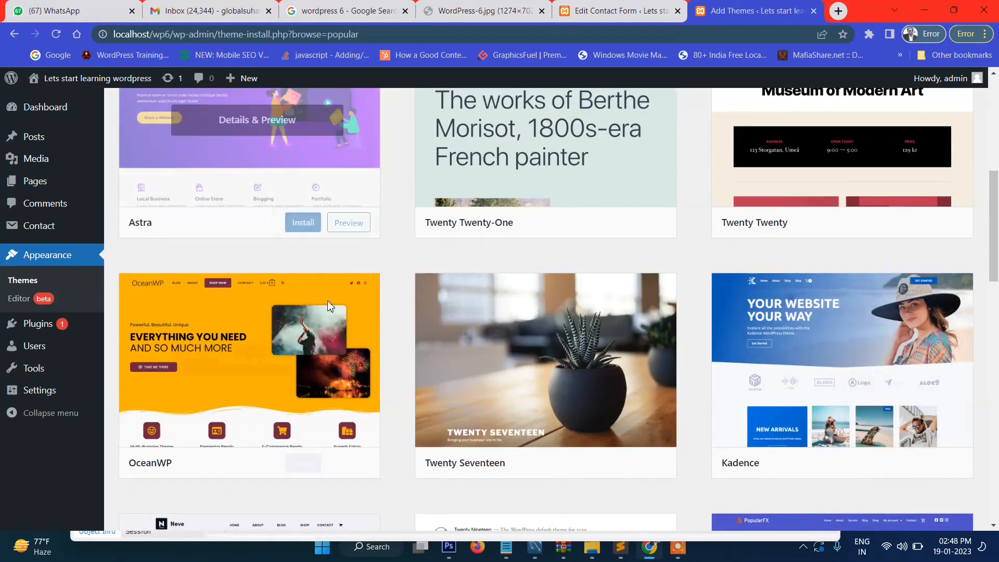
scroll(328, 304, "up", 1)
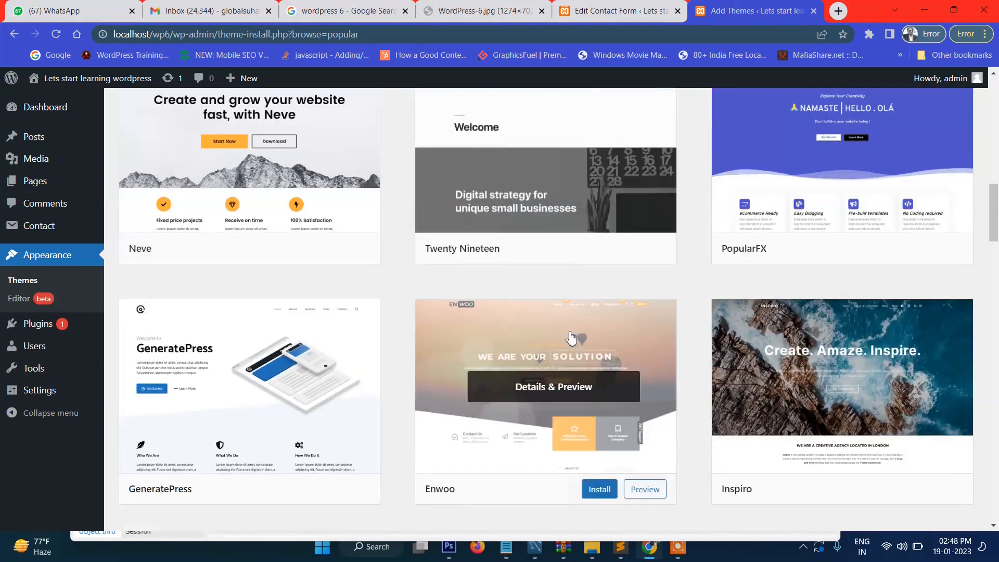
scroll(458, 364, "down", 12)
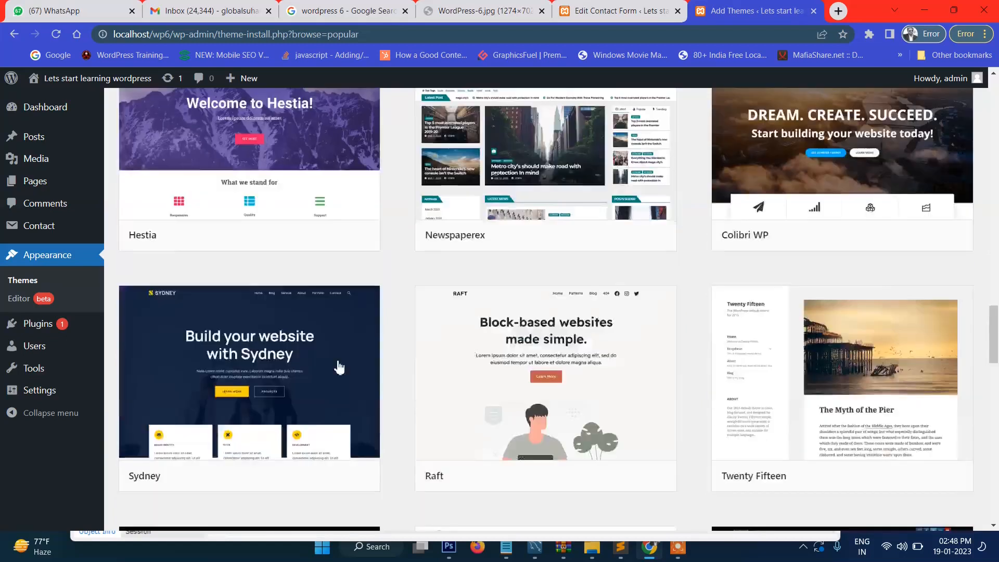
scroll(340, 367, "down", 20)
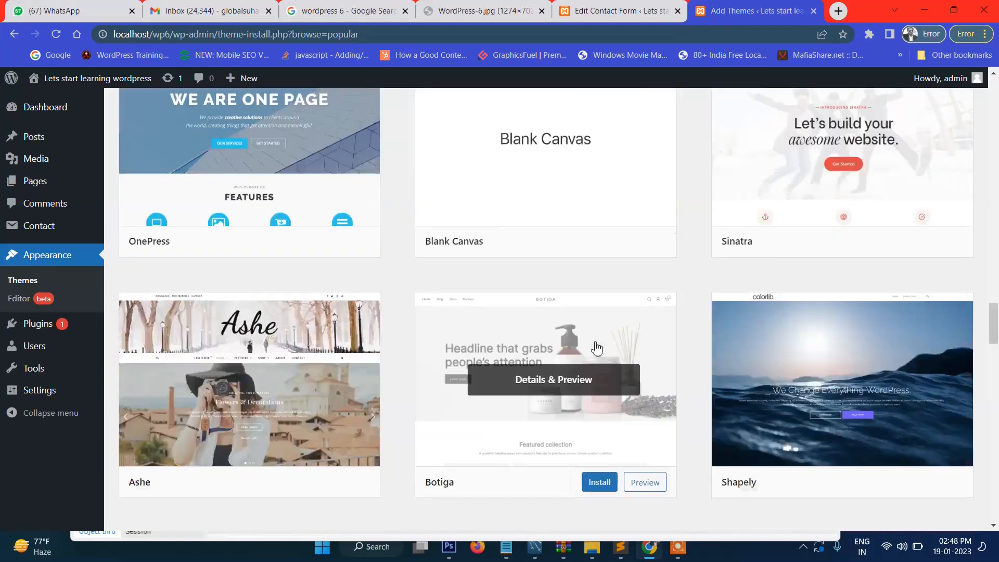
scroll(596, 350, "down", 8)
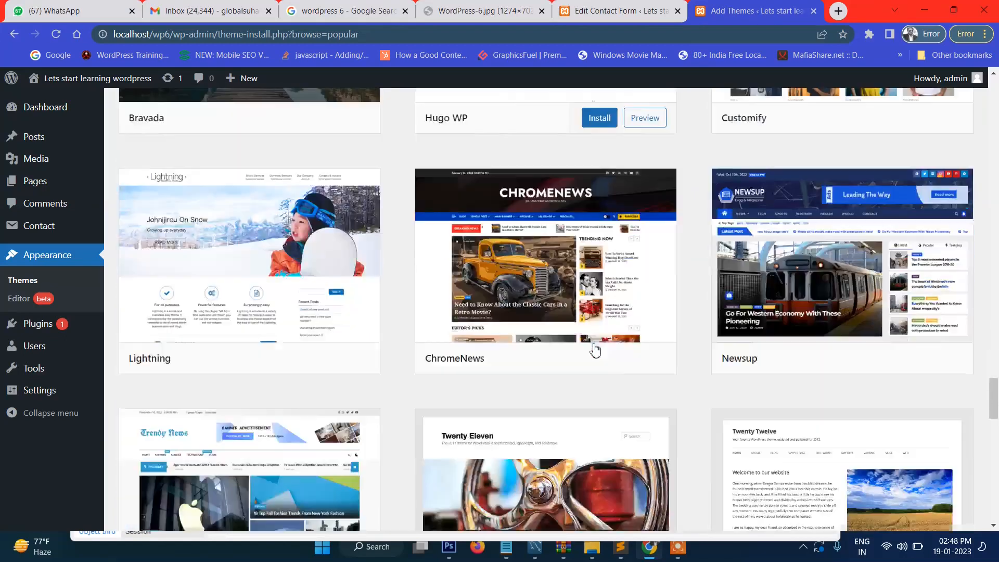
scroll(596, 350, "down", 3)
scroll(596, 350, "down", 8)
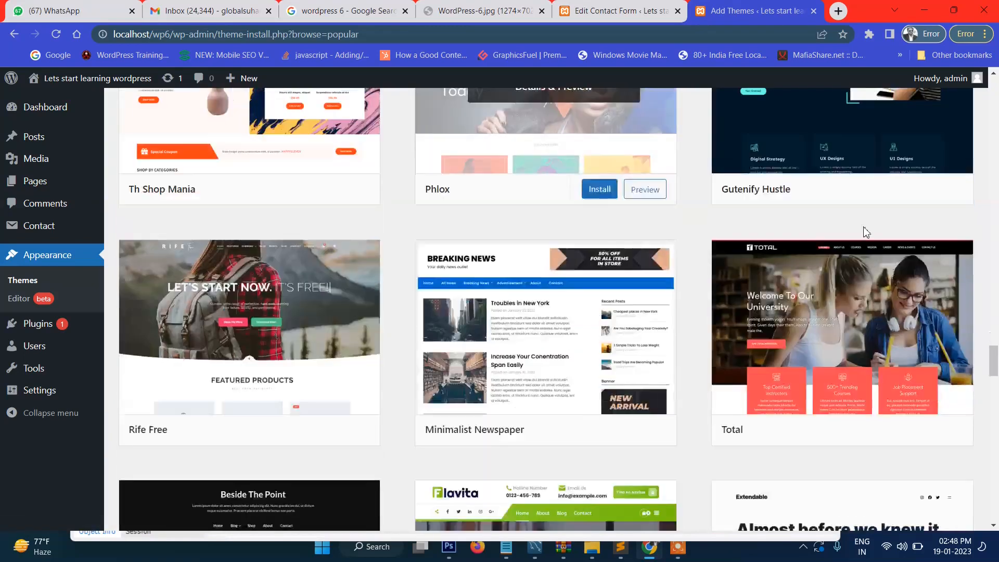
scroll(879, 250, "up", 3)
scroll(341, 271, "down", 15)
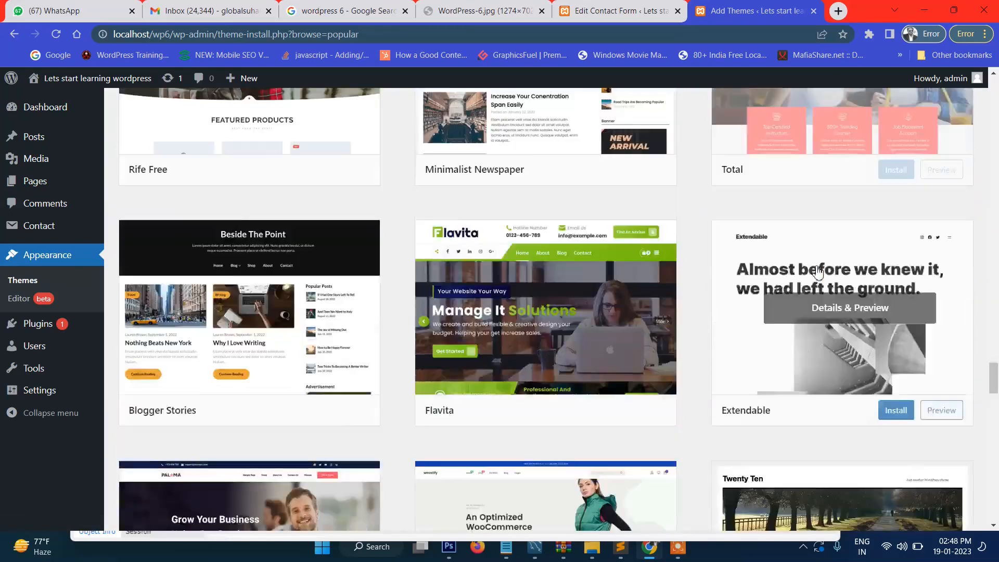
scroll(541, 315, "down", 3)
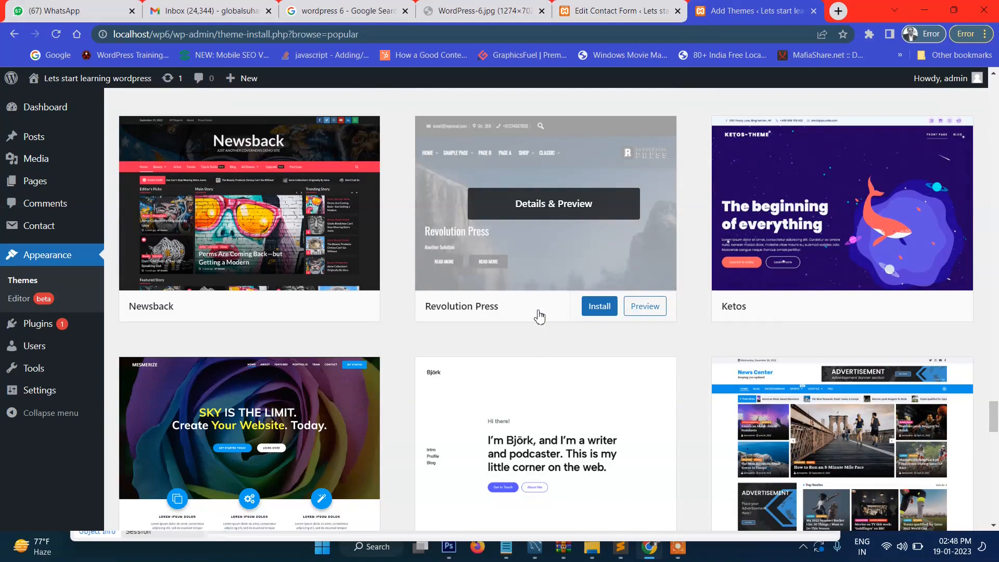
scroll(539, 315, "down", 5)
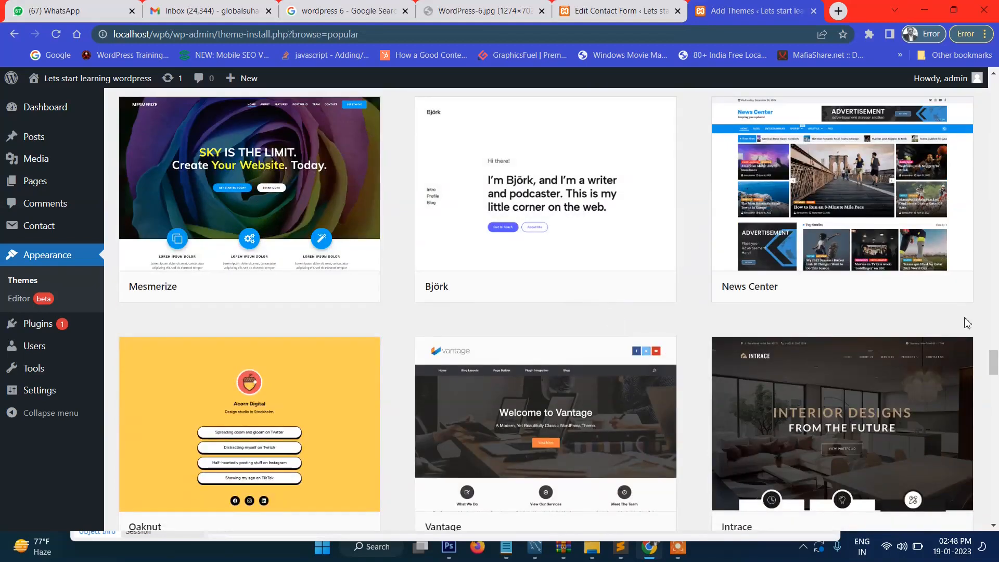
Step: Install the News Center theme and start activating it
scroll(978, 318, "up", 1)
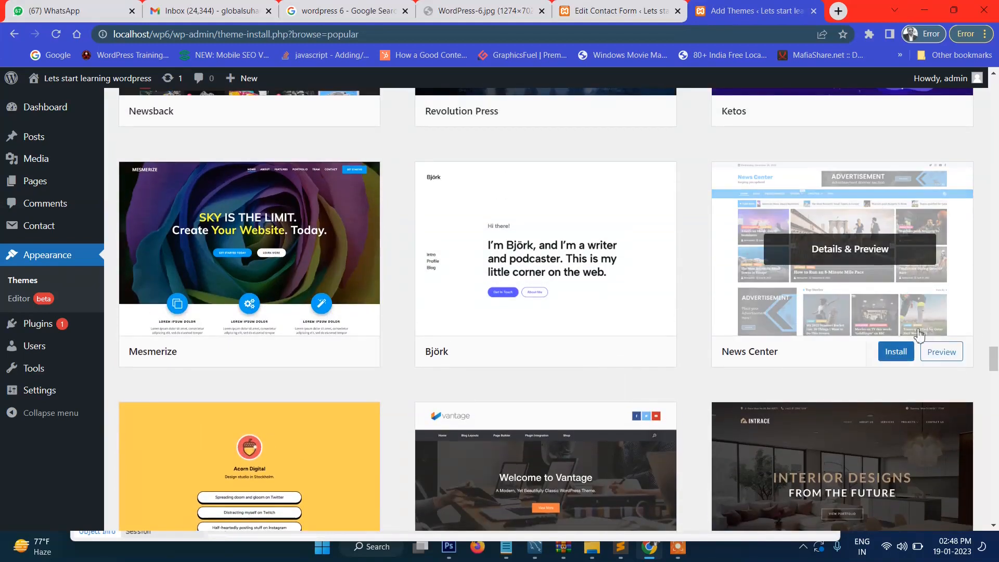
left_click(894, 357)
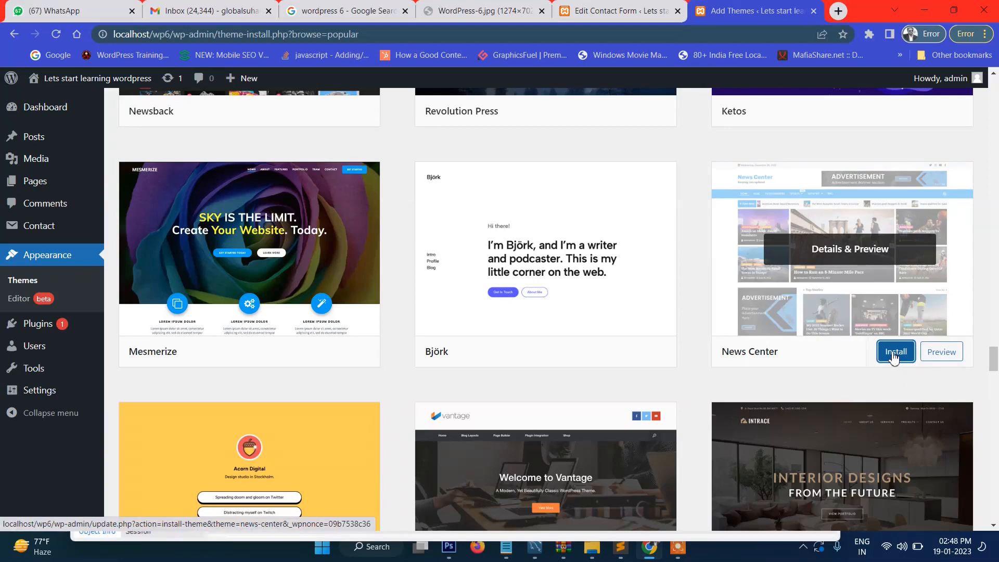
left_click(894, 356)
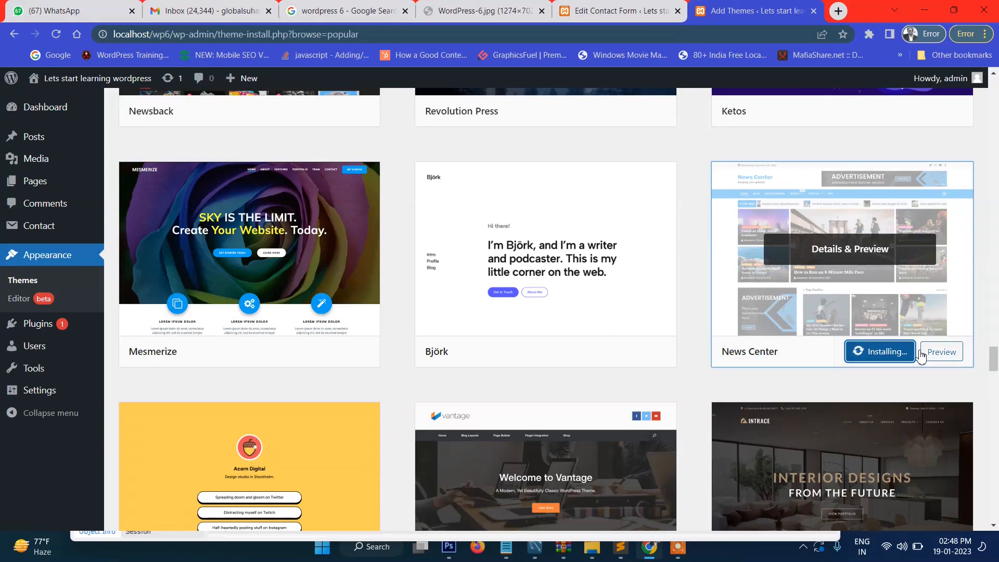
scroll(919, 354, "down", 3)
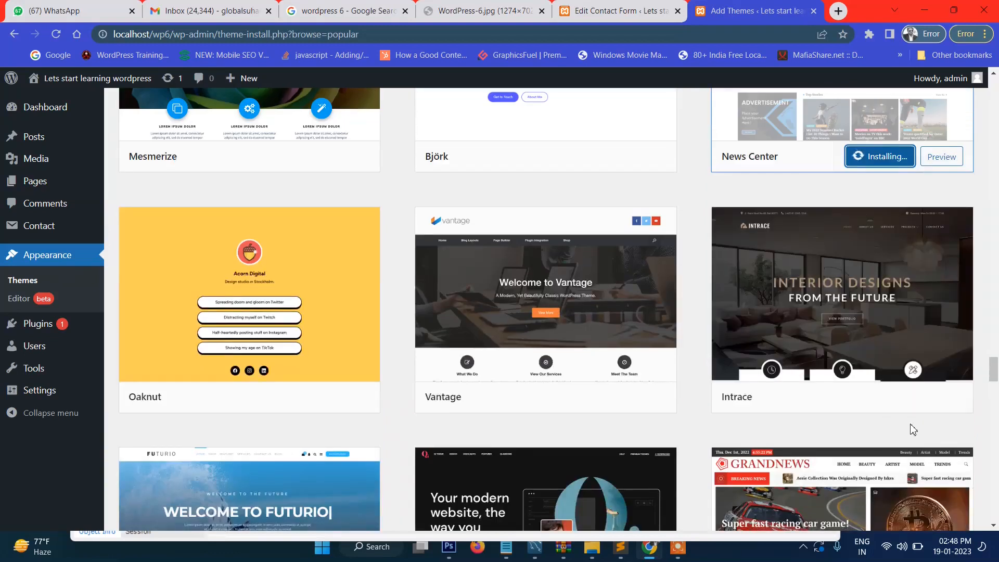
scroll(911, 425, "up", 3)
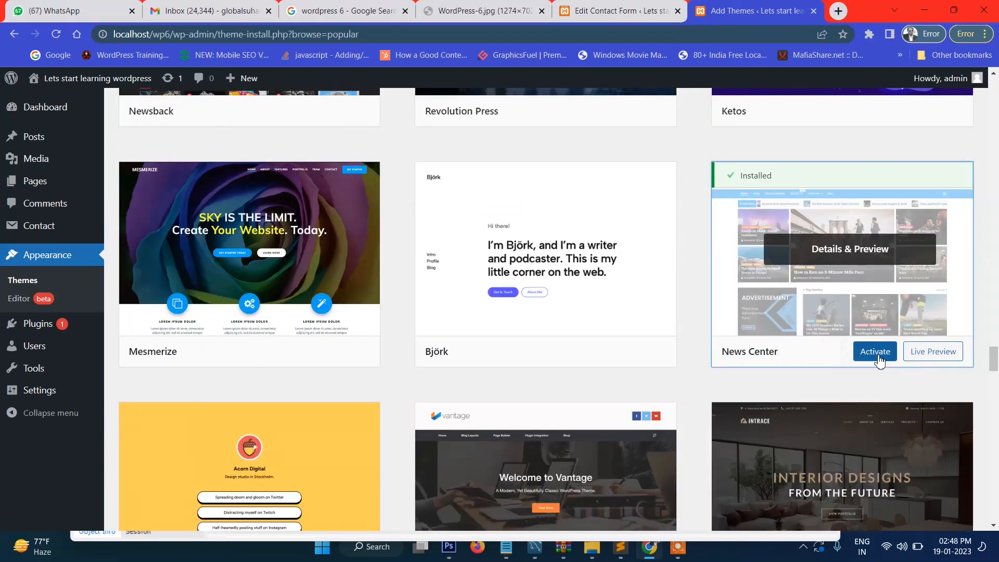
left_click(876, 355)
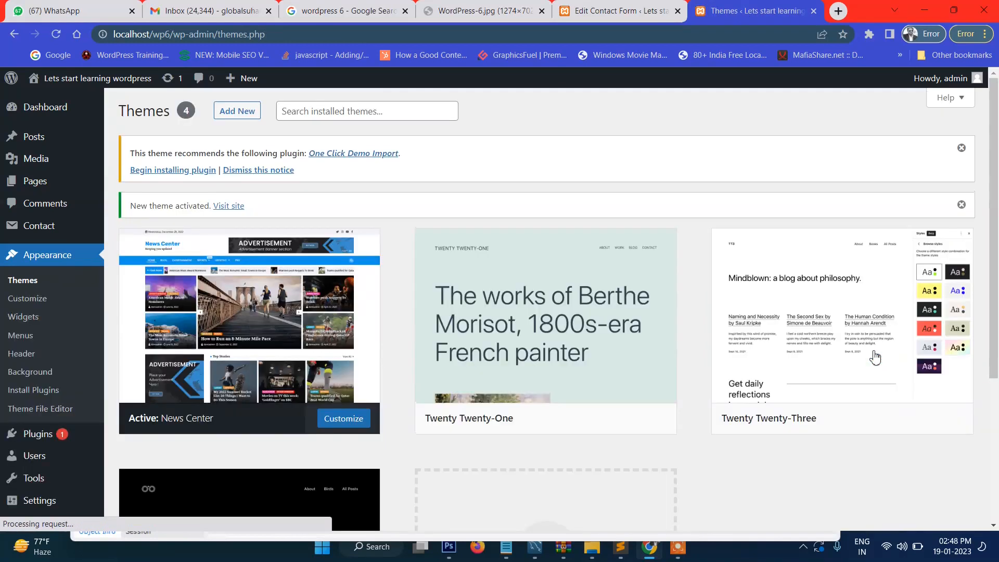
Step: Open the localhost/wp6/ front page in a new tab from the Themes screen's site name
scroll(476, 336, "down", 1)
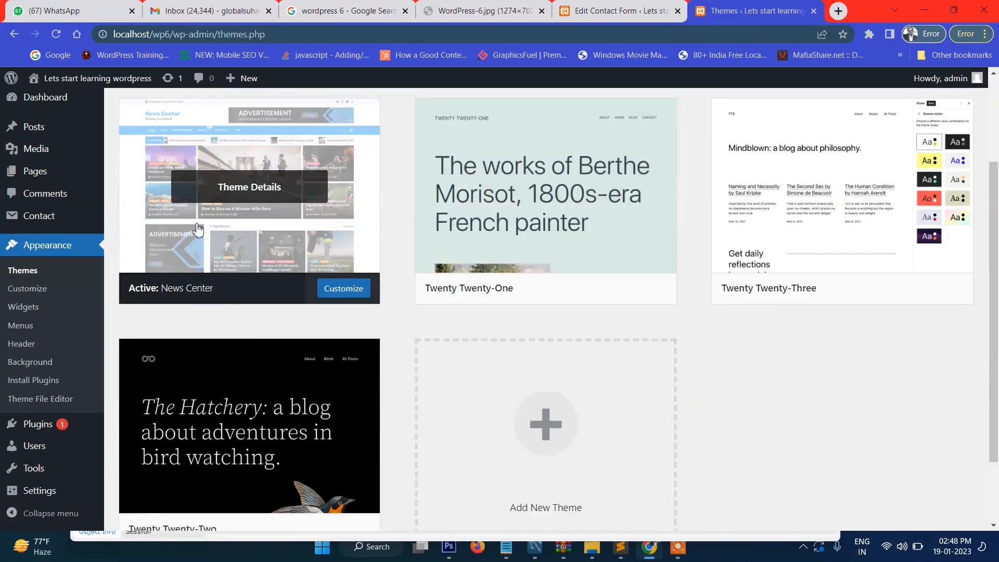
scroll(211, 315, "up", 1)
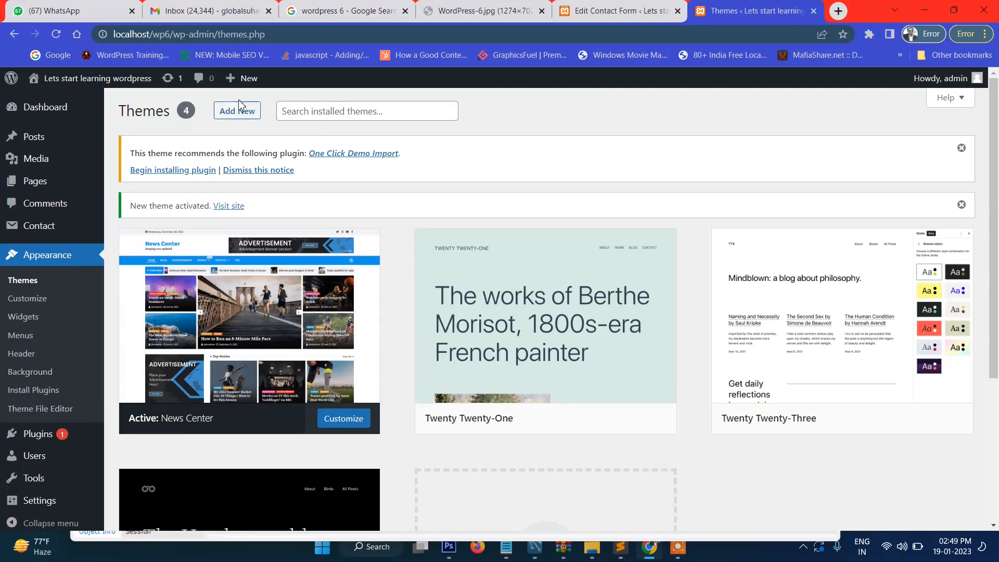
left_click(619, 10)
left_click(754, 11)
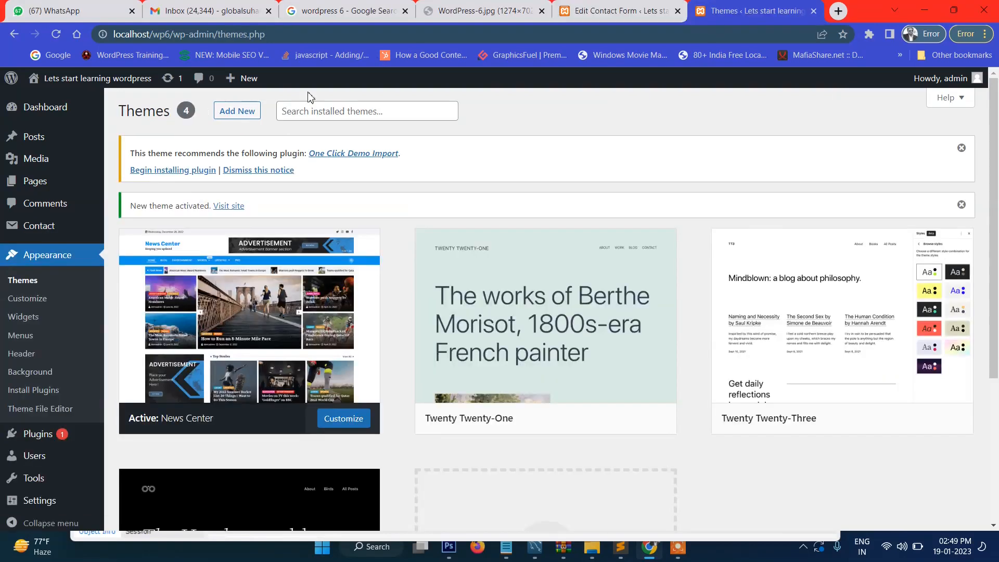
middle_click(117, 79)
left_click(749, 10)
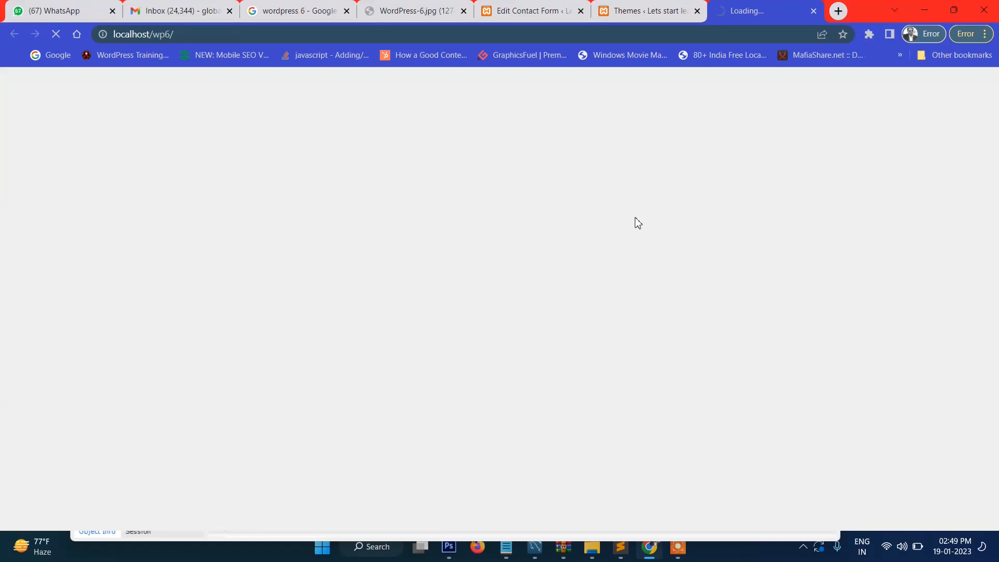
scroll(531, 224, "down", 3)
scroll(469, 301, "up", 3)
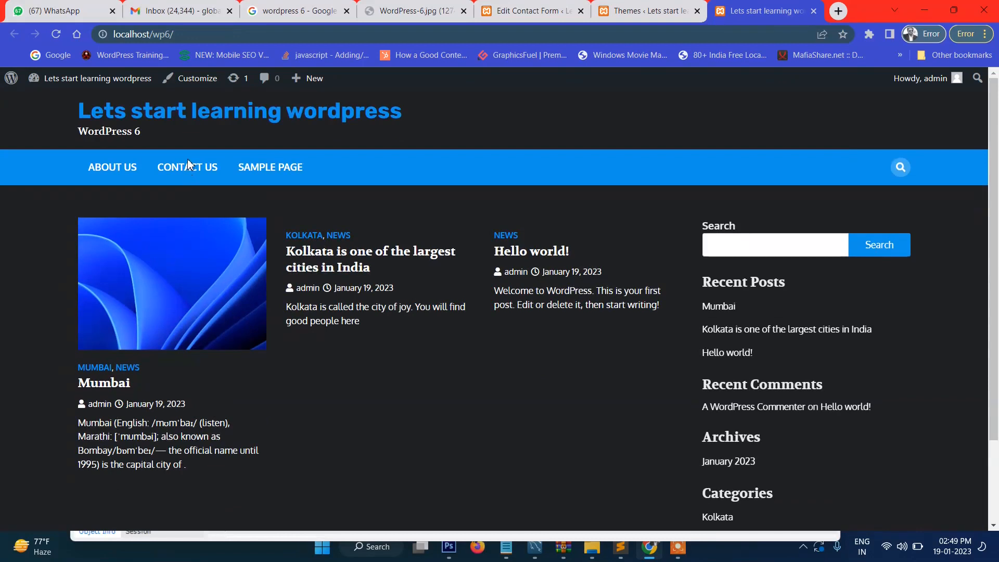
scroll(526, 299, "down", 2)
scroll(856, 281, "up", 2)
scroll(312, 334, "down", 2)
scroll(364, 338, "down", 1)
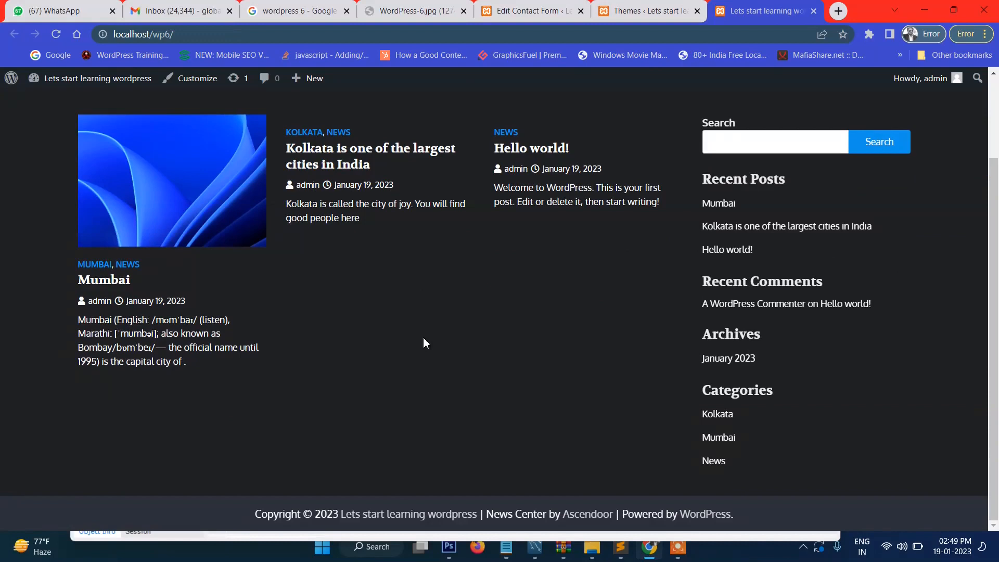
left_click_drag(112, 321, 433, 406)
left_click(432, 406)
scroll(433, 405, "up", 2)
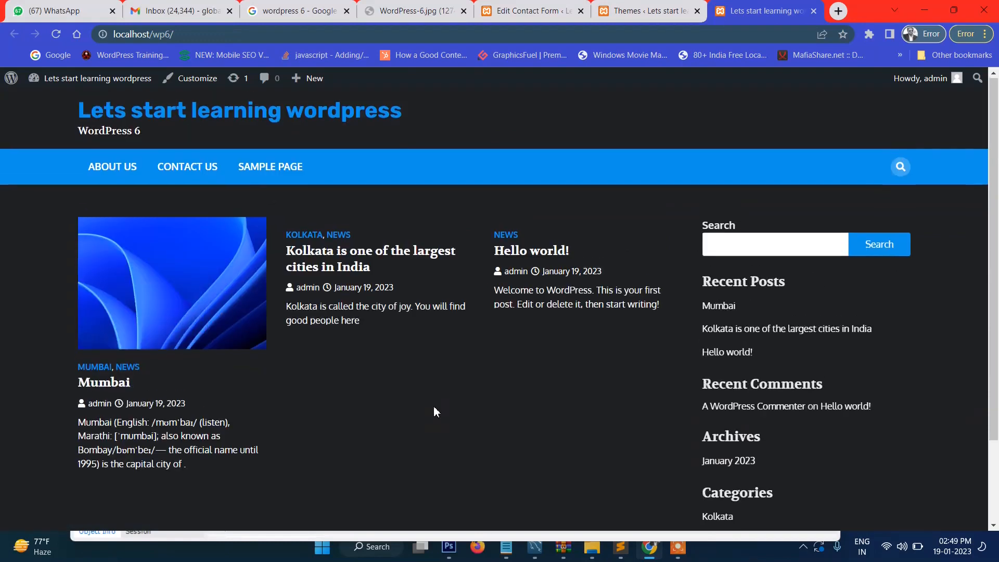
left_click(628, 5)
scroll(479, 260, "down", 1)
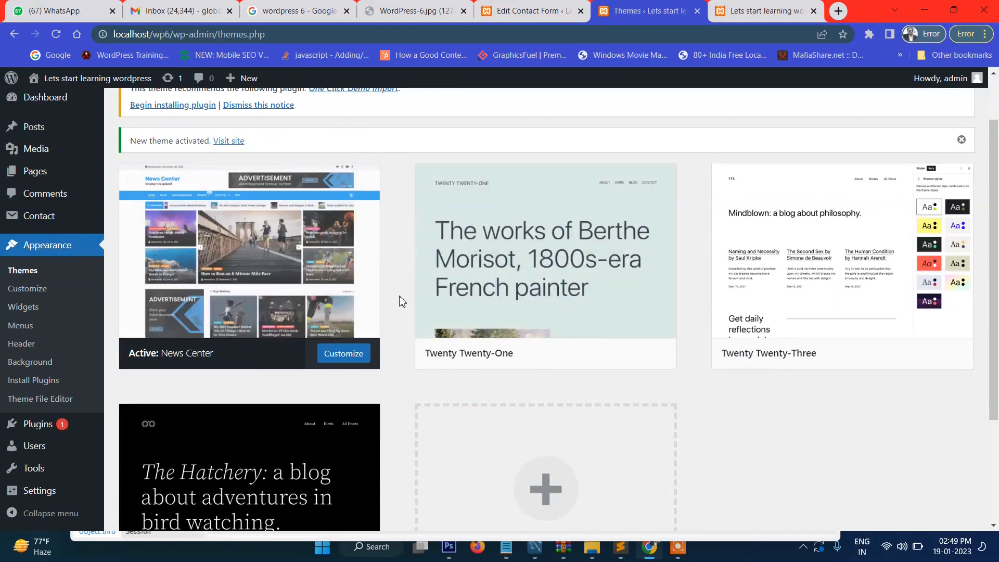
Step: Activate the Twenty Twenty-Three theme in place of News Center, then return to the front-end tab
scroll(567, 357, "down", 3)
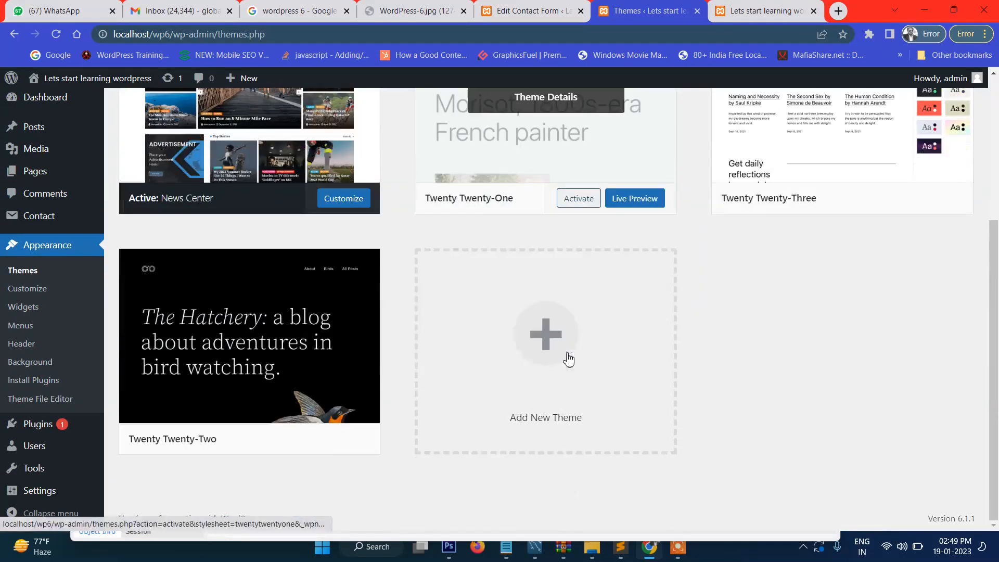
scroll(791, 301, "up", 4)
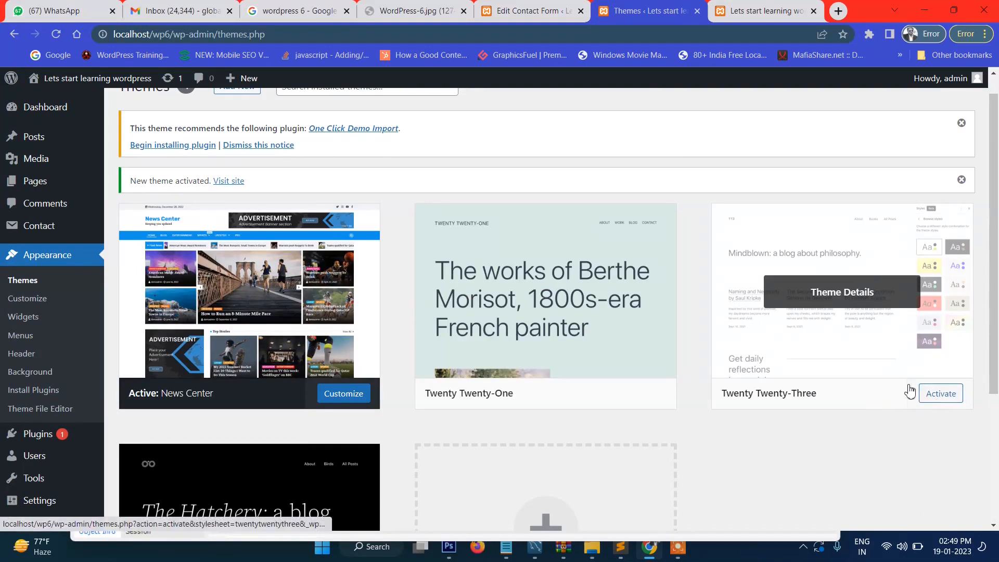
scroll(907, 390, "down", 3)
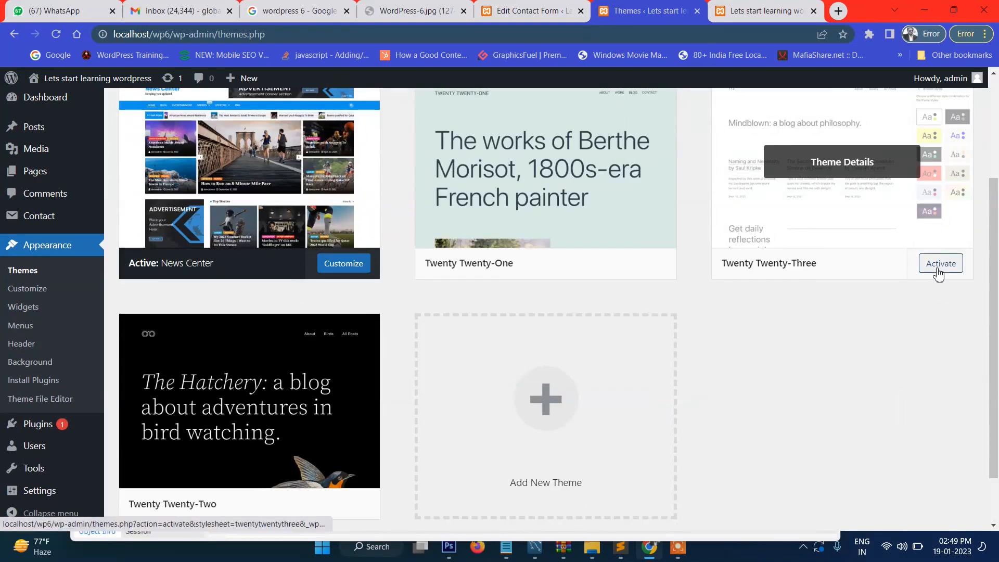
left_click(939, 274)
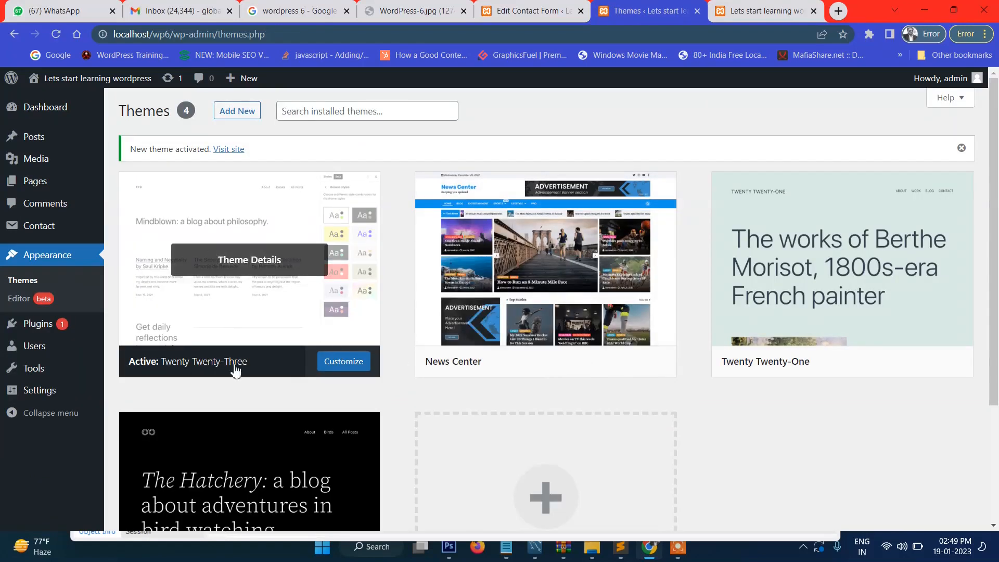
scroll(261, 271, "down", 2)
scroll(256, 272, "up", 2)
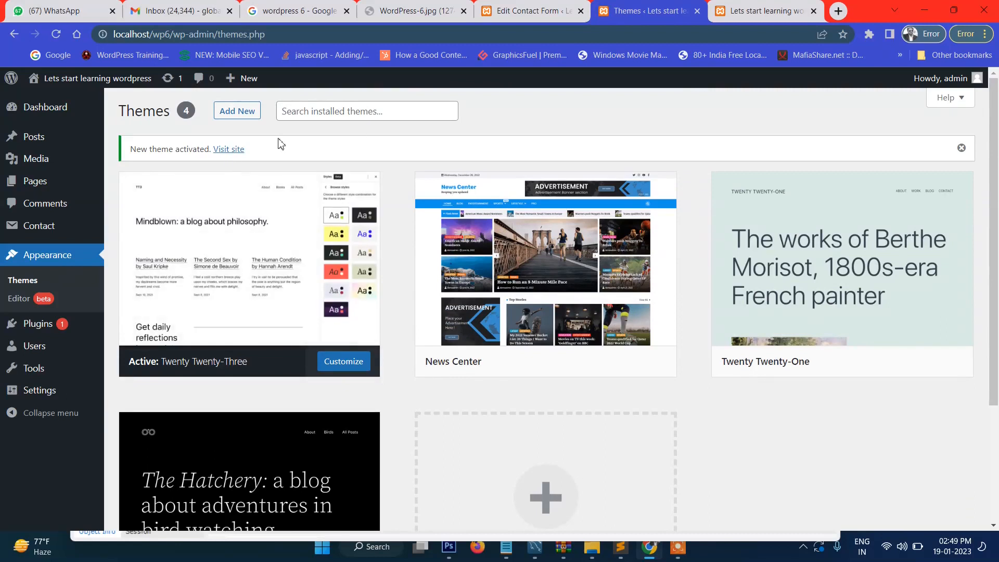
left_click(744, 11)
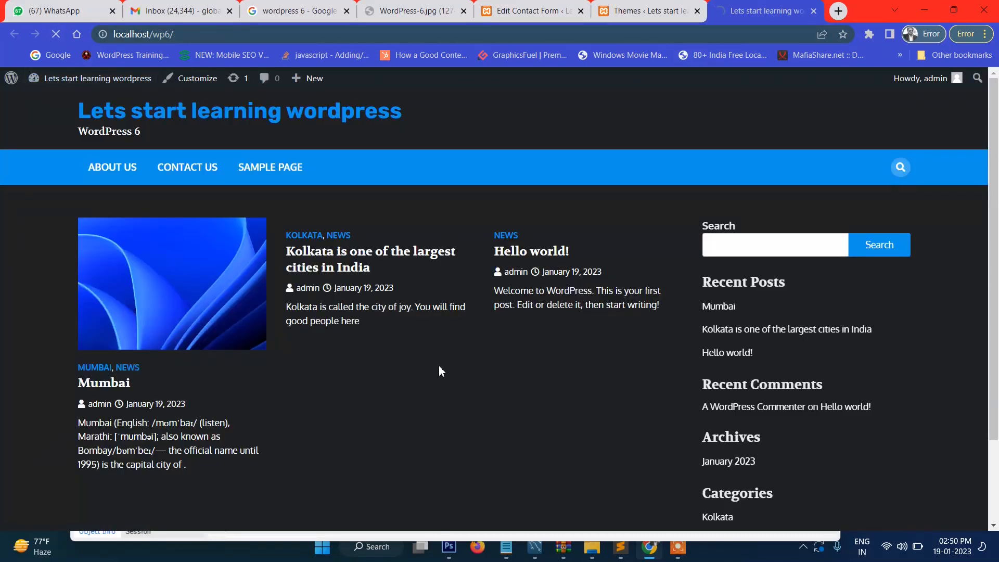
Step: Check the reloaded front page and highlight its 'Mindblown: a blog about philosophy.' heading
scroll(446, 315, "down", 9)
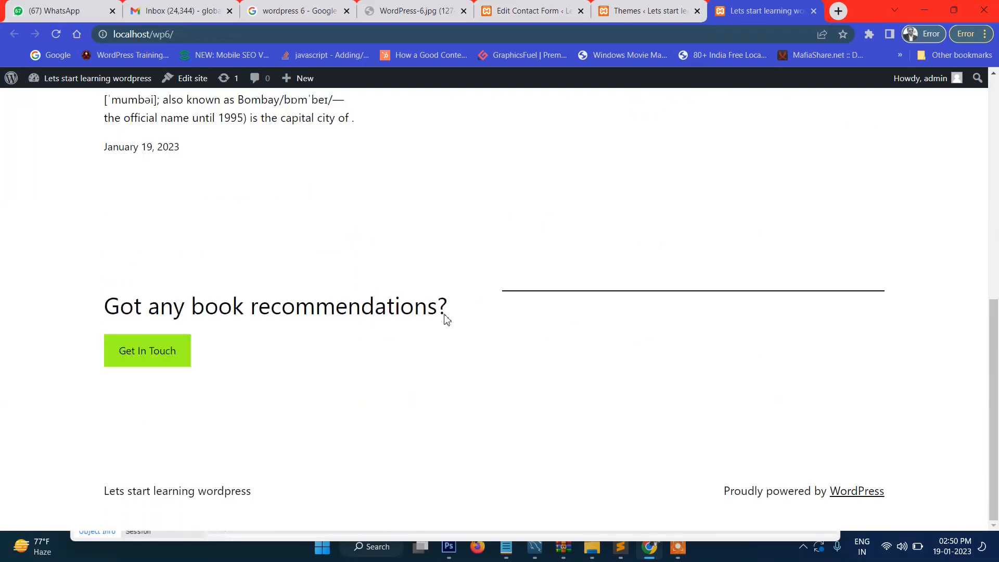
scroll(445, 320, "up", 10)
left_click_drag(124, 234, 648, 253)
left_click(648, 253)
left_click_drag(123, 252, 747, 267)
left_click_drag(709, 239, 809, 232)
left_click(788, 233)
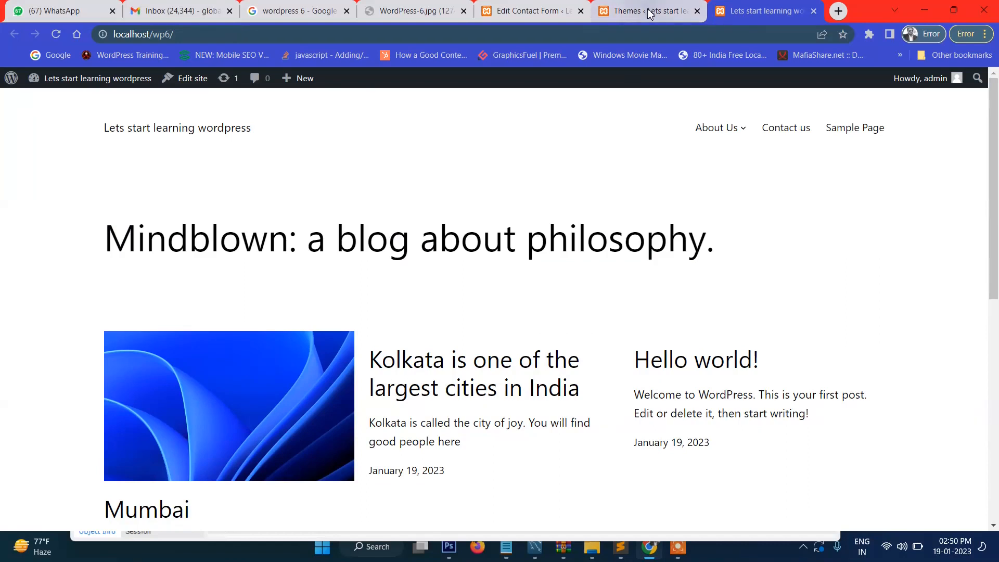
Step: In File Explorer, go up to the xampp folder and open htdocs
left_click(592, 555)
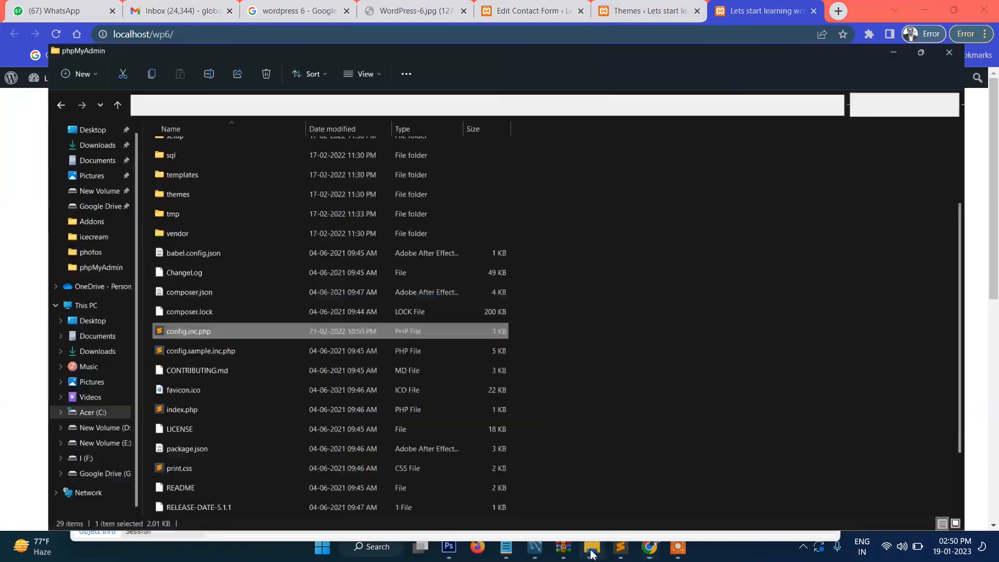
scroll(392, 317, "up", 3)
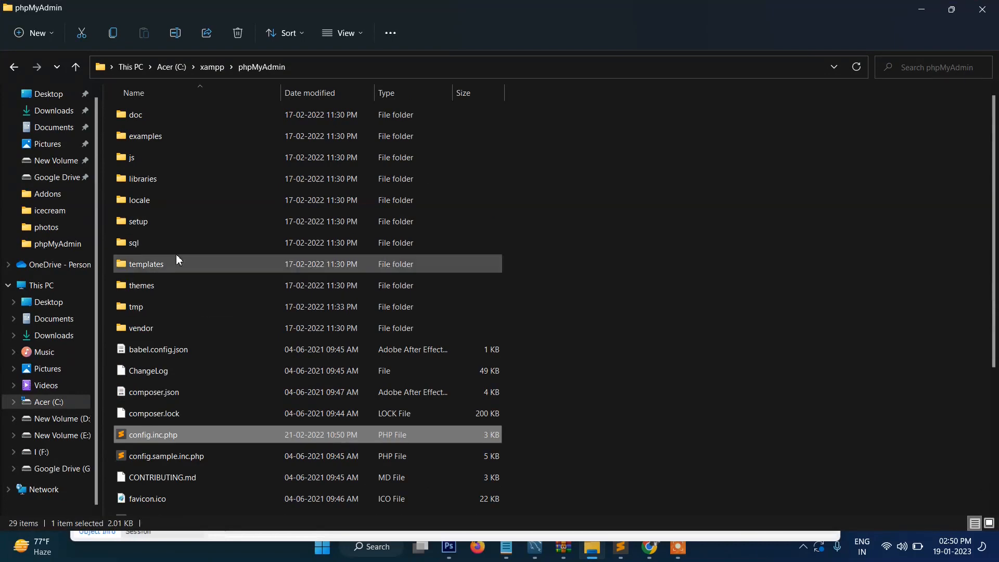
left_click(214, 66)
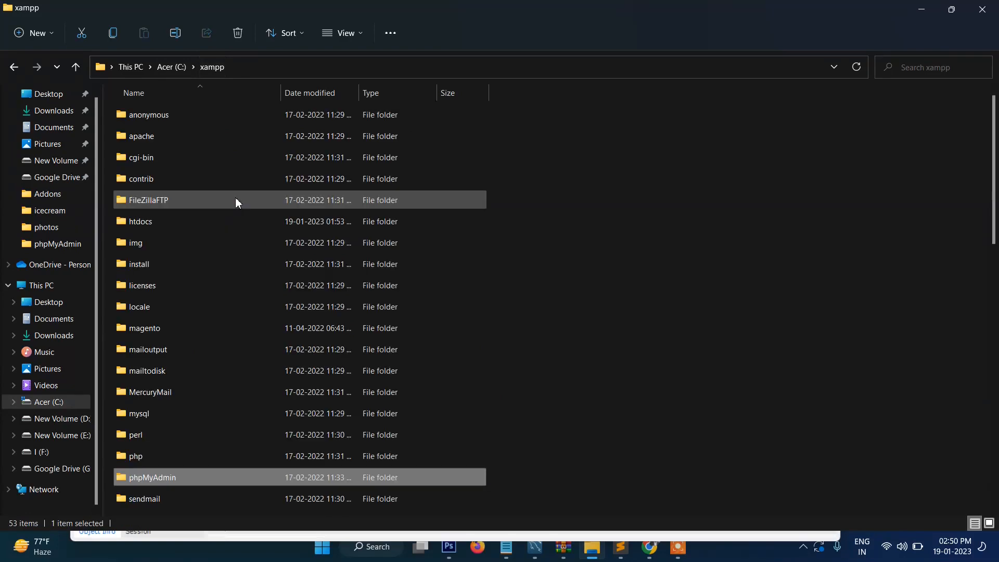
left_click(138, 227)
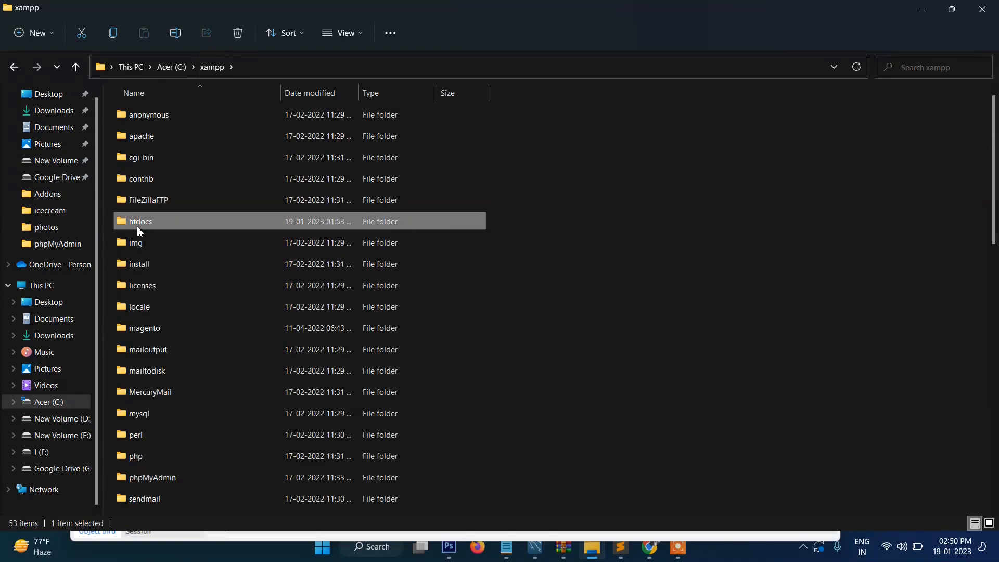
key("w")
key("w")
key("w")
key("w")
key("w")
key("w")
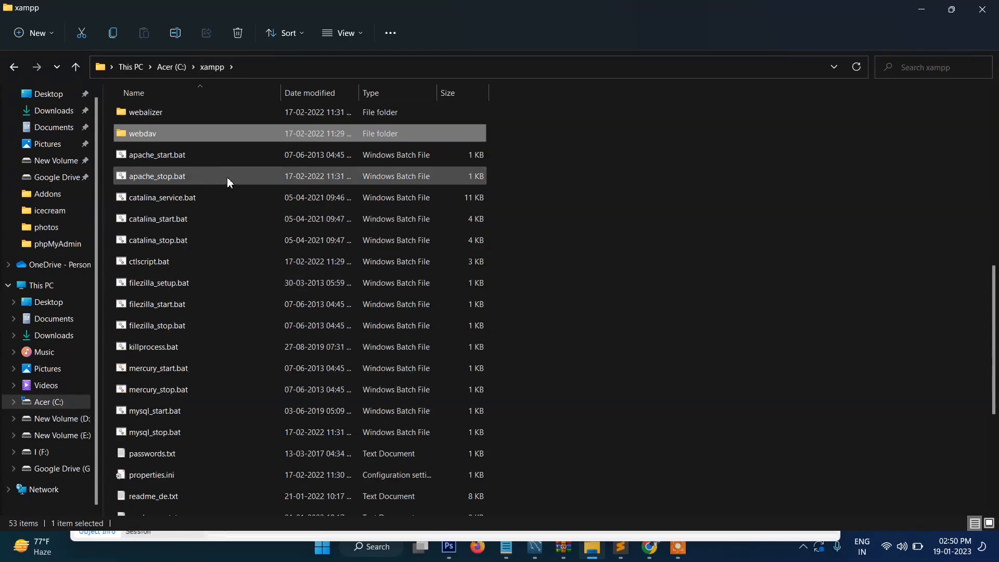
key("w")
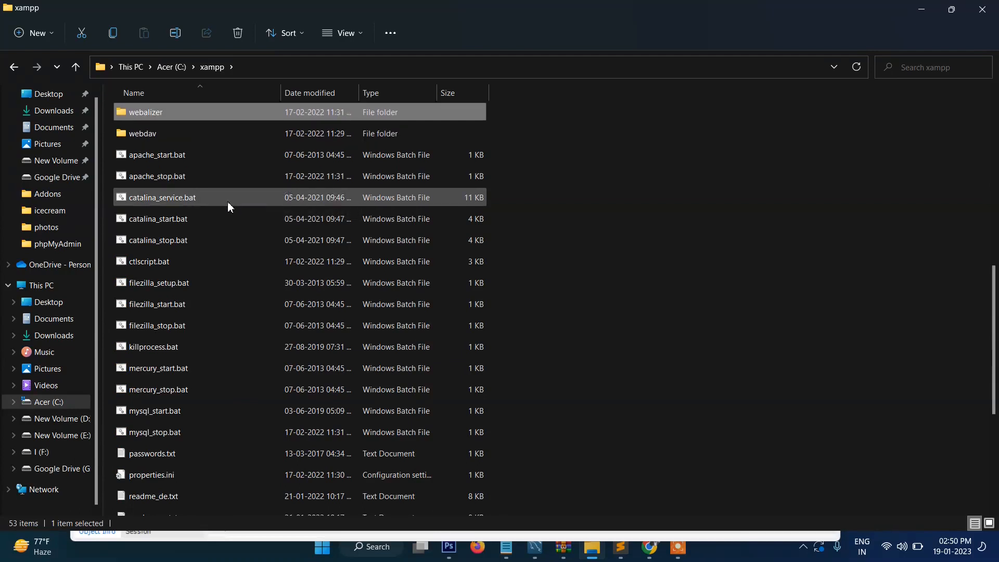
scroll(229, 208, "up", 3)
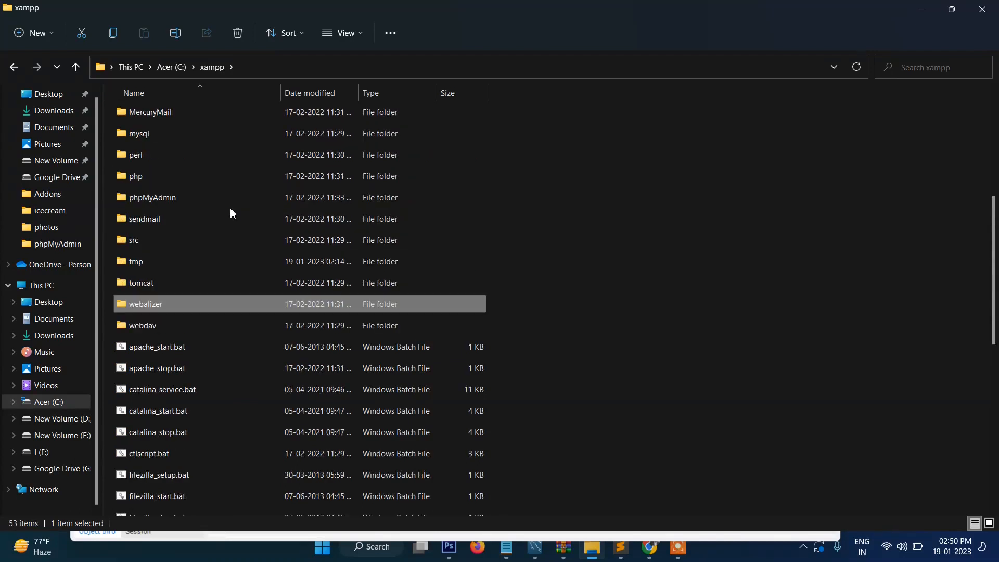
scroll(229, 208, "up", 5)
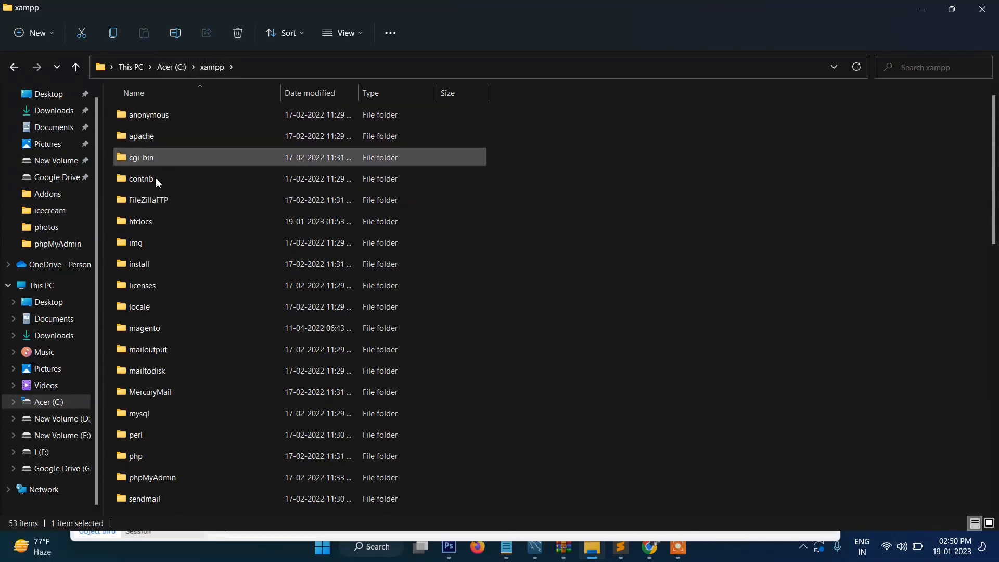
left_click(146, 226)
double_click(144, 226)
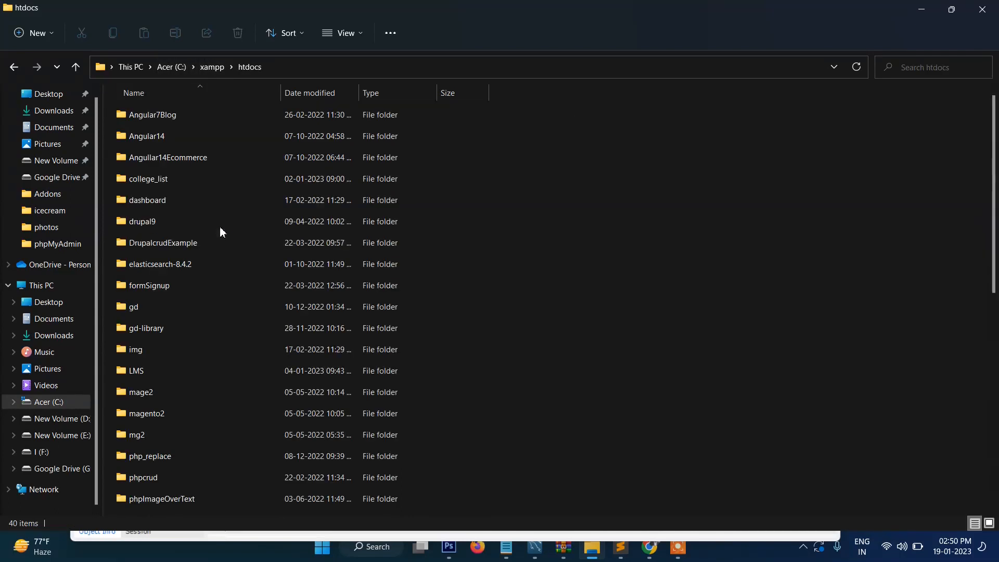
Step: Open wp6 > wp-content > themes > twentytwentythree > templates
left_click(164, 162)
type("wp")
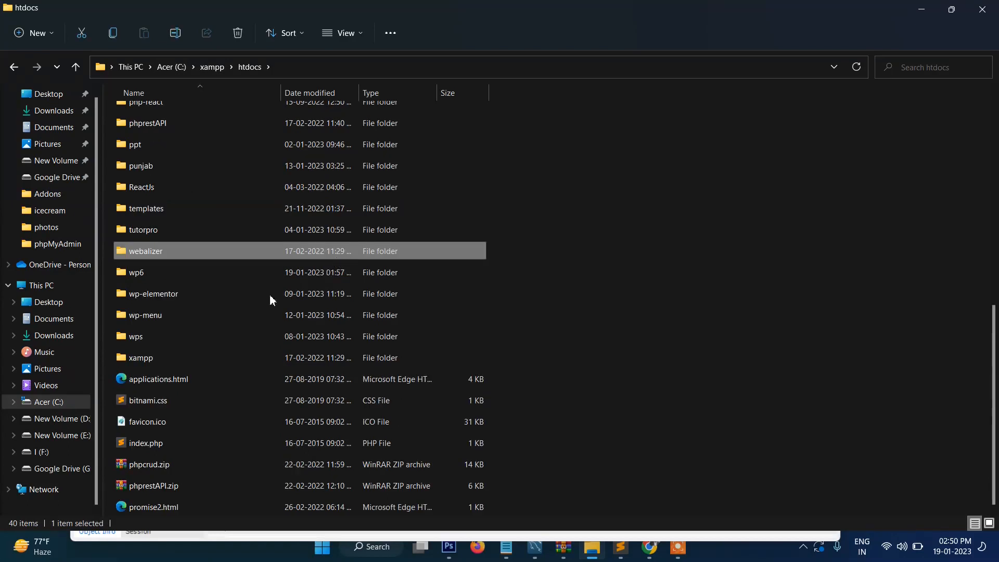
double_click(137, 273)
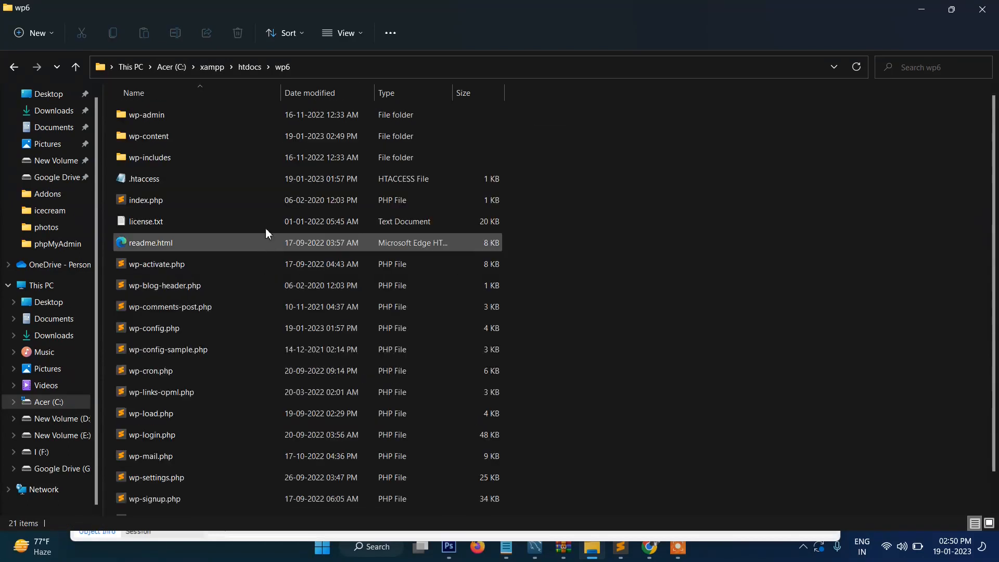
double_click(167, 145)
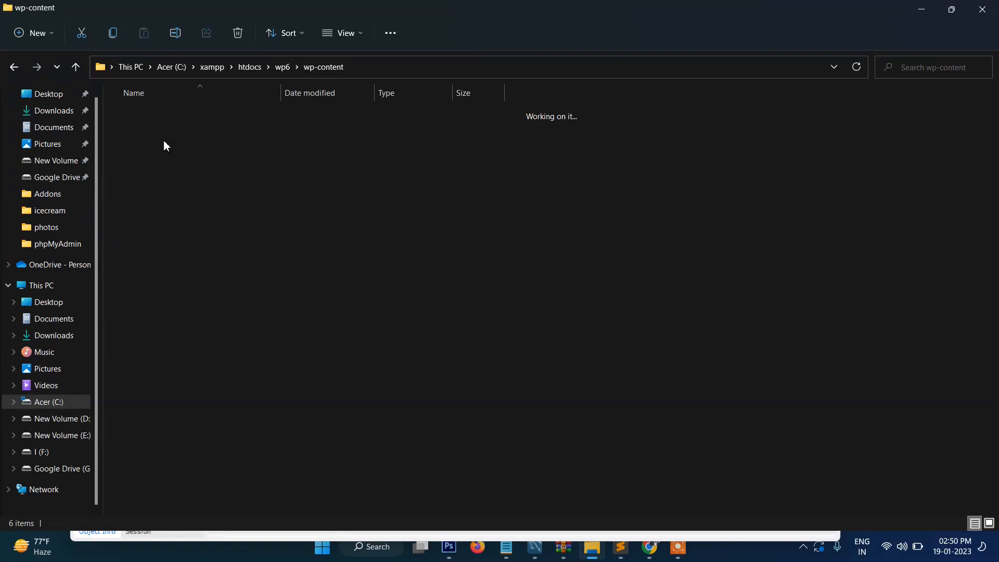
double_click(151, 159)
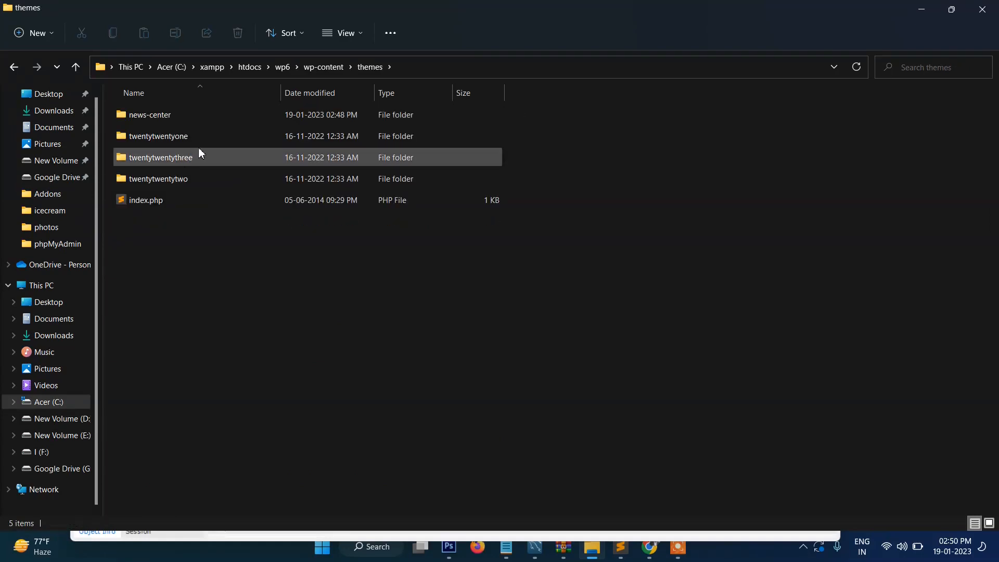
double_click(202, 167)
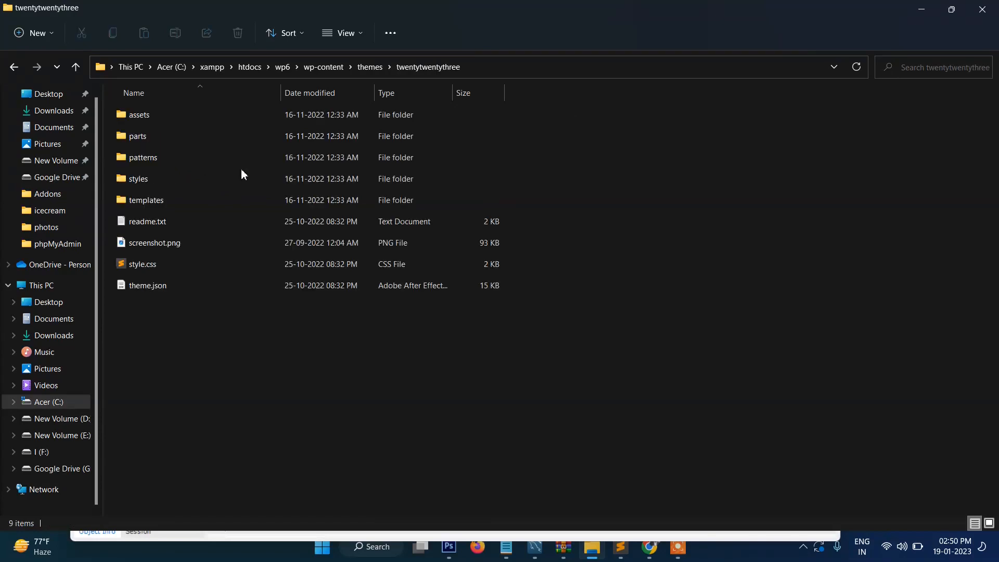
double_click(163, 202)
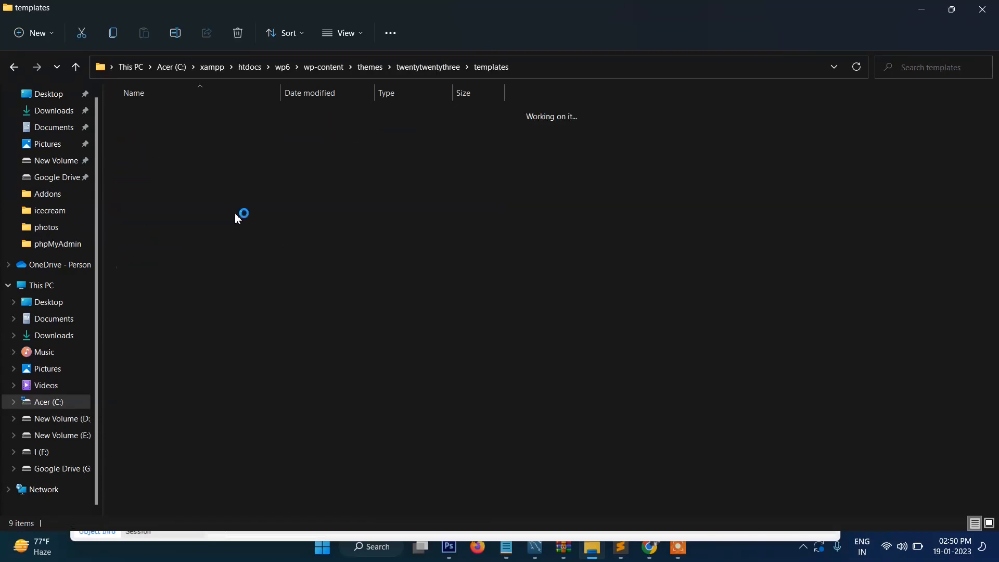
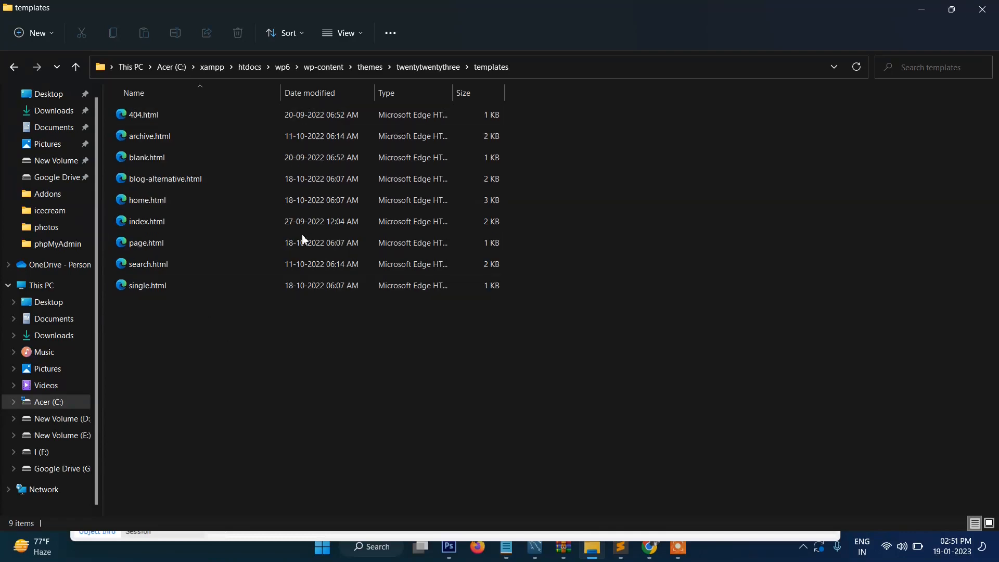
Step: Go up to the themes folder in File Explorer, then return to the local WordPress site in Chrome
left_click(375, 68)
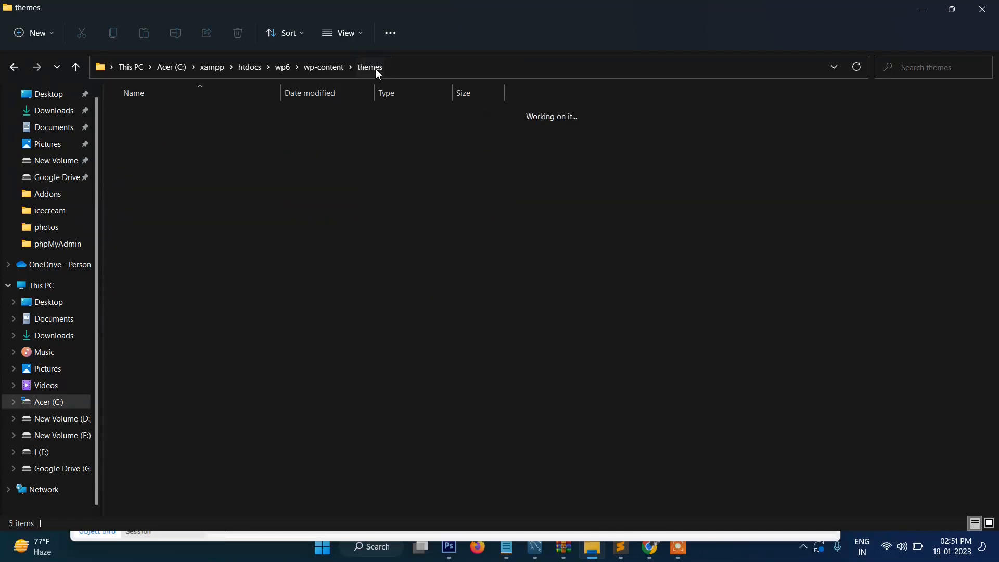
left_click(306, 288)
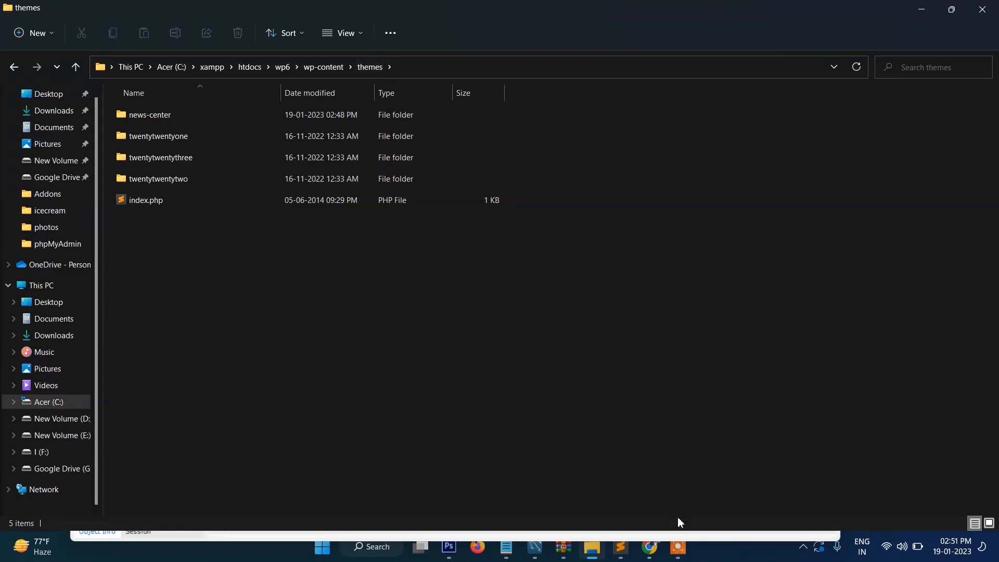
left_click(650, 548)
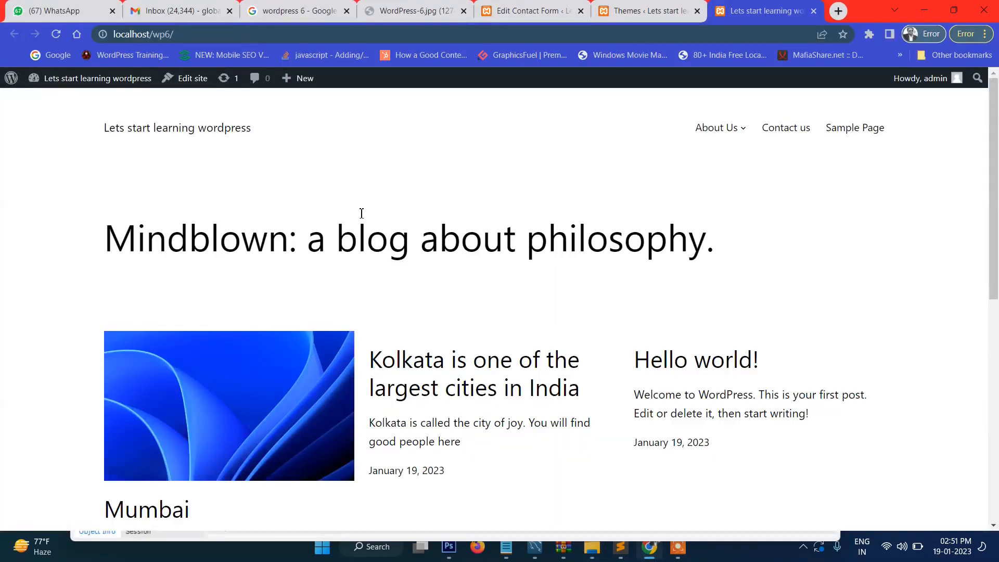
Step: Open the local site's WordPress admin dashboard
mouse_move(89, 78)
left_click(68, 114)
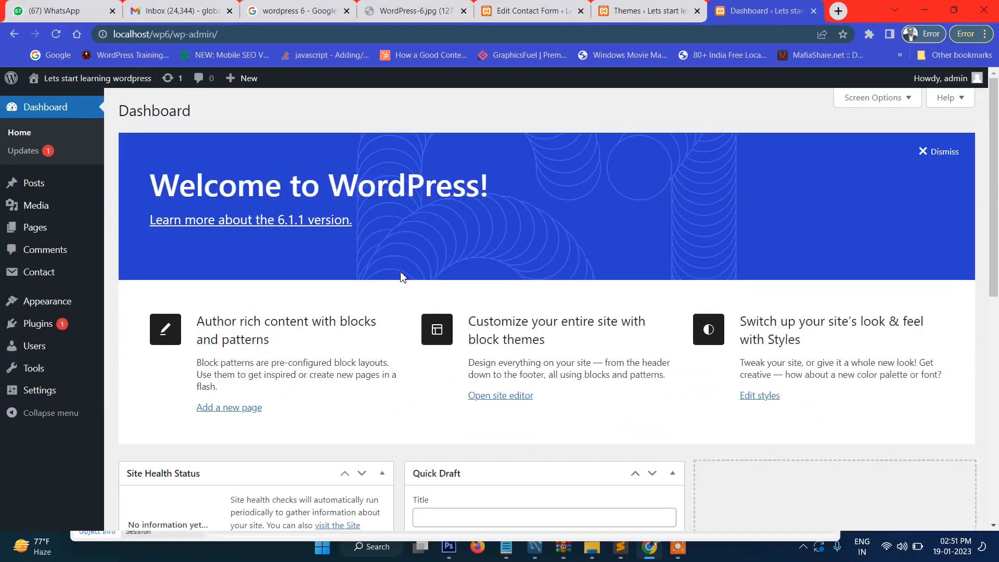
scroll(400, 275, "down", 7)
scroll(400, 275, "up", 7)
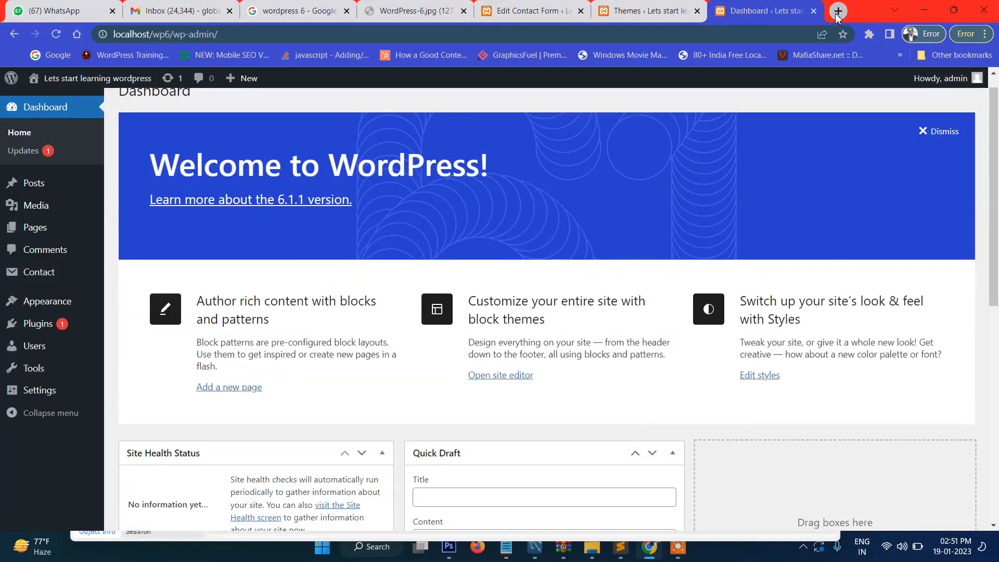
Step: Search 'wordpresss free themes' in a new tab and open the WordPress.org themes directory
left_click(838, 11)
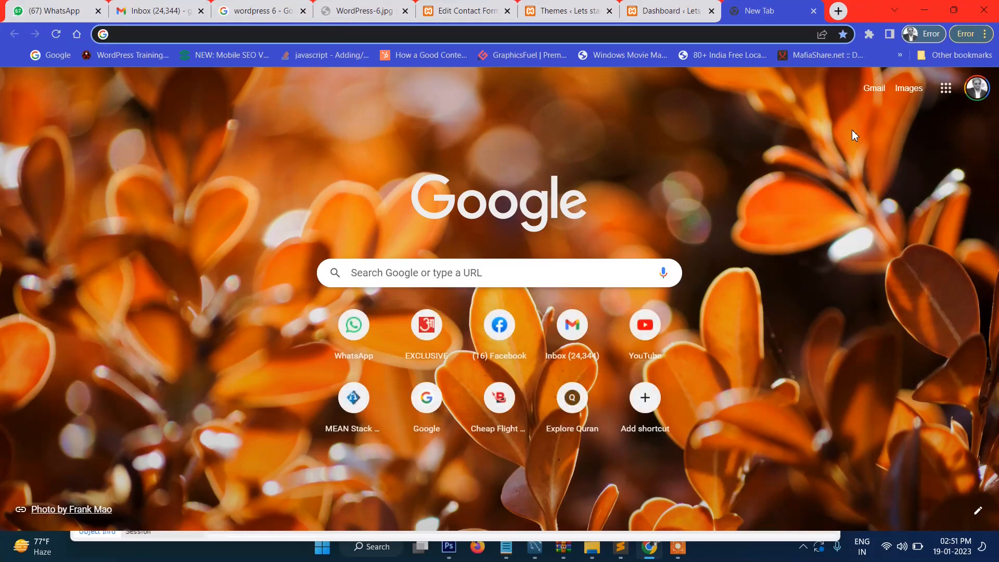
type("wordpresss")
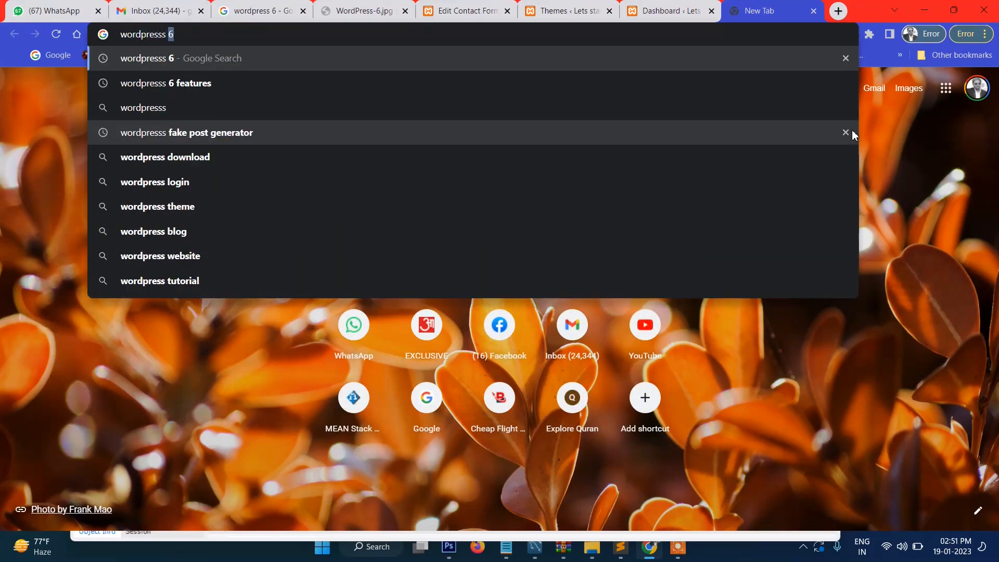
type(" free themes")
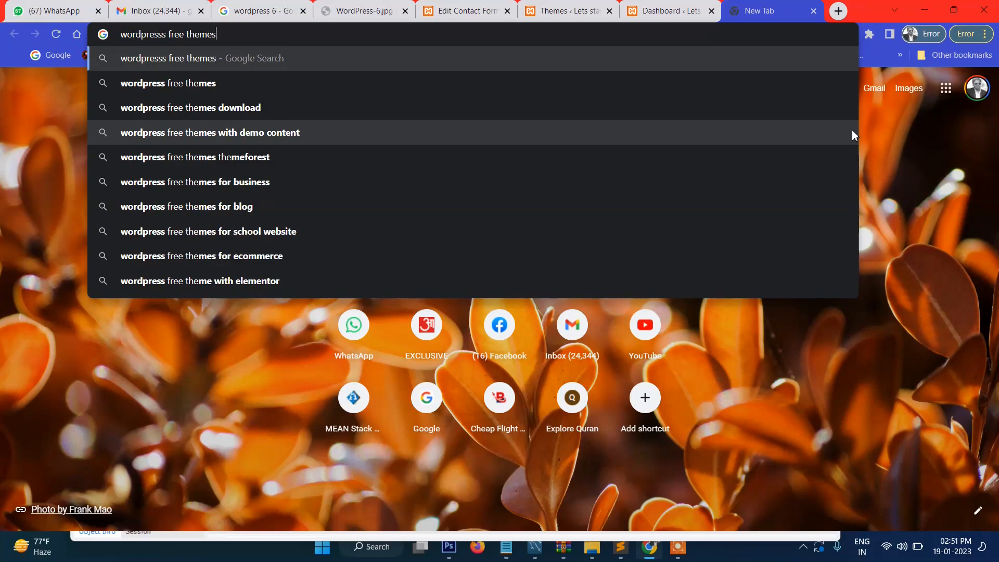
key("Return")
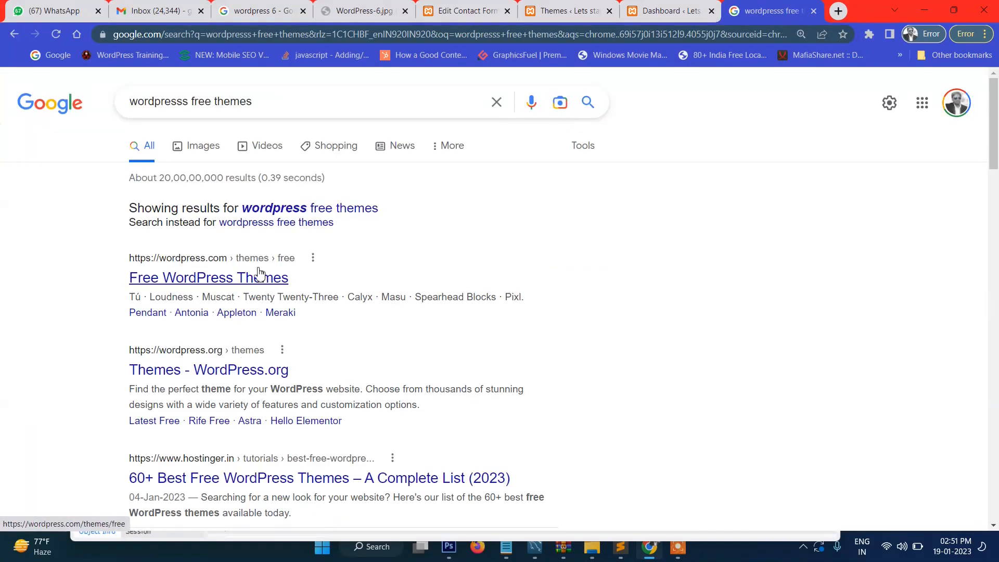
left_click(209, 372)
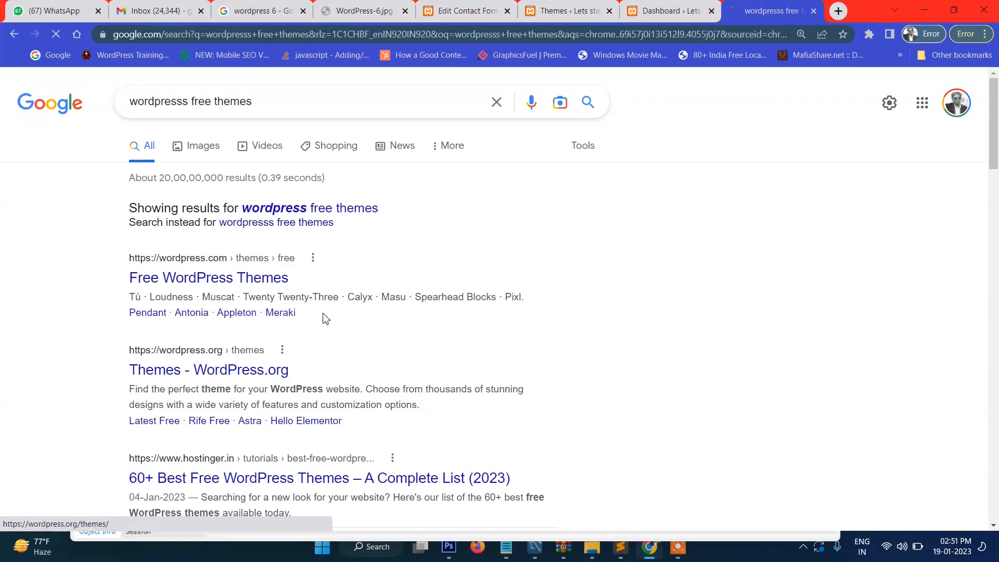
Step: Load more themes and download the Royal Elementor Kit theme zip
scroll(322, 316, "down", 2)
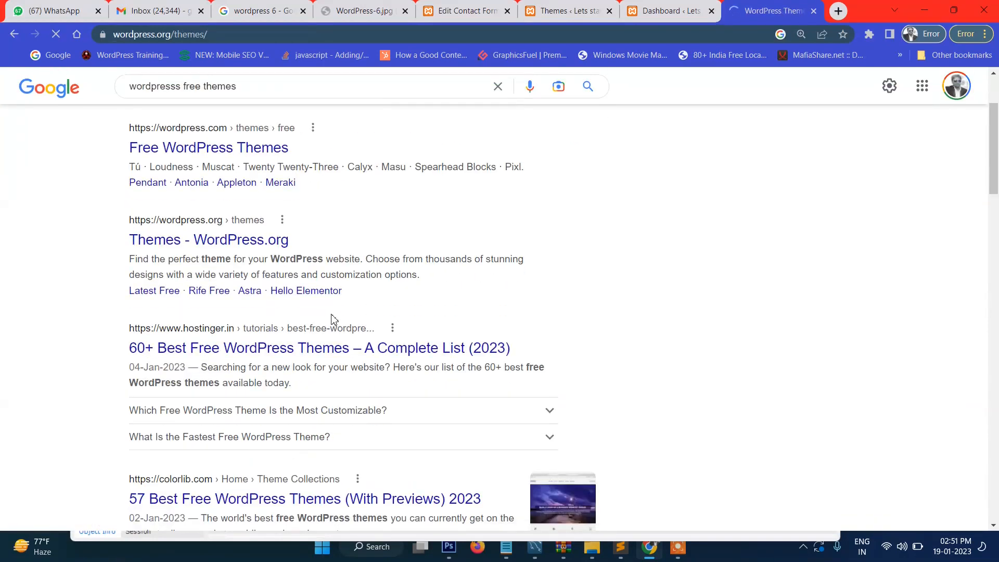
scroll(331, 319, "down", 10)
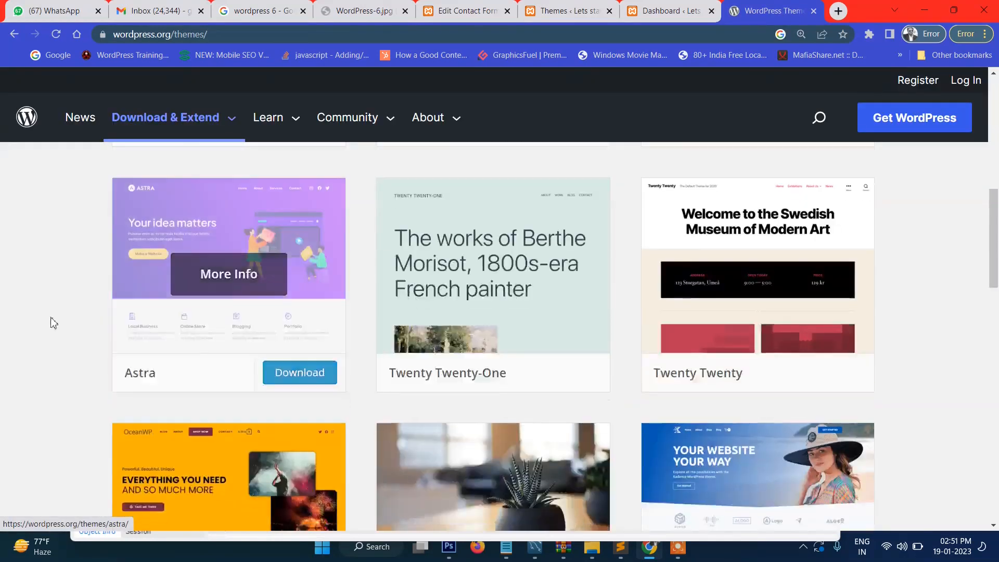
scroll(20, 317, "down", 14)
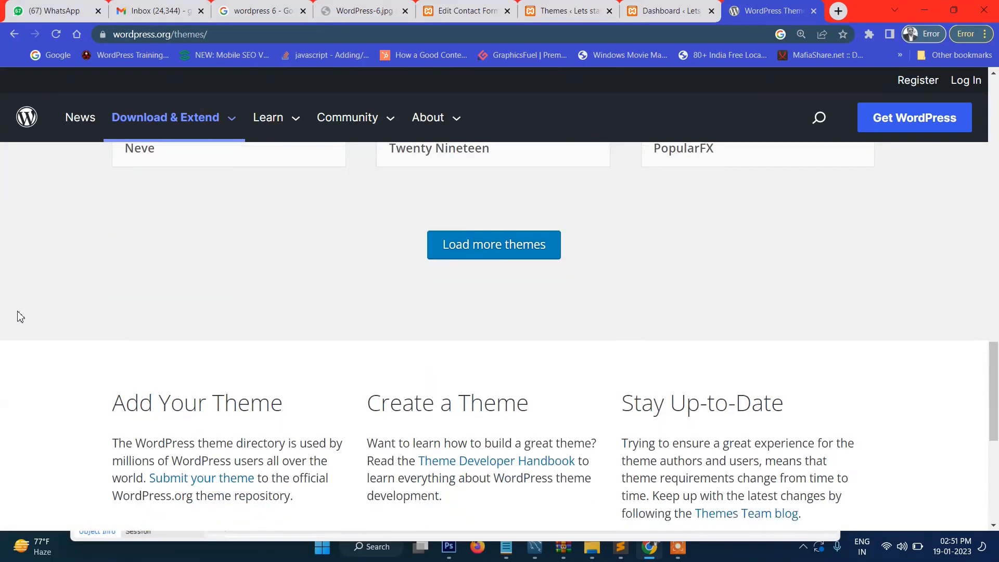
left_click(499, 252)
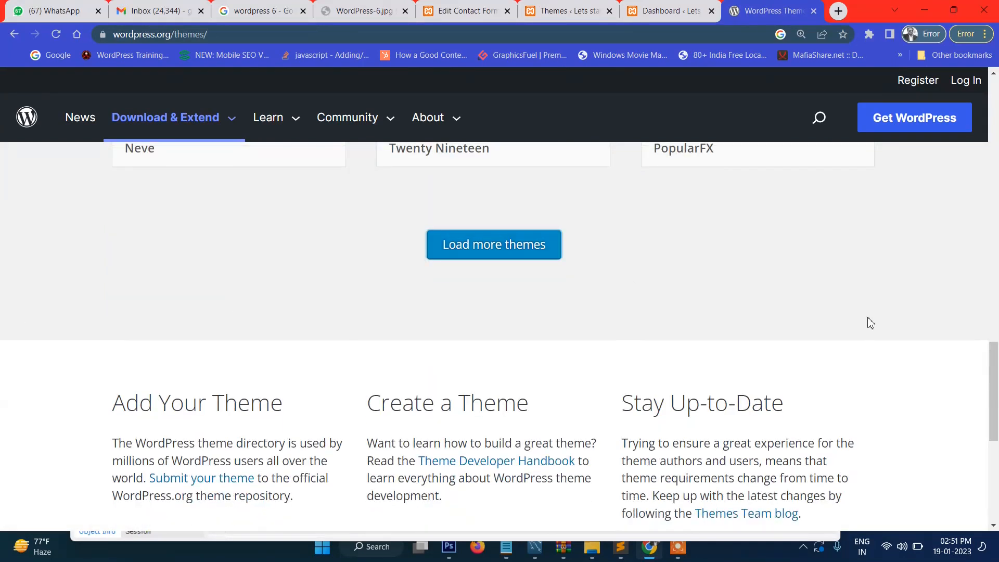
scroll(869, 324, "down", 3)
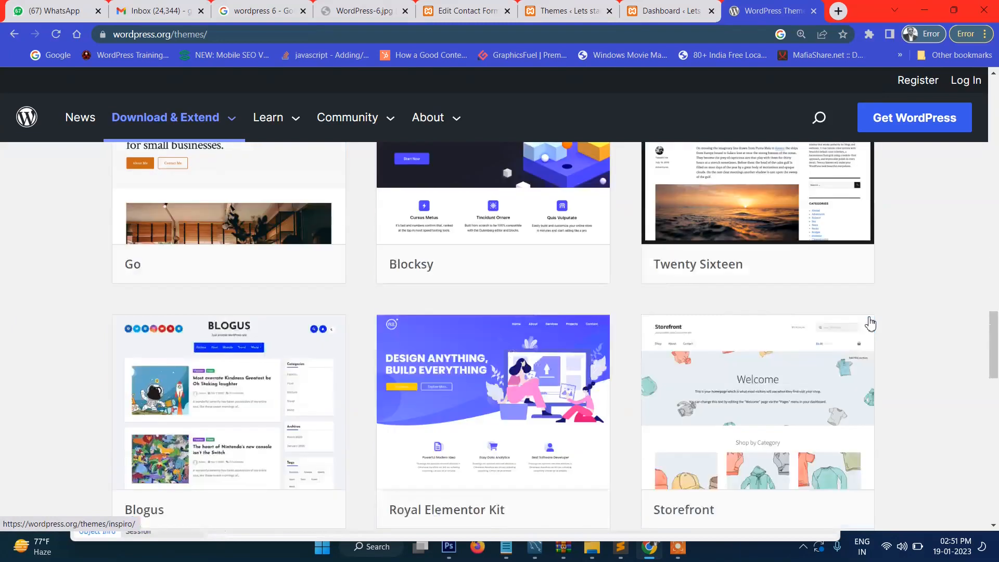
scroll(913, 310, "down", 5)
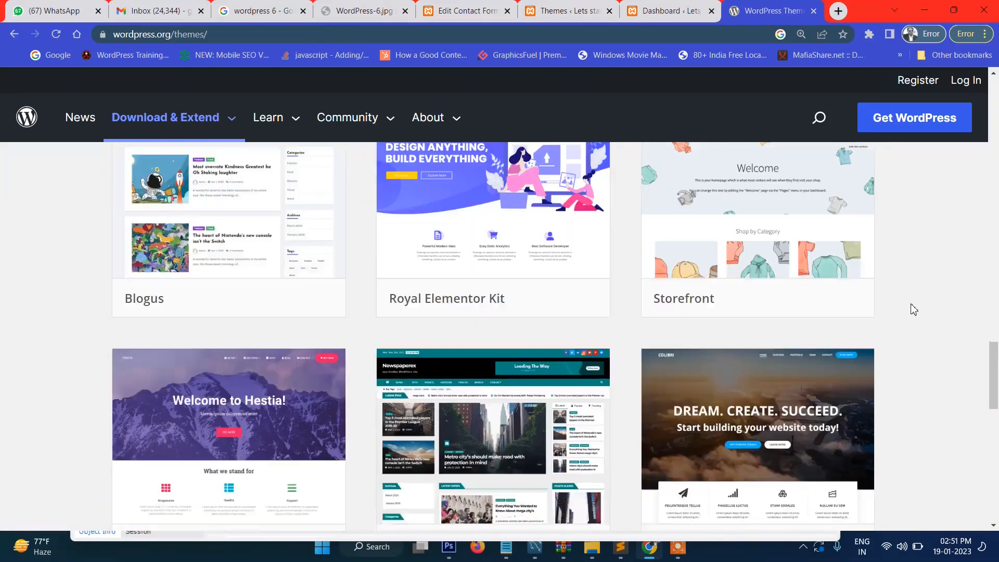
scroll(524, 285, "down", 1)
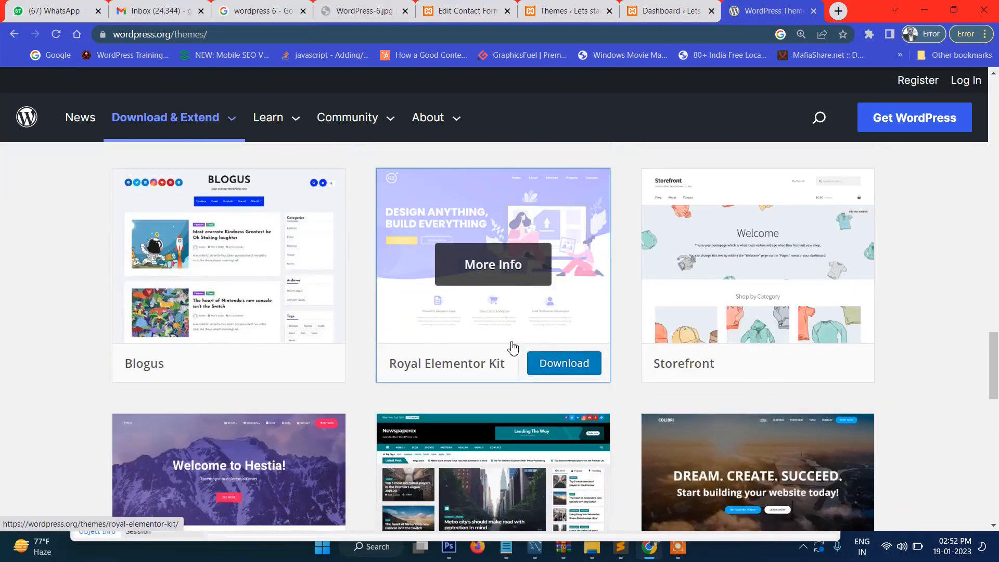
left_click(562, 369)
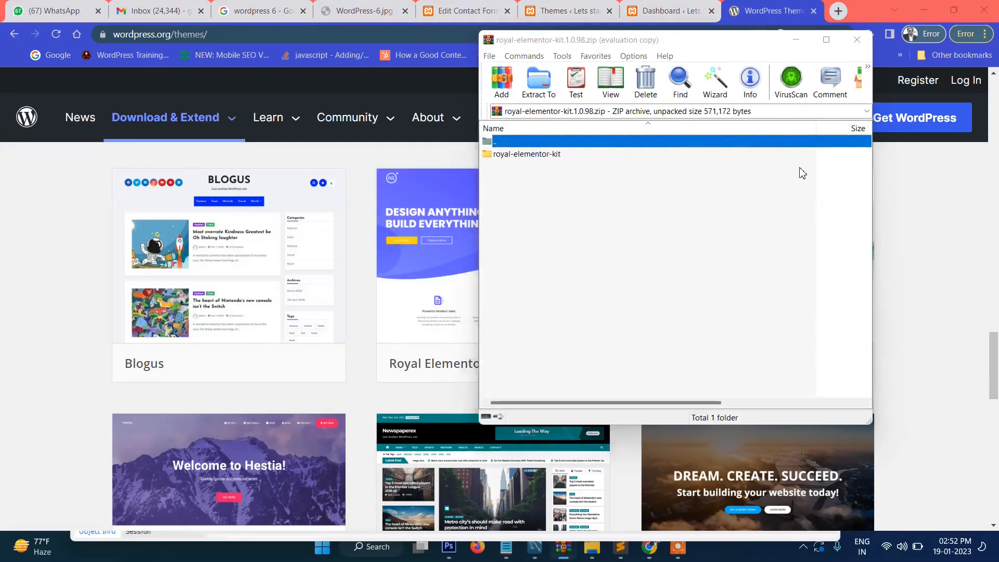
Step: Dismiss the WinRAR licence reminder, select the royal-elementor-kit folder, and return to File Explorer
left_click(766, 182)
left_click(570, 155)
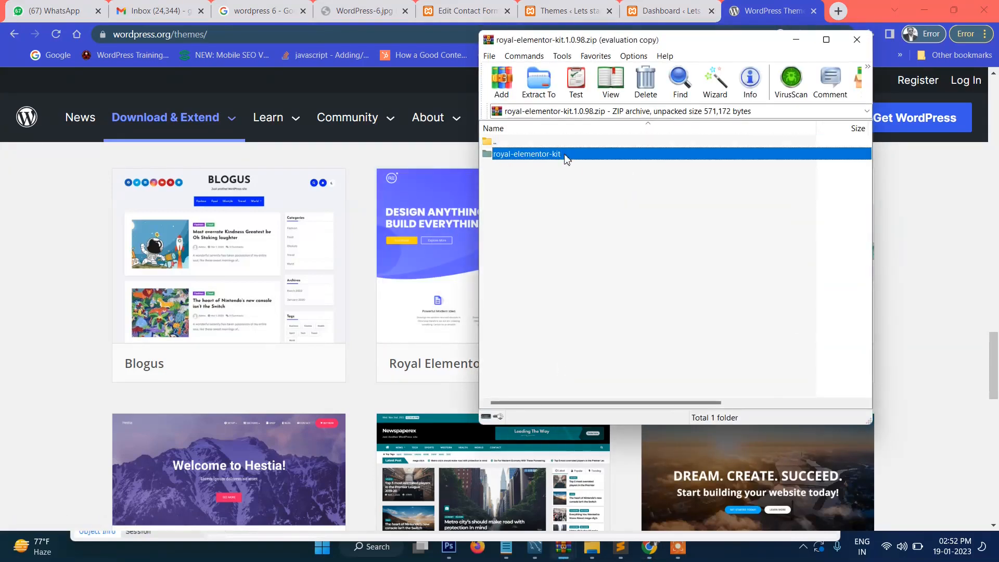
left_click(594, 532)
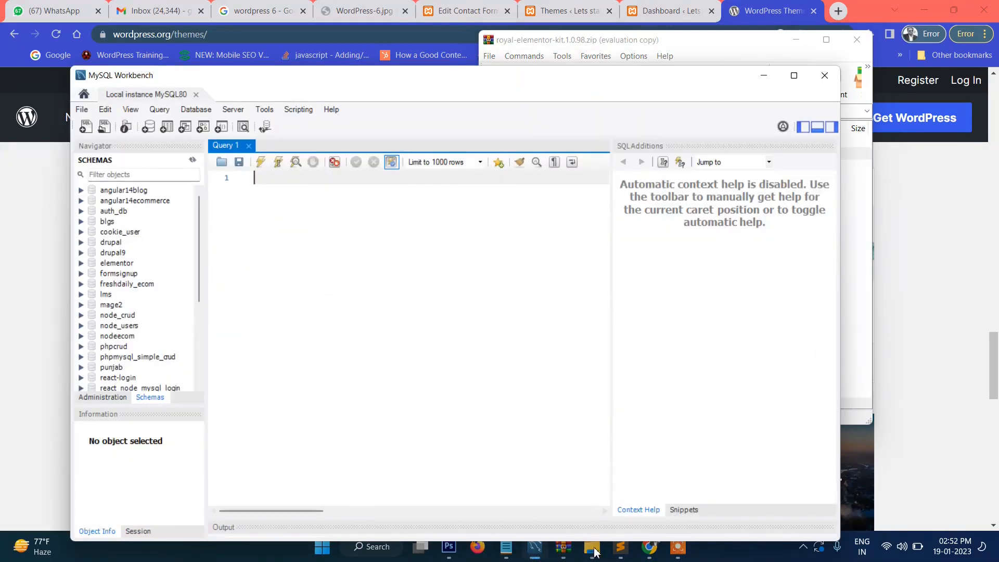
left_click(593, 549)
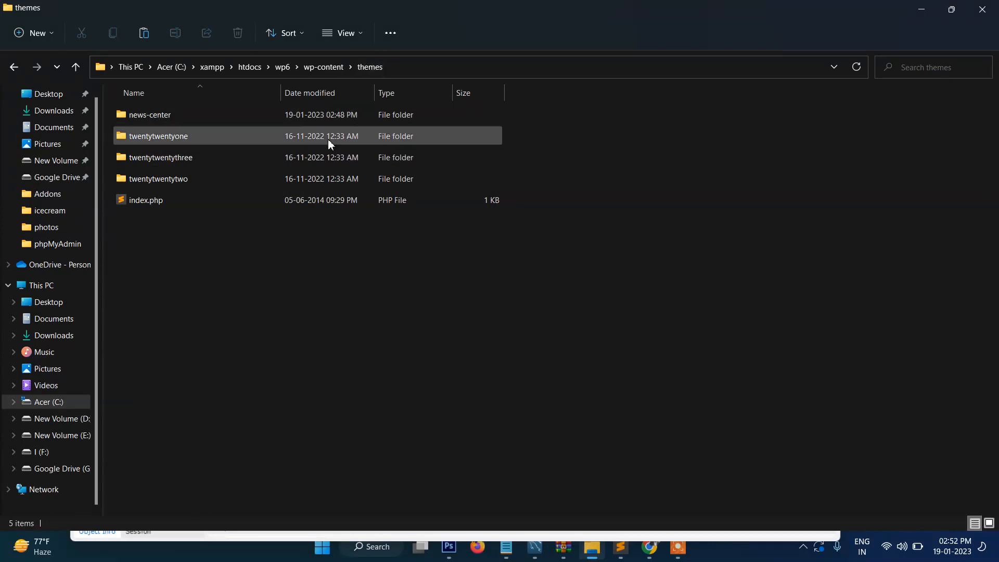
Step: Extract the royal-elementor-kit folder from the archive into the themes folder
key("ctrl+1")
left_click(184, 20)
left_click_drag(190, 92, 614, 107)
key("Escape")
left_click_drag(135, 270, 289, 319)
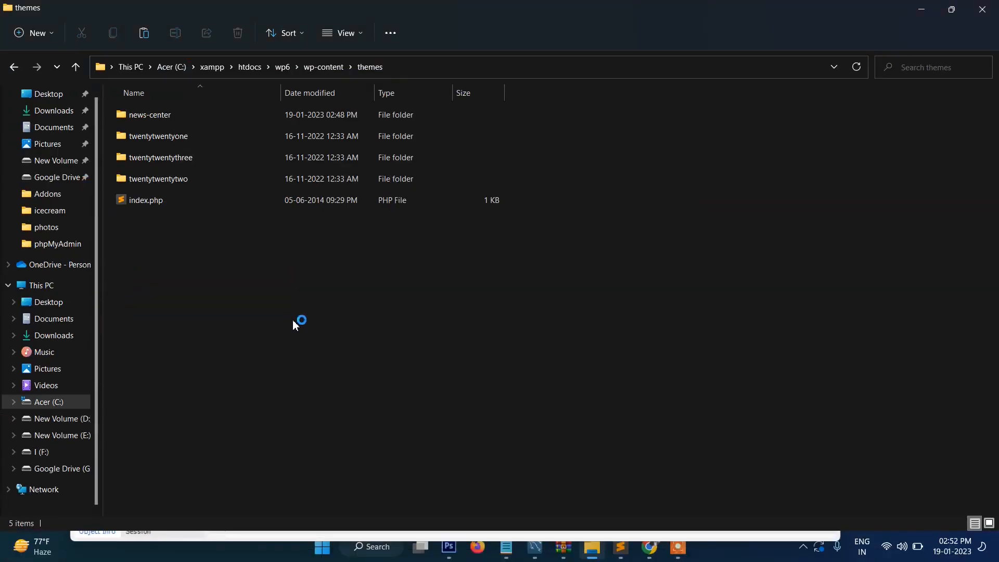
left_click(282, 319)
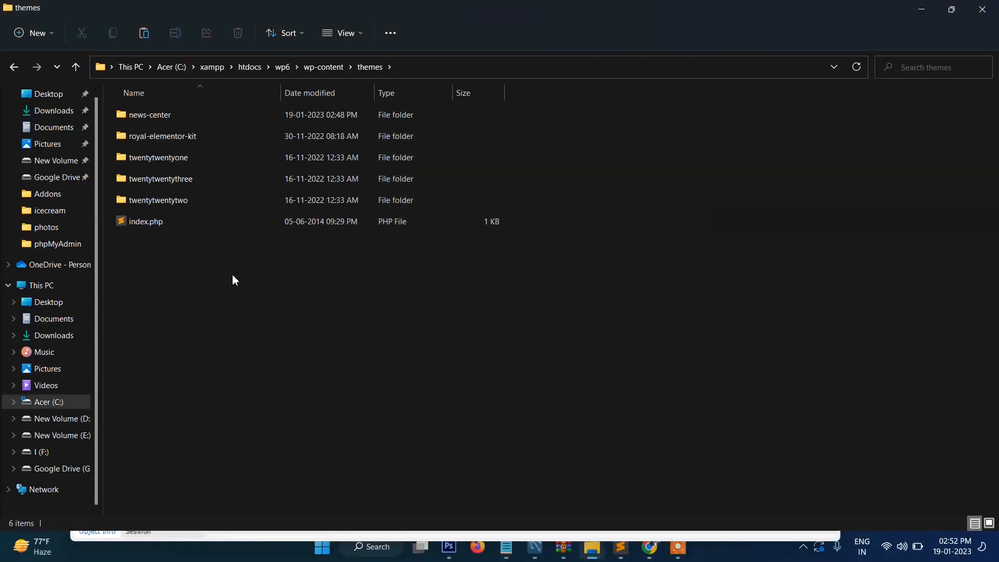
Step: Check the royal-elementor-kit folder and its inc subfolder, then return to the browser
double_click(127, 137)
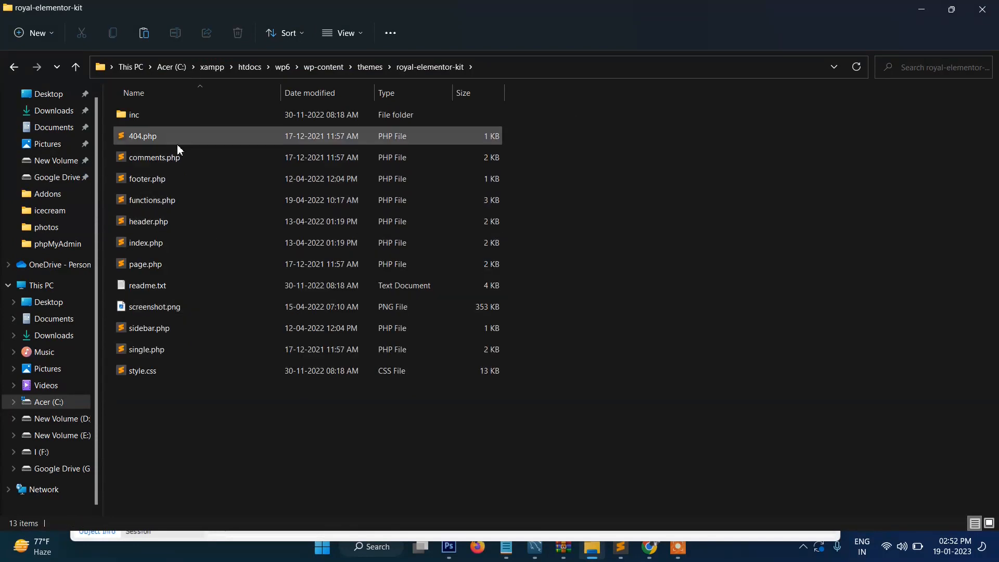
double_click(136, 115)
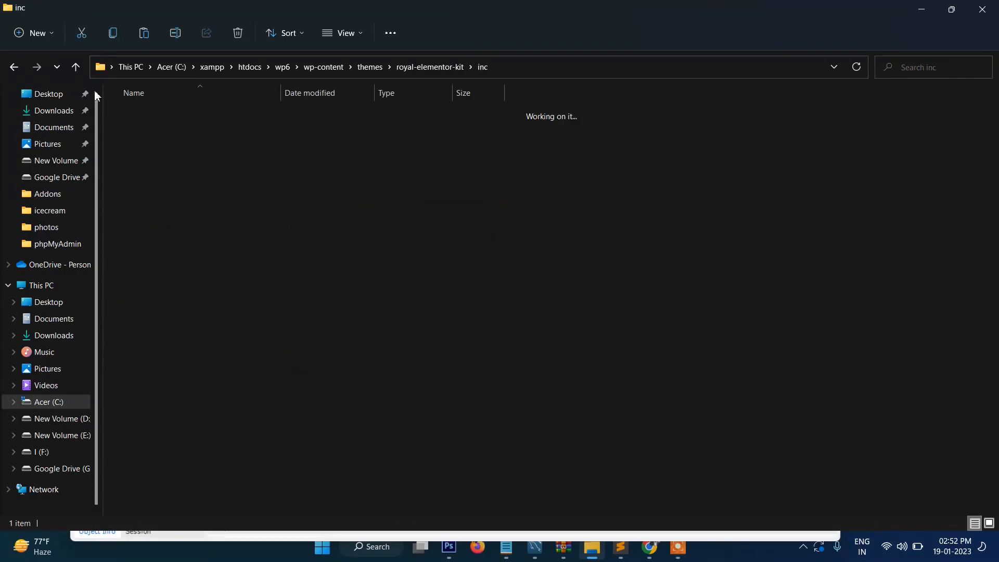
left_click(77, 67)
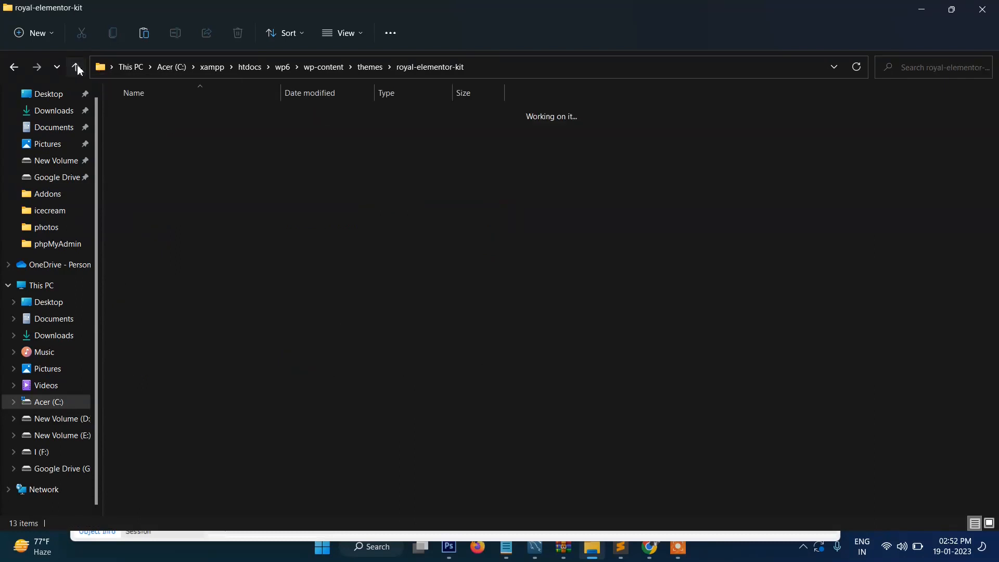
left_click(77, 67)
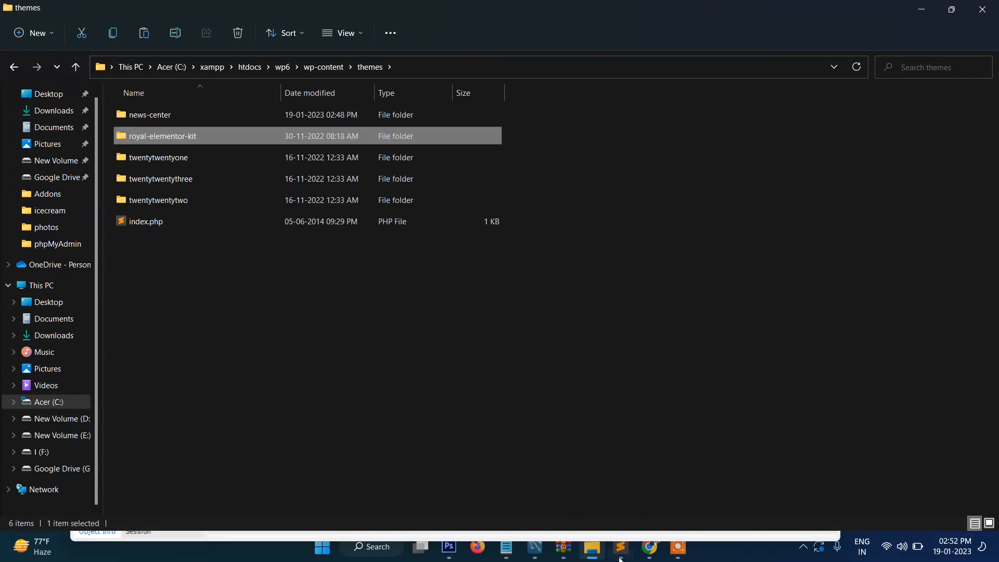
left_click(650, 547)
Step: Activate the Royal Elementor Kit theme under Appearance > Themes in the admin
scroll(440, 341, "down", 5)
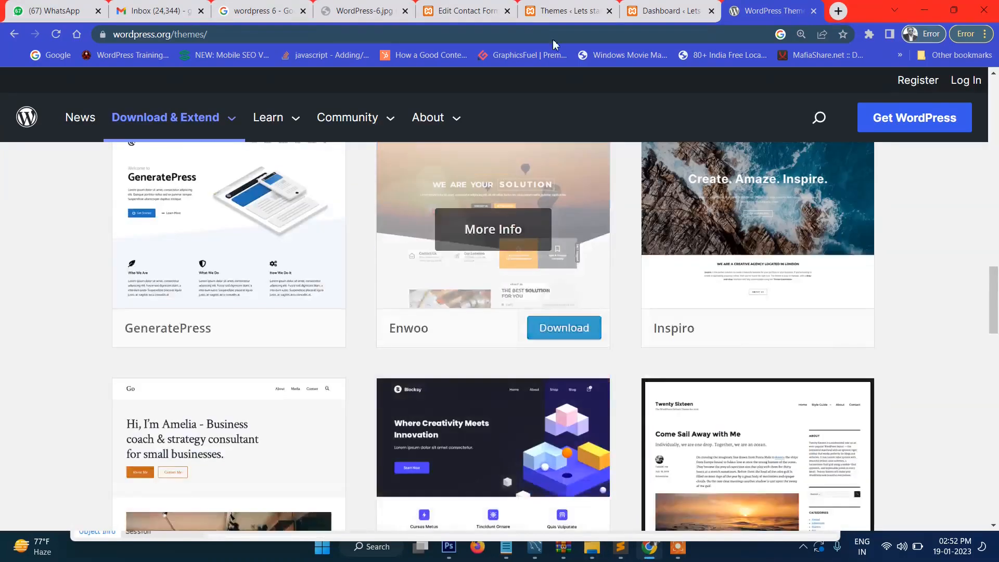
left_click(461, 11)
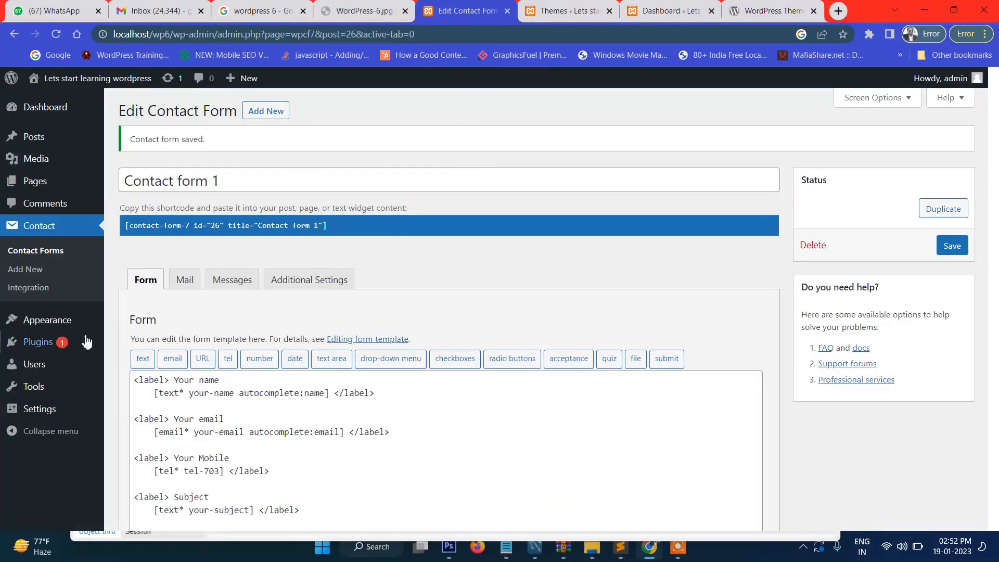
left_click(133, 324)
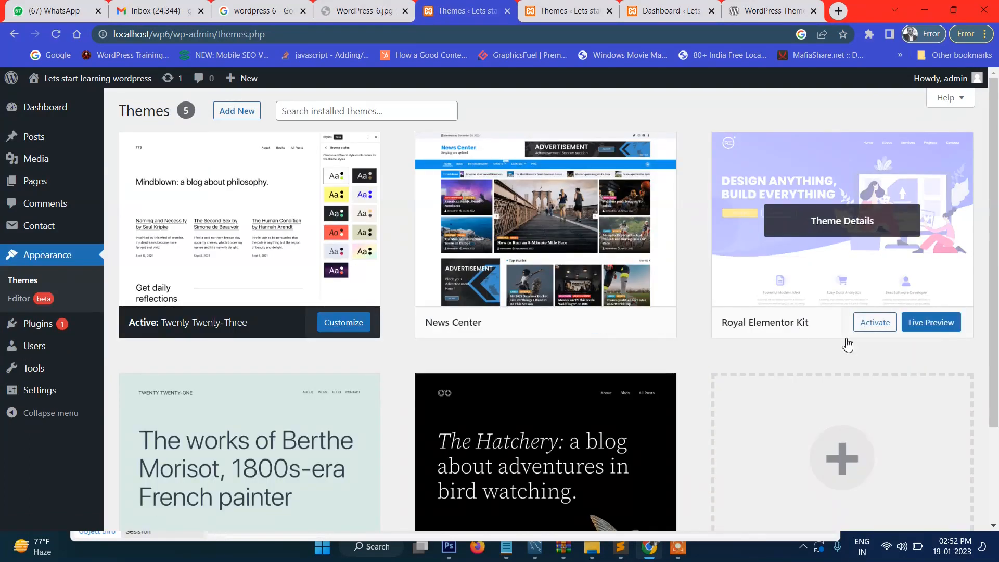
left_click(864, 325)
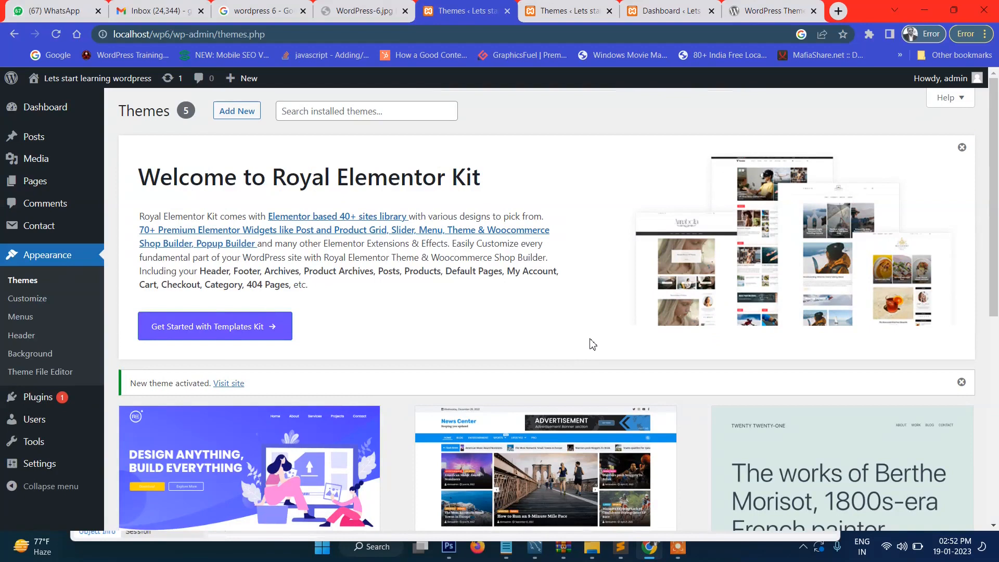
scroll(569, 269, "down", 3)
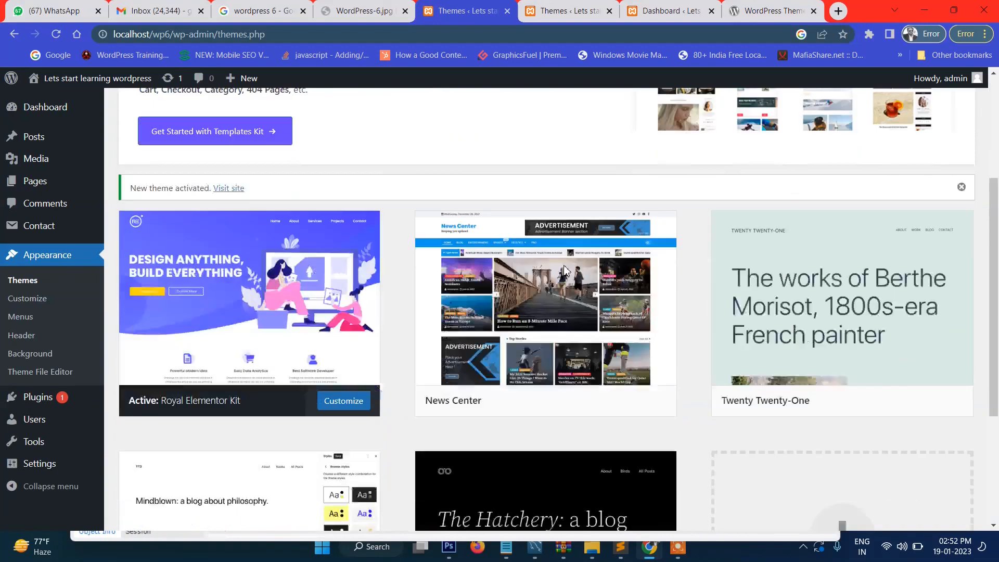
scroll(552, 281, "up", 3)
left_click(674, 9)
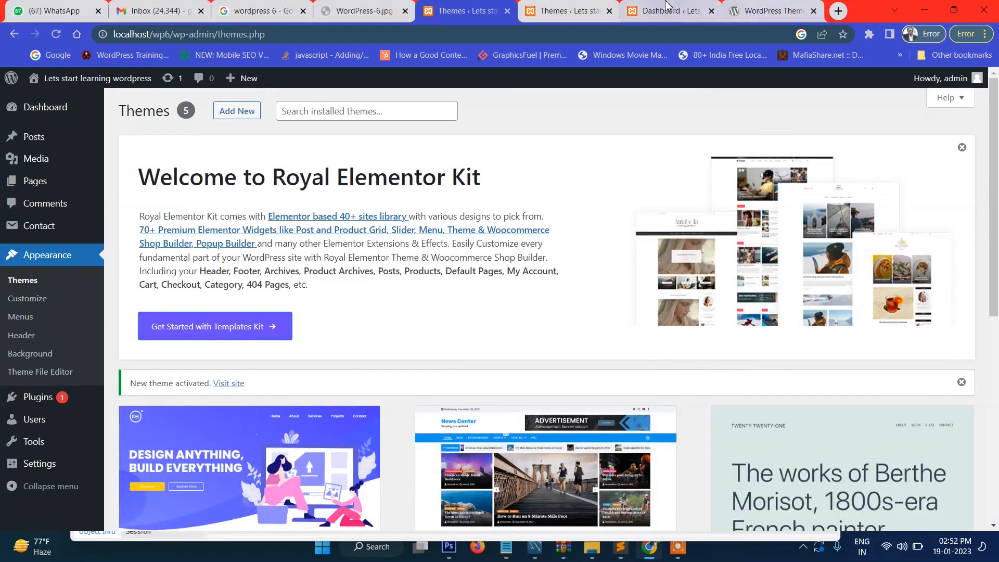
left_click(597, 6)
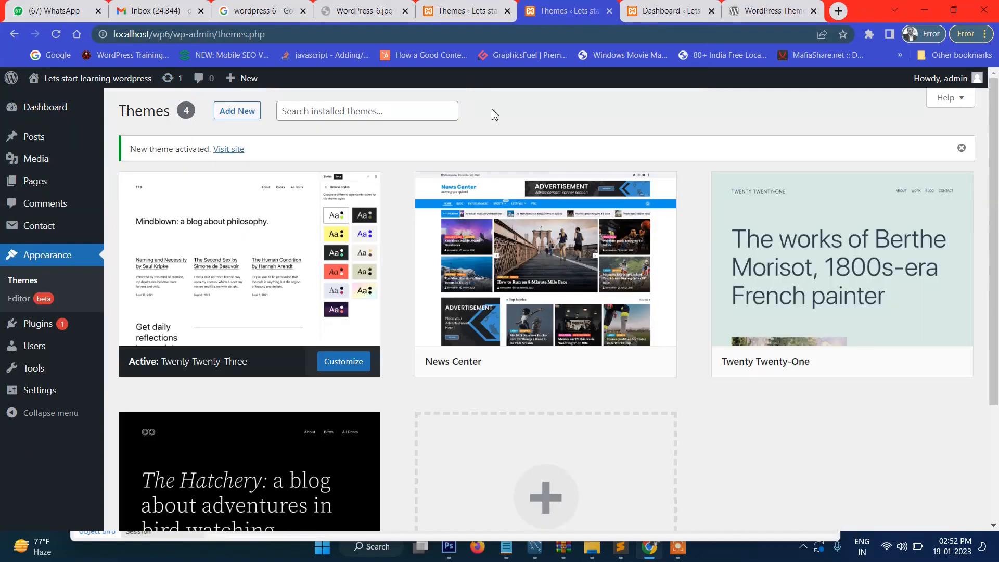
Step: Open the live site in a new tab, reload it, and browse its Royal Elementor Kit layout
middle_click(49, 99)
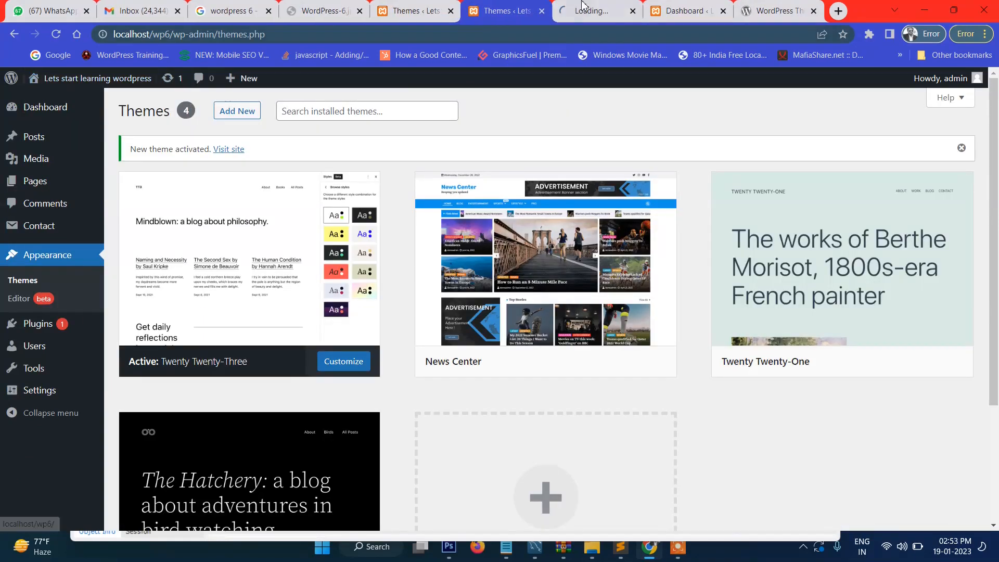
left_click(582, 5)
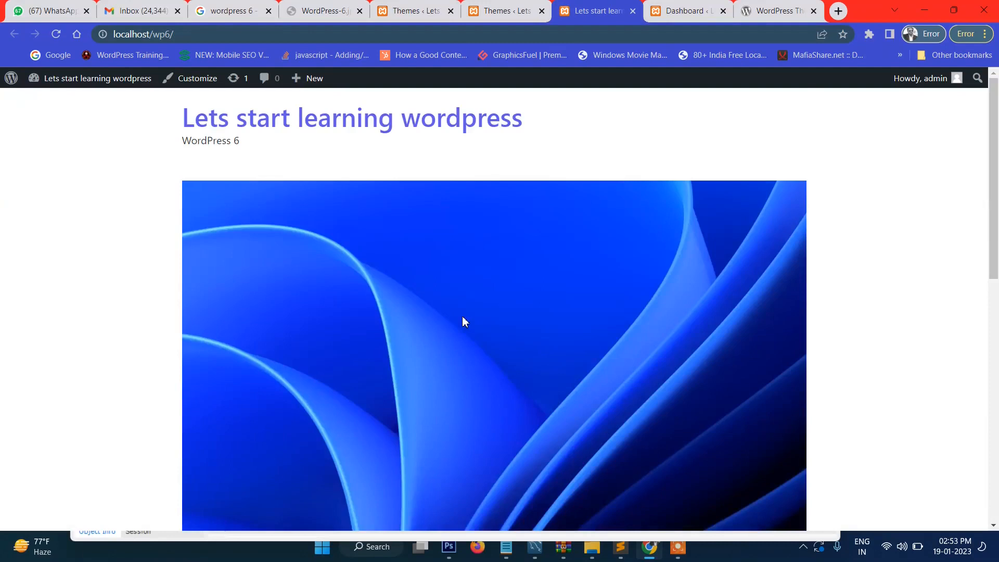
scroll(448, 320, "down", 10)
scroll(448, 338, "up", 10)
left_click(445, 117)
scroll(405, 196, "down", 10)
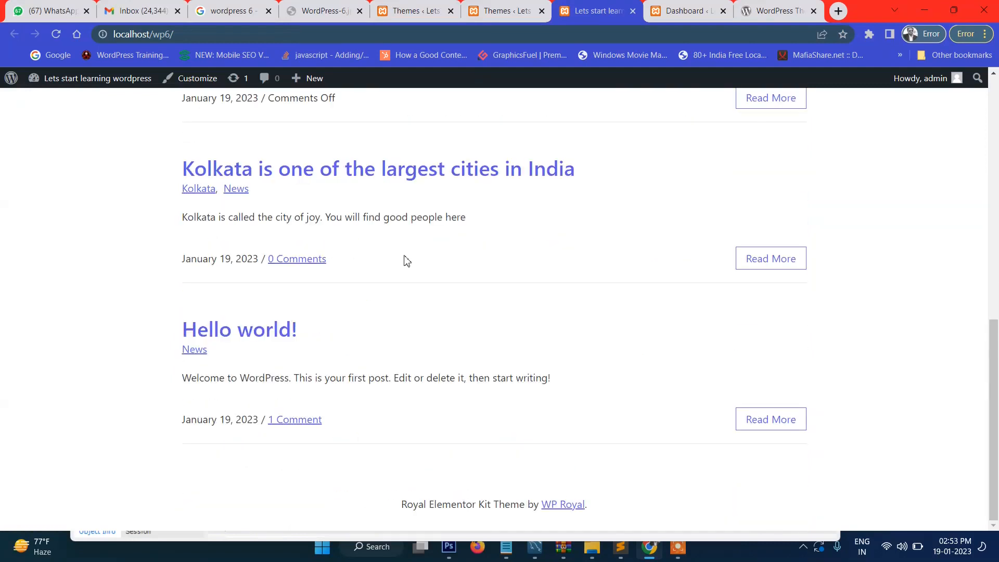
scroll(407, 260, "up", 4)
scroll(406, 260, "down", 2)
scroll(405, 261, "up", 8)
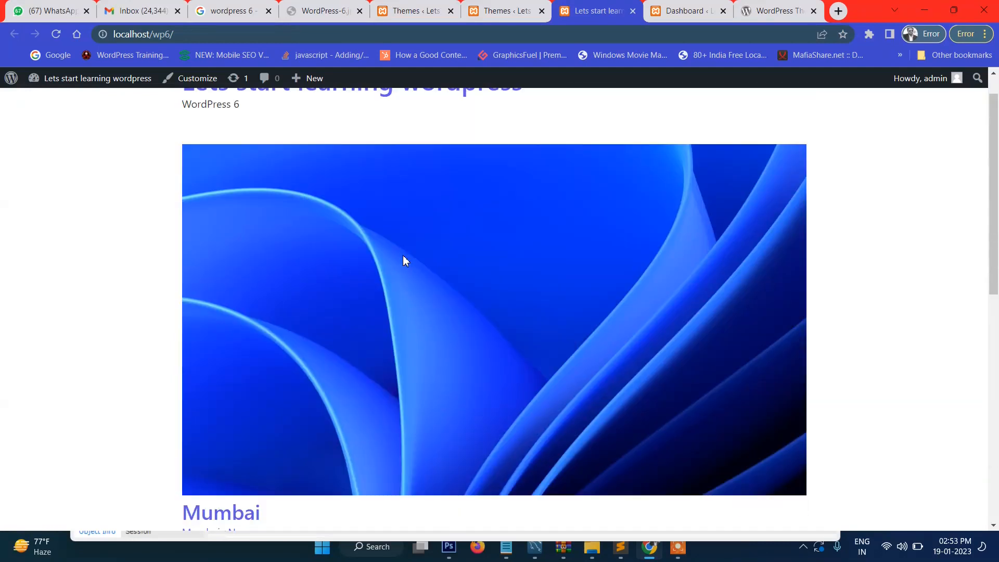
scroll(405, 260, "up", 1)
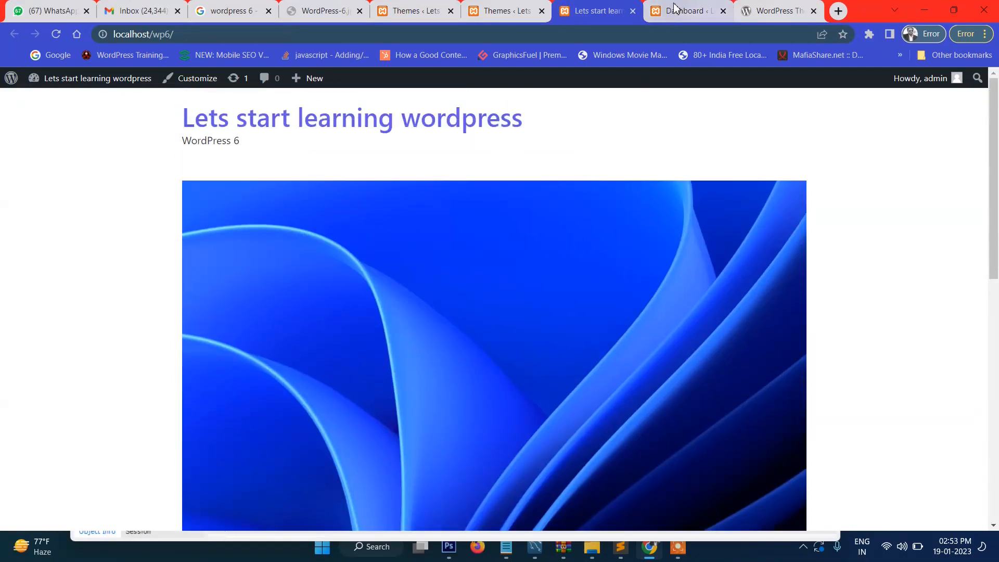
left_click(691, 10)
left_click(740, 7)
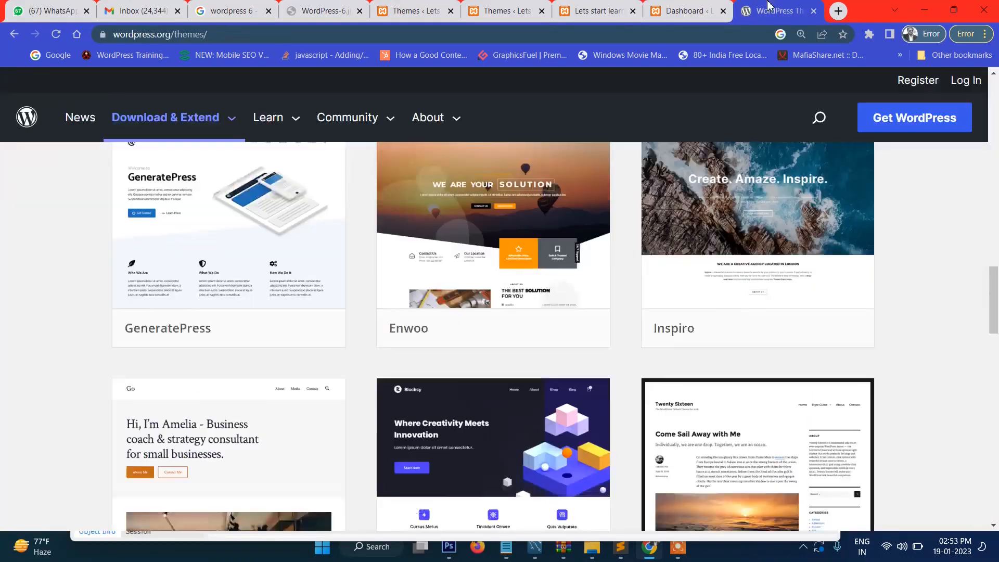
scroll(914, 276, "down", 8)
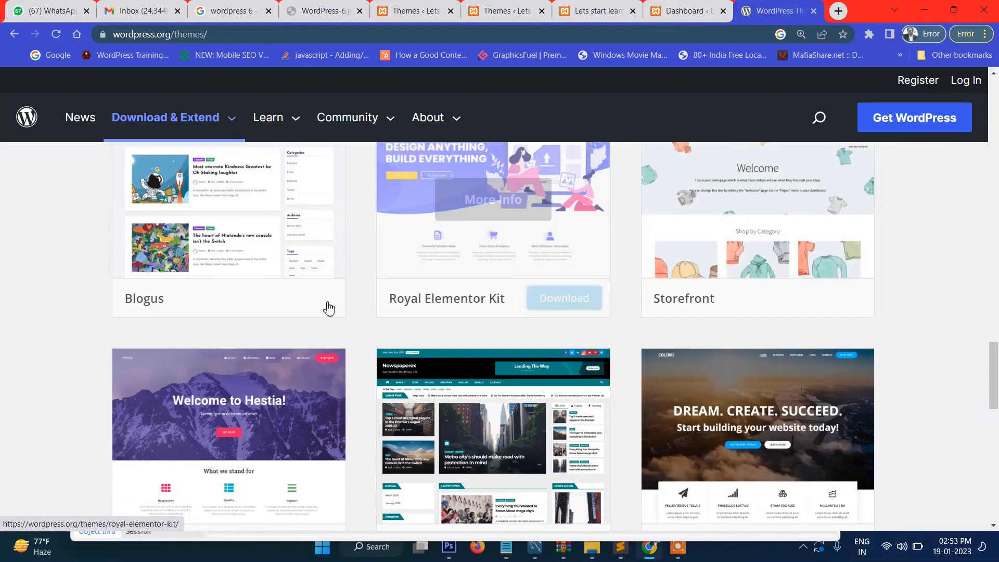
mouse_move(295, 307)
scroll(297, 307, "up", 5)
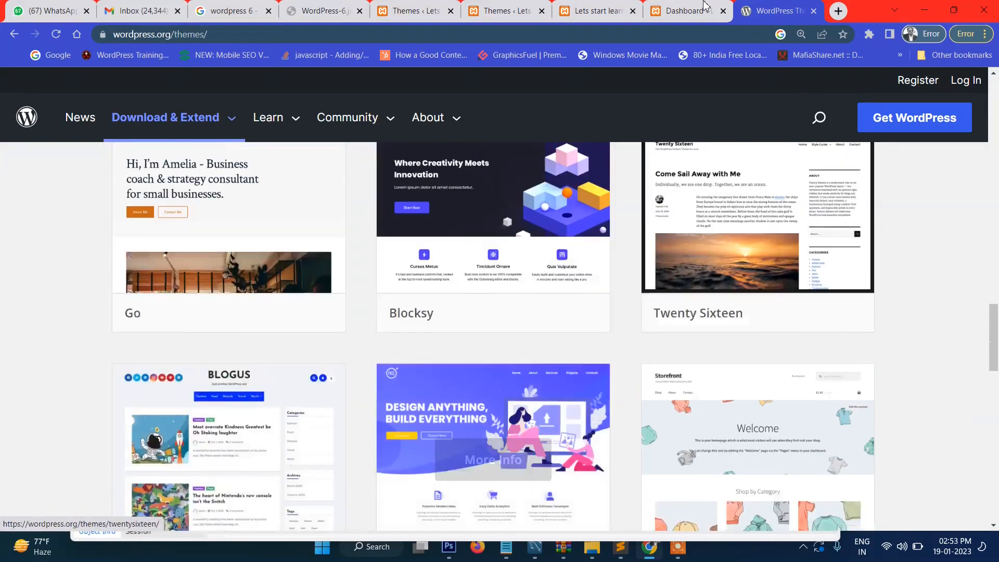
left_click(682, 10)
scroll(292, 270, "up", 1)
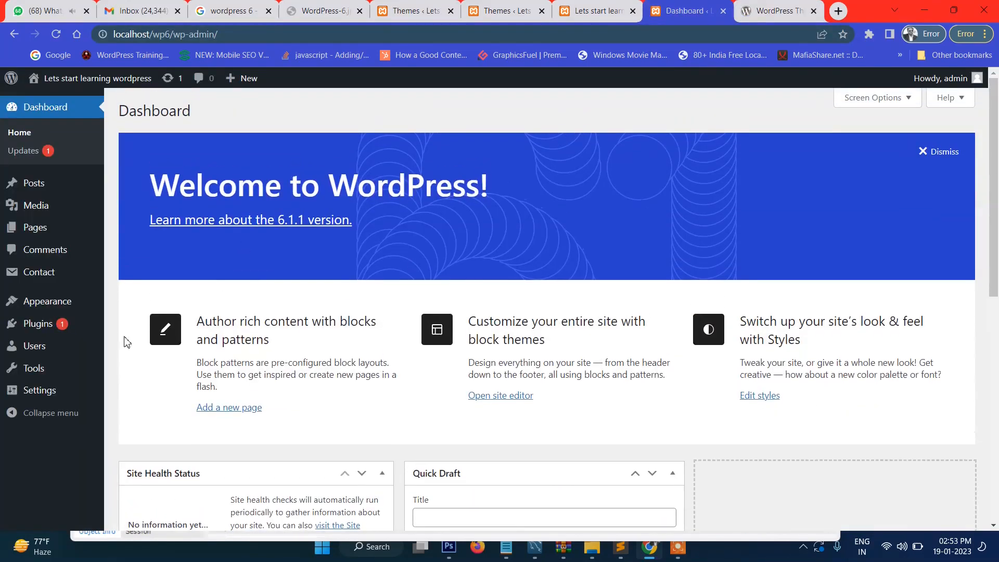
mouse_move(73, 304)
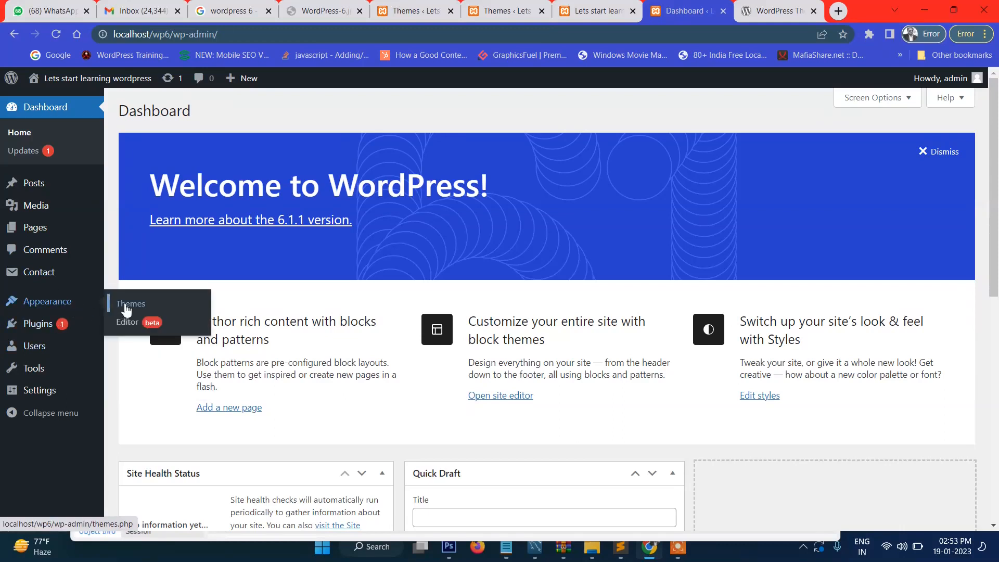
left_click(126, 307)
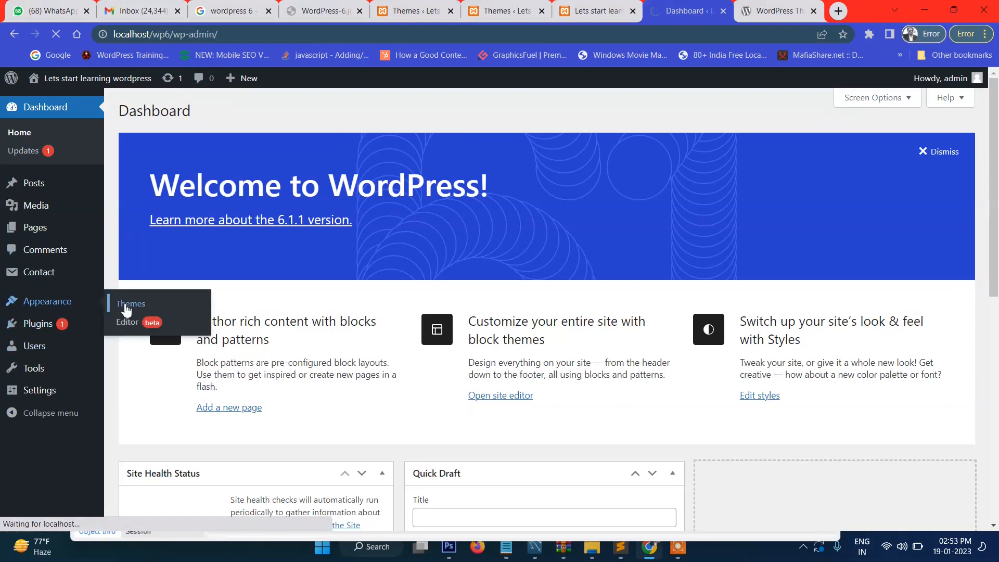
scroll(343, 295, "down", 1)
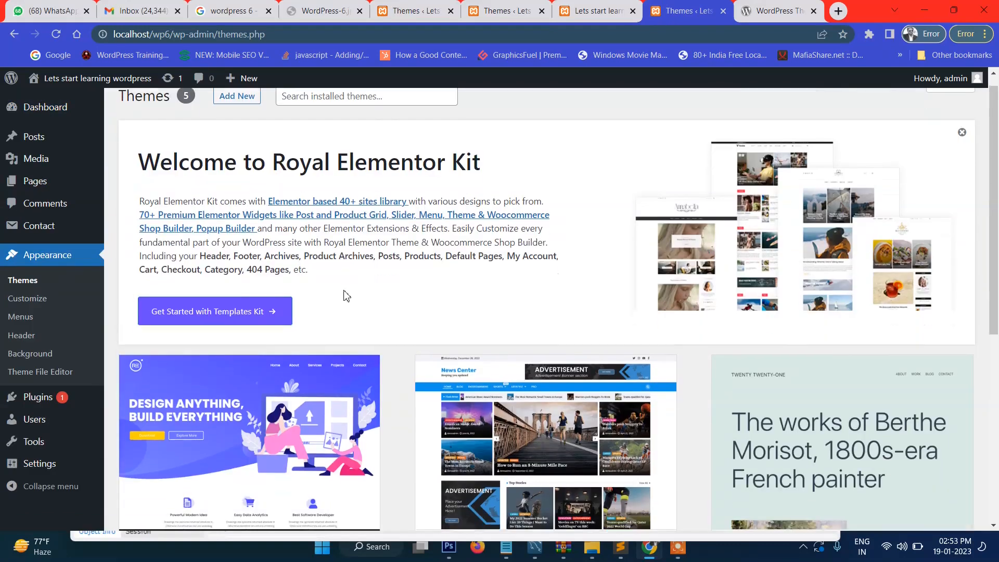
scroll(344, 296, "down", 5)
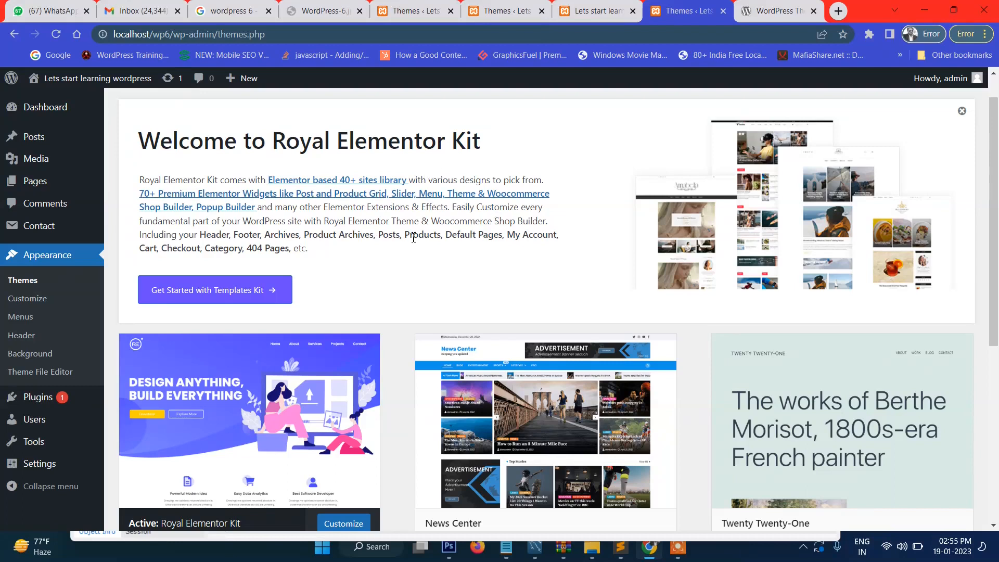
left_click_drag(439, 237, 559, 238)
left_click(568, 245)
scroll(567, 245, "down", 6)
scroll(567, 246, "up", 7)
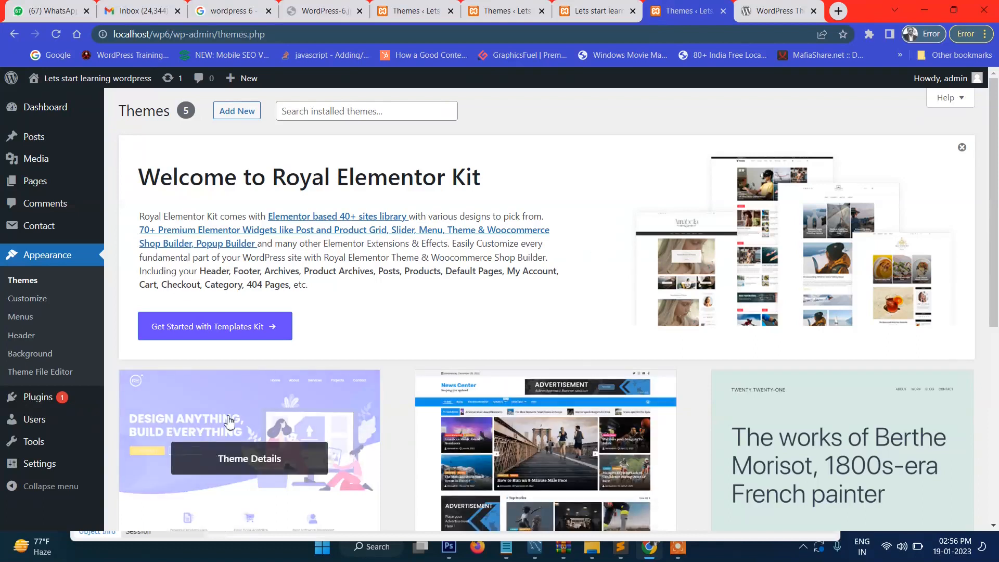
left_click(614, 10)
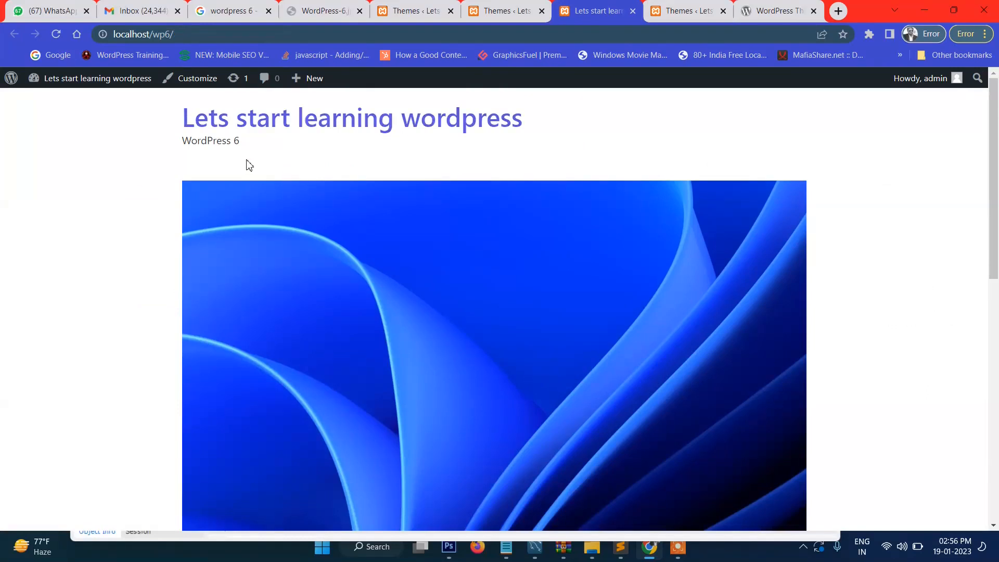
Step: Reload the site front page and open the Kolkata post
left_click(265, 124)
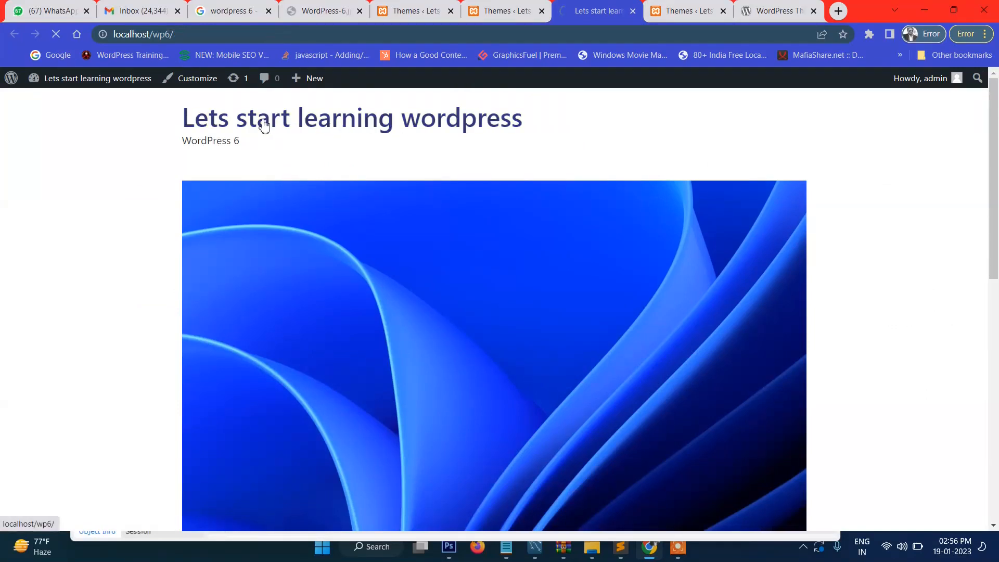
scroll(549, 332, "down", 7)
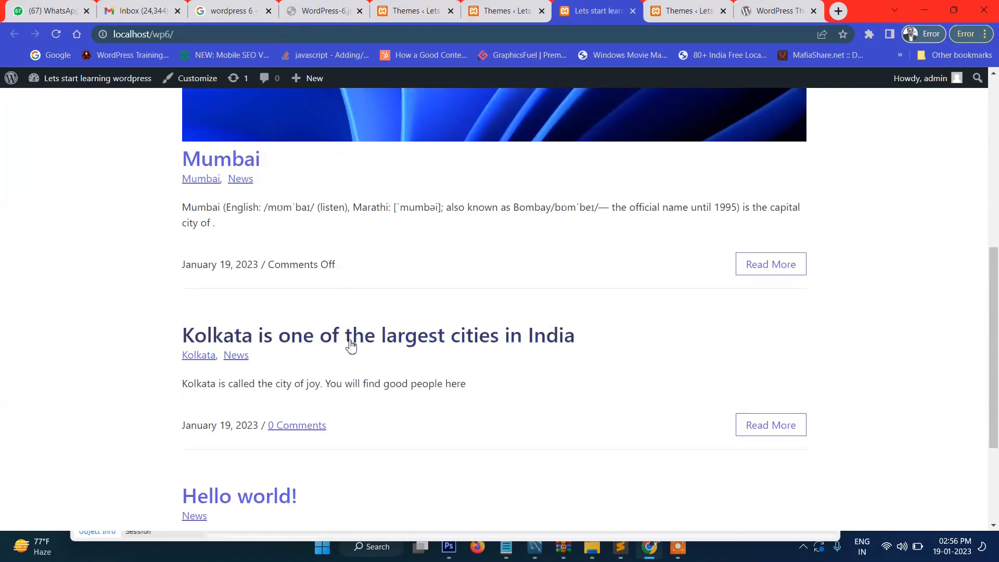
left_click(316, 345)
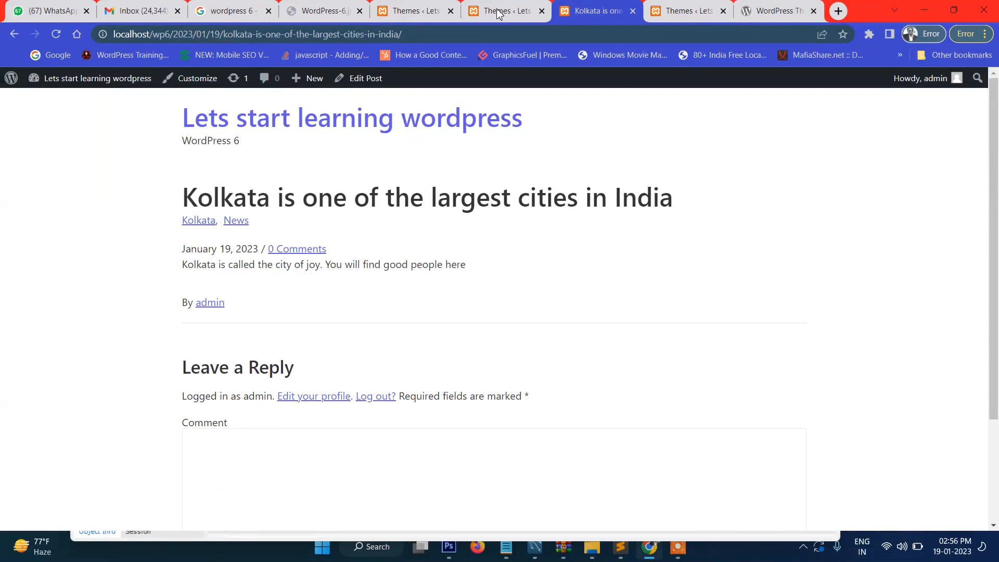
Step: In the admin tab, go to Settings > Permalinks
left_click(497, 13)
mouse_move(61, 398)
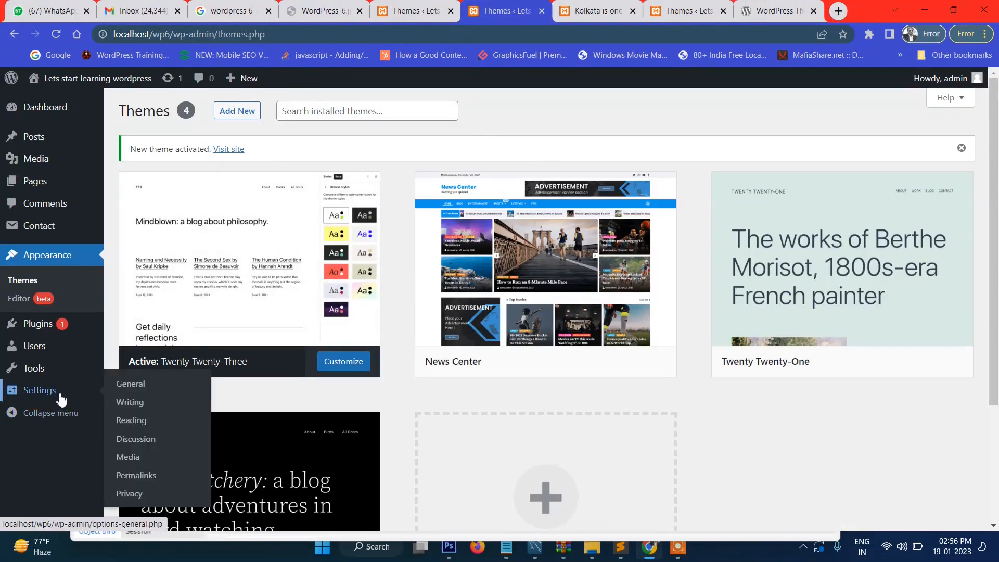
left_click(148, 481)
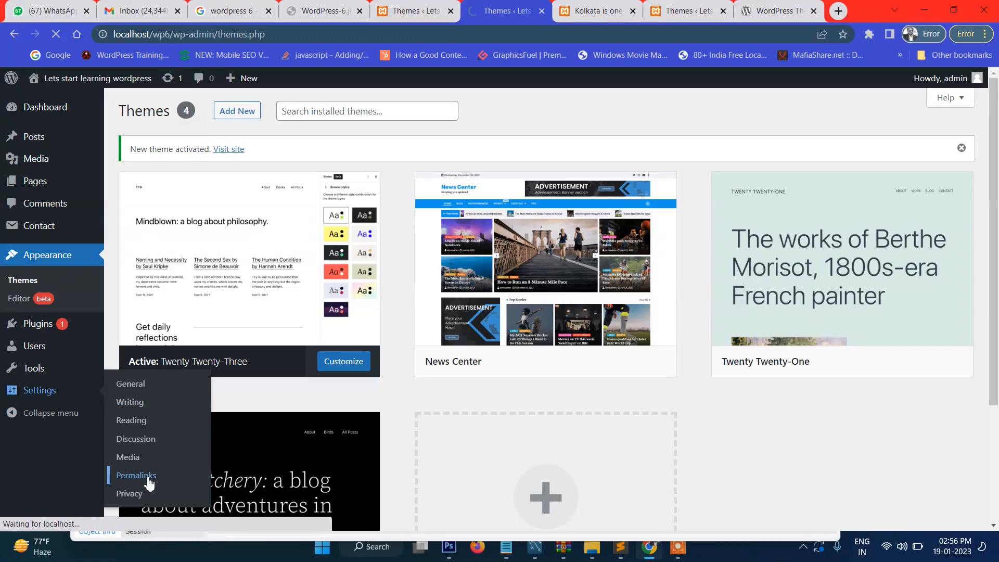
Step: Set the permalink structure to Plain and save the change
scroll(339, 372, "down", 5)
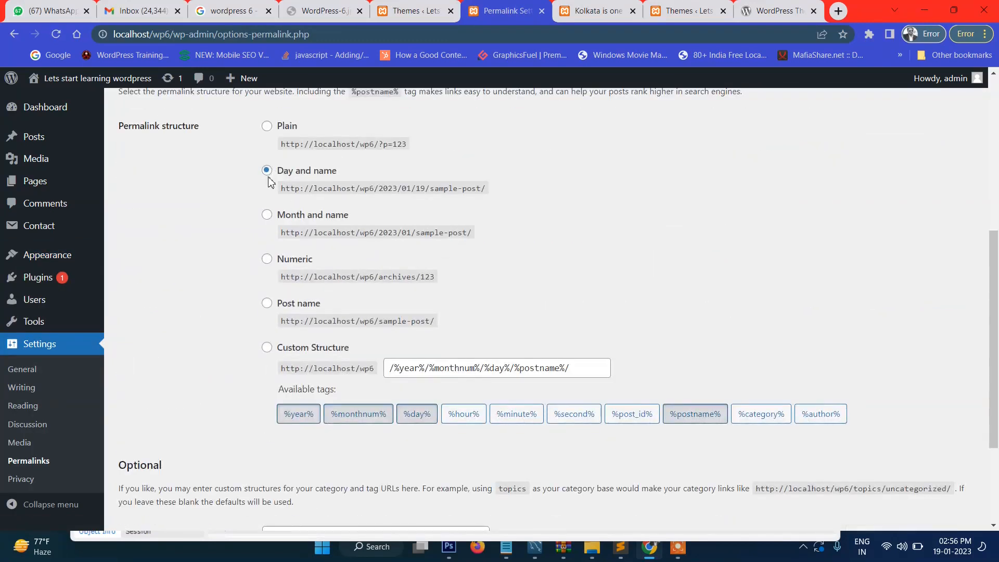
left_click(267, 127)
scroll(264, 420, "down", 3)
left_click(156, 463)
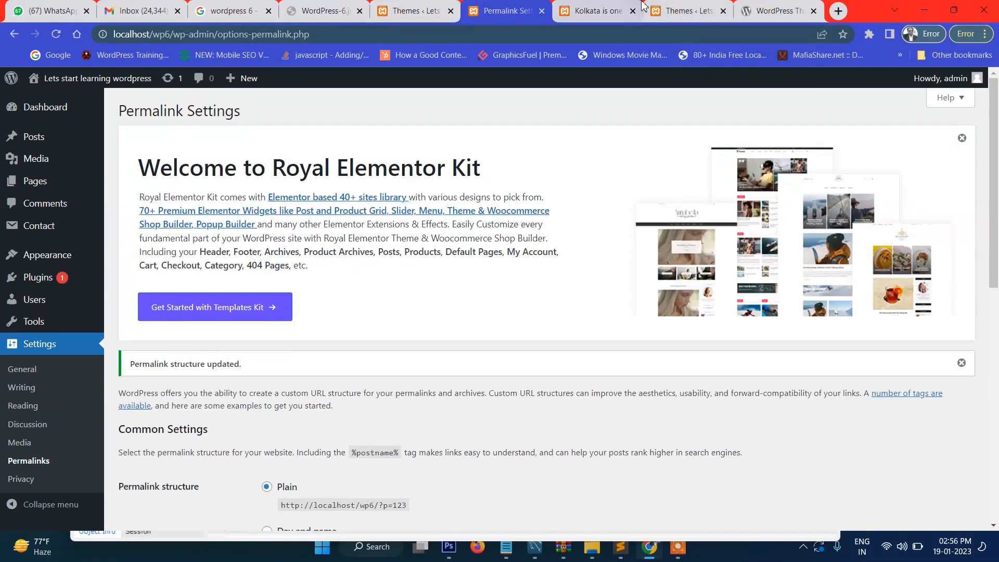
Step: Visit the site, open the Kolkata post, and highlight its ?p=8 address
left_click(651, 8)
mouse_move(83, 80)
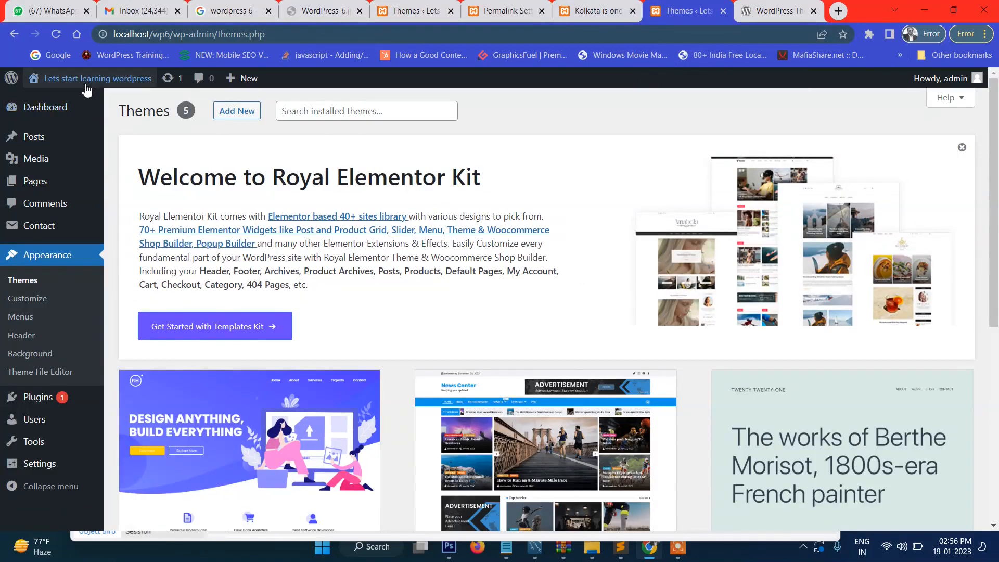
left_click(66, 106)
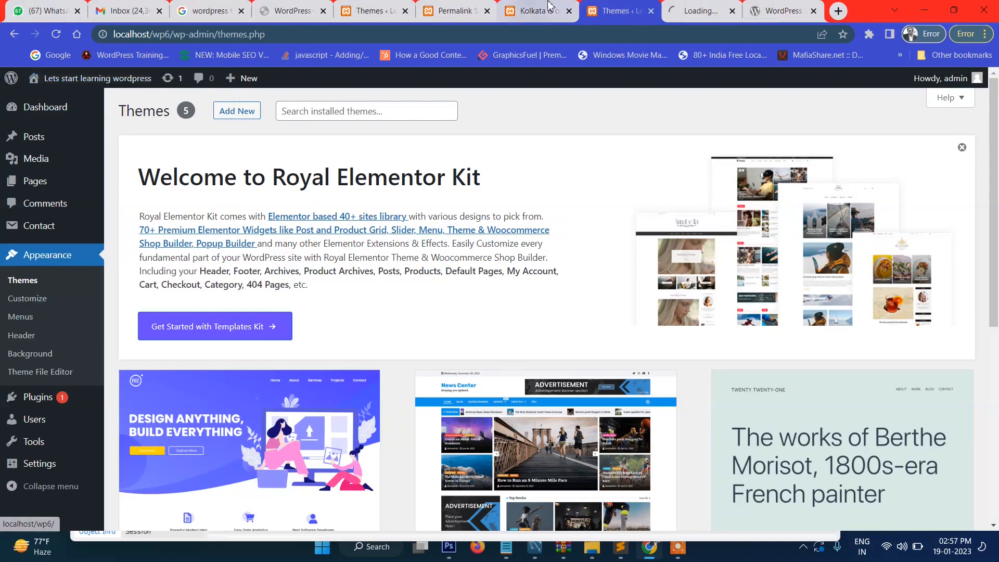
scroll(585, 193, "down", 8)
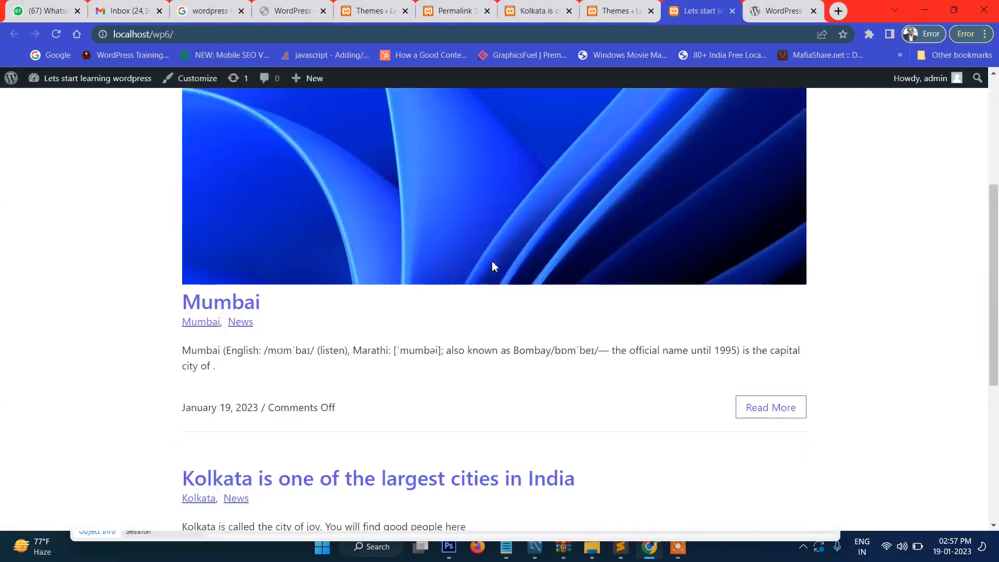
left_click(286, 337)
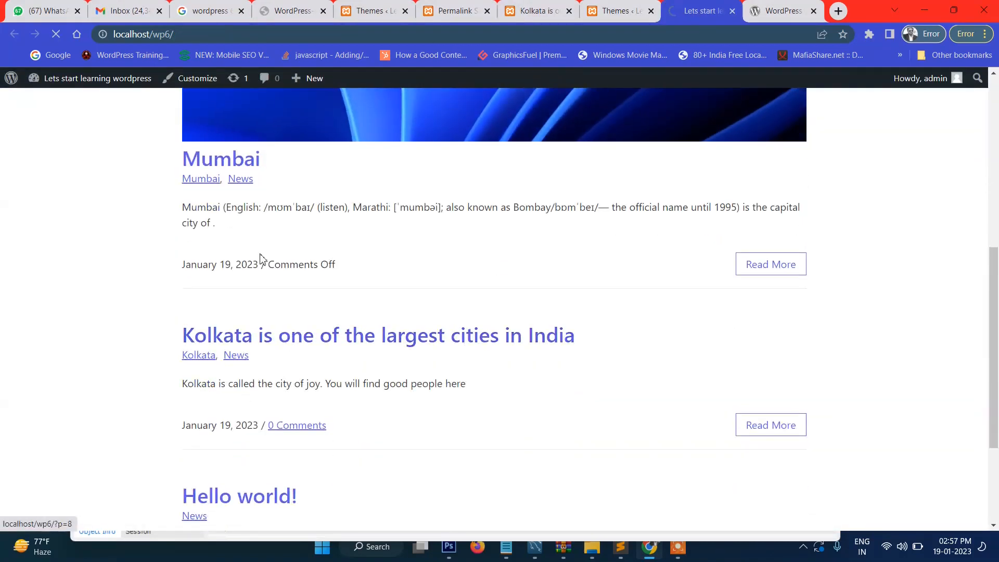
left_click_drag(174, 36, 225, 36)
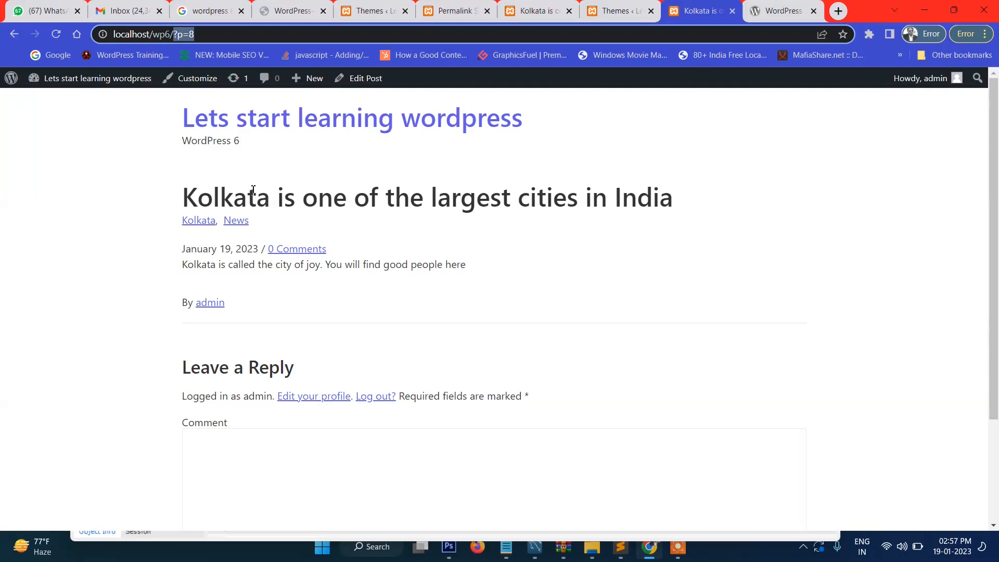
left_click(616, 10)
left_click(555, 7)
Step: Switch permalinks to Post name and save the change
left_click(457, 9)
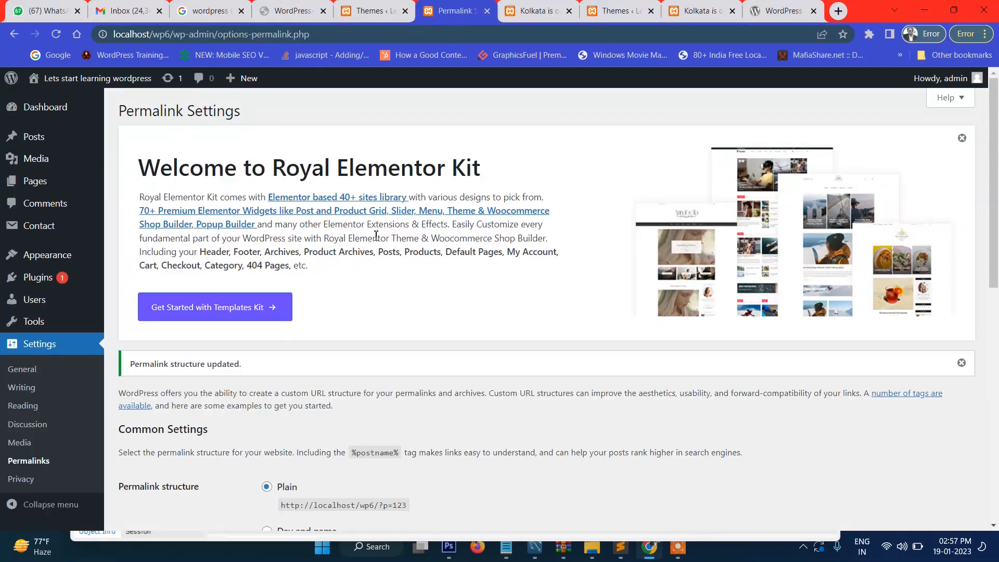
scroll(379, 273, "down", 4)
scroll(379, 273, "down", 4)
scroll(416, 233, "up", 1)
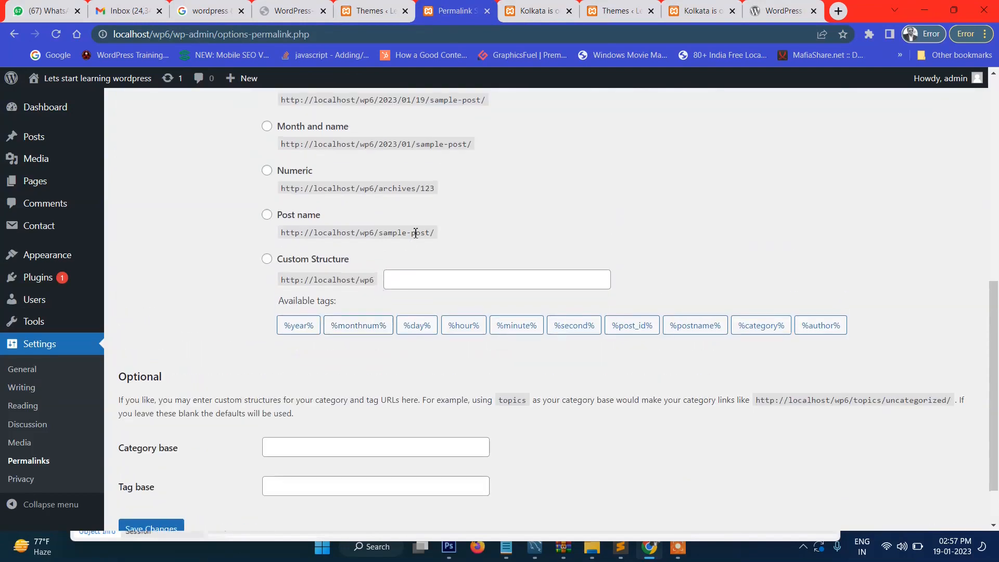
left_click(268, 215)
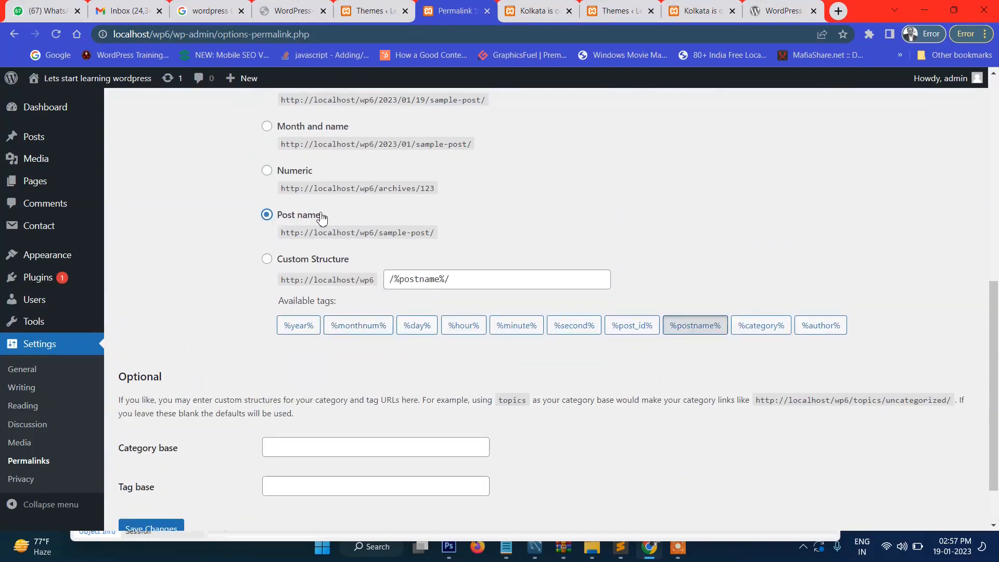
scroll(298, 350, "down", 2)
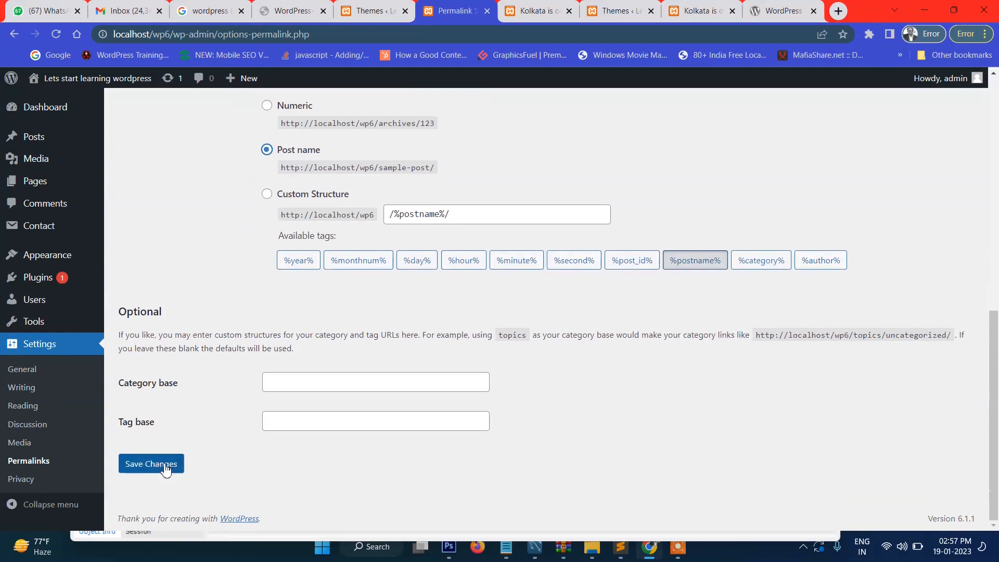
left_click(150, 468)
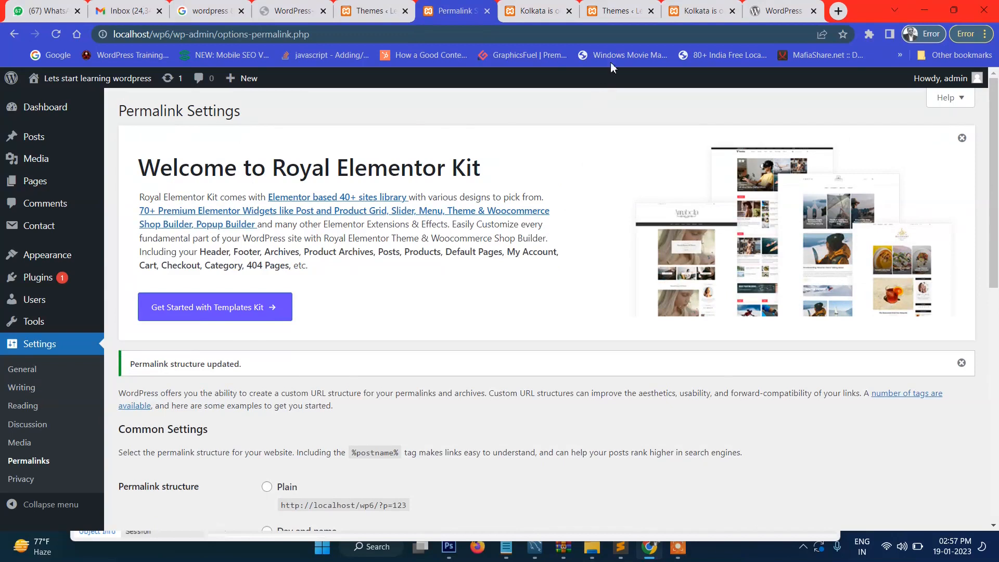
Step: Reload the site home page and open the Kolkata post to check its post-name address
left_click(686, 4)
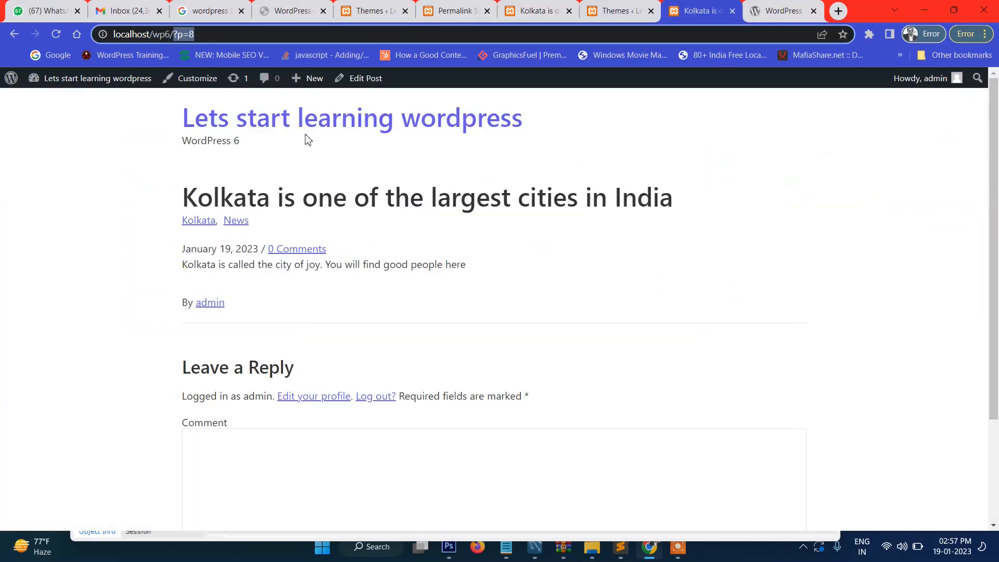
key("BackSpace")
key("Return")
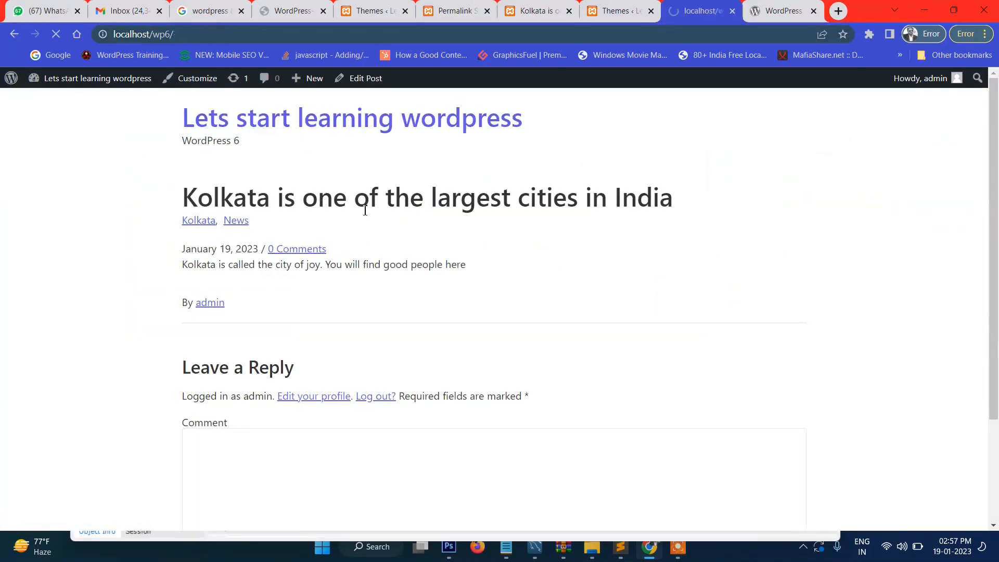
scroll(392, 276, "down", 15)
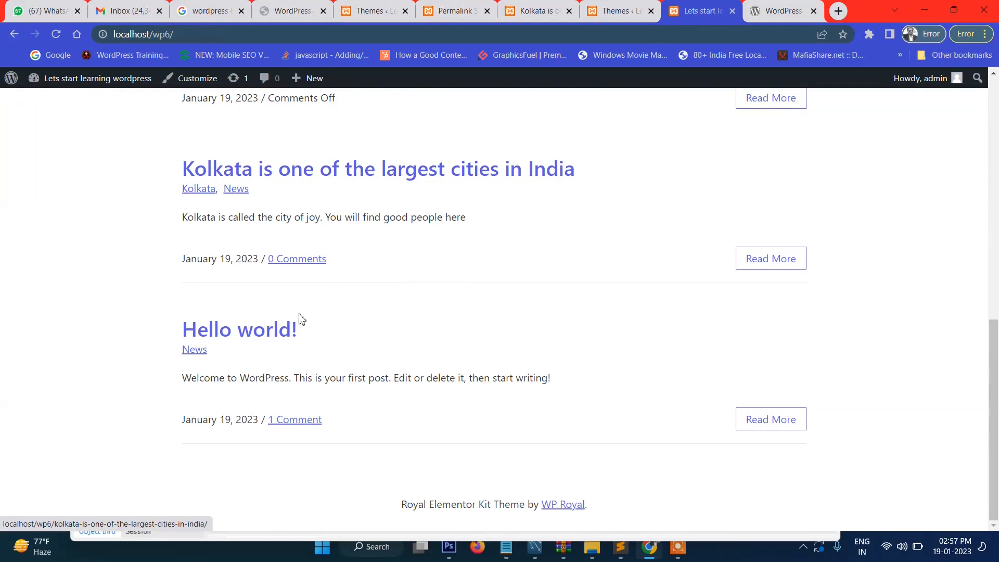
left_click(305, 179)
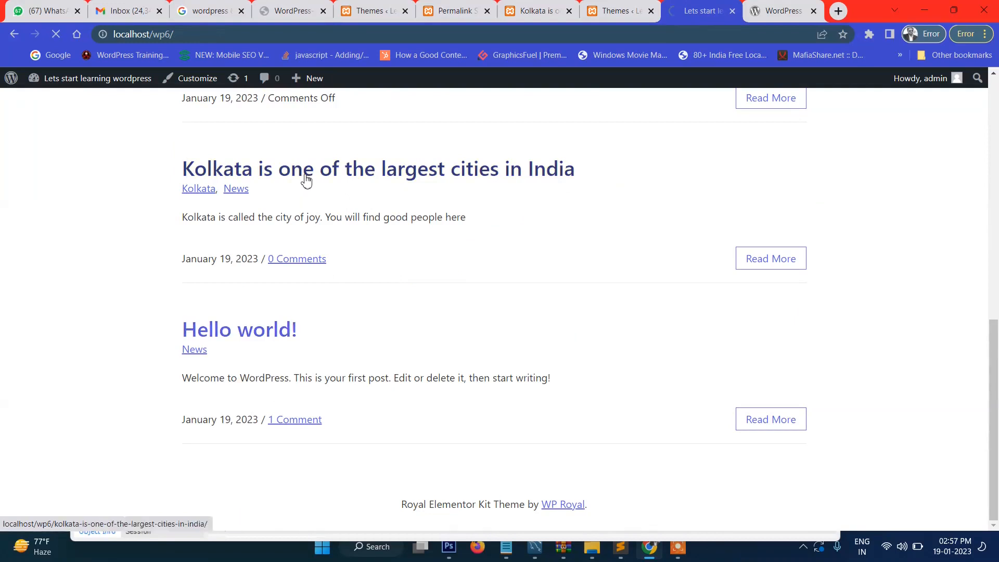
left_click(176, 35)
left_click(181, 35)
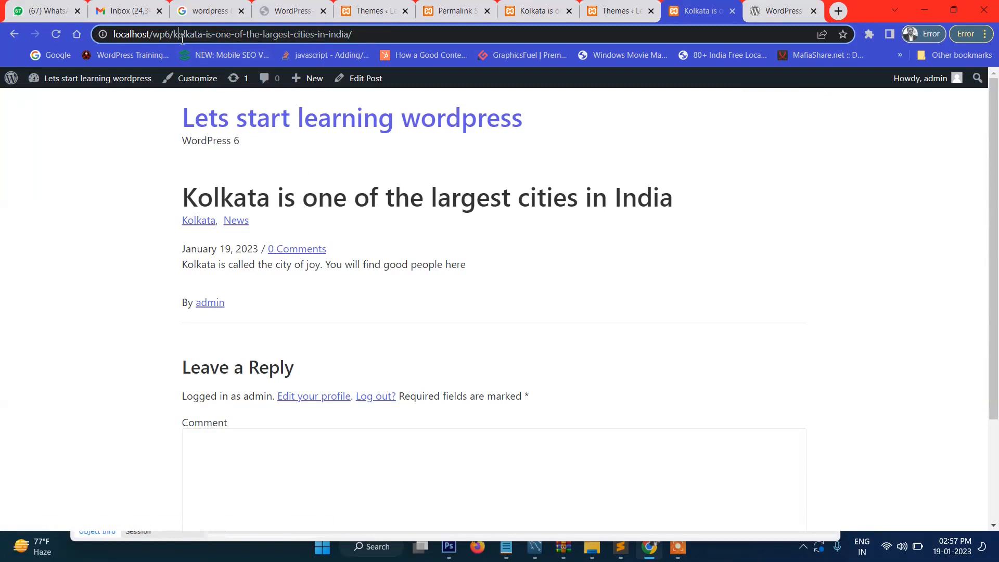
left_click(188, 34)
scroll(419, 225, "down", 2)
scroll(421, 225, "up", 2)
Step: Return to the home page and open the Mumbai post at /mumbai-city/
left_click(240, 124)
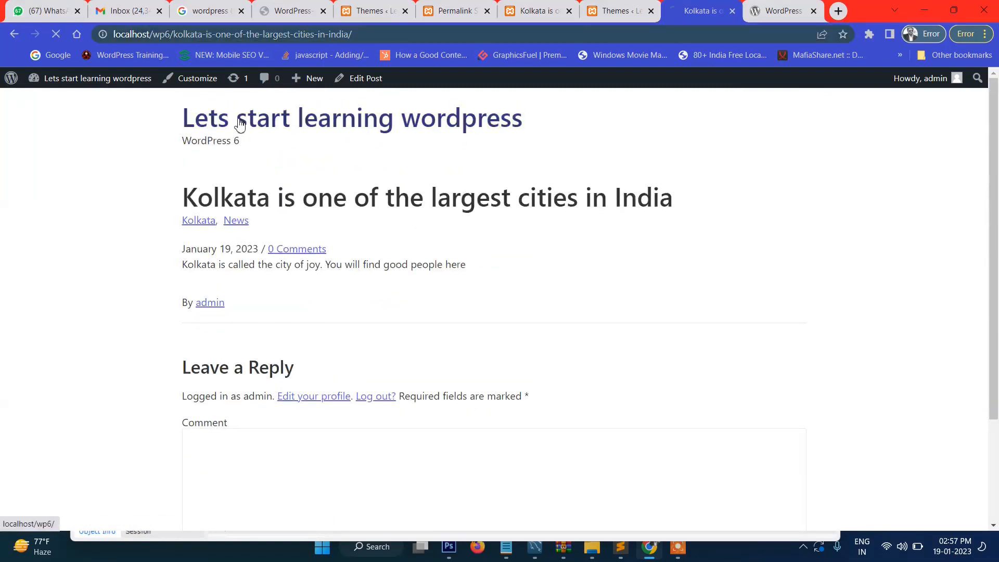
scroll(453, 245, "down", 10)
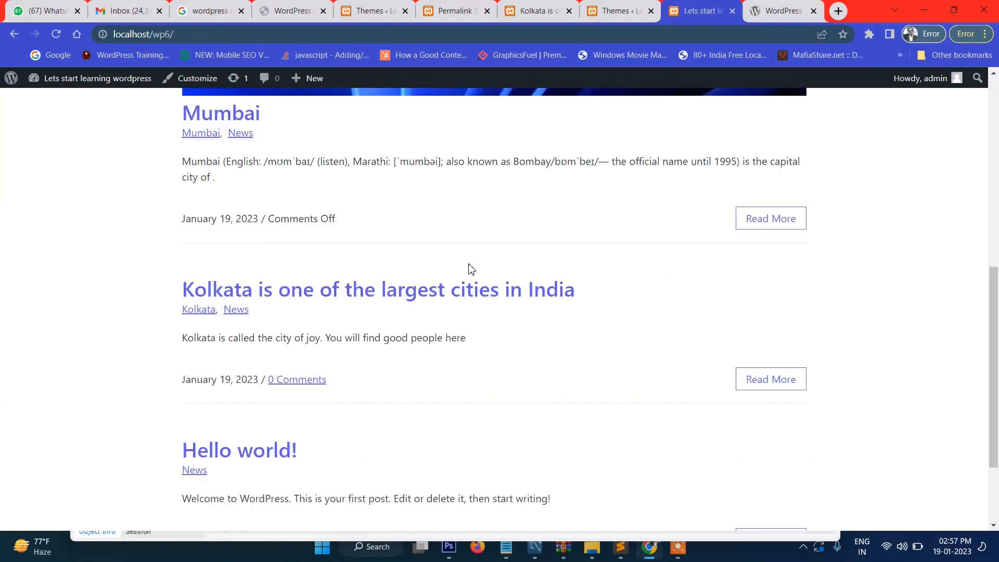
scroll(368, 292, "up", 5)
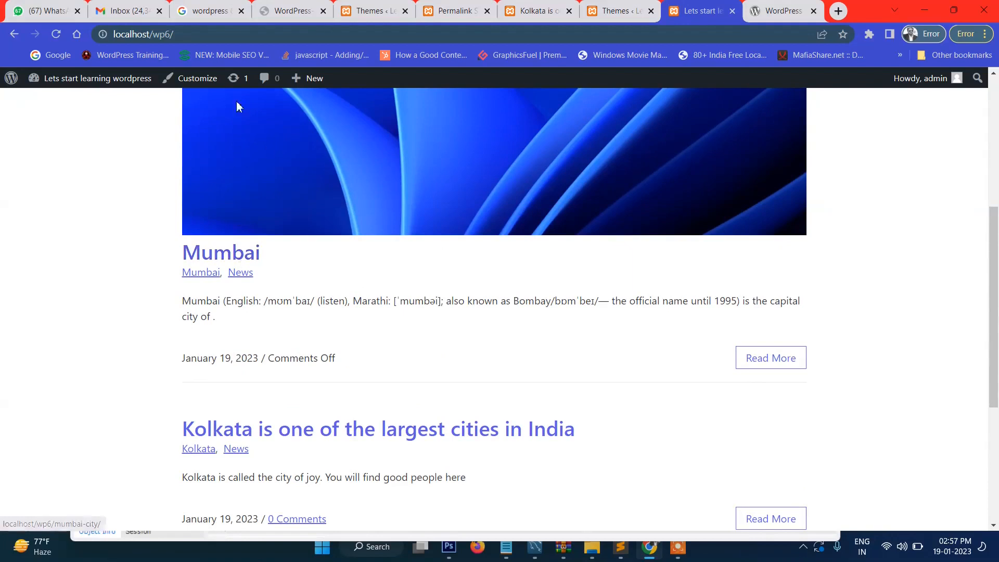
left_click(211, 254)
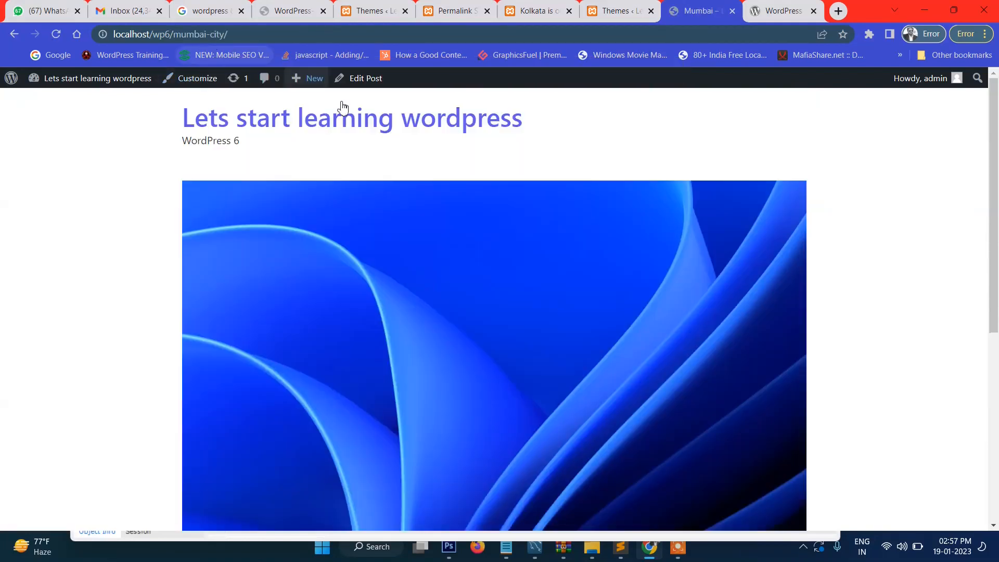
left_click(611, 10)
Step: Change the custom permalink structure to /%postname%.html and save it
scroll(292, 285, "down", 5)
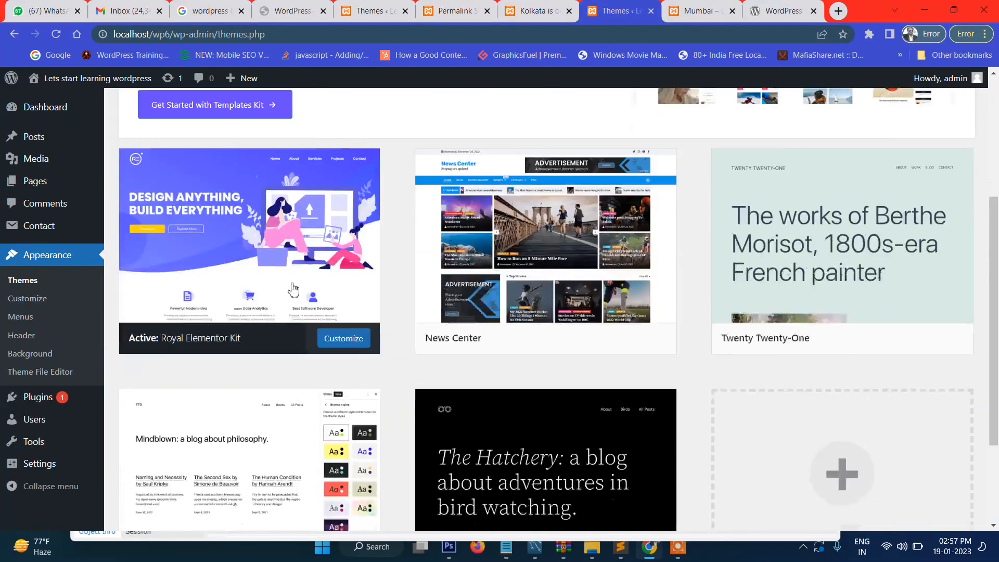
mouse_move(48, 463)
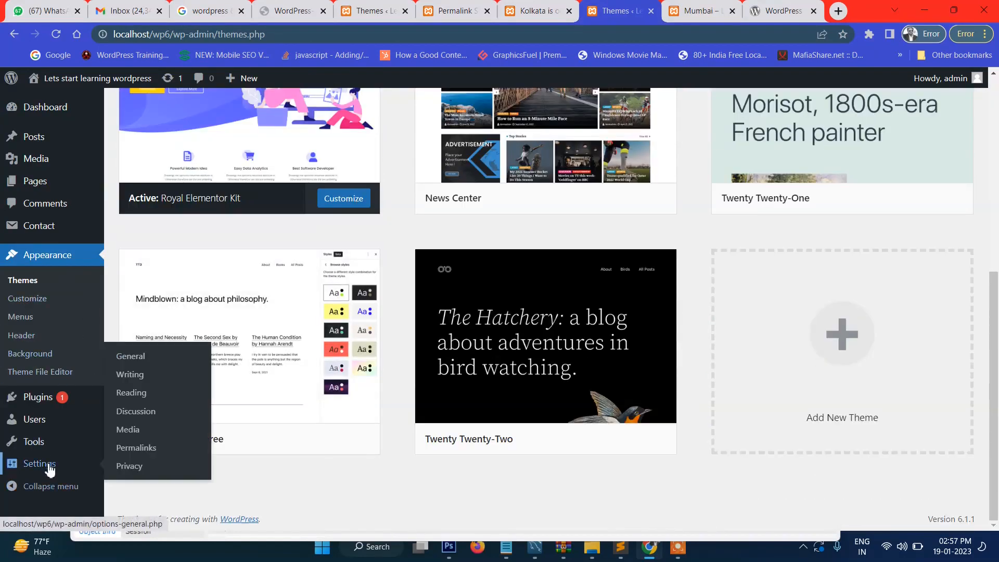
left_click(145, 457)
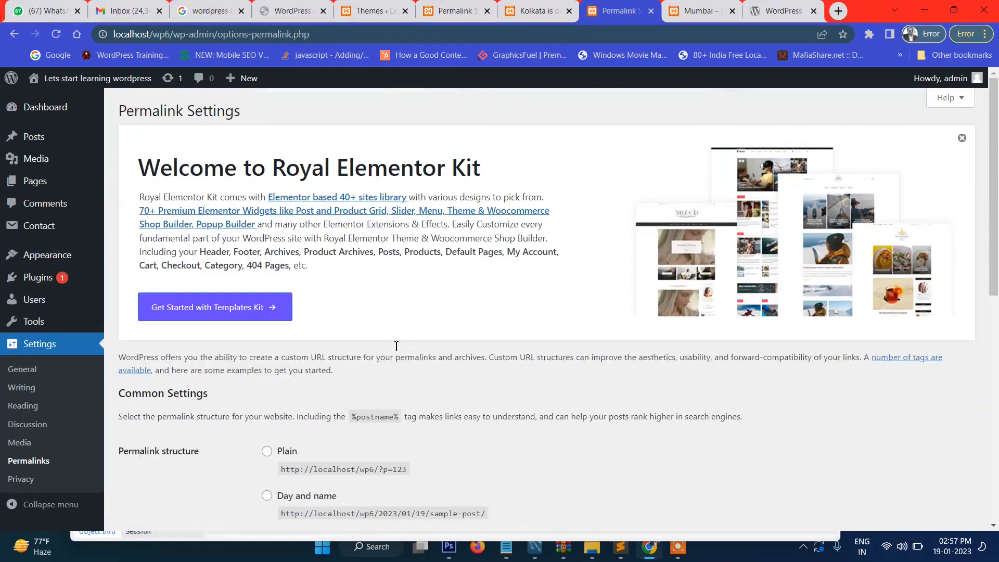
scroll(322, 359, "down", 6)
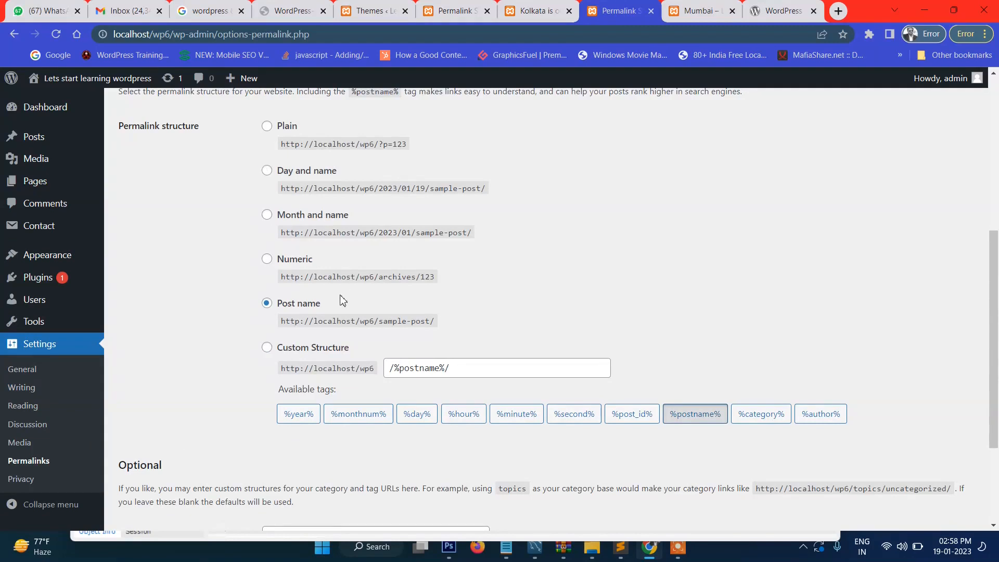
scroll(341, 297, "down", 2)
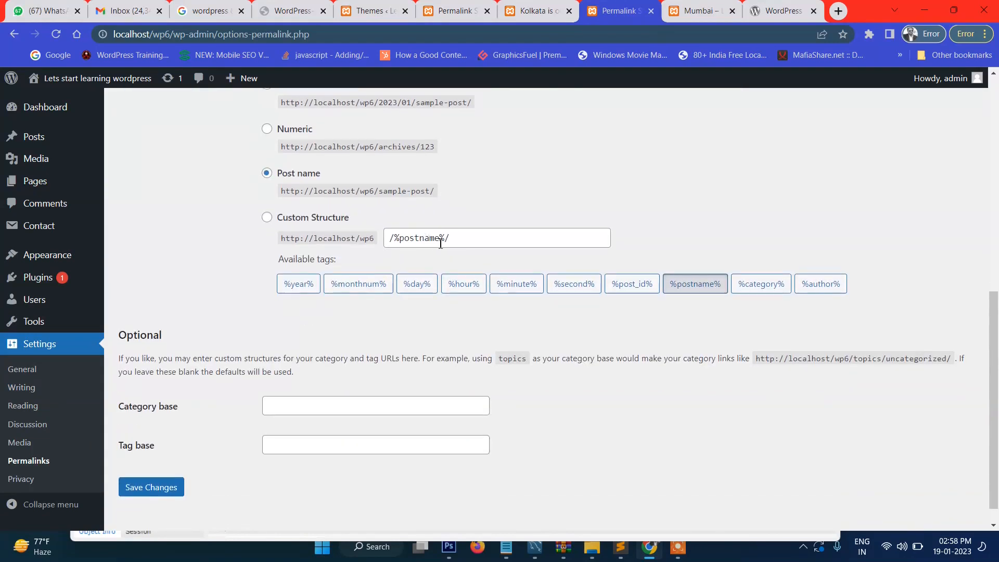
left_click(270, 218)
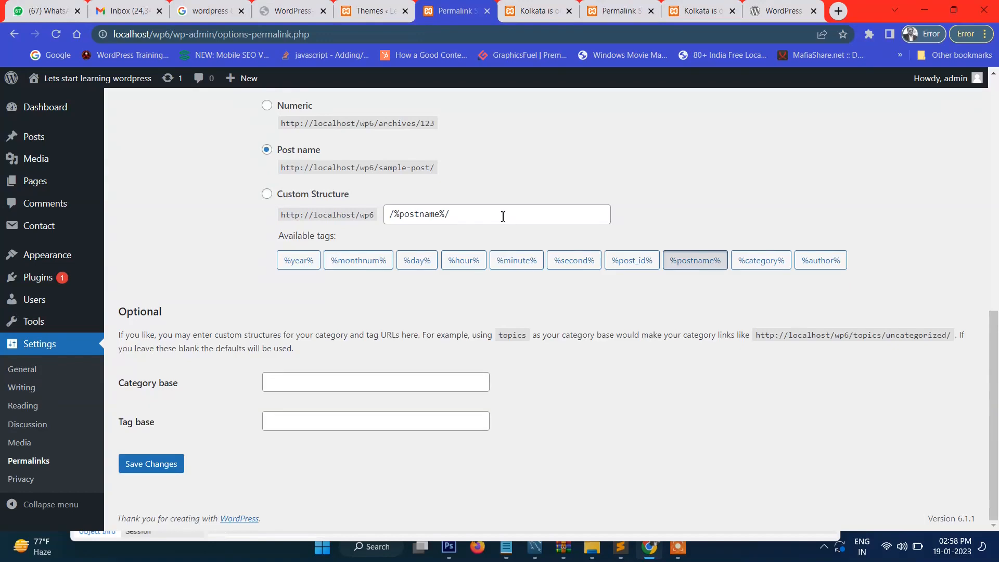
left_click(502, 216)
key("BackSpace")
type(".html")
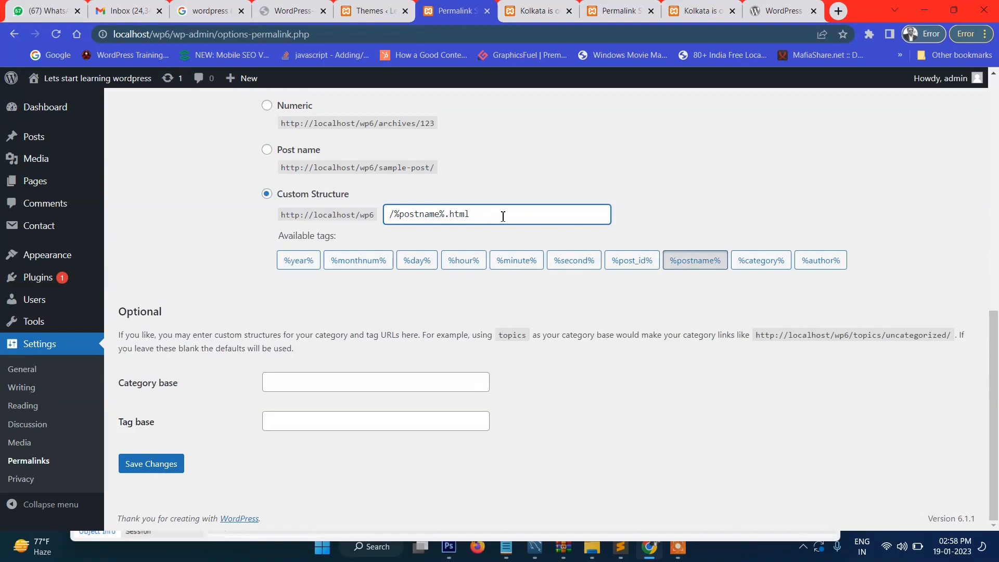
left_click(145, 470)
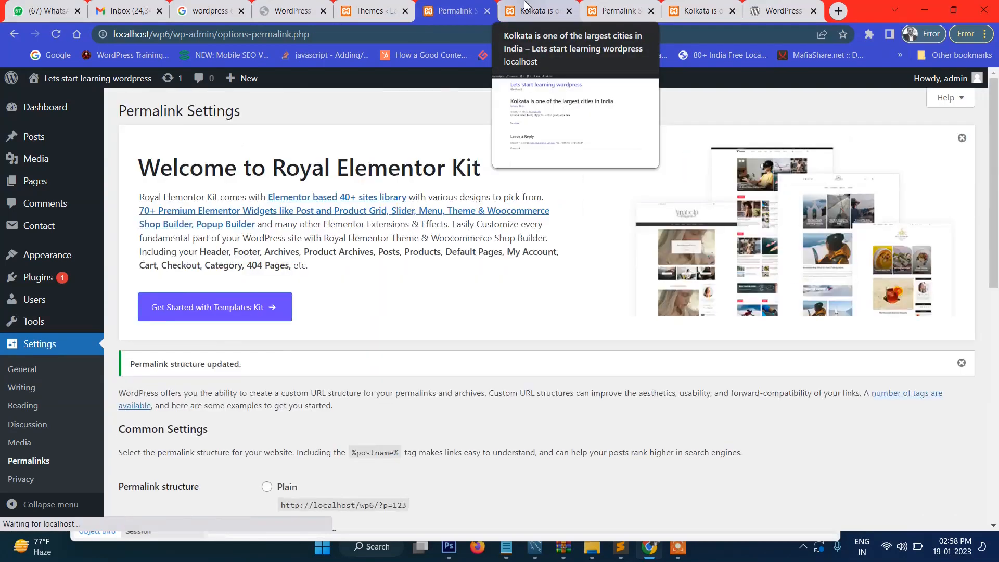
left_click(525, 6)
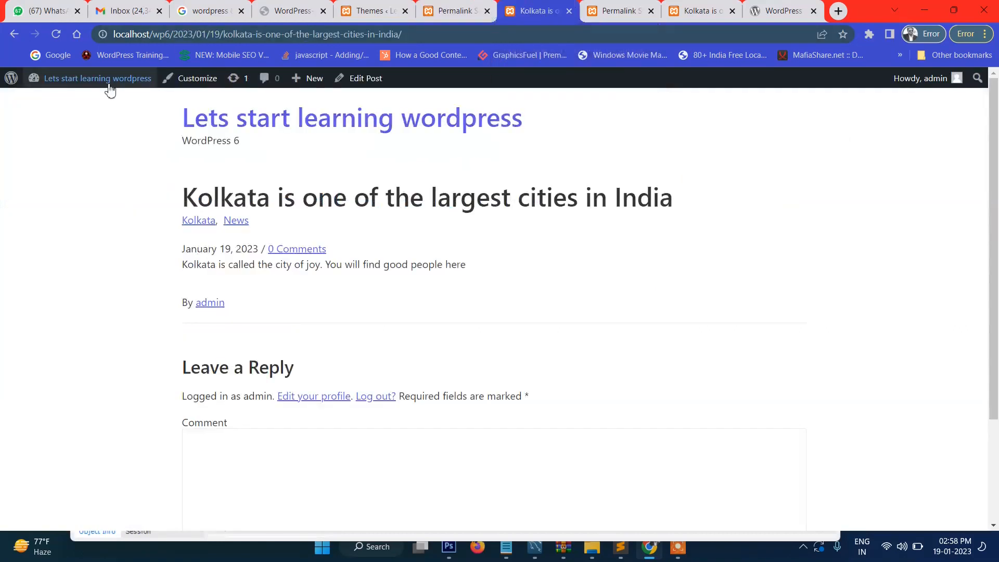
Step: From the site home page, open the Kolkata post and check its .html address
mouse_move(66, 106)
left_click(264, 125)
scroll(471, 228, "down", 10)
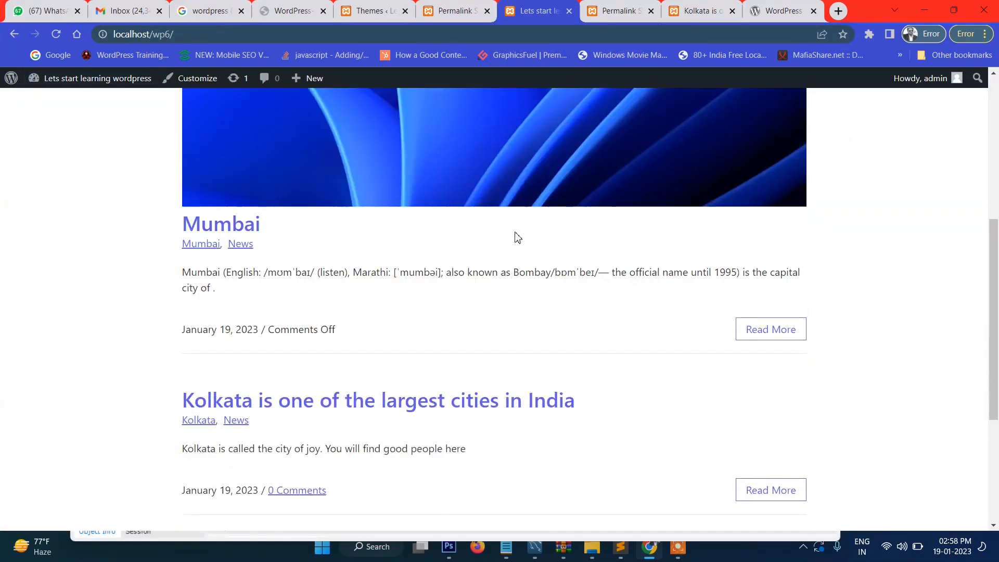
left_click(308, 170)
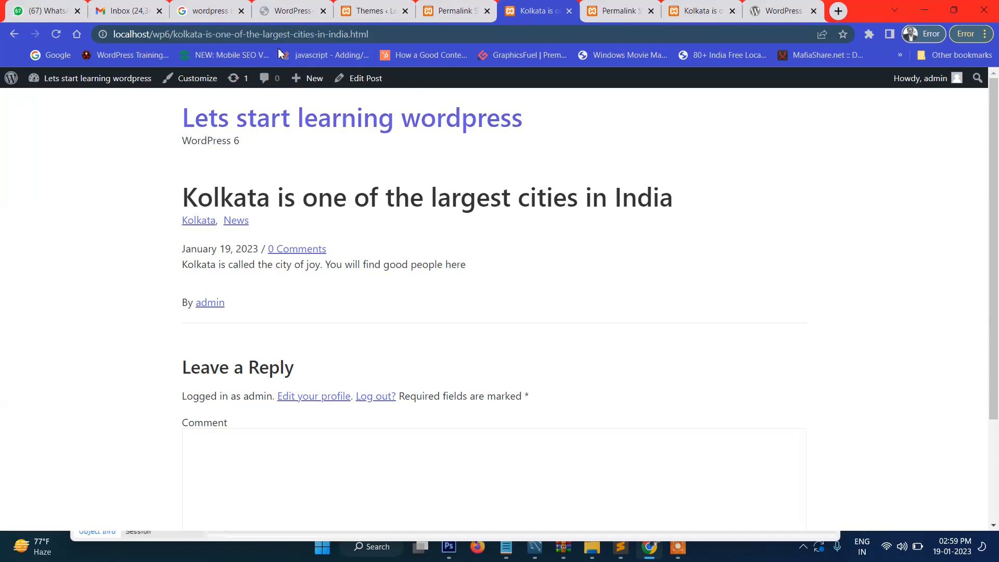
left_click_drag(173, 34, 394, 43)
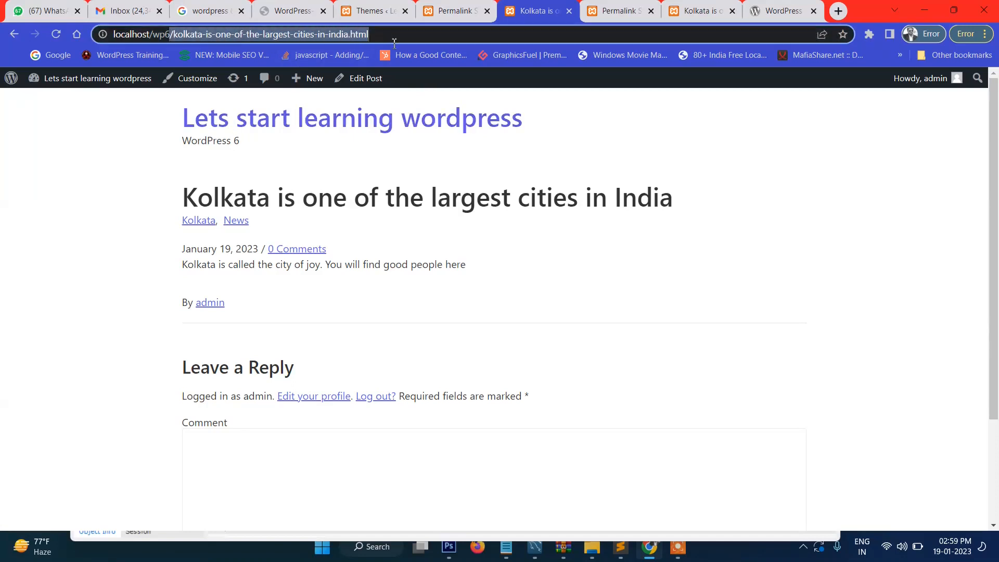
left_click(398, 40)
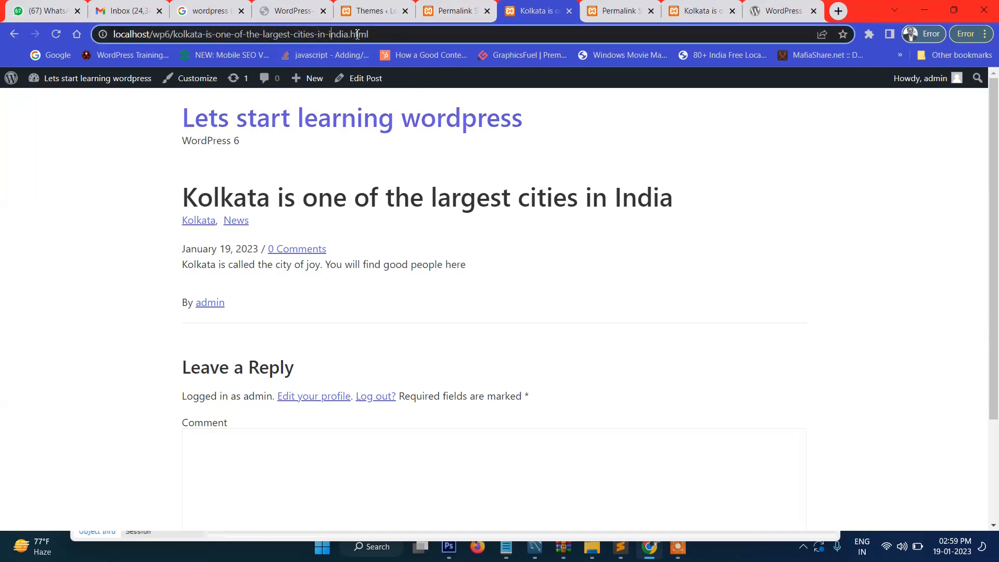
Step: Cycle through the browser tabs back to the Themes admin page and scroll down it
left_click(373, 11)
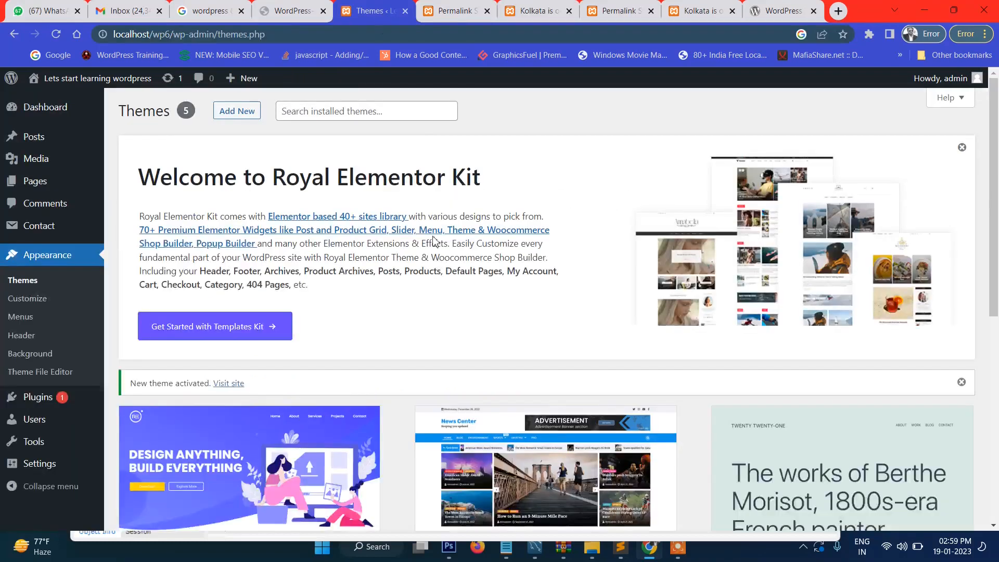
left_click(454, 6)
left_click(294, 10)
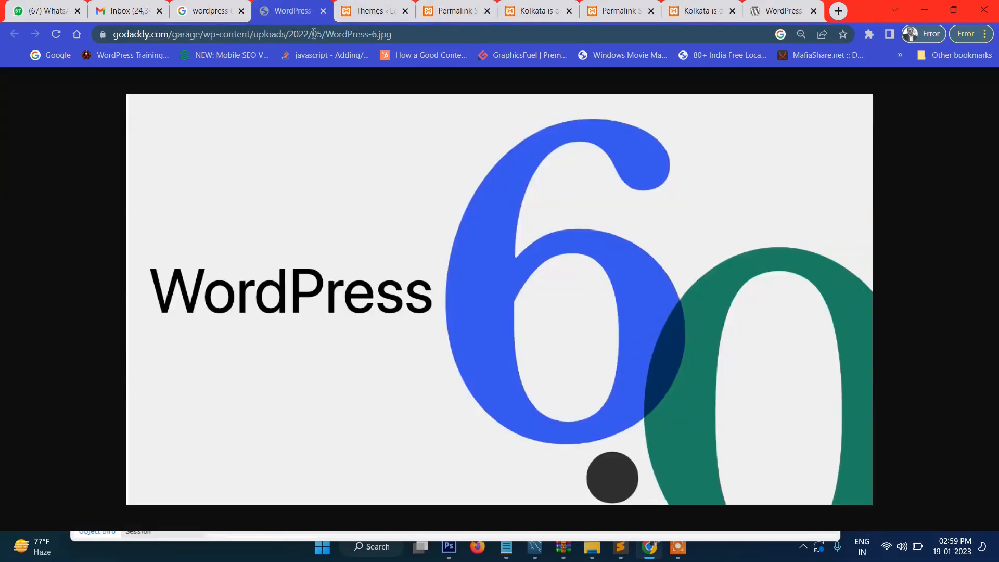
left_click(394, 7)
scroll(423, 205, "down", 4)
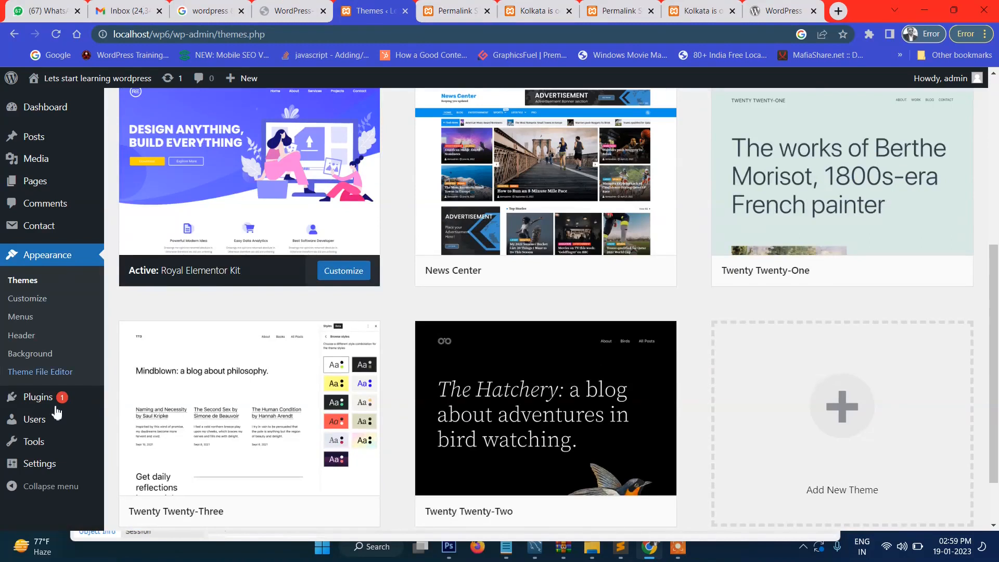
scroll(57, 396, "down", 2)
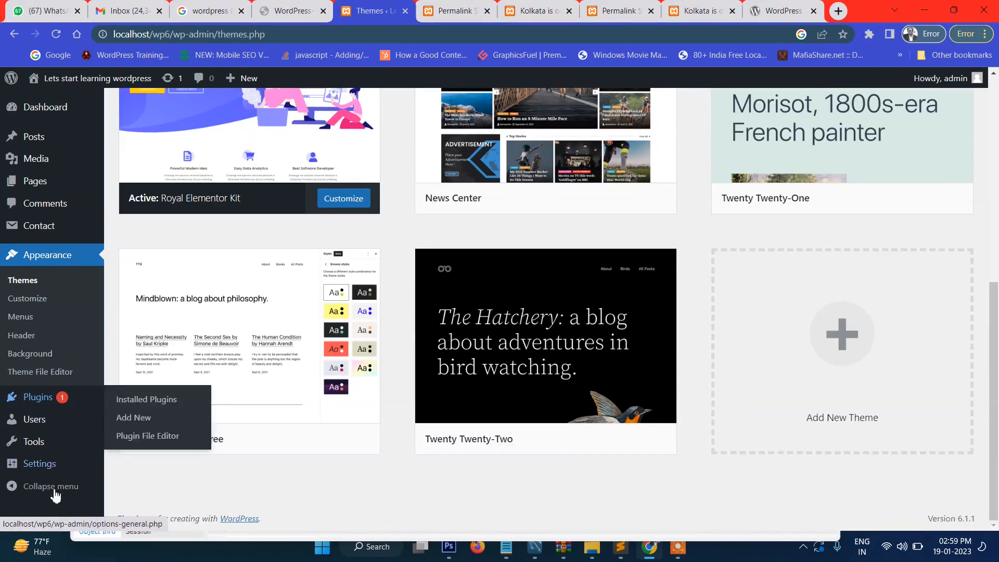
Step: Open Settings > Permalinks and scroll through the page
mouse_move(63, 463)
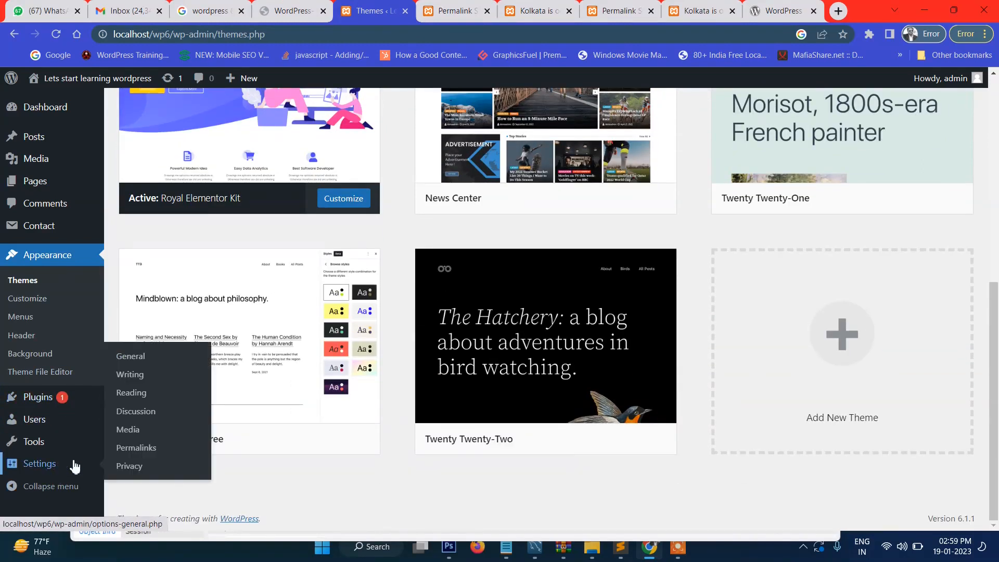
left_click(156, 449)
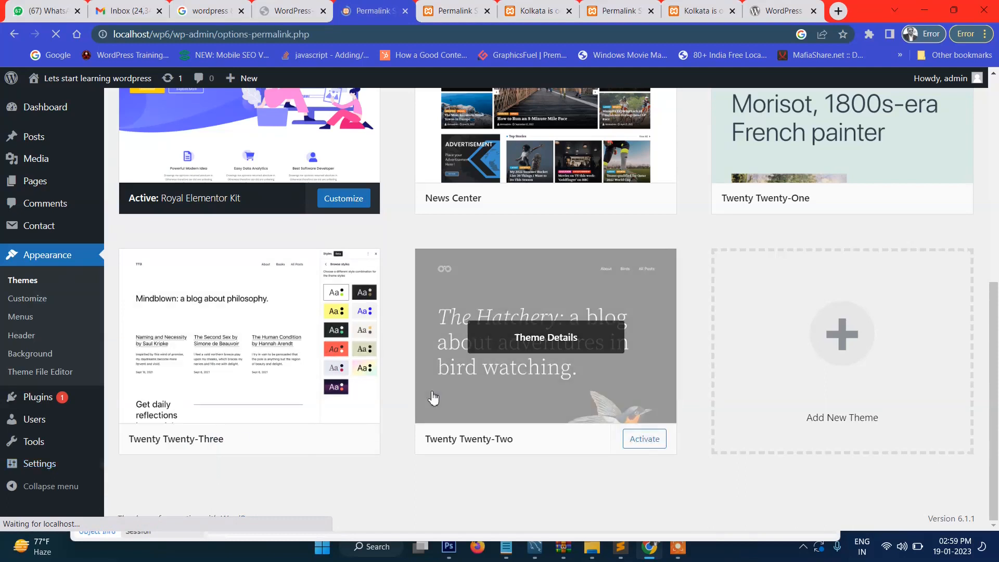
scroll(434, 395, "down", 3)
scroll(433, 396, "down", 5)
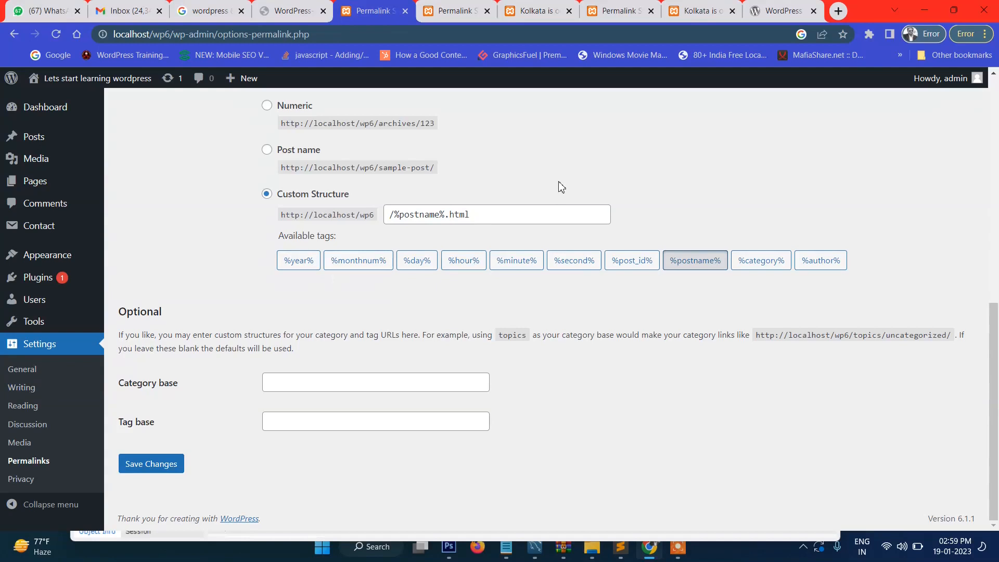
Step: From the Kolkata post, open the Mumbai post at mumbai-city.html, then return to Permalink Settings
left_click(705, 12)
scroll(390, 213, "down", 3)
scroll(390, 183, "up", 3)
left_click(352, 122)
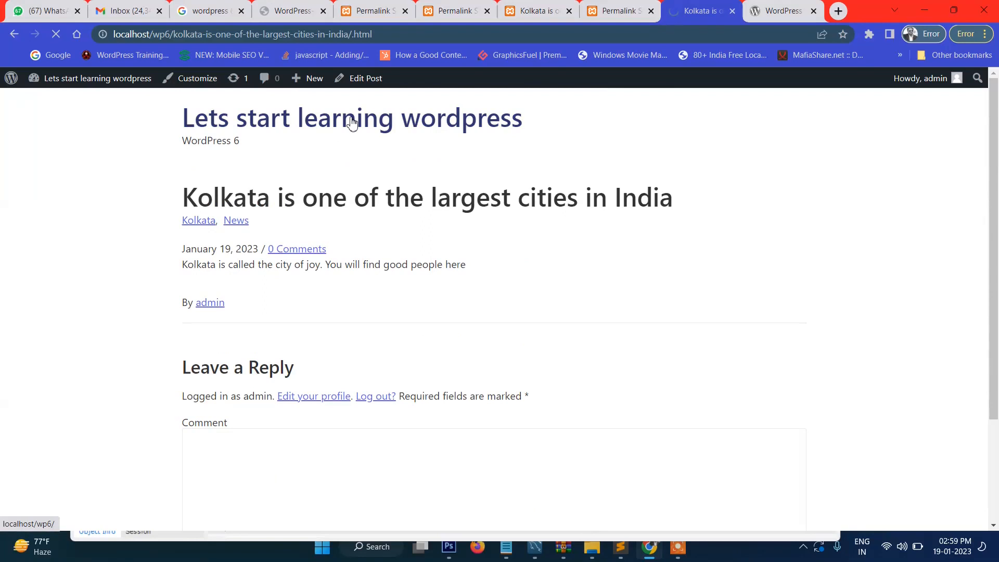
scroll(494, 254, "down", 10)
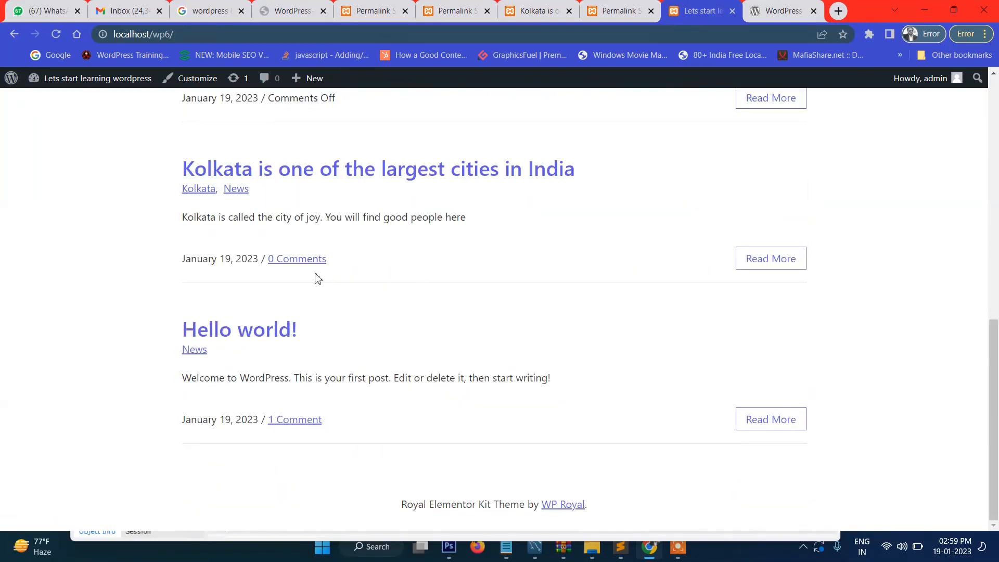
scroll(304, 167, "up", 3)
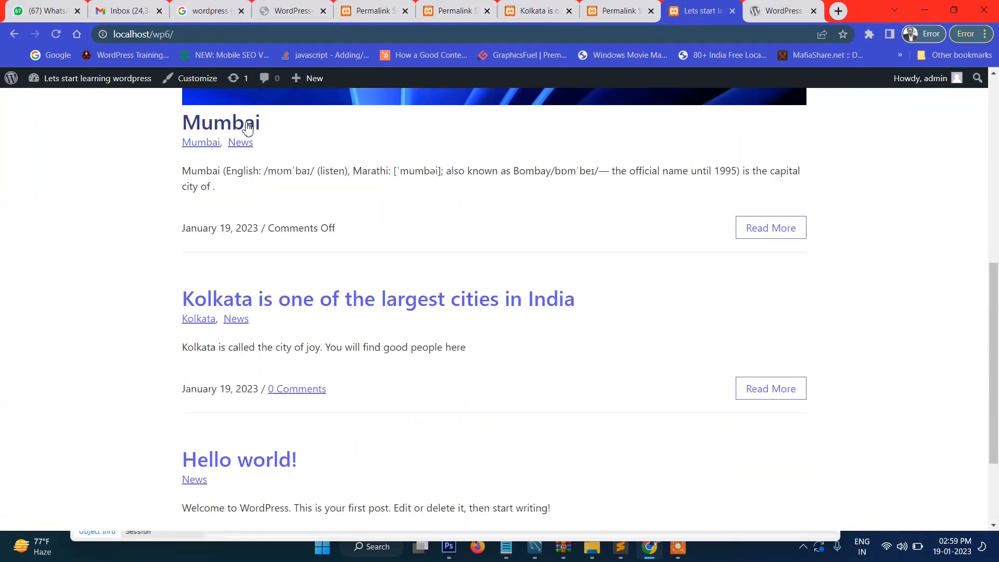
left_click(248, 128)
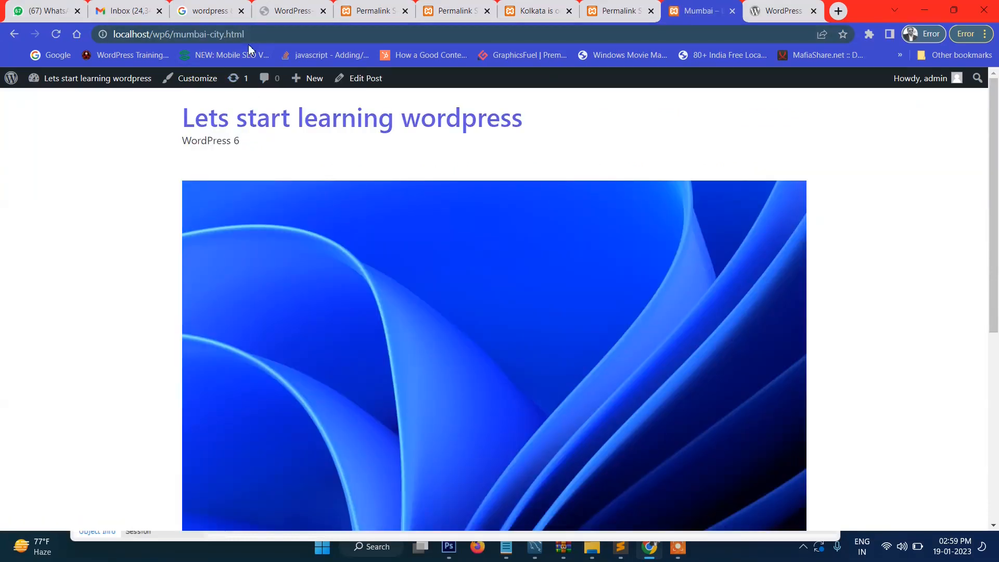
scroll(432, 233, "down", 5)
scroll(445, 270, "up", 6)
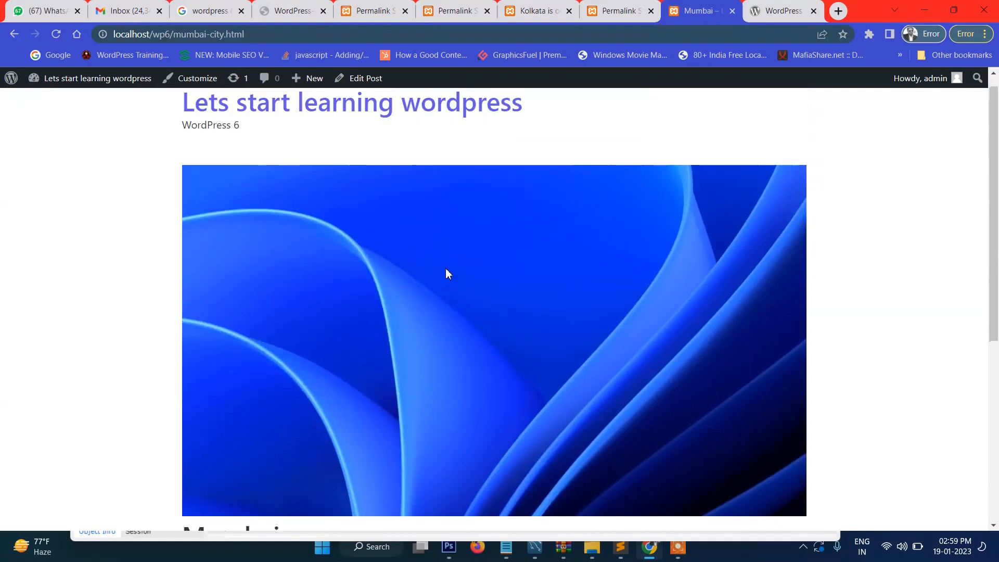
key("ctrl+shift+Tab")
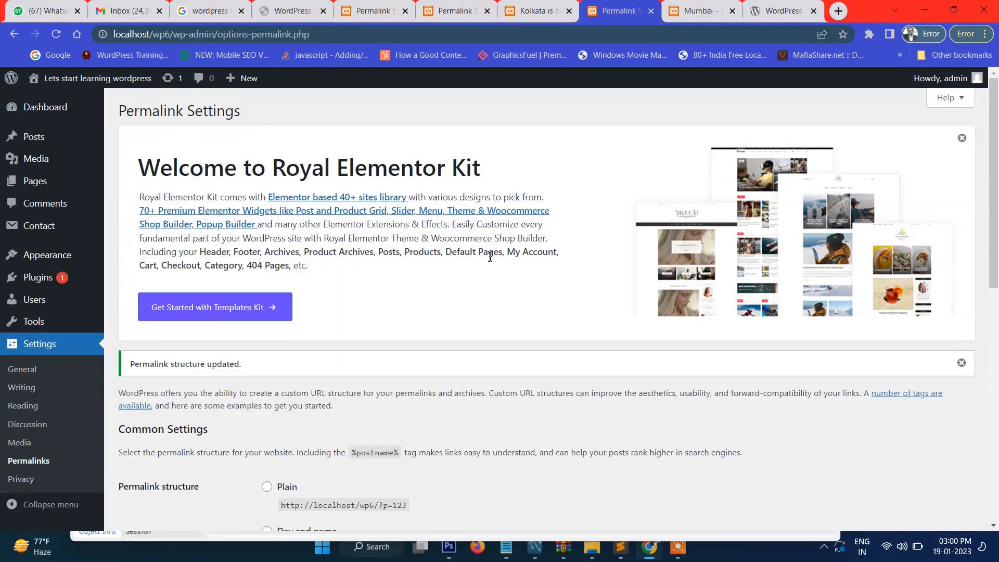
Step: Scroll through the Permalink Settings page to review the custom permalink structure
scroll(490, 257, "down", 1)
scroll(431, 194, "down", 2)
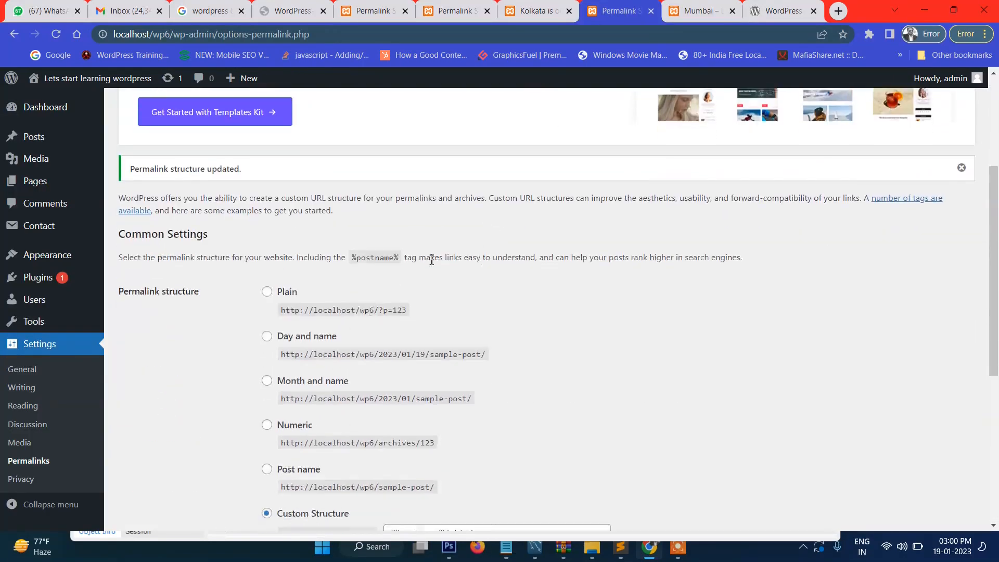
scroll(178, 353, "down", 2)
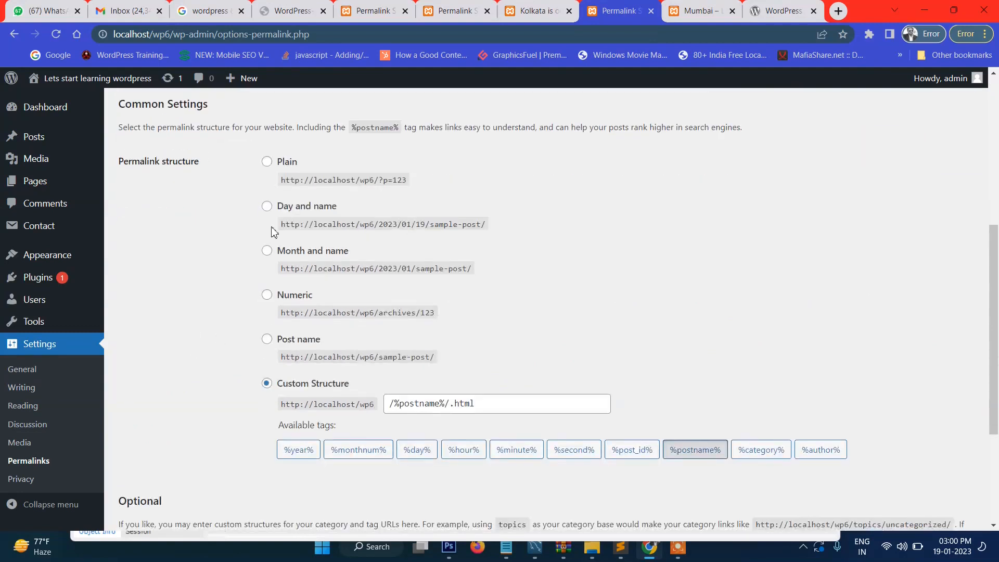
scroll(268, 231, "down", 2)
mouse_move(81, 256)
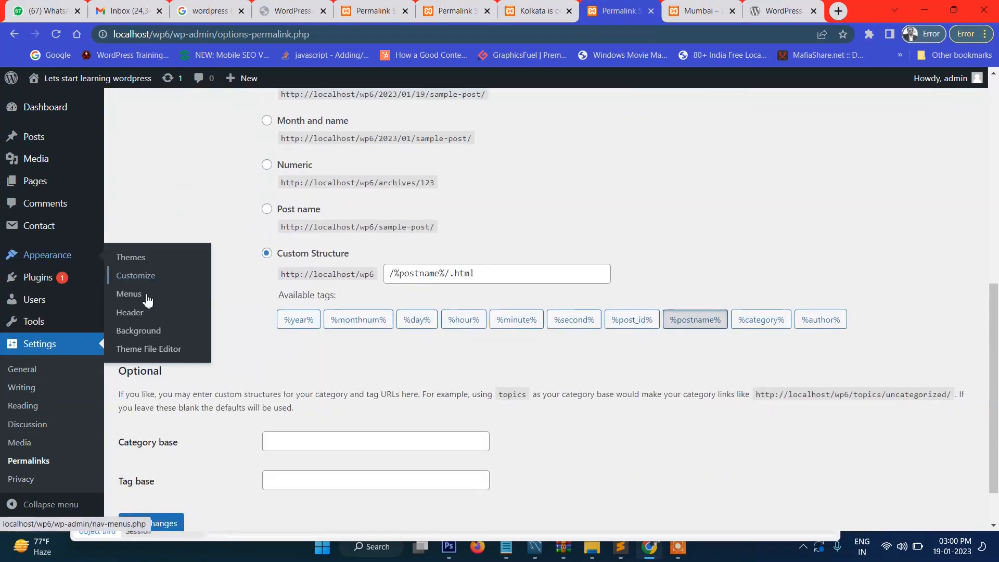
scroll(427, 234, "up", 7)
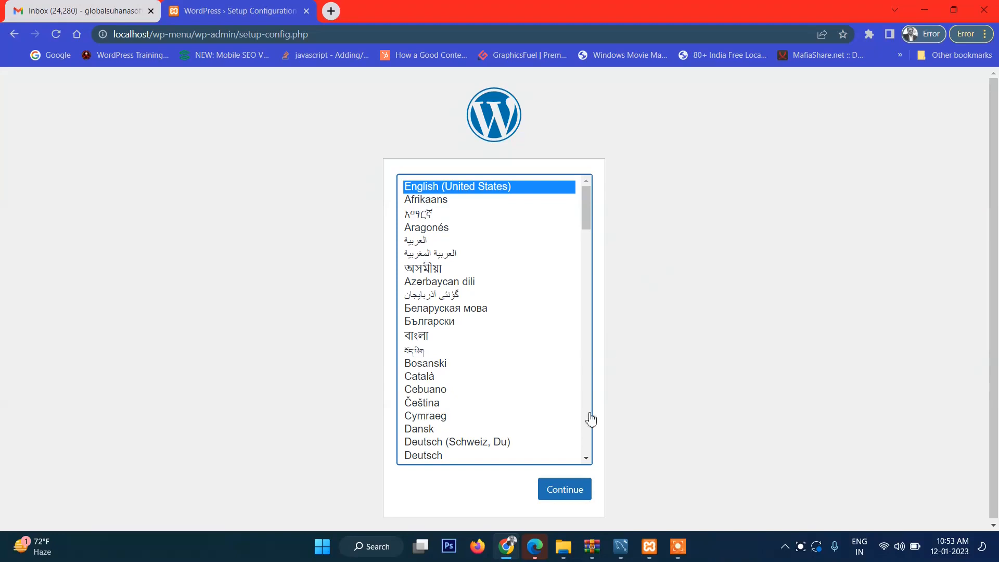
Step: Get past the language and welcome screens, then load localhost/phpmyadmin in a new tab
left_click(563, 488)
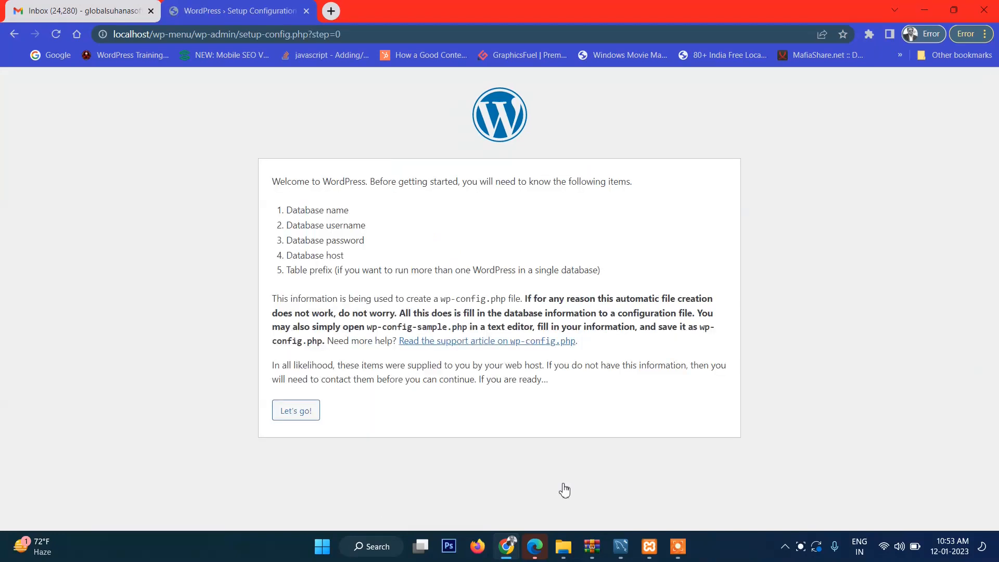
left_click(305, 415)
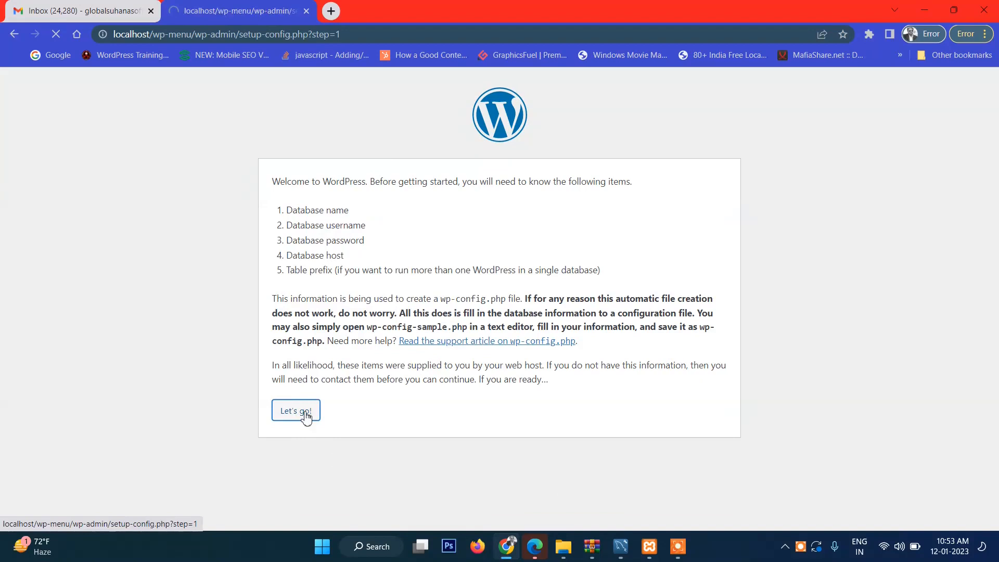
left_click(330, 11)
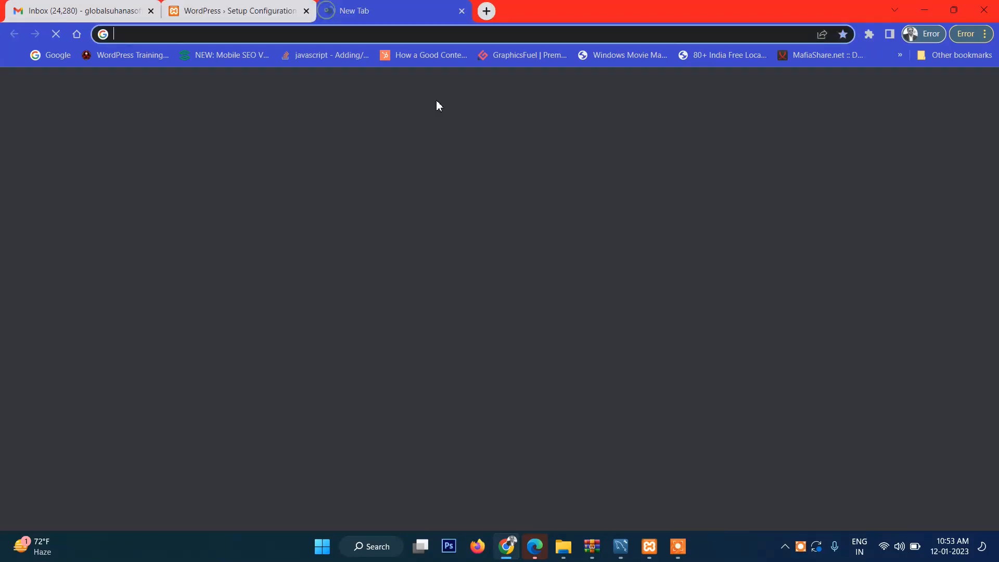
type("localhost/")
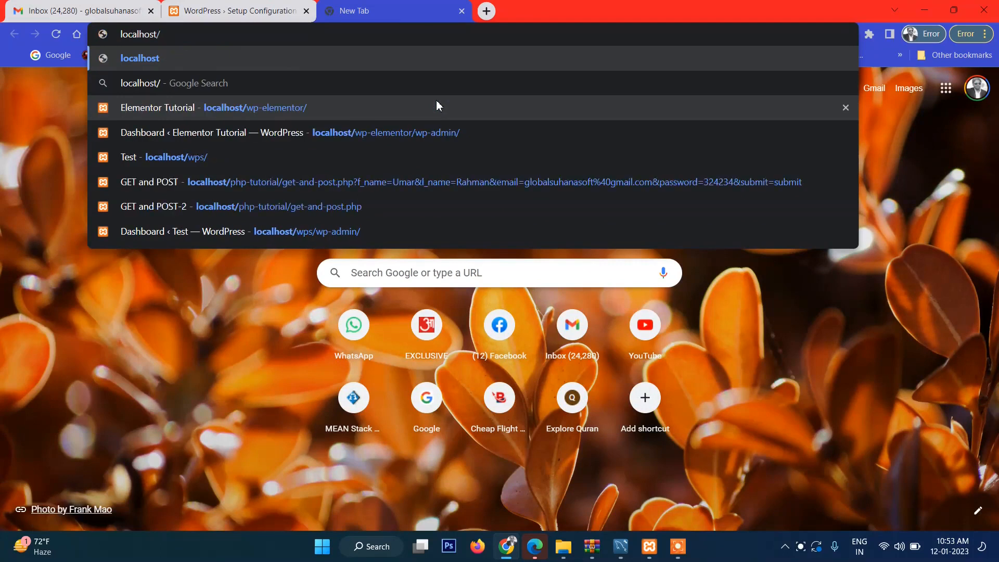
type("phpmyadmi")
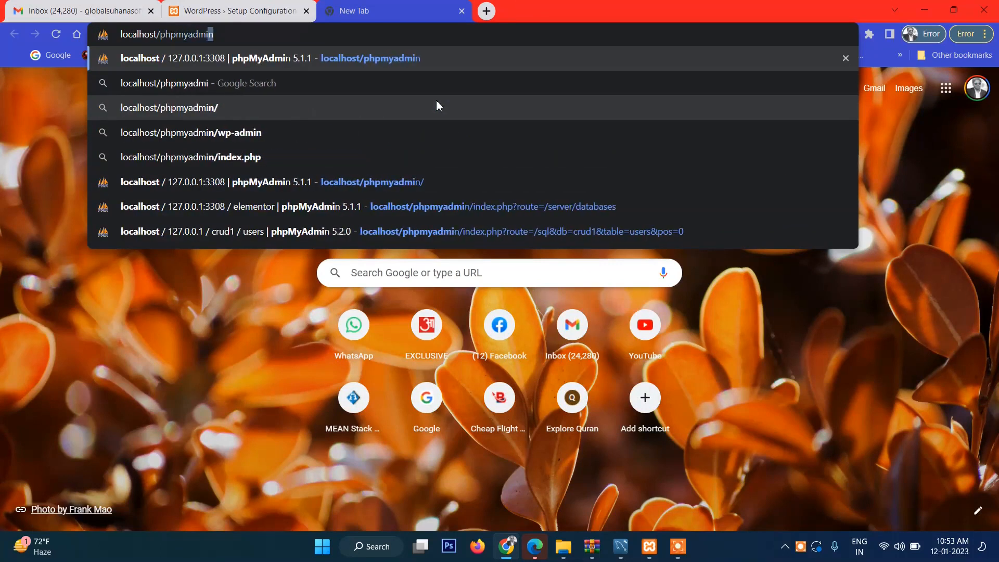
key("Return")
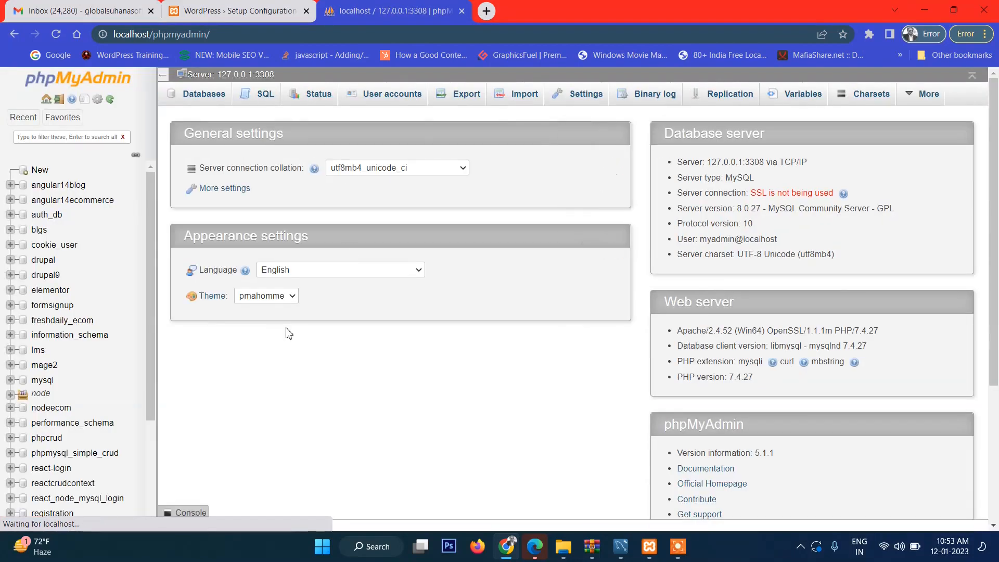
Step: Create an empty wp-menu database under Databases, then return to the WordPress setup tab
left_click(213, 95)
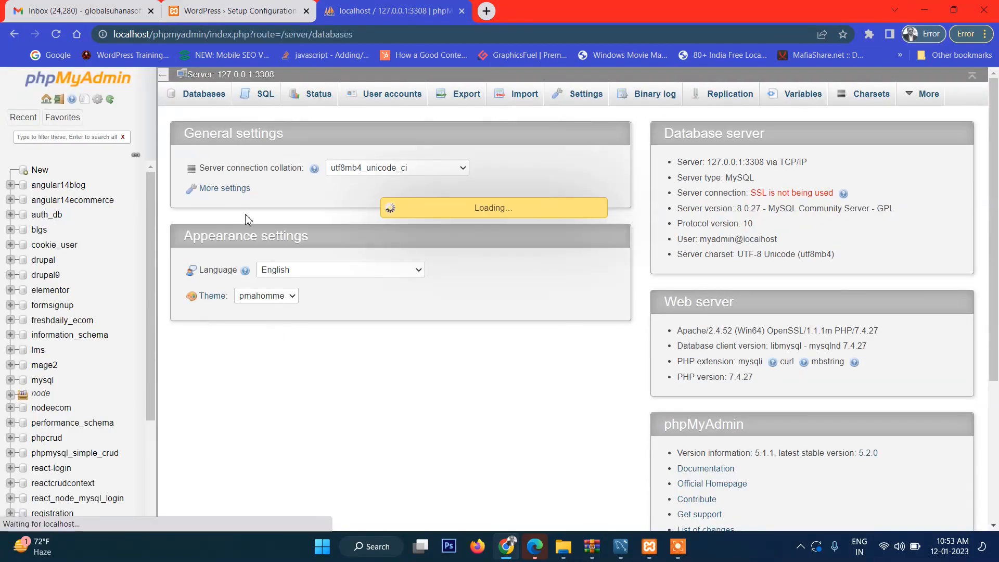
left_click(213, 178)
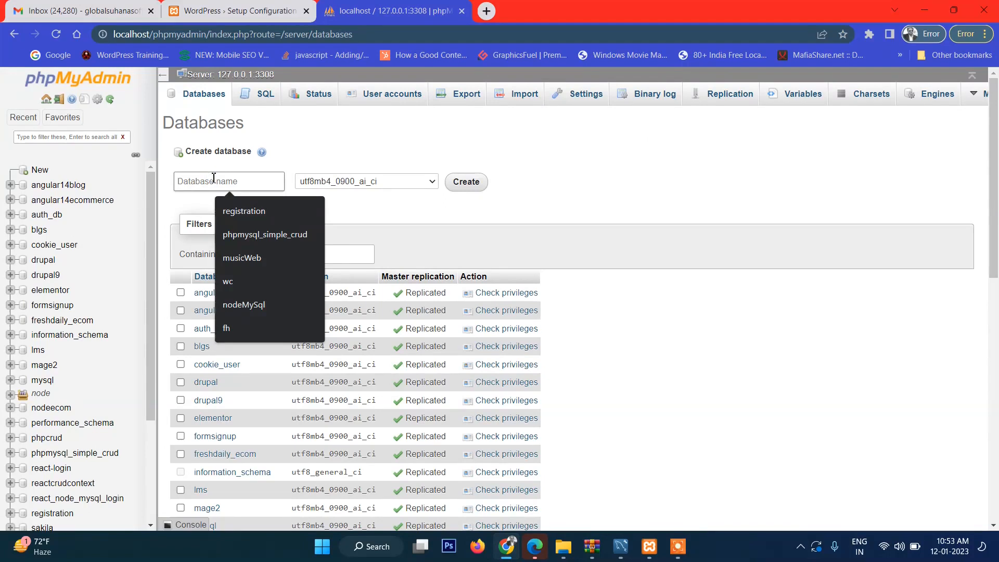
type("wp-menu")
key("Return")
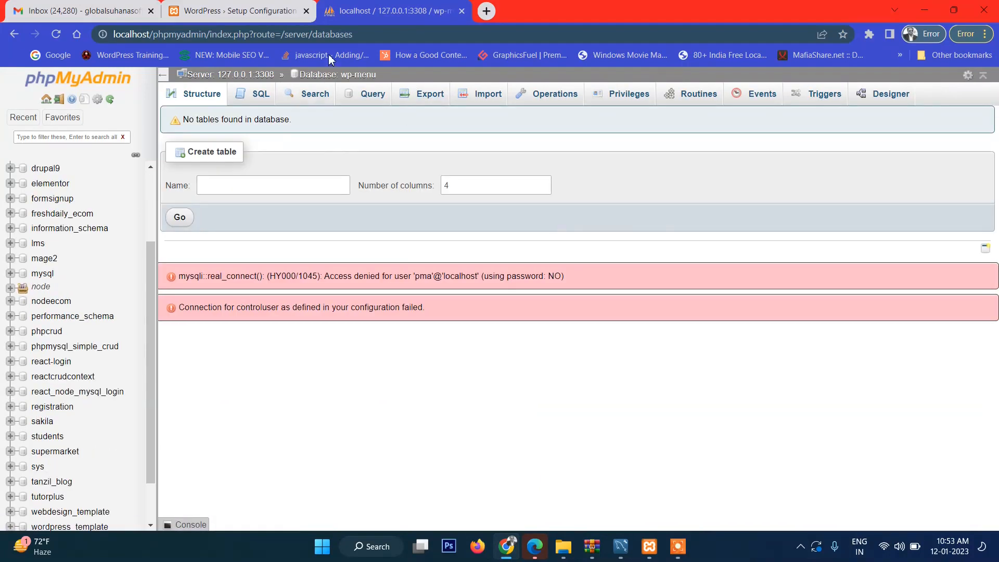
left_click(245, 10)
Step: Enter wp-menu as Database Name and fill in the database username and password
type("wp-menu")
key("Tab")
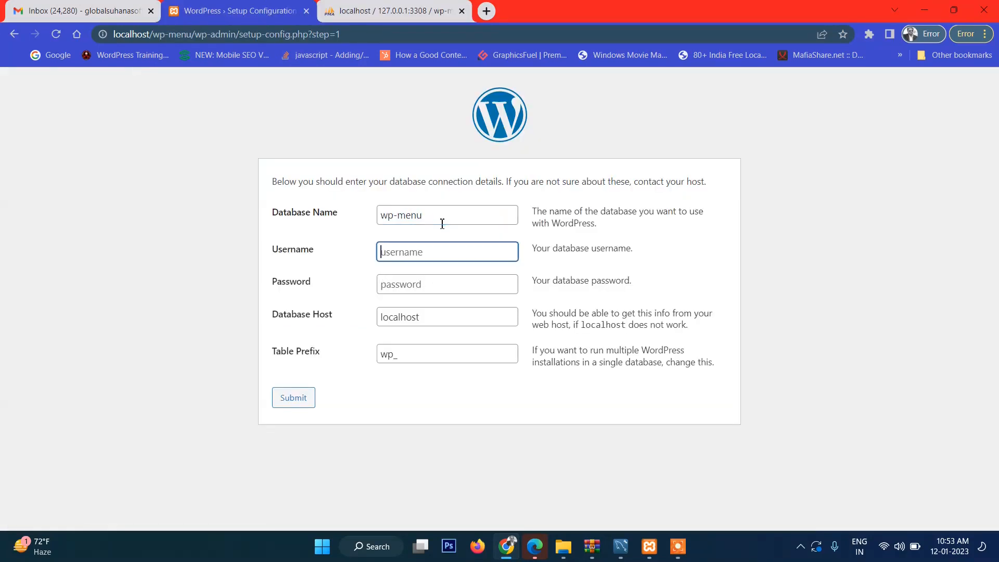
left_click(440, 284)
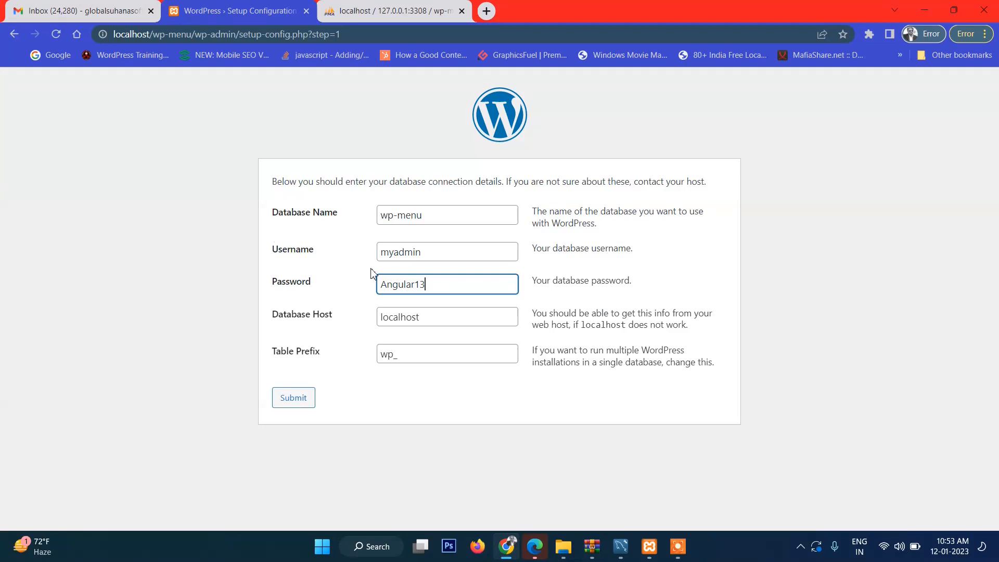
double_click(424, 257)
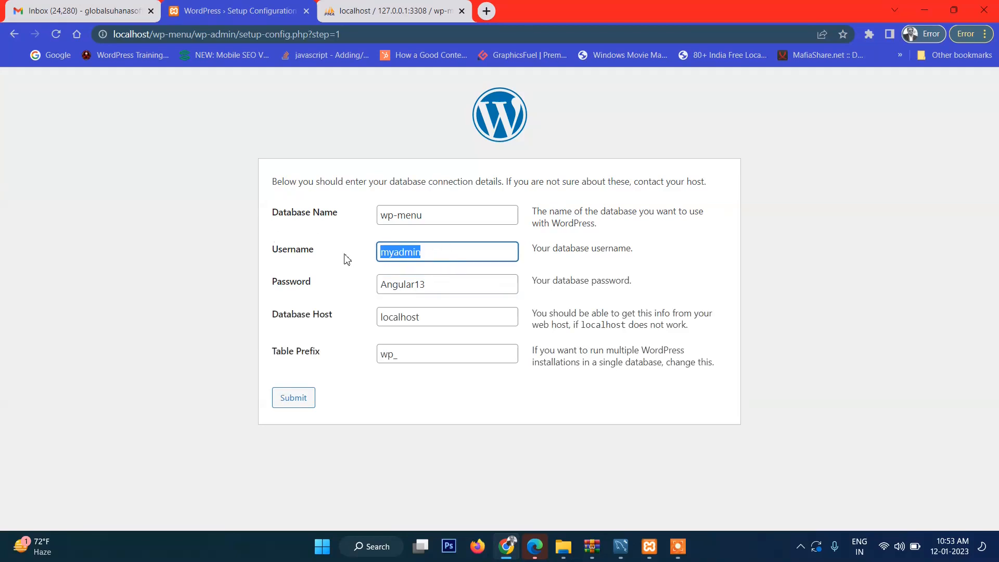
type("root")
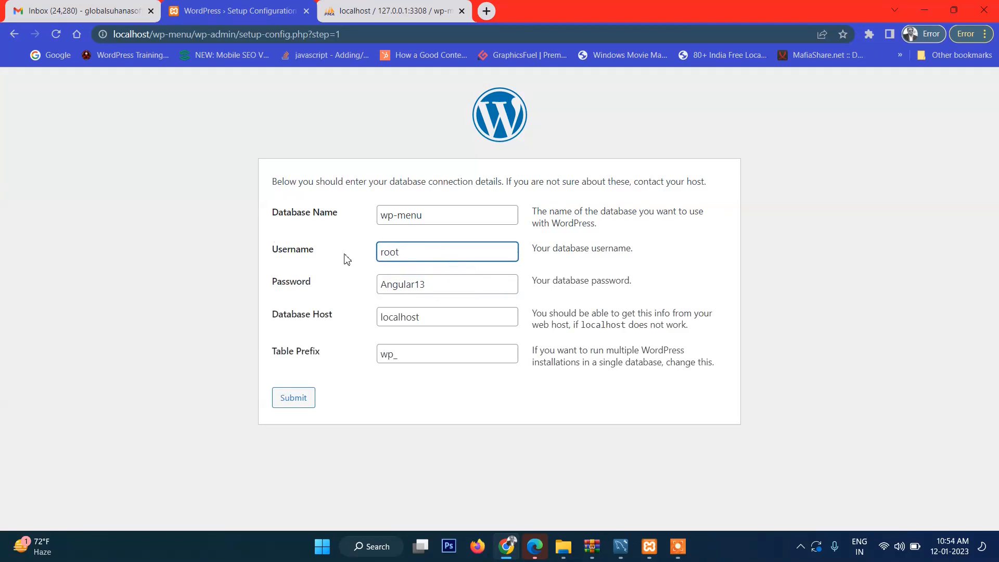
double_click(445, 290)
key("BackSpace")
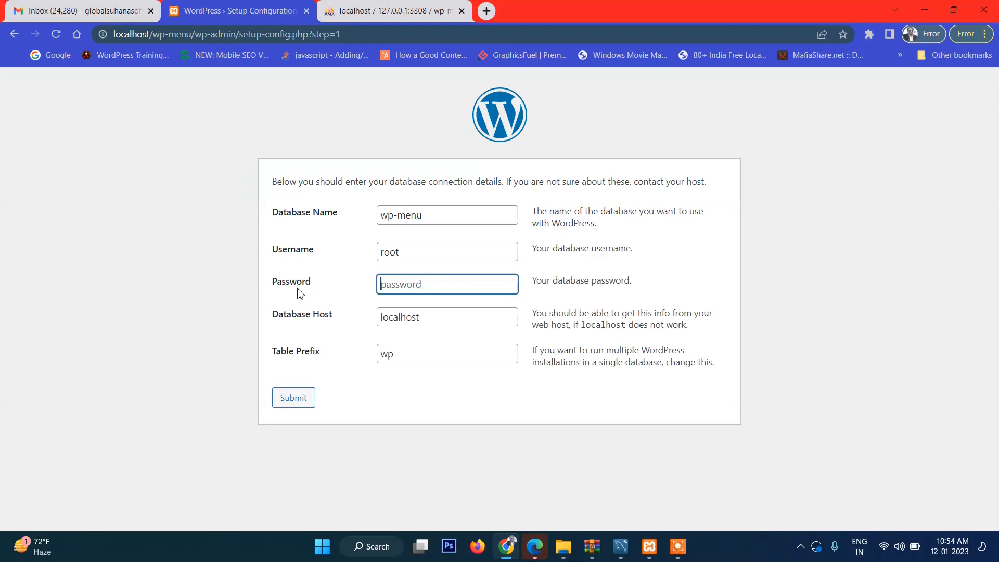
key("ctrl+z")
key("ctrl+z")
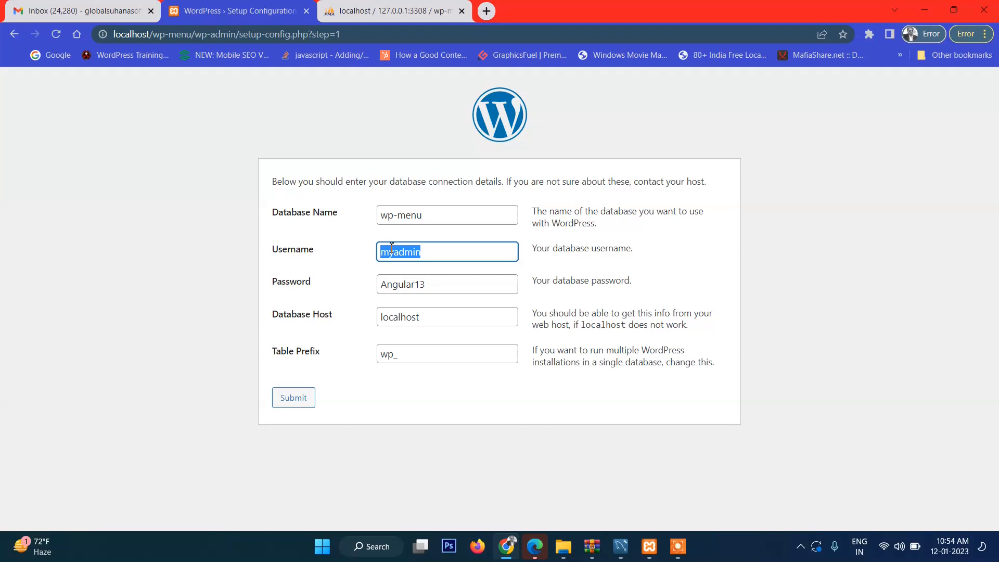
Step: Set Database Host to 127.0.0.1:3308, submit the details and run the installation
left_click(438, 316)
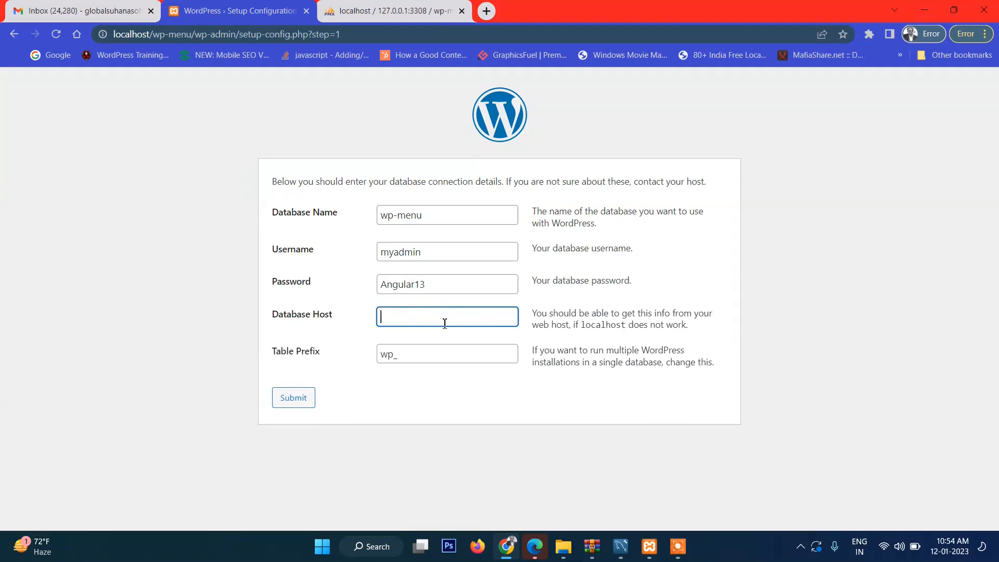
type("127.0.0.1:3308")
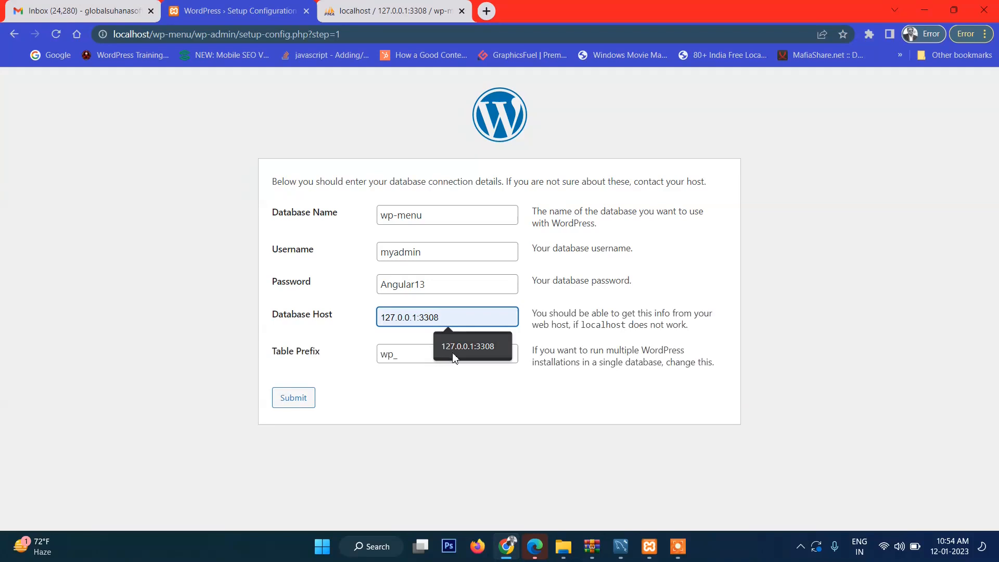
left_click(465, 343)
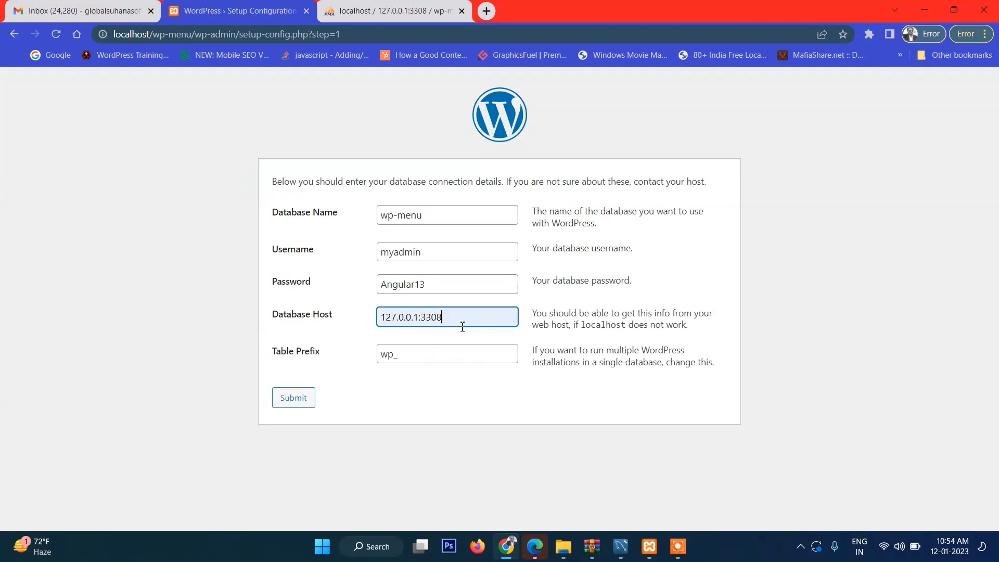
left_click(300, 403)
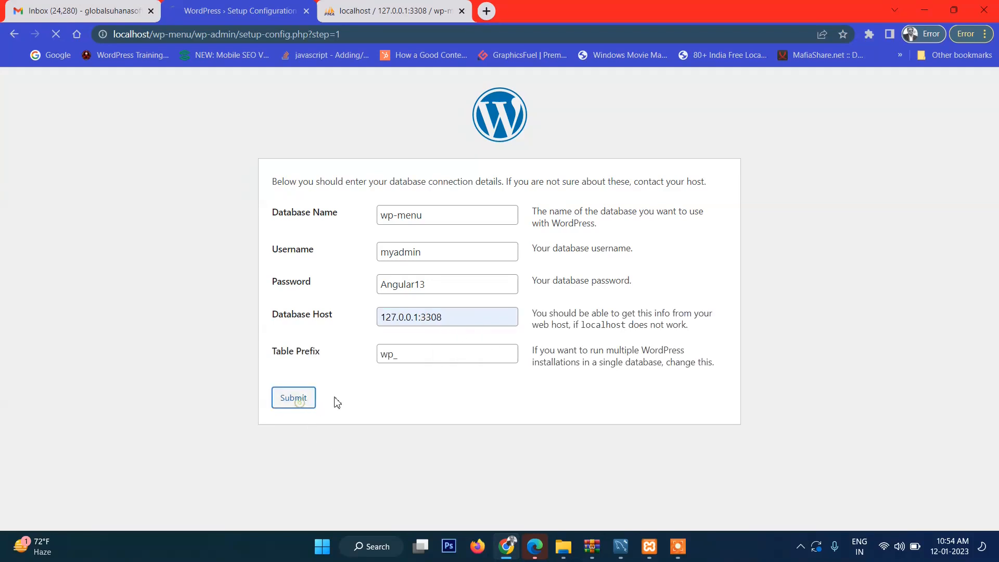
left_click(307, 233)
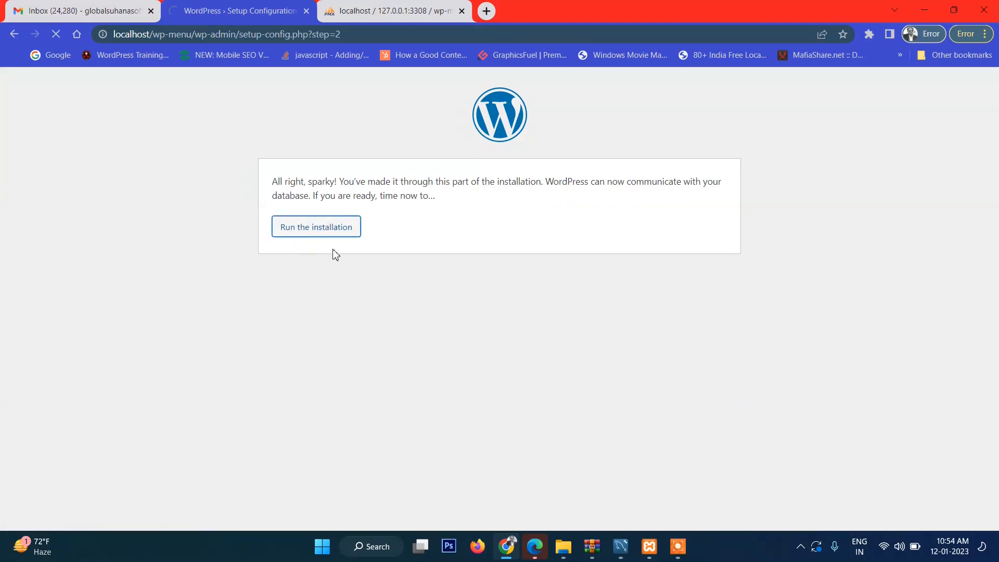
Step: Enter site title 'Menu test', an admin username and a short password, confirming weak-password use
left_click(430, 336)
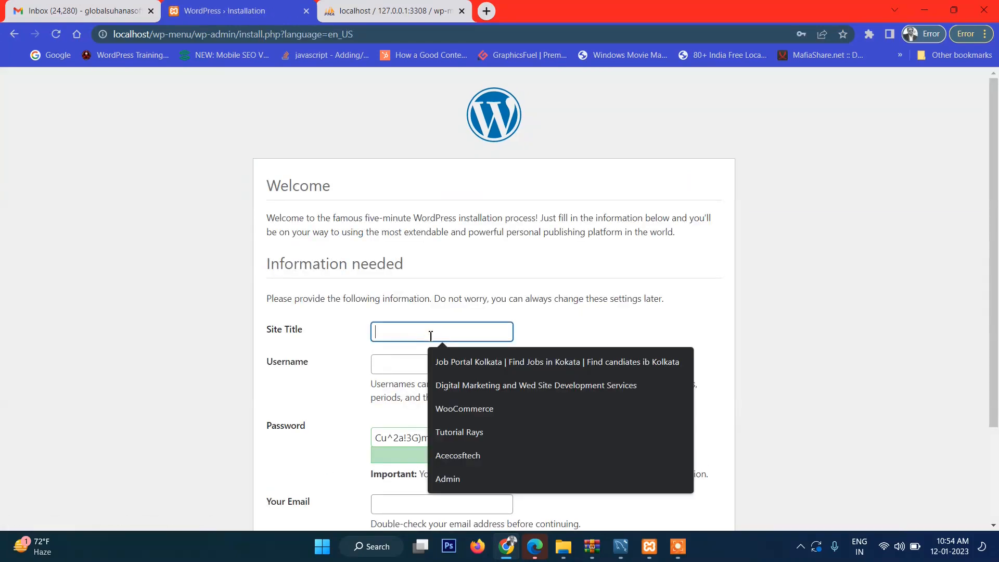
type("Menu test")
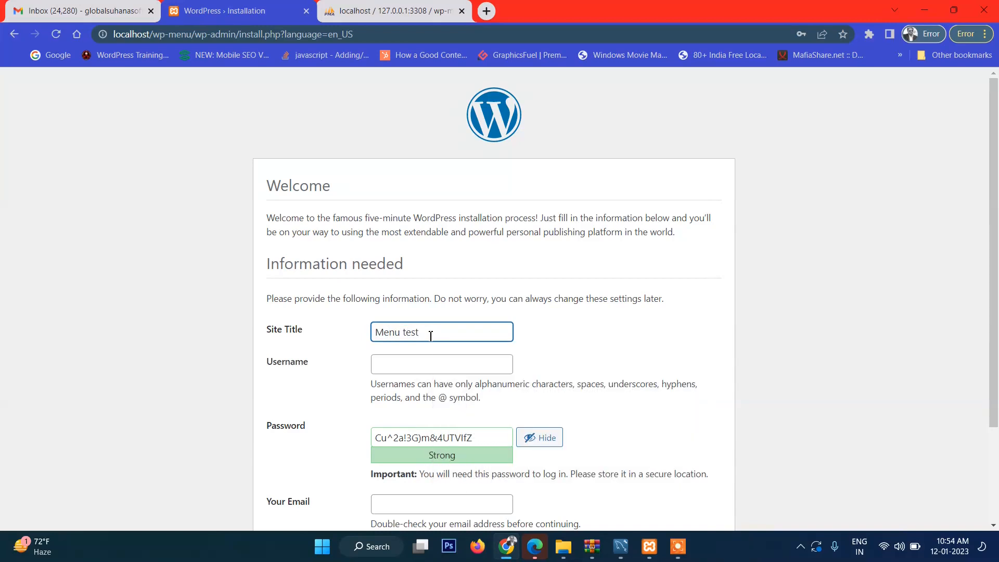
key("Tab")
type("admin")
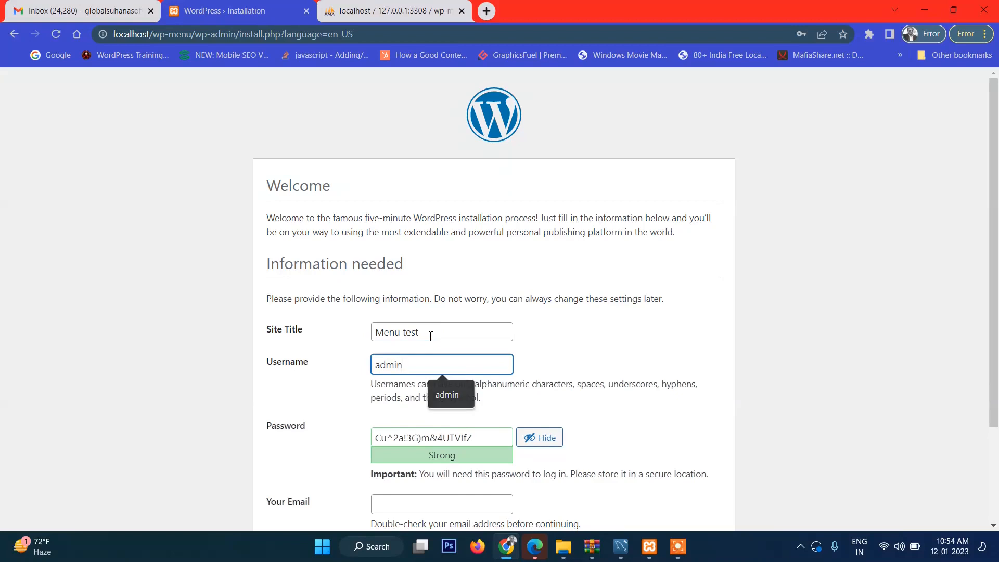
left_click(451, 437)
key("ctrl+a")
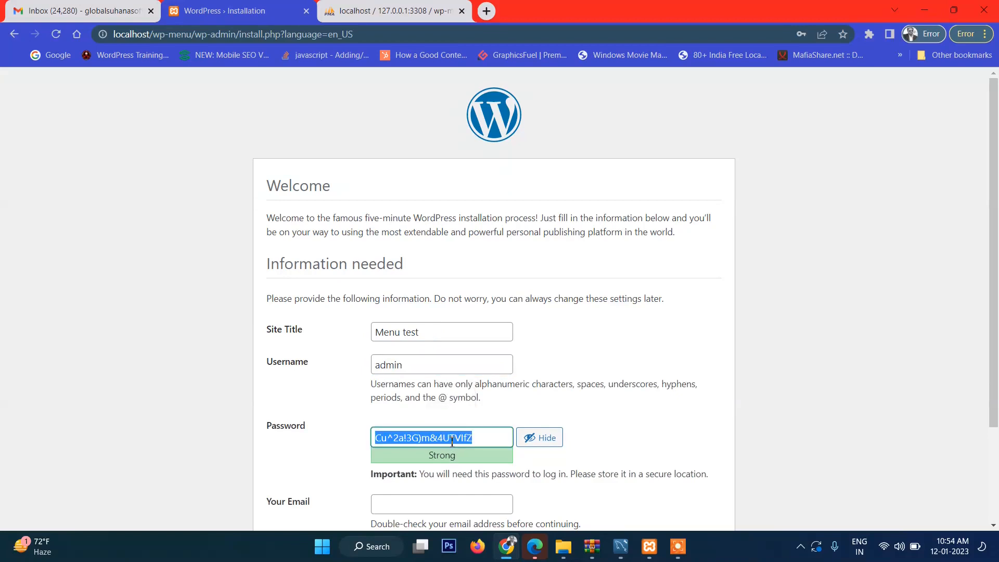
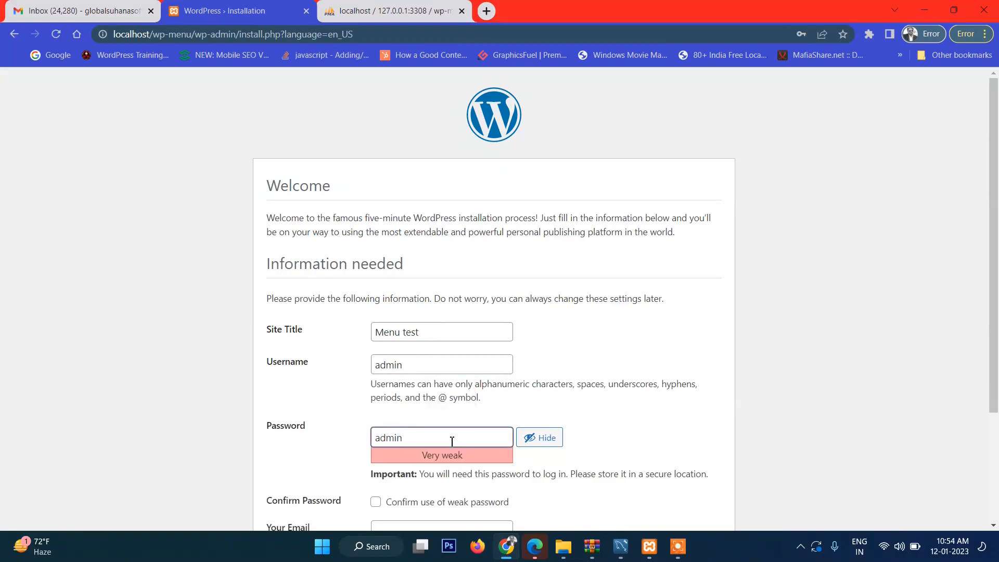
scroll(451, 422, "down", 3)
left_click(375, 372)
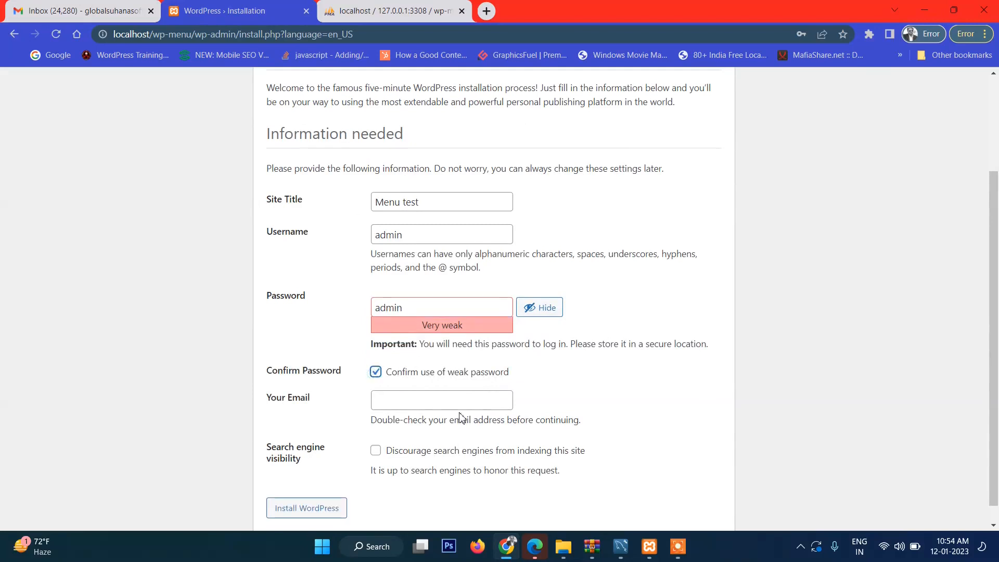
scroll(474, 394, "down", 1)
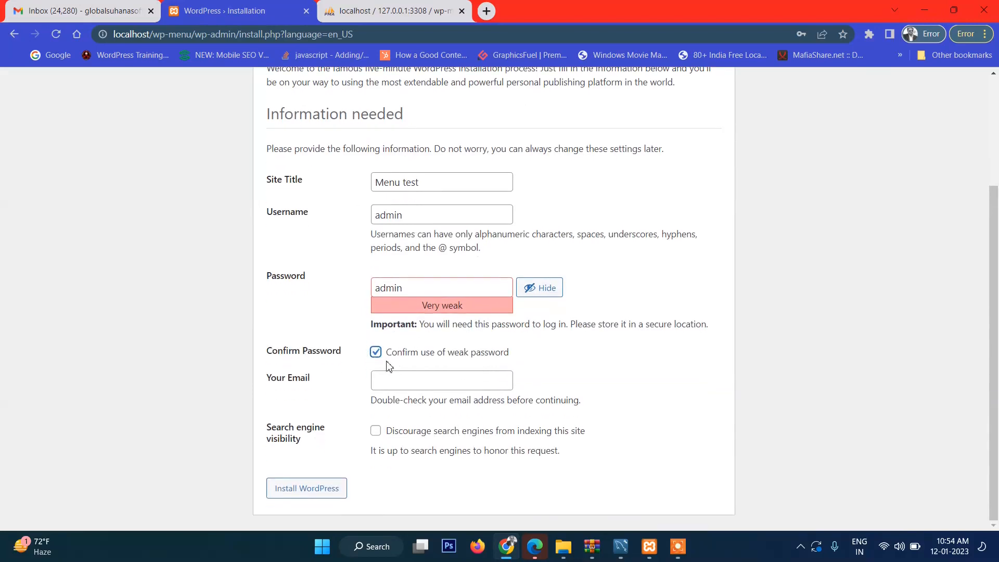
Step: Fill in the administrator's e-mail from autofill, install WordPress, and proceed to the login page
left_click(436, 389)
left_click(453, 407)
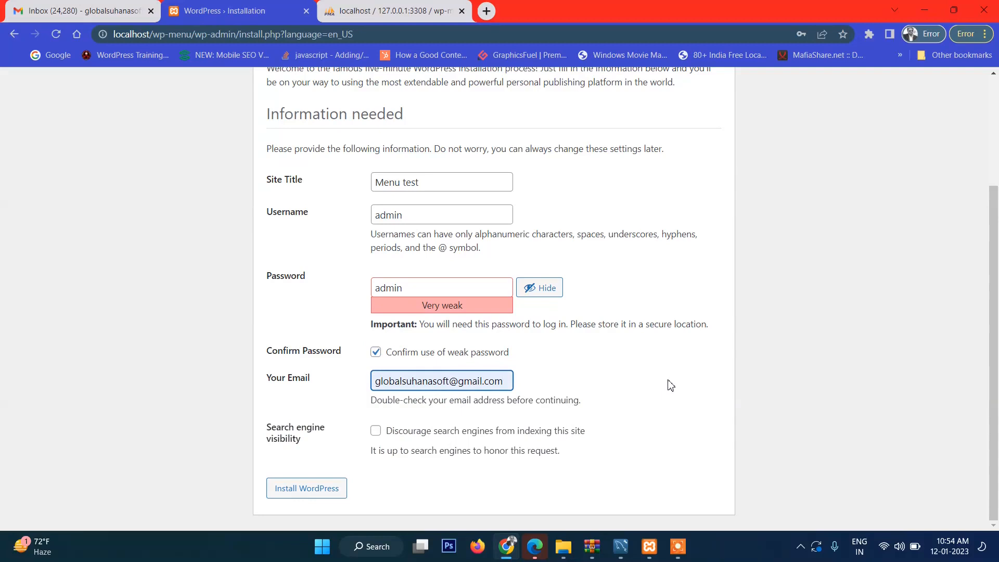
left_click(320, 494)
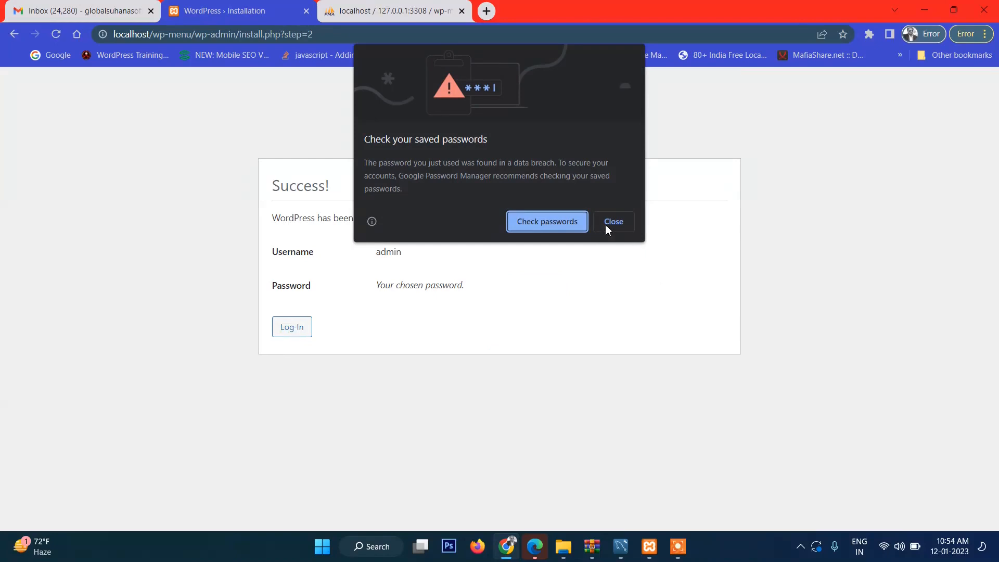
left_click(608, 227)
left_click(303, 334)
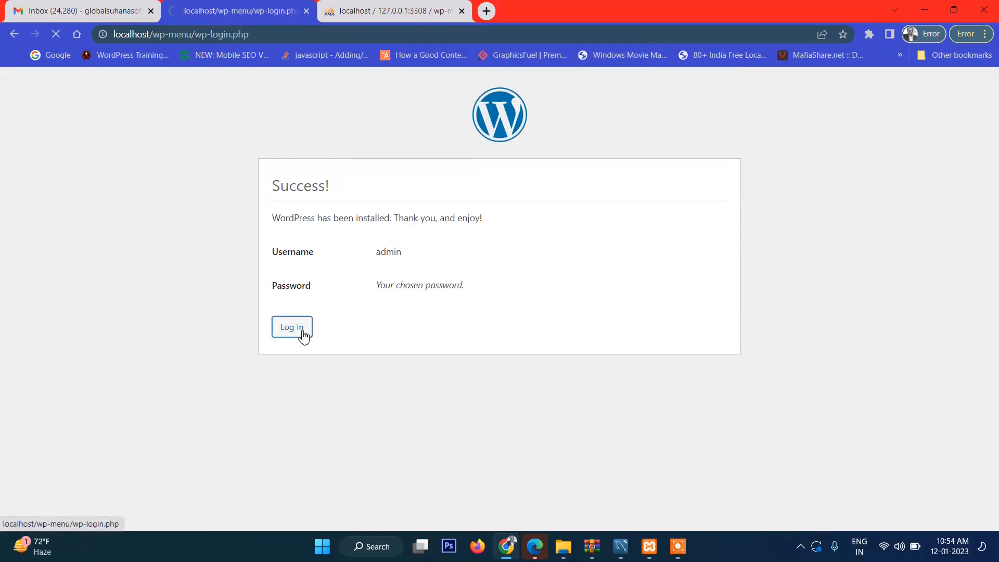
Step: Log in to the new Menu test site with the autofilled credentials and dismiss Chrome's password warning
left_click(504, 227)
left_click(551, 323)
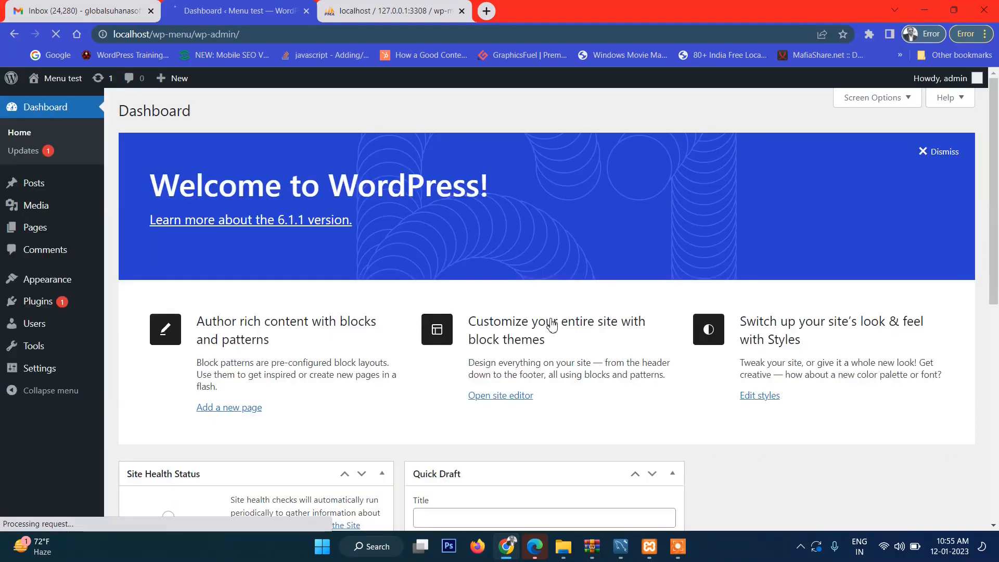
left_click(614, 218)
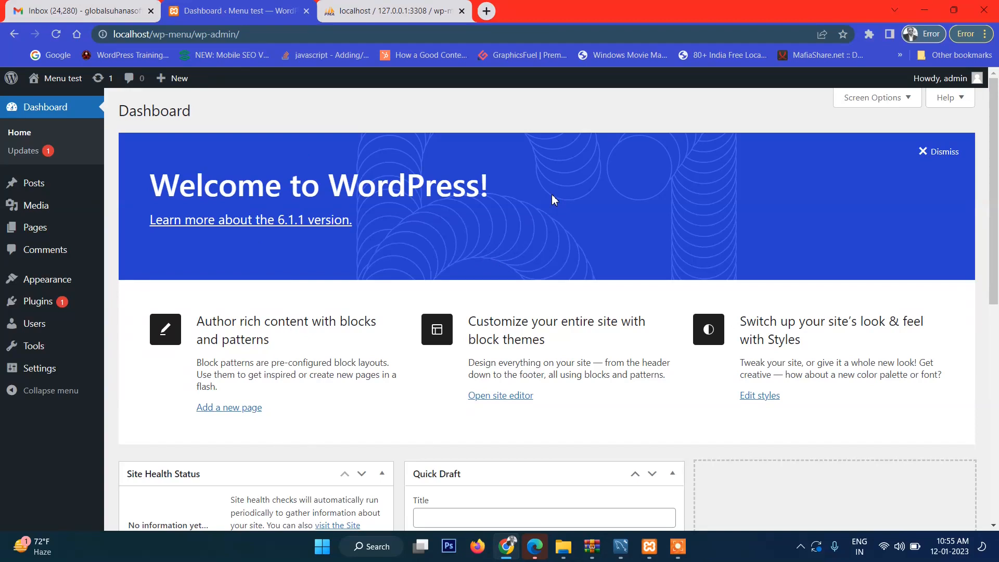
mouse_move(57, 286)
Step: Open Appearance > Themes and look over the Twenty Twenty-Three, Twenty-One and Twenty-Two theme cards
left_click(130, 286)
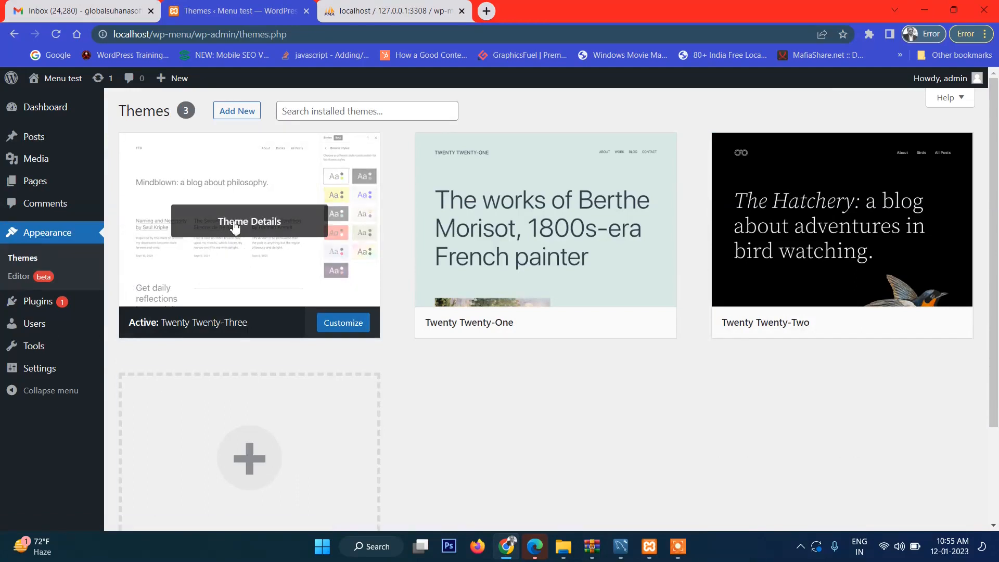
mouse_move(533, 215)
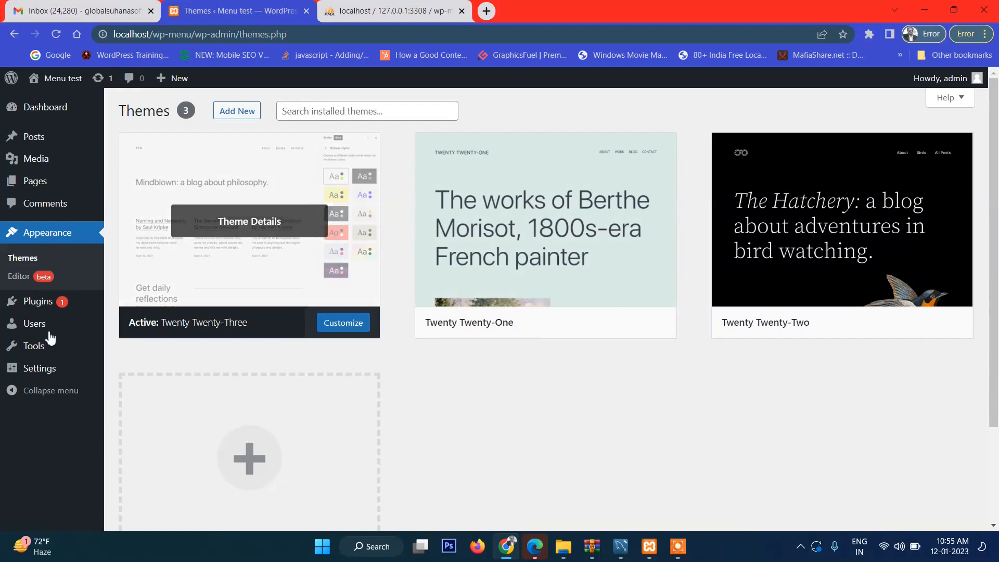
mouse_move(817, 228)
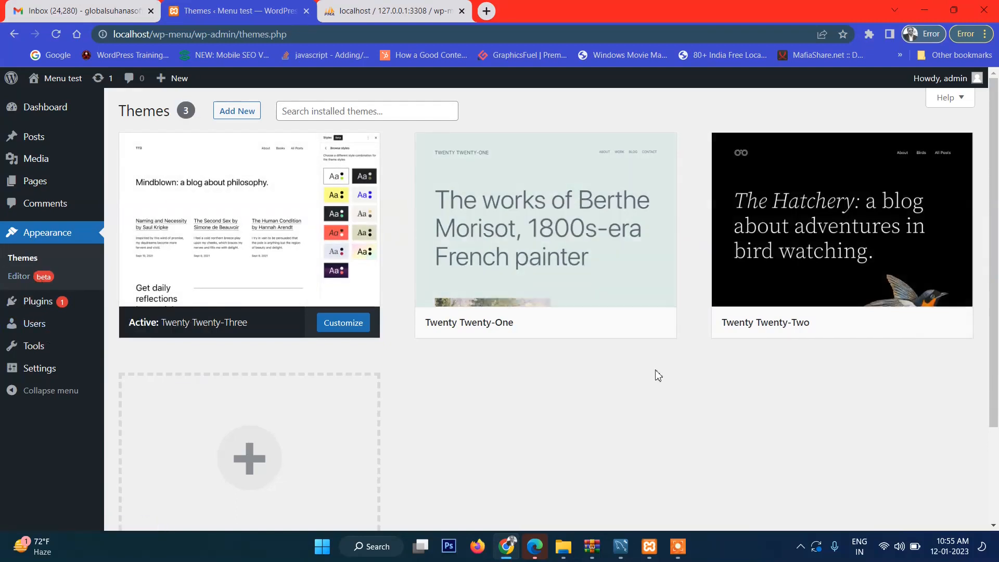
mouse_move(853, 225)
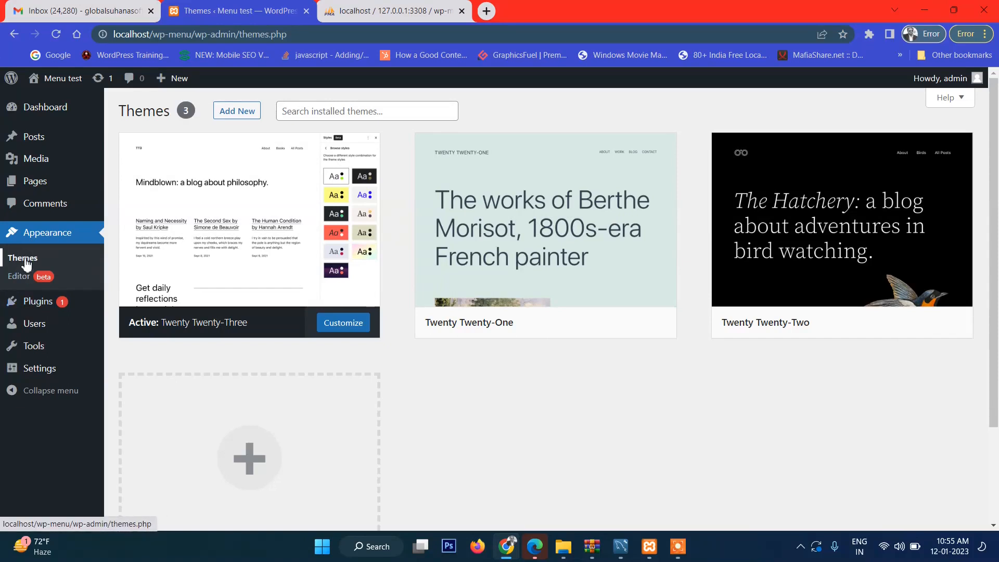
mouse_move(804, 267)
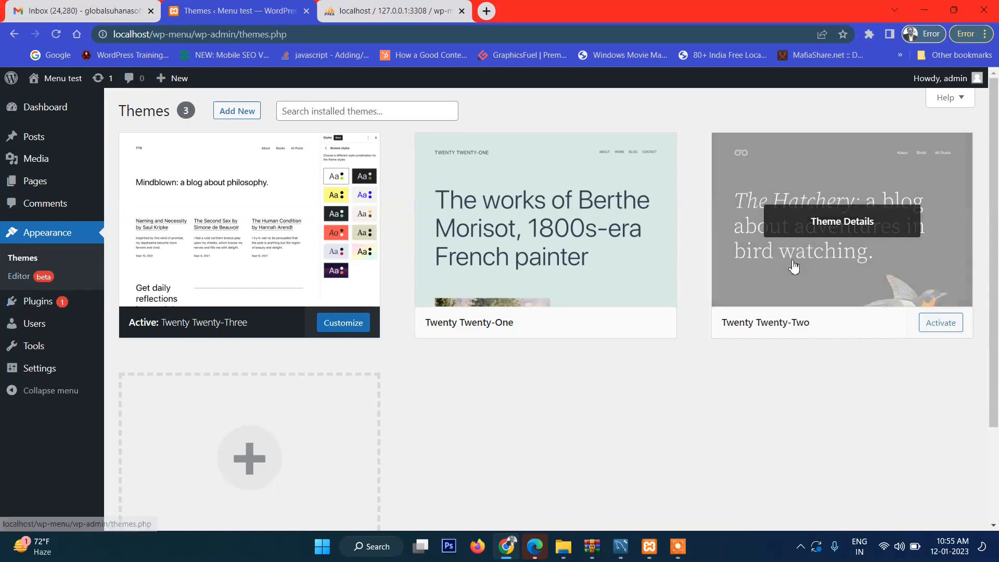
Step: Try Twenty Twenty-Two from its details view, then activate Twenty Twenty-One instead
left_click(800, 193)
scroll(806, 291, "down", 2)
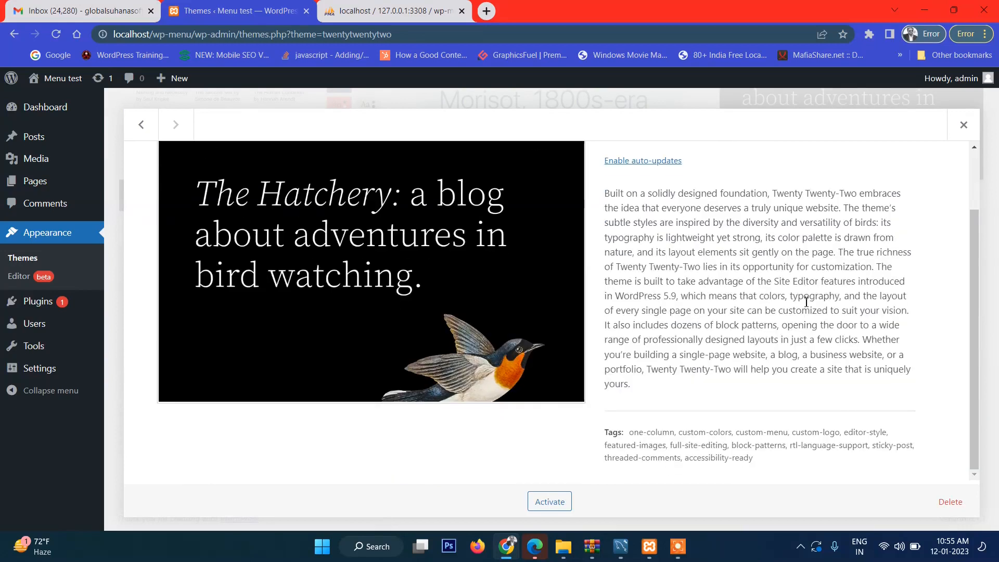
left_click(555, 505)
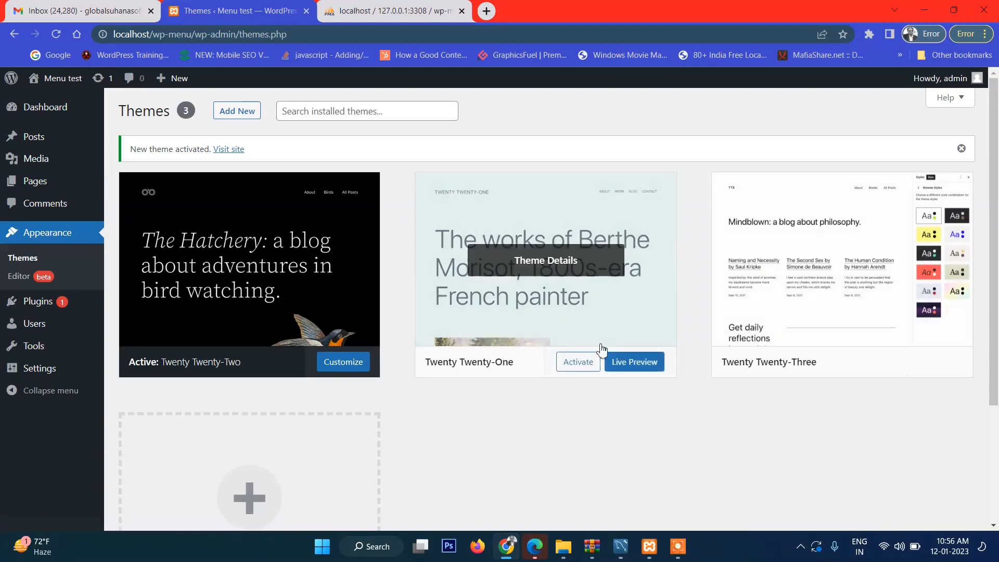
left_click(572, 367)
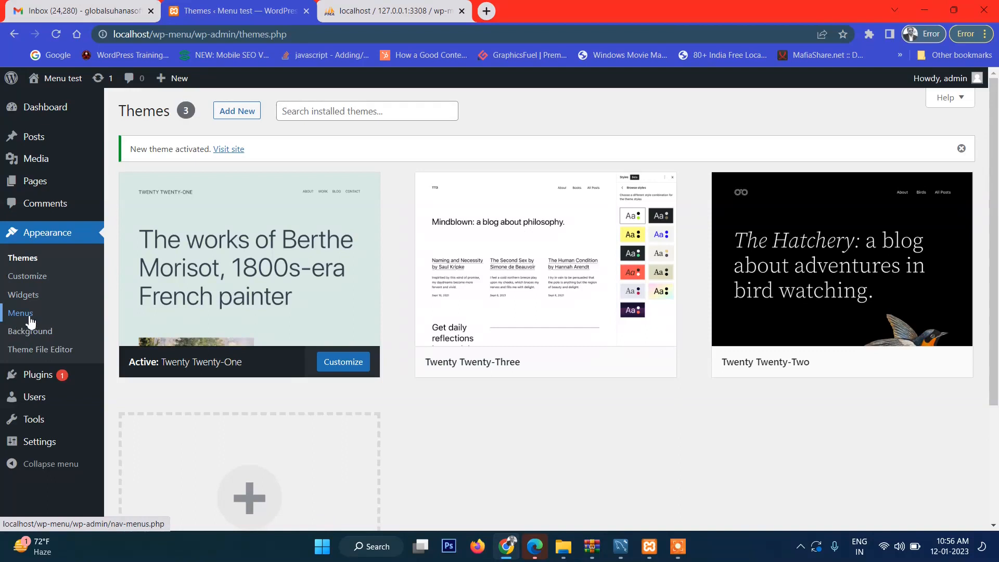
mouse_move(531, 273)
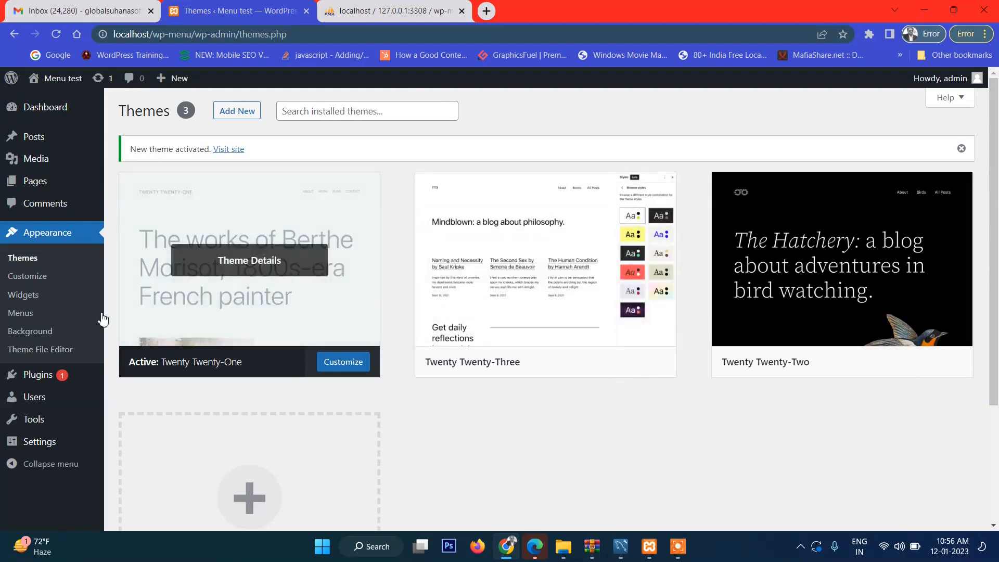
Step: Create a new menu named Main Menu
left_click(26, 314)
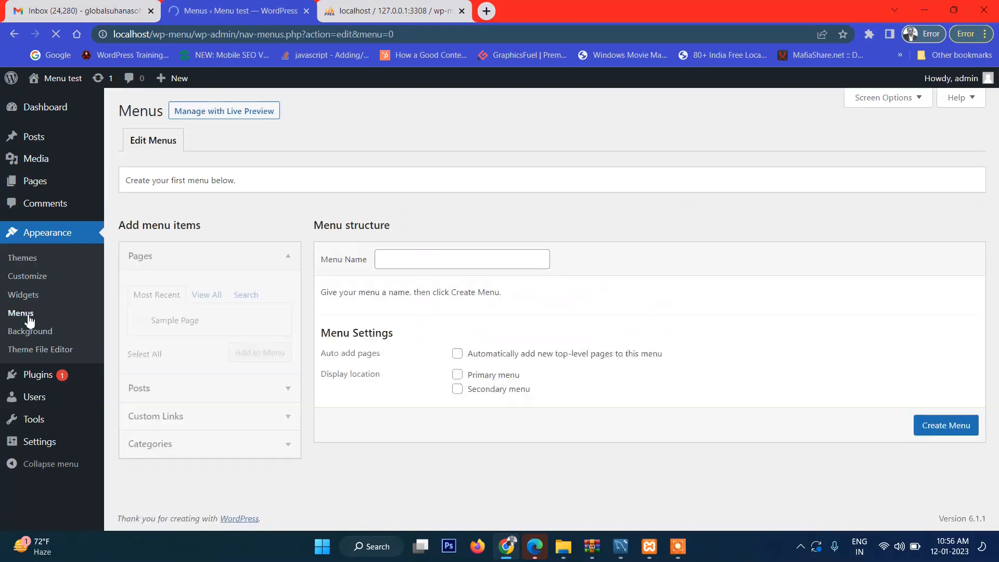
left_click(413, 250)
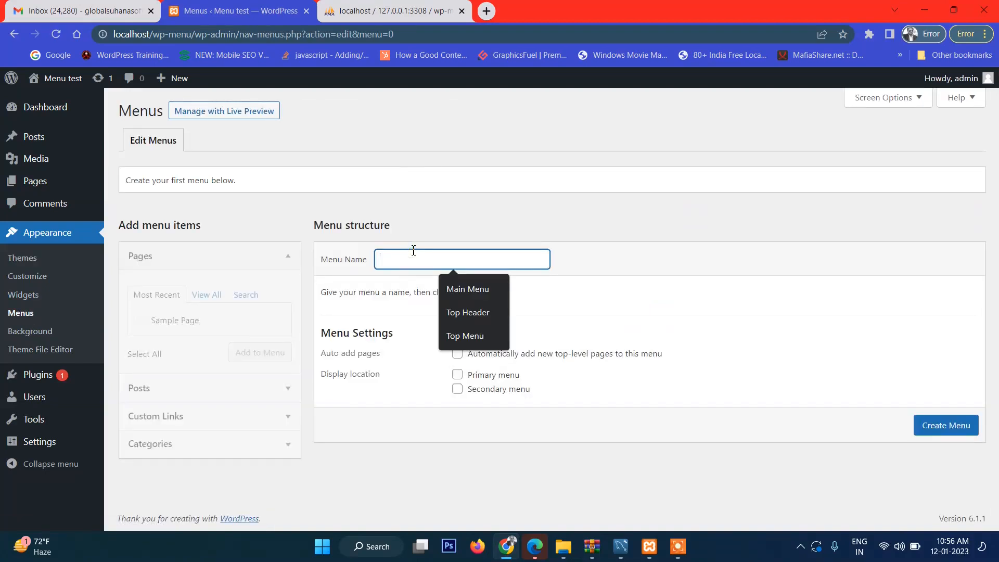
left_click(460, 288)
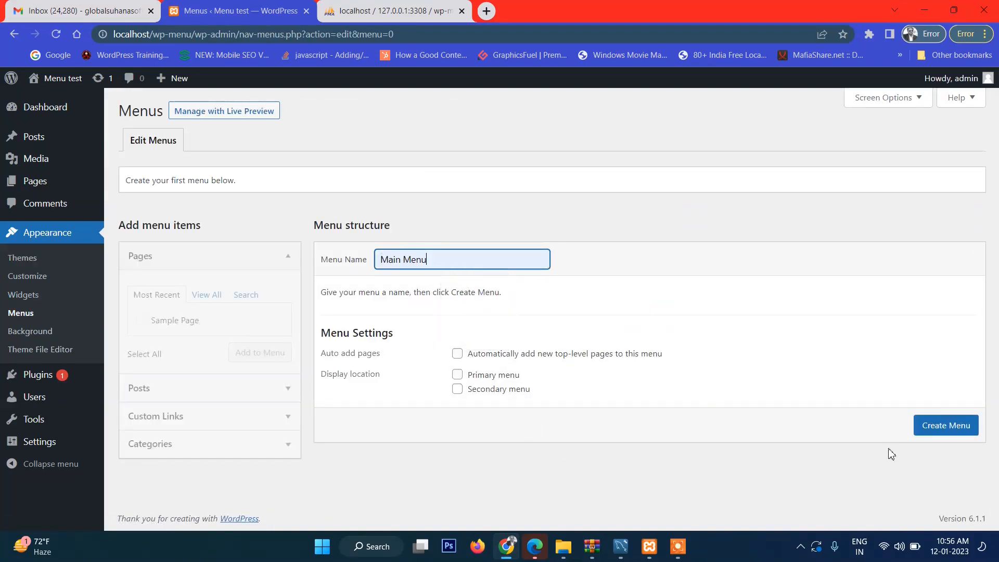
left_click(940, 430)
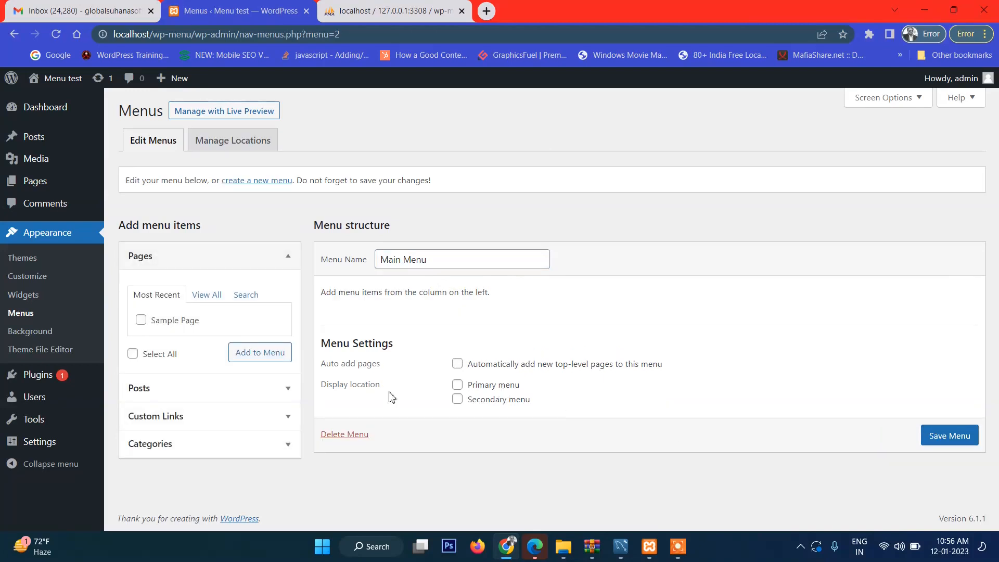
Step: Add Sample Page to Main Menu, save it, and return to the Themes list
left_click(141, 320)
left_click(262, 354)
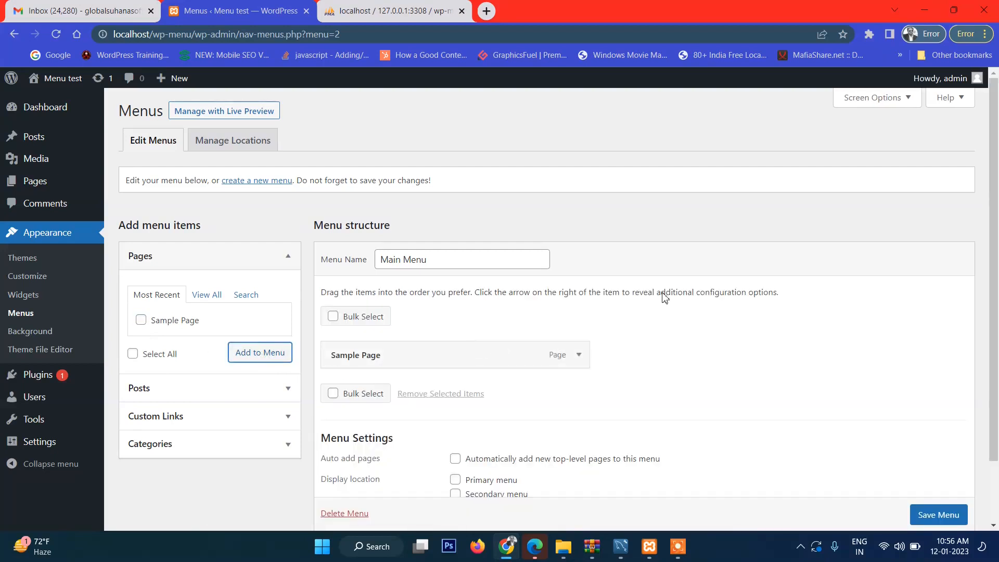
left_click(935, 517)
scroll(931, 512, "down", 1)
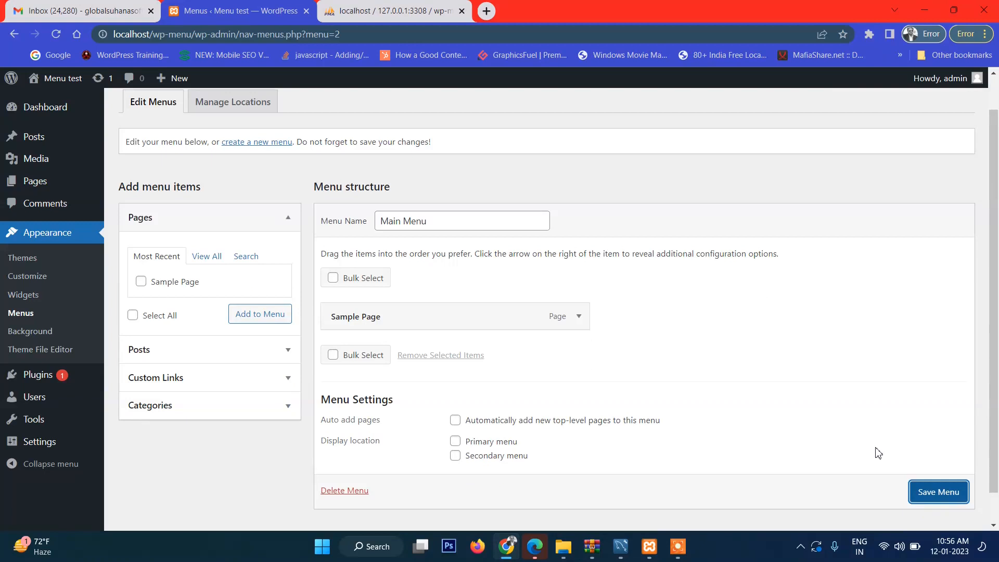
left_click(940, 489)
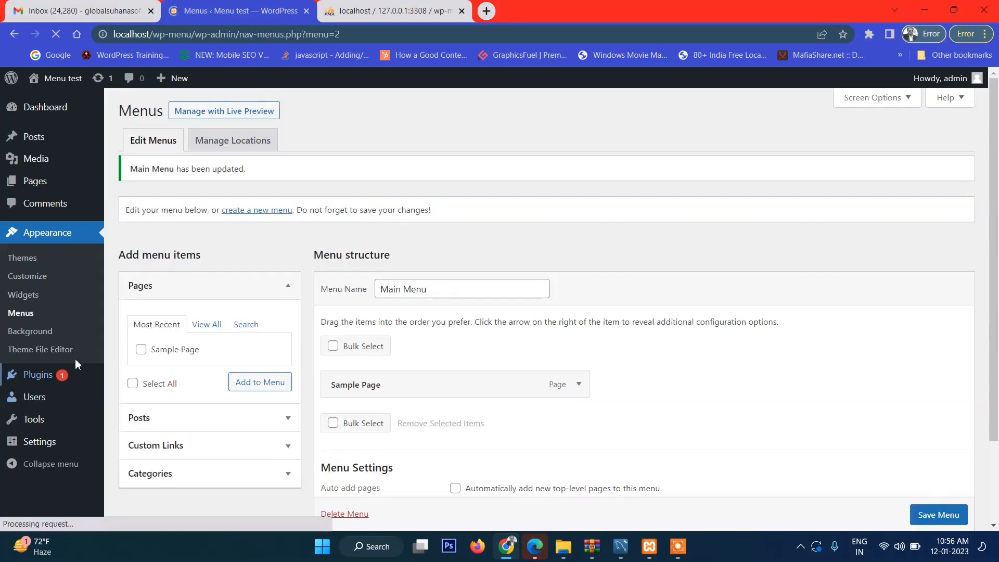
left_click(34, 259)
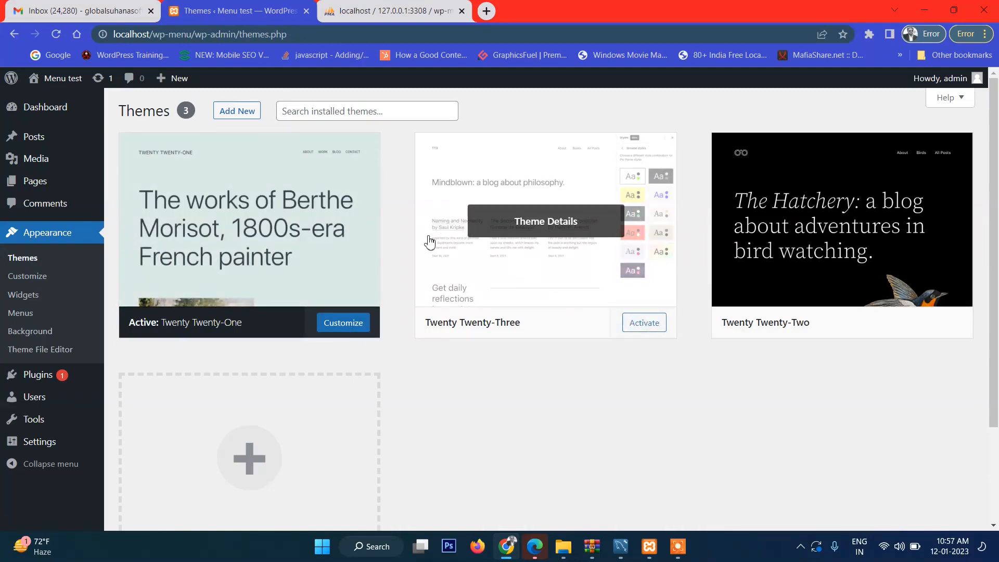
Step: Activate the Twenty Twenty-Three theme from the Themes page
left_click(623, 244)
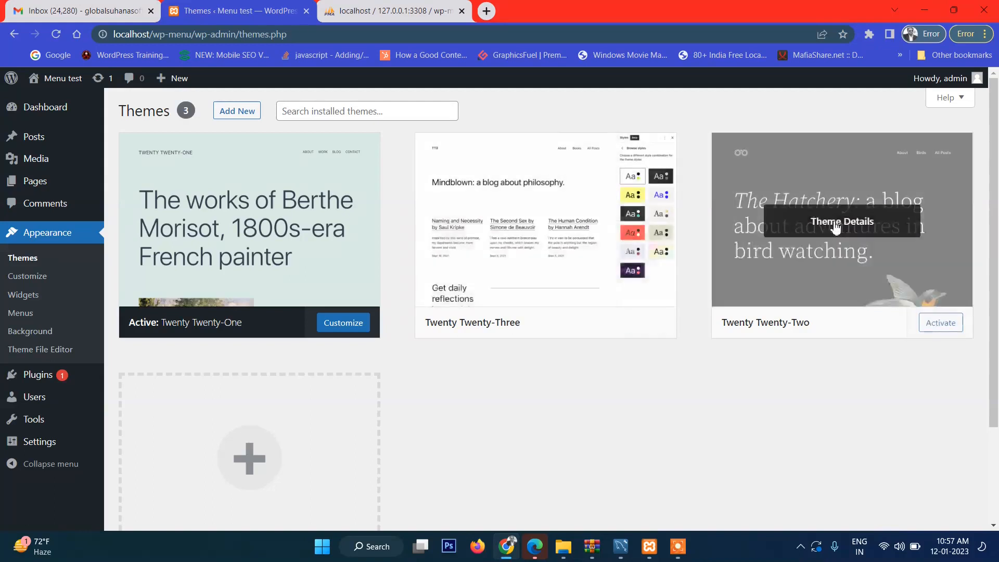
left_click(640, 325)
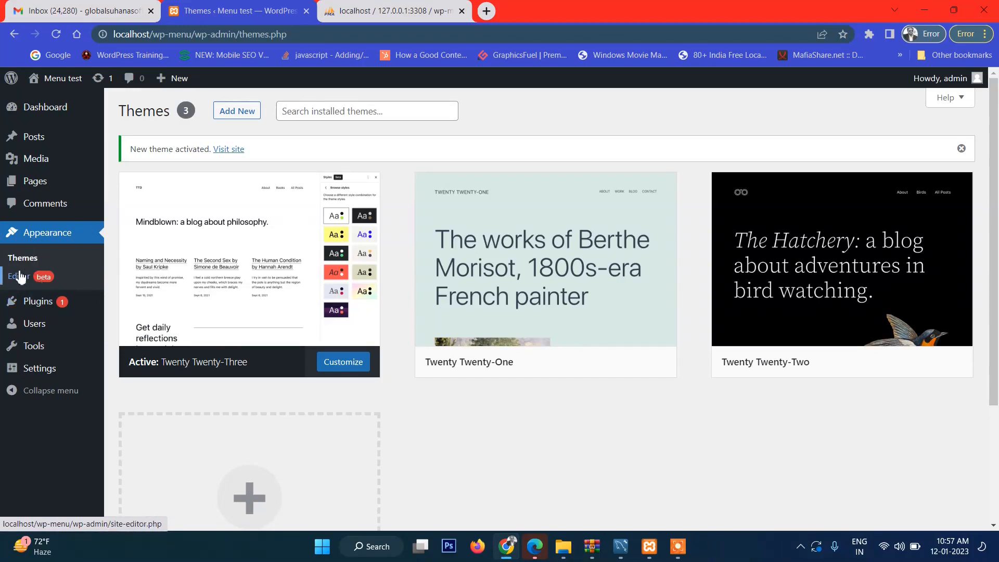
Step: Launch Sublime Text and start saving its new empty file
mouse_move(586, 341)
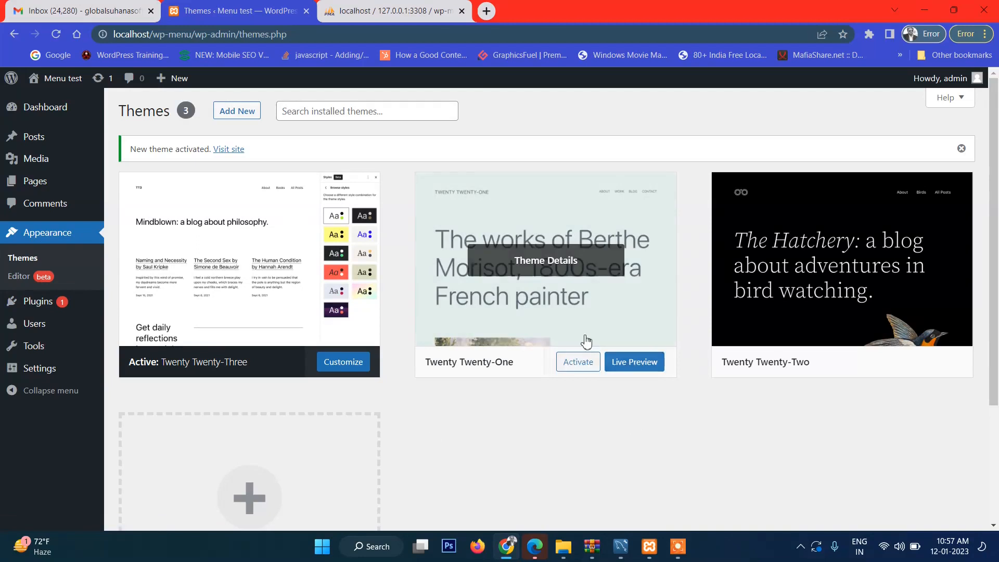
key("super")
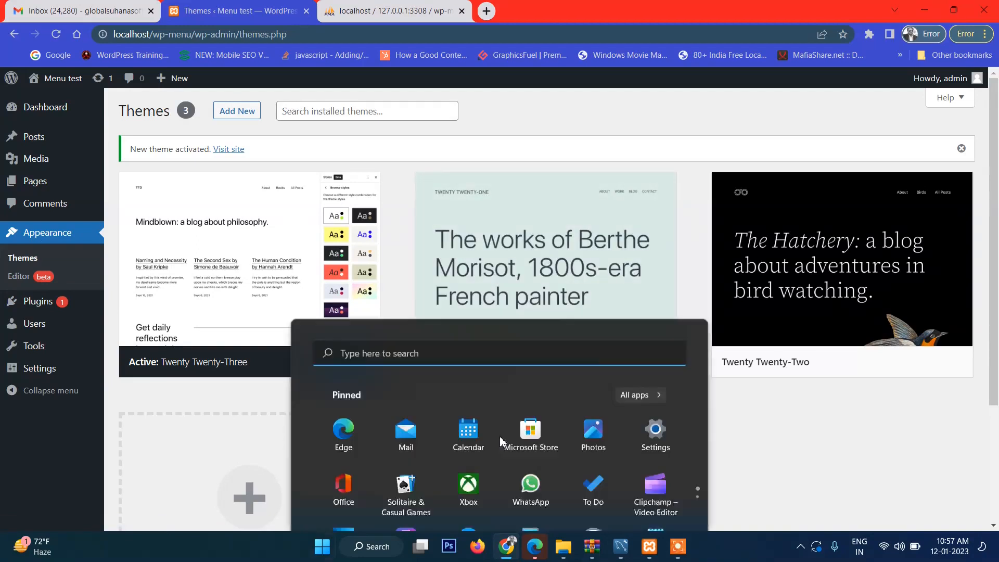
type("sublime")
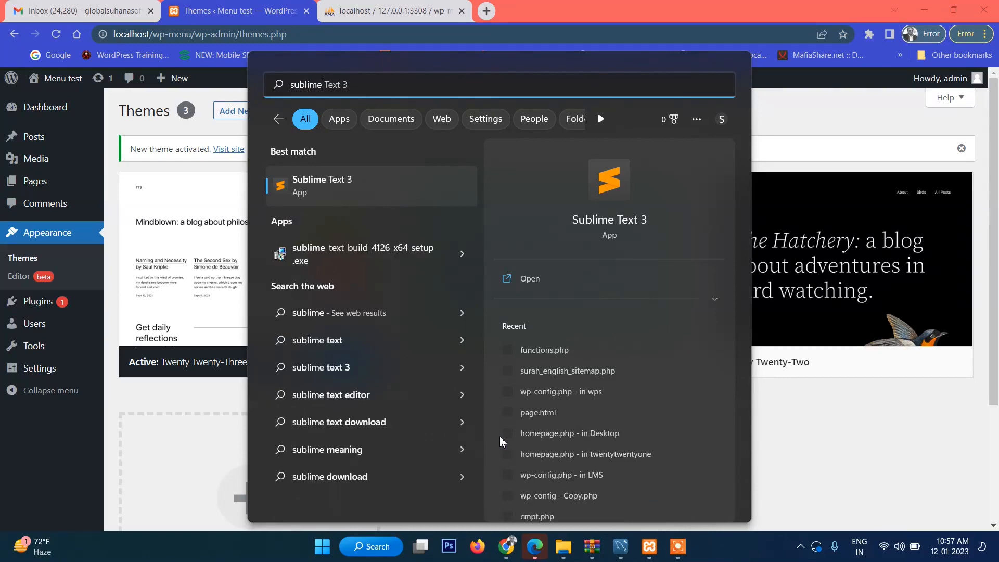
key("Return")
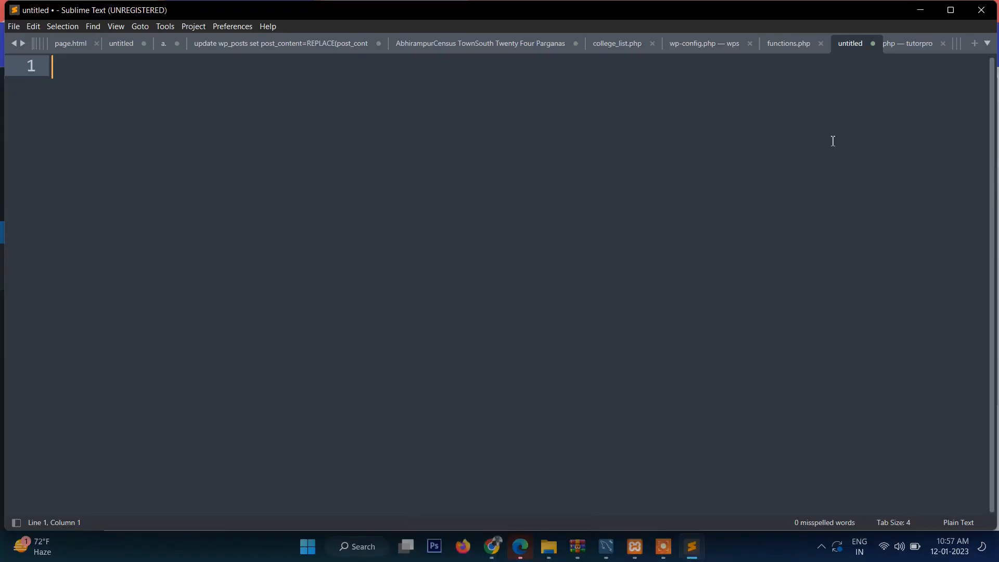
left_click(505, 269)
key("ctrl+s")
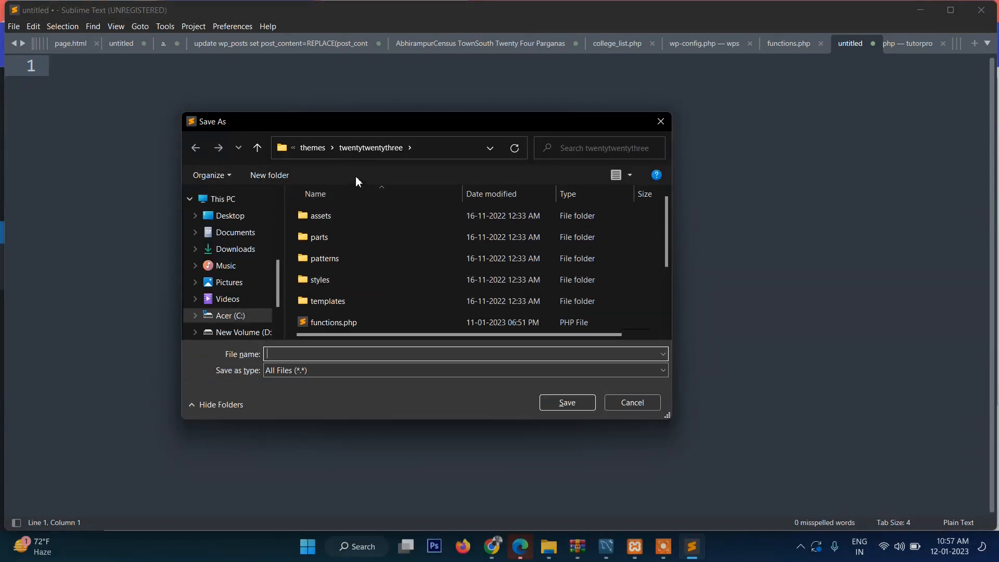
Step: Open the twentytwentythree folder under the wp-elementor site's themes
left_click(307, 148)
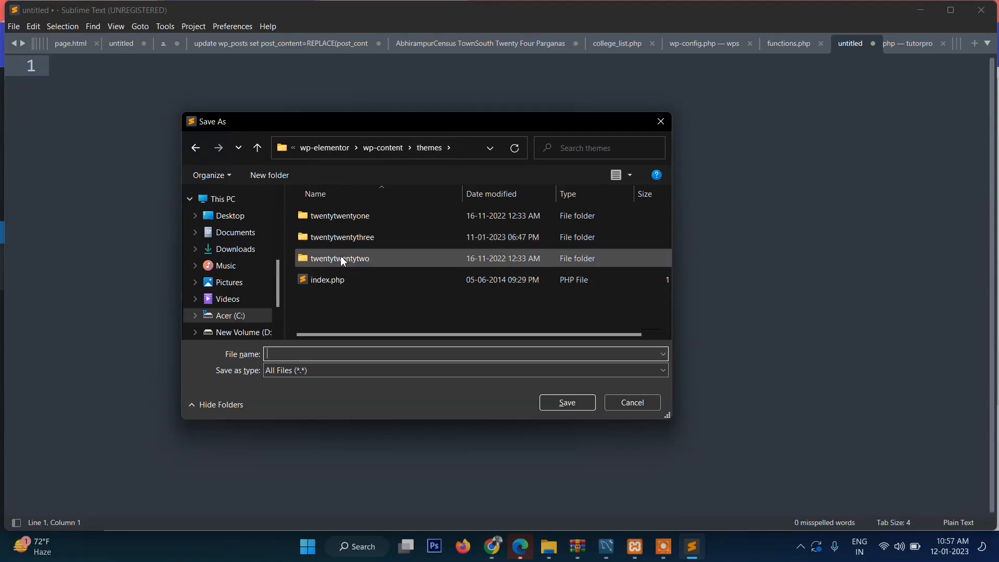
double_click(314, 238)
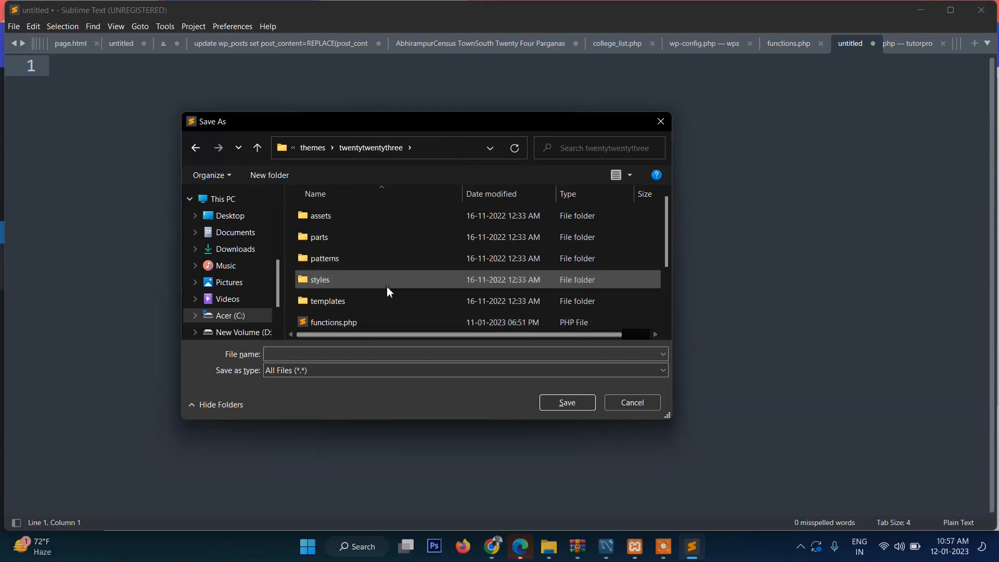
scroll(386, 286, "down", 2)
left_click(321, 358)
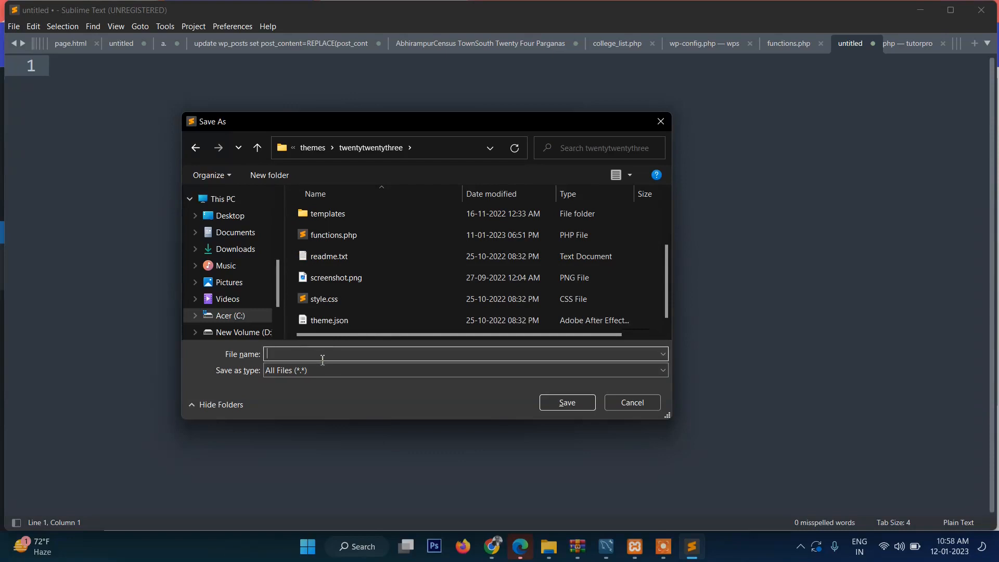
Step: Navigate to htdocs > wp-menu > wp-content > themes > twentytwentythree instead
left_click(309, 150)
left_click(326, 149)
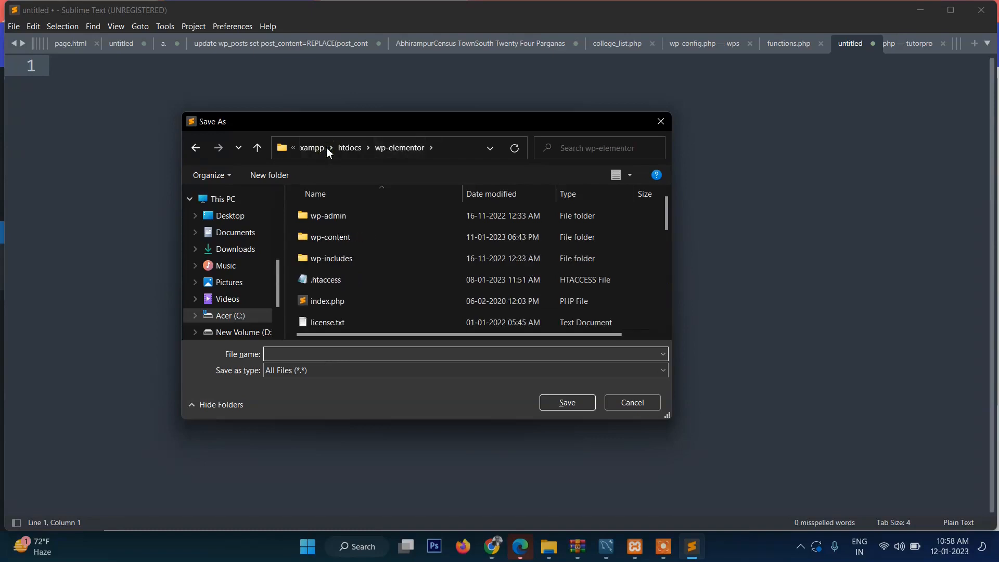
left_click(349, 147)
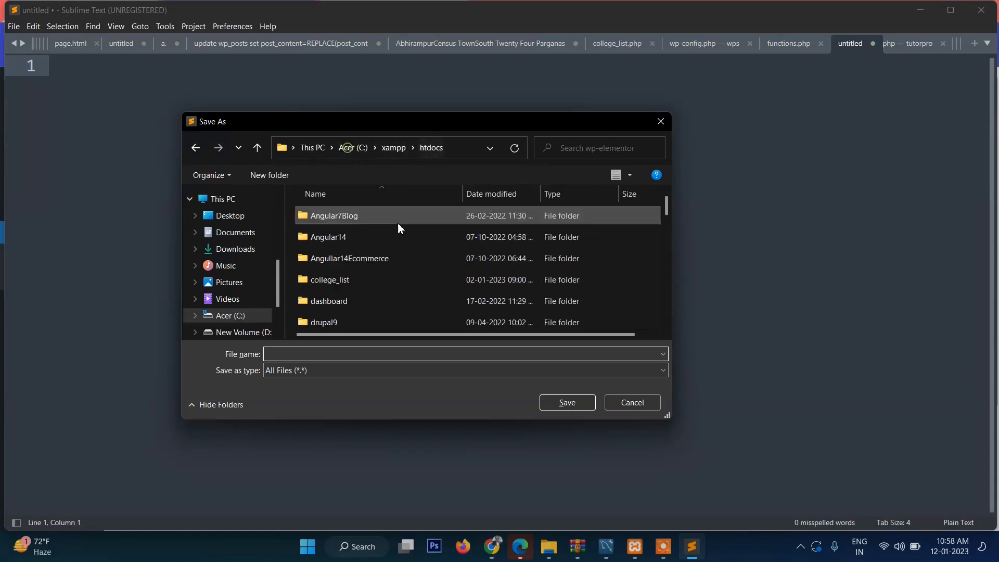
left_click(309, 284)
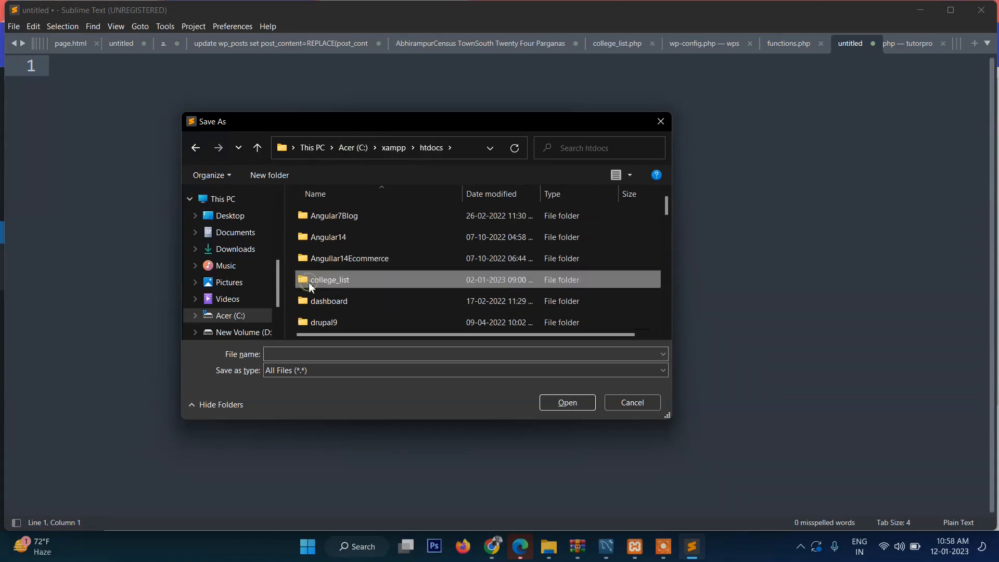
scroll(309, 285, "down", 10)
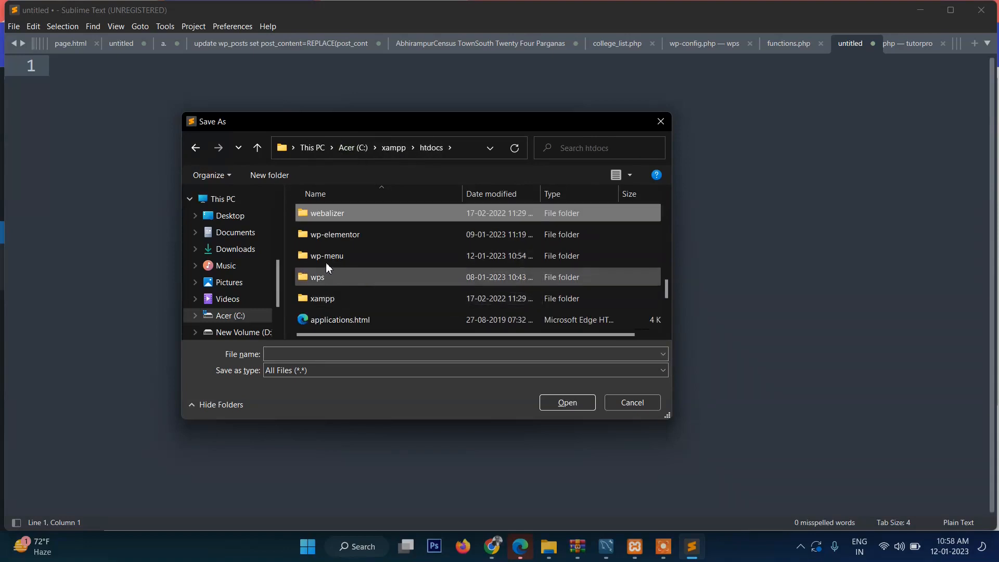
left_click(315, 262)
double_click(315, 260)
scroll(379, 291, "down", 6)
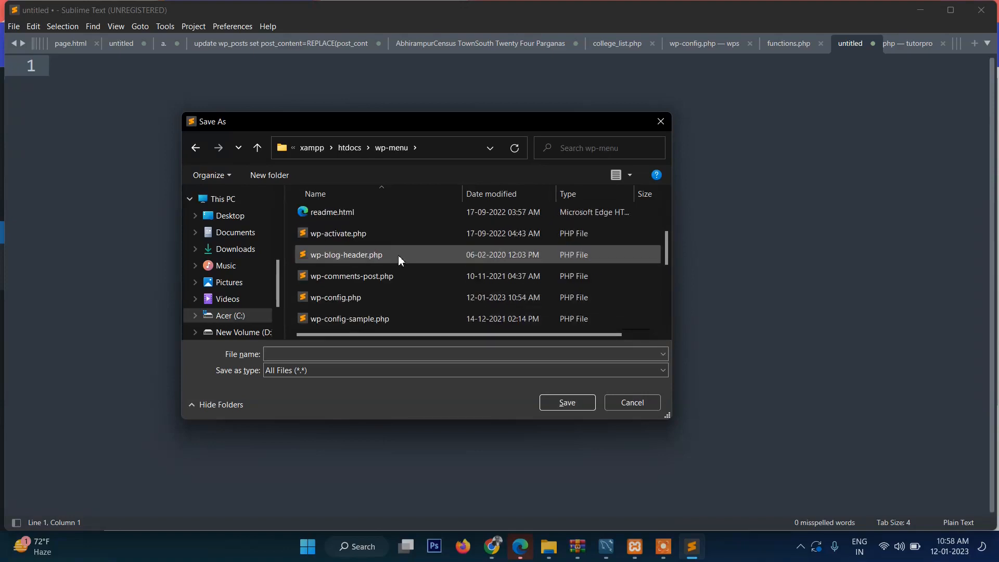
scroll(387, 295, "up", 5)
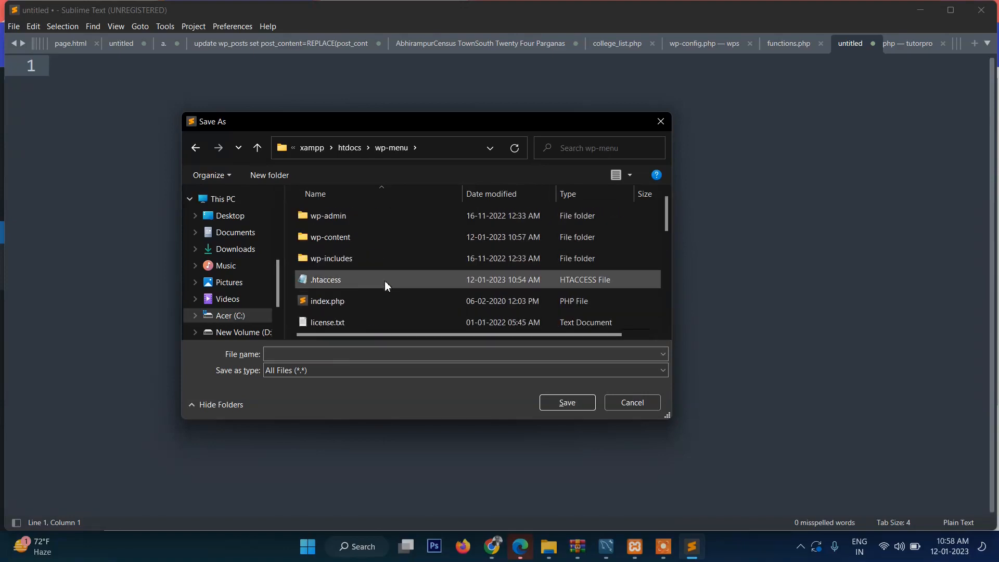
double_click(307, 238)
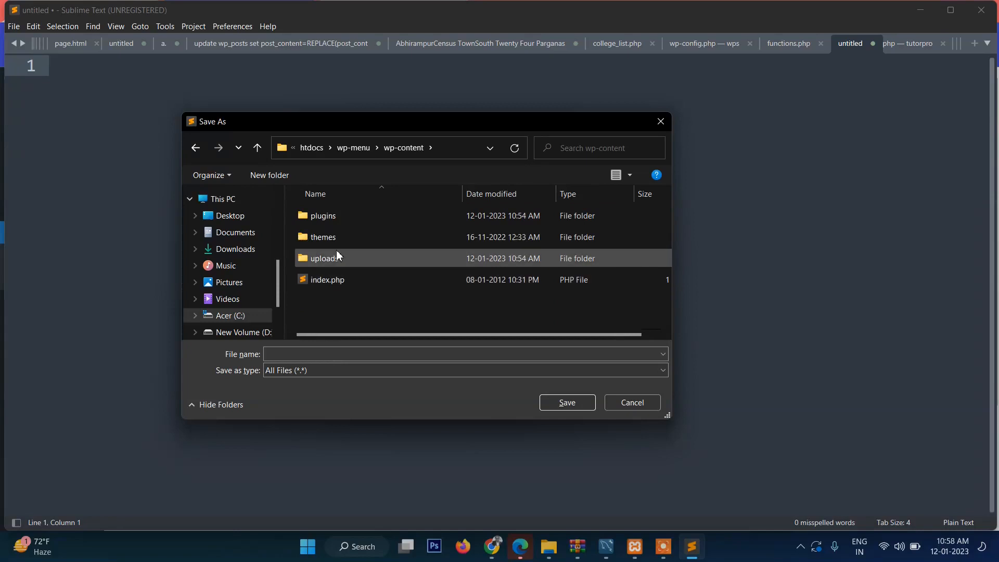
double_click(305, 241)
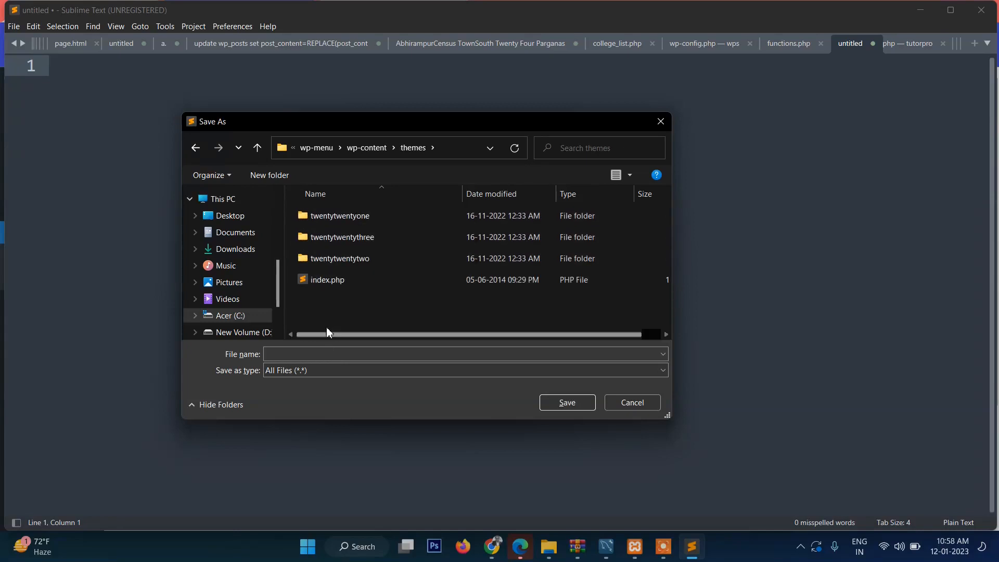
left_click(304, 243)
double_click(304, 242)
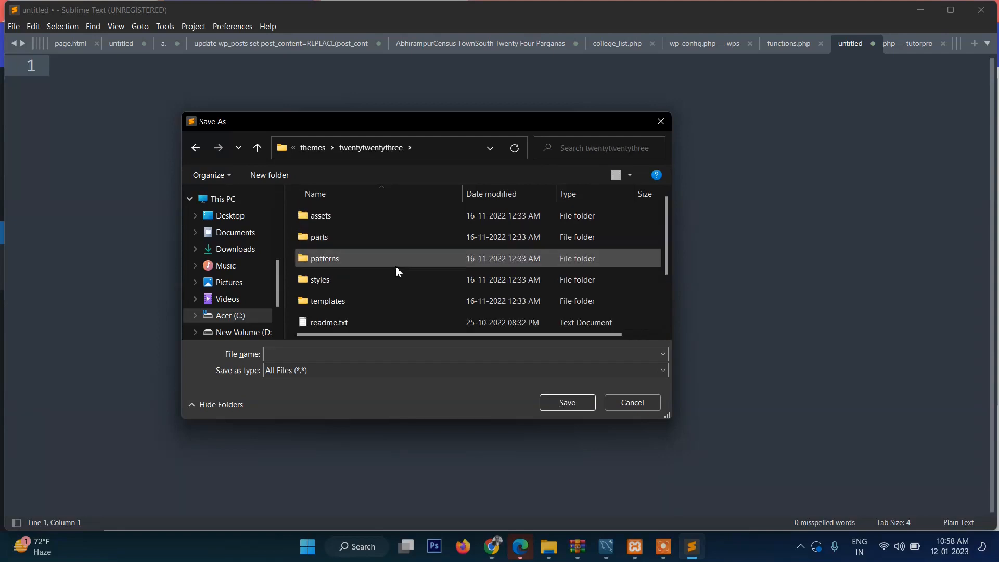
scroll(401, 268, "down", 1)
Step: Enter functions.php as the file name in the Save As dialog
left_click(316, 356)
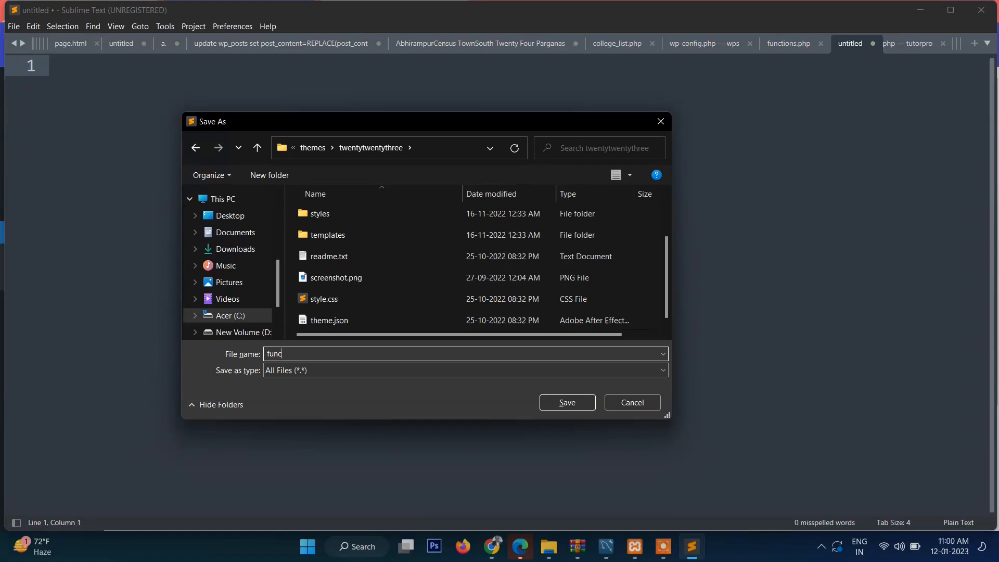
type("ions.php")
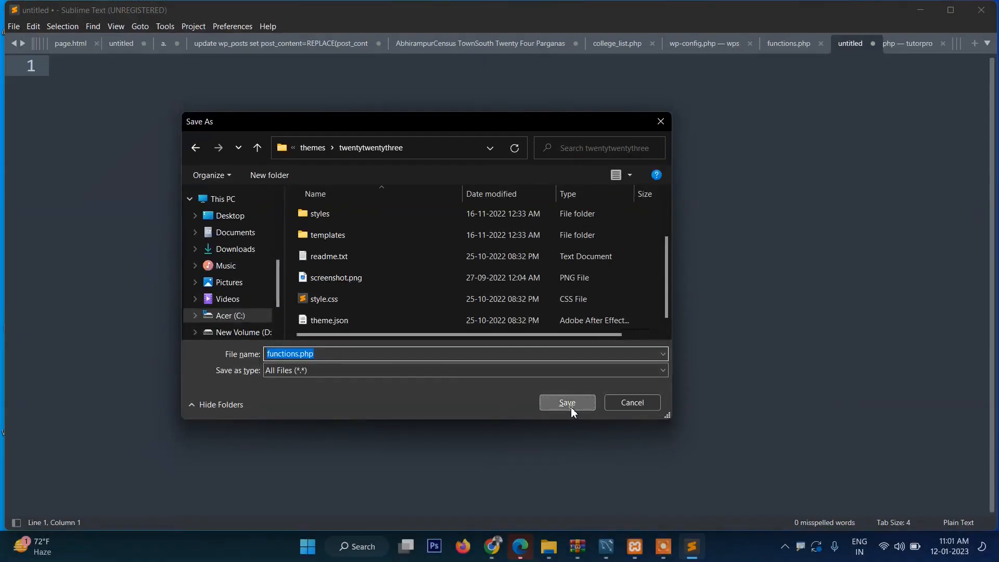
Step: Save functions.php containing opening <?php and closing ?> tags
left_click(891, 417)
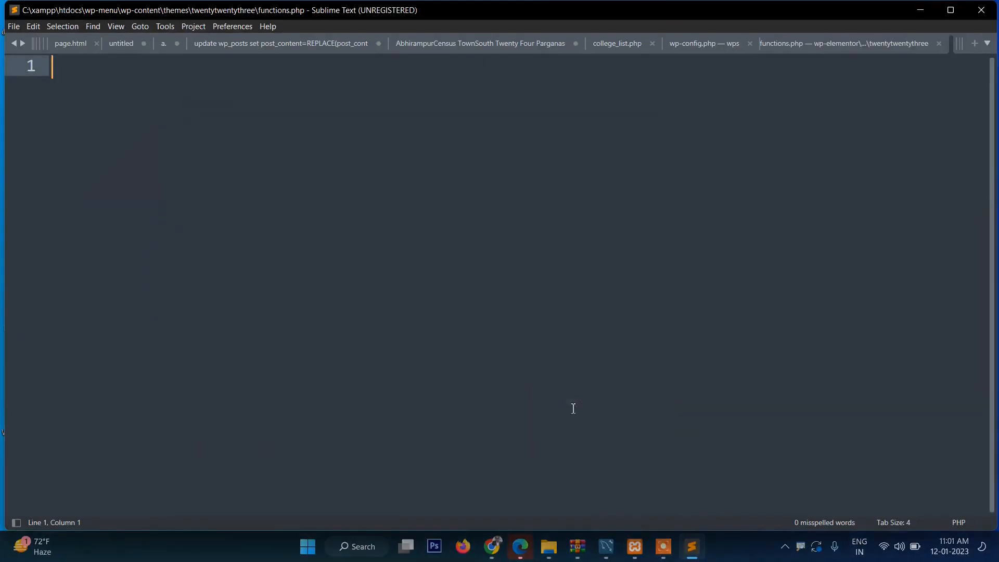
type("<?php")
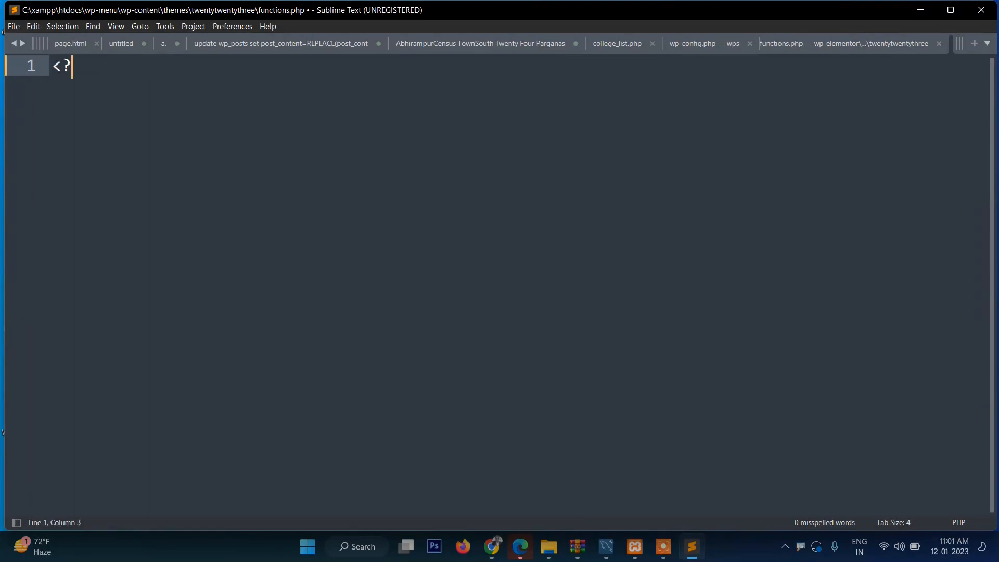
key("Return")
key("Return")
type("?>")
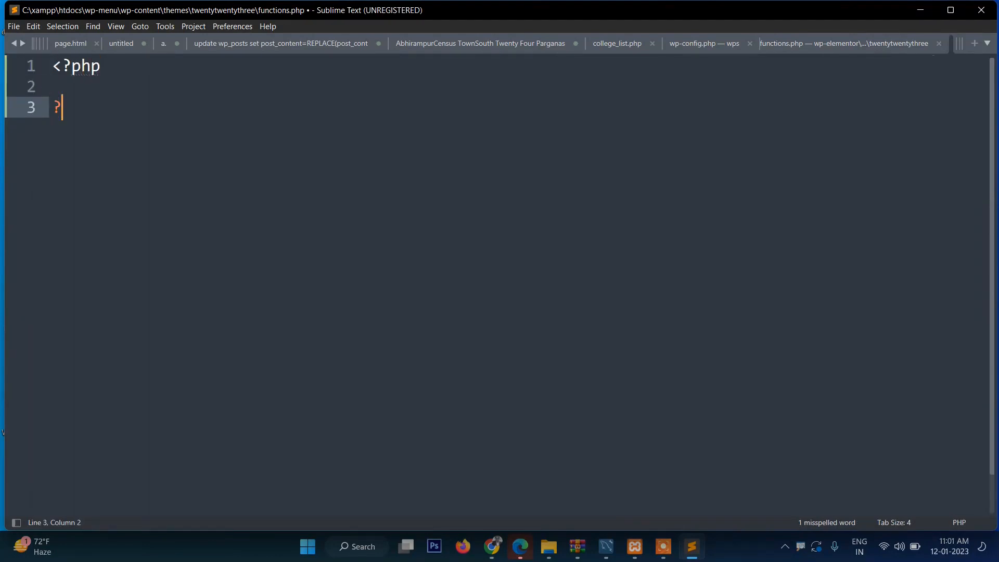
key("ctrl+s")
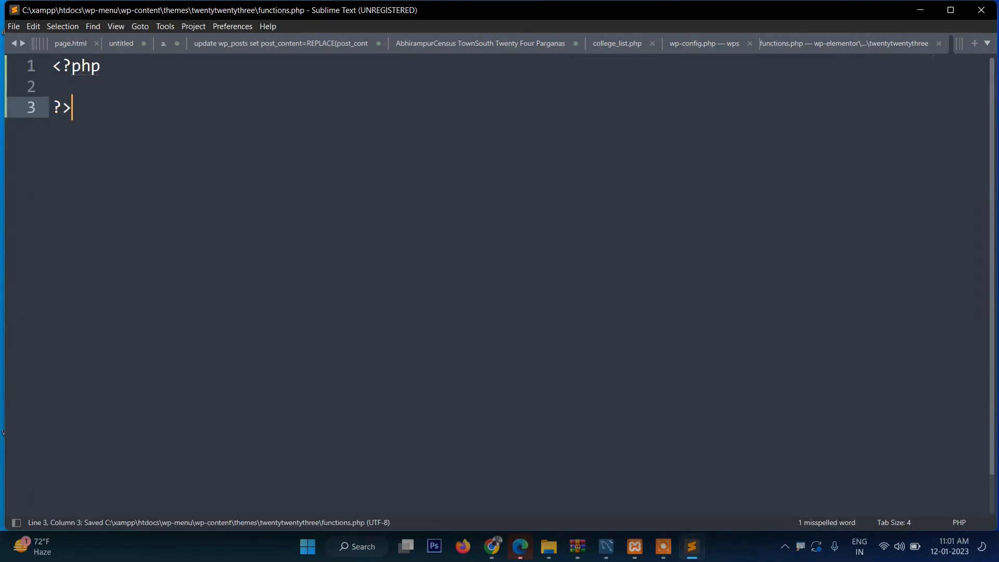
Step: Paste add_theme_support( 'menus' ); onto line 2 and save functions.php
left_click(103, 95)
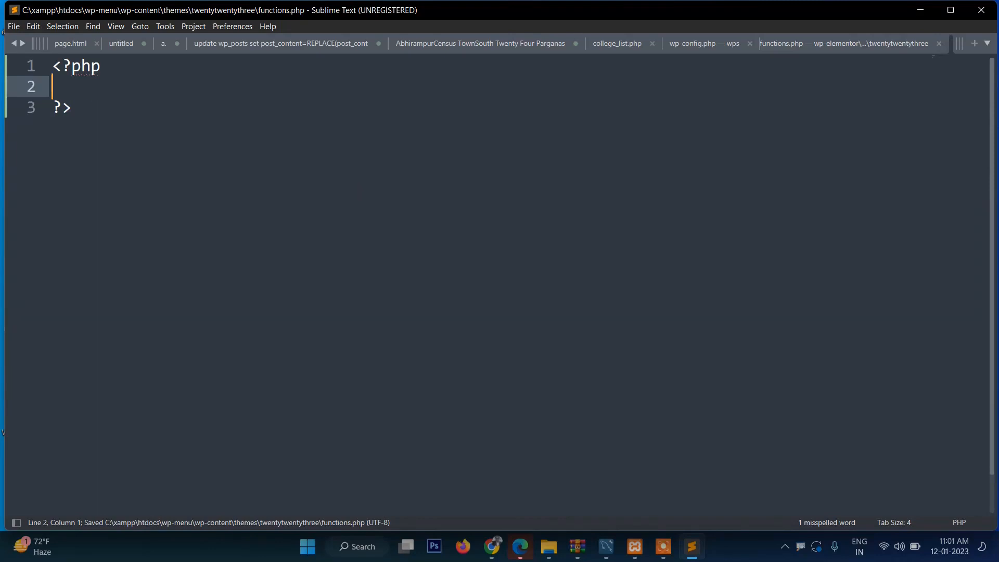
type("add_theme_support( 'menus' );")
left_click(330, 137)
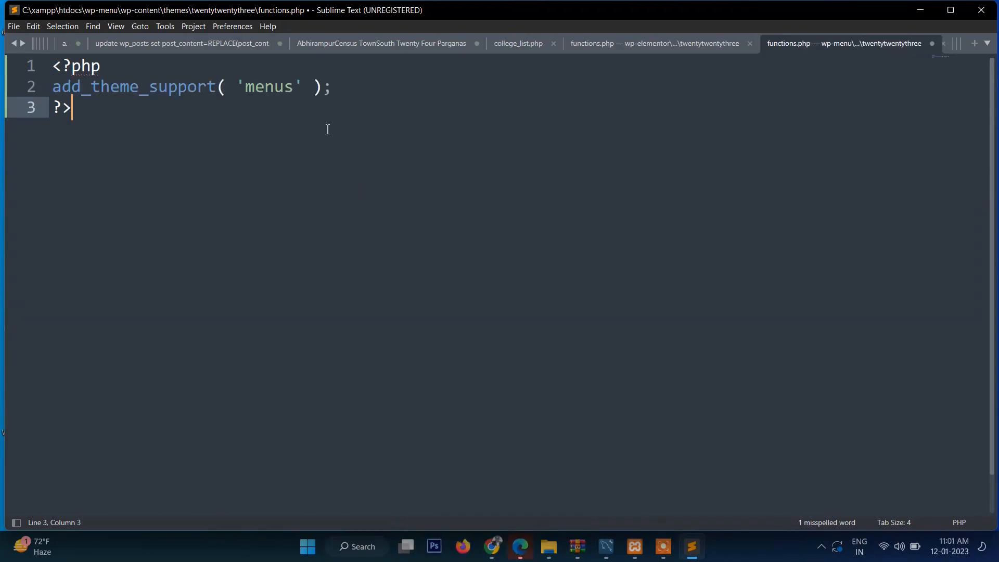
left_click(345, 92)
left_click(54, 93)
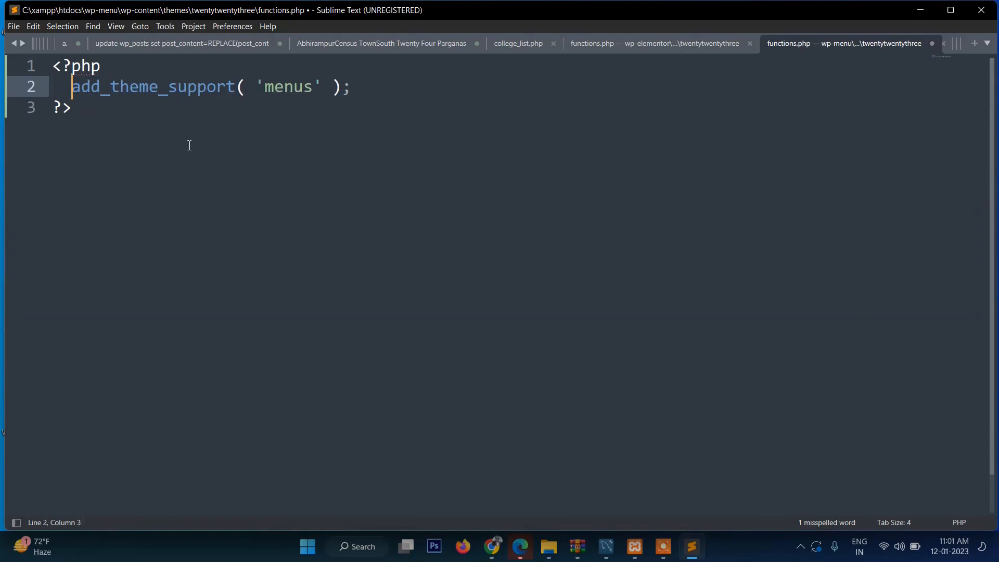
key("ctrl+s")
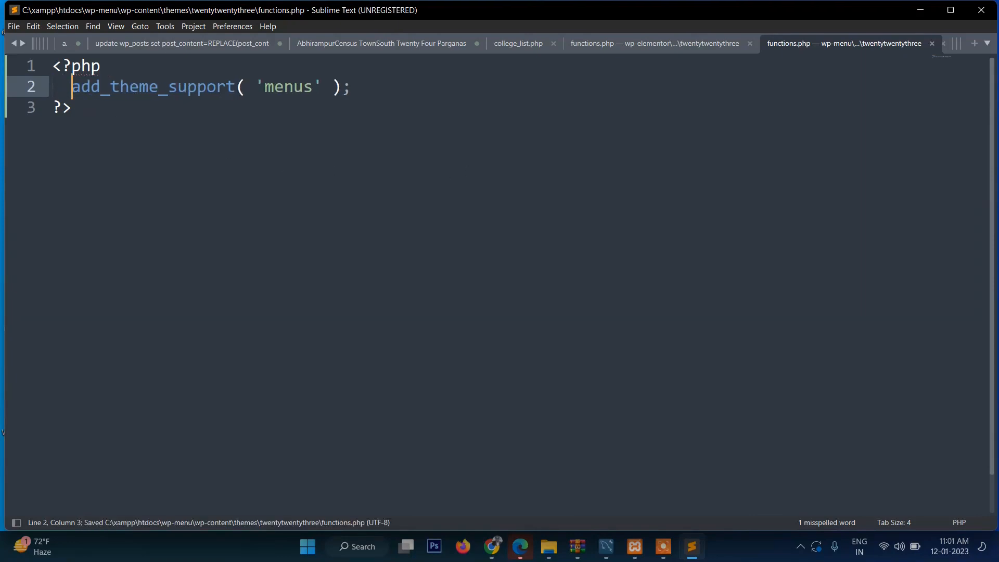
left_click(491, 546)
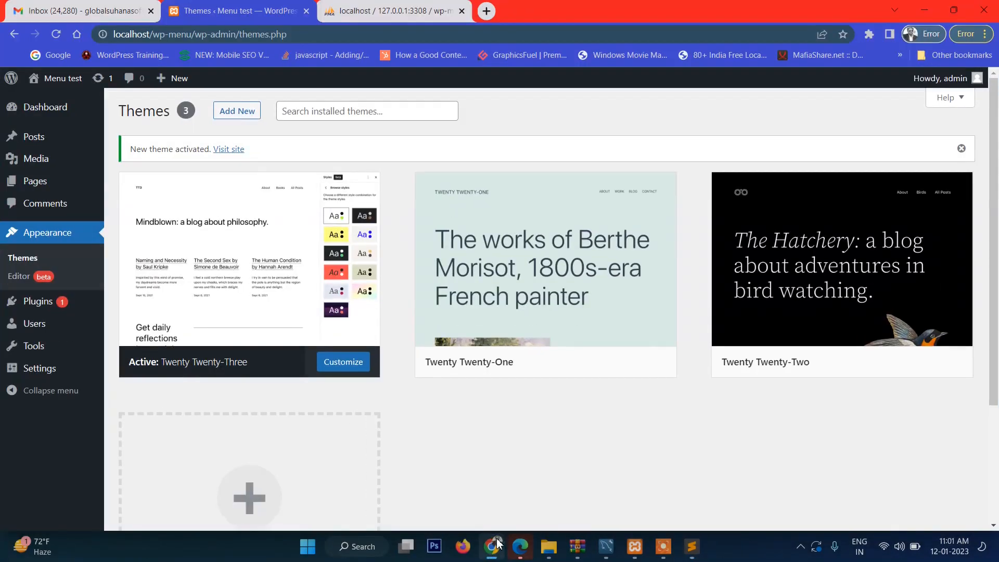
Step: Reload WordPress admin and reopen Appearance > Menus to confirm menu support is active
key("F5")
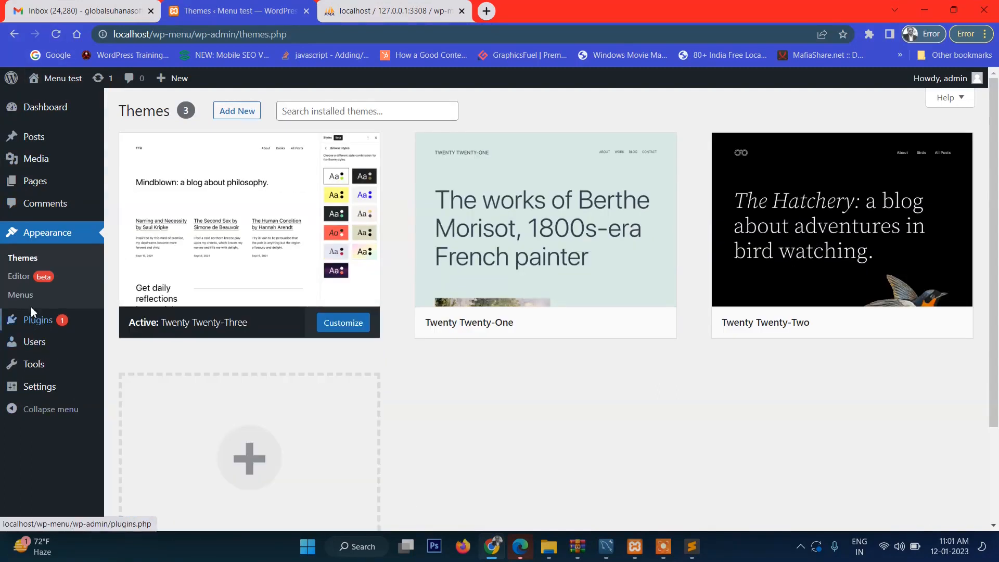
left_click(28, 297)
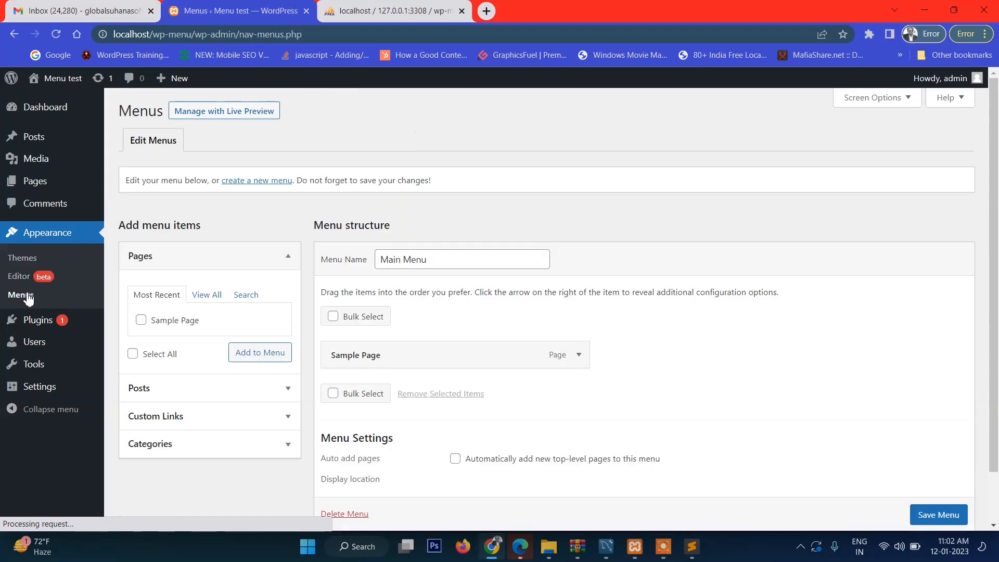
left_click(13, 295)
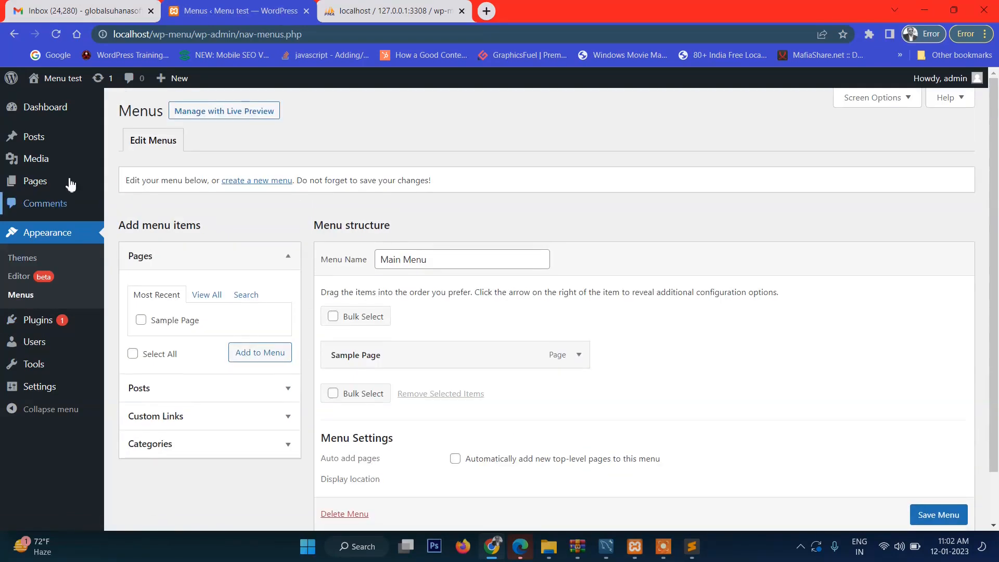
left_click(54, 111)
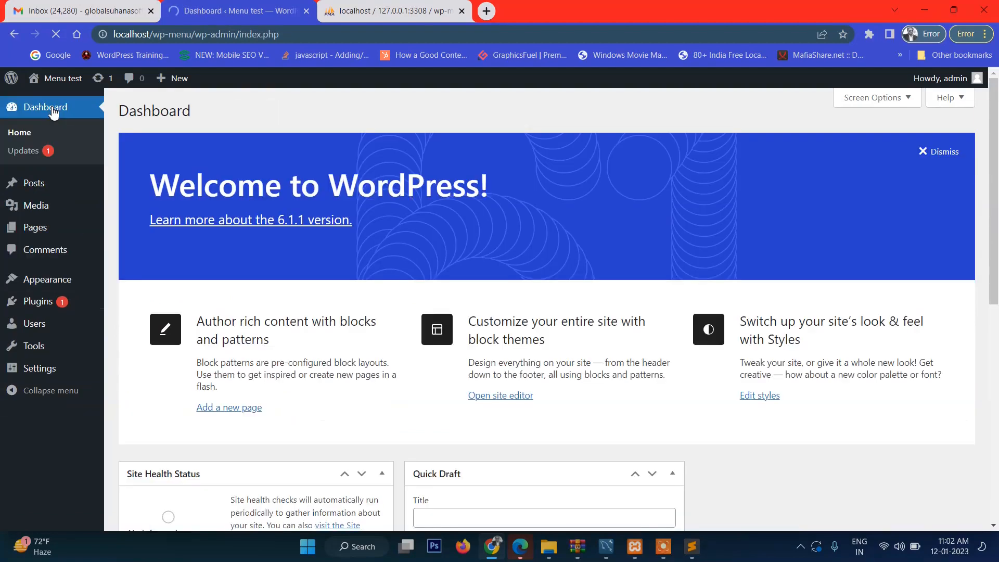
mouse_move(45, 283)
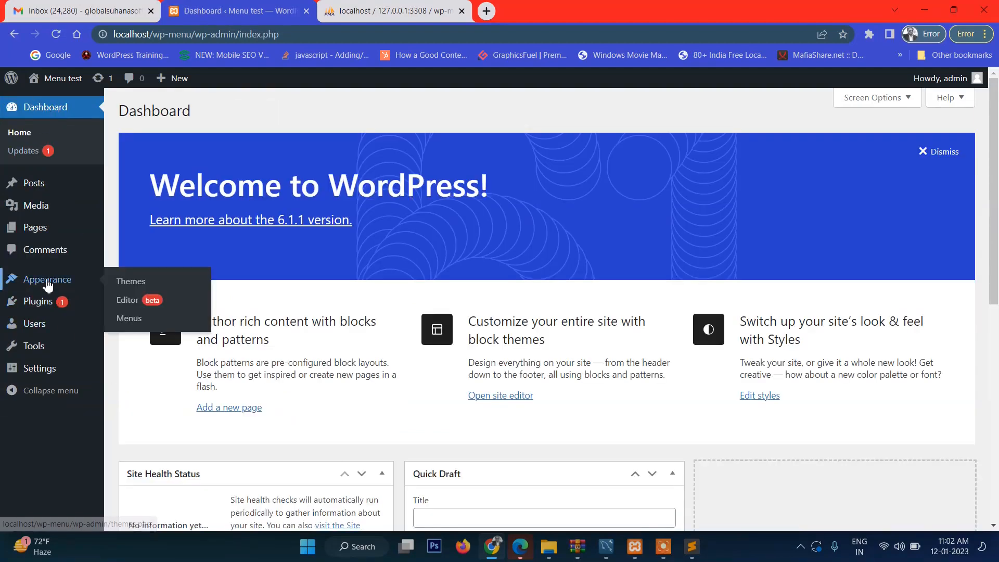
left_click(129, 319)
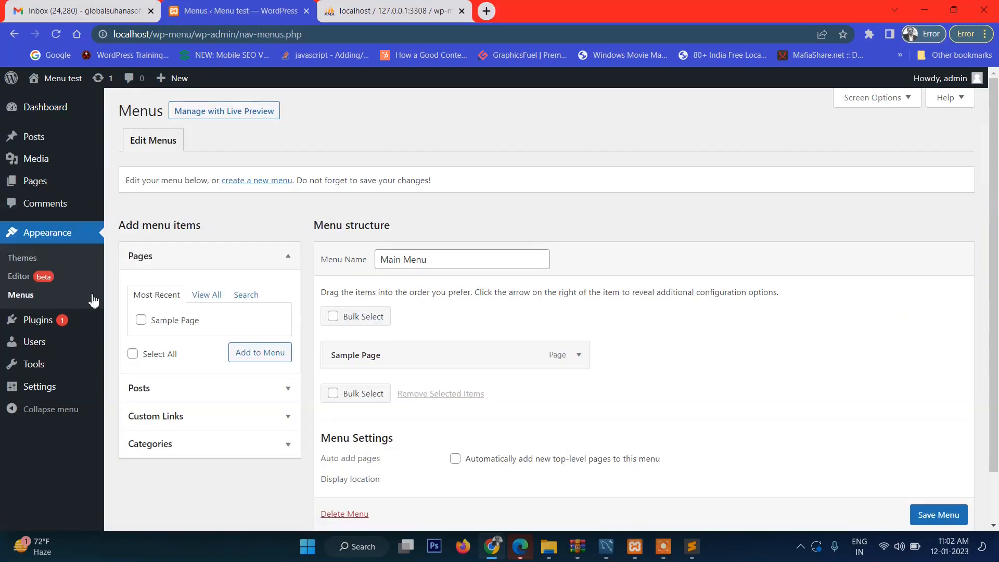
left_click(18, 295)
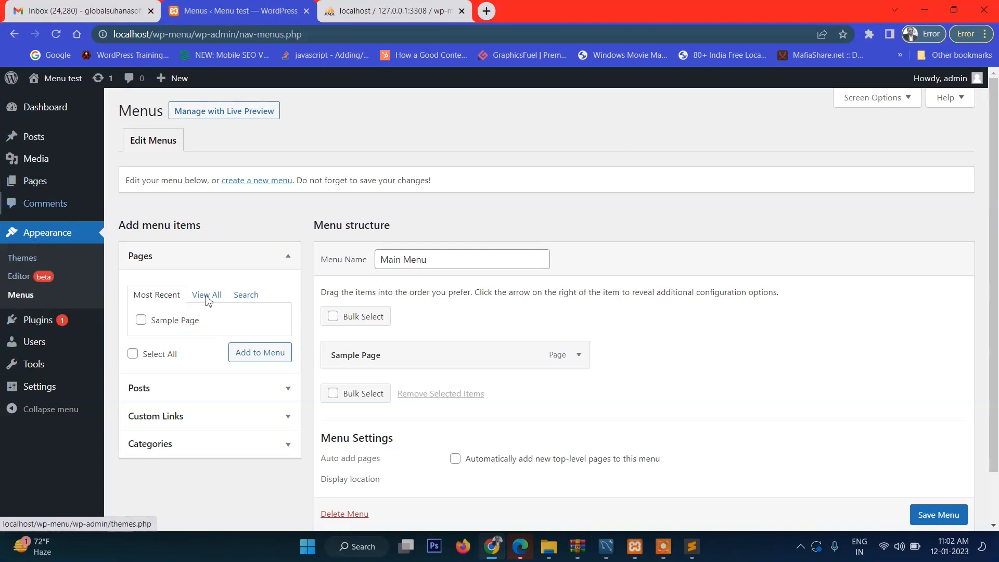
scroll(425, 305, "down", 2)
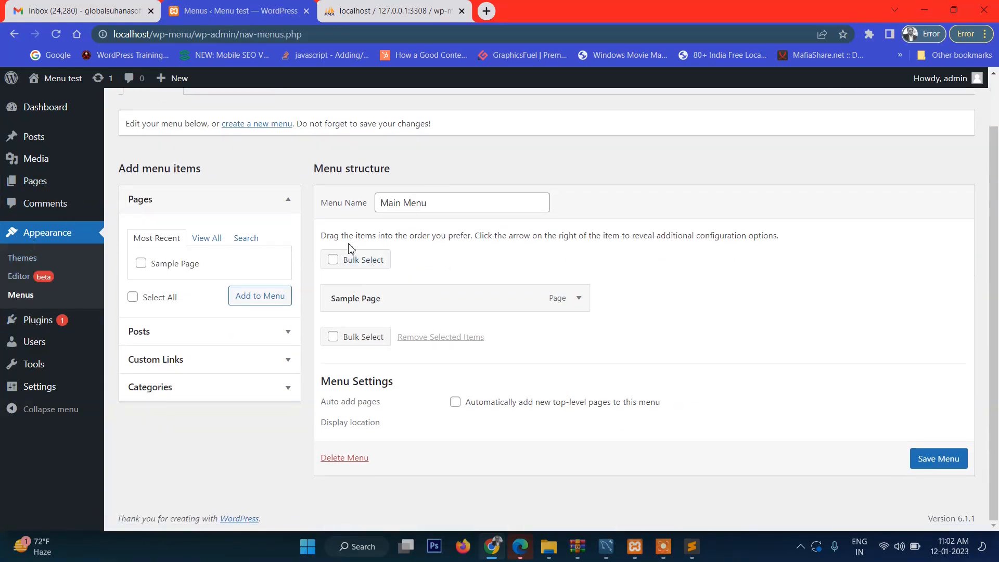
scroll(401, 253, "up", 2)
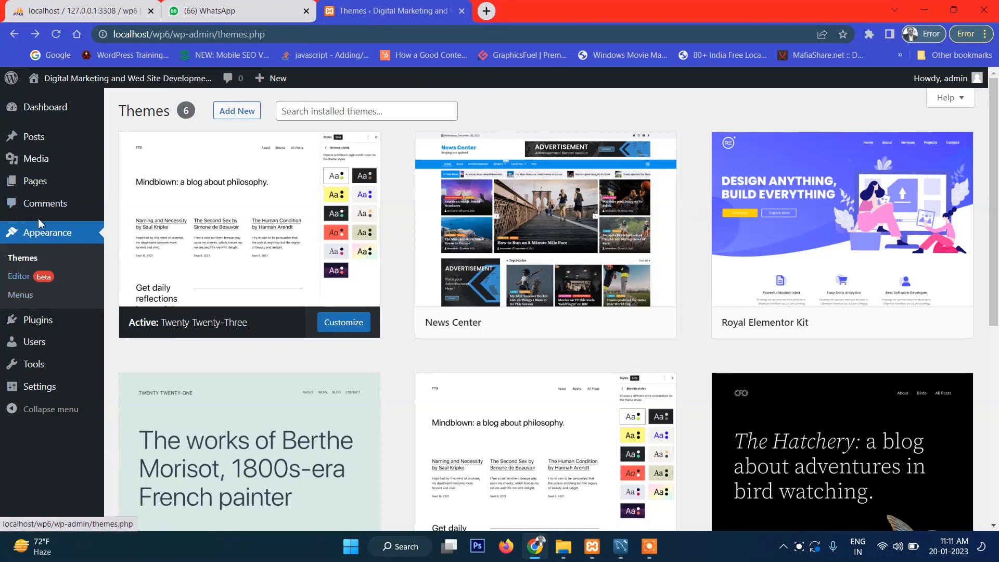
Step: Create and save a new menu named Top Menu
left_click(20, 299)
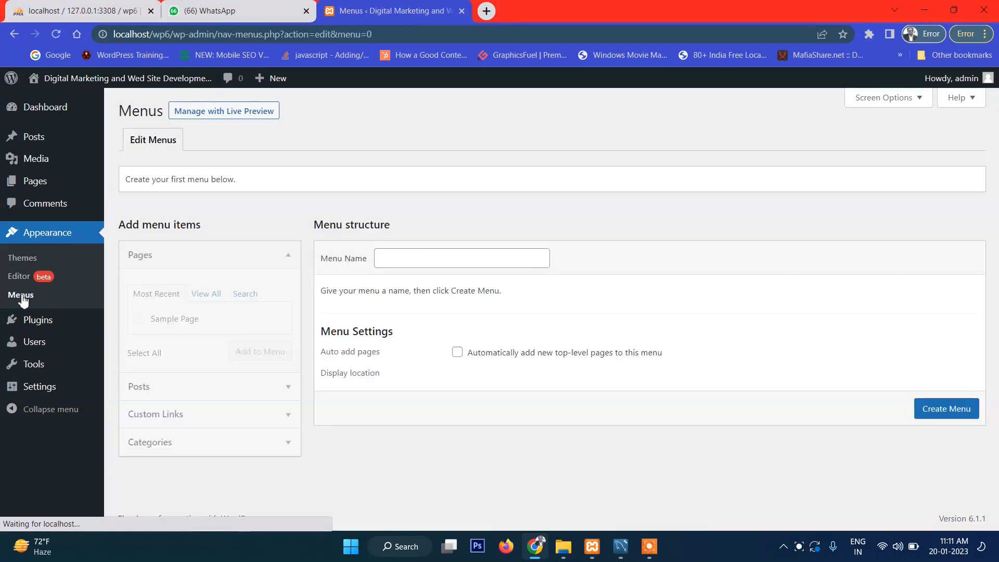
left_click(417, 258)
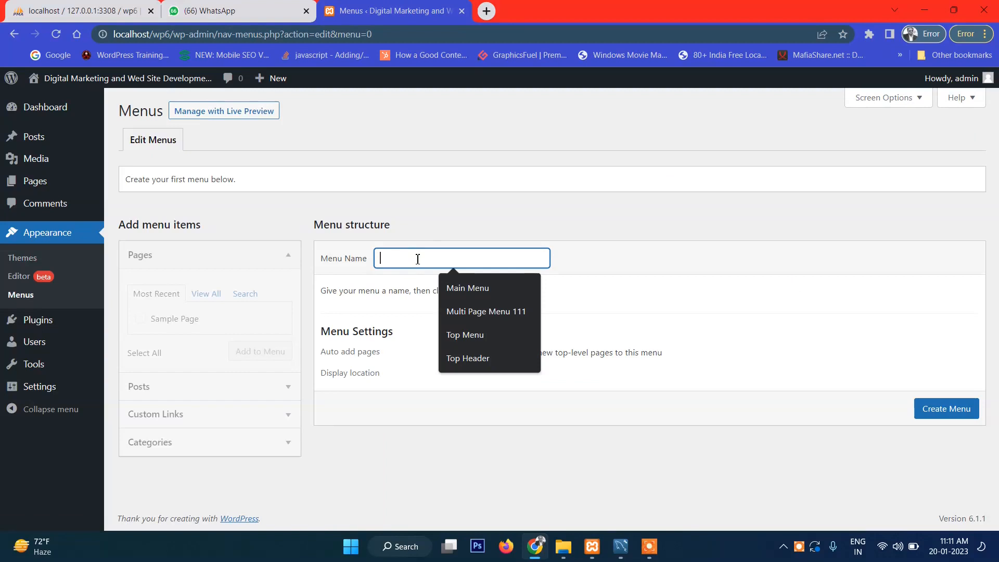
type("Top")
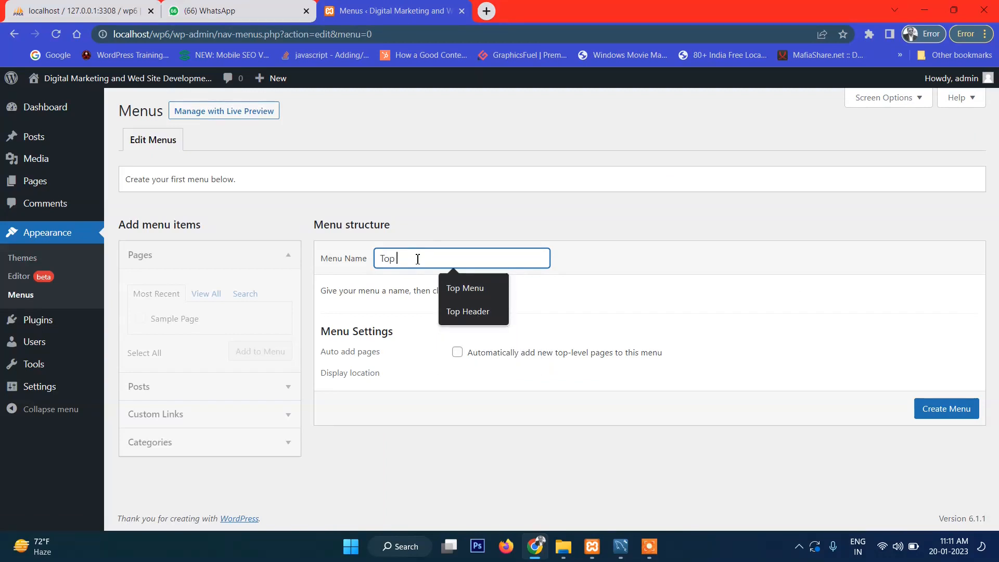
type(" Menu")
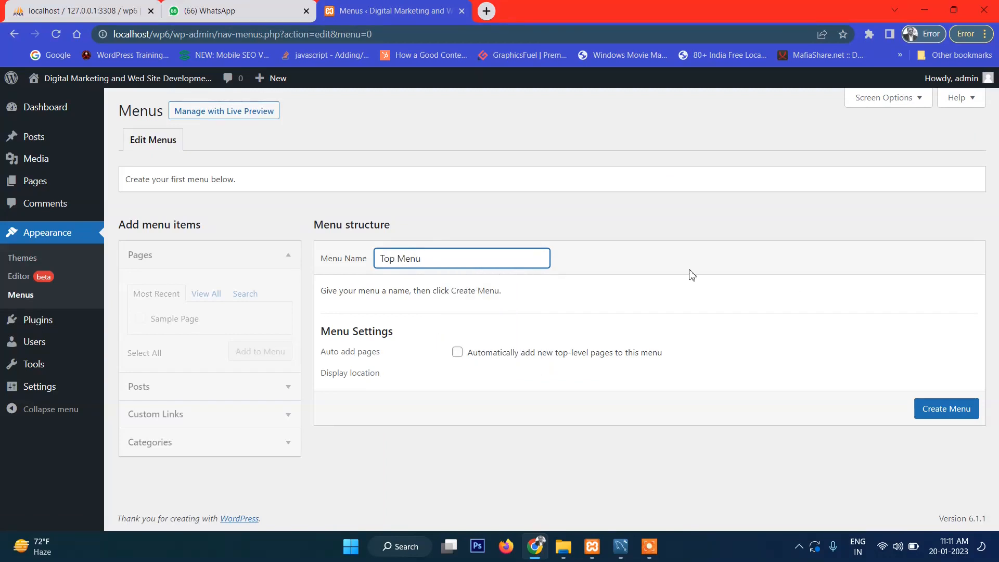
left_click(936, 412)
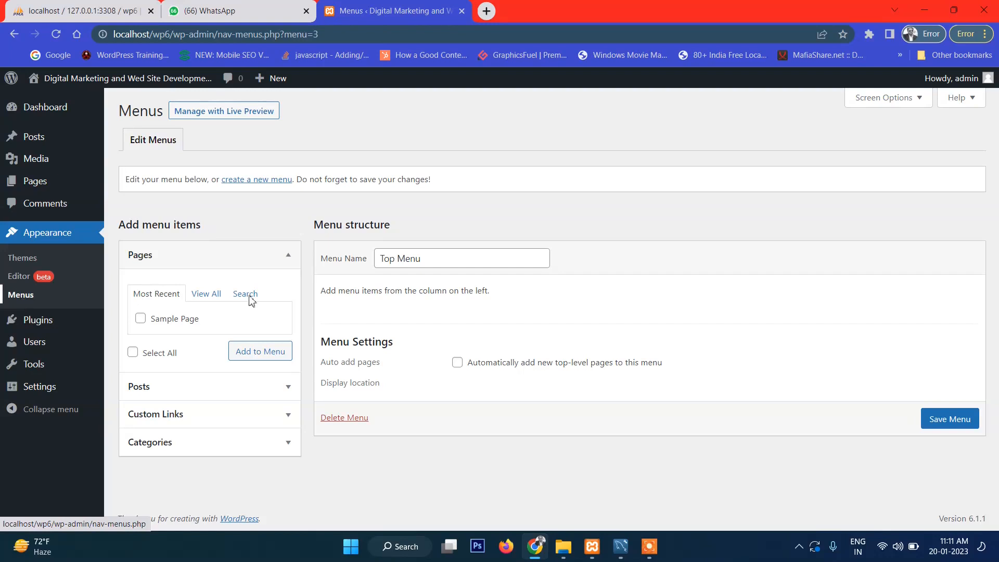
left_click(945, 423)
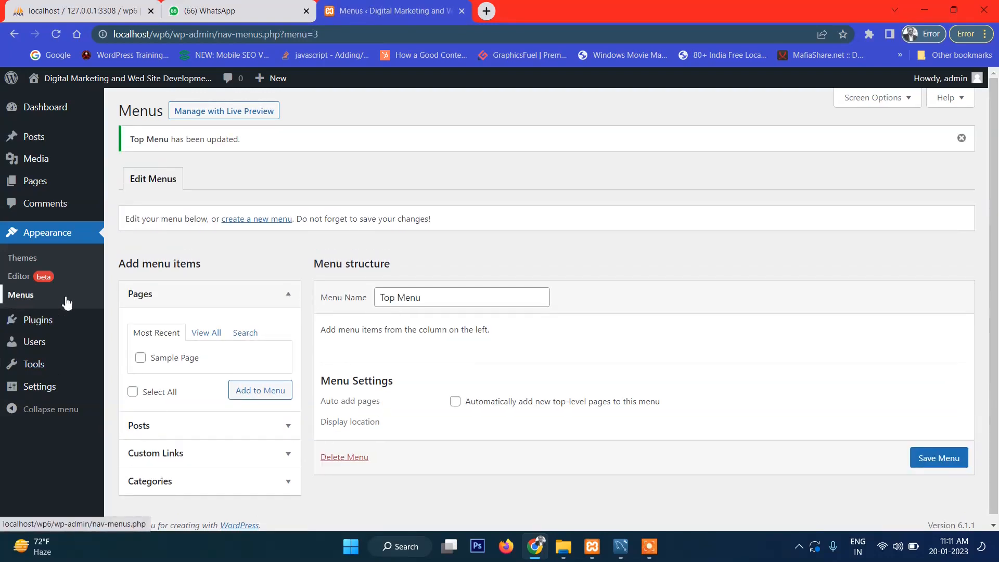
Step: Add Sample Page to Top Menu's structure
scroll(486, 298, "down", 1)
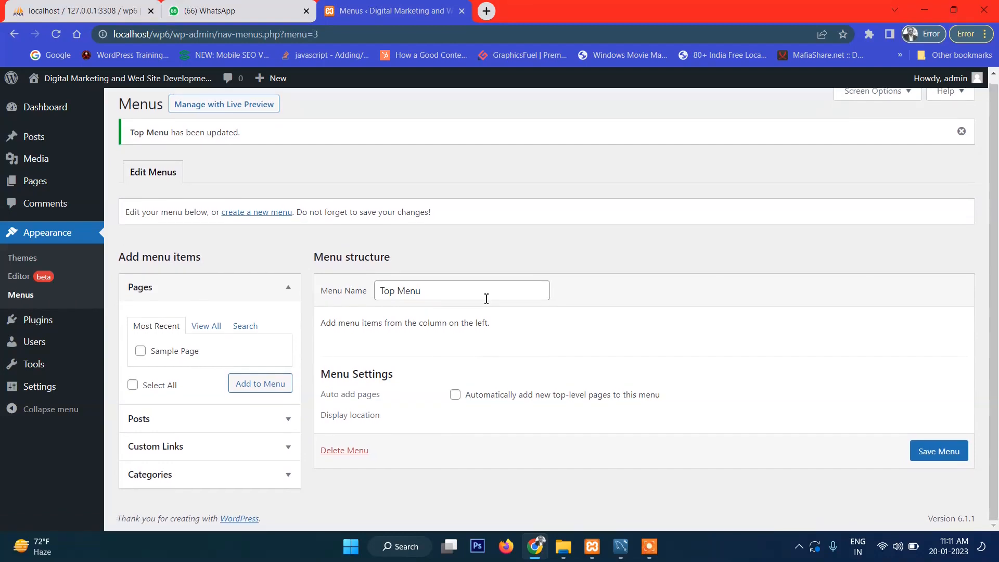
left_click(141, 352)
left_click(249, 388)
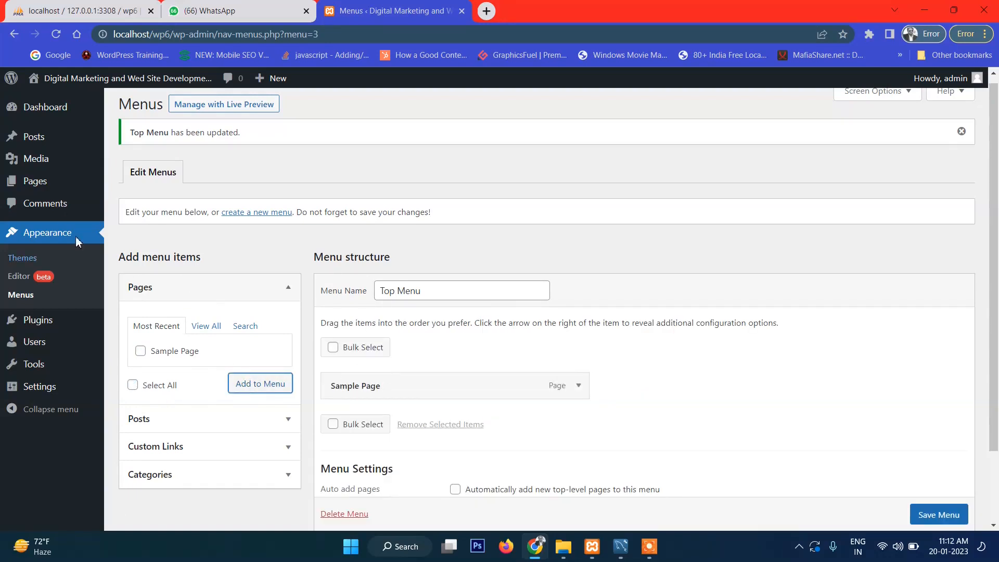
mouse_move(55, 191)
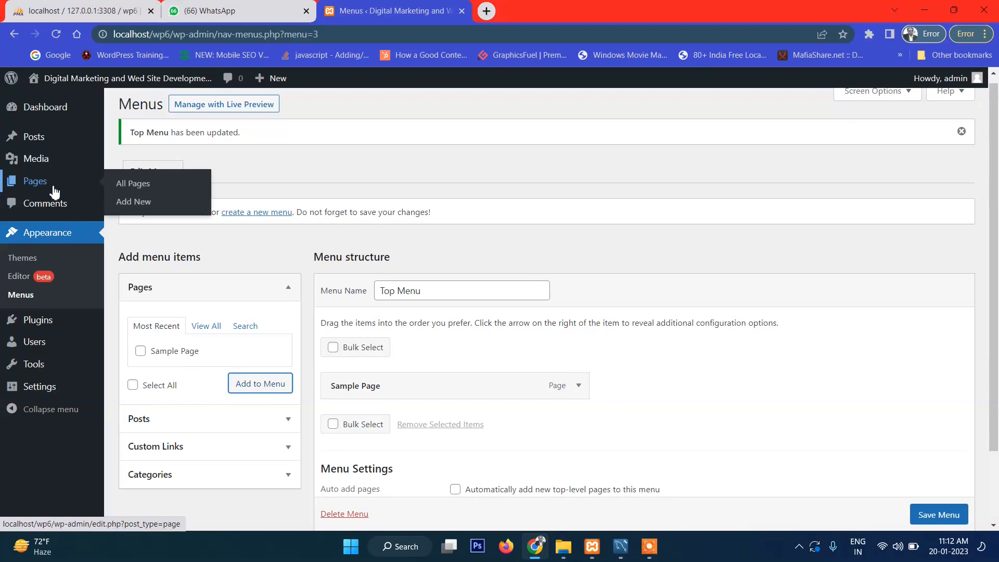
Step: Open two new page drafts titled About us and Services
middle_click(129, 205)
middle_click(129, 205)
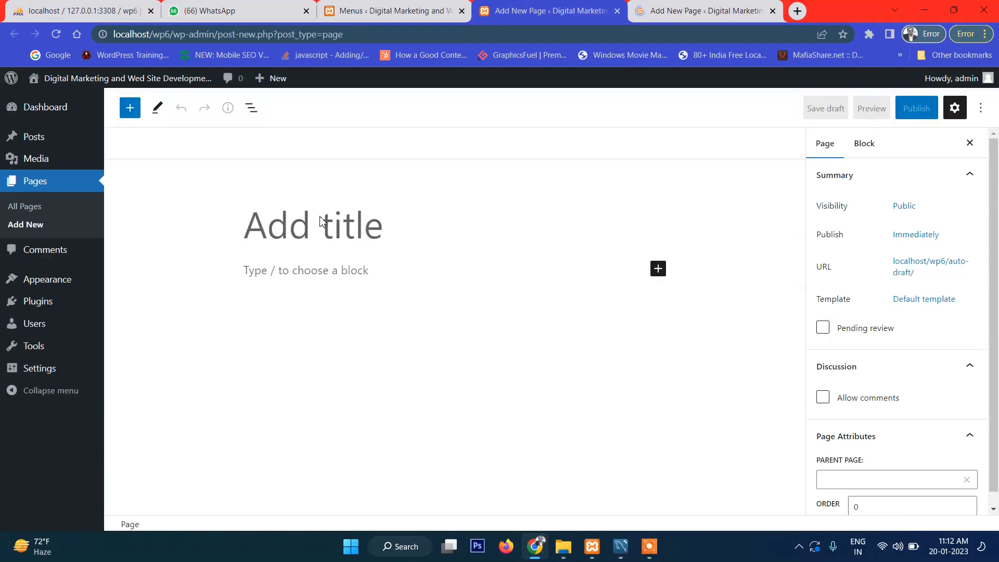
type("About us")
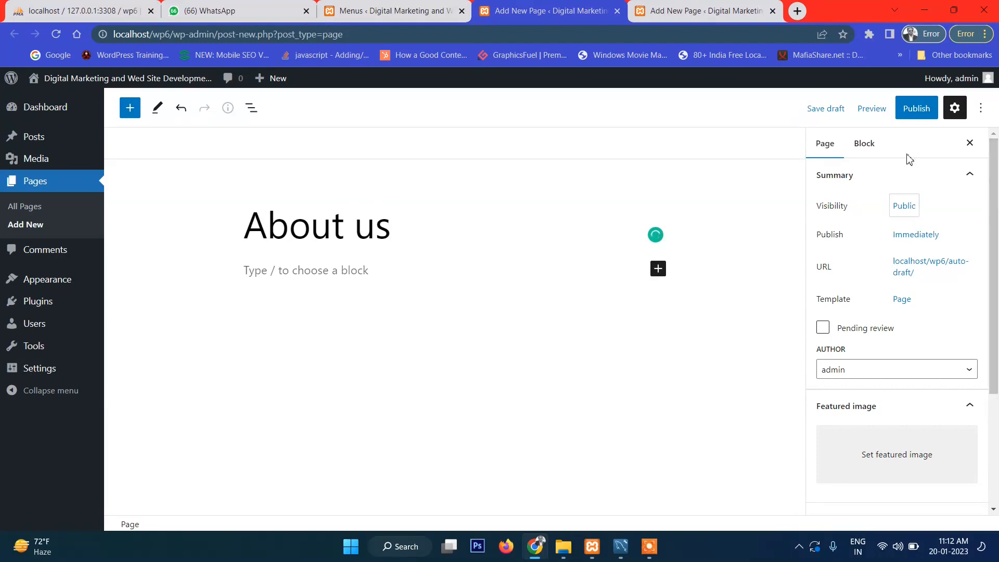
left_click(917, 108)
left_click(688, 20)
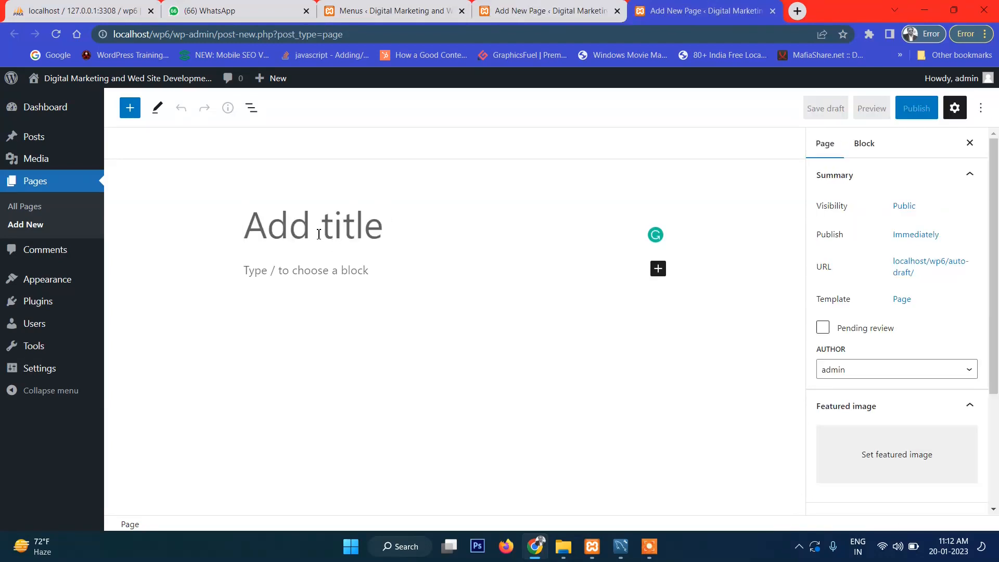
type("Services")
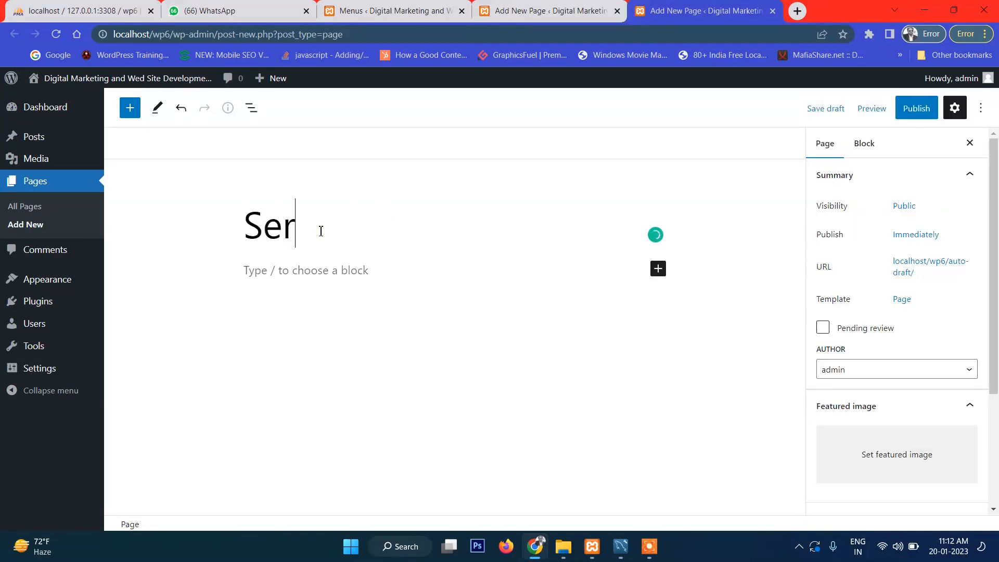
left_click(915, 108)
left_click(504, 4)
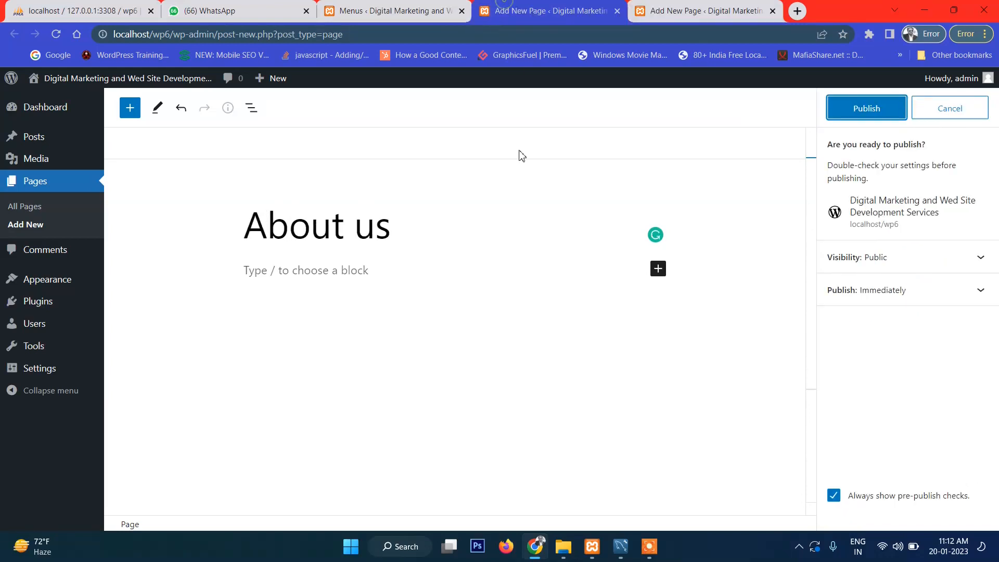
Step: Add body text to About us and Services ('Thi is services page') and publish both
left_click(338, 279)
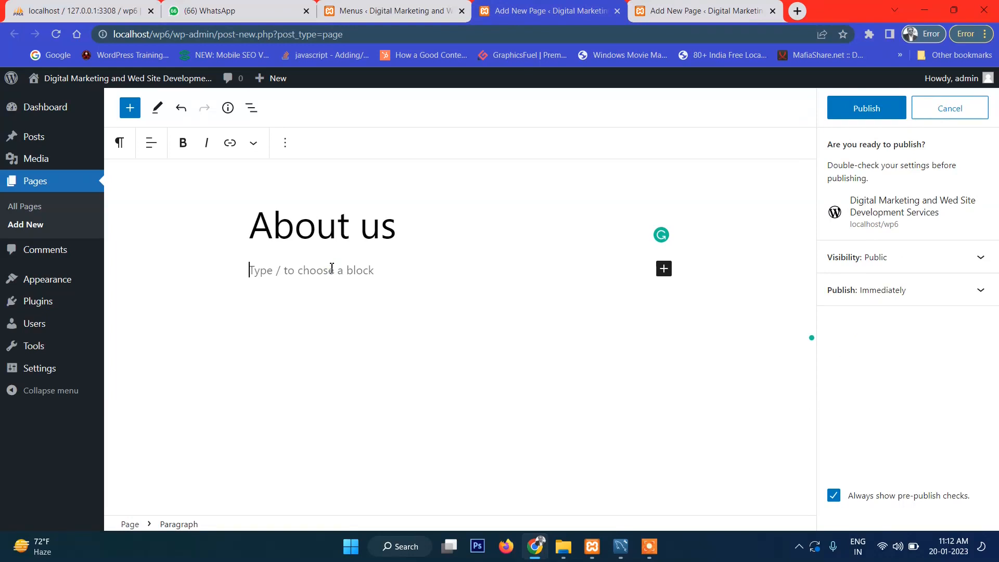
type("About Us page")
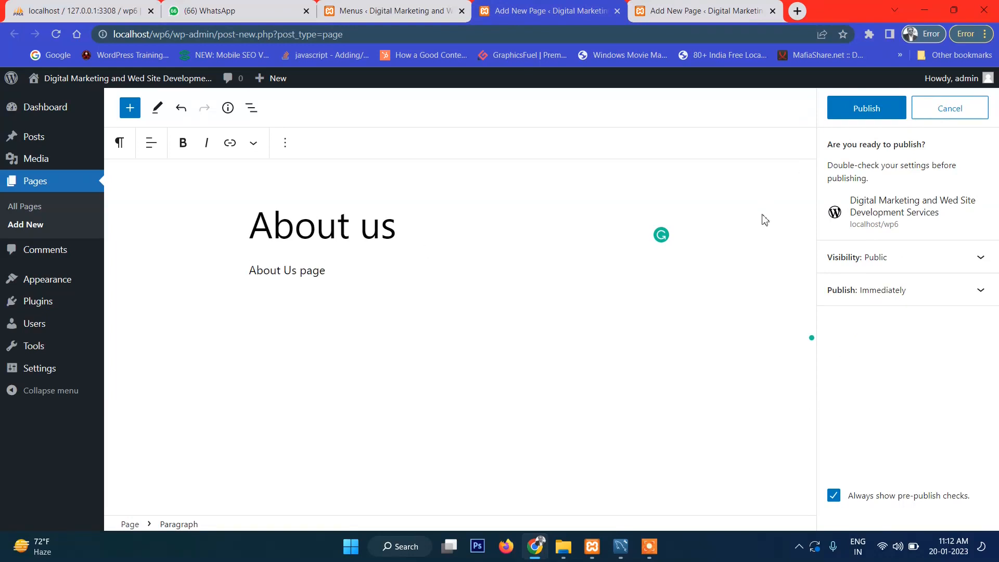
left_click(864, 109)
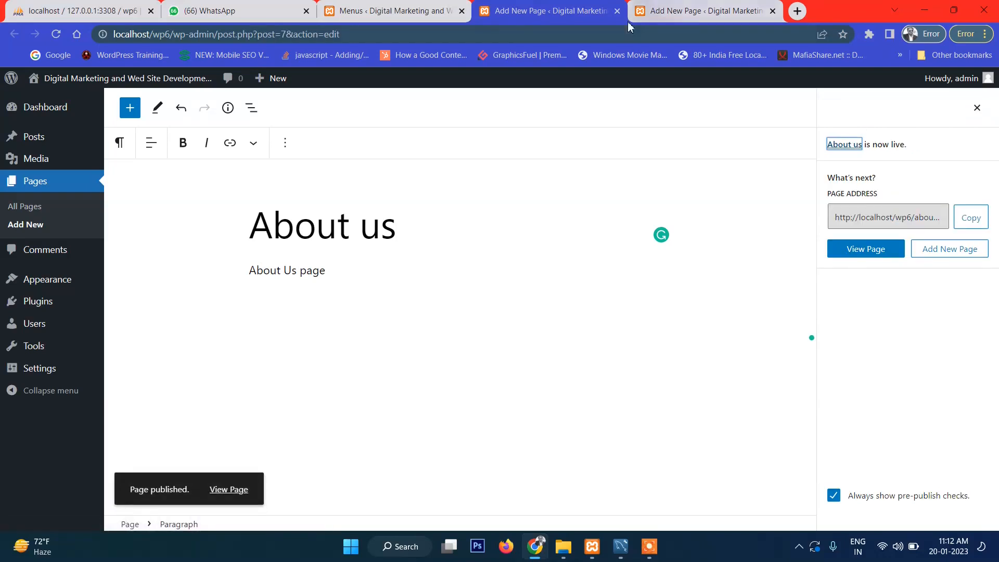
left_click(617, 11)
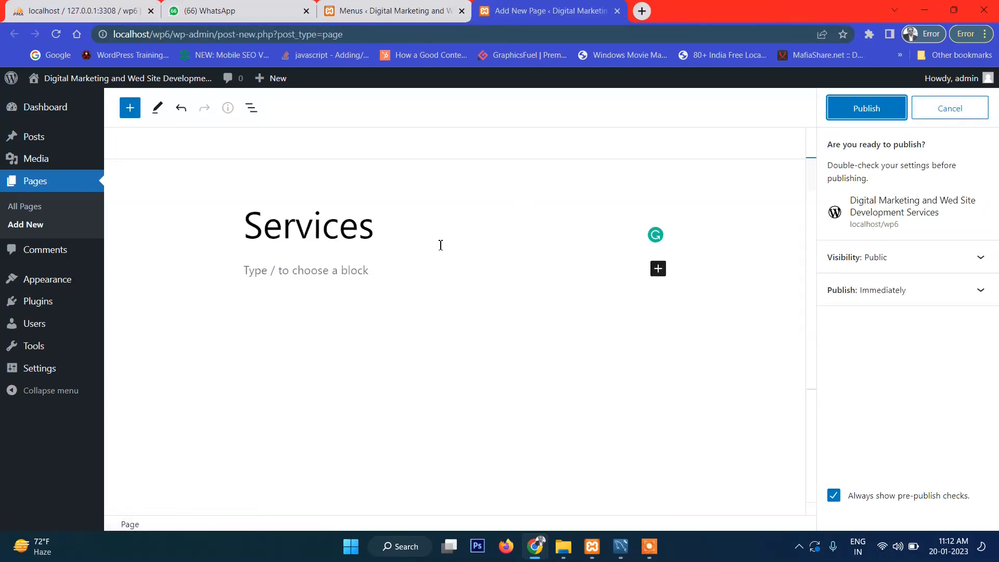
left_click(373, 269)
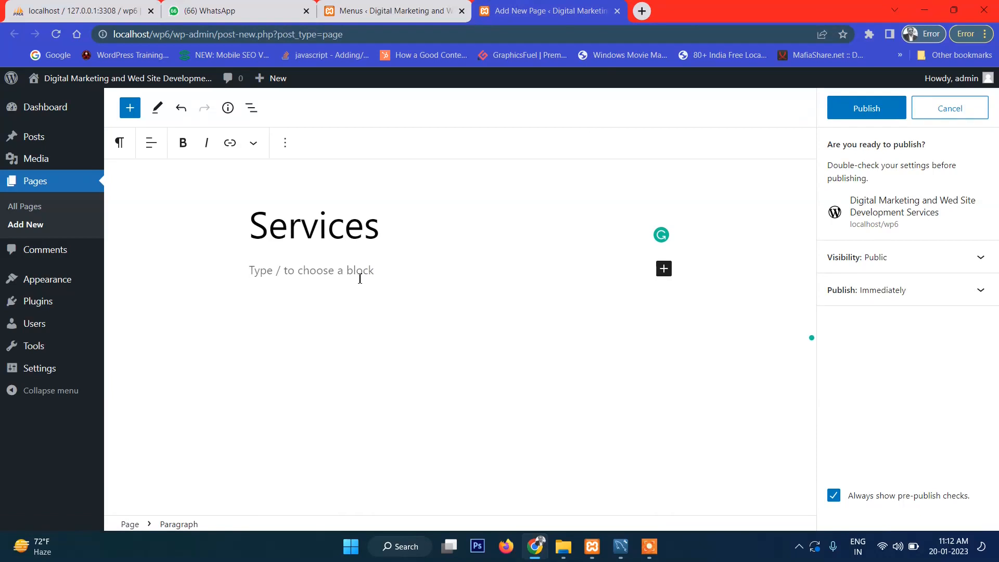
type("Thi is services page")
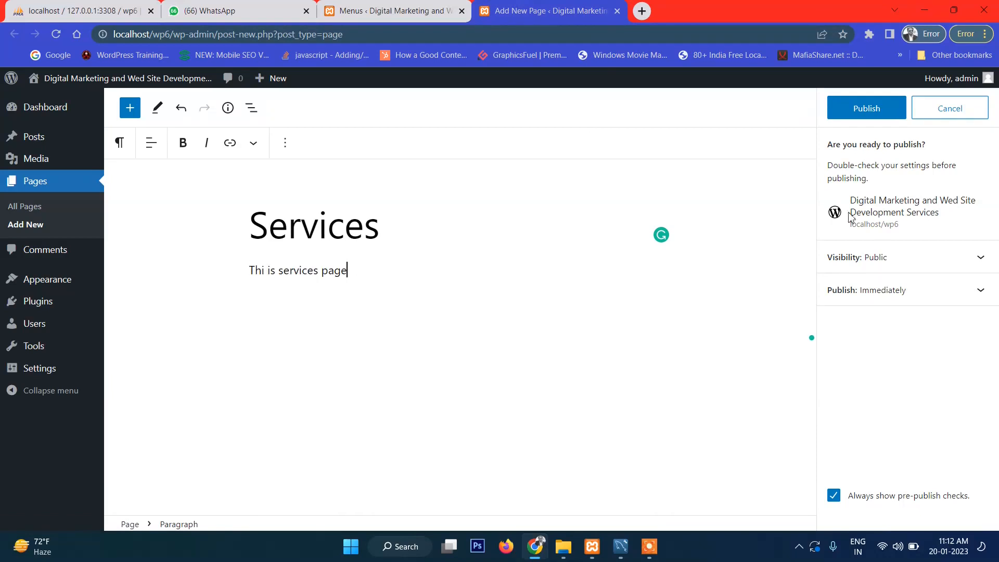
left_click(867, 109)
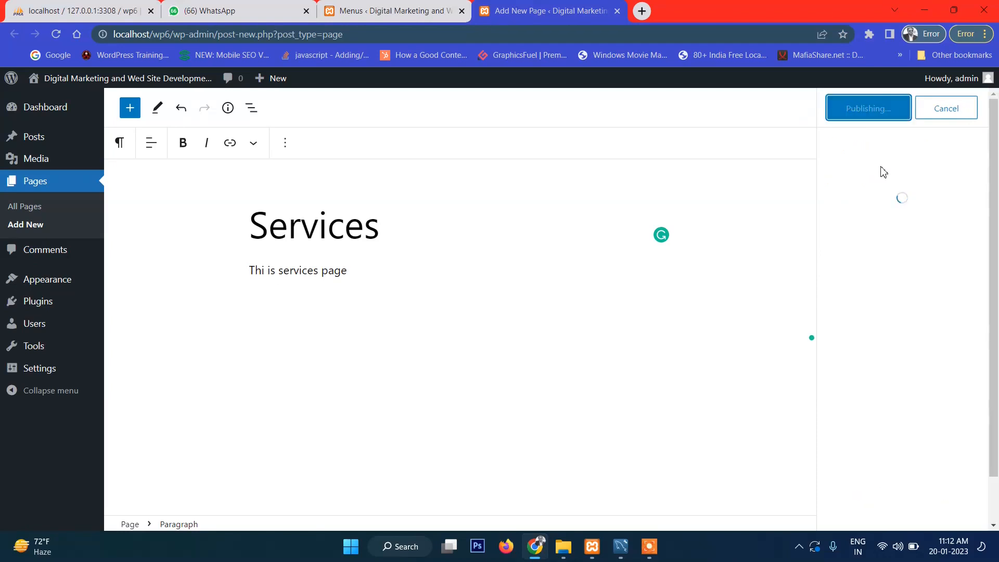
Step: Reload Menus and add Services, About us and Sample Page to Top Menu, then save
left_click(614, 13)
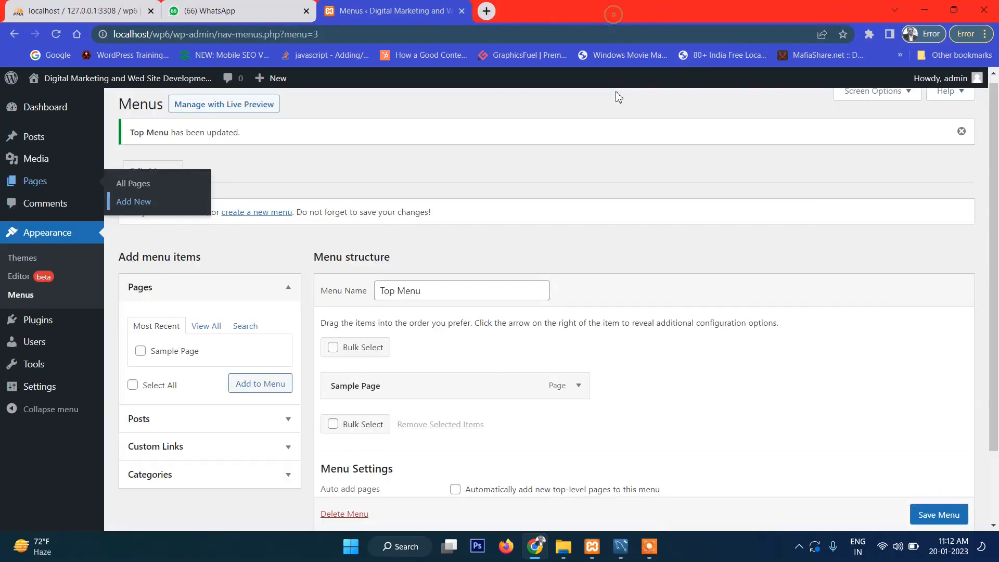
key("F5")
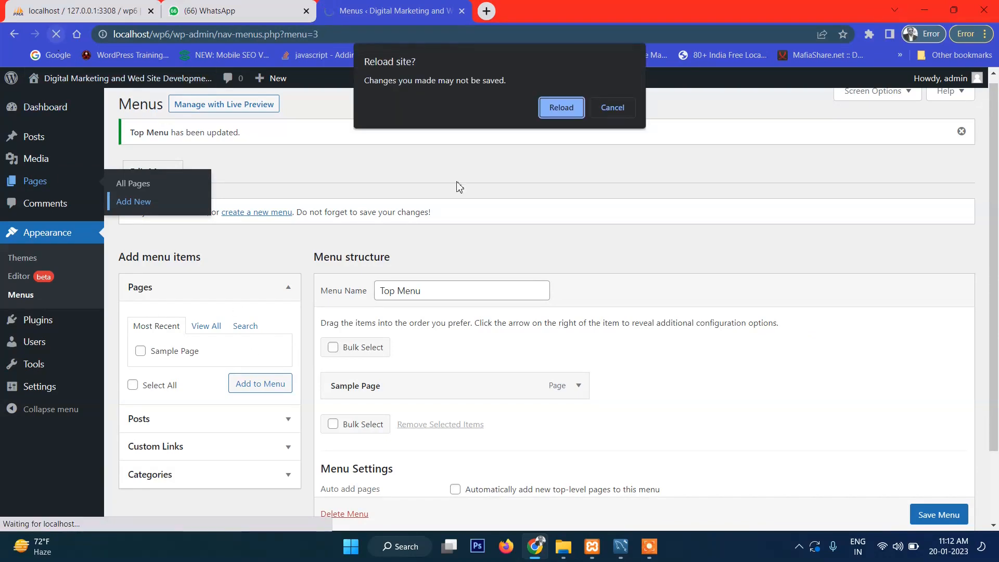
left_click(561, 117)
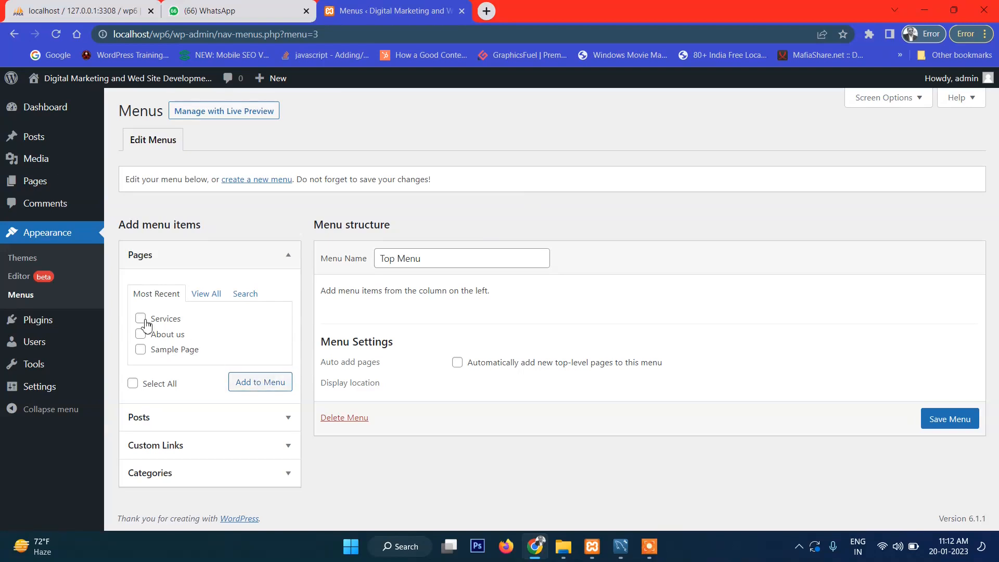
left_click(141, 318)
left_click(141, 334)
left_click(257, 385)
left_click(140, 349)
left_click(257, 389)
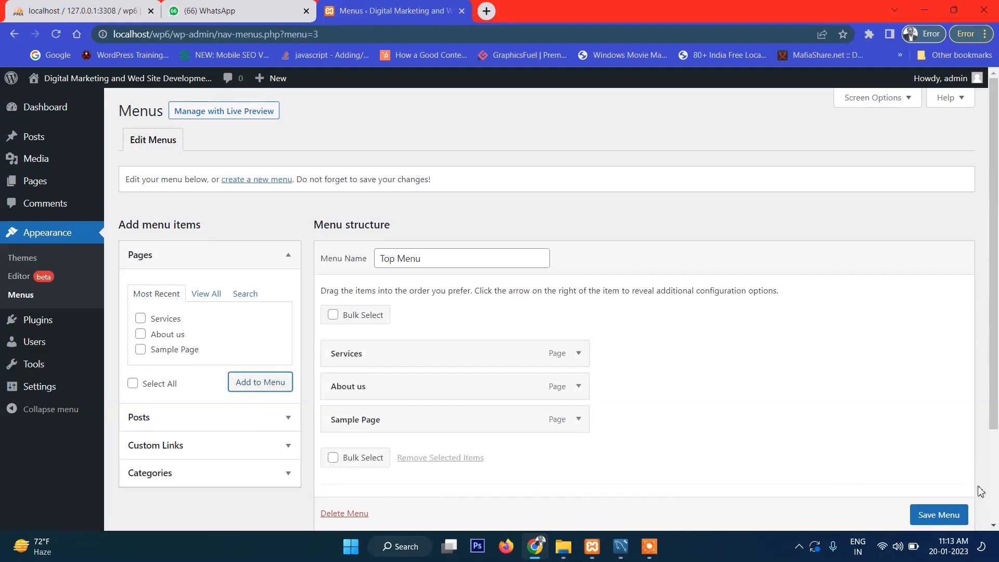
left_click(930, 514)
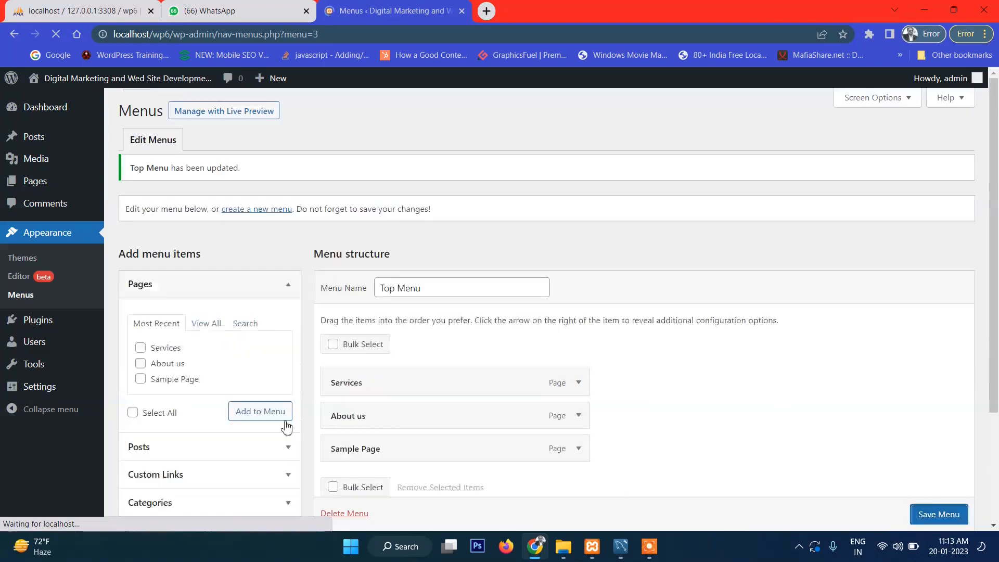
scroll(253, 411, "down", 3)
Step: Add a Home custom link pointing to the site's base address
left_click(201, 335)
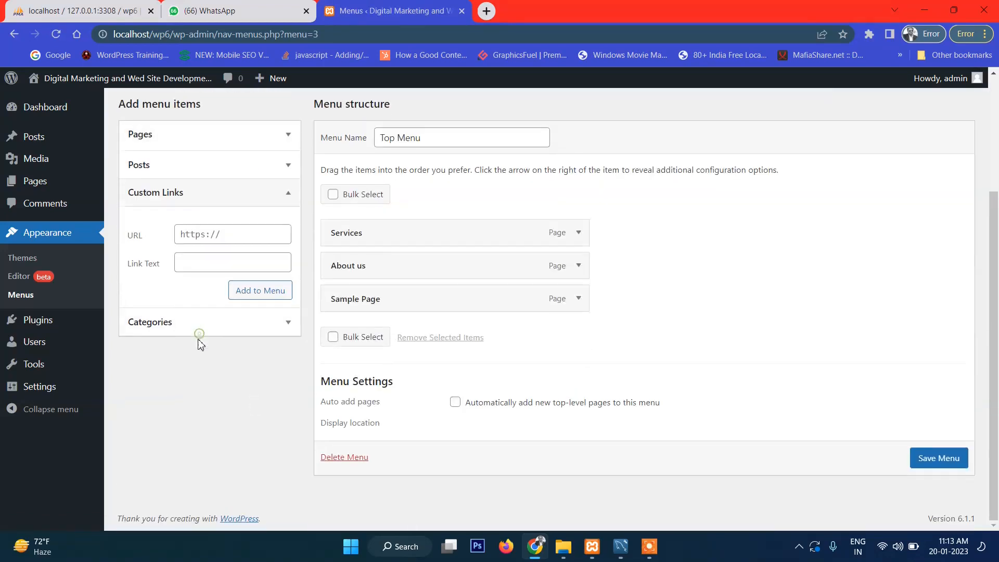
left_click(221, 264)
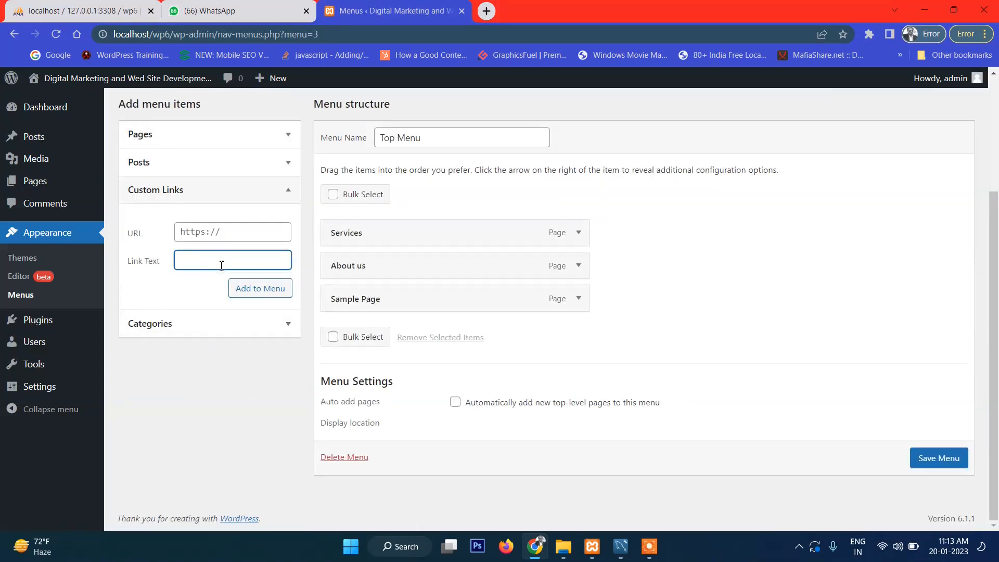
left_click(242, 232)
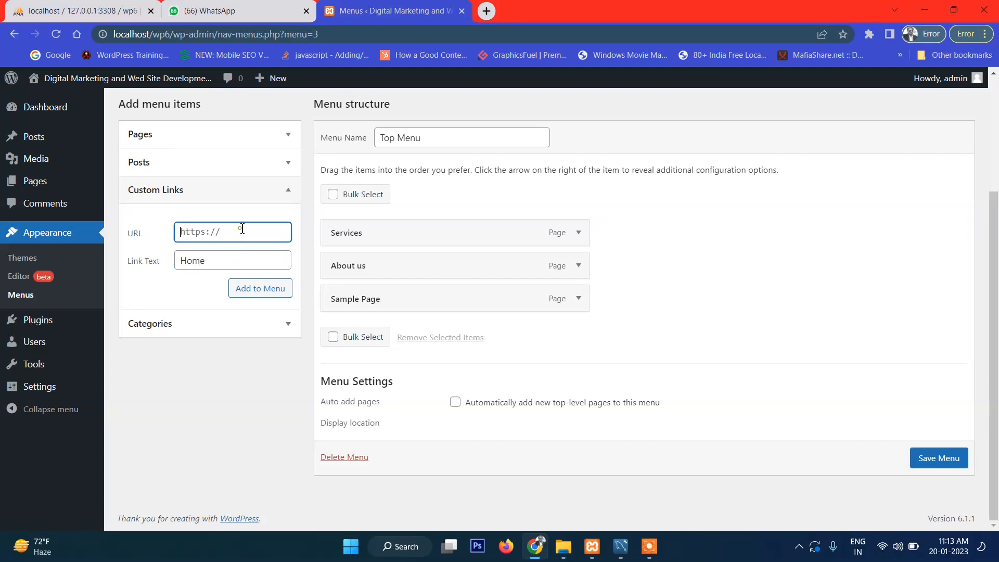
left_click_drag(170, 35, 68, 43)
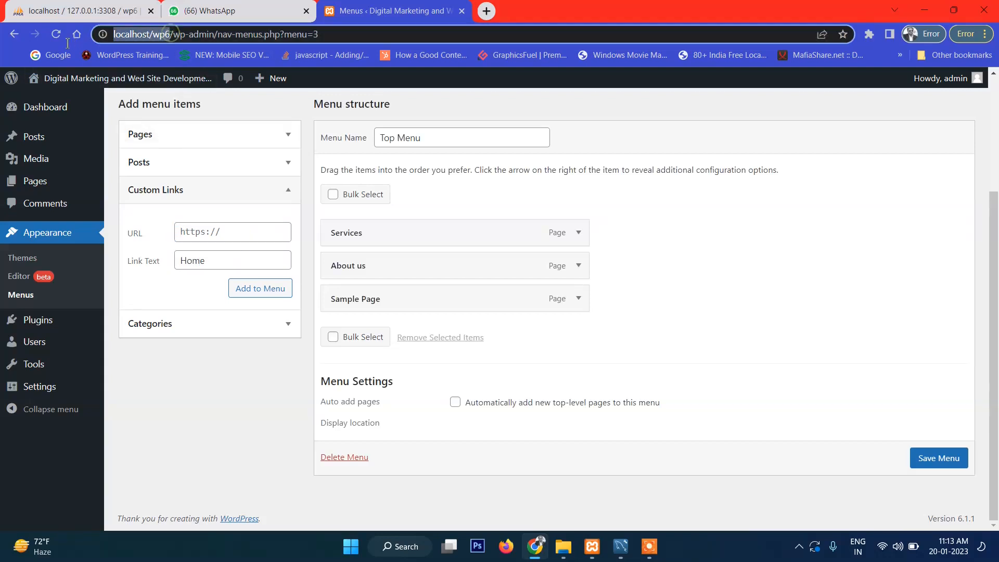
key("ctrl+c")
left_click(219, 231)
key("ctrl+v")
left_click(260, 289)
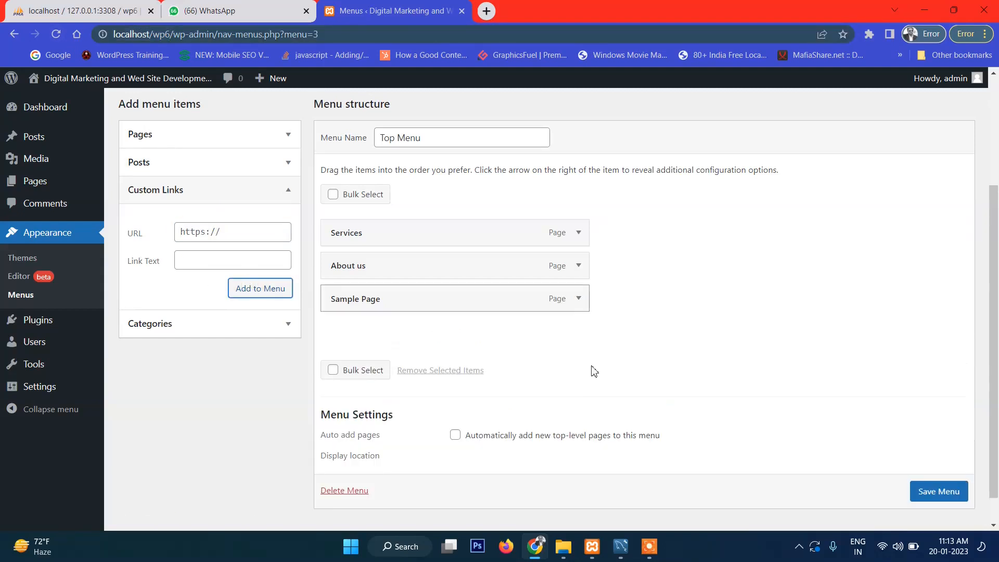
Step: Move Home to the top of Top Menu, save, and visit the site
left_click_drag(374, 335, 377, 233)
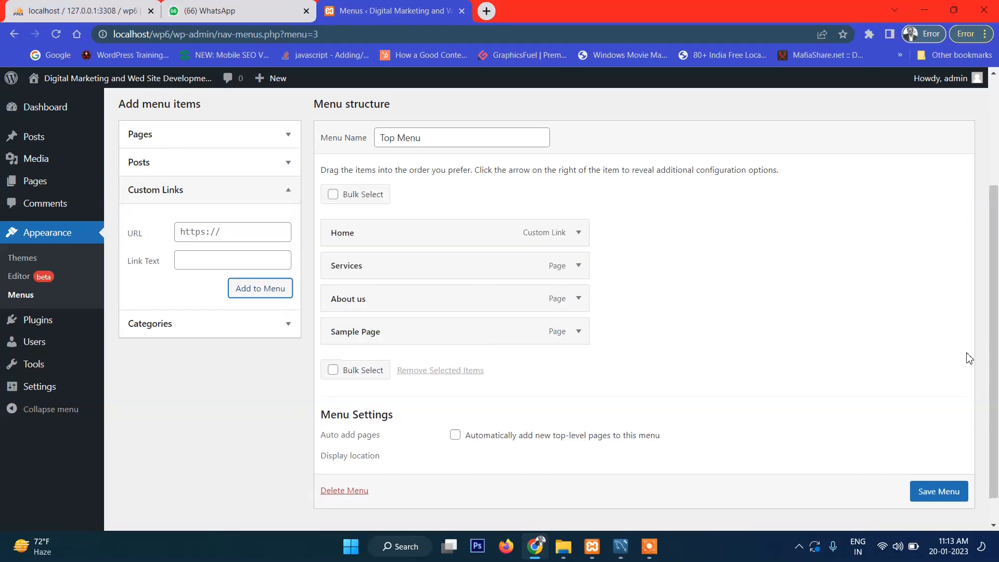
scroll(948, 493, "down", 1)
left_click(943, 486)
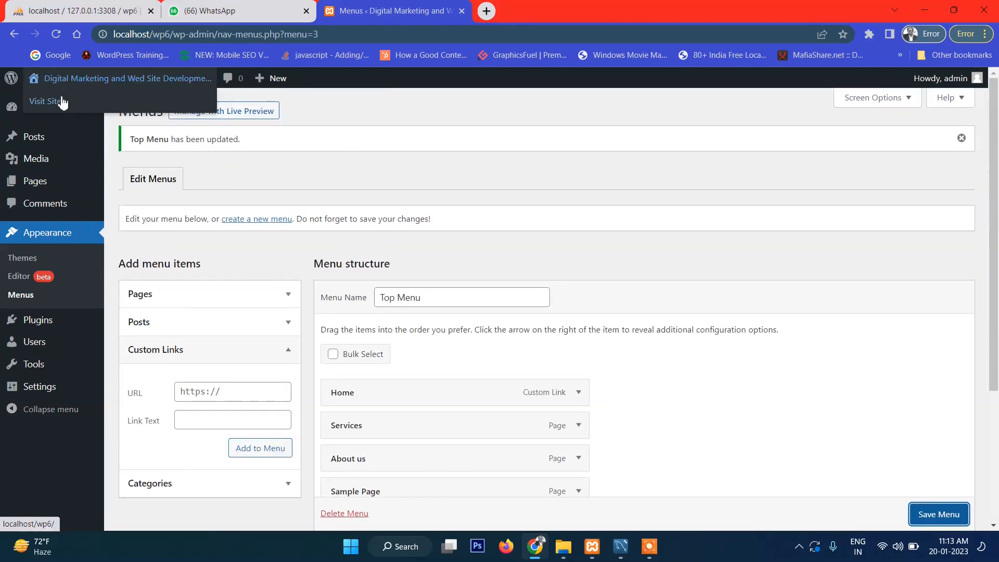
left_click(56, 102)
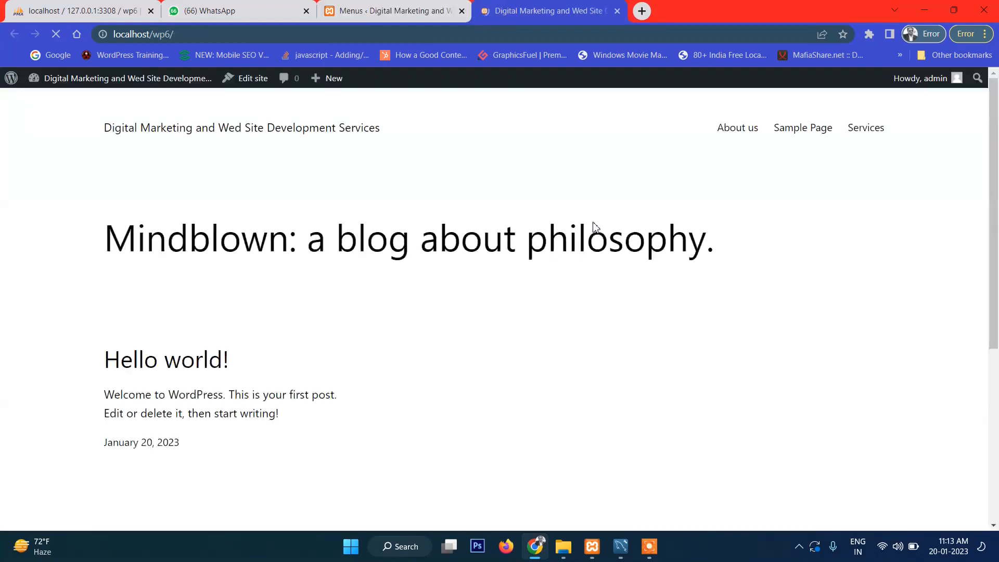
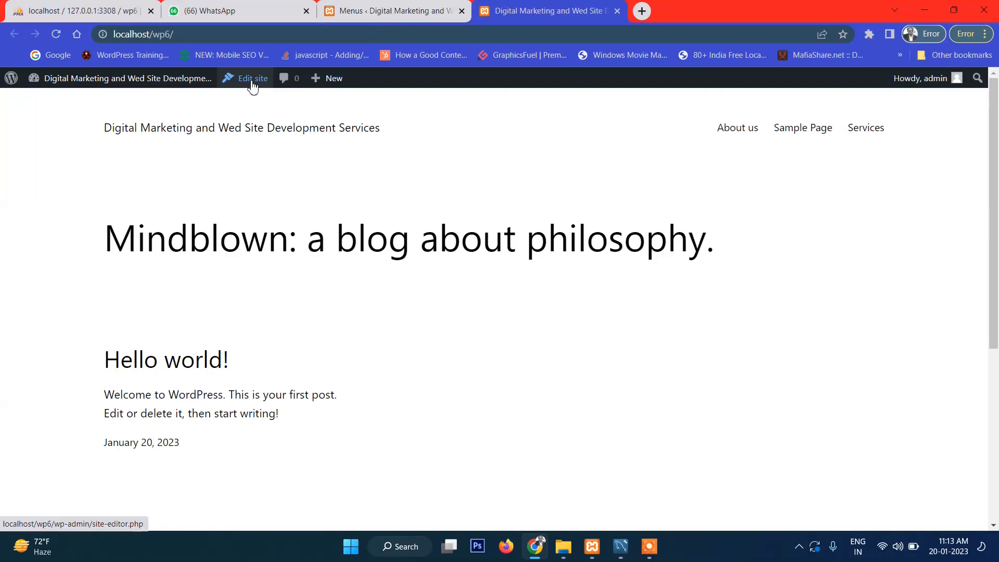
Step: Open the classic Appearance > Menus page from the admin bar's site-name dropdown
left_click(78, 10)
left_click(551, 11)
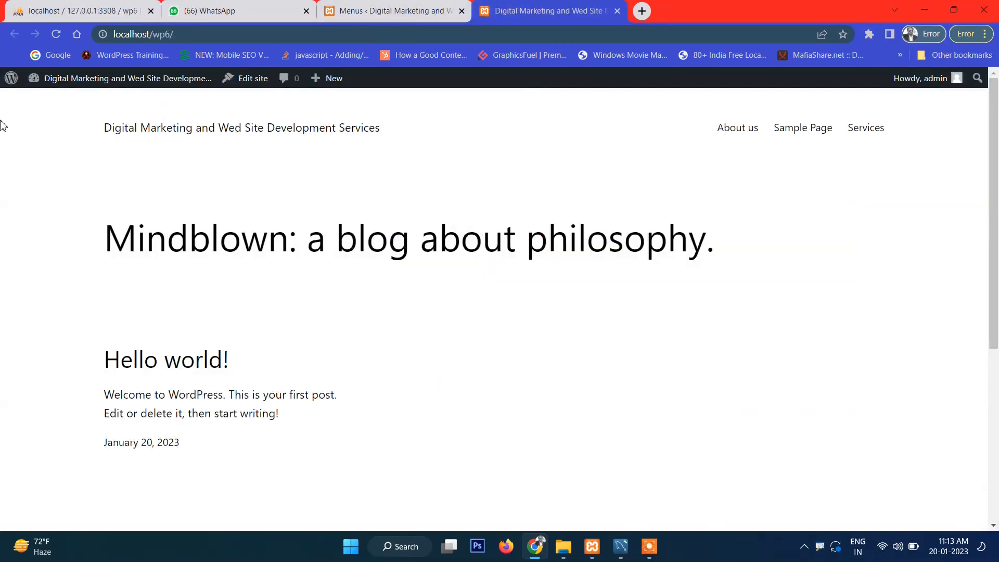
mouse_move(57, 98)
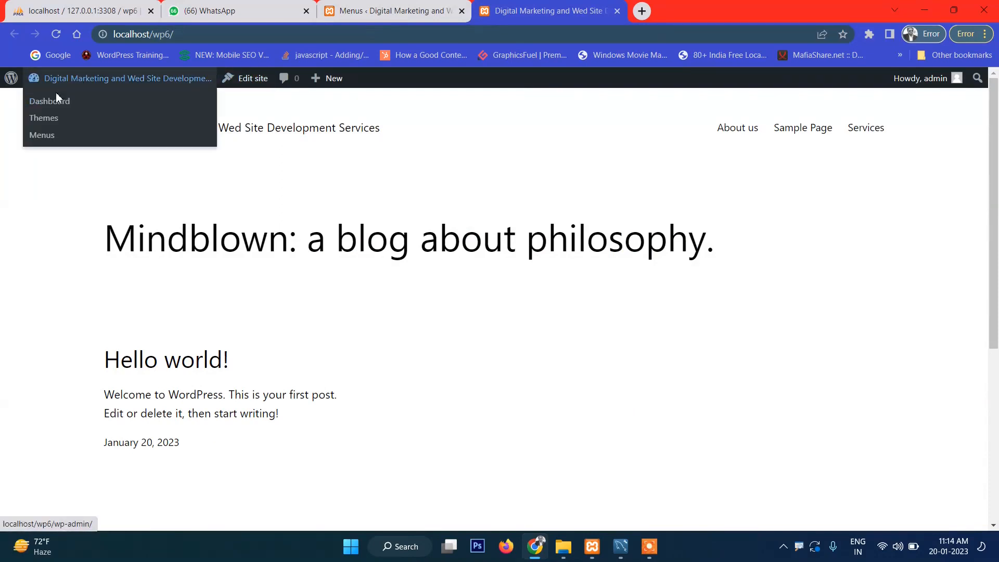
left_click(41, 135)
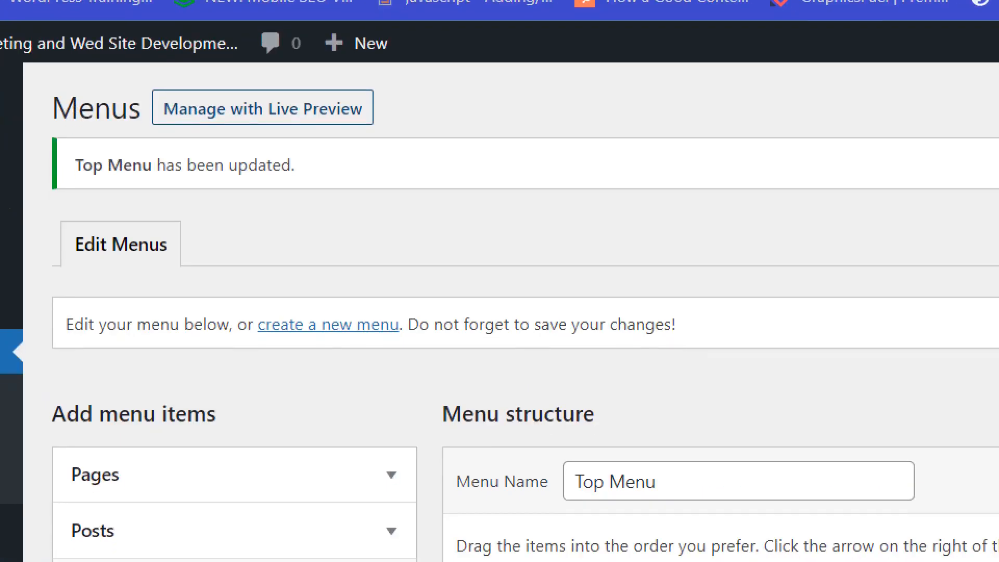
left_click_drag(331, 99, 485, 82)
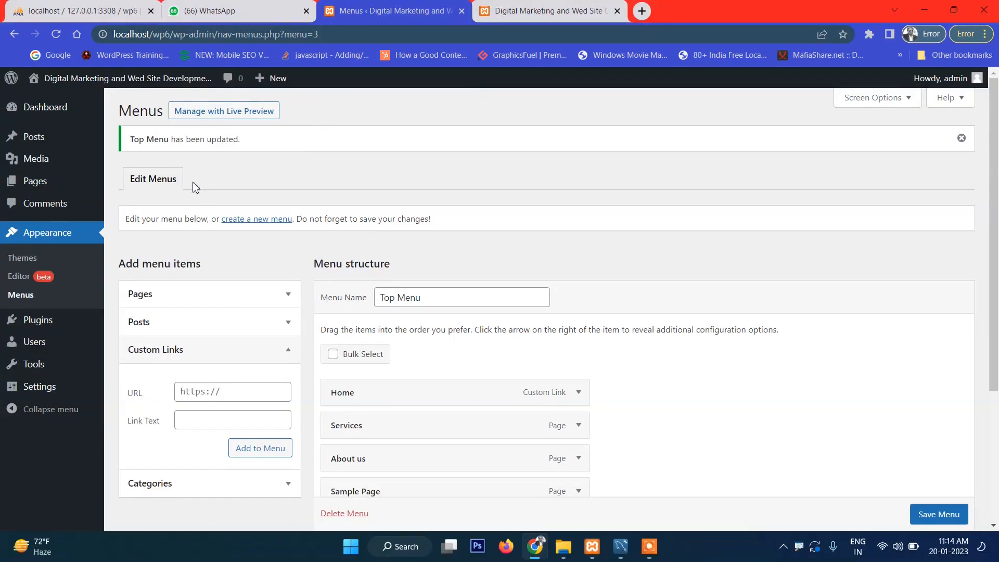
Step: Preview Top Menu in the Customizer via Manage with Live Preview, then close it back to Menus
left_click(247, 118)
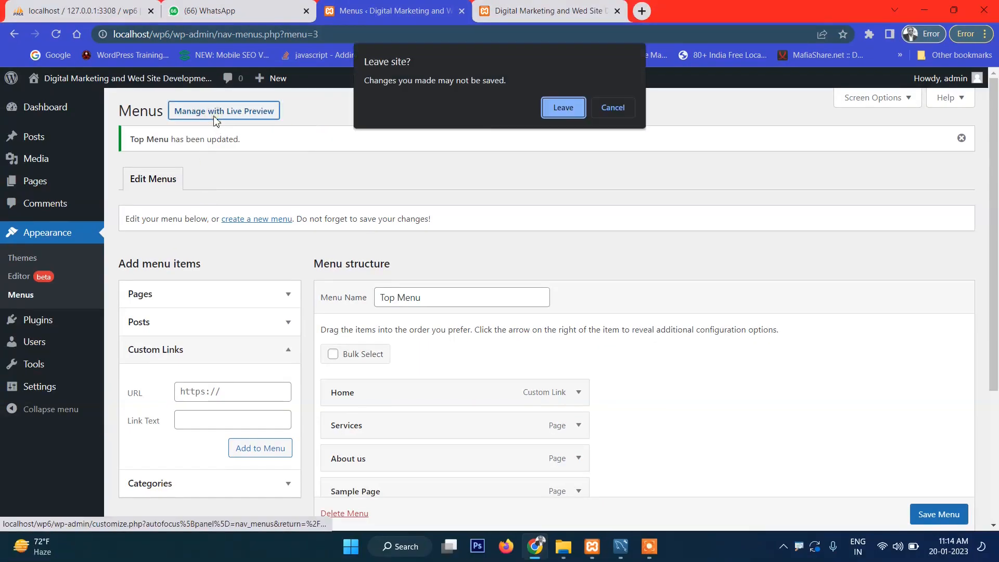
left_click(547, 115)
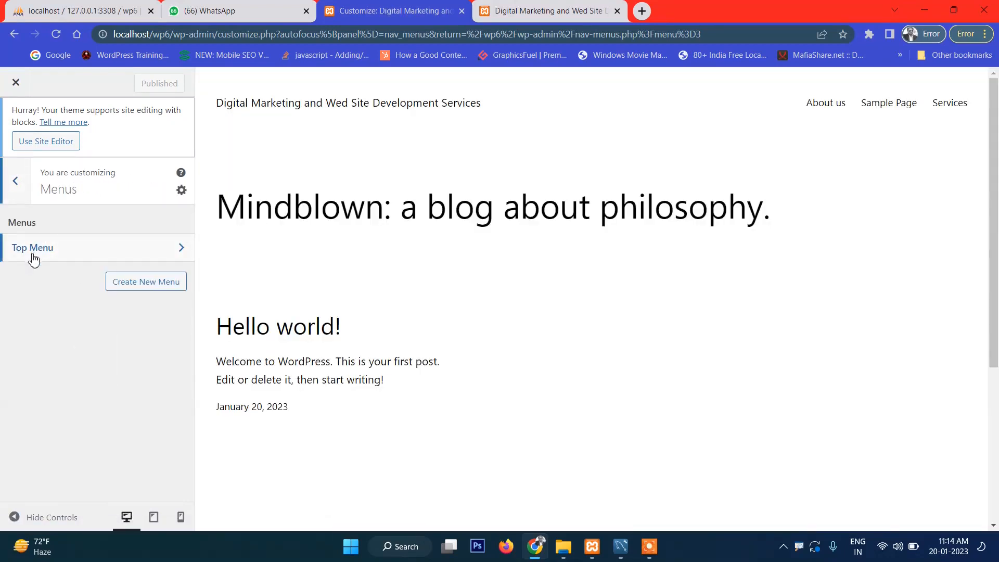
left_click(41, 254)
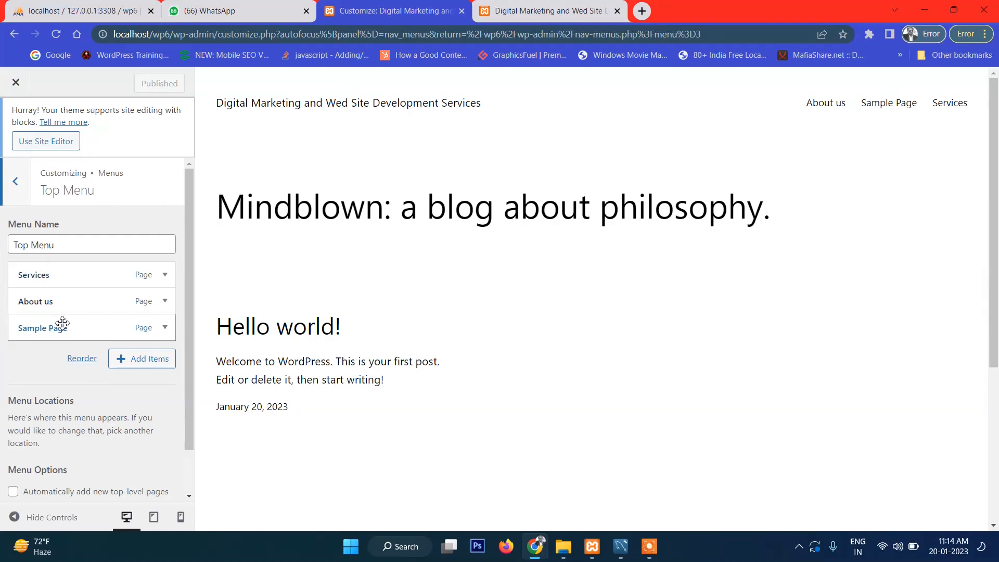
left_click(21, 195)
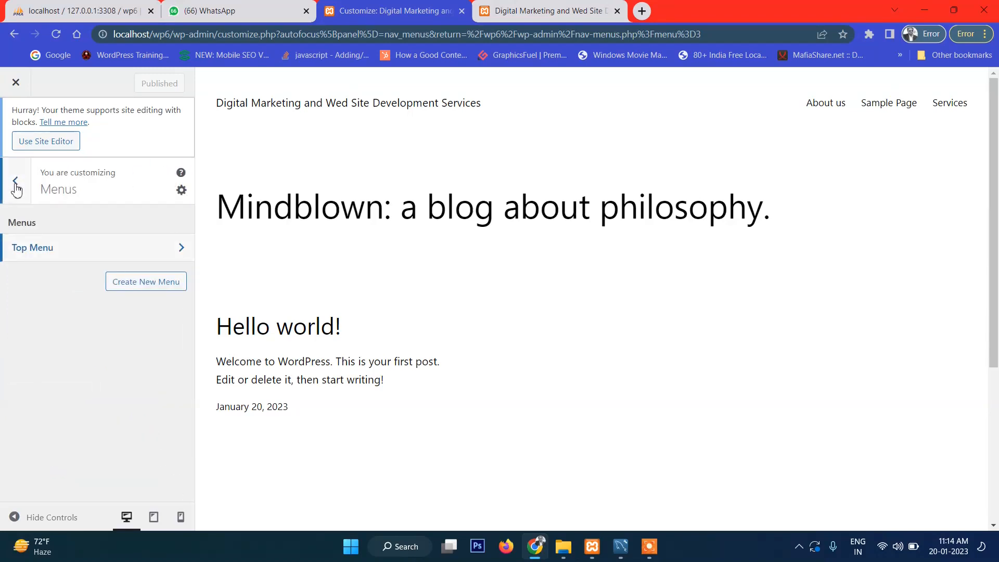
left_click(17, 187)
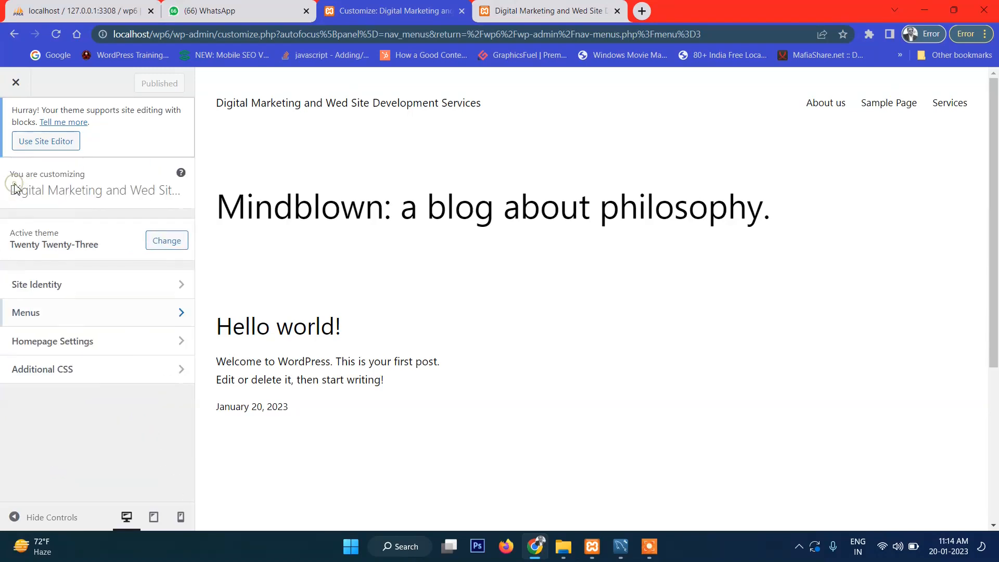
left_click(14, 89)
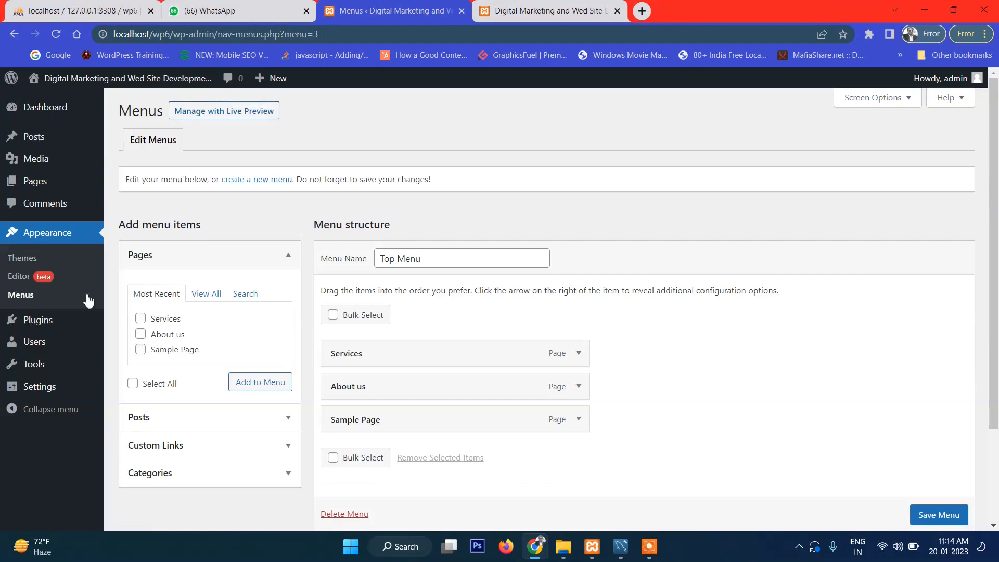
Step: Open the site editor on the Home template and select the header's Navigation block
left_click(27, 278)
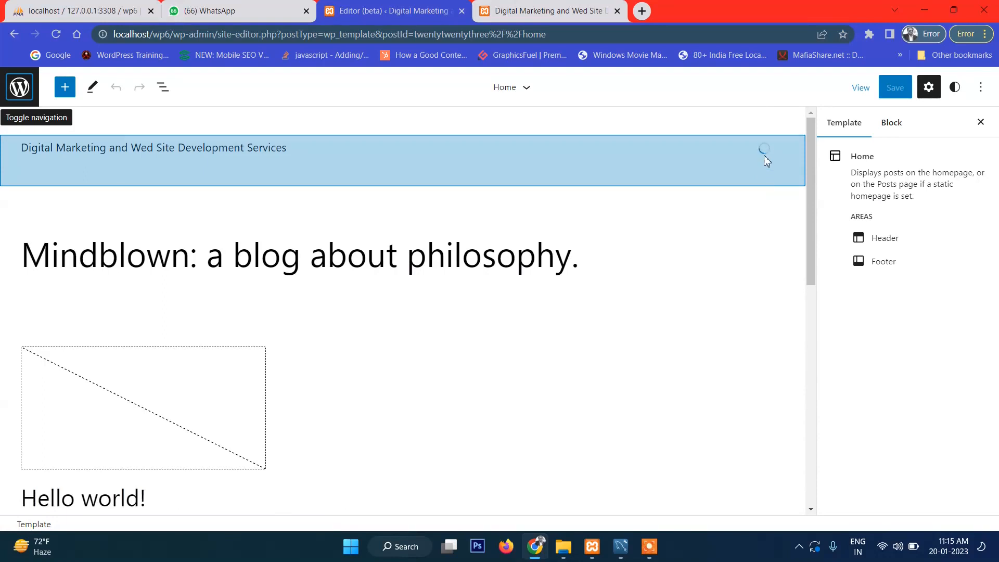
left_click(762, 150)
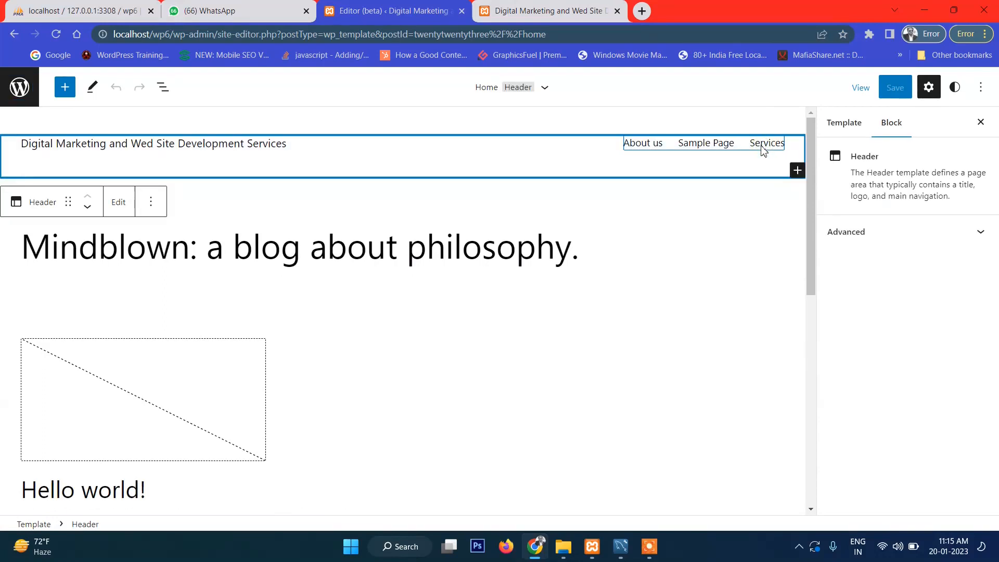
left_click(742, 149)
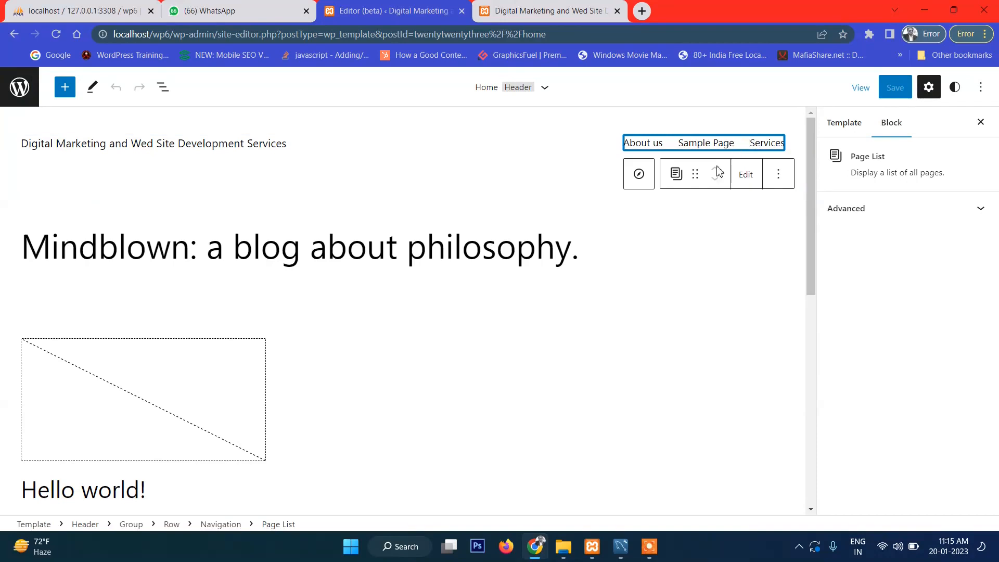
left_click(639, 177)
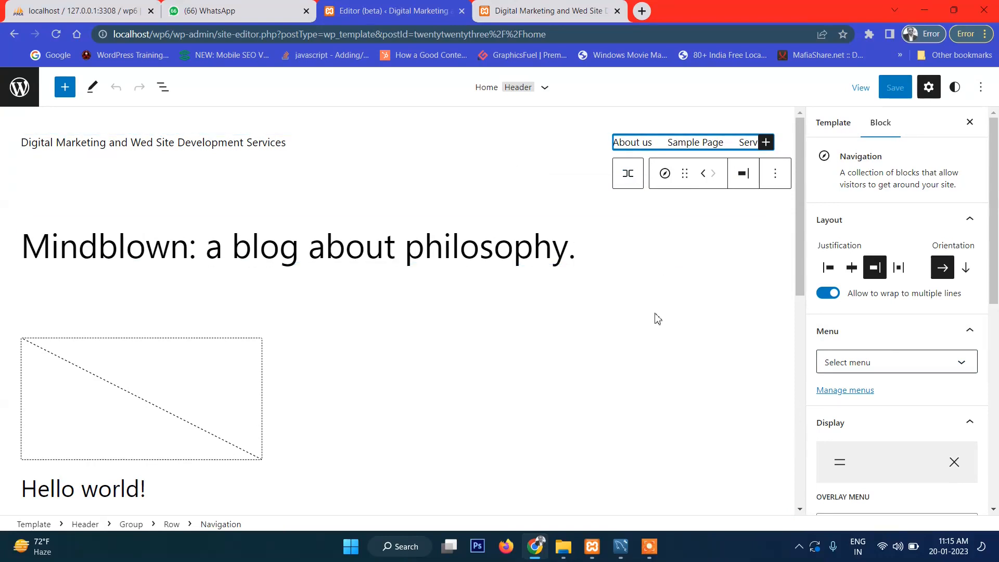
Step: Reselect the header's Navigation block through its page list and parent selector
scroll(674, 286, "down", 3)
left_click(638, 232)
scroll(640, 165, "up", 3)
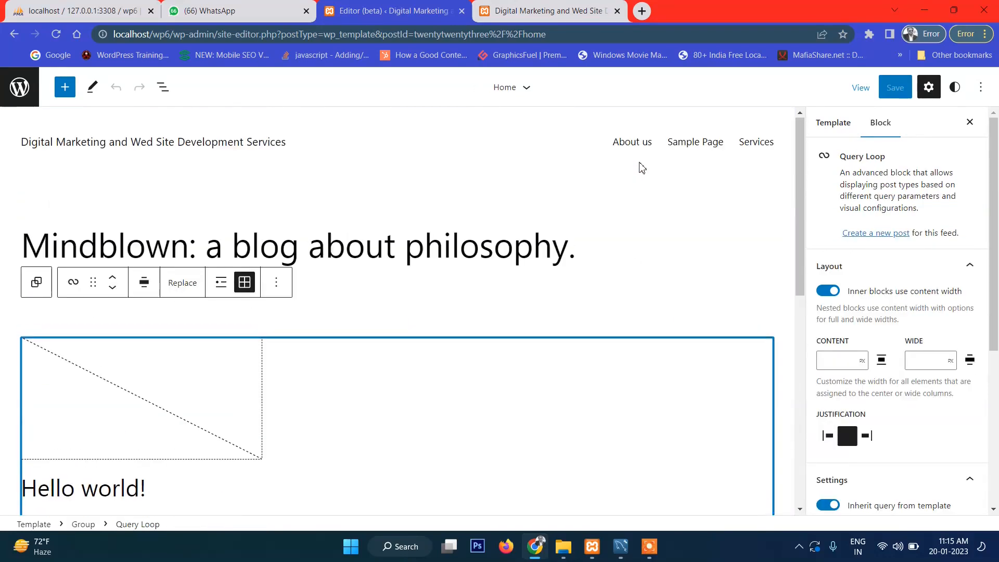
left_click(669, 147)
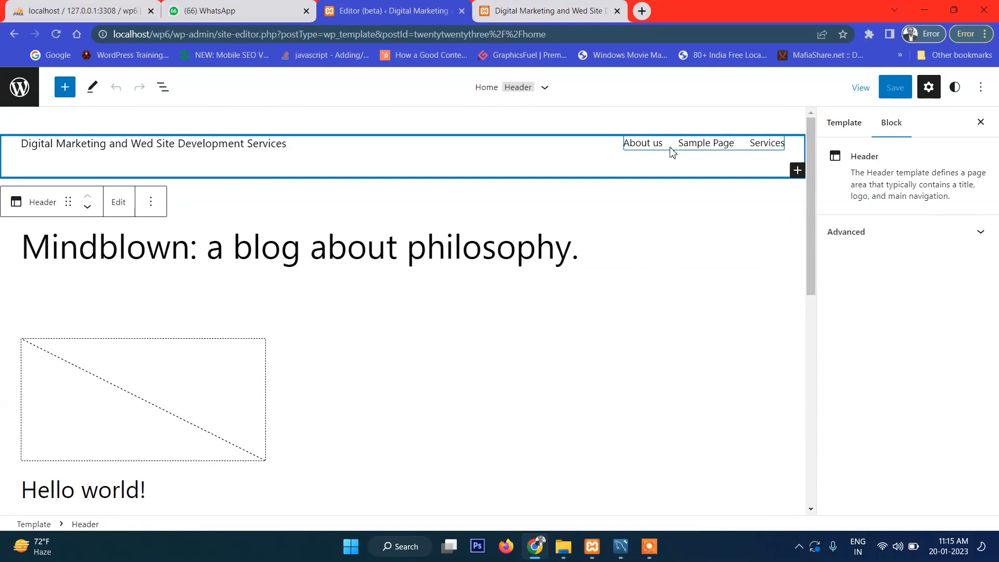
left_click(710, 148)
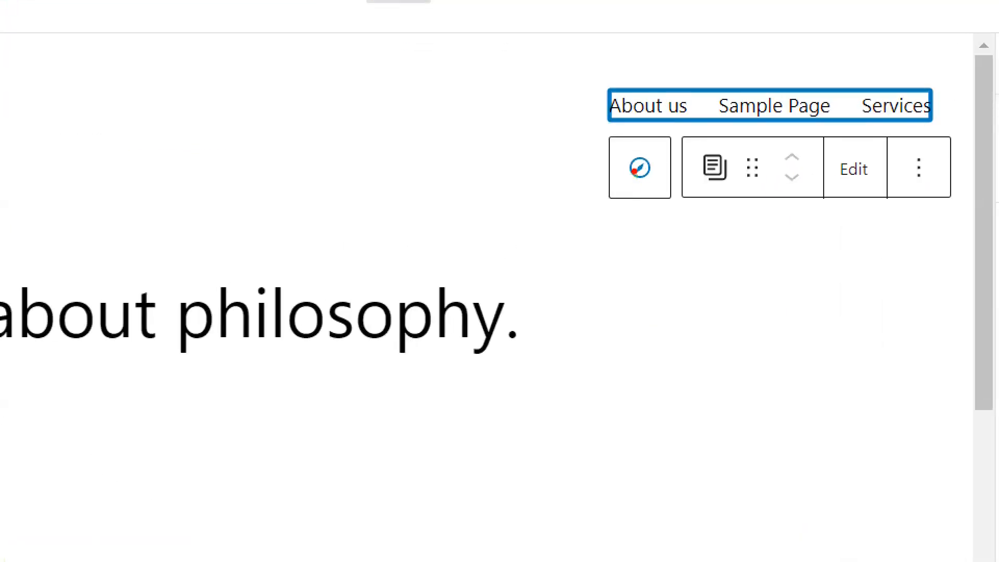
left_click(639, 169)
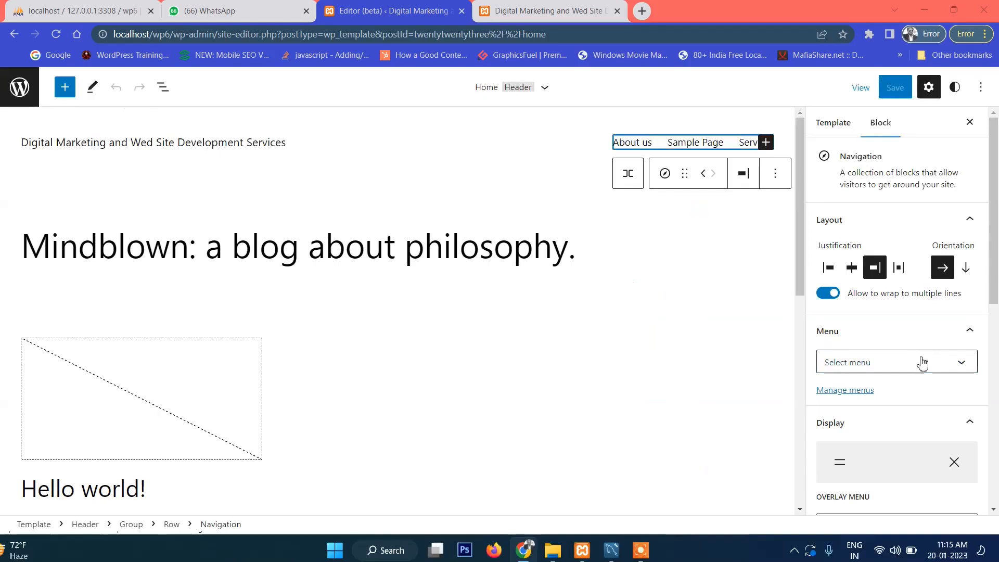
Step: Import the classic Top Menu into the header navigation and save the site changes
left_click(793, 335)
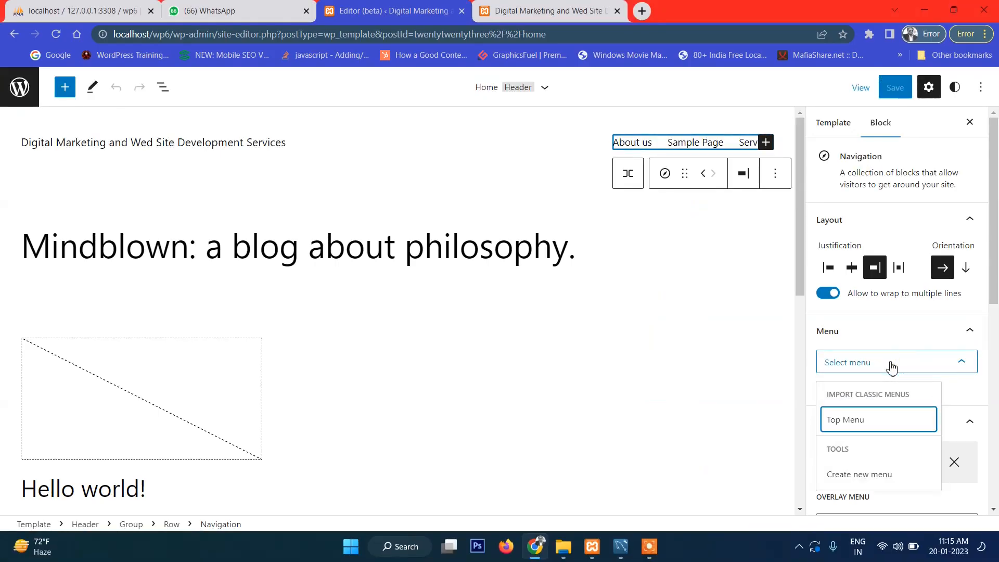
left_click(870, 420)
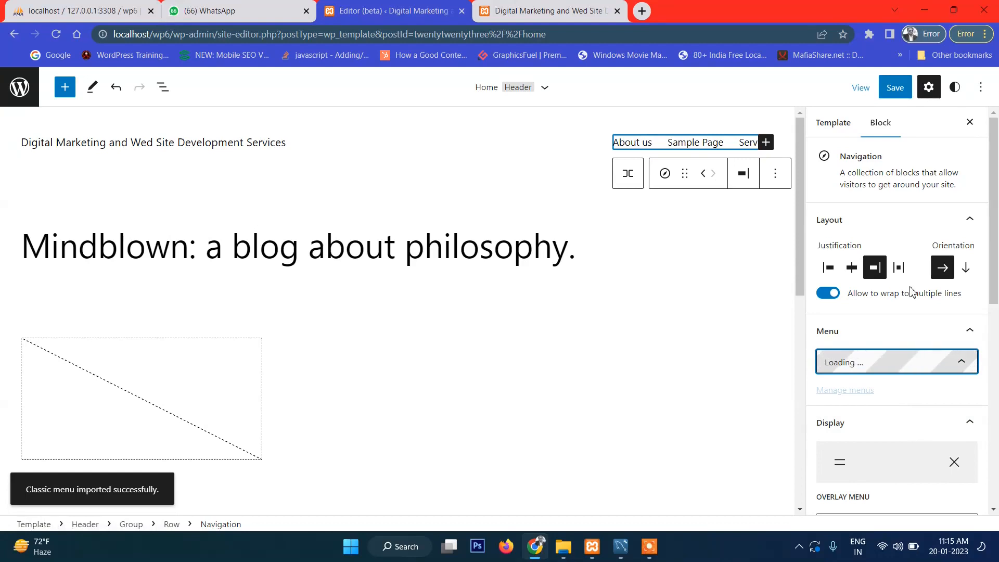
left_click(895, 89)
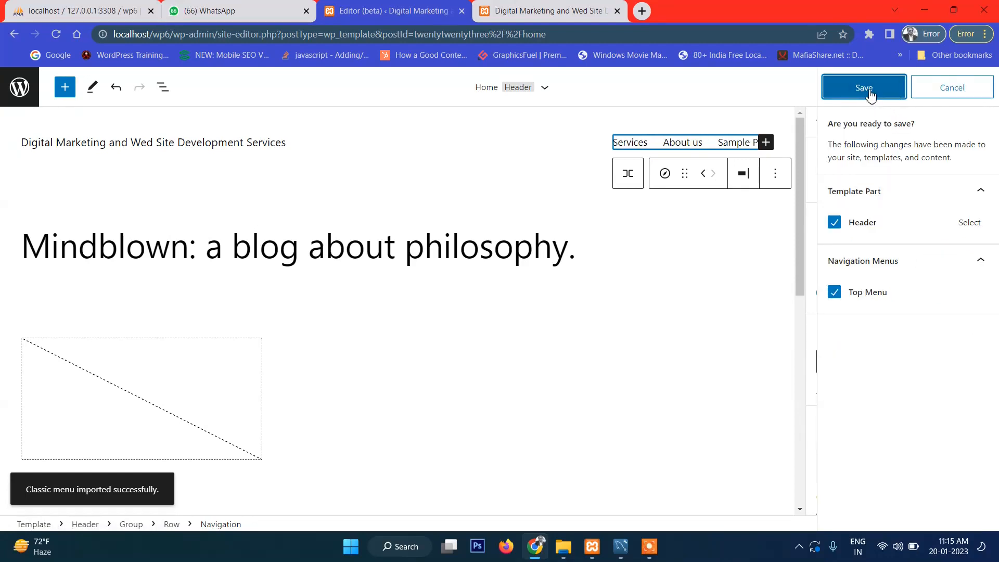
left_click(863, 88)
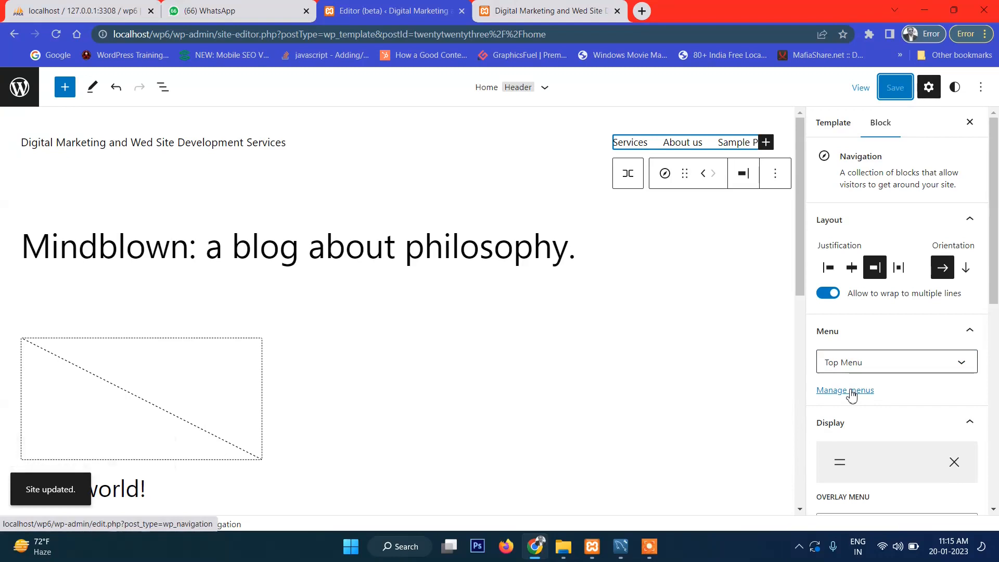
Step: Open the Navigation Menus manager in a new tab, view it, and return to the editor
right_click(850, 391)
left_click(779, 266)
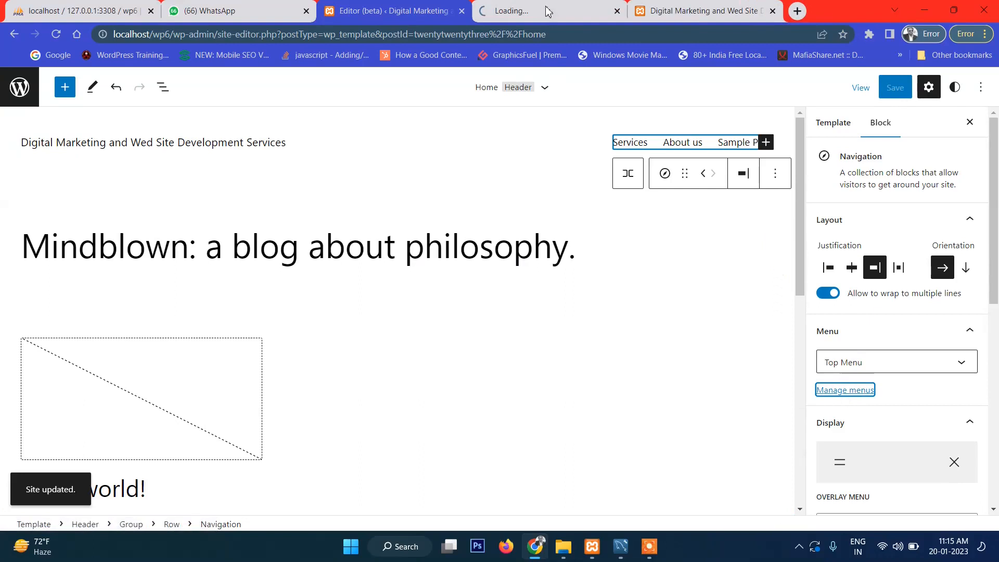
left_click(546, 10)
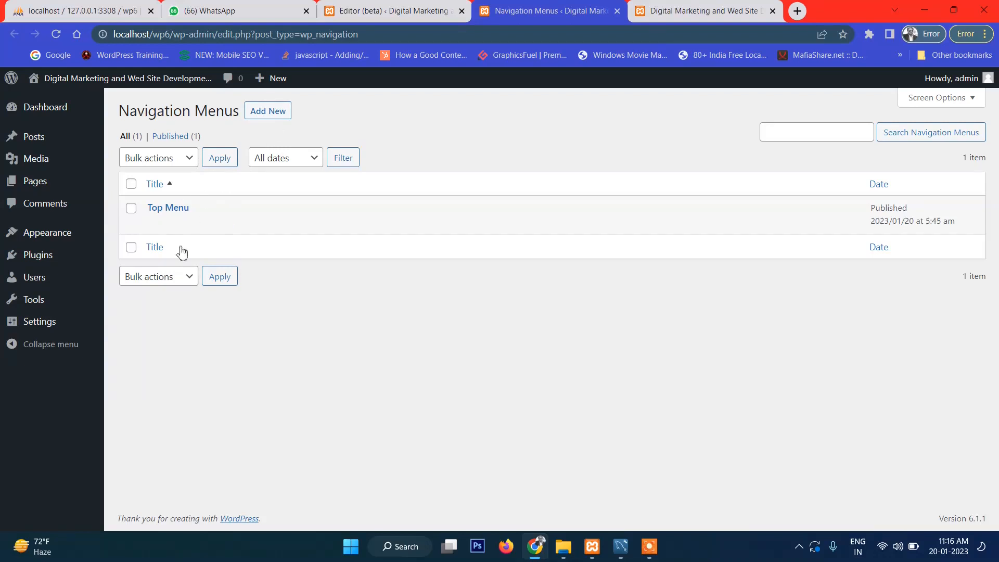
left_click(380, 6)
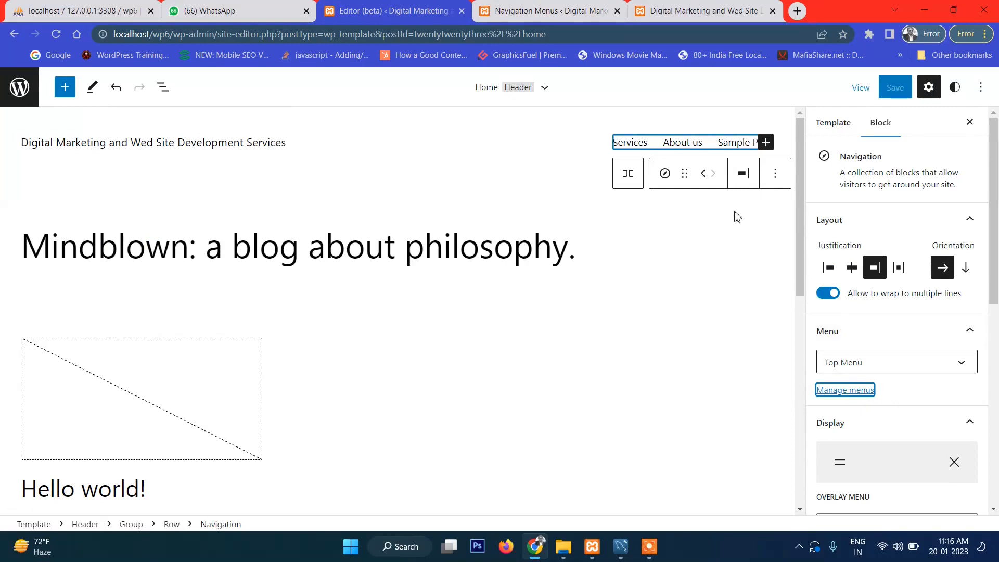
Step: Remove the Sample Page item from the header navigation
left_click(751, 142)
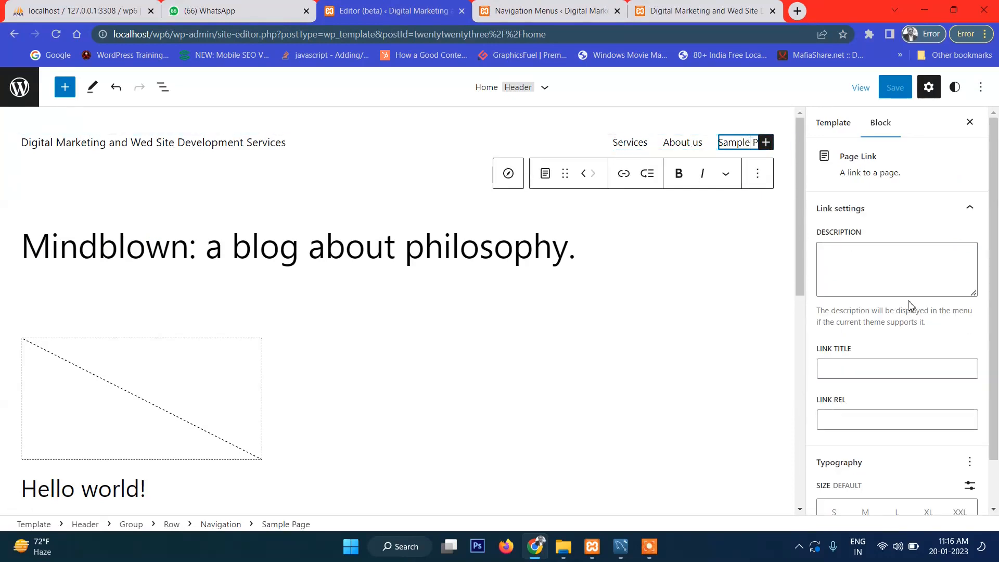
left_click(694, 141)
left_click(634, 142)
left_click(668, 144)
left_click(747, 142)
left_click(757, 173)
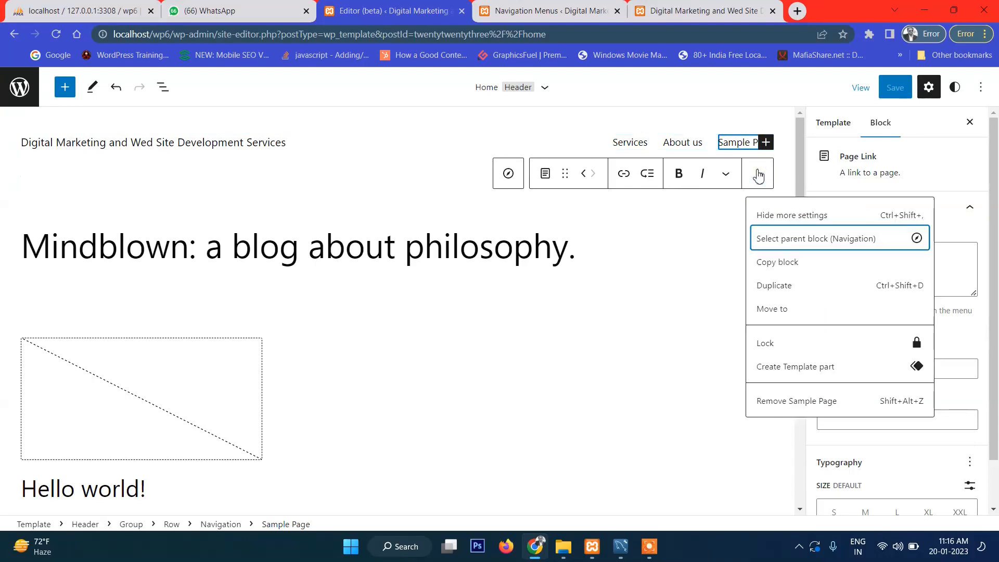
left_click(784, 402)
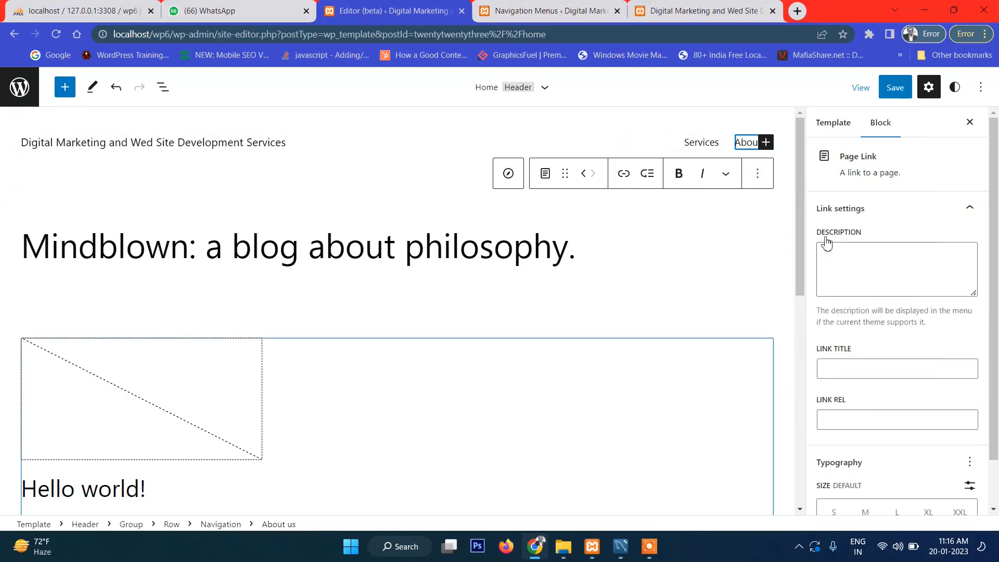
Step: Add an empty link item, delete the whole navigation block, then undo the deletion
left_click(765, 144)
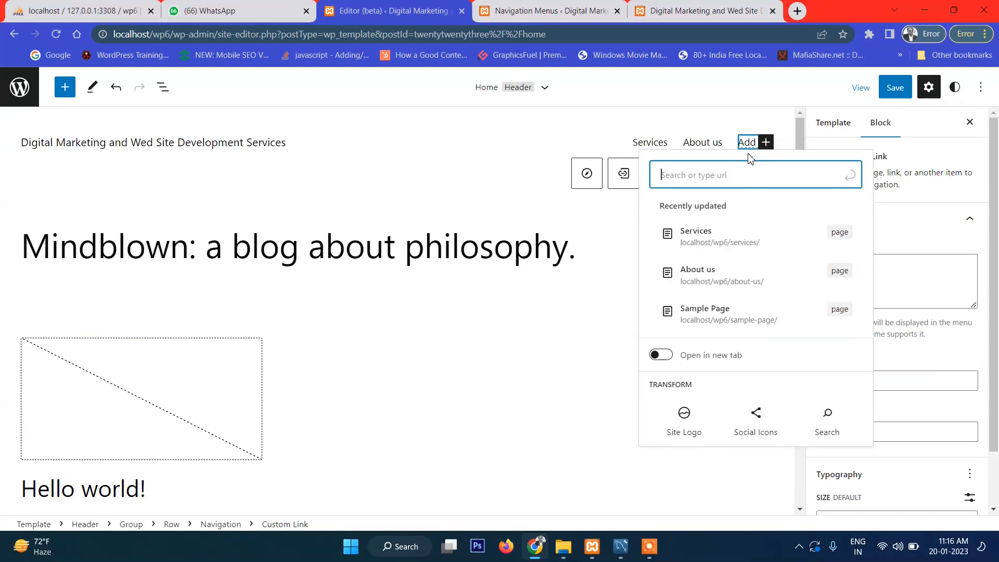
left_click(693, 146)
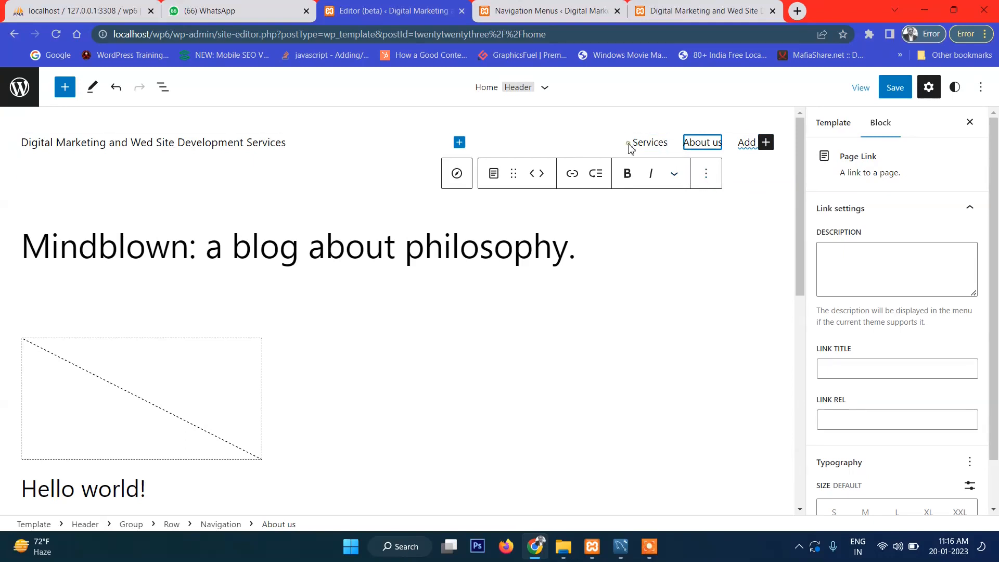
left_click(628, 146)
left_click(755, 174)
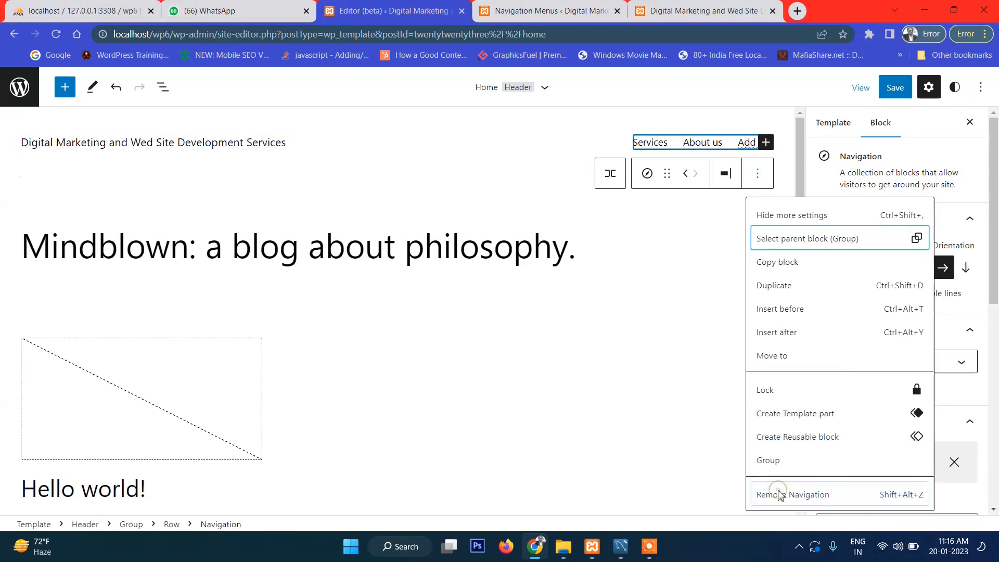
left_click(779, 492)
left_click(716, 159)
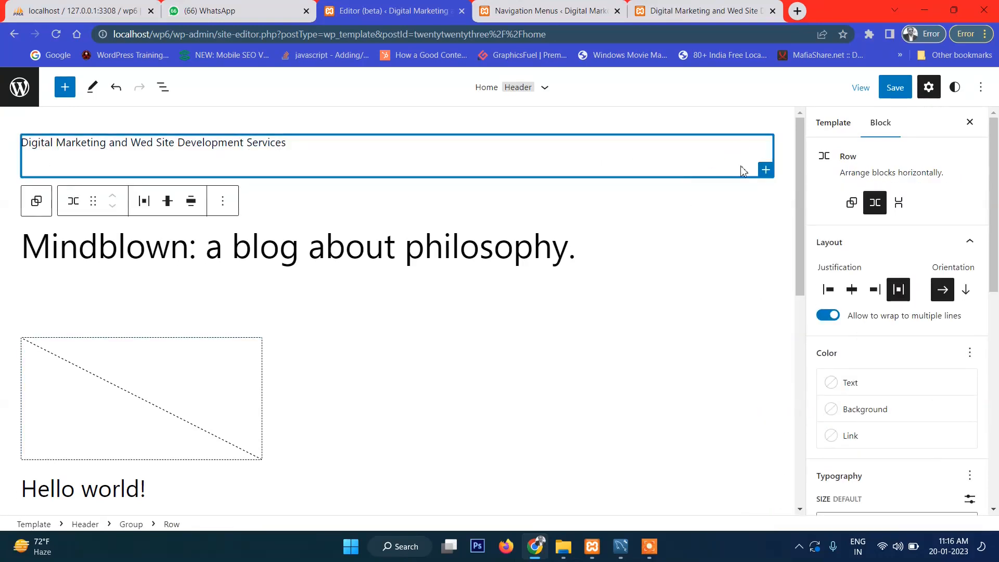
key("ctrl+z")
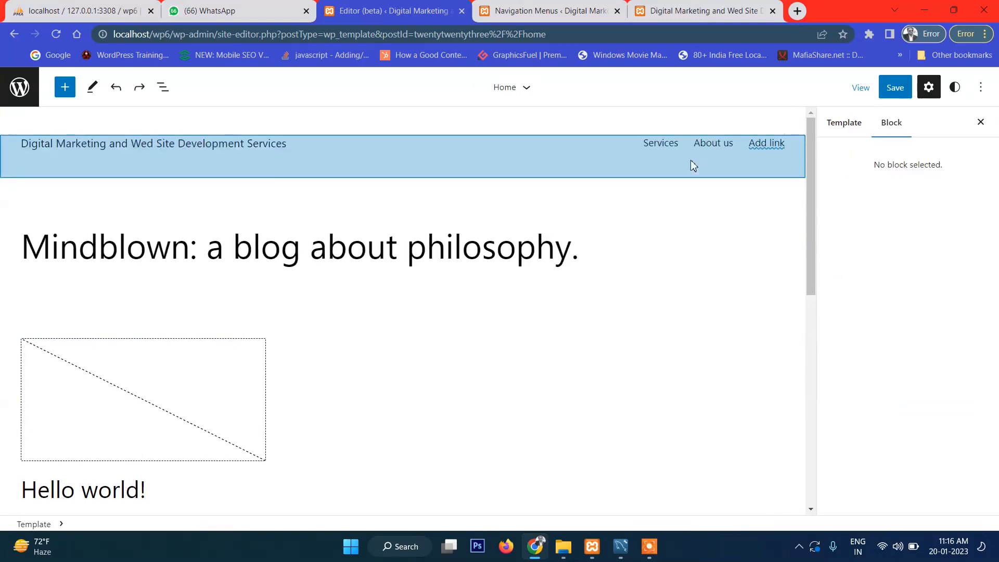
Step: Delete the header's Navigation block and type 'Se' into the site title
left_click(714, 148)
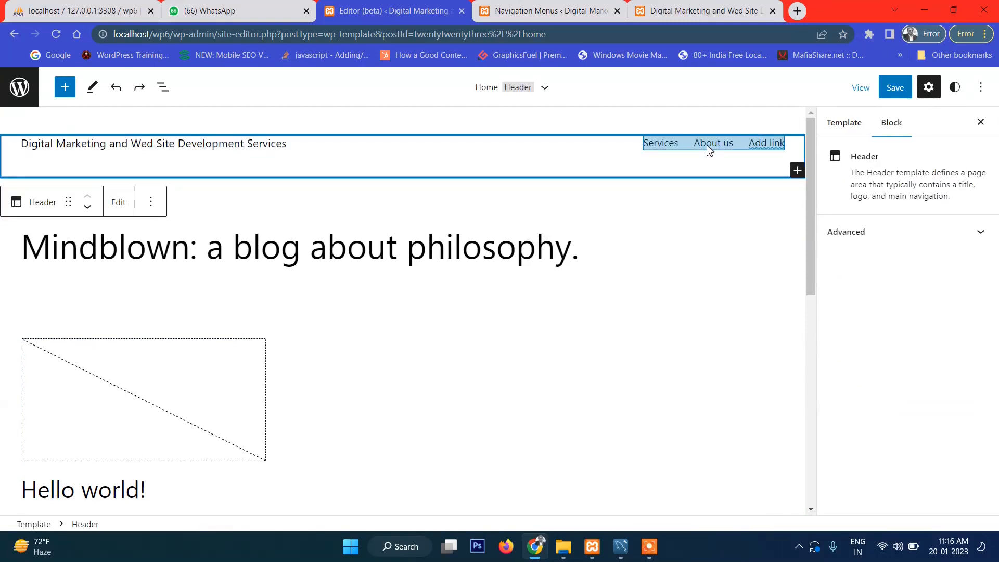
left_click(700, 148)
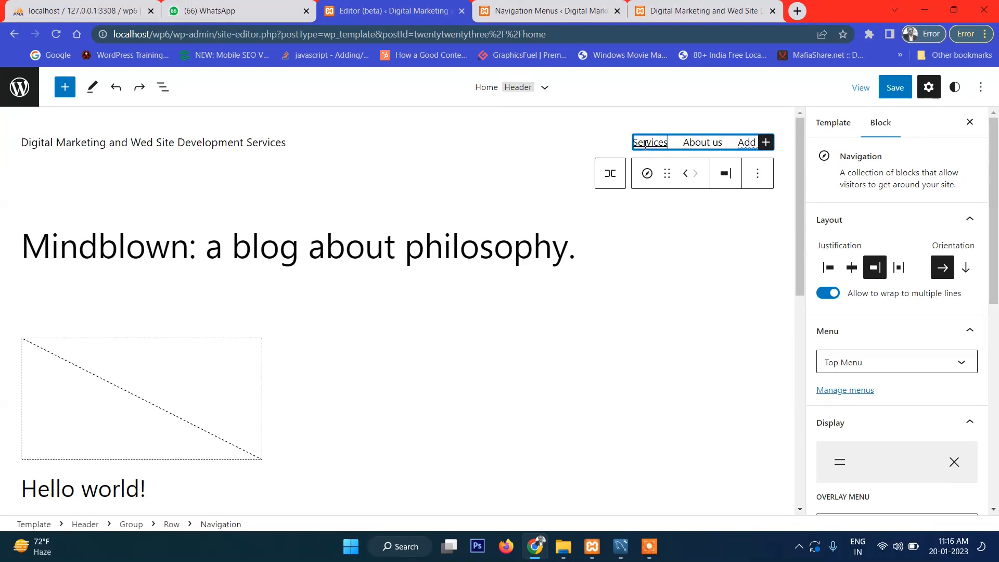
key("BackSpace")
key("BackSpace")
key("BackSpace")
key("BackSpace")
key("BackSpace")
key("BackSpace")
key("BackSpace")
key("BackSpace")
key("BackSpace")
key("BackSpace")
key("BackSpace")
key("BackSpace")
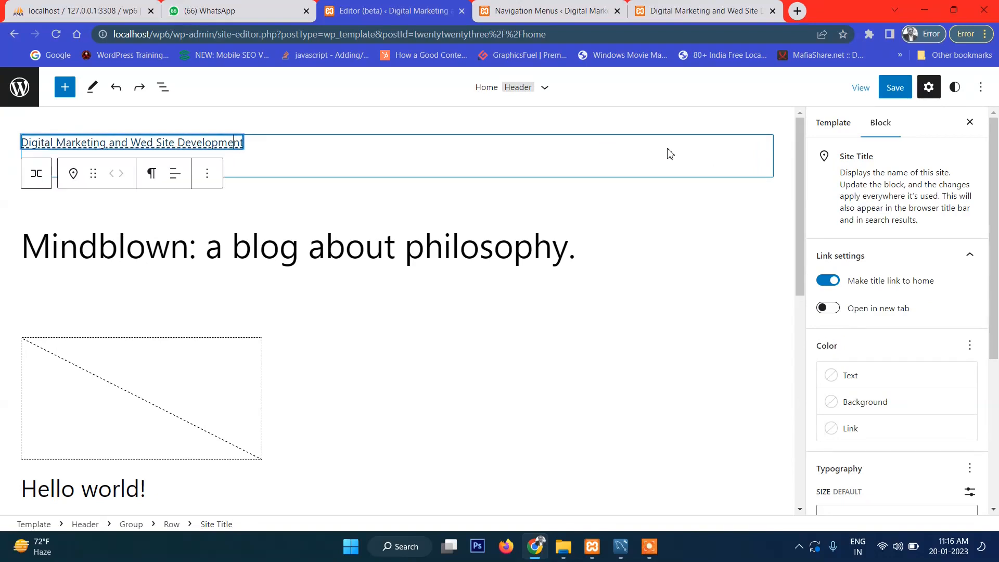
type("S")
type("e")
left_click(687, 257)
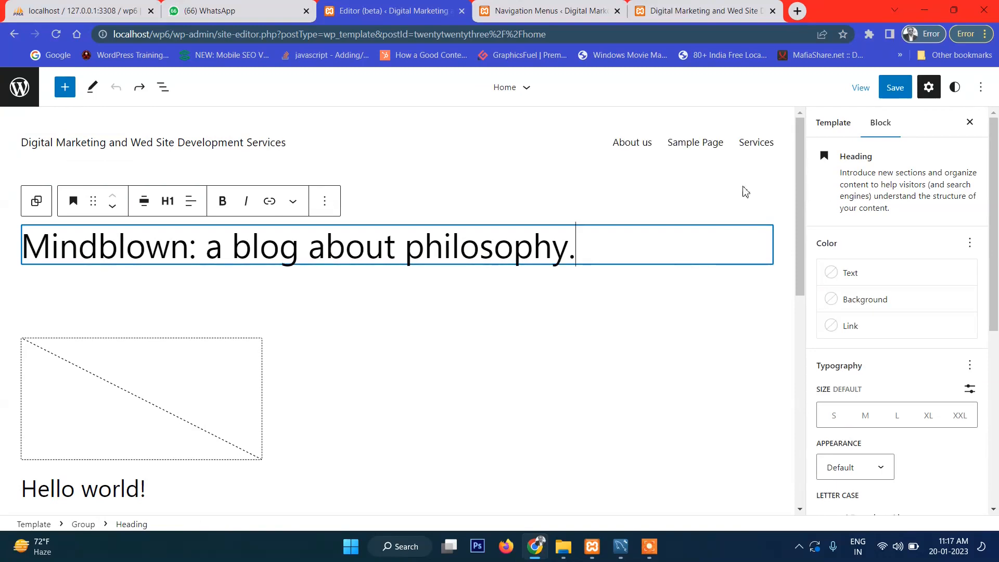
Step: Inspect the restored header by selecting its page list, the blog heading and the Services item
left_click(695, 150)
left_click(687, 149)
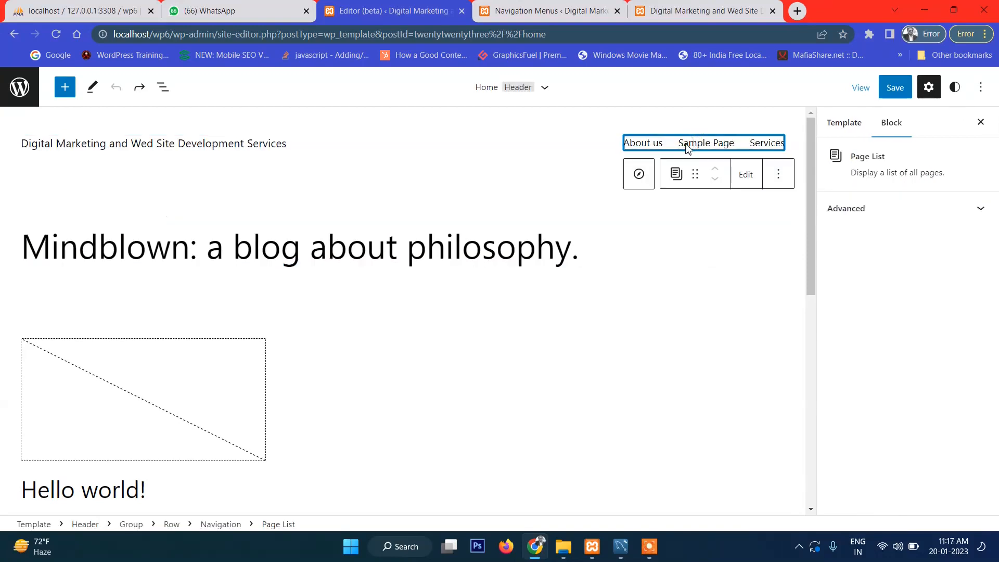
left_click(728, 239)
left_click(704, 150)
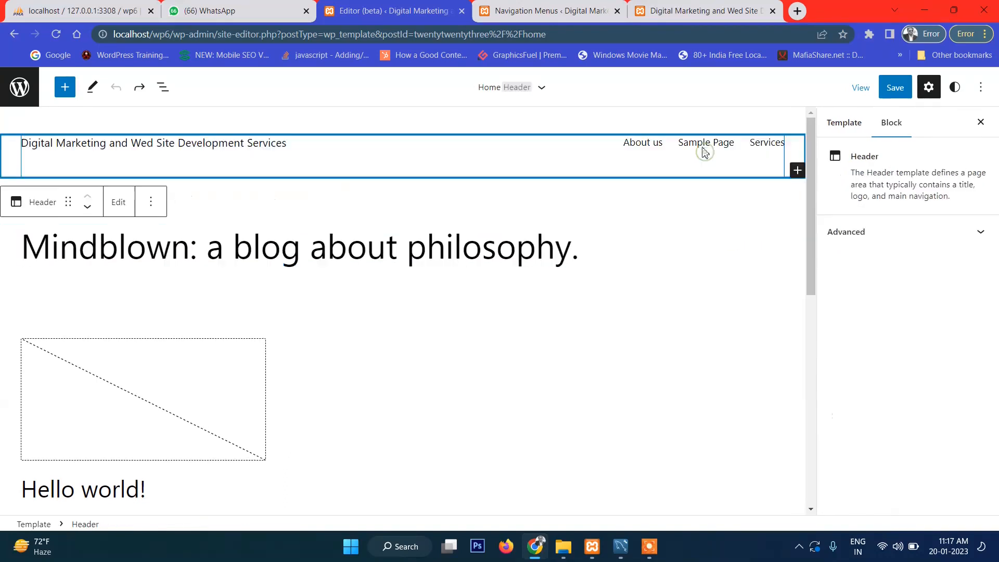
double_click(781, 144)
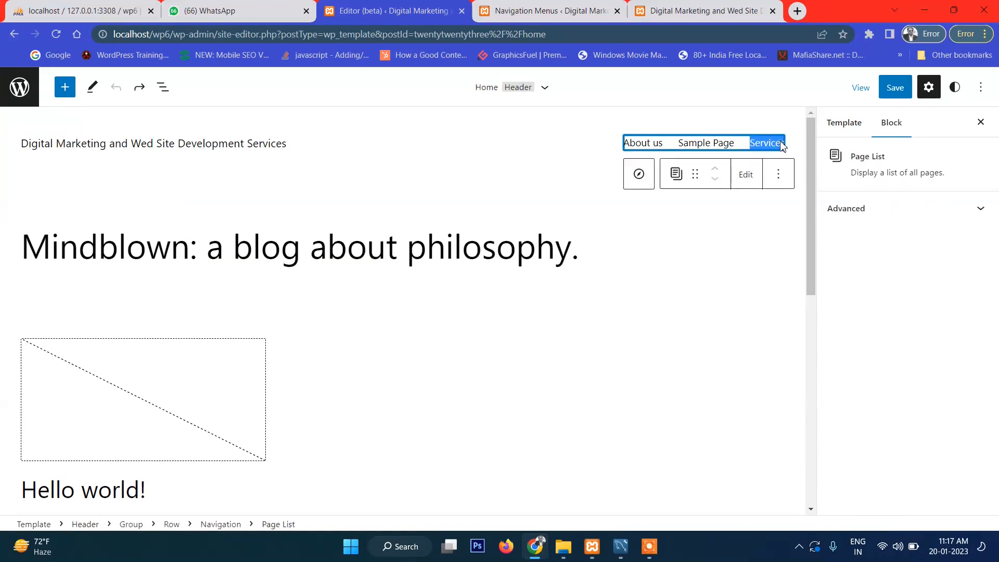
left_click(775, 162)
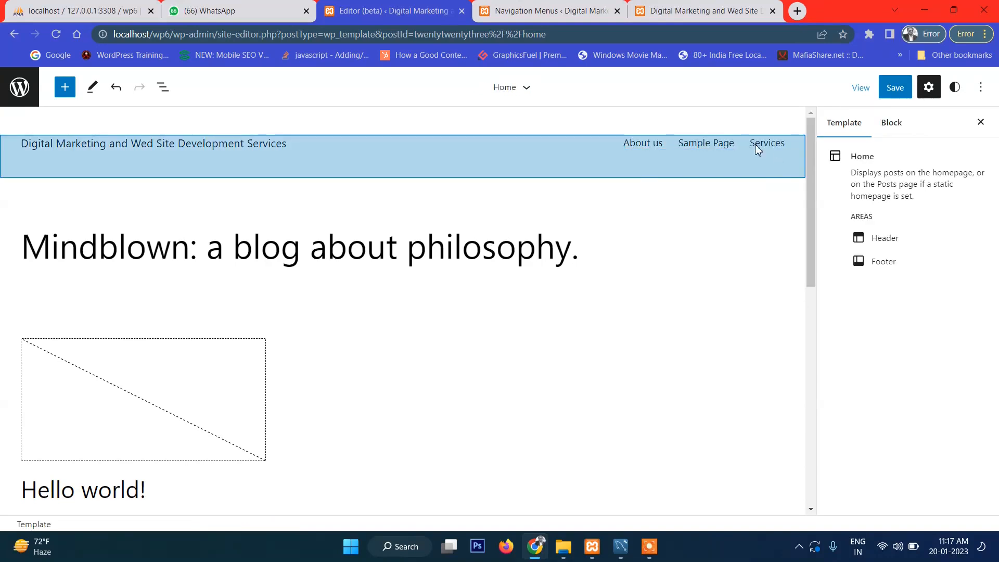
left_click(757, 149)
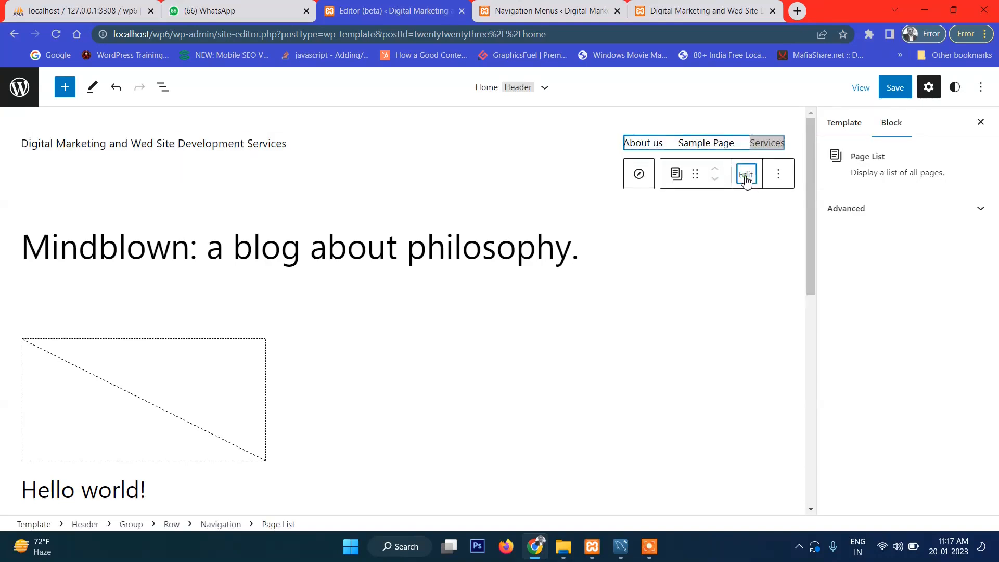
left_click(746, 175)
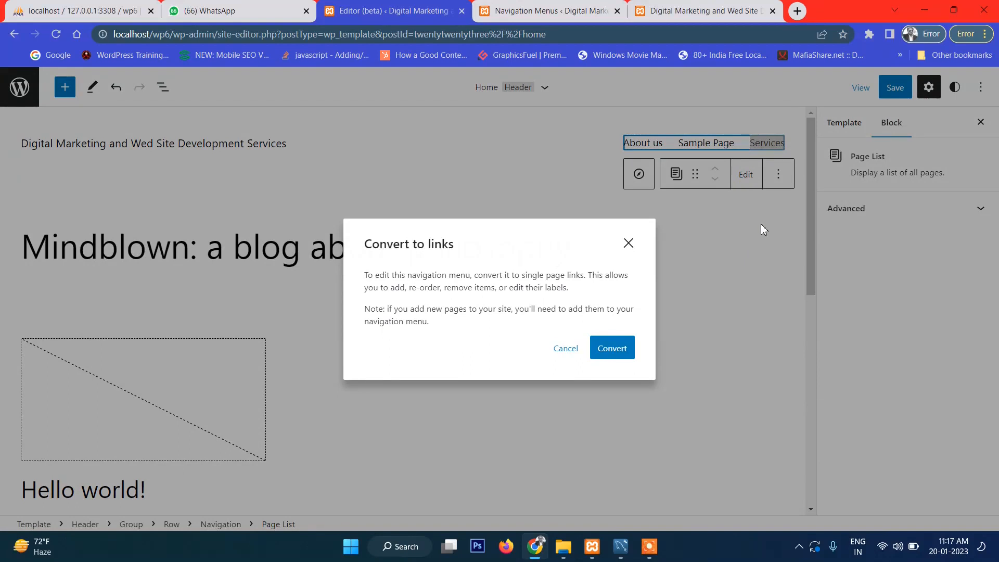
left_click(563, 357)
left_click(776, 177)
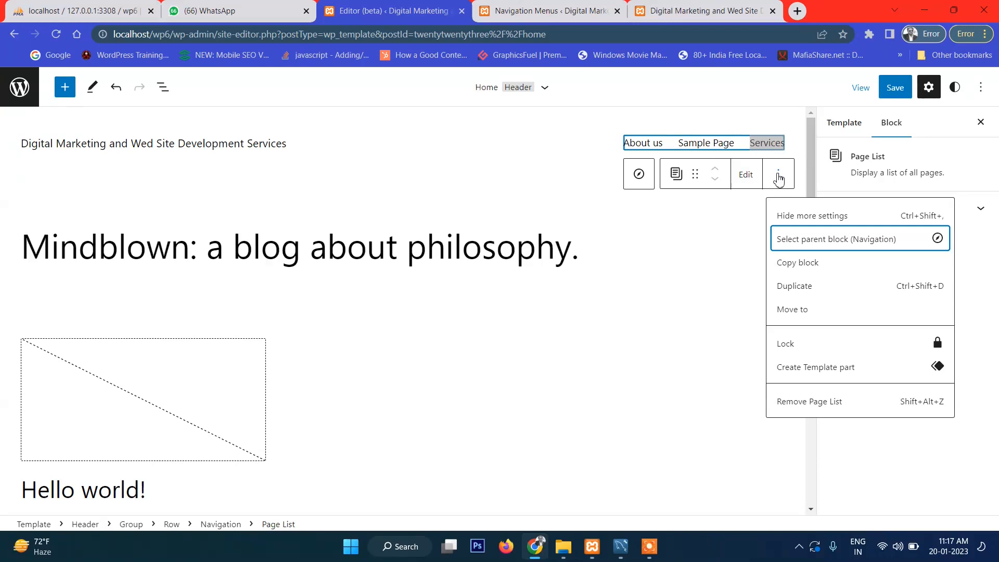
left_click(797, 405)
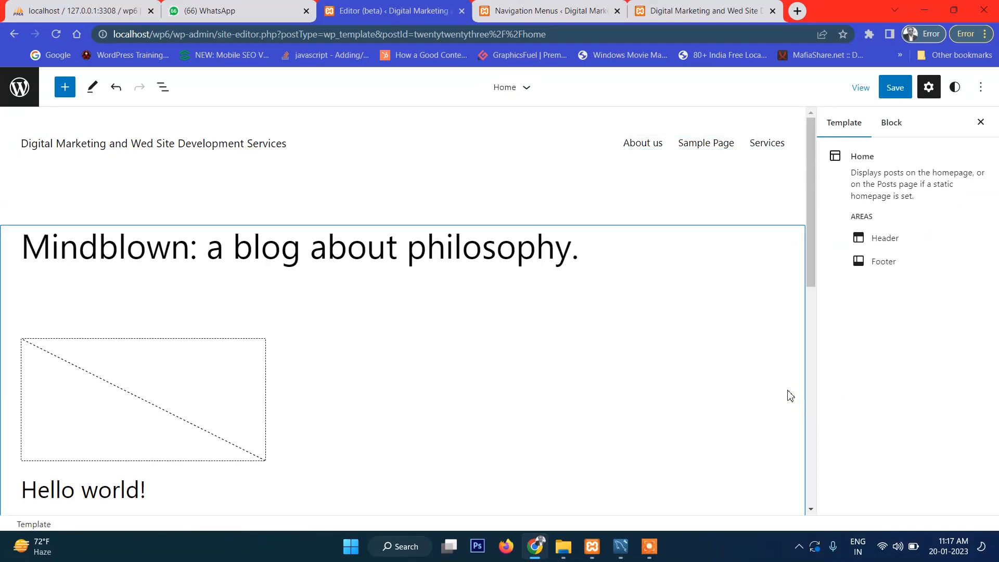
left_click(706, 141)
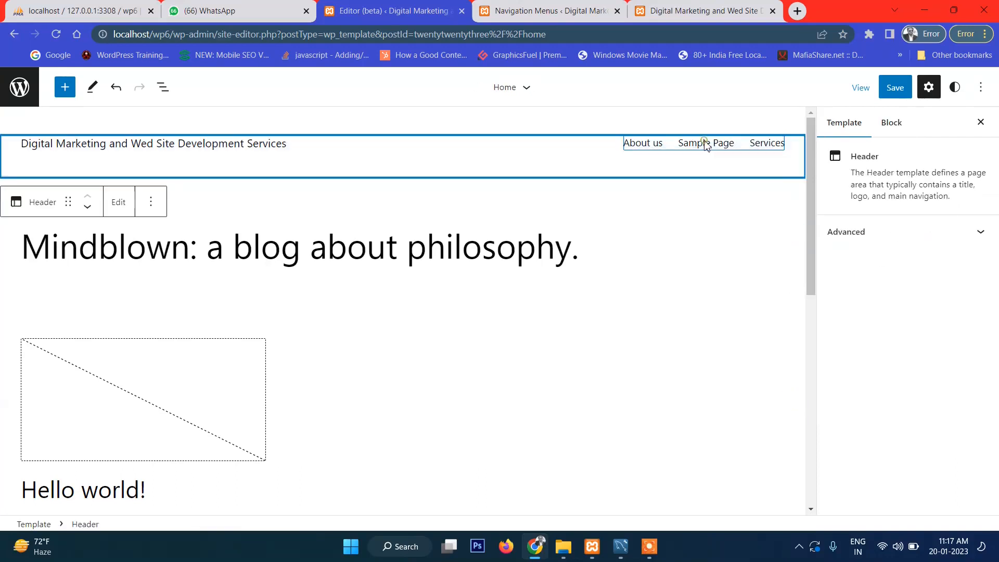
left_click(773, 148)
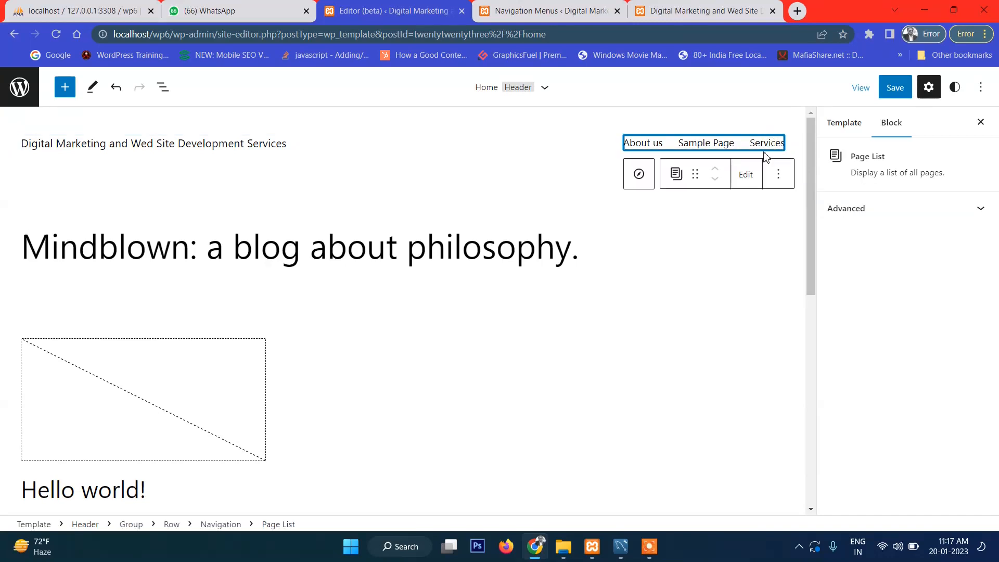
left_click(778, 180)
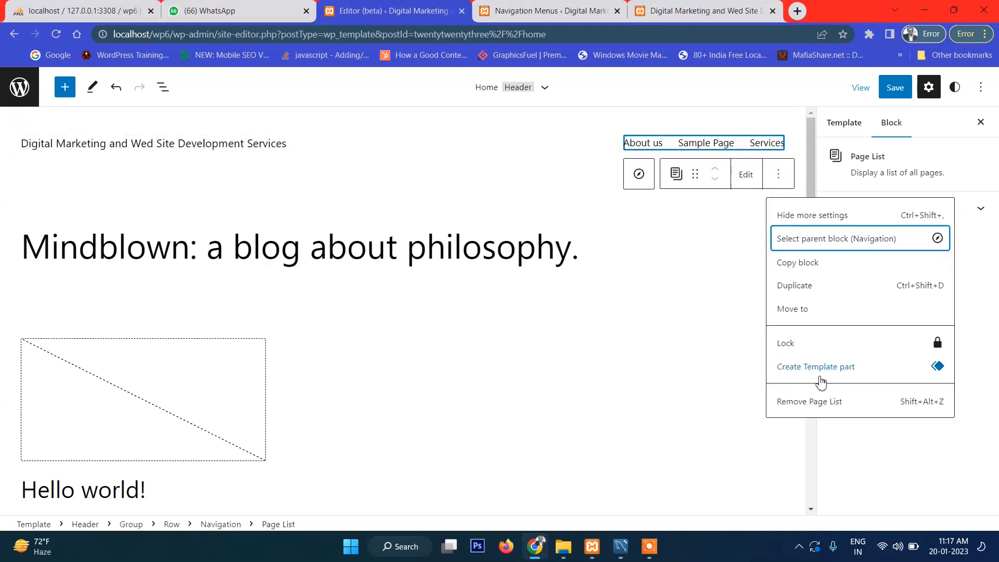
left_click(801, 399)
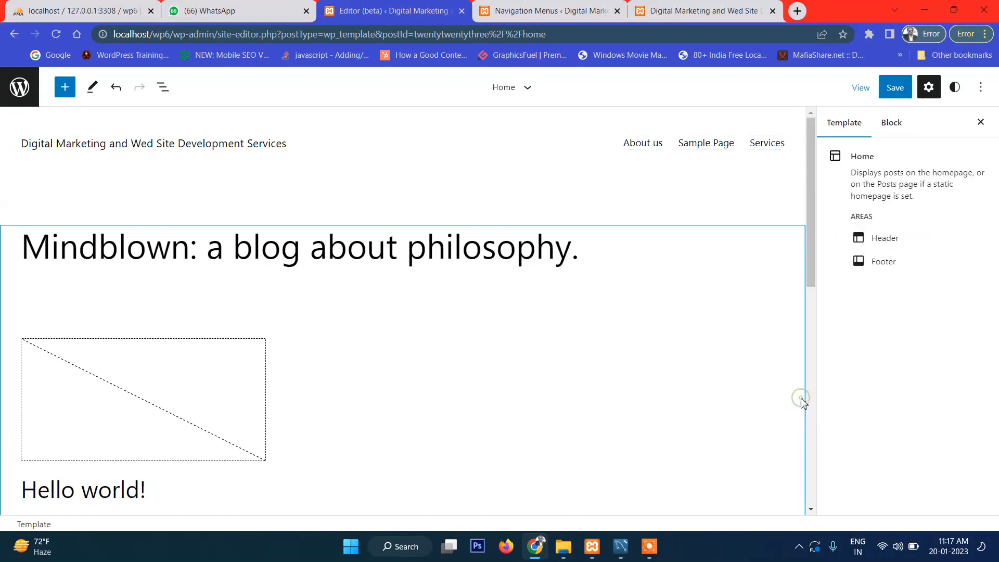
left_click(659, 152)
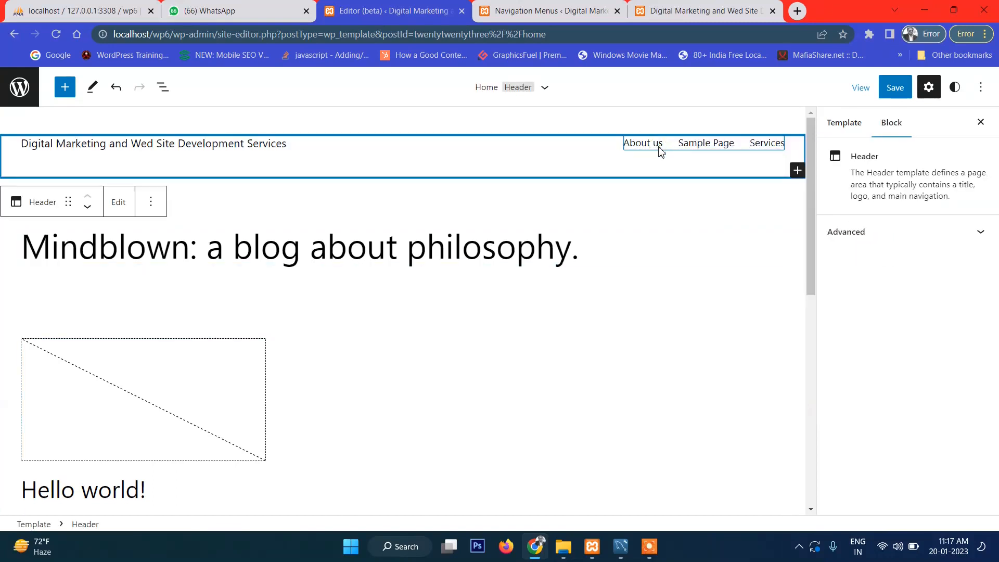
key("Delete")
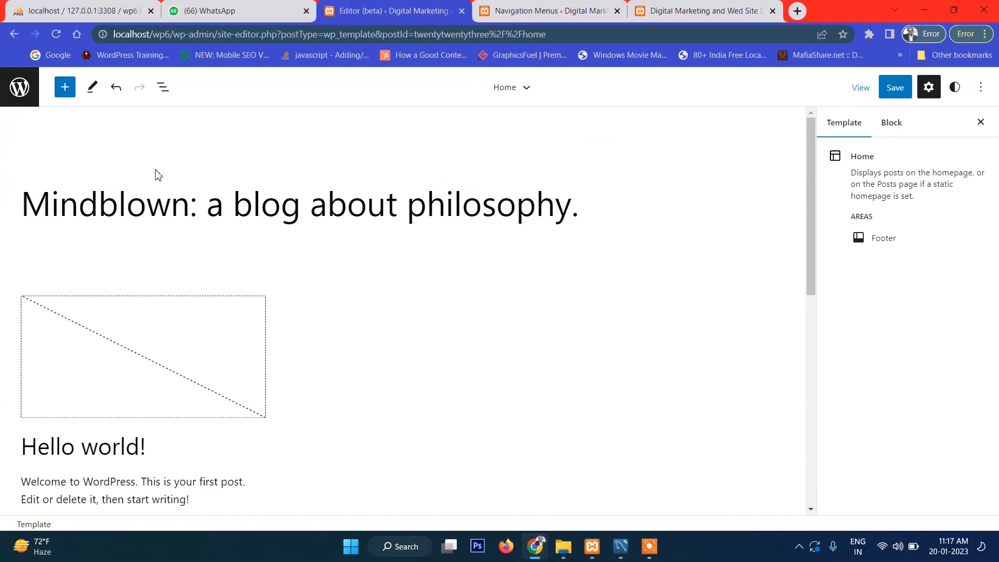
key("ctrl+z")
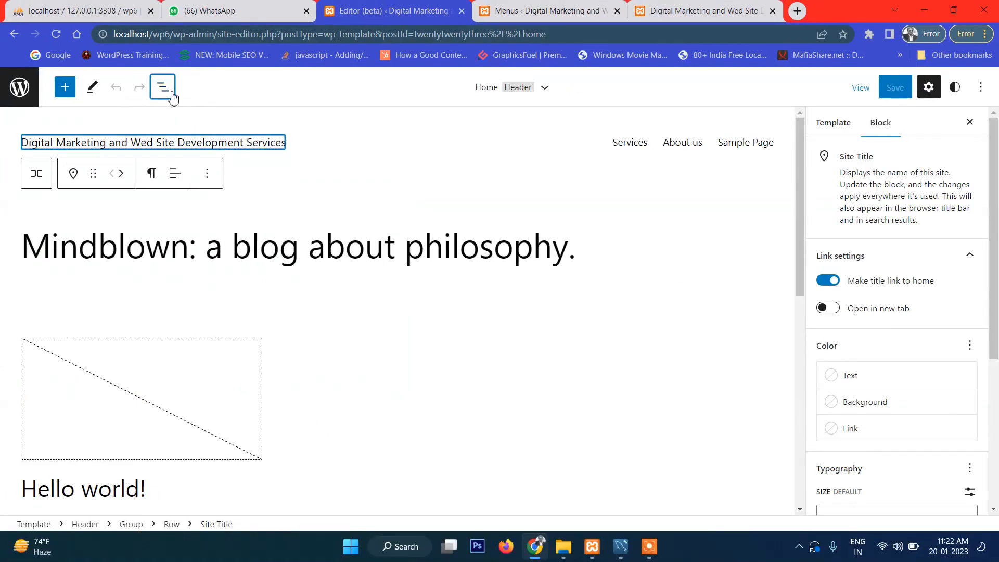
Step: Open List View and select the header's Group, Row, Site Title and Navigation blocks in turn
left_click(163, 88)
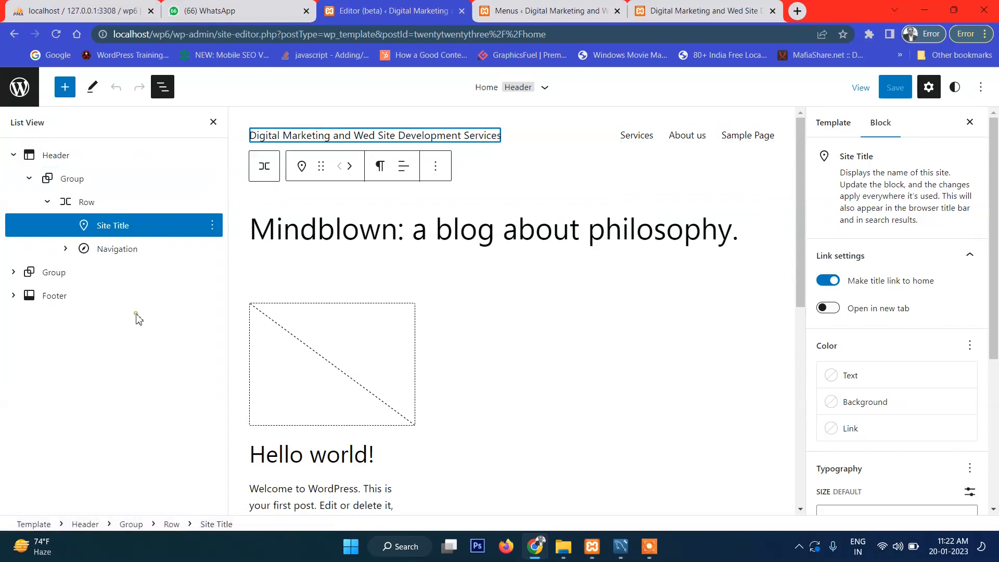
left_click(82, 163)
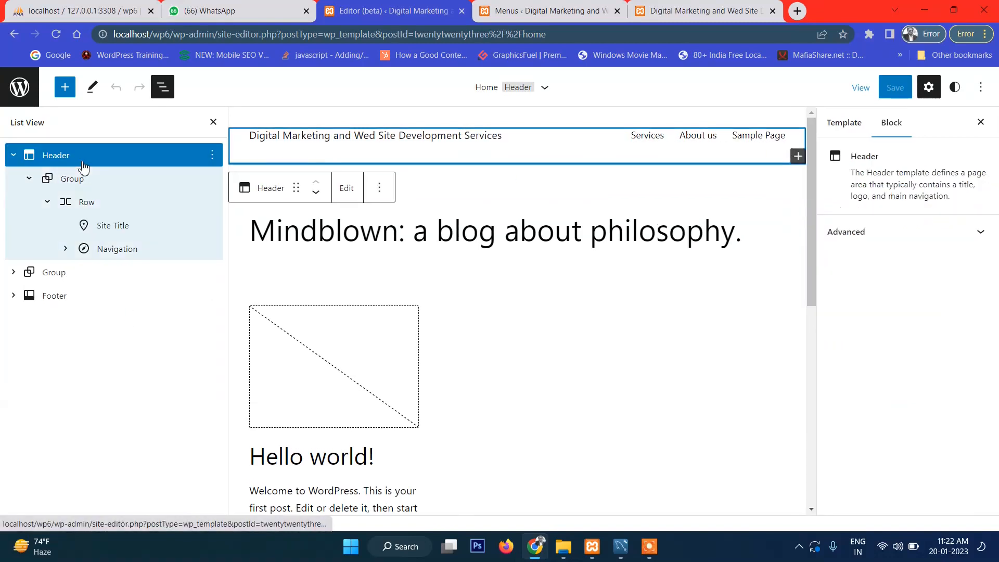
left_click(82, 183)
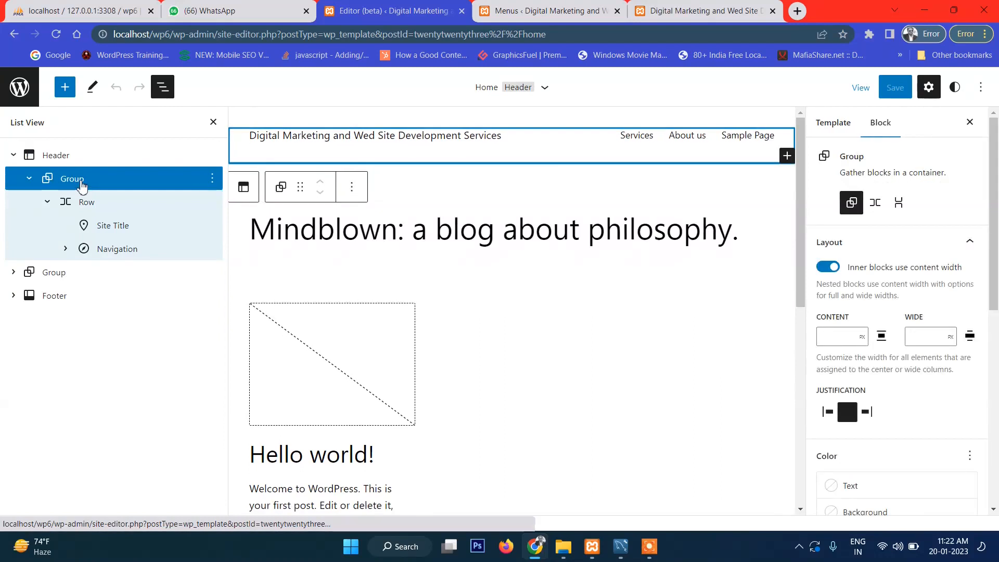
left_click(86, 209)
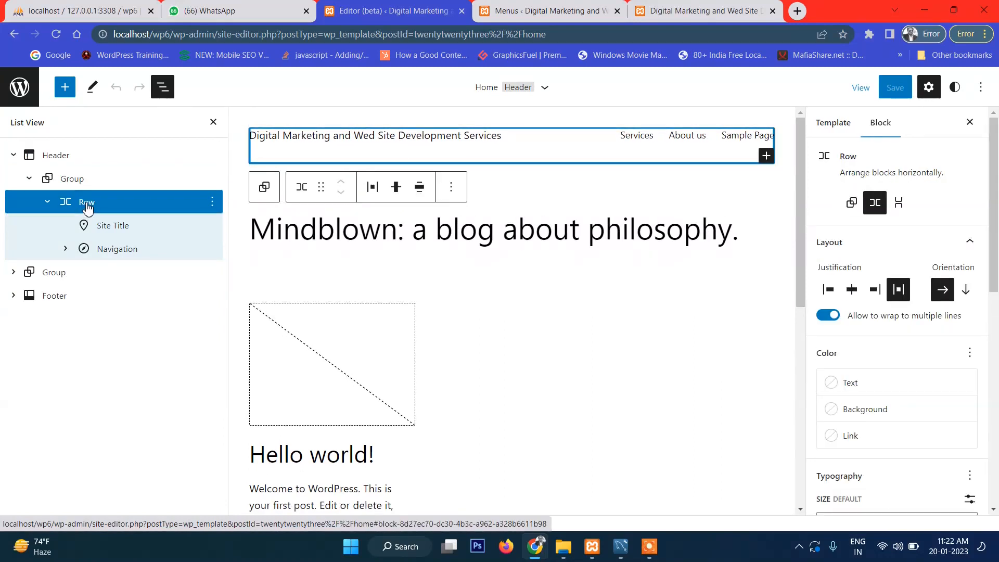
left_click(111, 228)
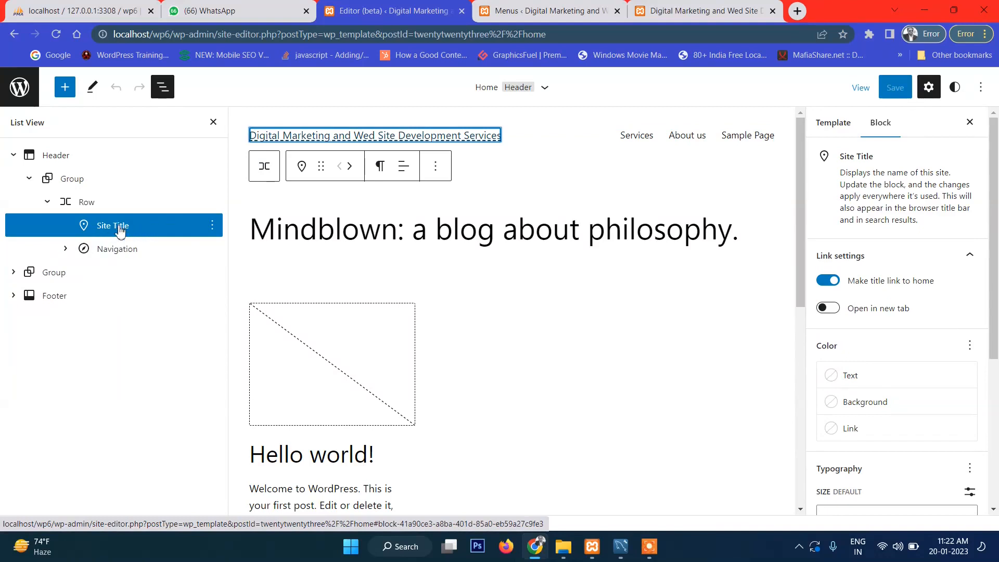
left_click(123, 252)
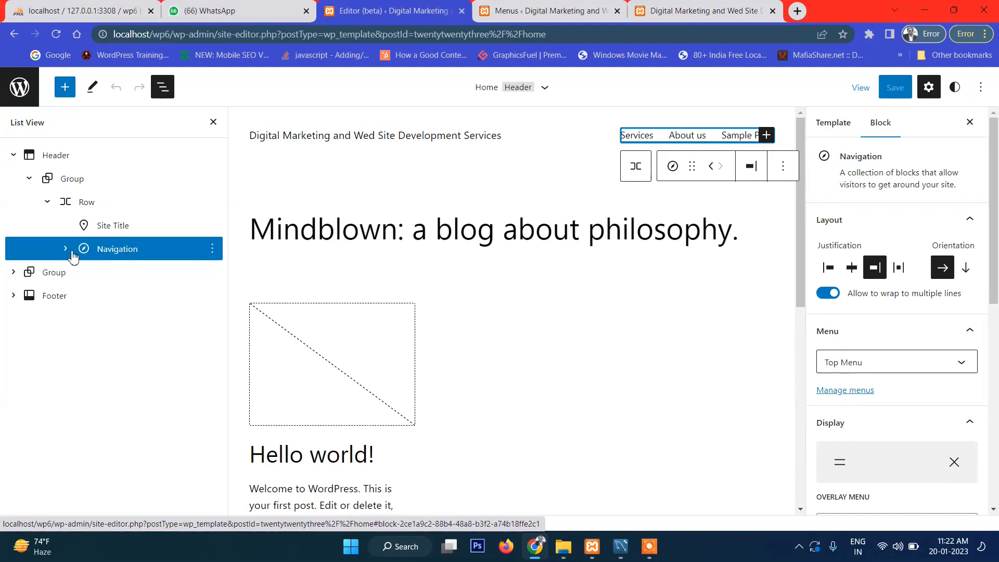
Step: Delete the Navigation block from the header using its List View options menu
left_click(65, 249)
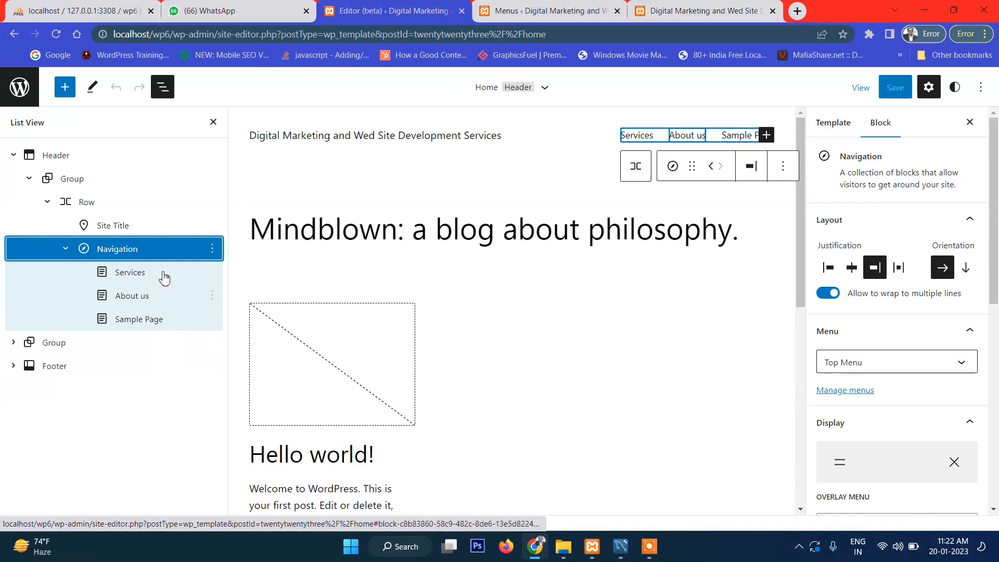
left_click(212, 250)
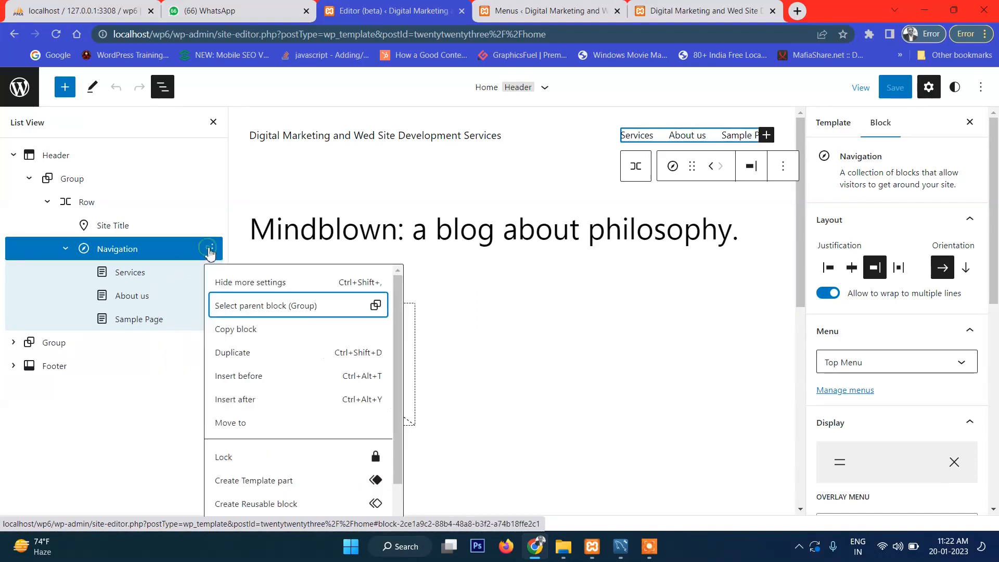
scroll(263, 378, "down", 2)
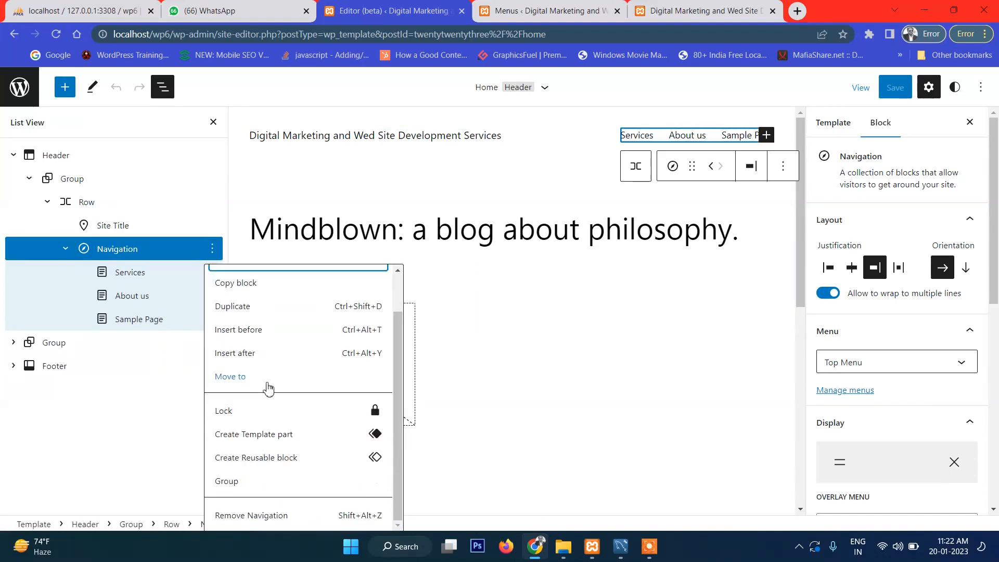
left_click(254, 516)
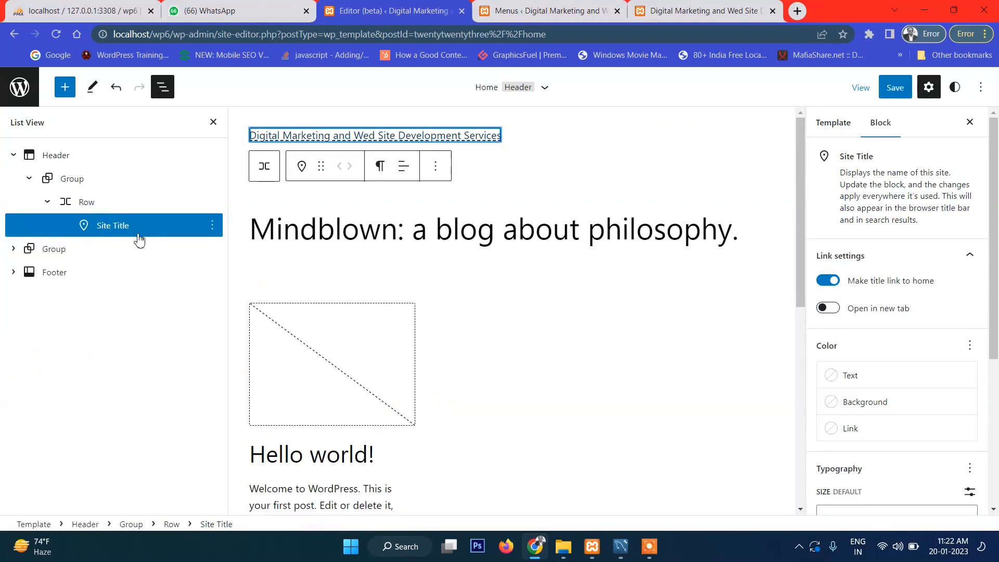
Step: Remove the Row holding the site title, leaving the header's inner Group selected
left_click(212, 203)
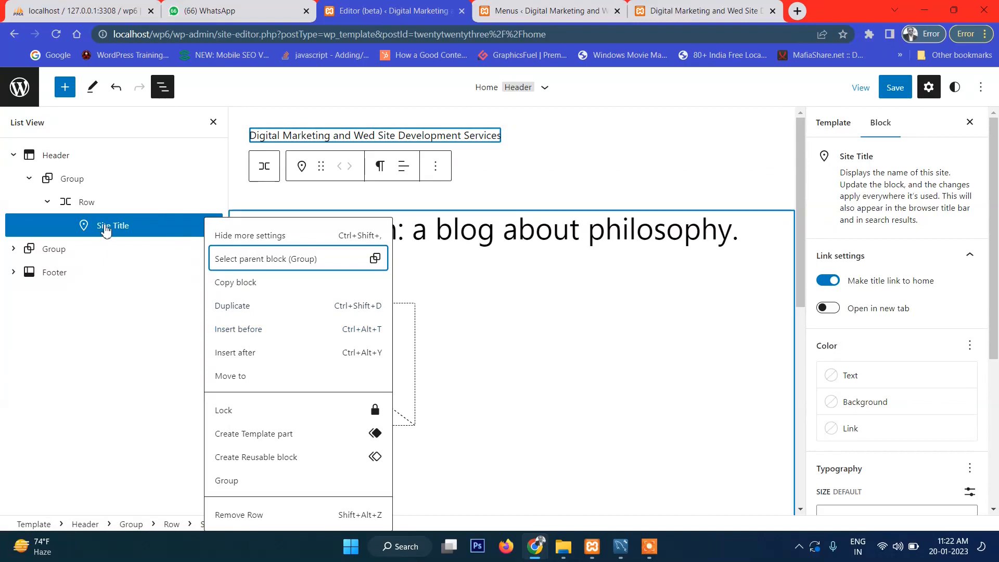
left_click(78, 203)
right_click(76, 201)
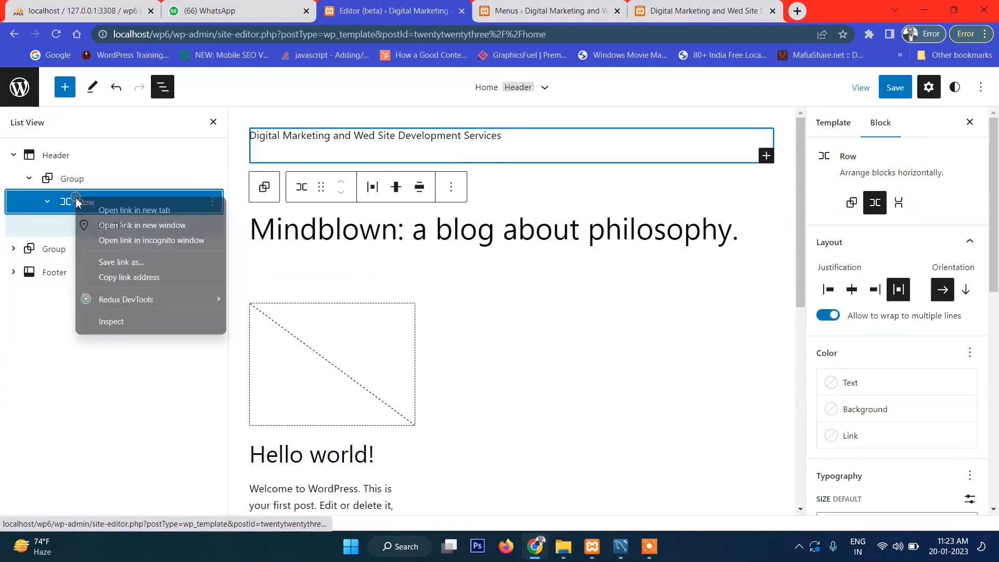
left_click(64, 205)
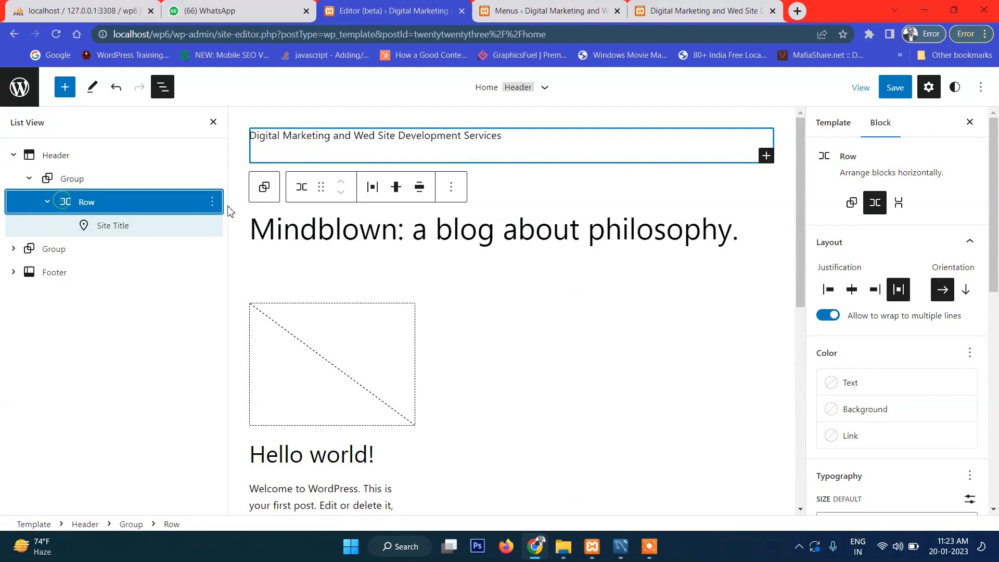
left_click(212, 201)
scroll(260, 500, "down", 1)
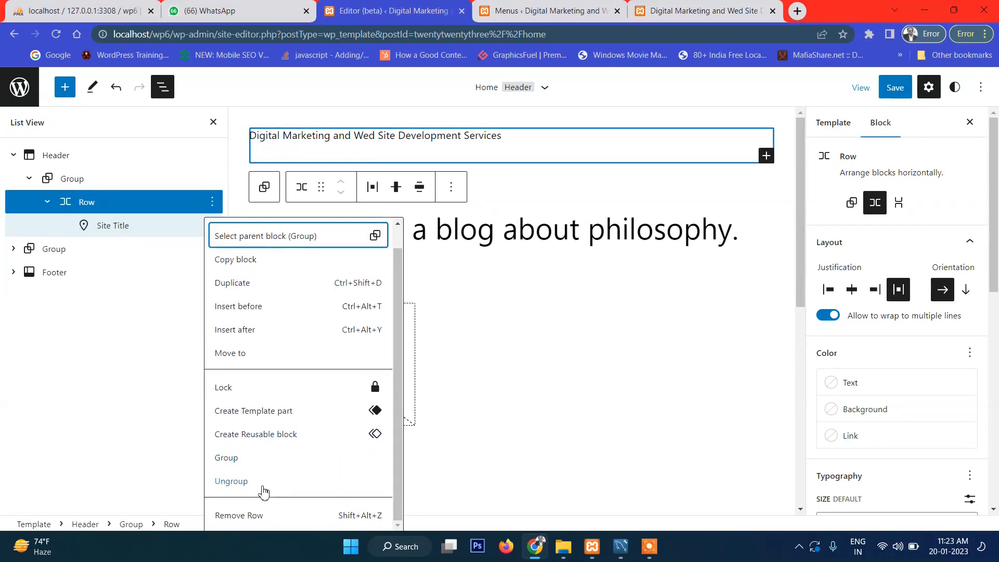
left_click(252, 516)
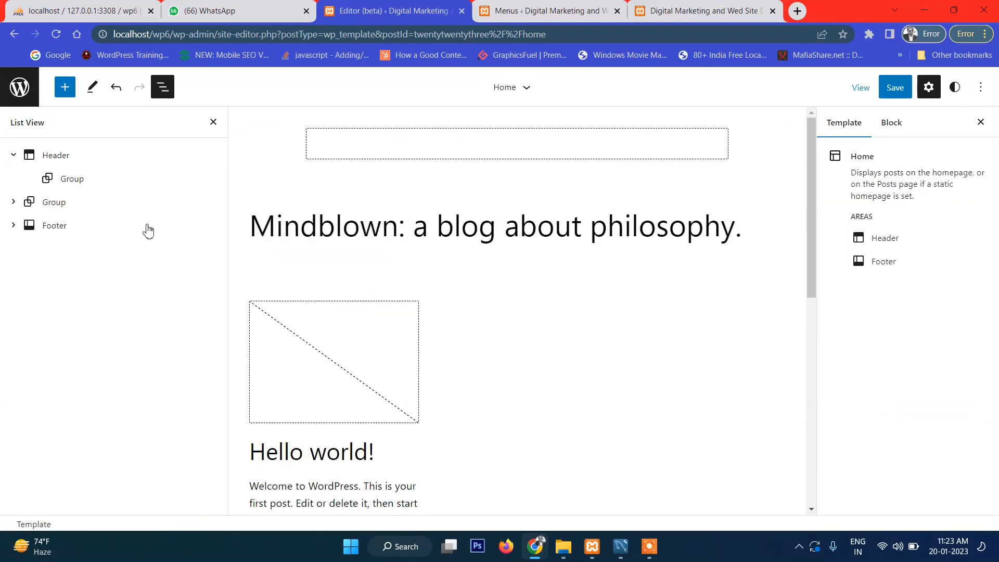
left_click(78, 187)
right_click(78, 183)
left_click(90, 177)
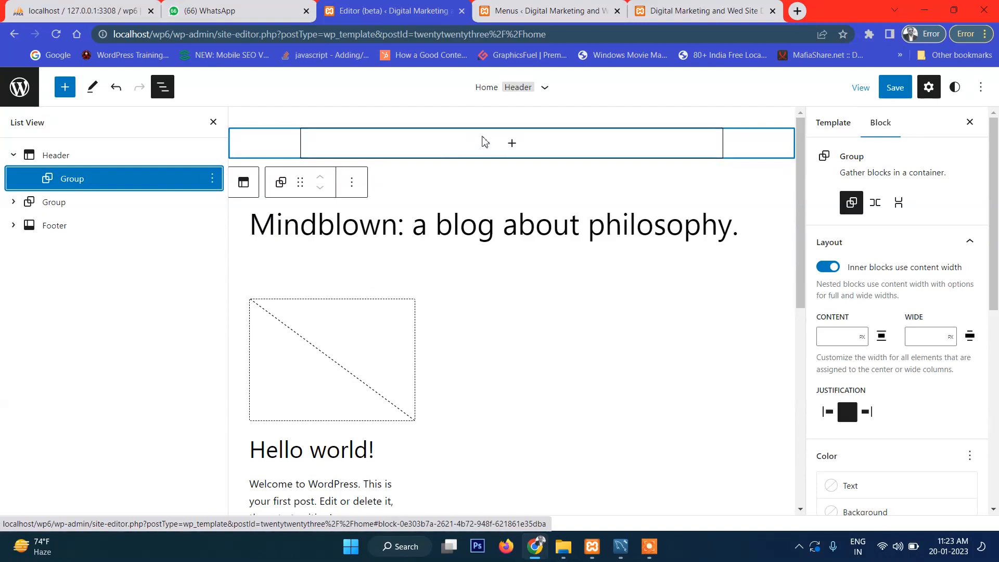
Step: Select the header's inner Group, then the Header template part itself
left_click(512, 145)
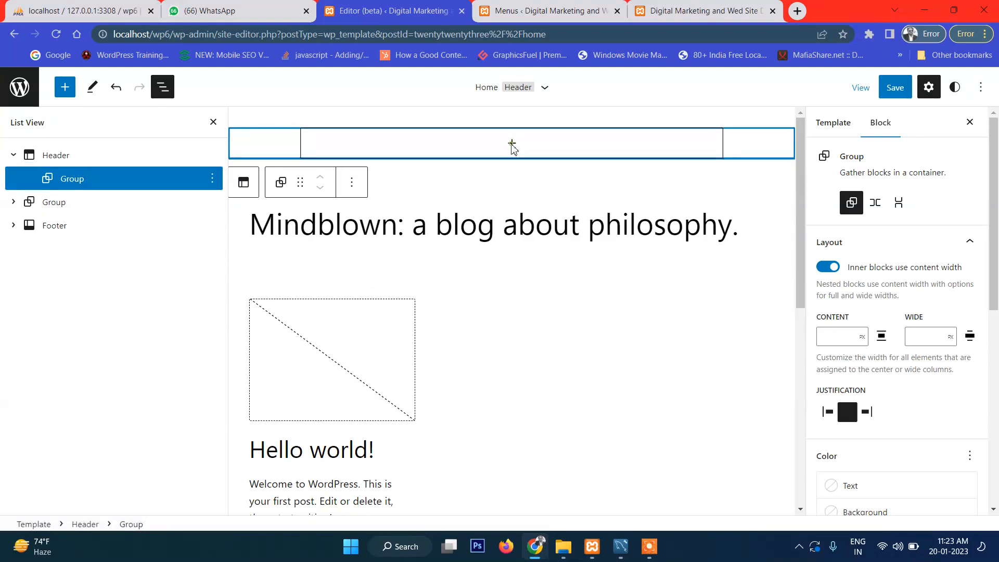
left_click(212, 180)
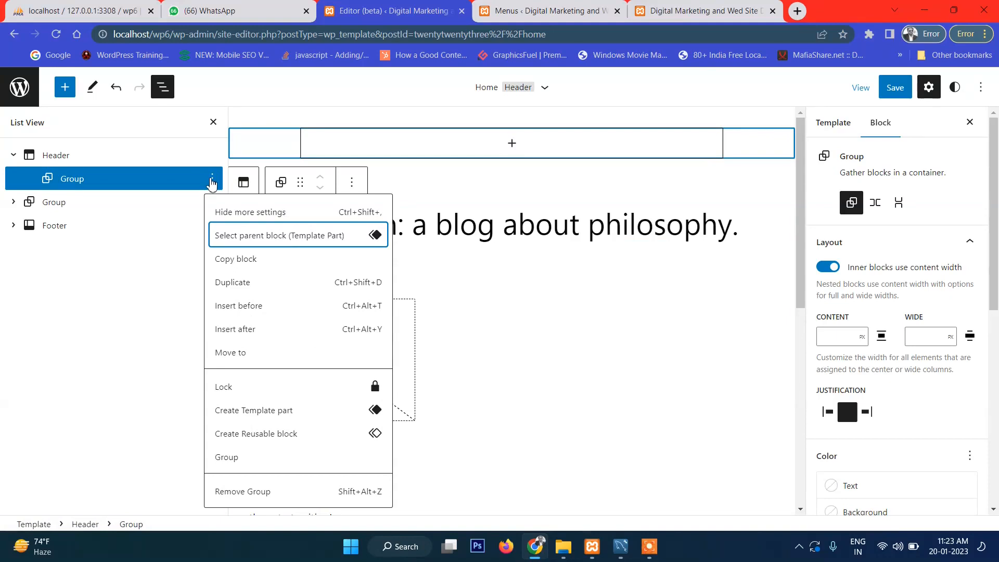
left_click(211, 182)
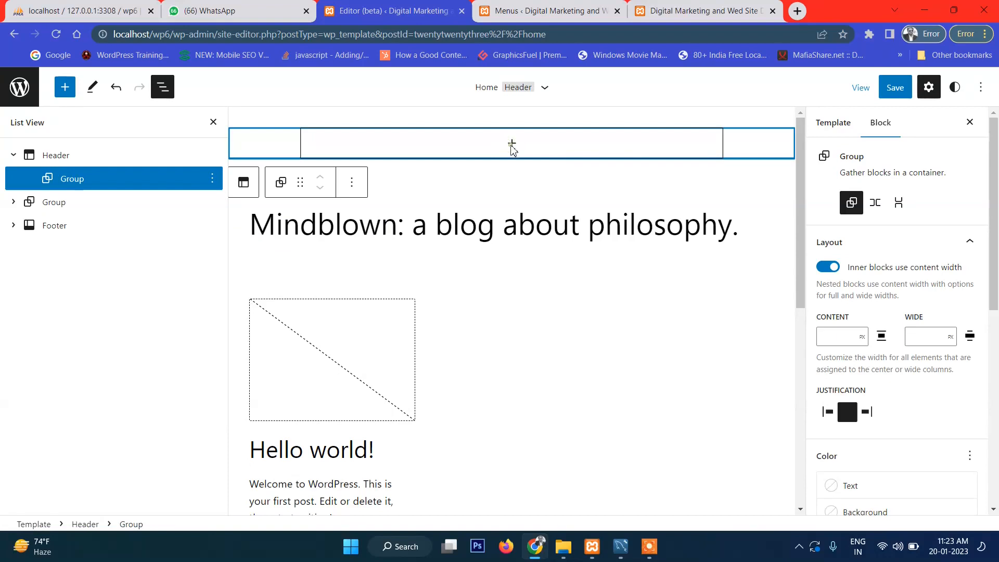
left_click(357, 345)
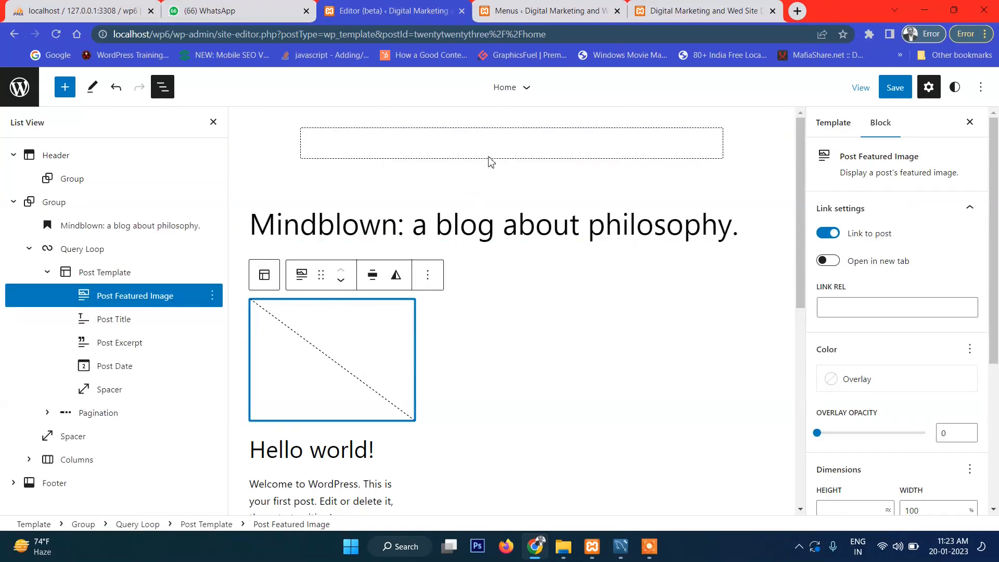
left_click(540, 156)
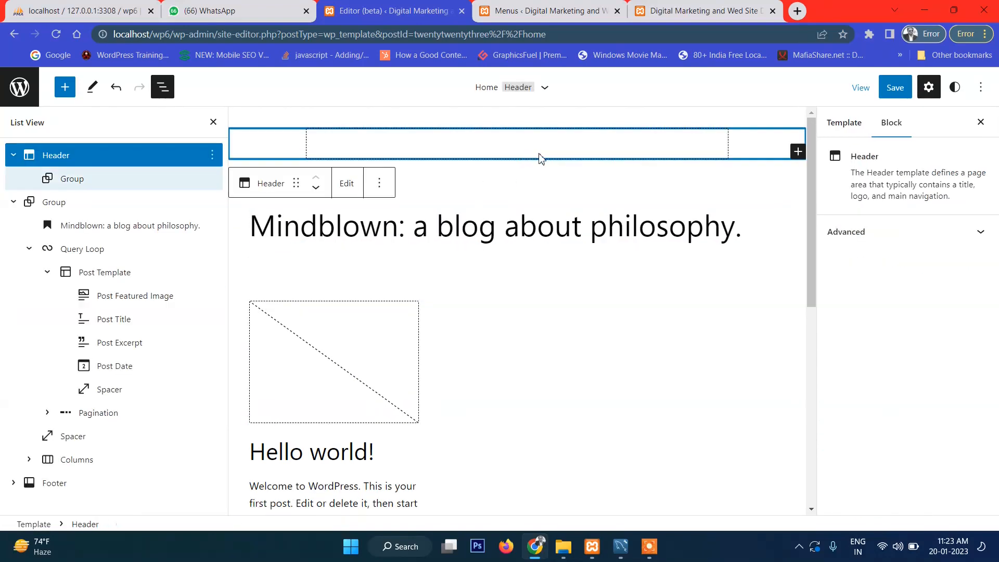
left_click(716, 152)
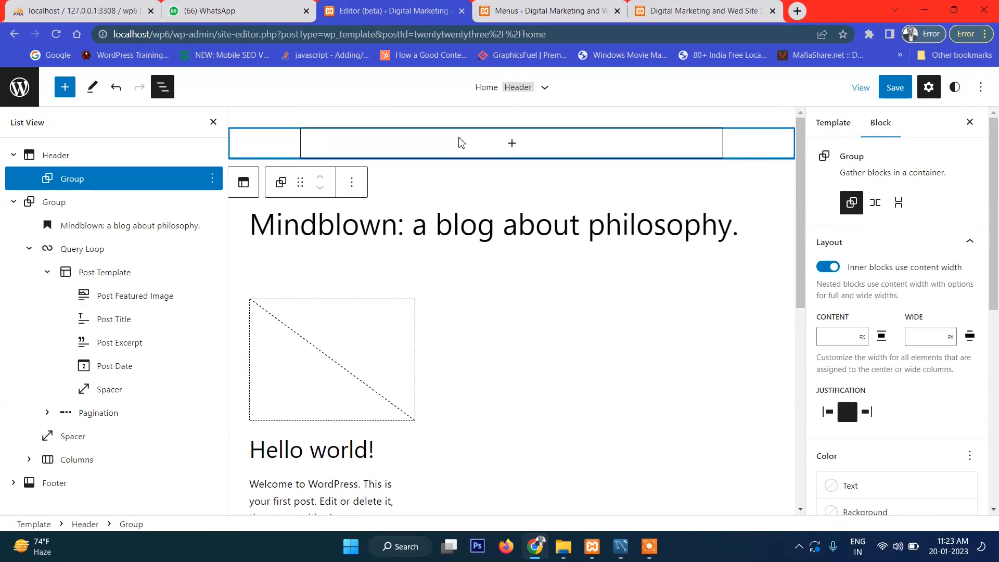
left_click(453, 127)
left_click(442, 146)
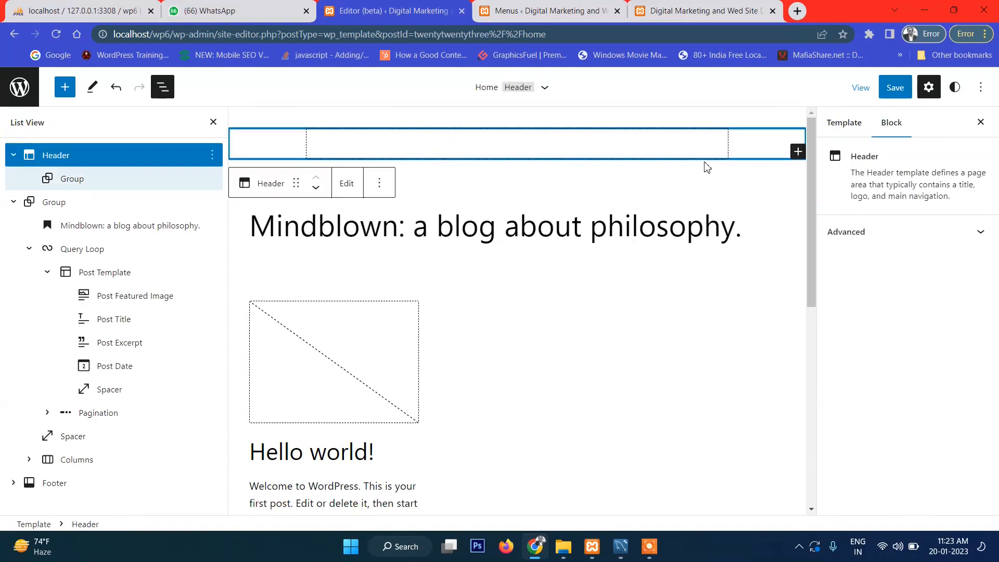
Step: Insert a 50 / 50 two-column Columns block into the Header and check each column
left_click(797, 152)
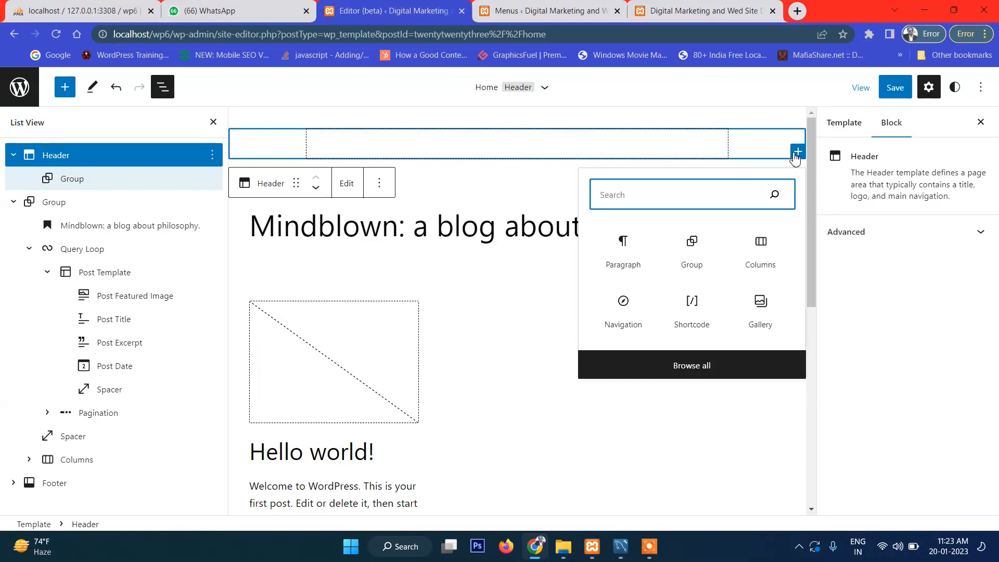
left_click(765, 253)
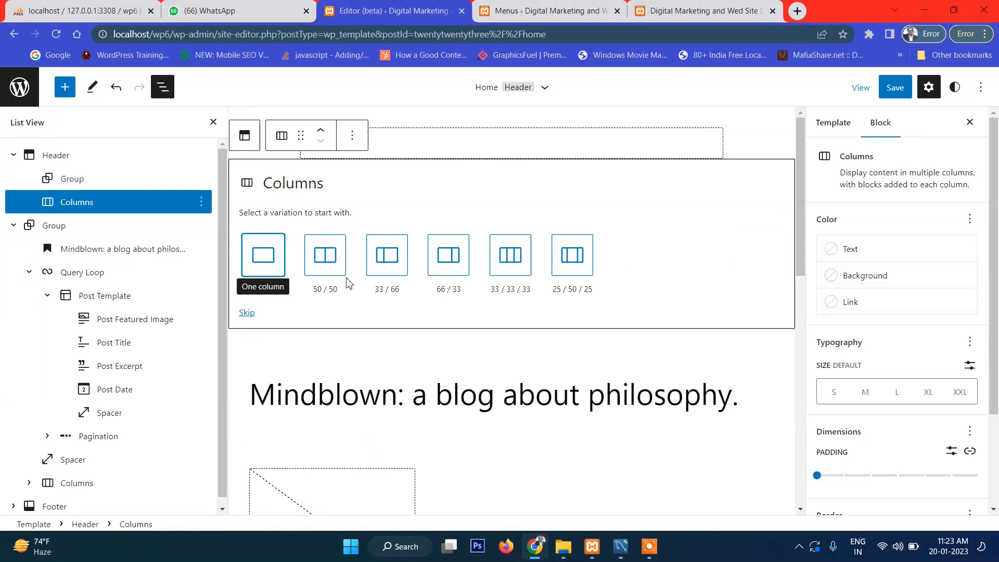
left_click(325, 255)
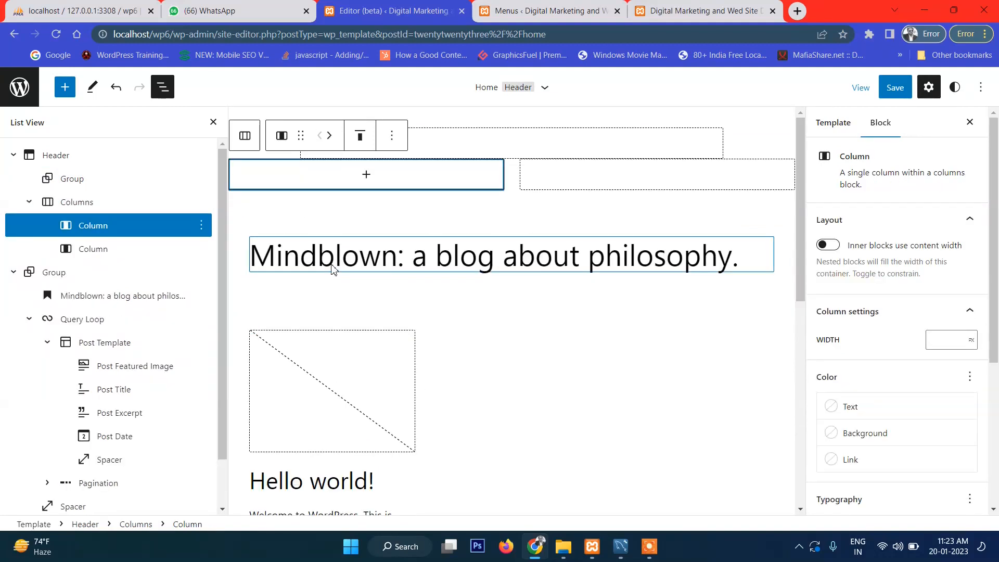
left_click(637, 173)
left_click(492, 186)
left_click(614, 176)
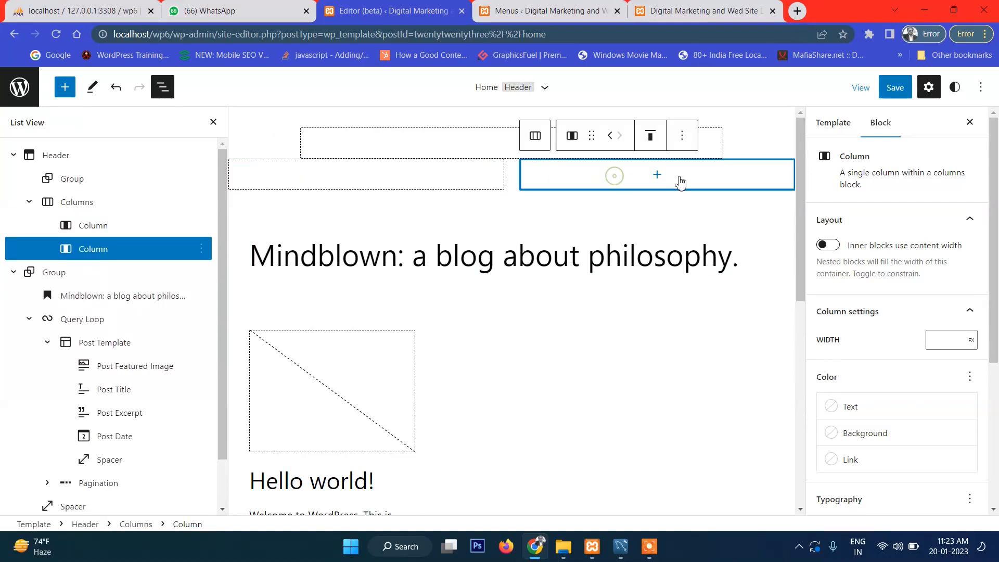
left_click(720, 139)
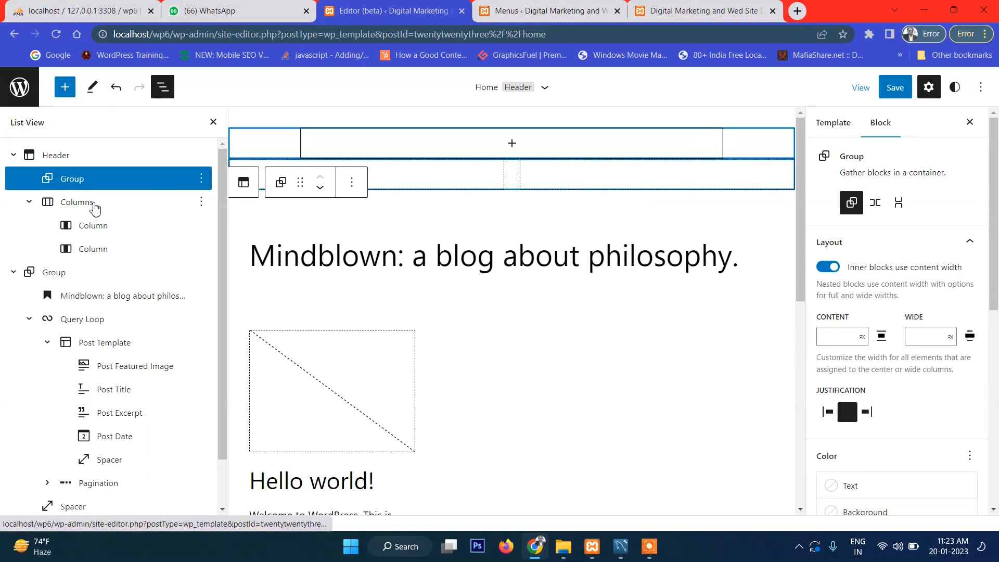
Step: Insert a Navigation block into the header's second column
left_click(632, 180)
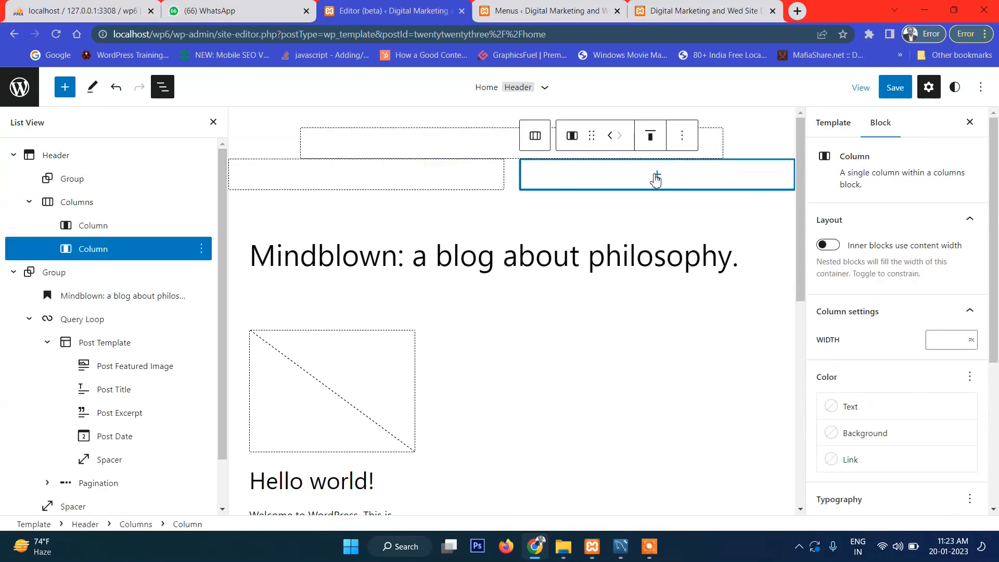
left_click(656, 177)
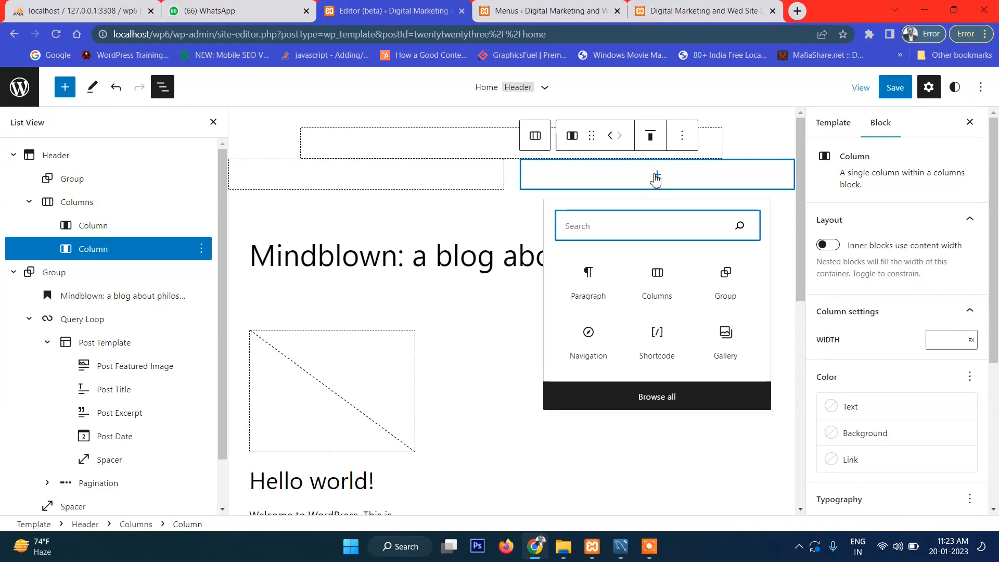
type("nav")
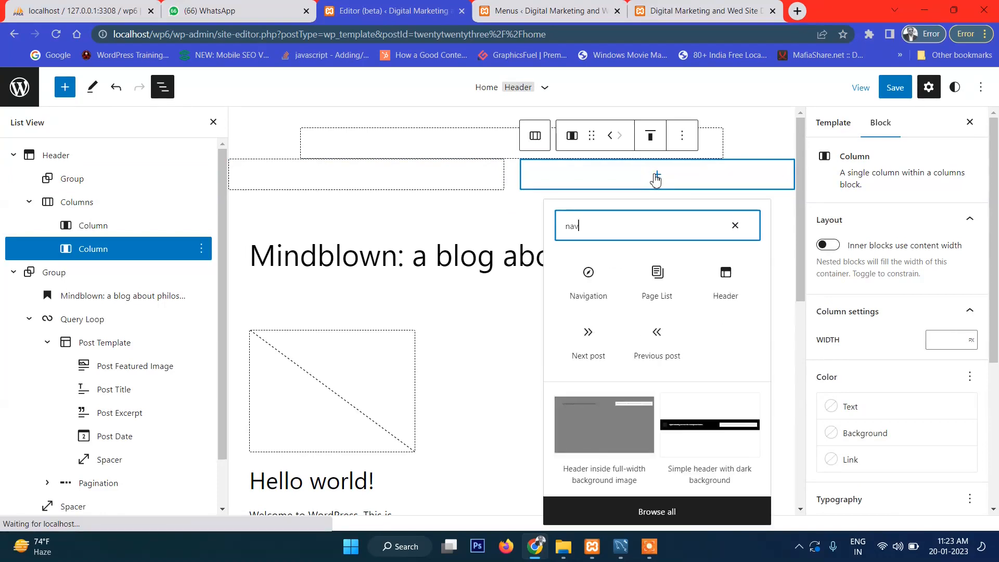
left_click(594, 290)
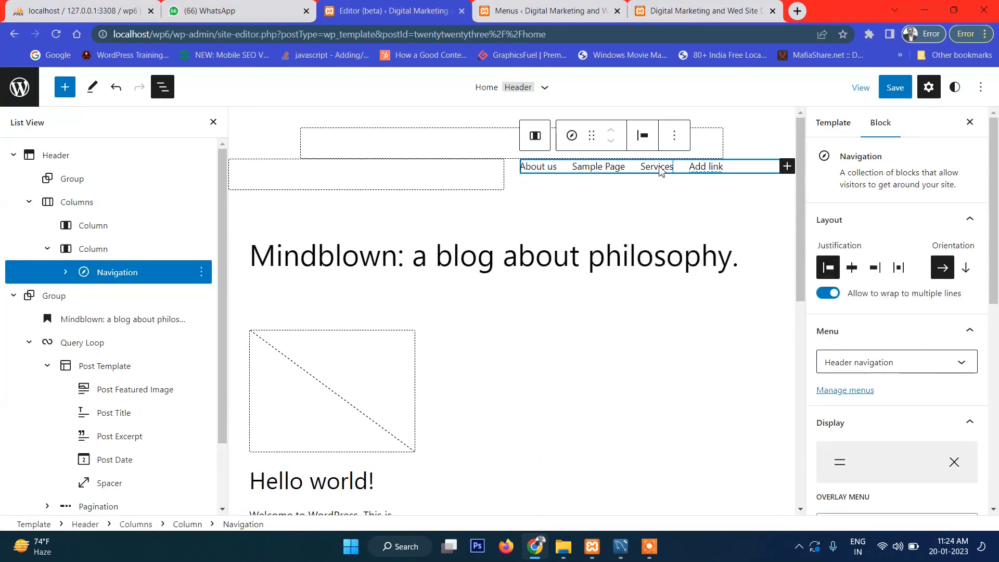
Step: Import the classic Top Menus (Services, About us, Sample Page) into that navigation, then view the live homepage
left_click(909, 367)
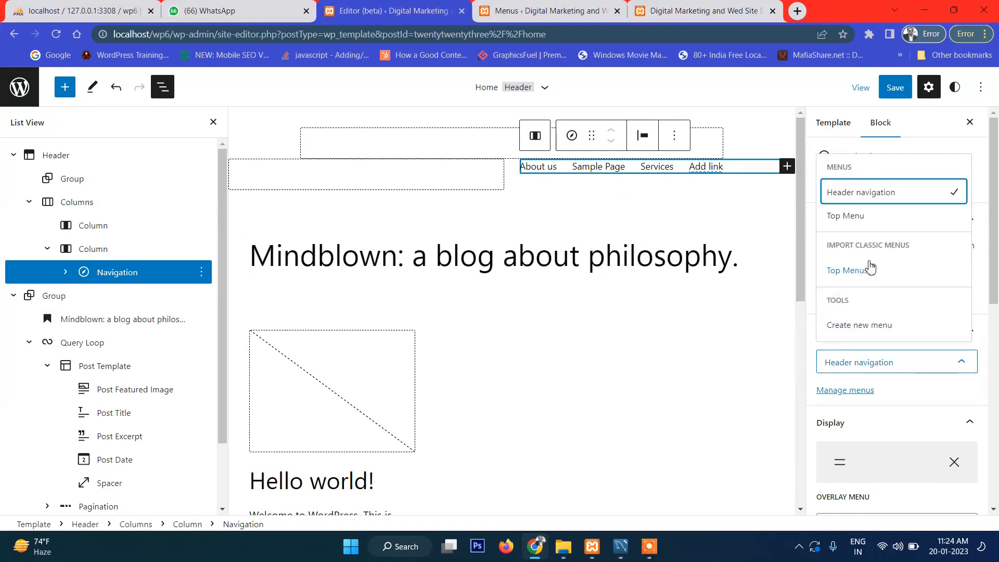
left_click(861, 217)
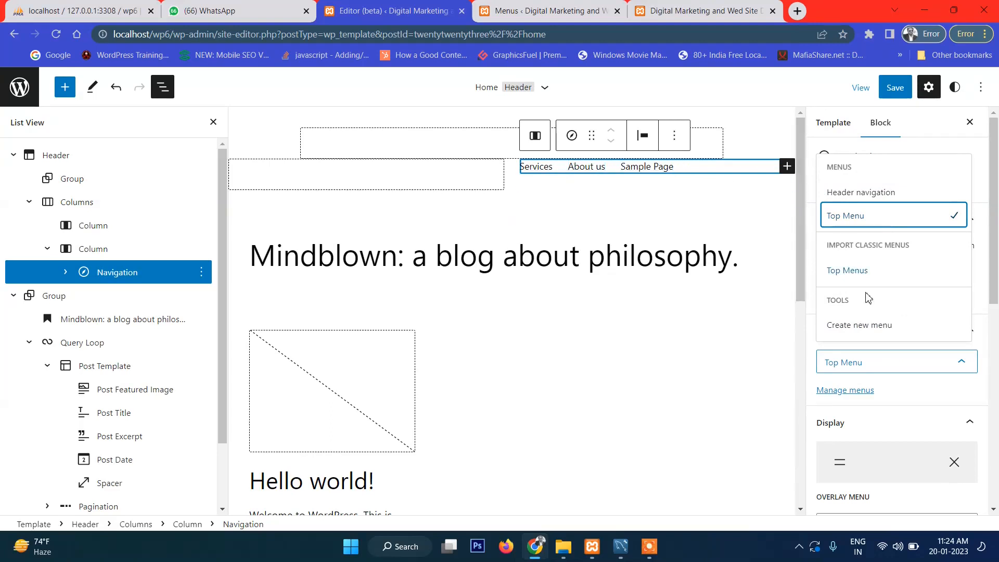
left_click(858, 272)
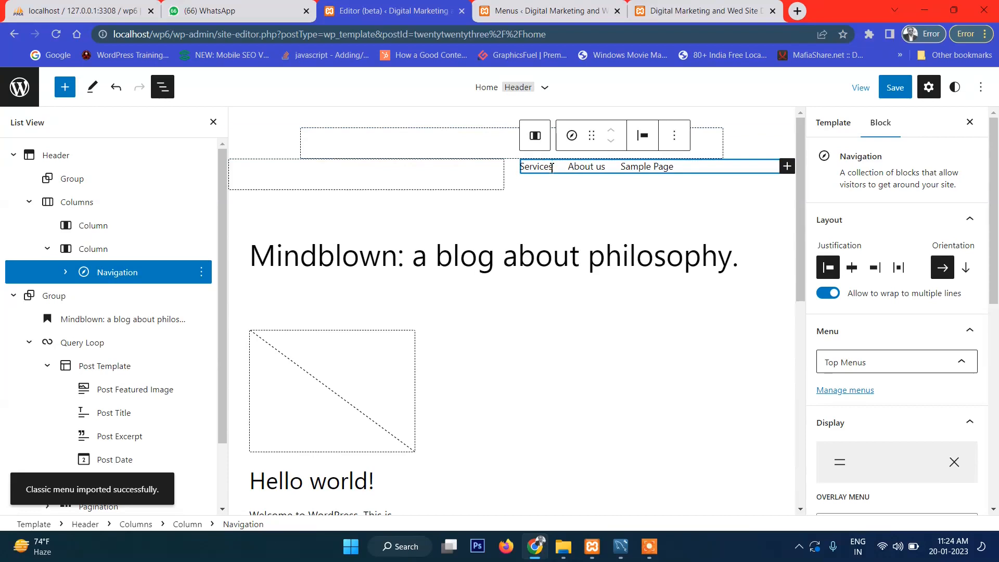
left_click(697, 10)
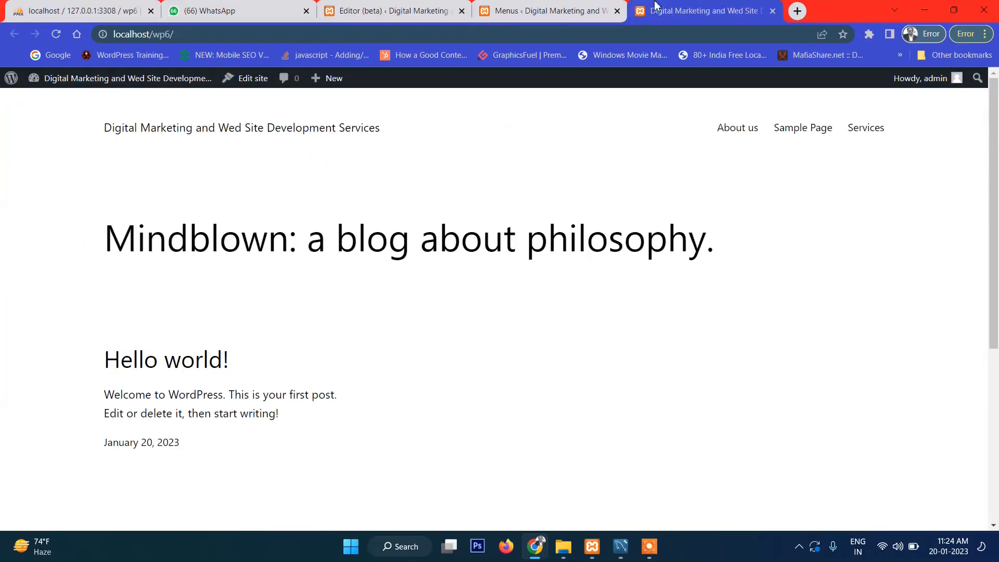
Step: Add a 'Home' custom link pointing to the site URL to the Top Menus
left_click(552, 9)
scroll(433, 380, "down", 3)
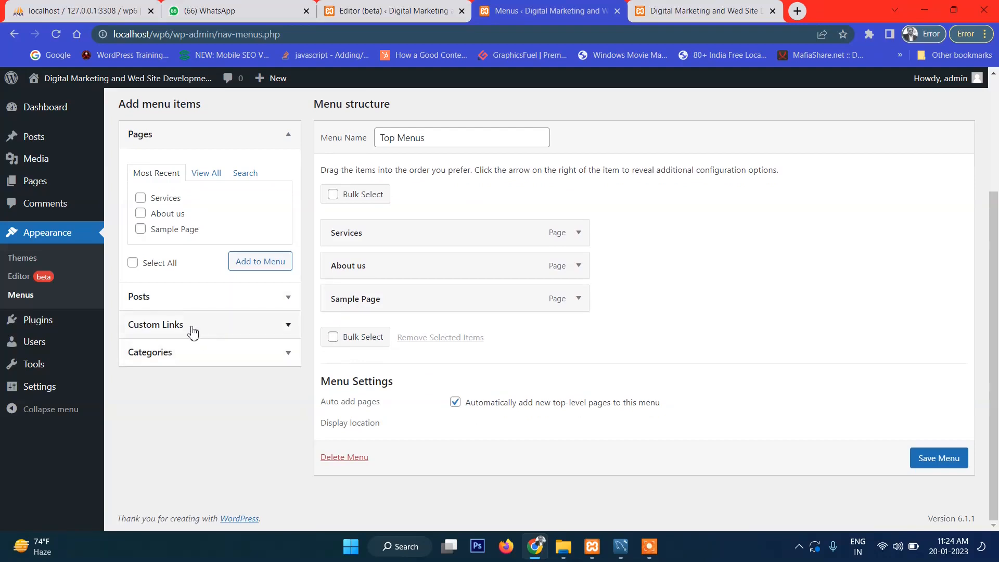
left_click(193, 332)
left_click(207, 259)
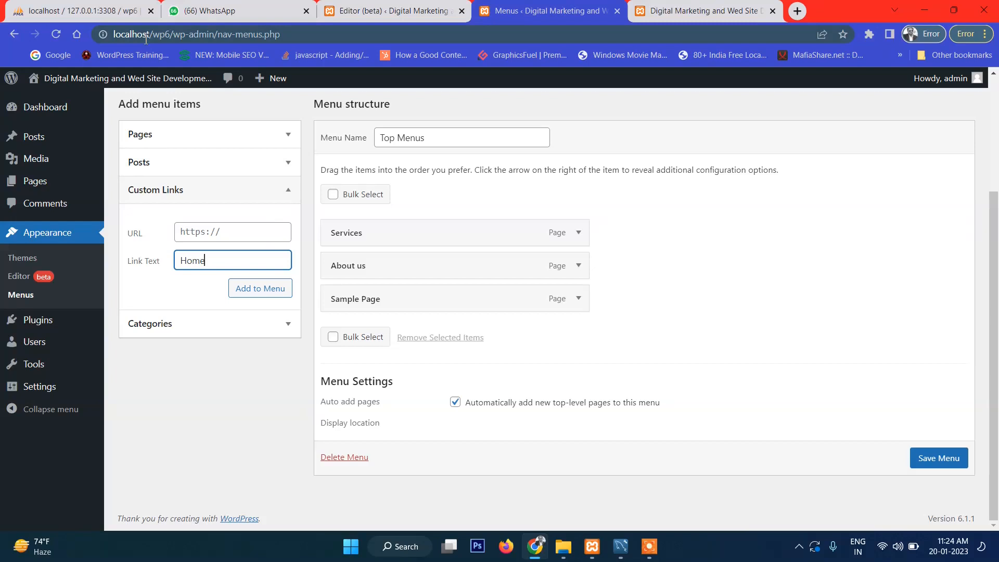
left_click_drag(176, 36, 95, 40)
key("ctrl+c")
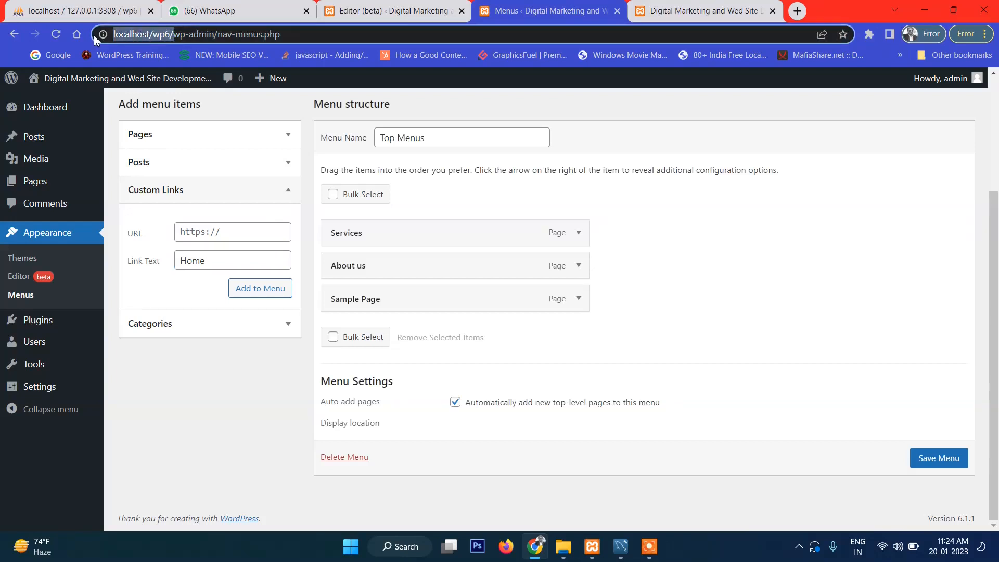
left_click(250, 232)
key("ctrl+v")
left_click(259, 289)
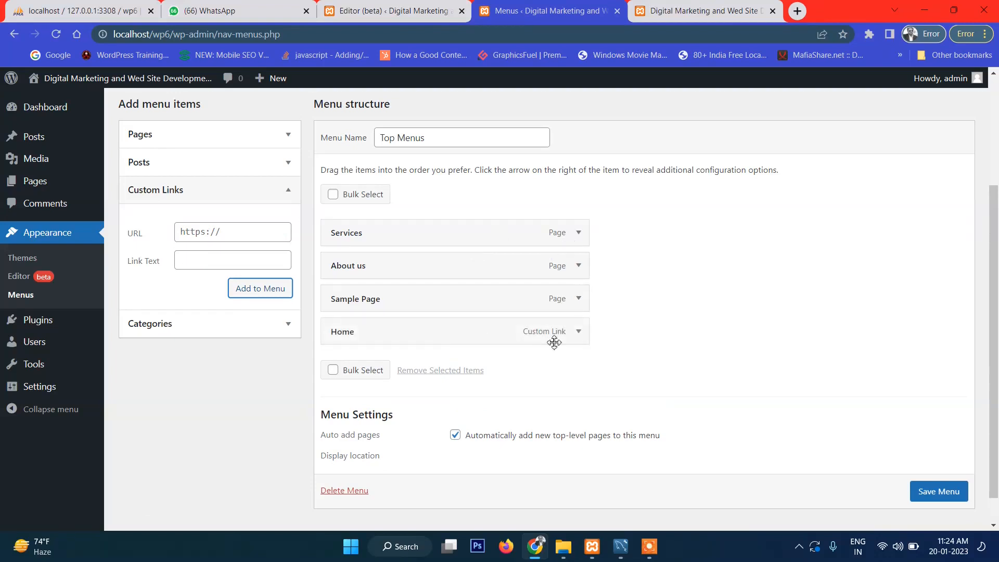
Step: Move Home to the top of Top Menus, save the menu, and return to the editor
left_click_drag(342, 330, 354, 229)
scroll(952, 474, "down", 1)
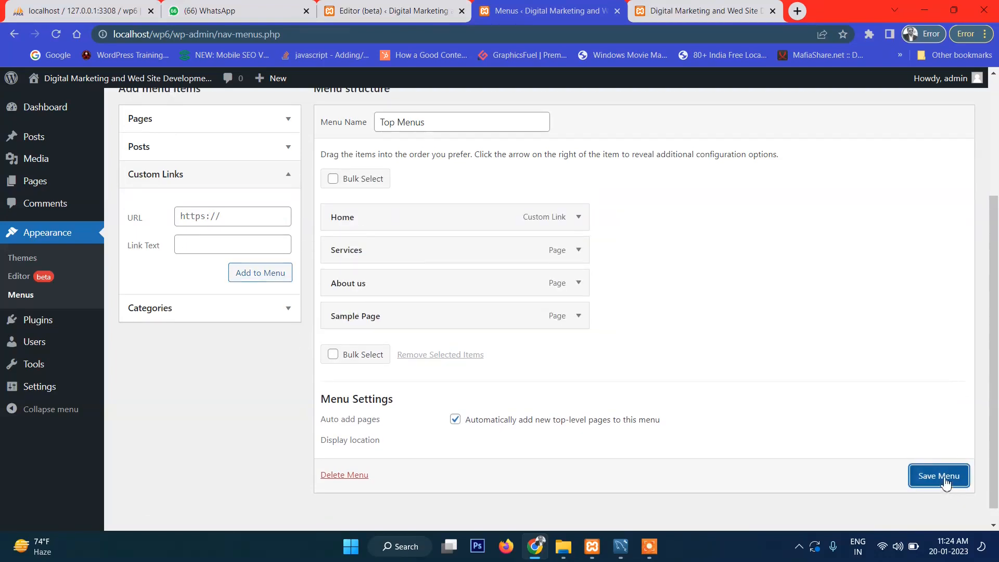
left_click(946, 475)
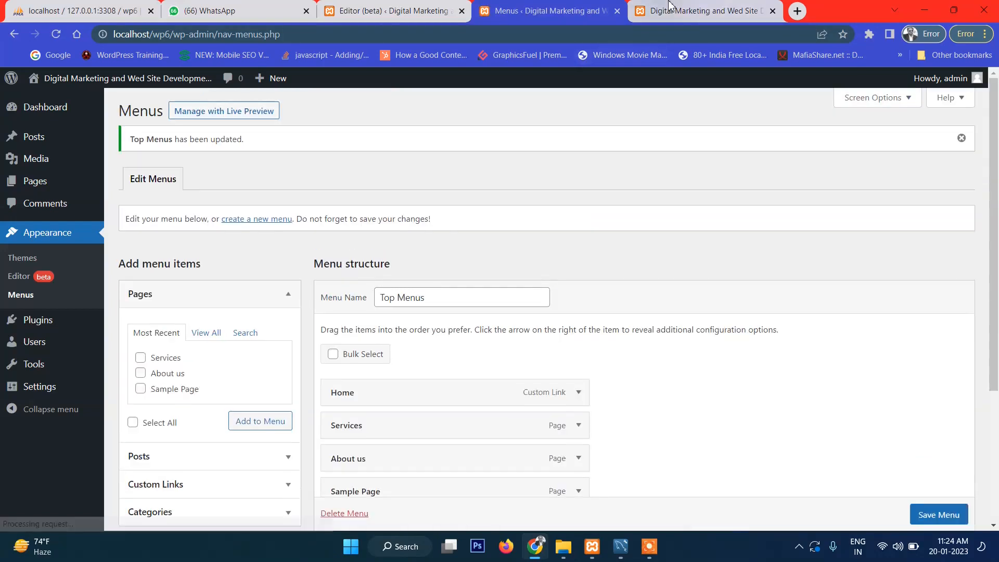
left_click(671, 13)
left_click(454, 7)
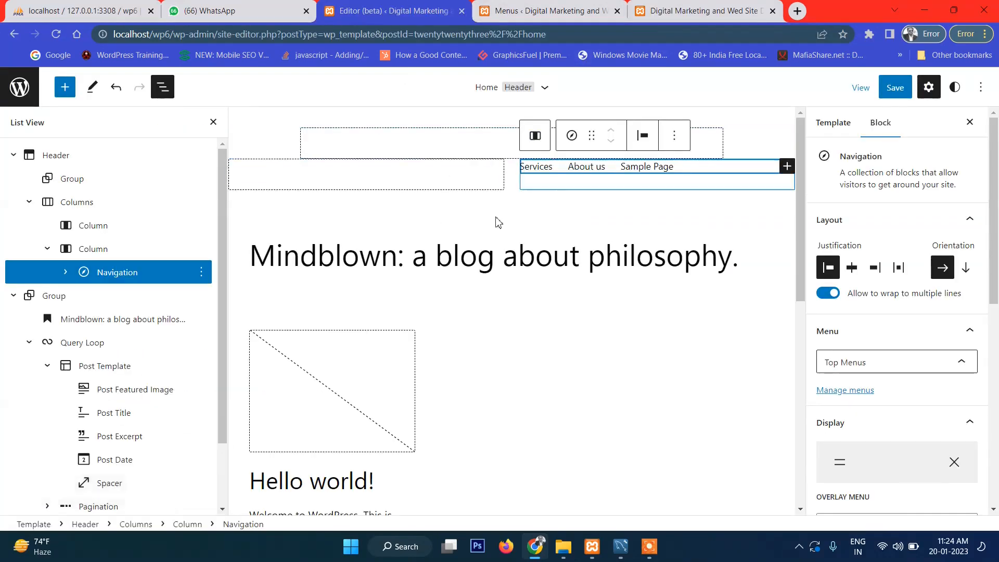
Step: Reload the site editor page, confirming the reload
left_click(412, 27)
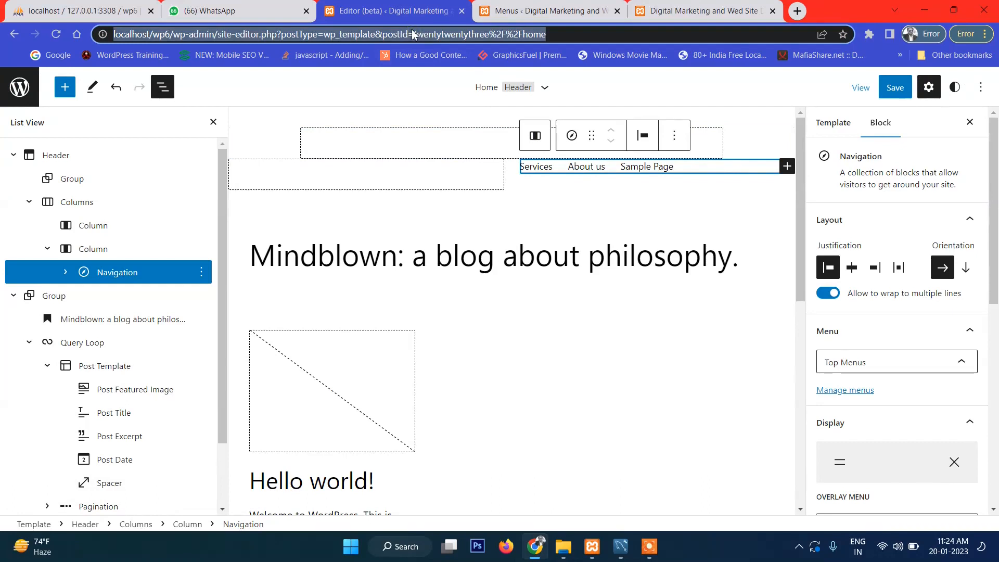
key("Return")
left_click(543, 136)
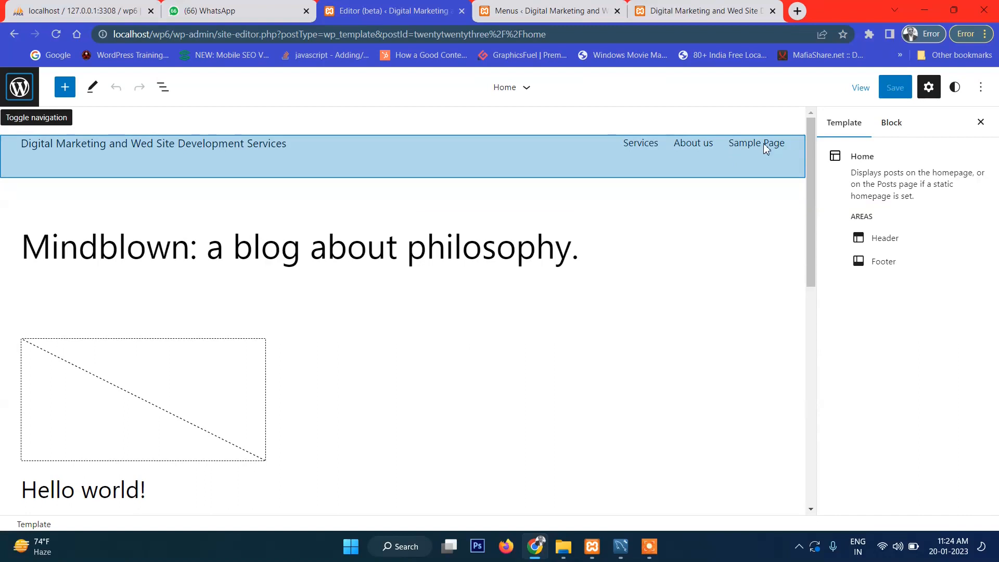
Step: Re-import classic Top Menus into the header navigation so it lists Home, Services, About us, Sample Page
left_click(765, 144)
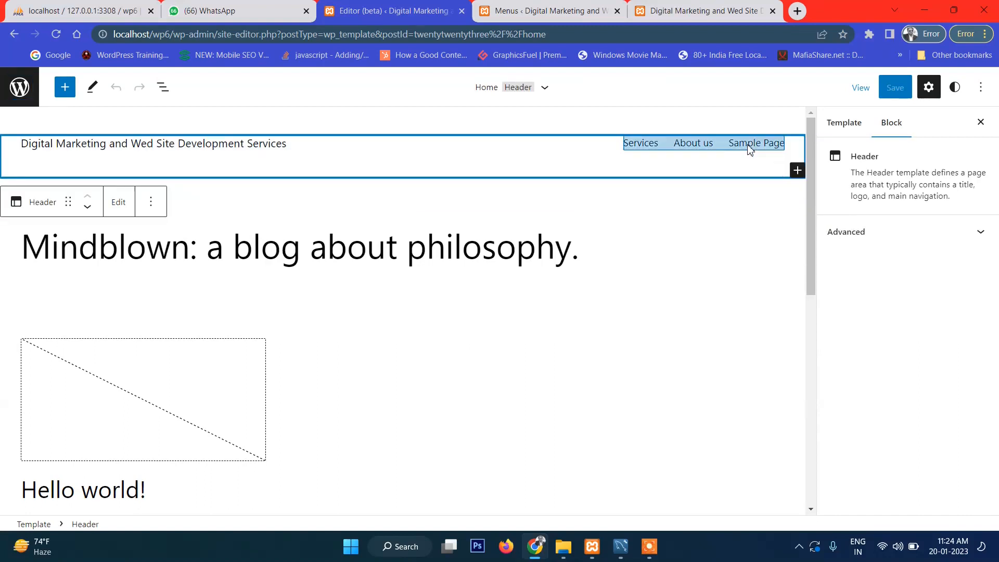
left_click(650, 141)
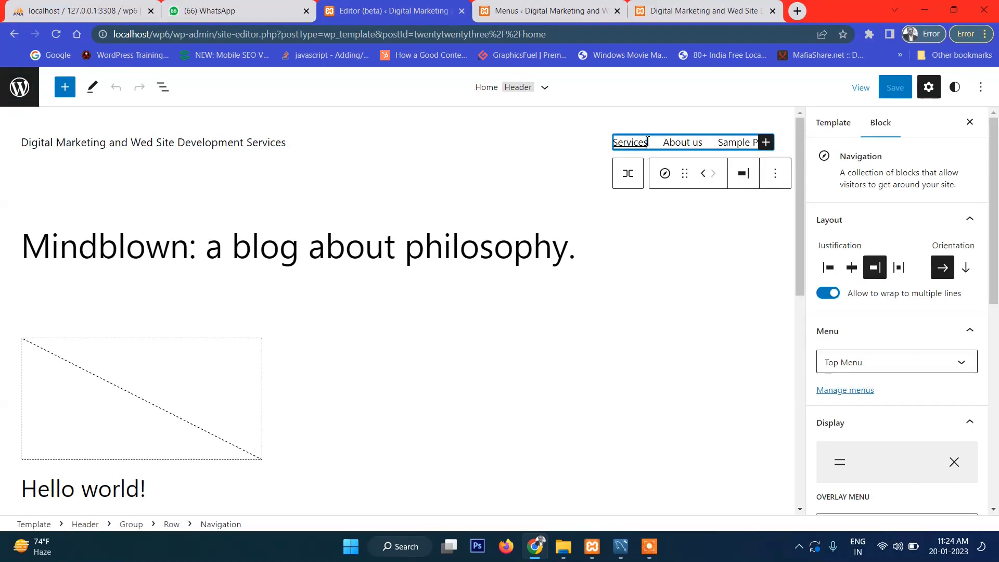
left_click(864, 362)
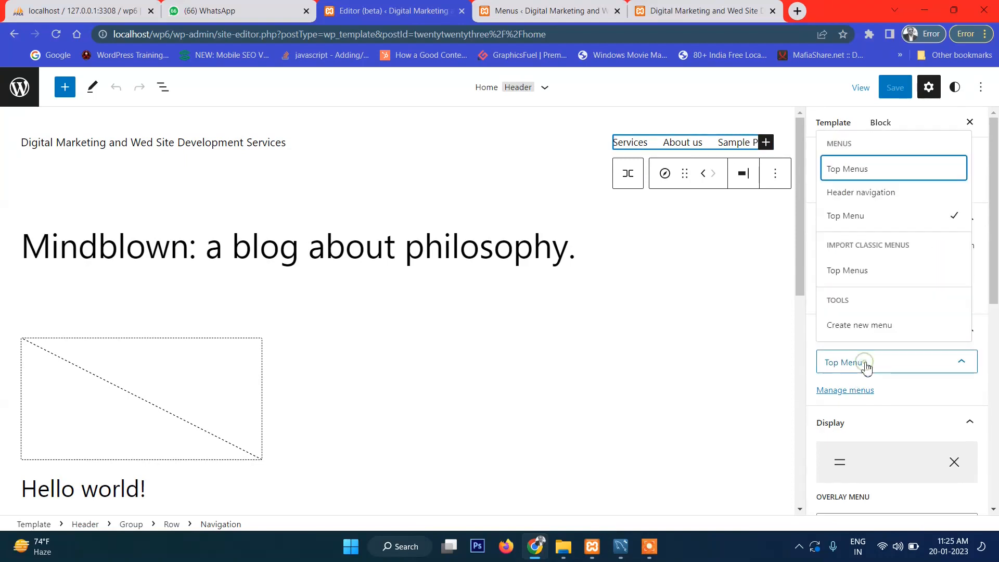
left_click(857, 225)
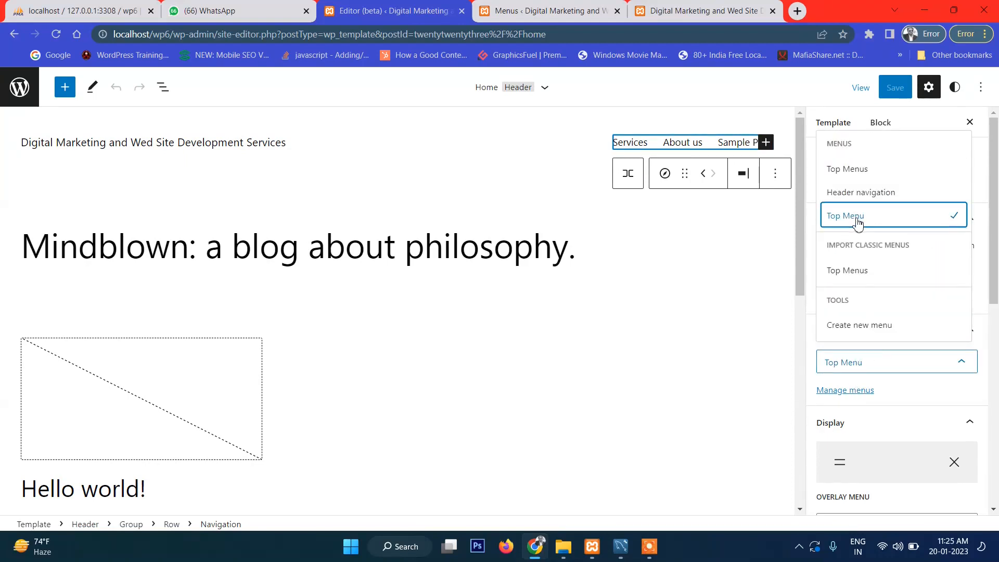
left_click(866, 271)
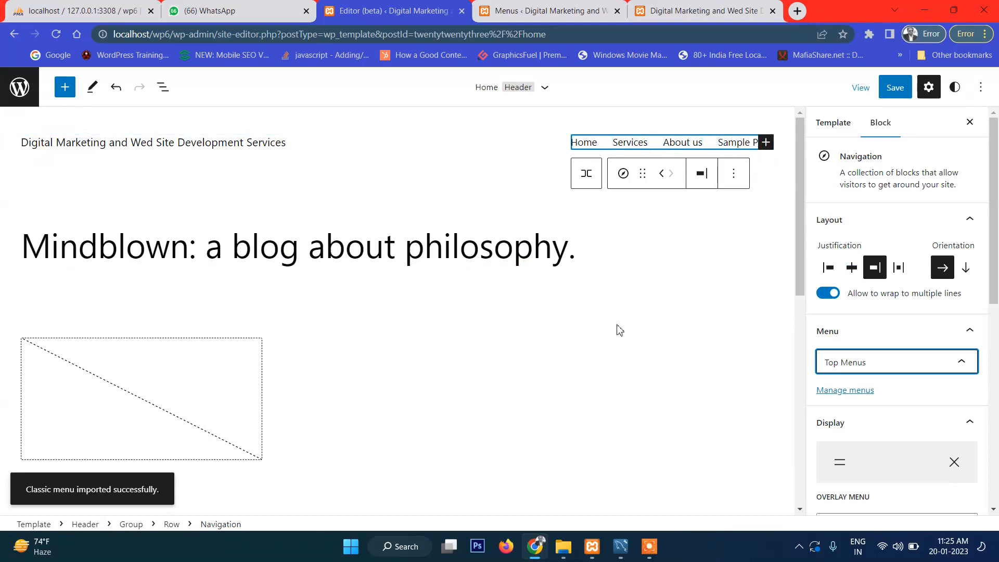
scroll(613, 345, "down", 5)
scroll(611, 343, "down", 4)
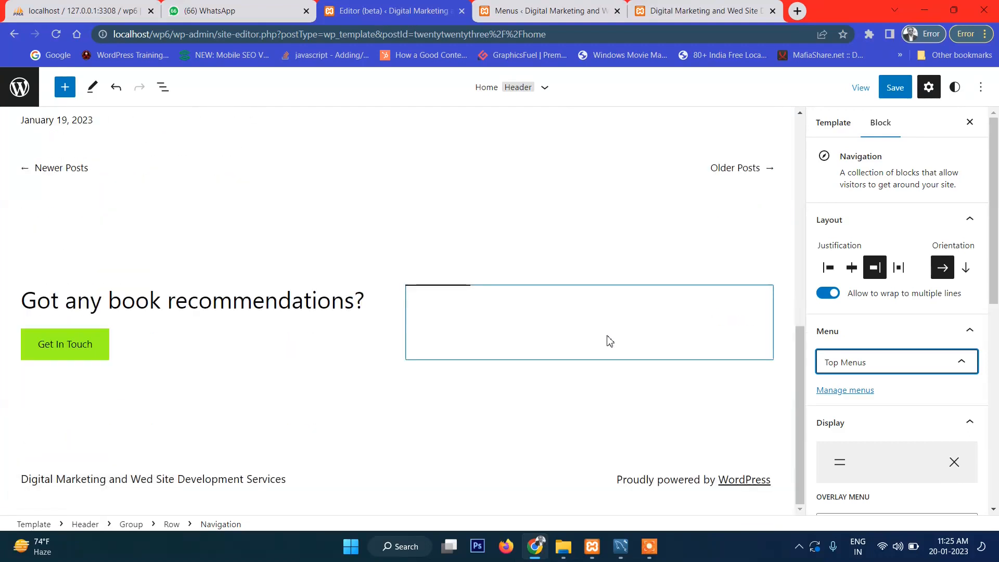
scroll(606, 339, "up", 8)
scroll(606, 339, "up", 1)
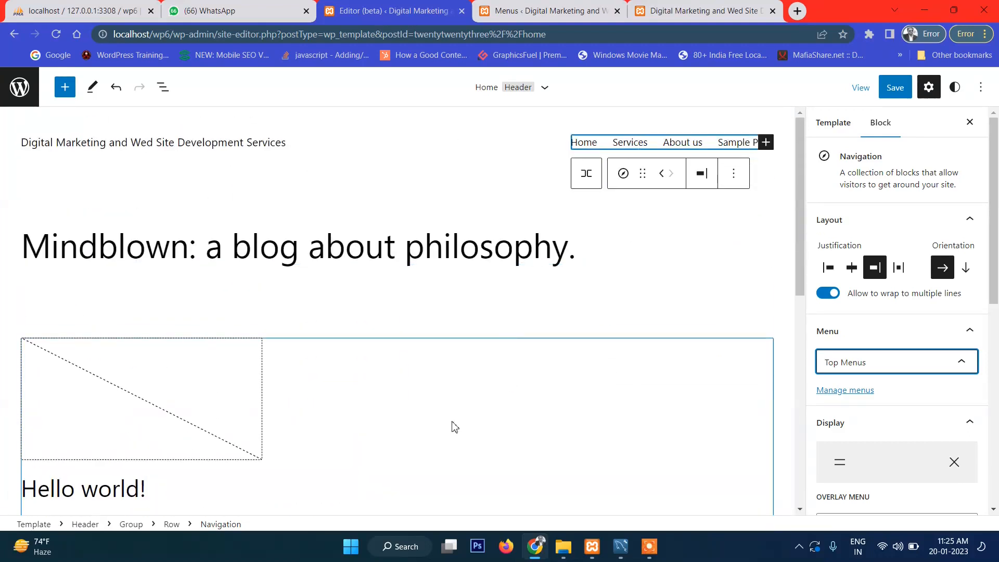
scroll(451, 427, "down", 9)
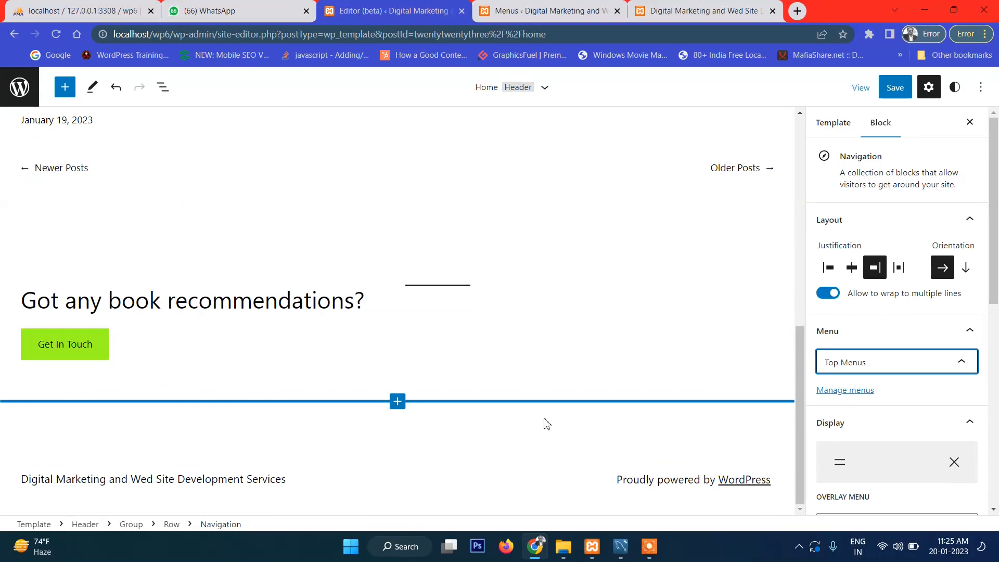
Step: Insert a 50 / 50 two-column Columns block into the footer between the site title and credit
left_click(357, 479)
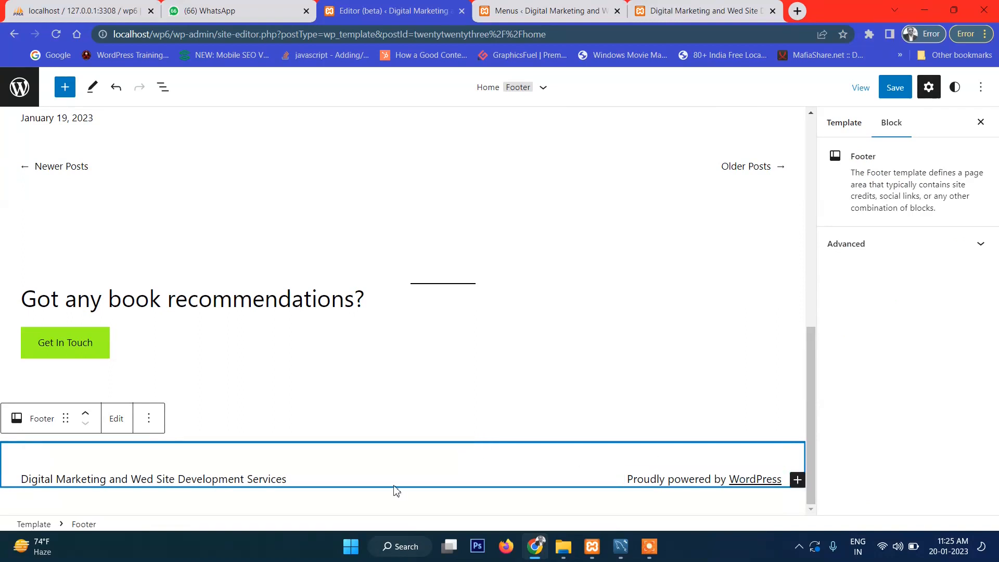
left_click(455, 478)
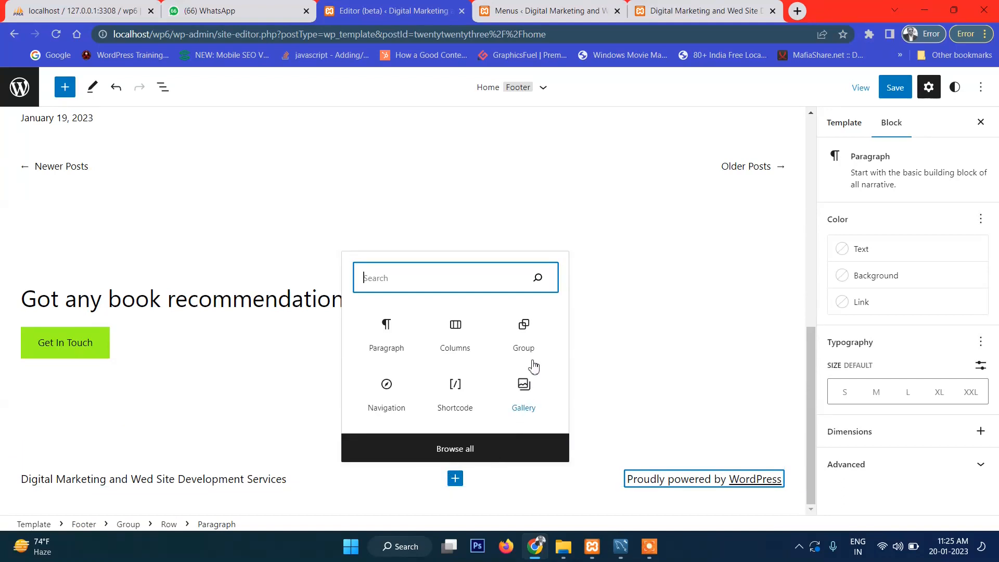
left_click(454, 336)
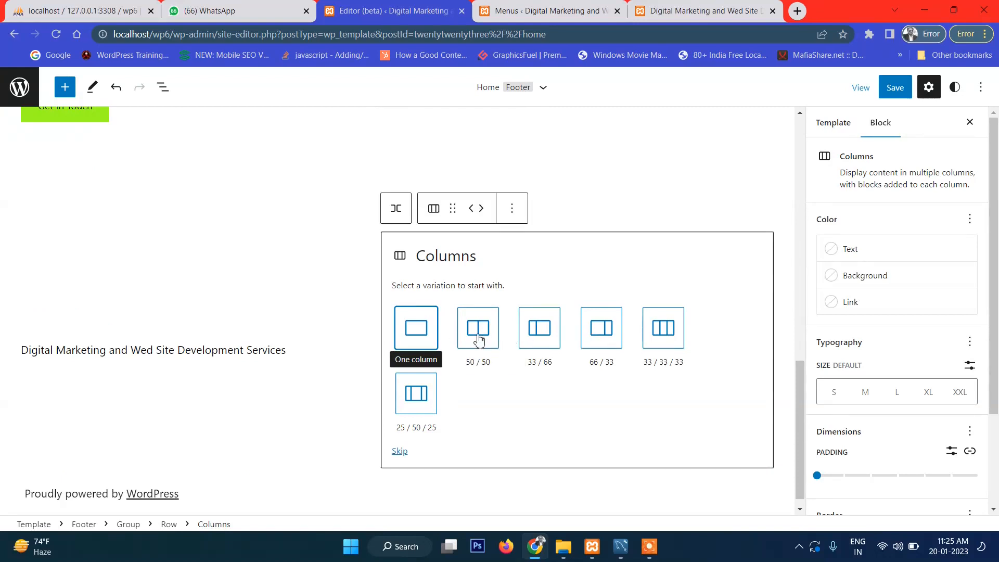
left_click(479, 339)
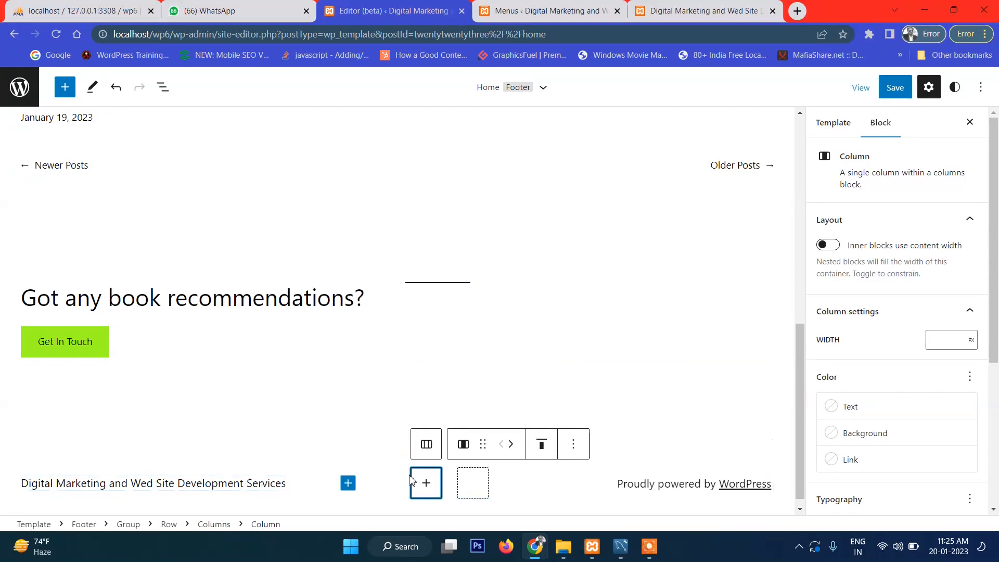
left_click(479, 487)
left_click(478, 488)
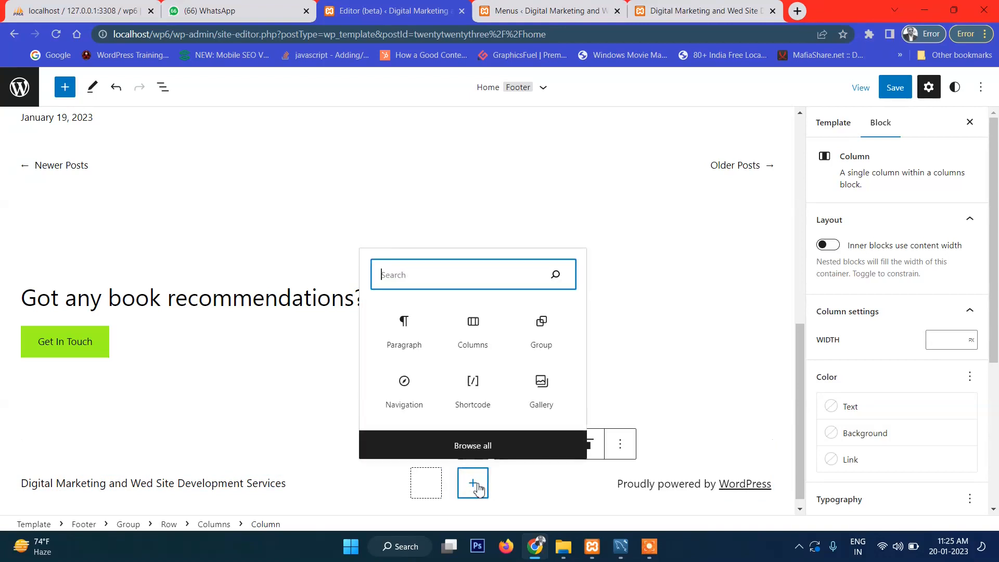
Step: Remove the 'Proudly powered by WordPress' credit paragraph from the footer
left_click(645, 487)
left_click(799, 453)
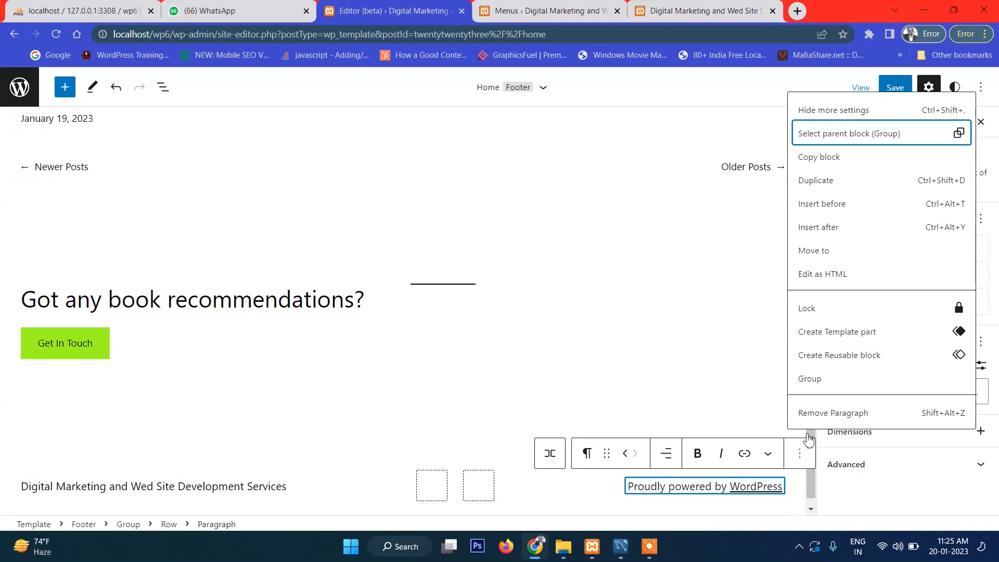
left_click(823, 414)
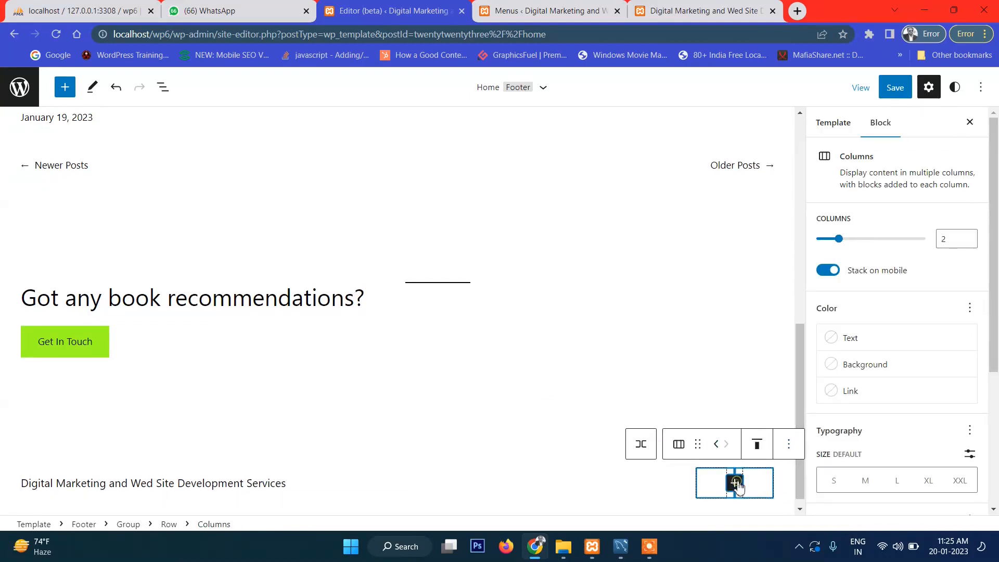
Step: Add a Navigation block to the third footer column, listing About us, Sample Page and Services
left_click(735, 485)
left_click(755, 485)
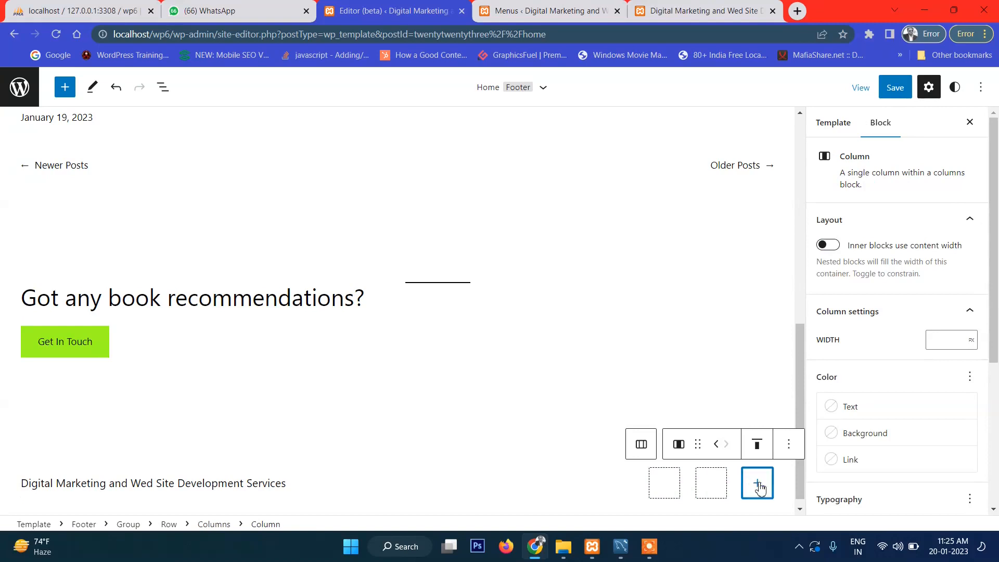
left_click(757, 484)
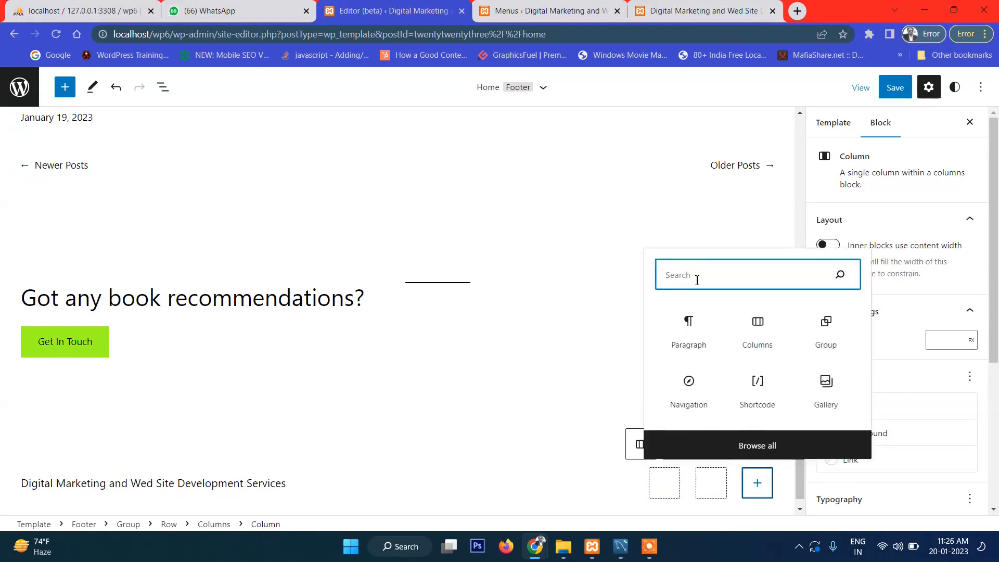
type("na")
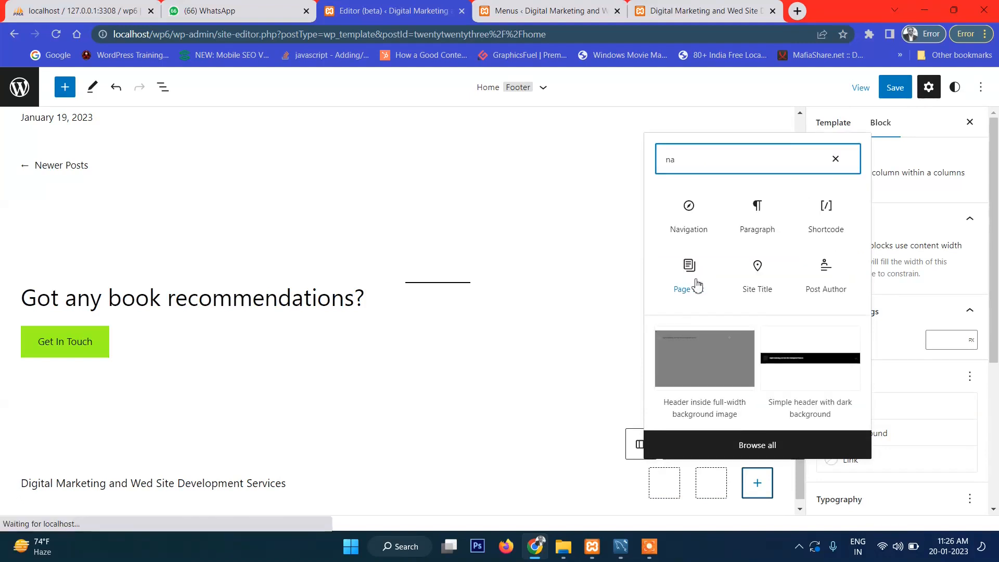
left_click(693, 235)
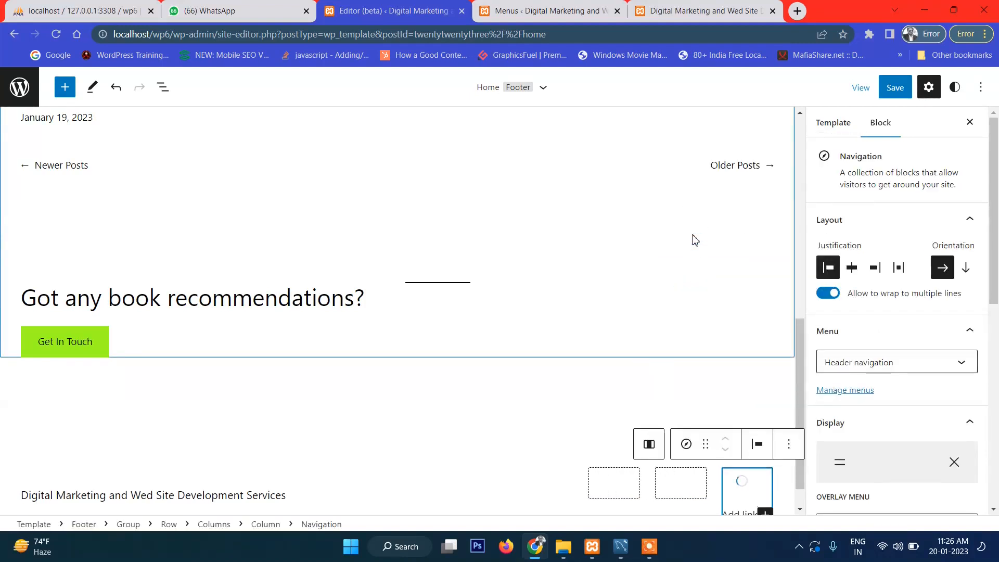
scroll(729, 473, "down", 2)
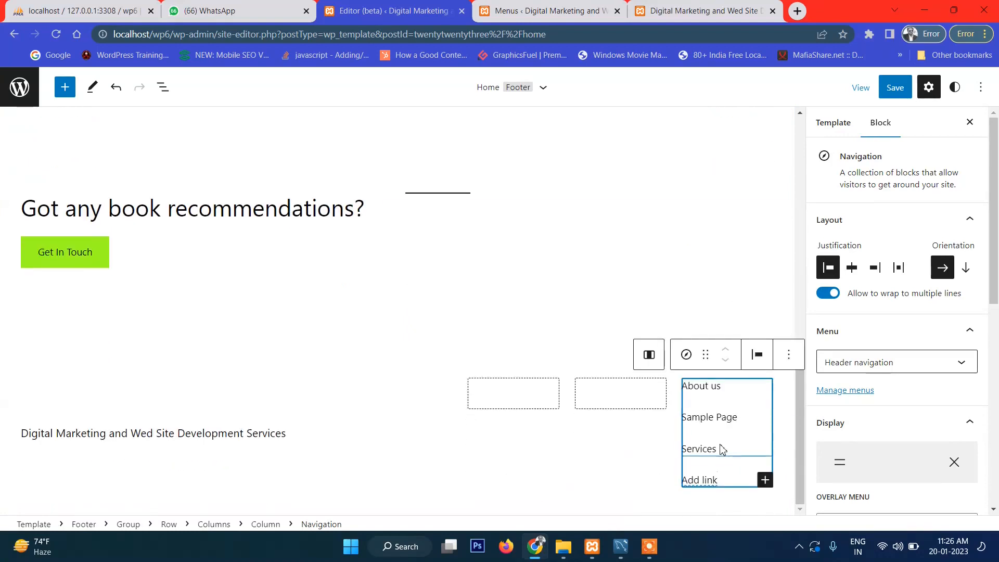
Step: Remove the empty middle footer column
left_click(618, 400)
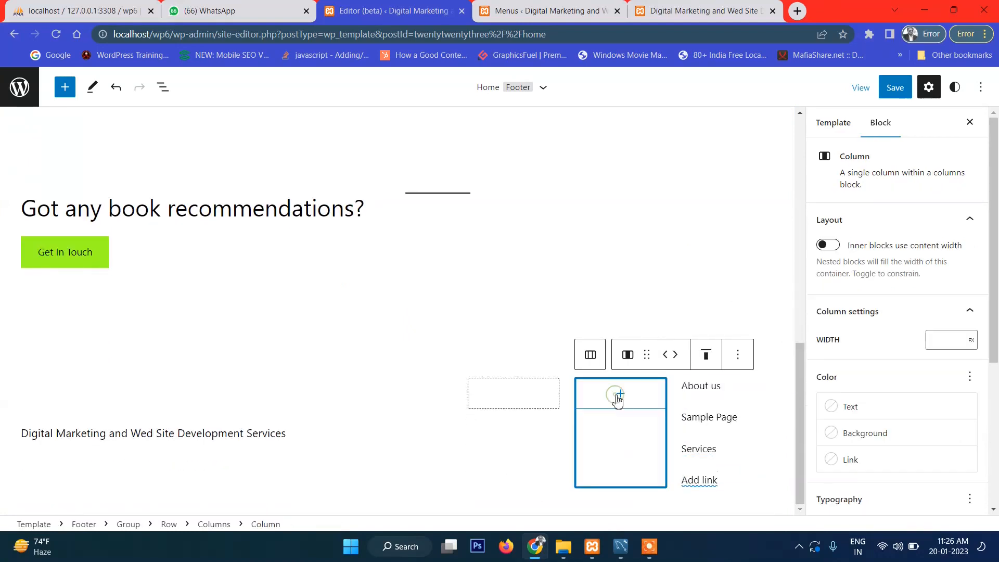
left_click(739, 355)
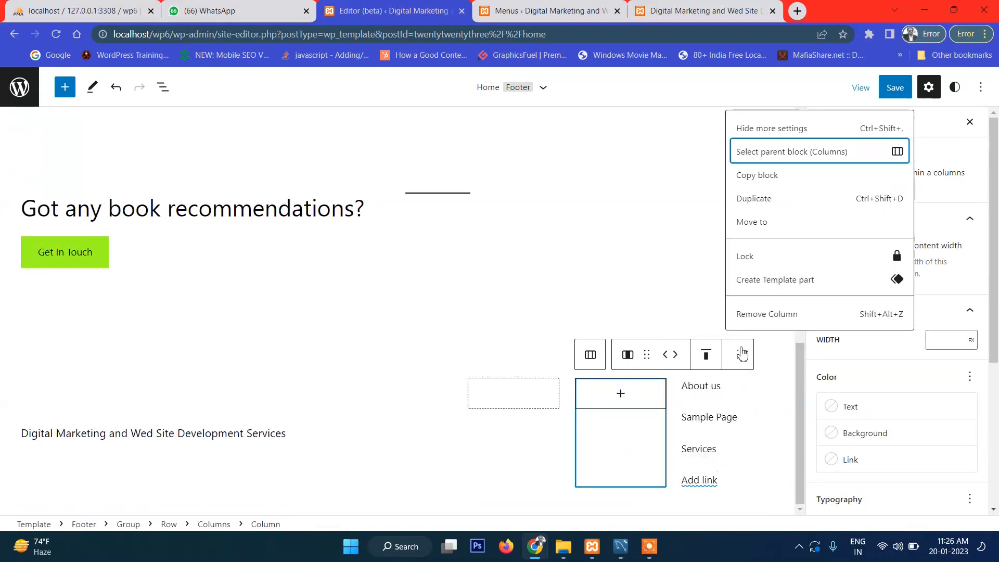
left_click(765, 314)
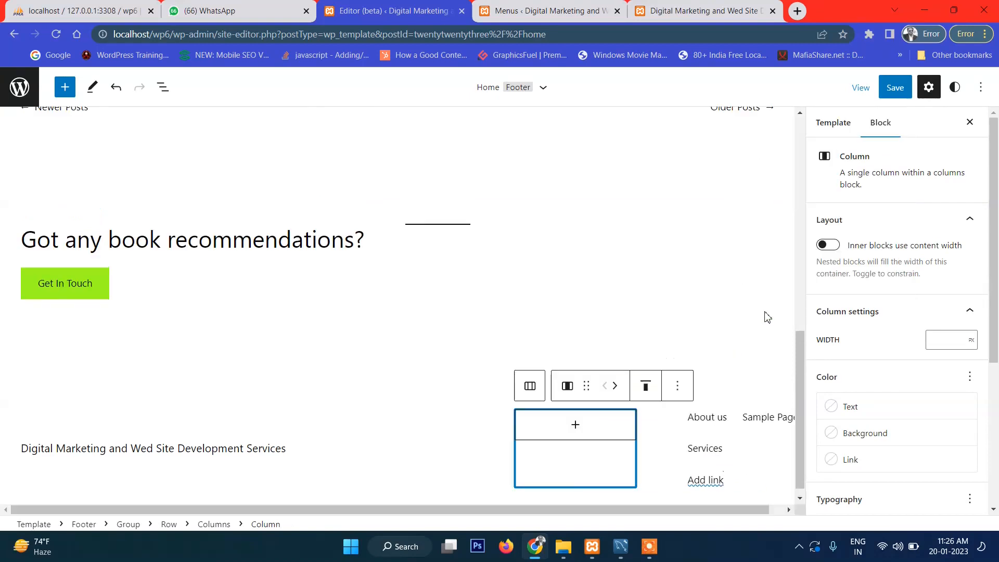
Step: Remove the remaining empty footer column via its block options
left_click(612, 430)
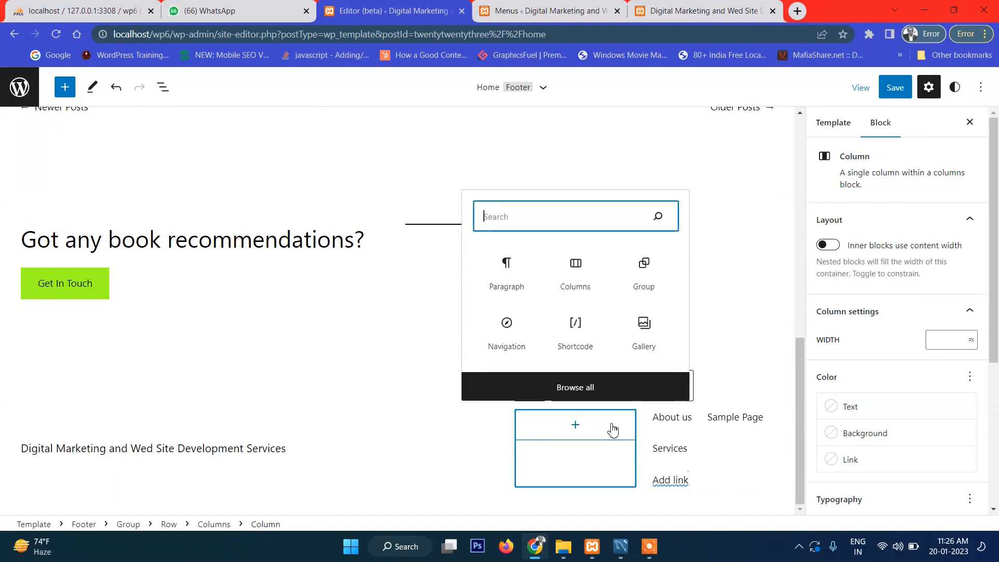
left_click(600, 460)
left_click(619, 425)
left_click(609, 427)
left_click(610, 429)
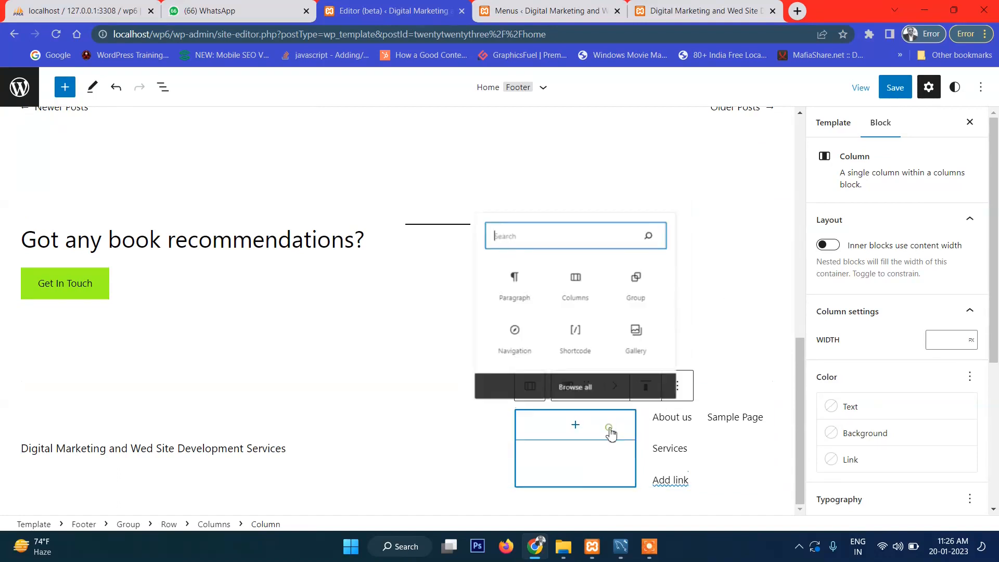
left_click(607, 428)
left_click(677, 386)
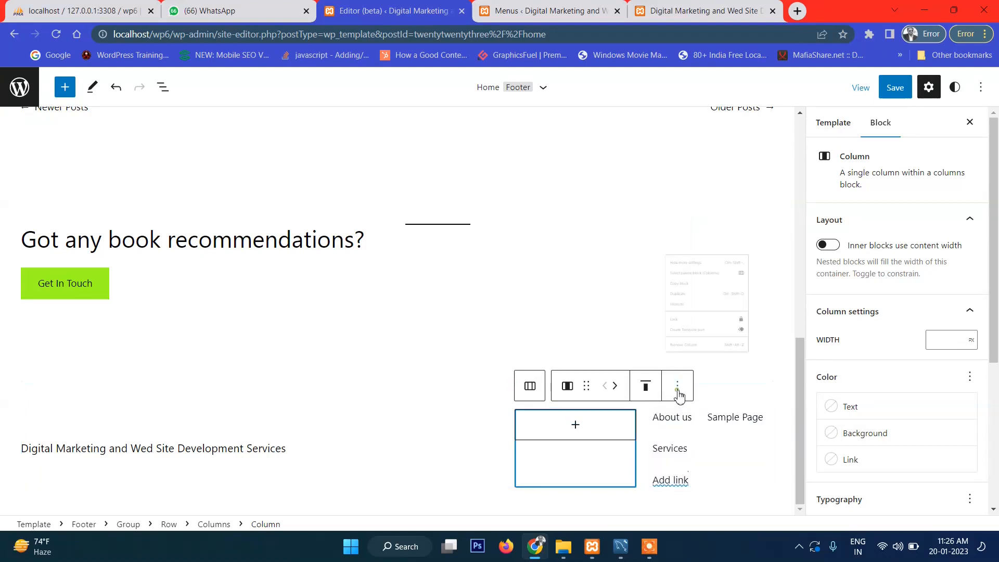
left_click(709, 344)
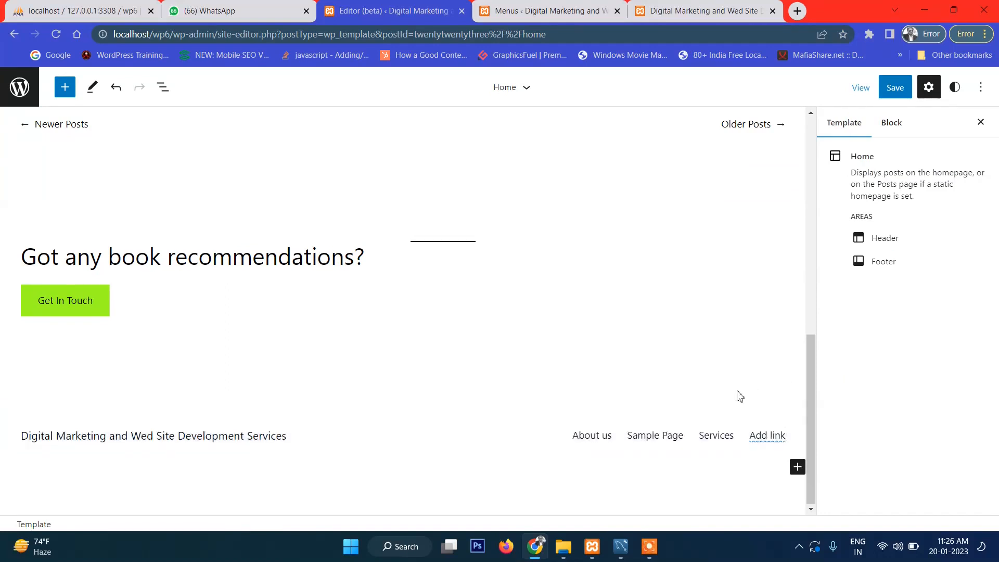
Step: Check the footer Navigation block's Menu dropdown and its page list, then go to the menus page
left_click(594, 439)
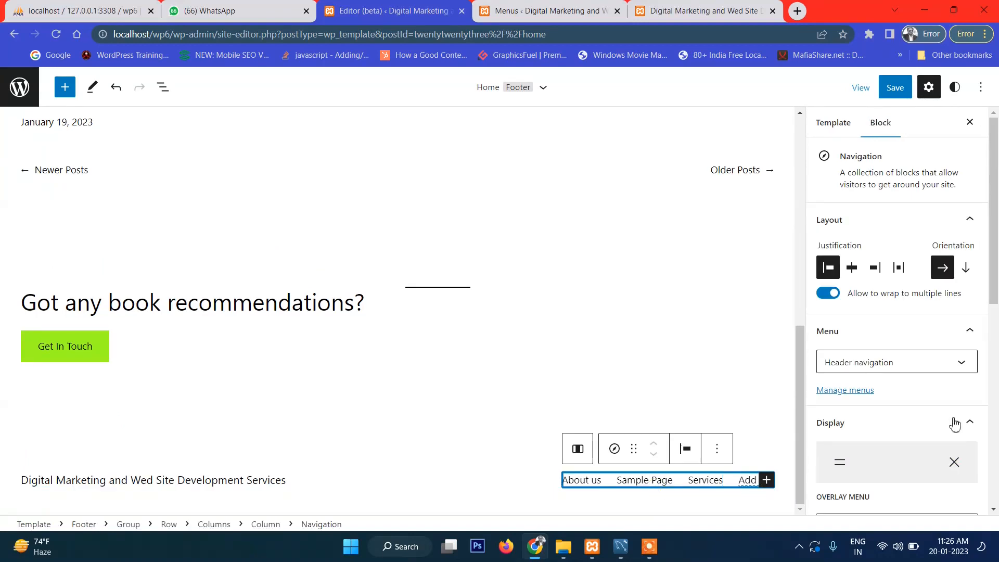
left_click(902, 366)
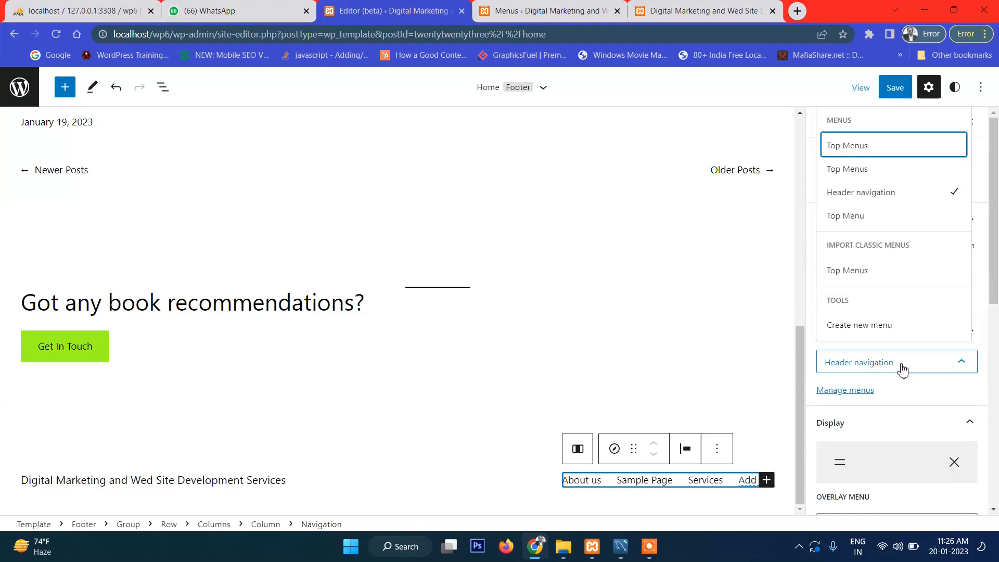
left_click(706, 483)
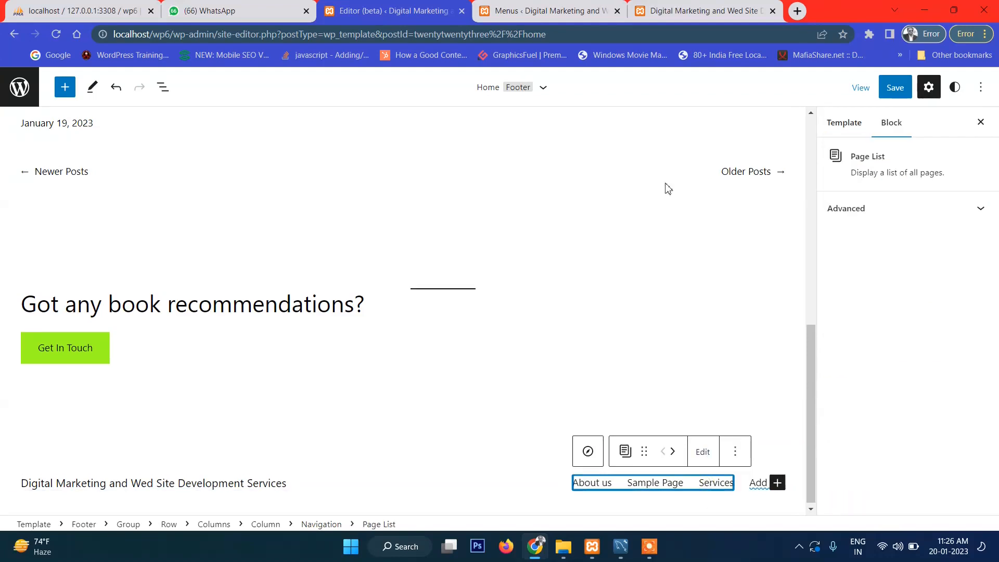
left_click(688, 7)
Step: Create a new menu named 'Footer Menu' and add the About us and Sample Page pages
left_click(589, 8)
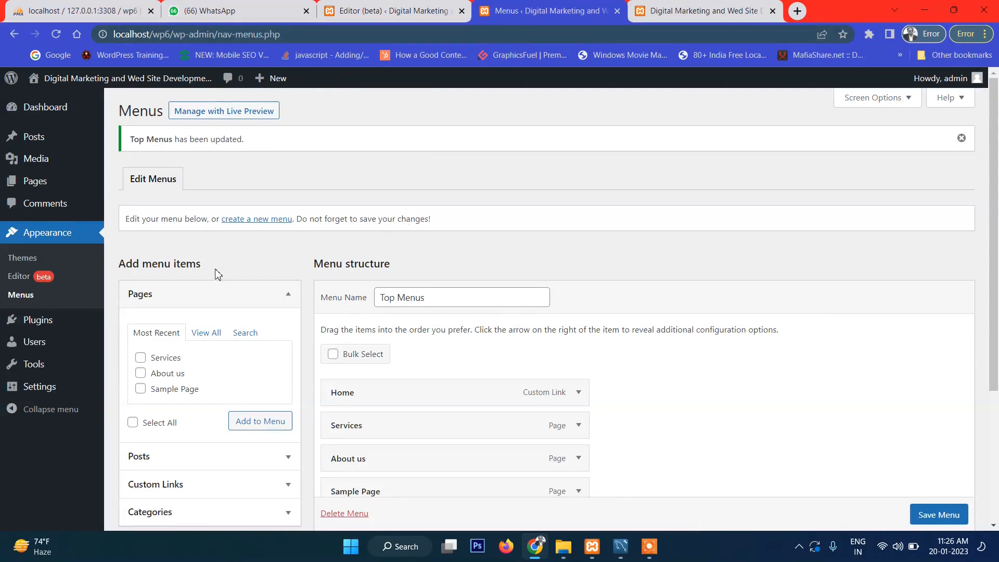
left_click(261, 220)
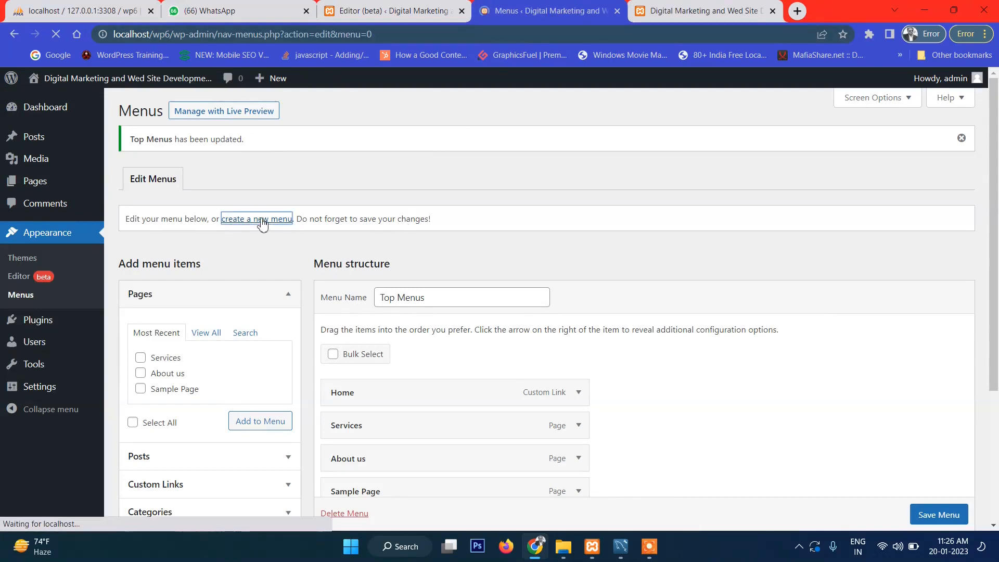
left_click(455, 258)
type("Footer Menu")
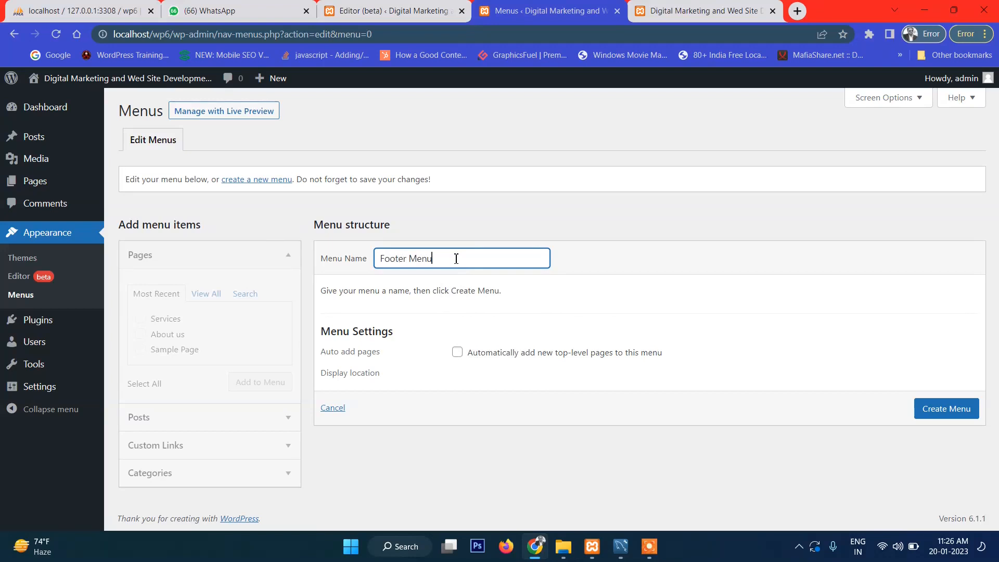
left_click(952, 408)
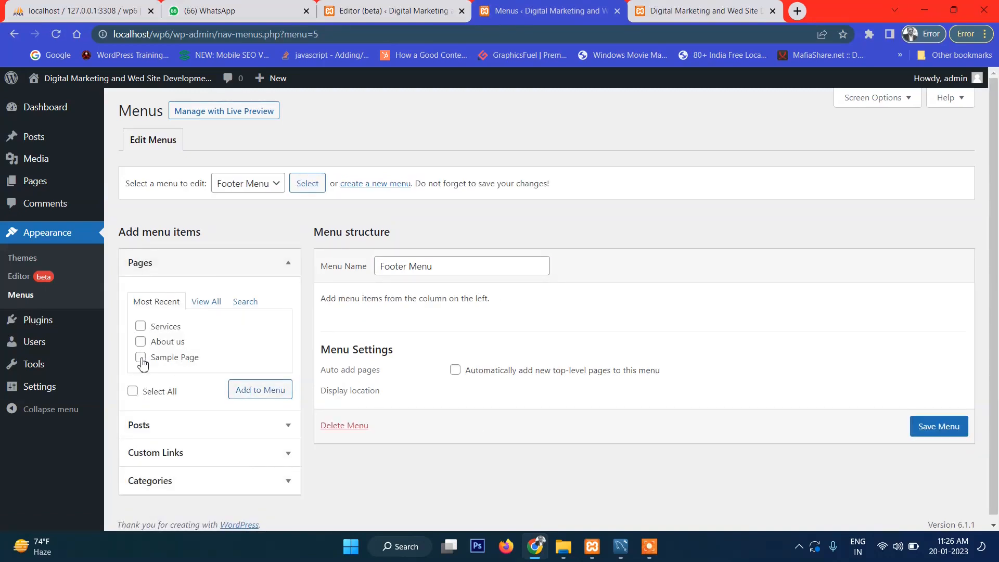
left_click(140, 342)
left_click(285, 394)
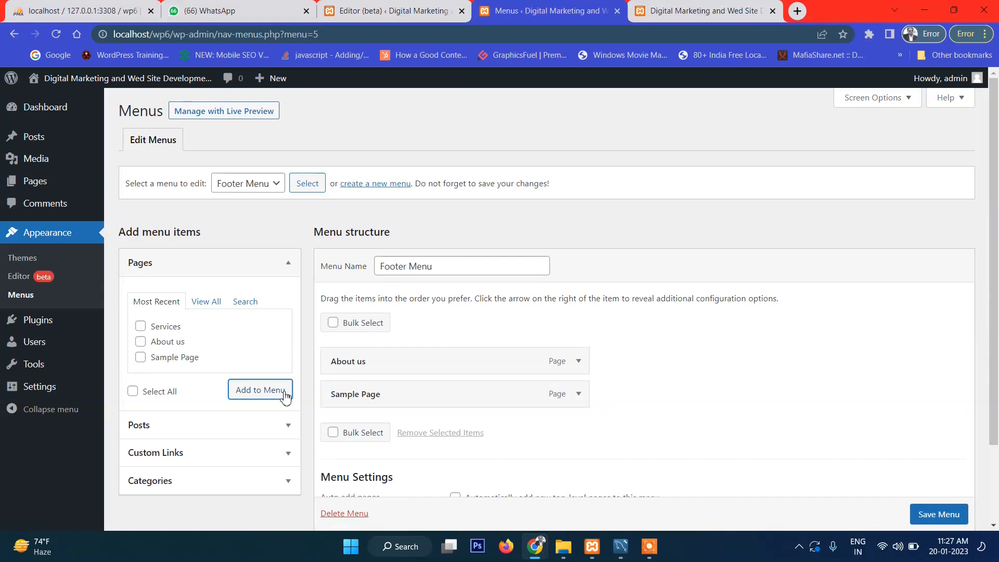
Step: Add a 'Home' custom link with the site's base URL to the Footer Menu
left_click(187, 454)
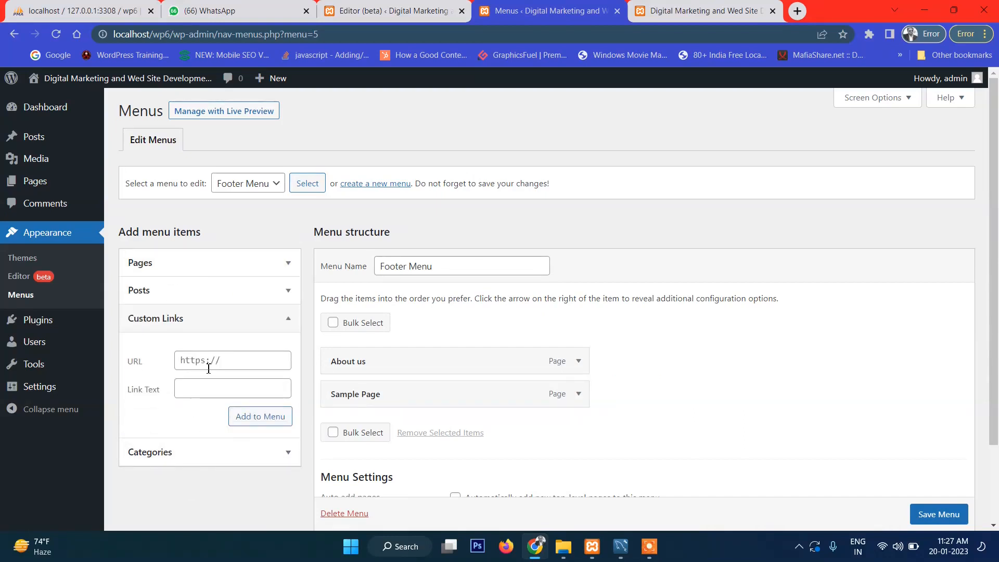
left_click(207, 396)
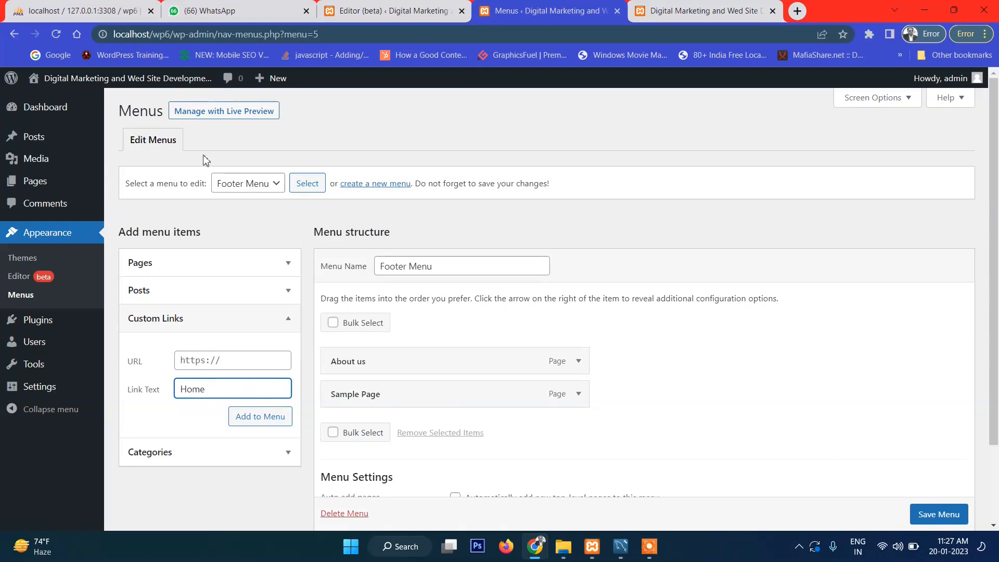
left_click_drag(171, 35, 83, 46)
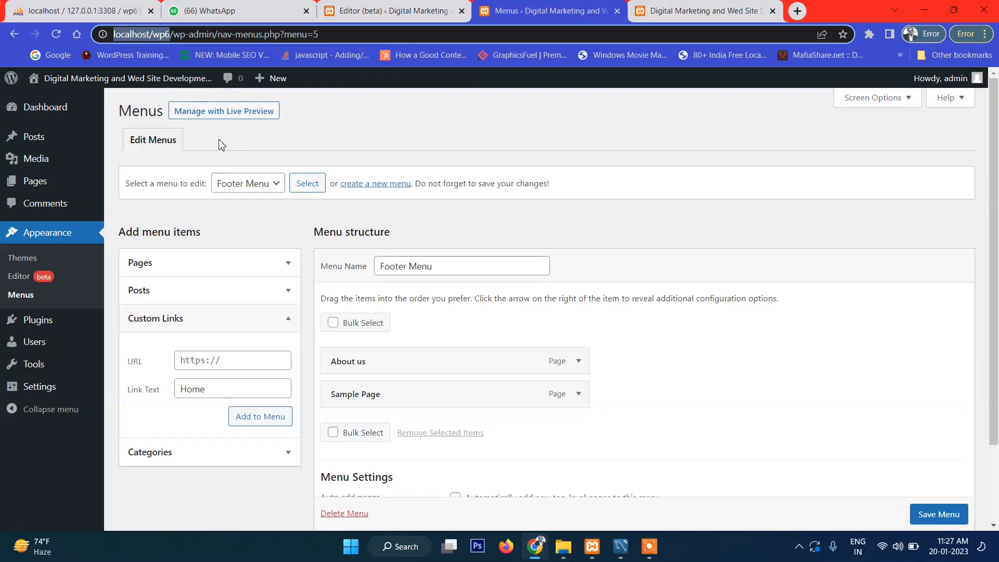
left_click(172, 35)
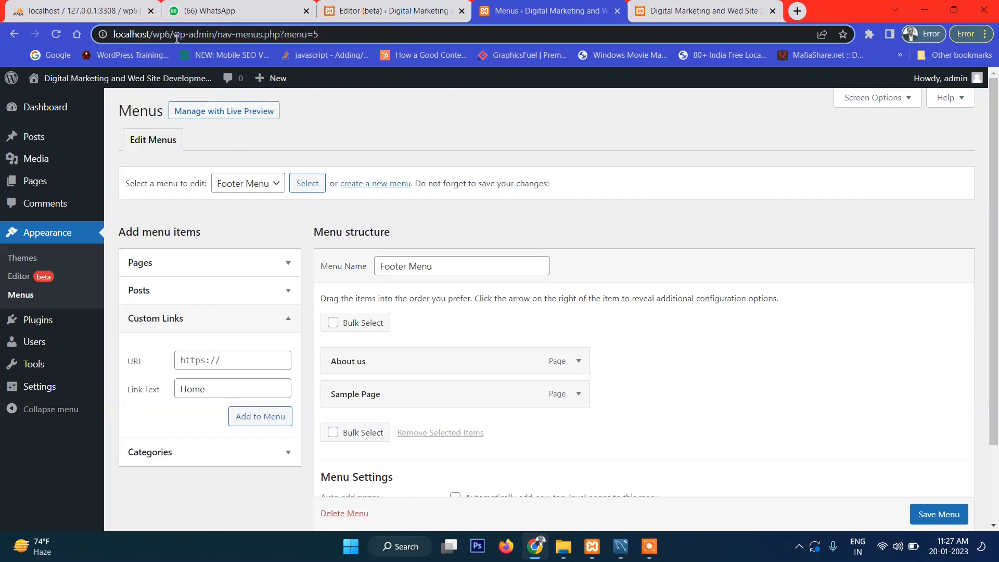
left_click_drag(172, 35, 64, 42)
key("ctrl+c")
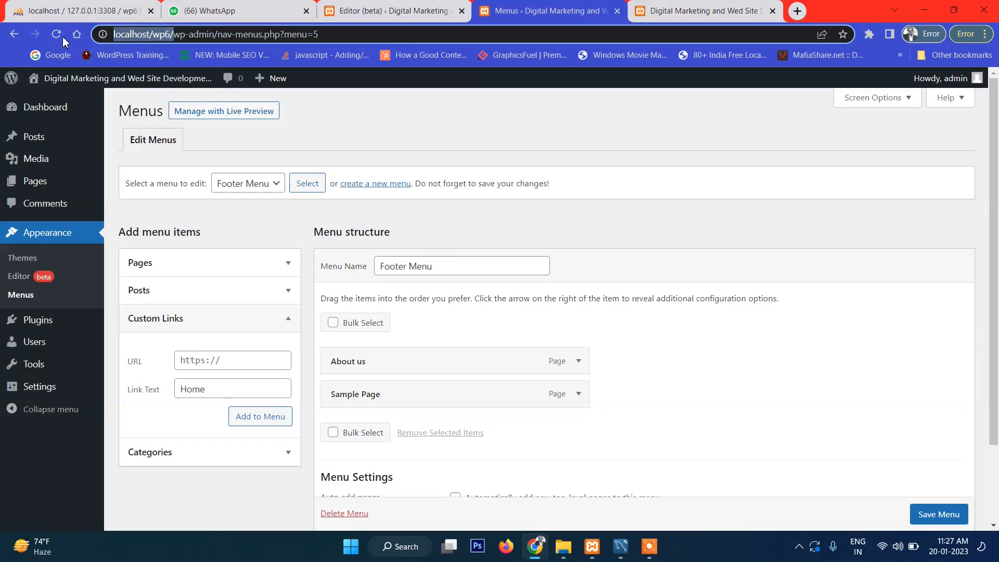
left_click(246, 368)
key("ctrl+v")
left_click(271, 422)
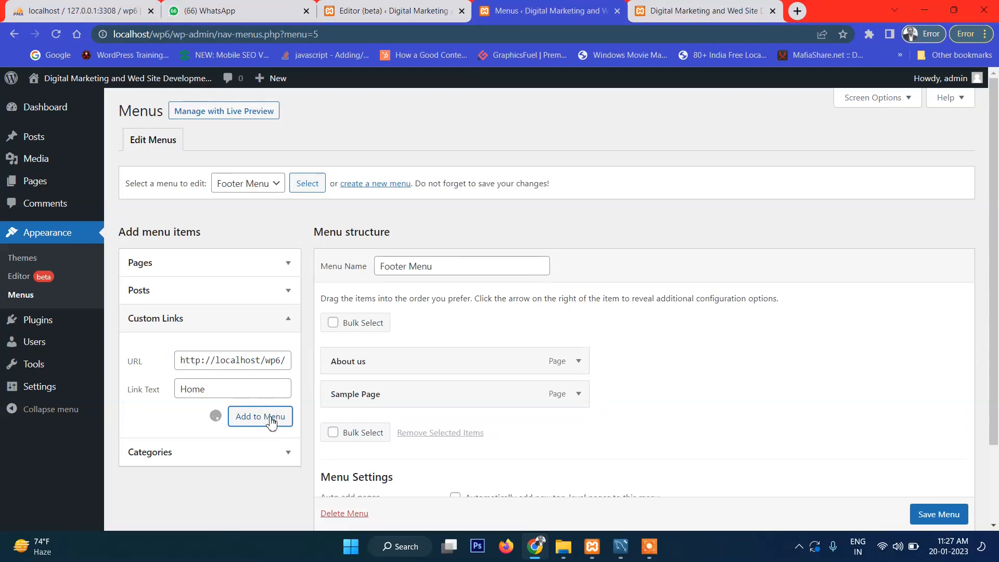
Step: Move Home to the top of the Footer Menu and save it
left_click_drag(358, 433, 364, 361)
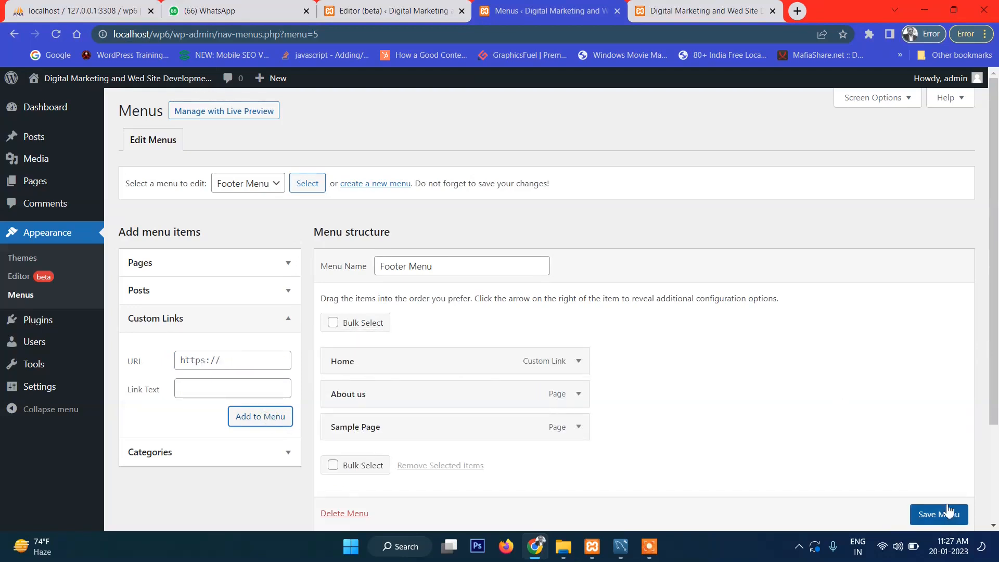
left_click(948, 513)
scroll(948, 512, "down", 1)
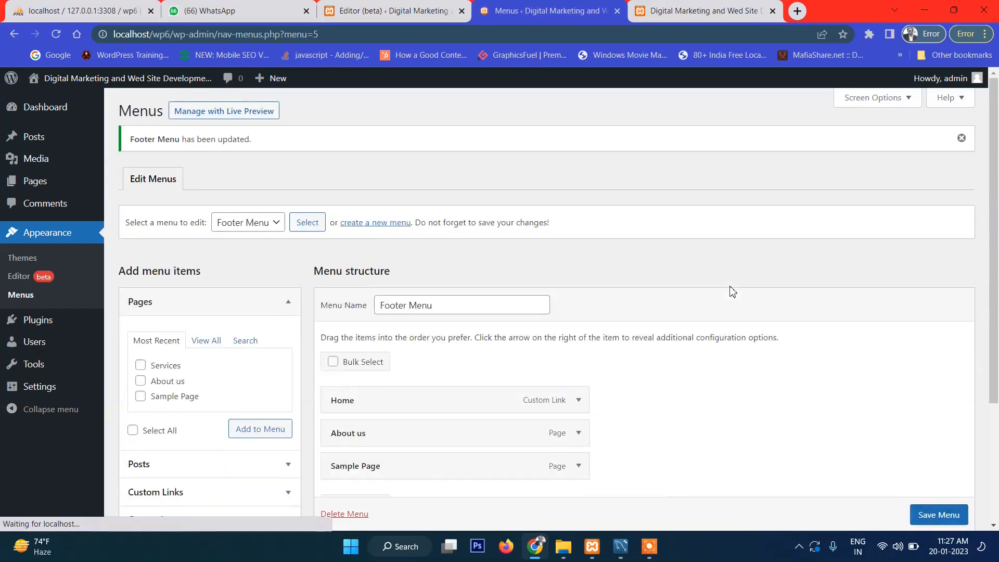
left_click(684, 7)
Step: Try editing the footer page list links, dismissing the convert-to-links prompt
left_click(413, 8)
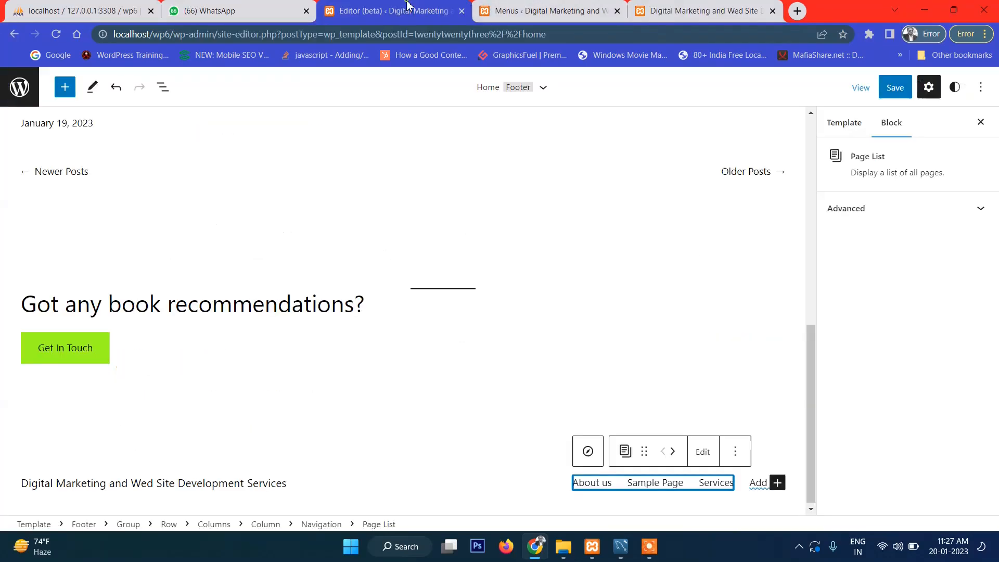
left_click(736, 453)
left_click(735, 453)
left_click(735, 454)
left_click(707, 457)
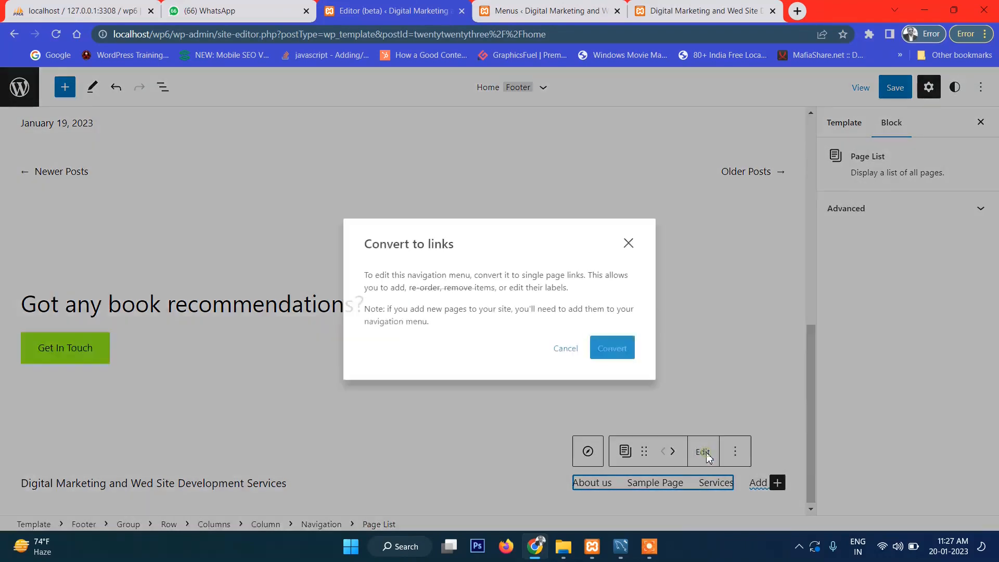
left_click(628, 243)
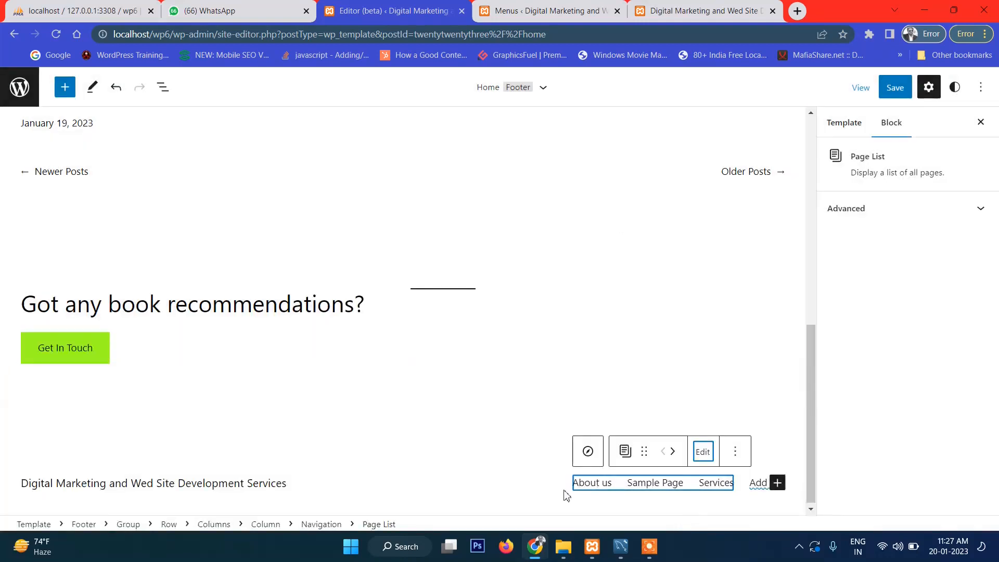
Step: Inspect the footer Navigation block's transform options and available menus
left_click(526, 441)
left_click(749, 484)
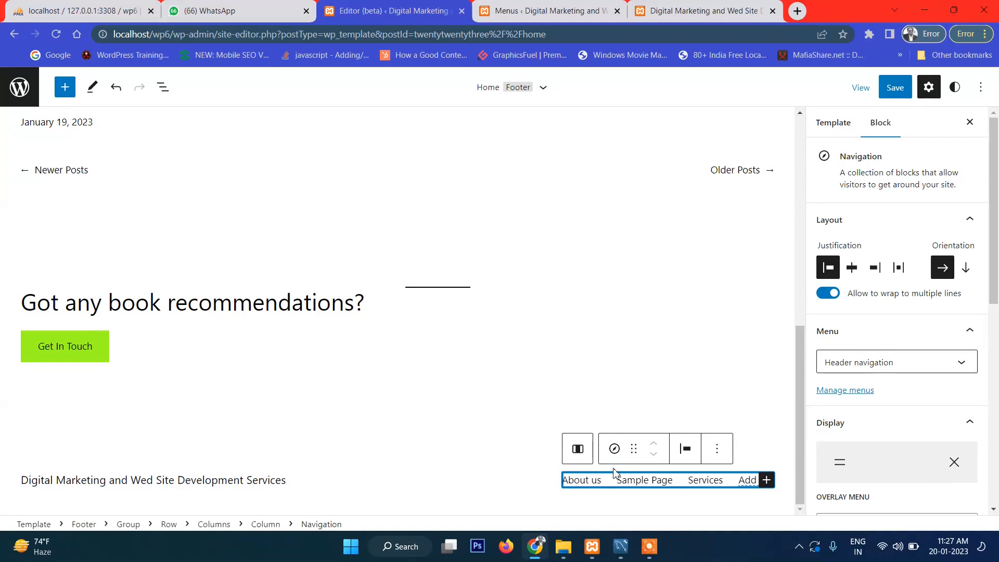
left_click(614, 451)
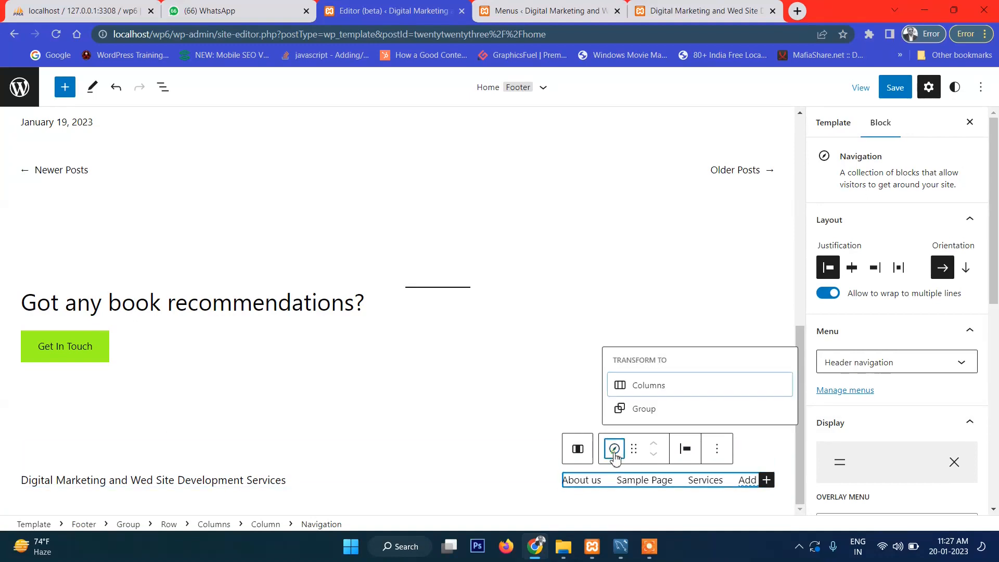
left_click(614, 453)
left_click(911, 368)
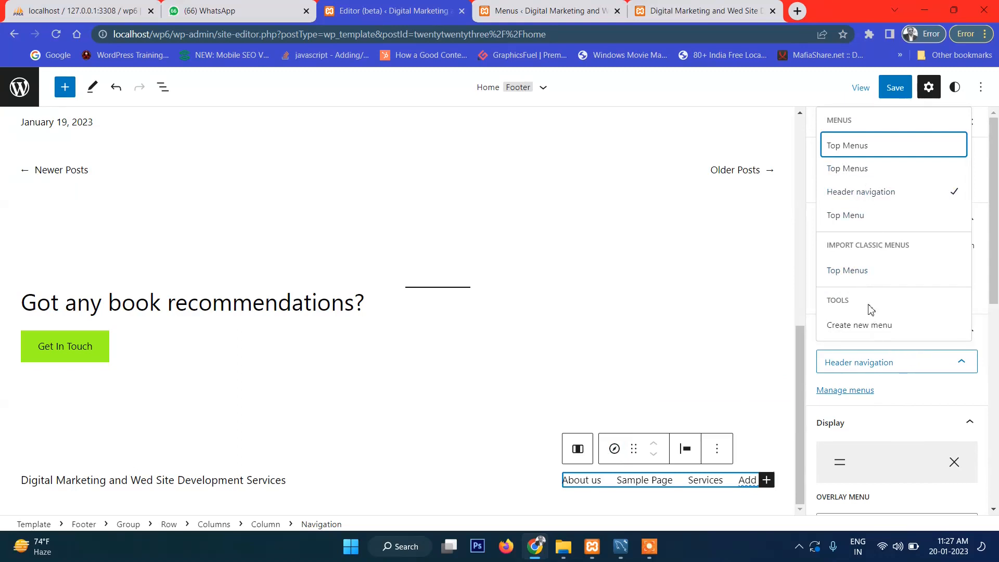
Step: Save the site changes and reload the site editor
left_click(897, 93)
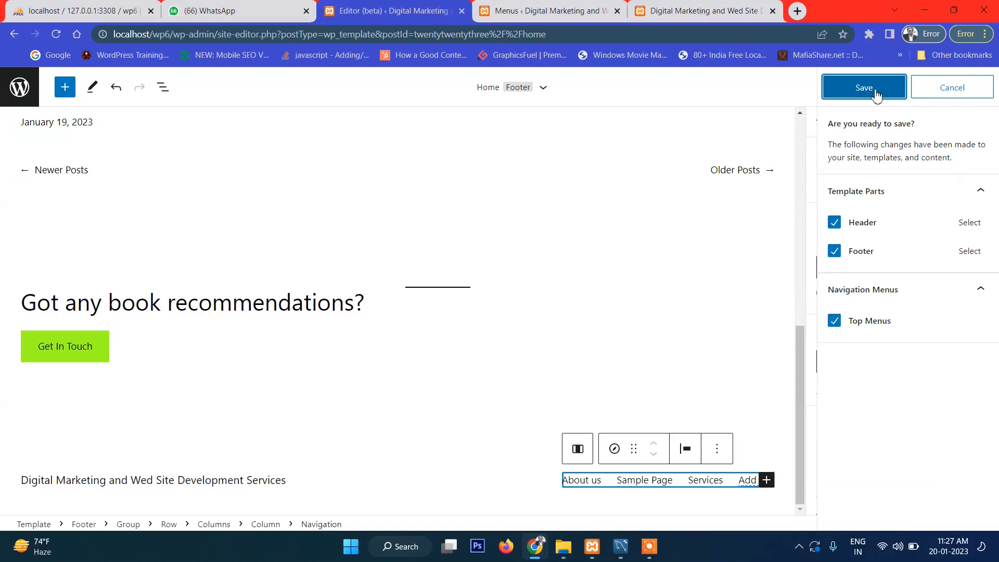
left_click(876, 93)
left_click(561, 36)
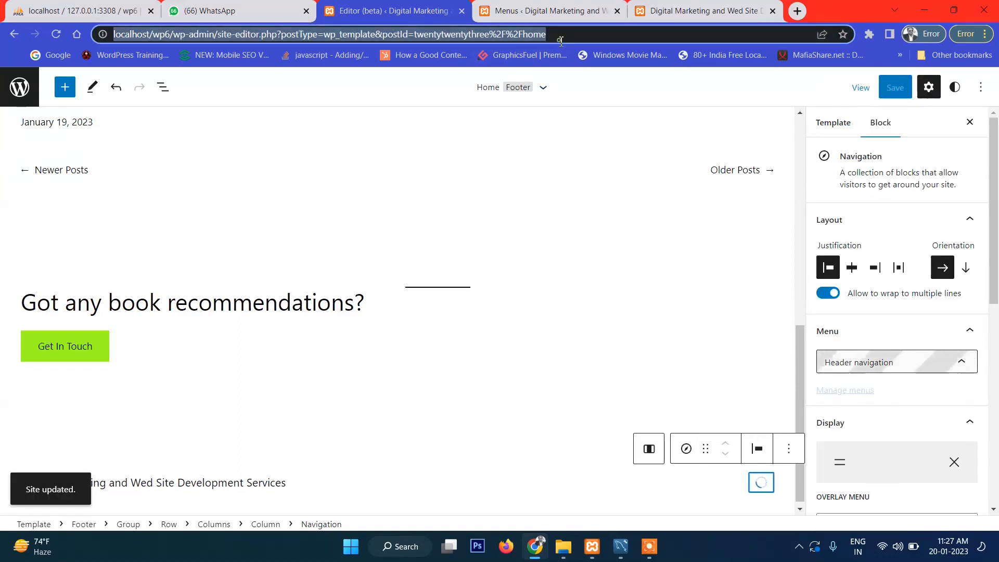
key("Return")
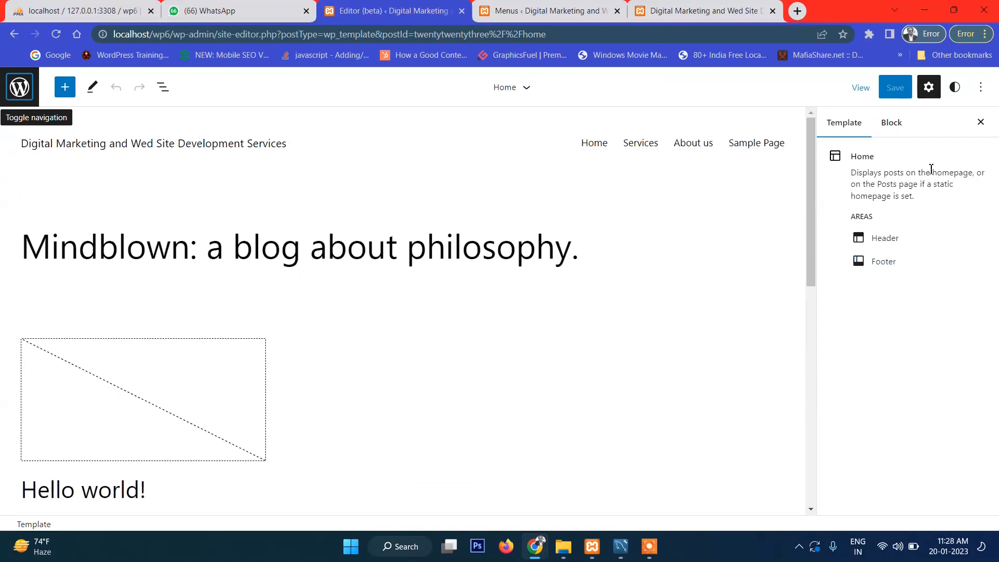
scroll(624, 217, "down", 15)
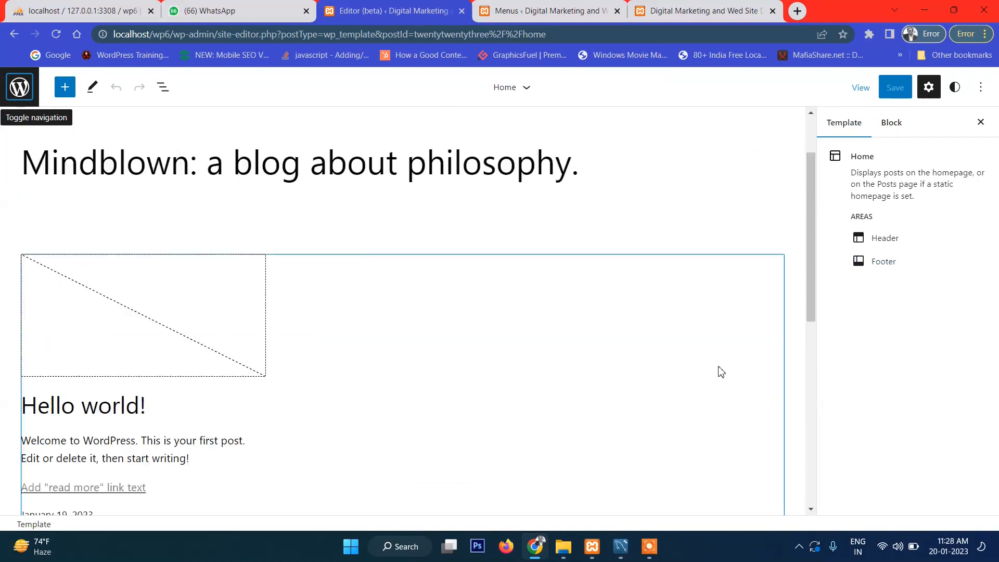
Step: Set the footer Navigation block to the imported Footer Menu (Home, About us, Sample Page)
left_click(697, 437)
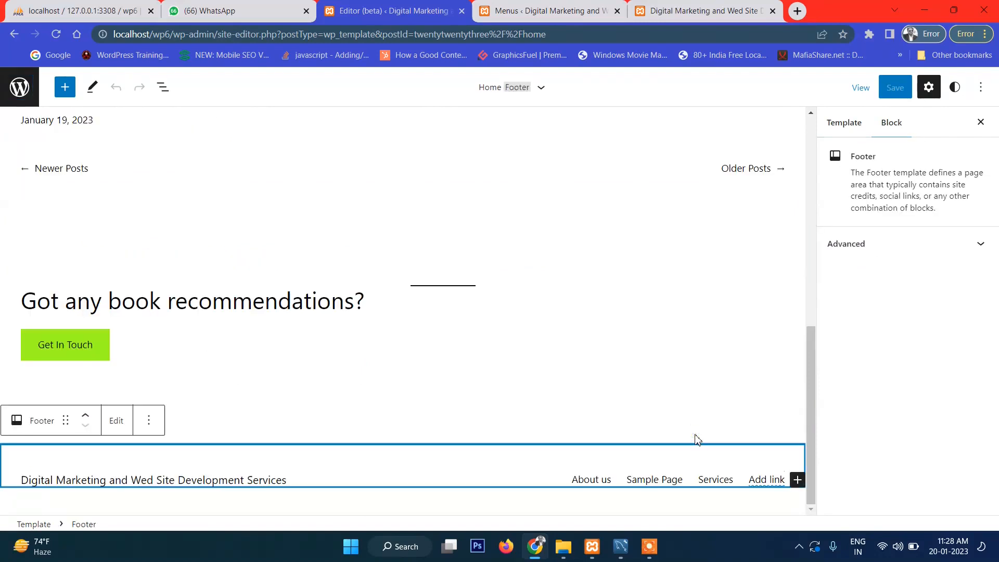
left_click(742, 488)
left_click(908, 371)
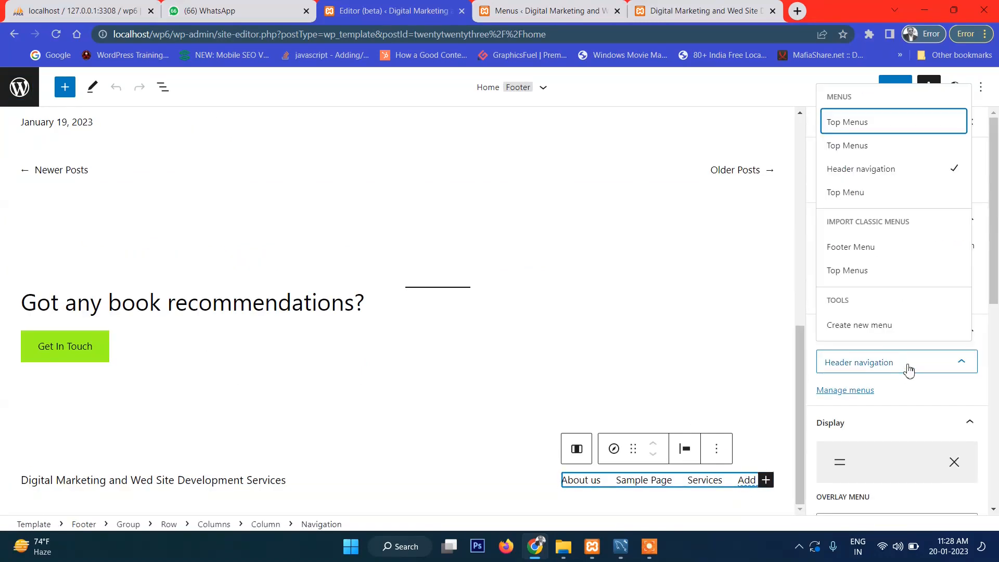
left_click(863, 248)
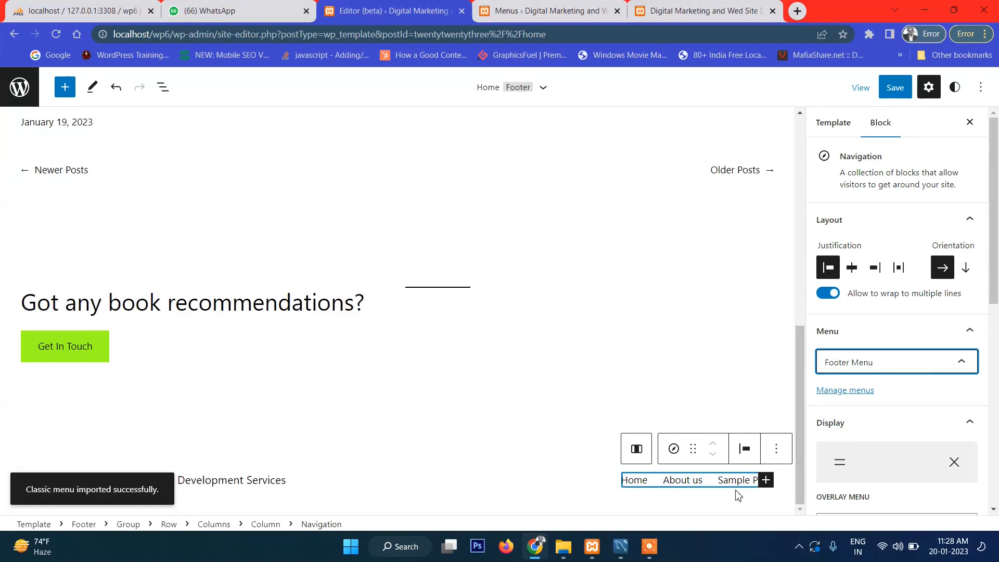
Step: Open the save panel and review the listed Footer and Footer Menu changes
left_click(890, 92)
scroll(728, 287, "up", 10)
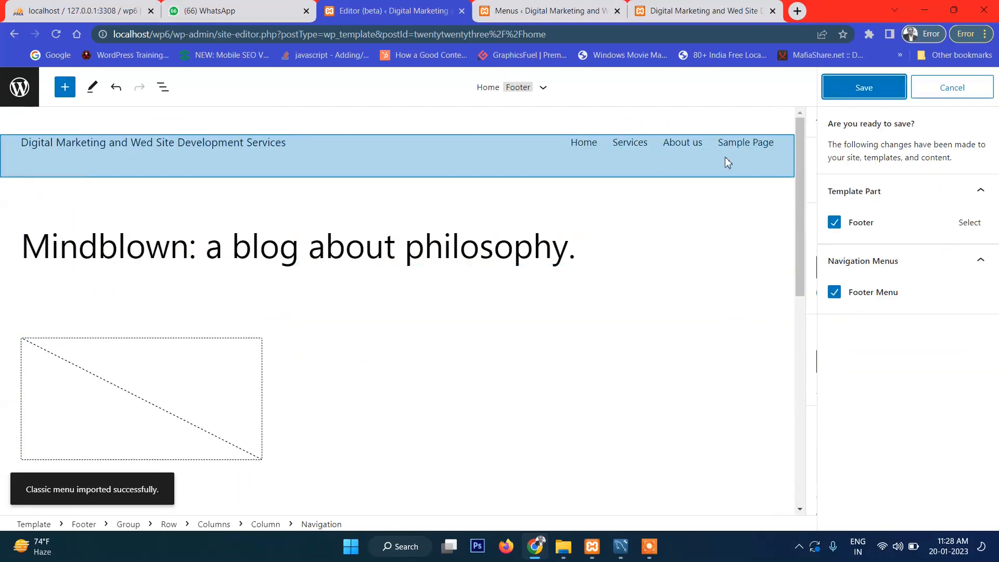
scroll(723, 208, "down", 10)
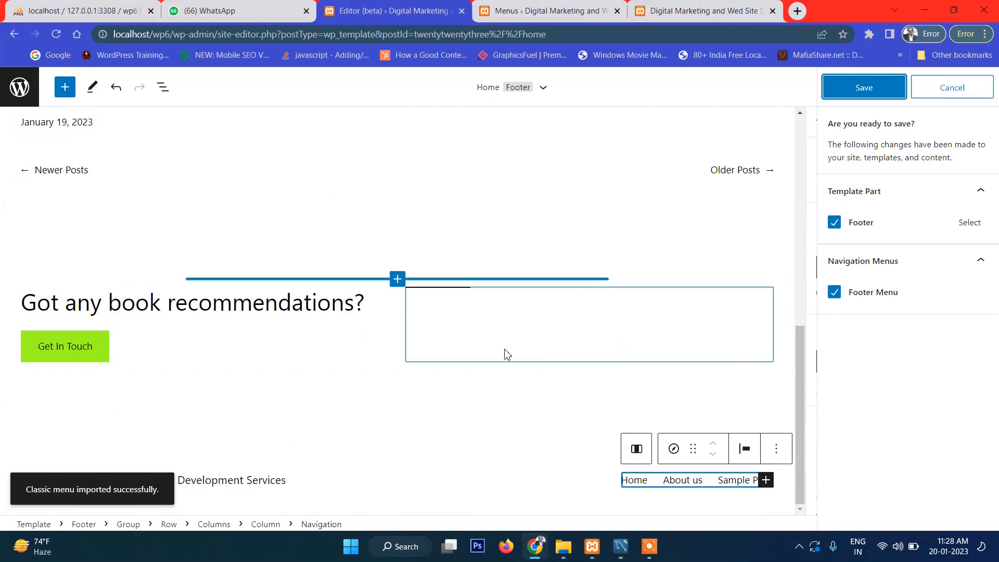
scroll(495, 348, "up", 10)
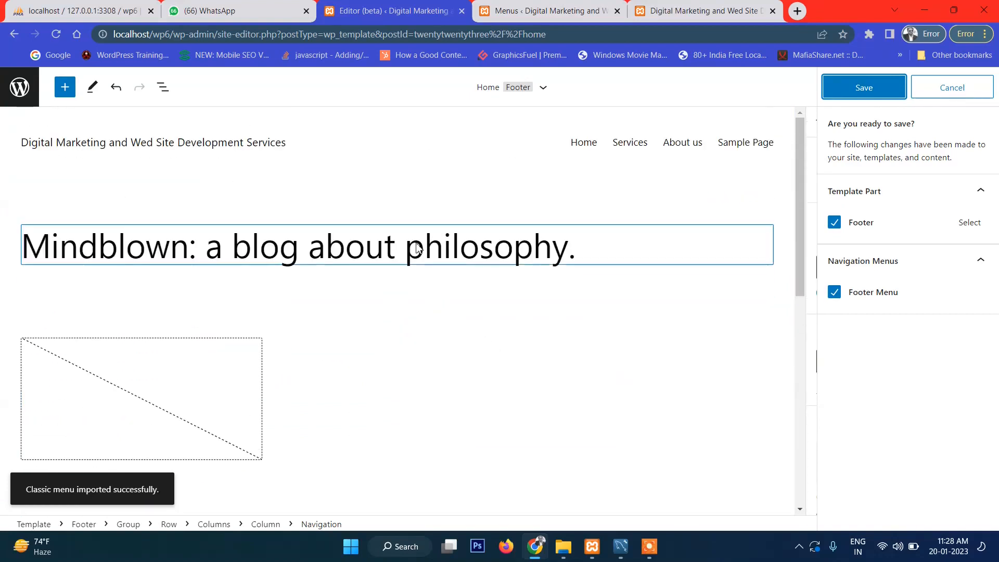
scroll(411, 252, "down", 3)
scroll(288, 344, "up", 3)
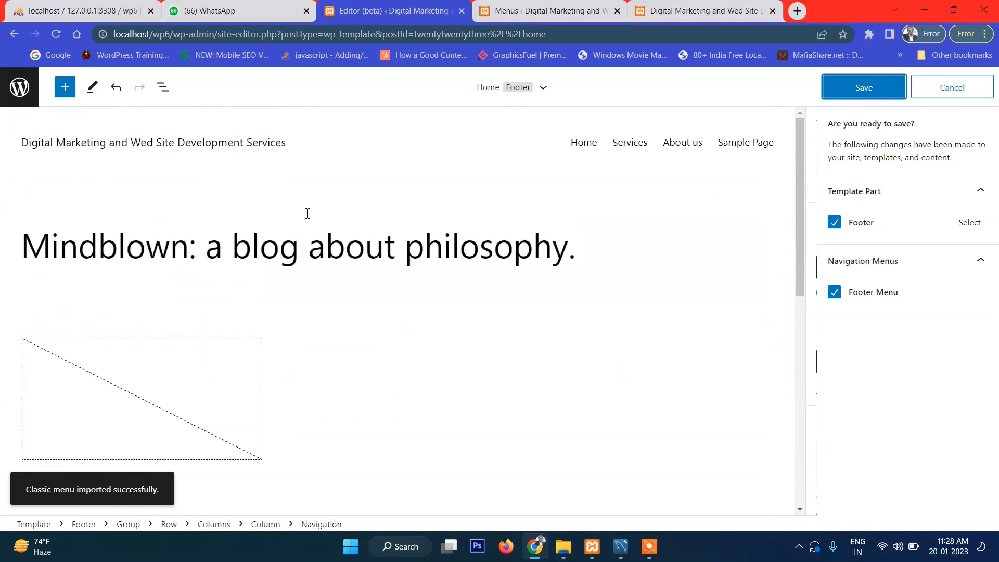
scroll(486, 310, "down", 5)
scroll(479, 292, "up", 5)
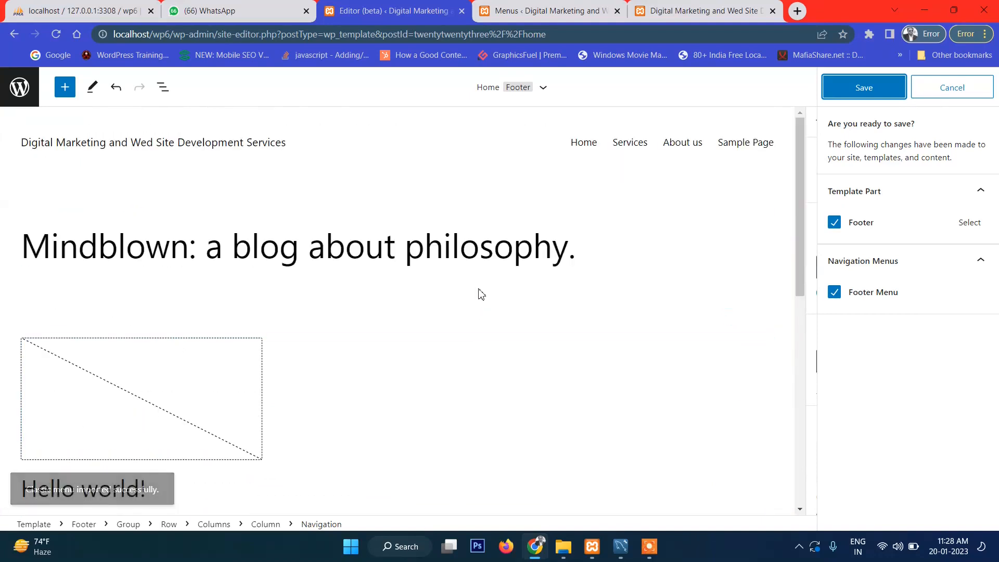
scroll(539, 303, "down", 12)
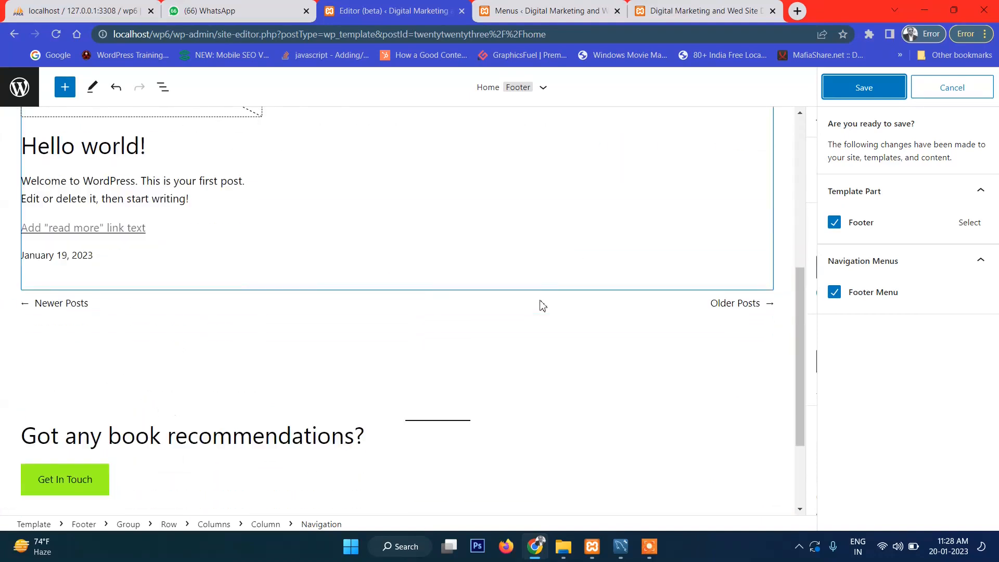